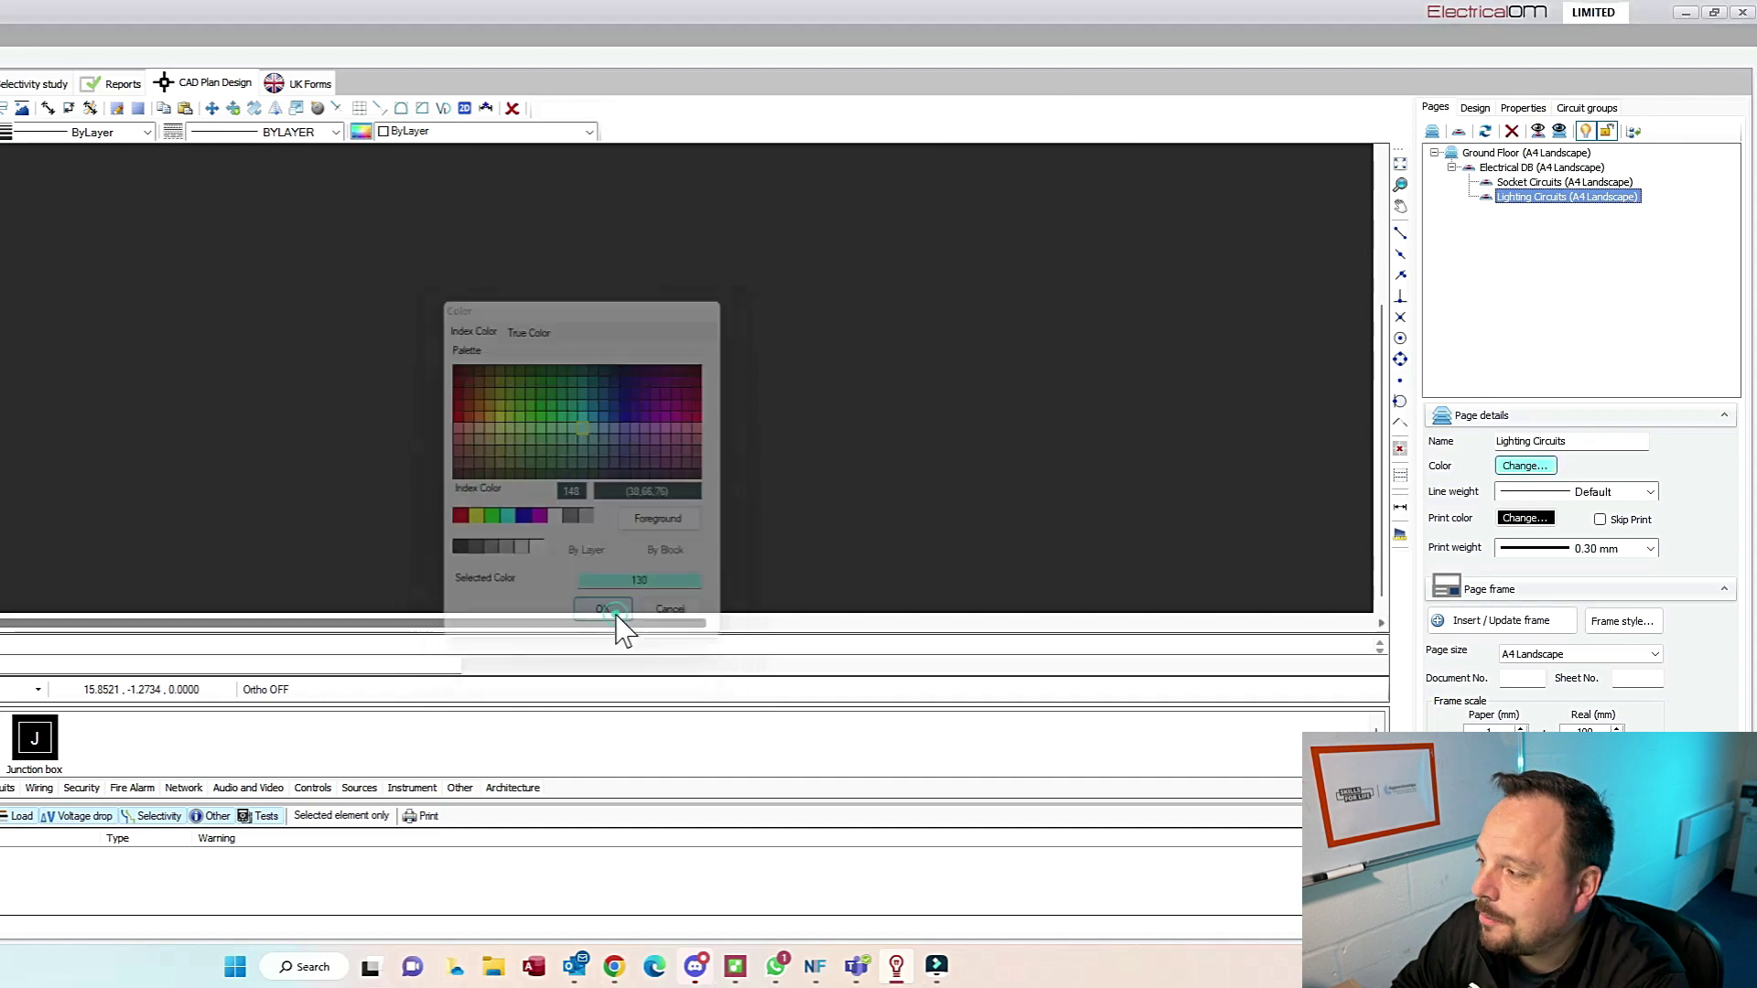
Step: Add a third subpage named EVSE under the Electrical DB page and set its colour to light yellow
{"action": "right_click", "coordinate": [1501, 167]}
{"action": "left_click", "coordinate": [1558, 257]}
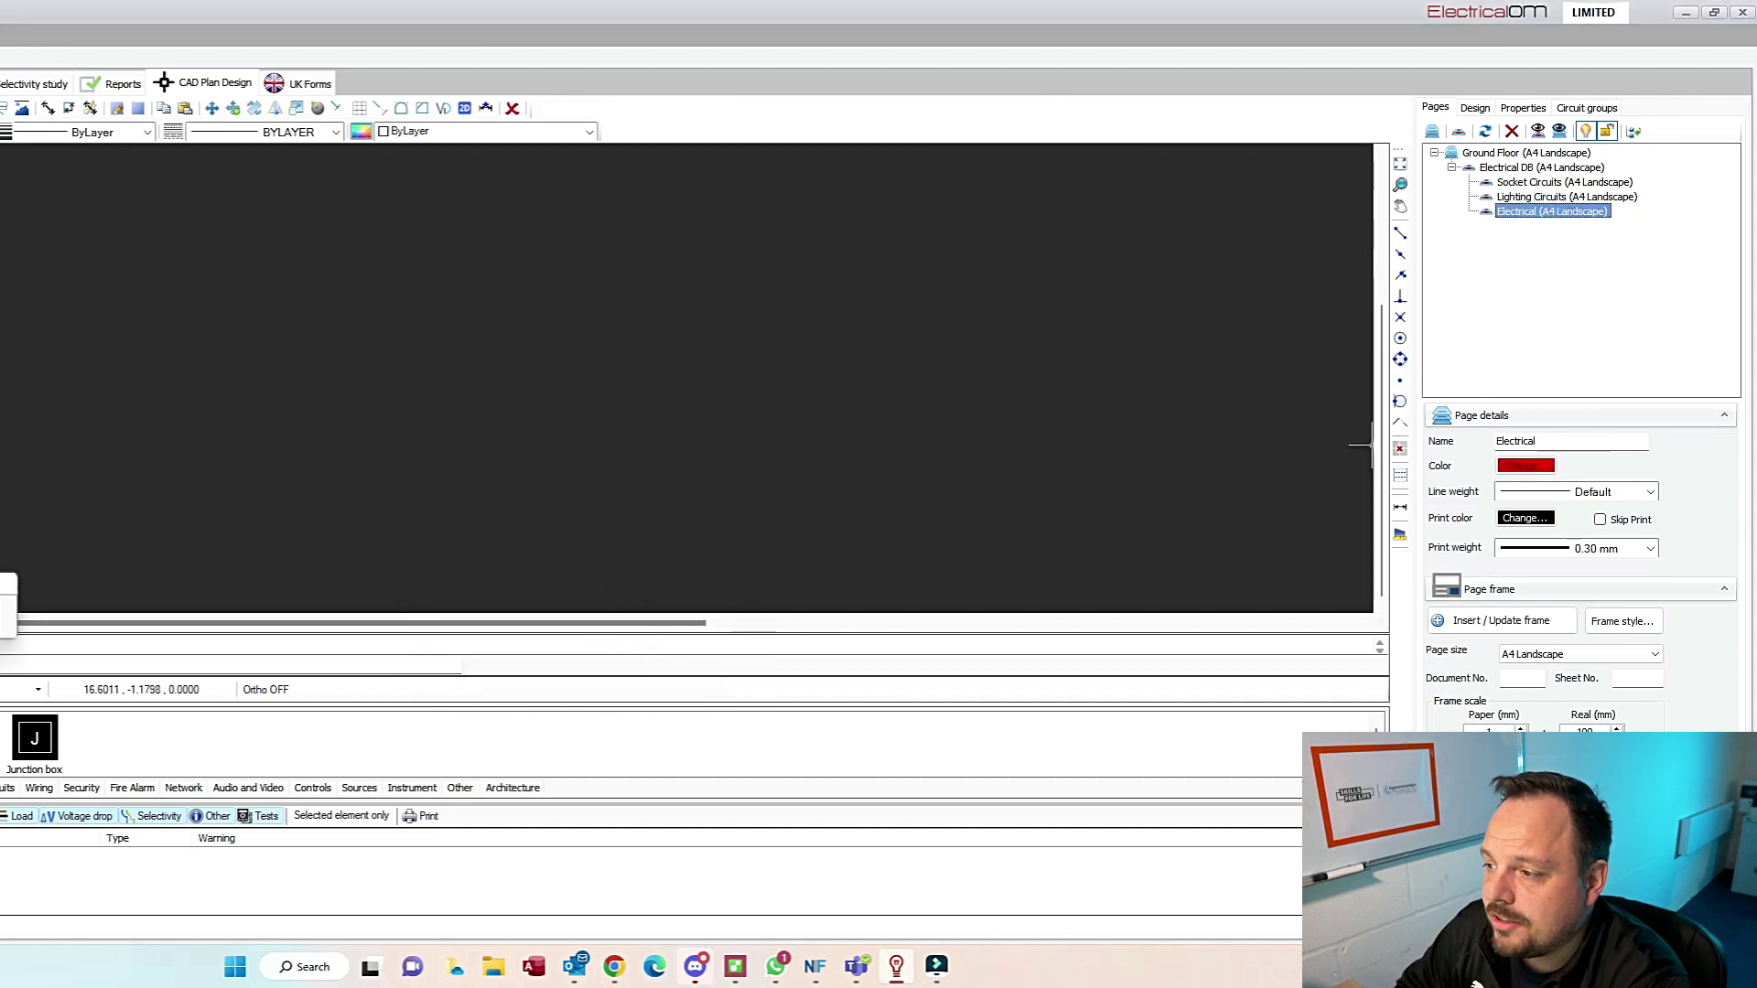
{"action": "left_click", "coordinate": [1532, 462]}
{"action": "left_click", "coordinate": [486, 331]}
{"action": "left_click", "coordinate": [502, 426]}
{"action": "left_click", "coordinate": [600, 616]}
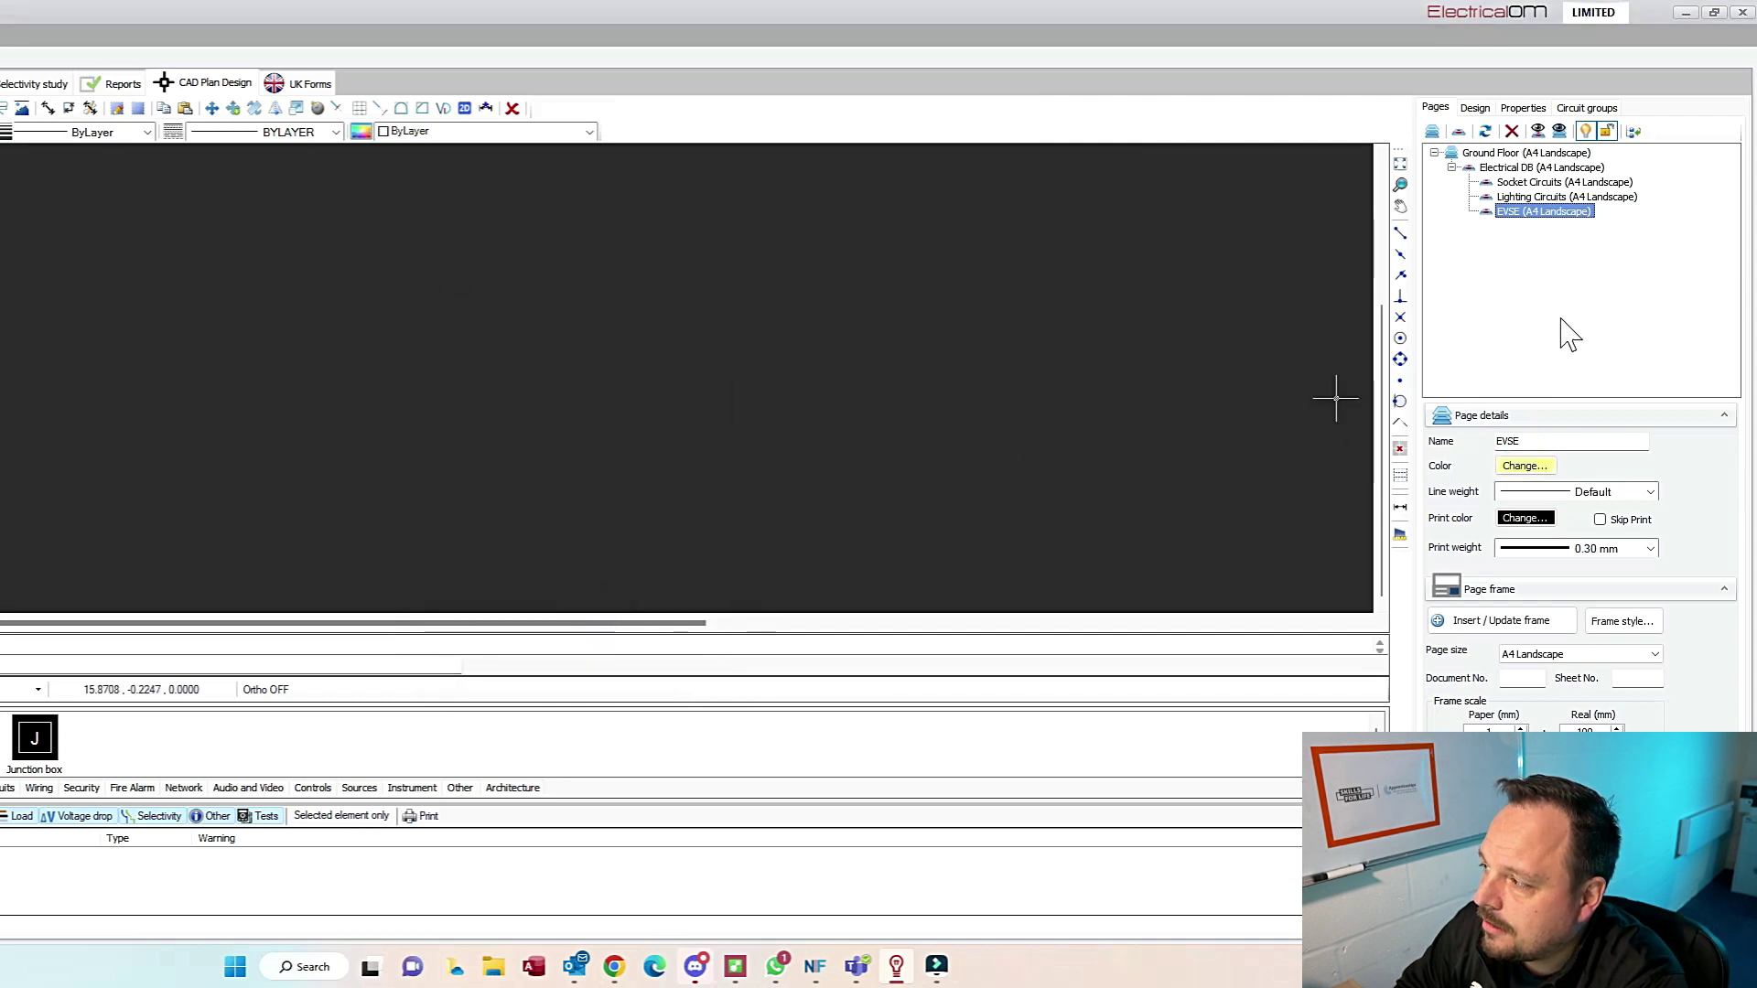
Step: Import the floor plan into the drawing from a PDF file, filtering the file list to PDF
{"action": "left_click", "coordinate": [0, 187]}
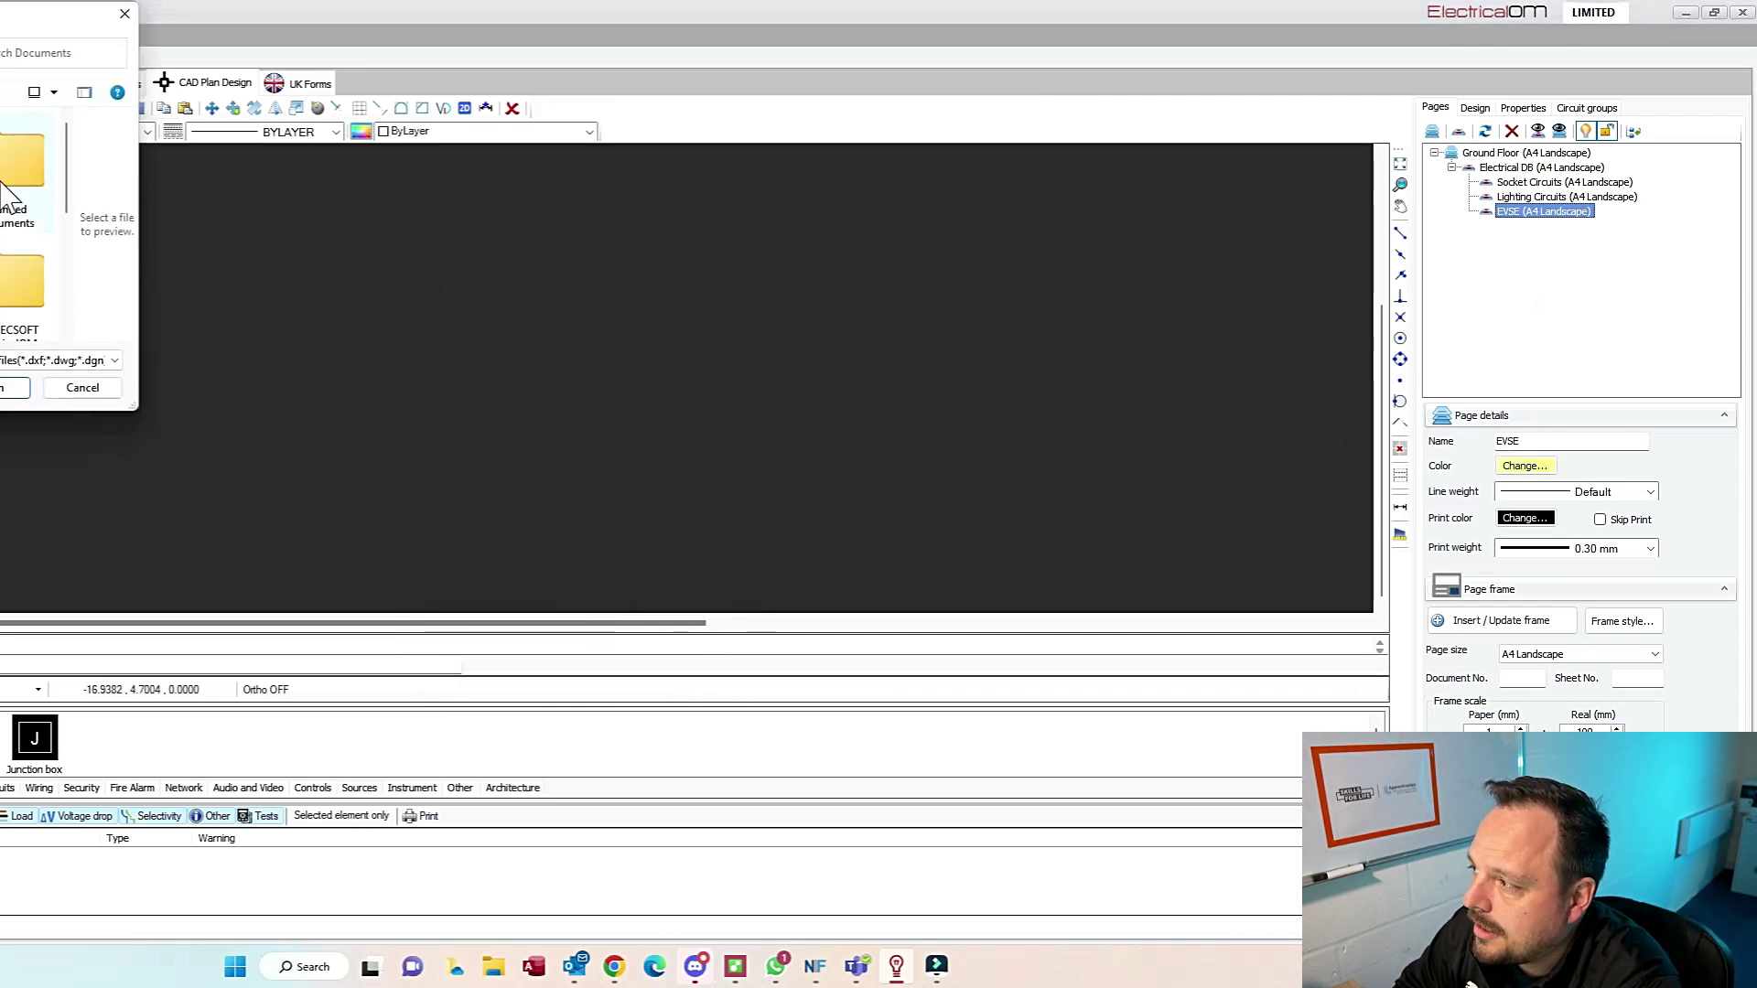
{"action": "left_click_drag", "start_coordinate": [65, 174], "coordinate": [62, 317]}
{"action": "left_click", "coordinate": [18, 360]}
{"action": "left_click", "coordinate": [18, 384]}
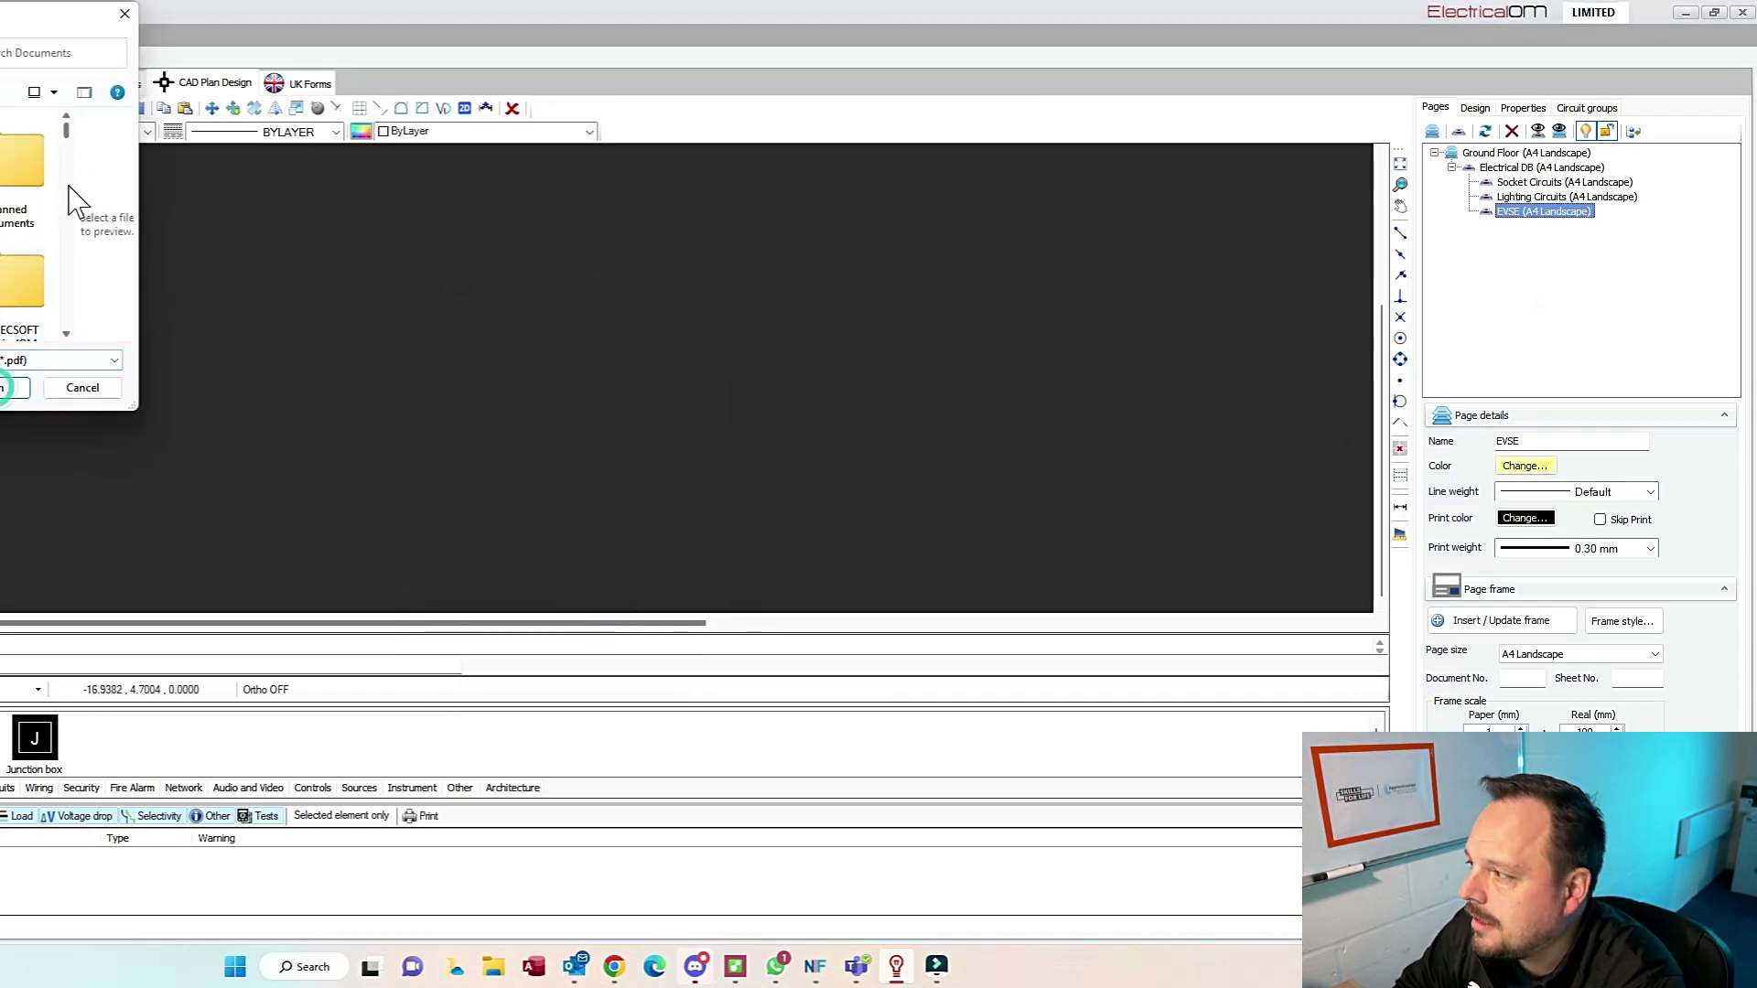
{"action": "left_click", "coordinate": [7, 187]}
{"action": "double_click", "coordinate": [8, 187]}
{"action": "scroll", "coordinate": [551, 454], "scroll_direction": "up", "scroll_amount": 5}
Step: Move the imported floor plan to the Ground Floor page
{"action": "left_click", "coordinate": [1526, 153]}
{"action": "left_click", "coordinate": [1523, 212]}
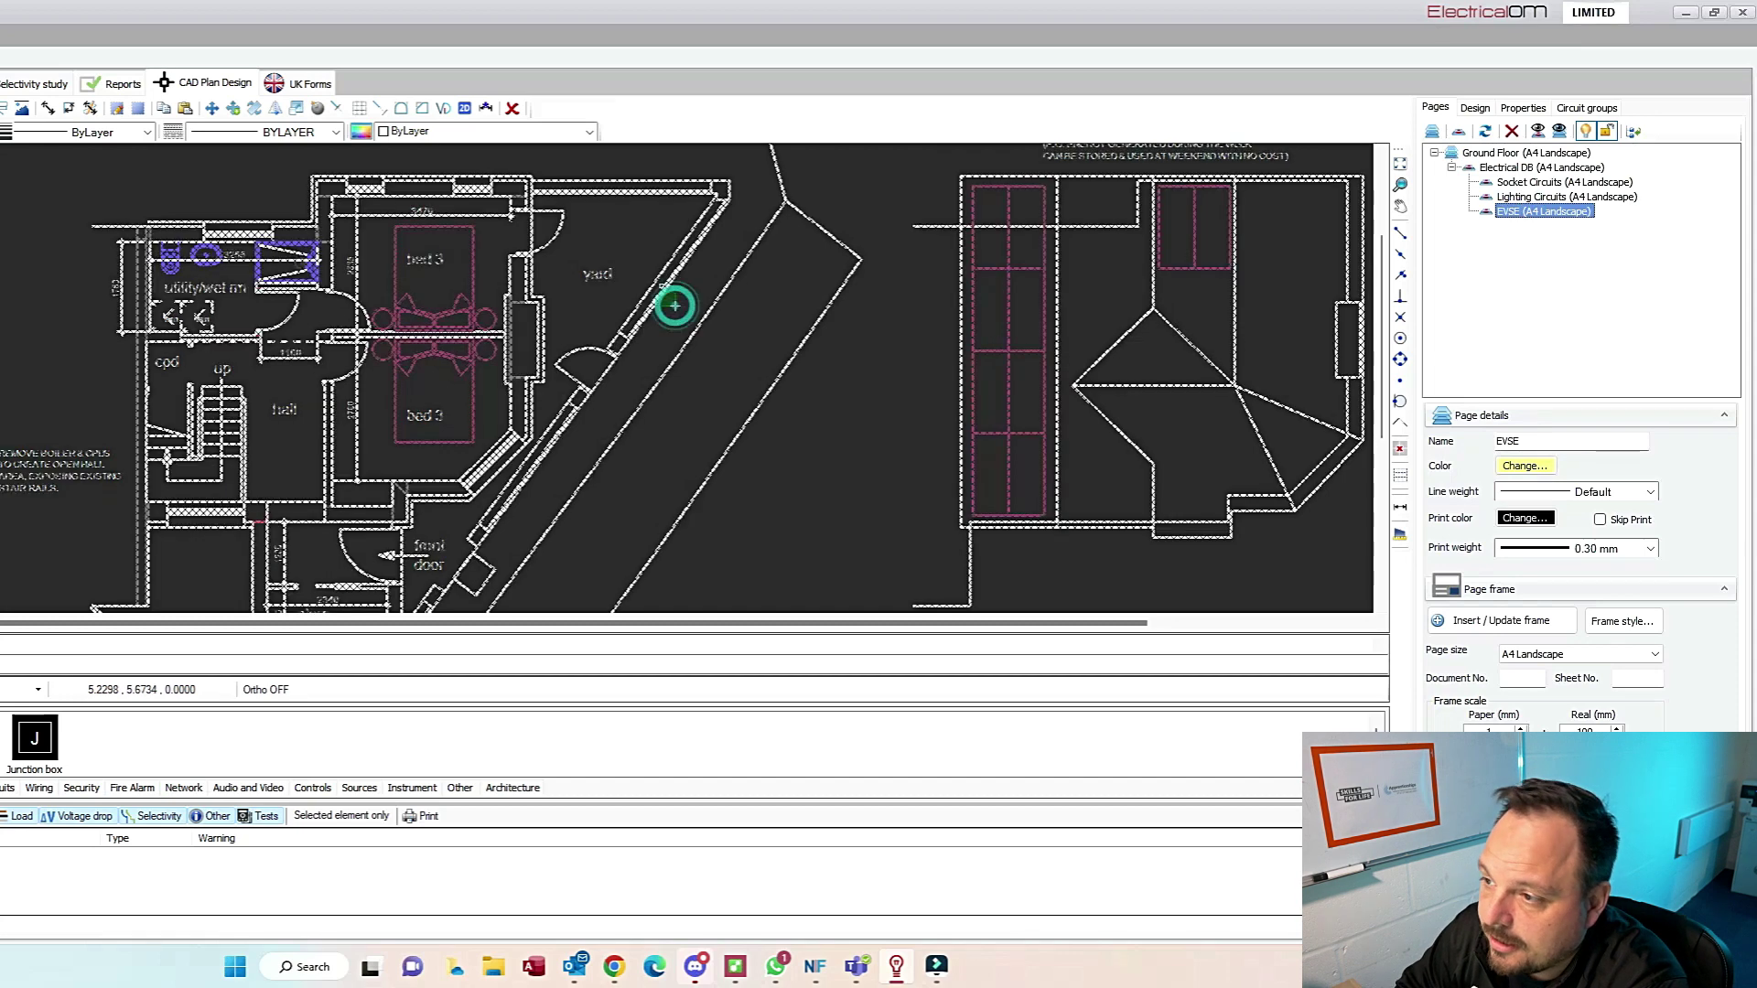
{"action": "left_click", "coordinate": [675, 302]}
{"action": "right_click", "coordinate": [568, 235]}
{"action": "mouse_move", "coordinate": [709, 492]}
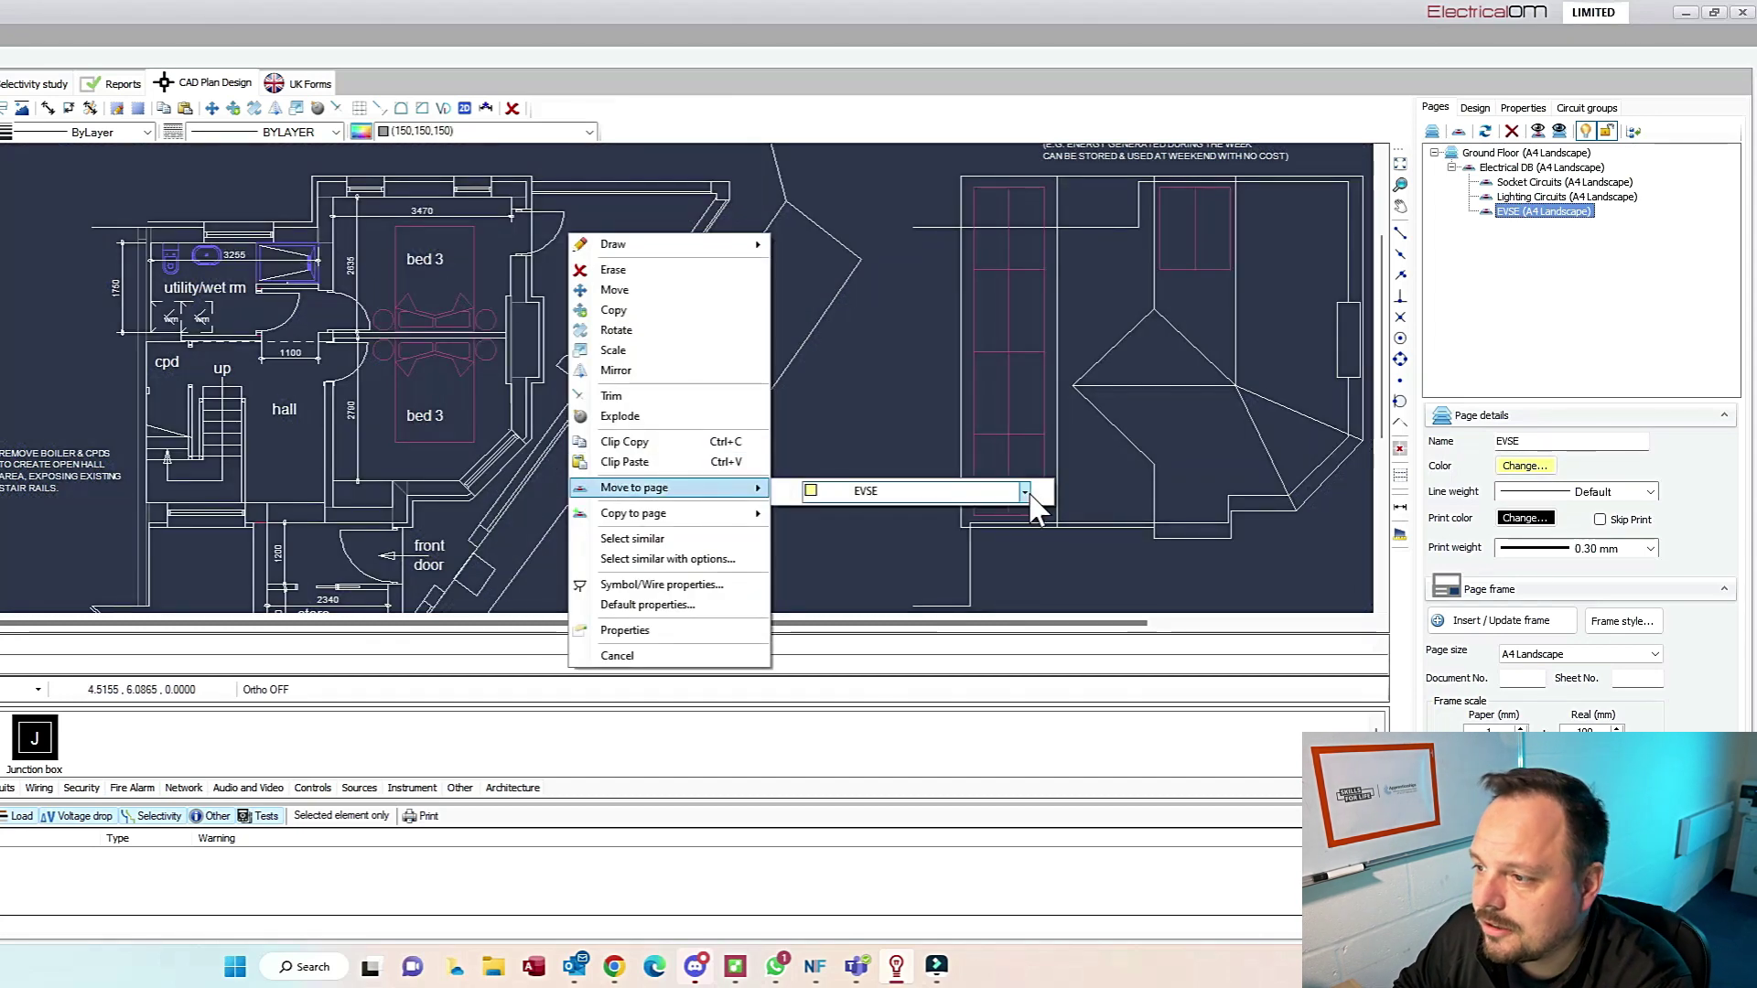
{"action": "left_click", "coordinate": [1015, 490]}
{"action": "scroll", "coordinate": [338, 357], "scroll_direction": "up", "scroll_amount": 3}
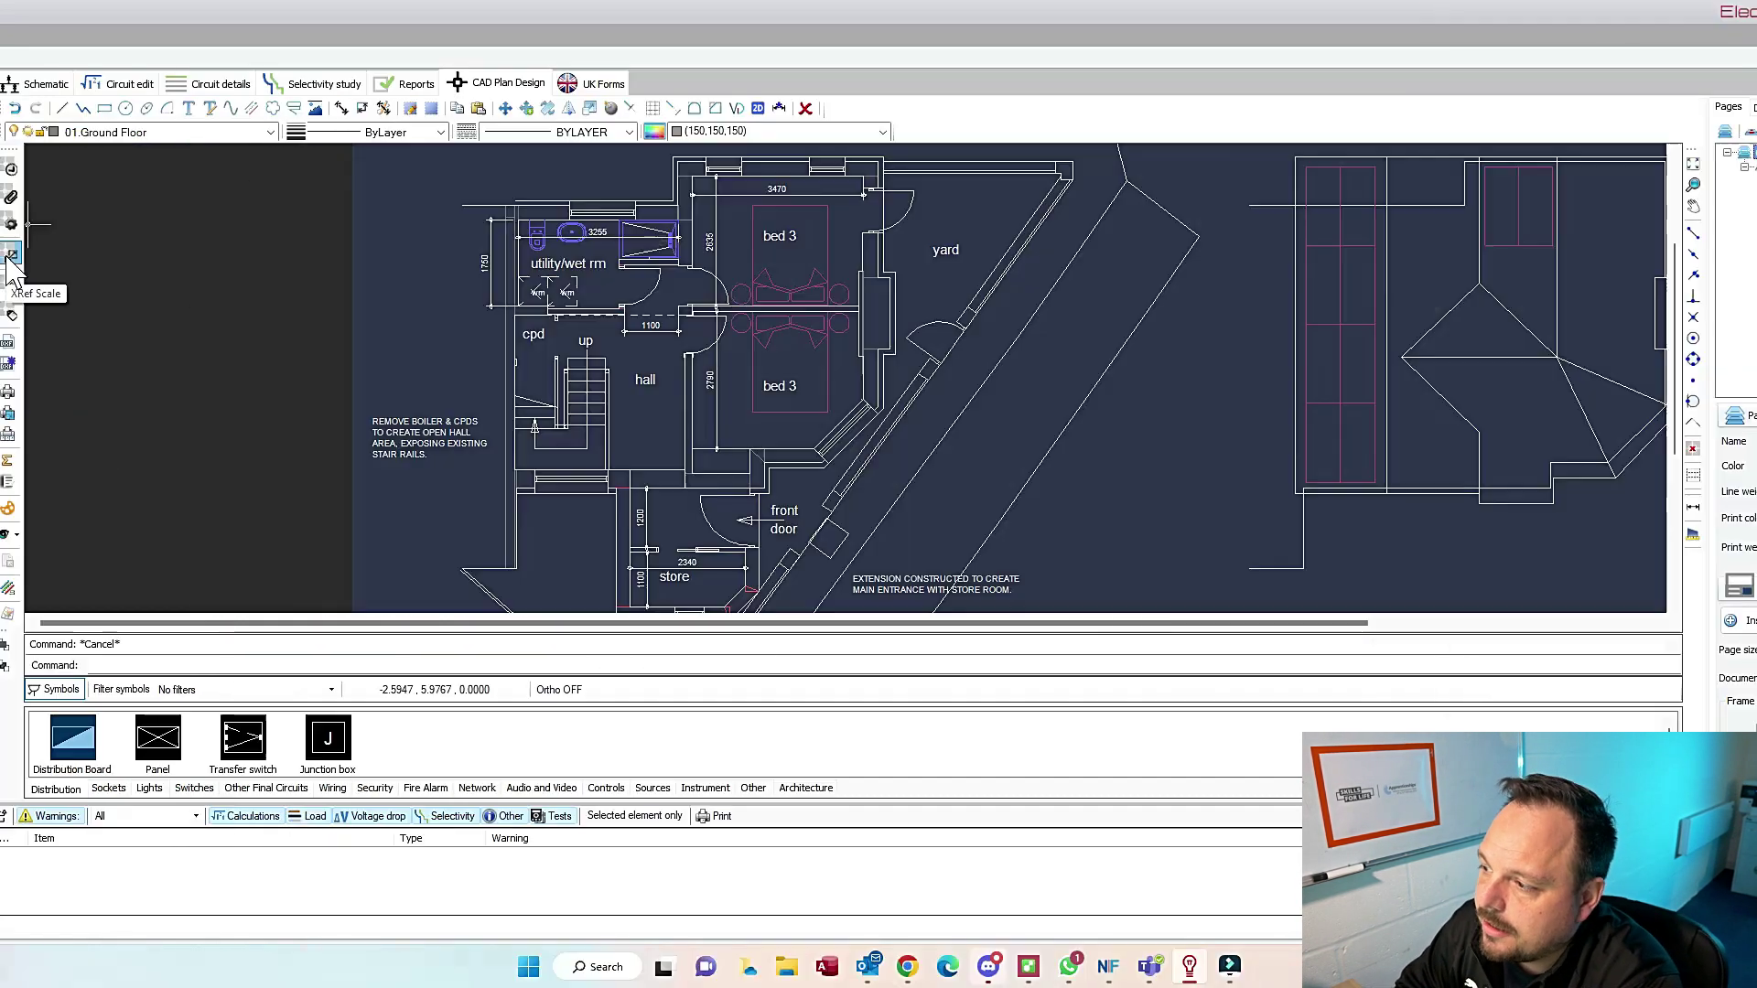
Step: Scale the floor plan reference in X and Y to a known distance of 2.79 m, using lower bed 3's 2790 dimension
{"action": "left_click", "coordinate": [11, 288]}
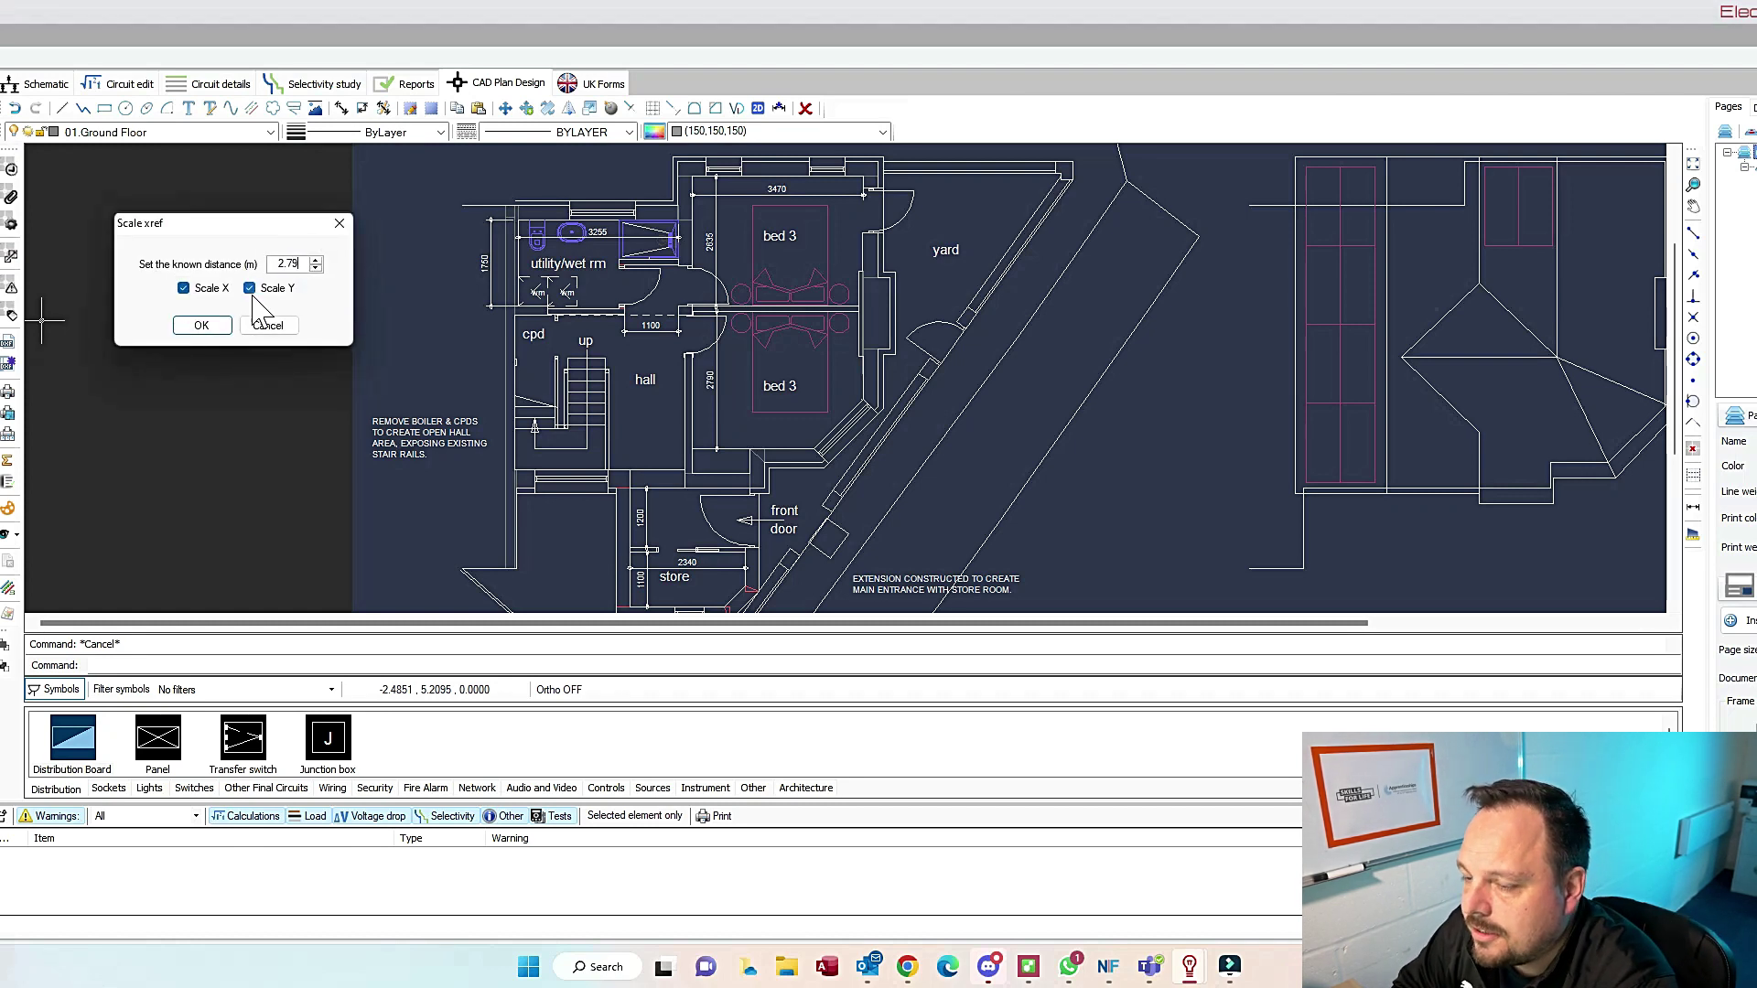
{"action": "left_click", "coordinate": [202, 325]}
{"action": "left_click", "coordinate": [1013, 555]}
{"action": "left_click", "coordinate": [712, 317]}
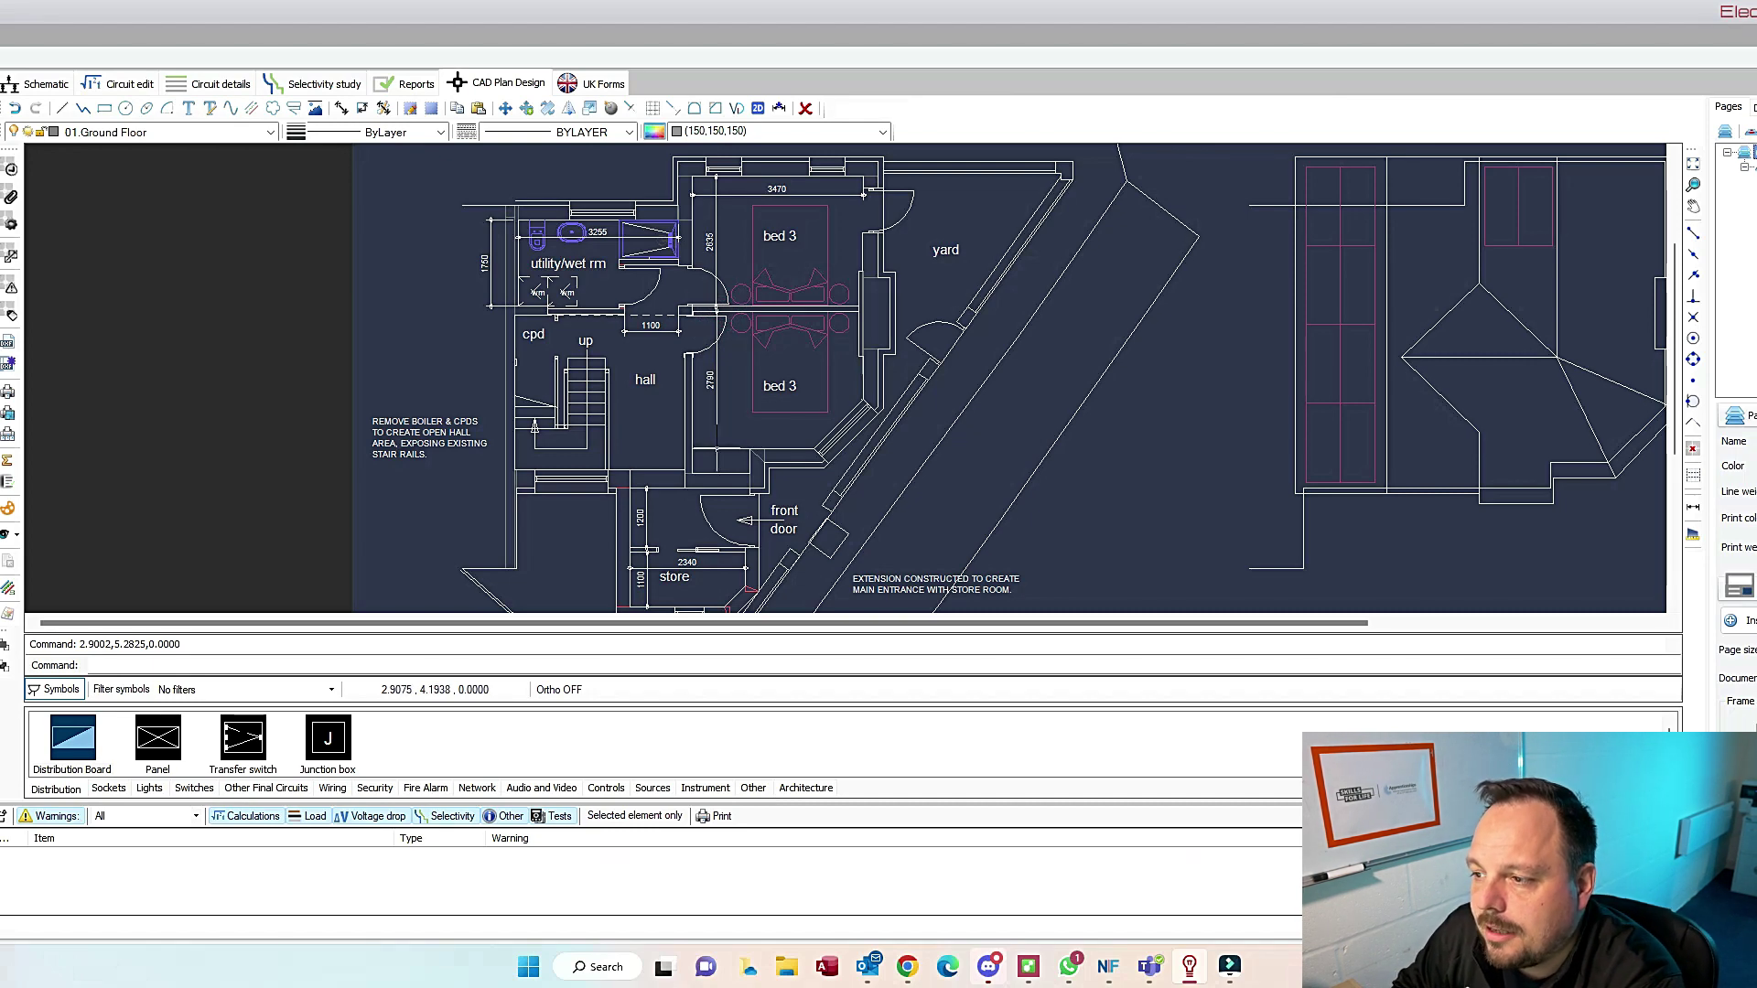
{"action": "left_click", "coordinate": [945, 543]}
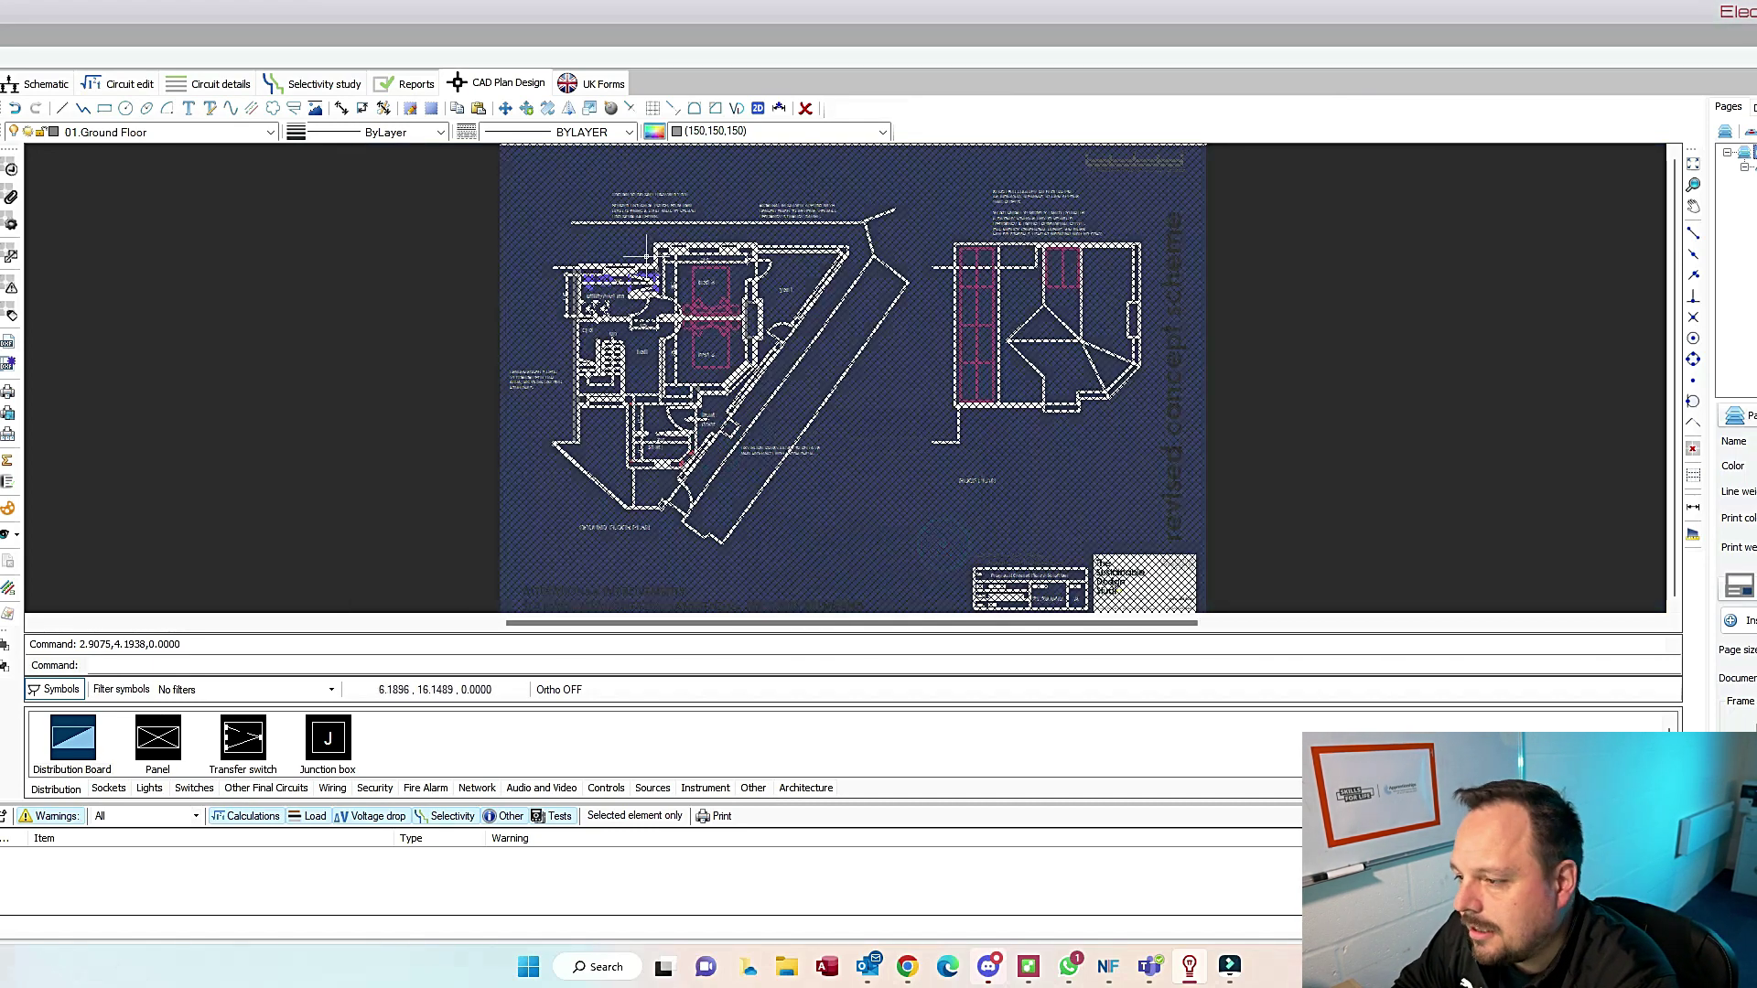
Step: Place a distribution board symbol against the window wall of the upper bed 3 on the Electrical DB page
{"action": "scroll", "coordinate": [440, 503], "scroll_direction": "up", "scroll_amount": 5}
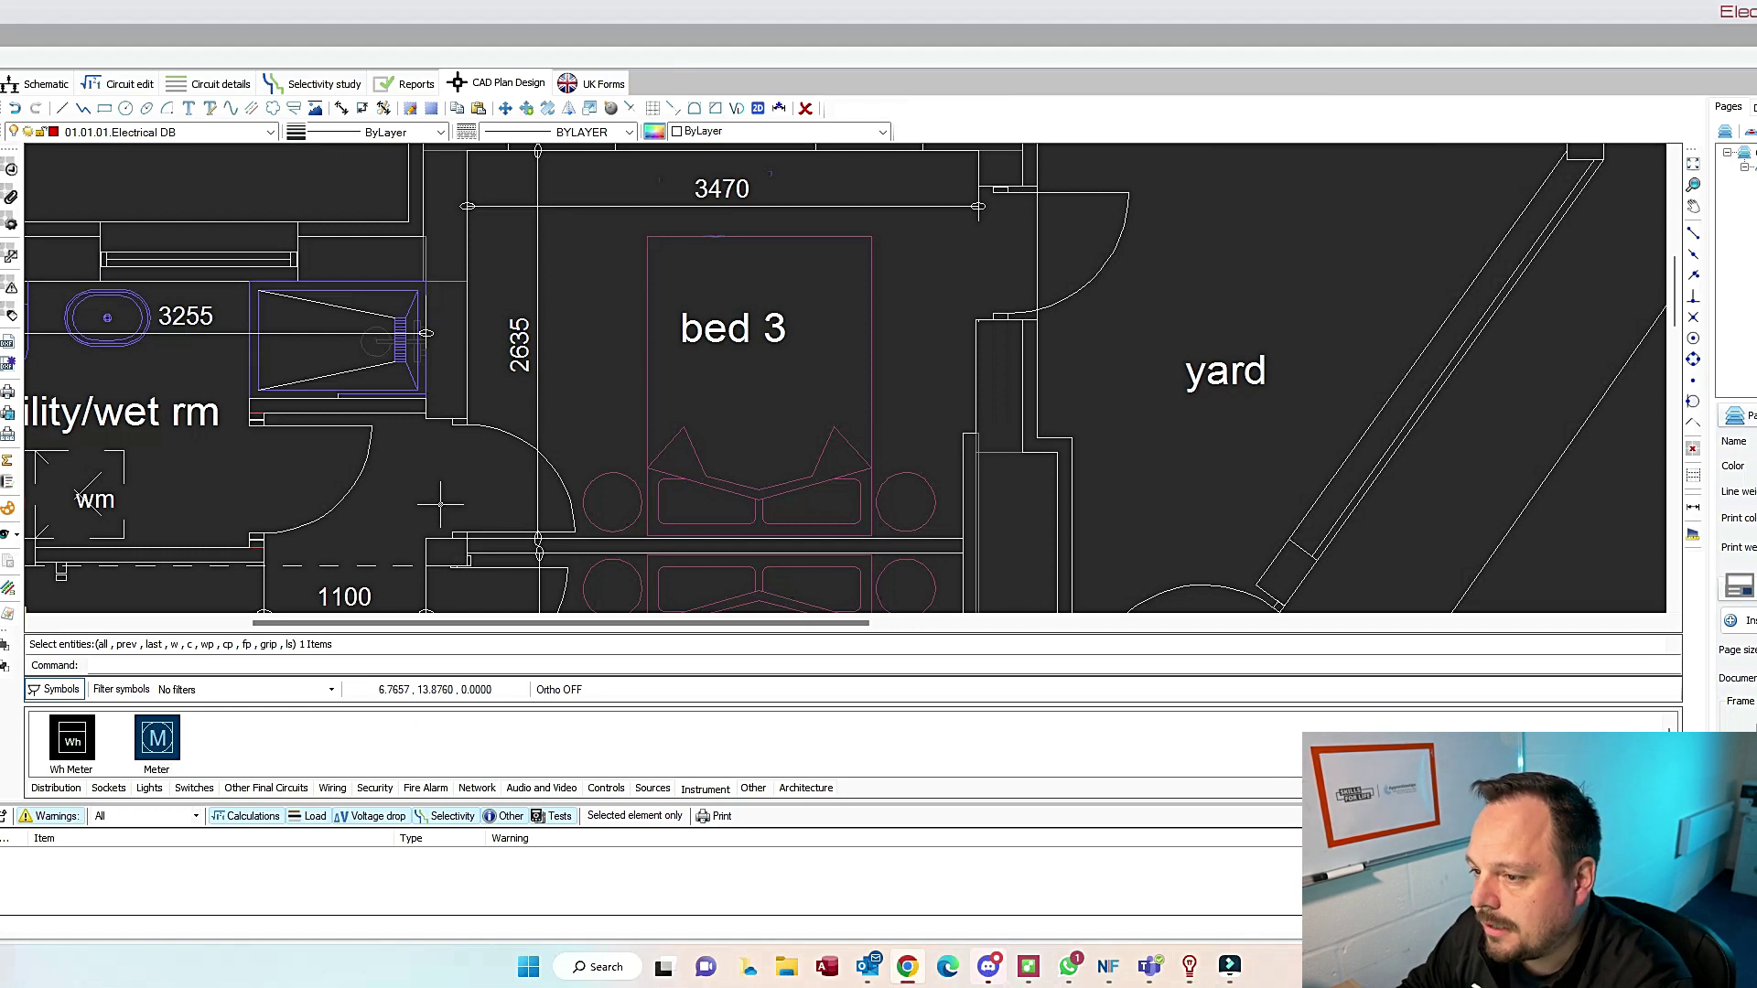
{"action": "mouse_move", "coordinate": [1732, 476]}
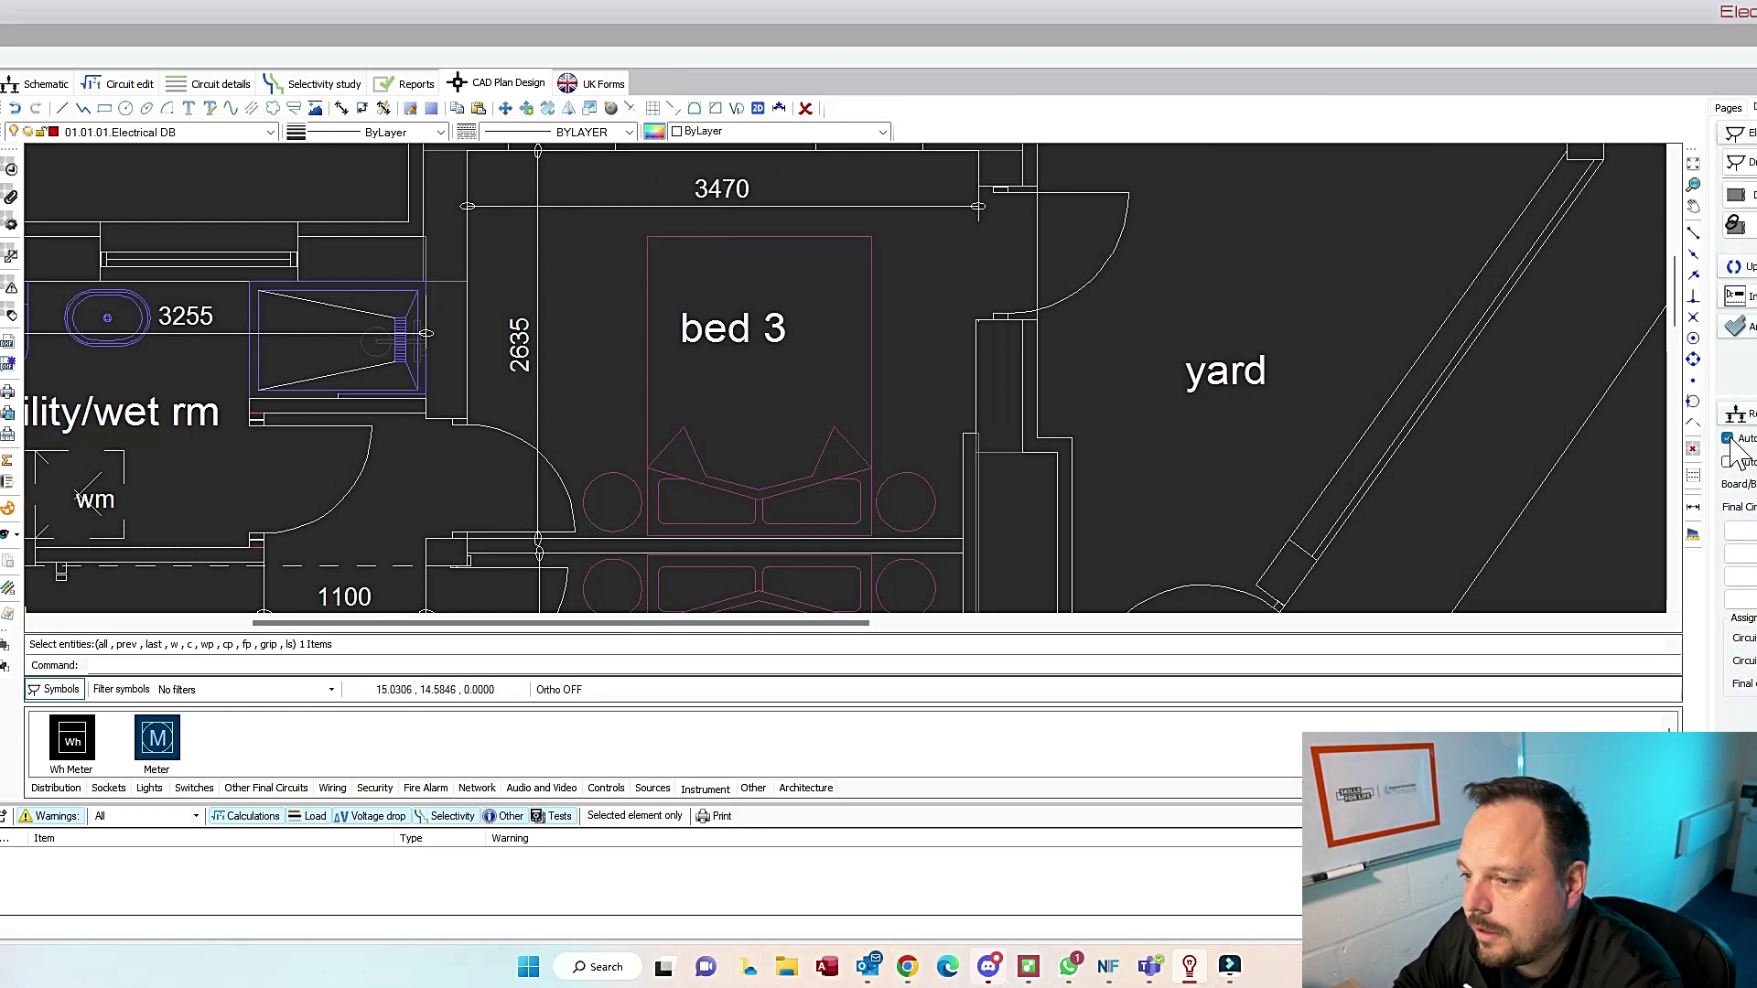
{"action": "left_click", "coordinate": [1728, 107]}
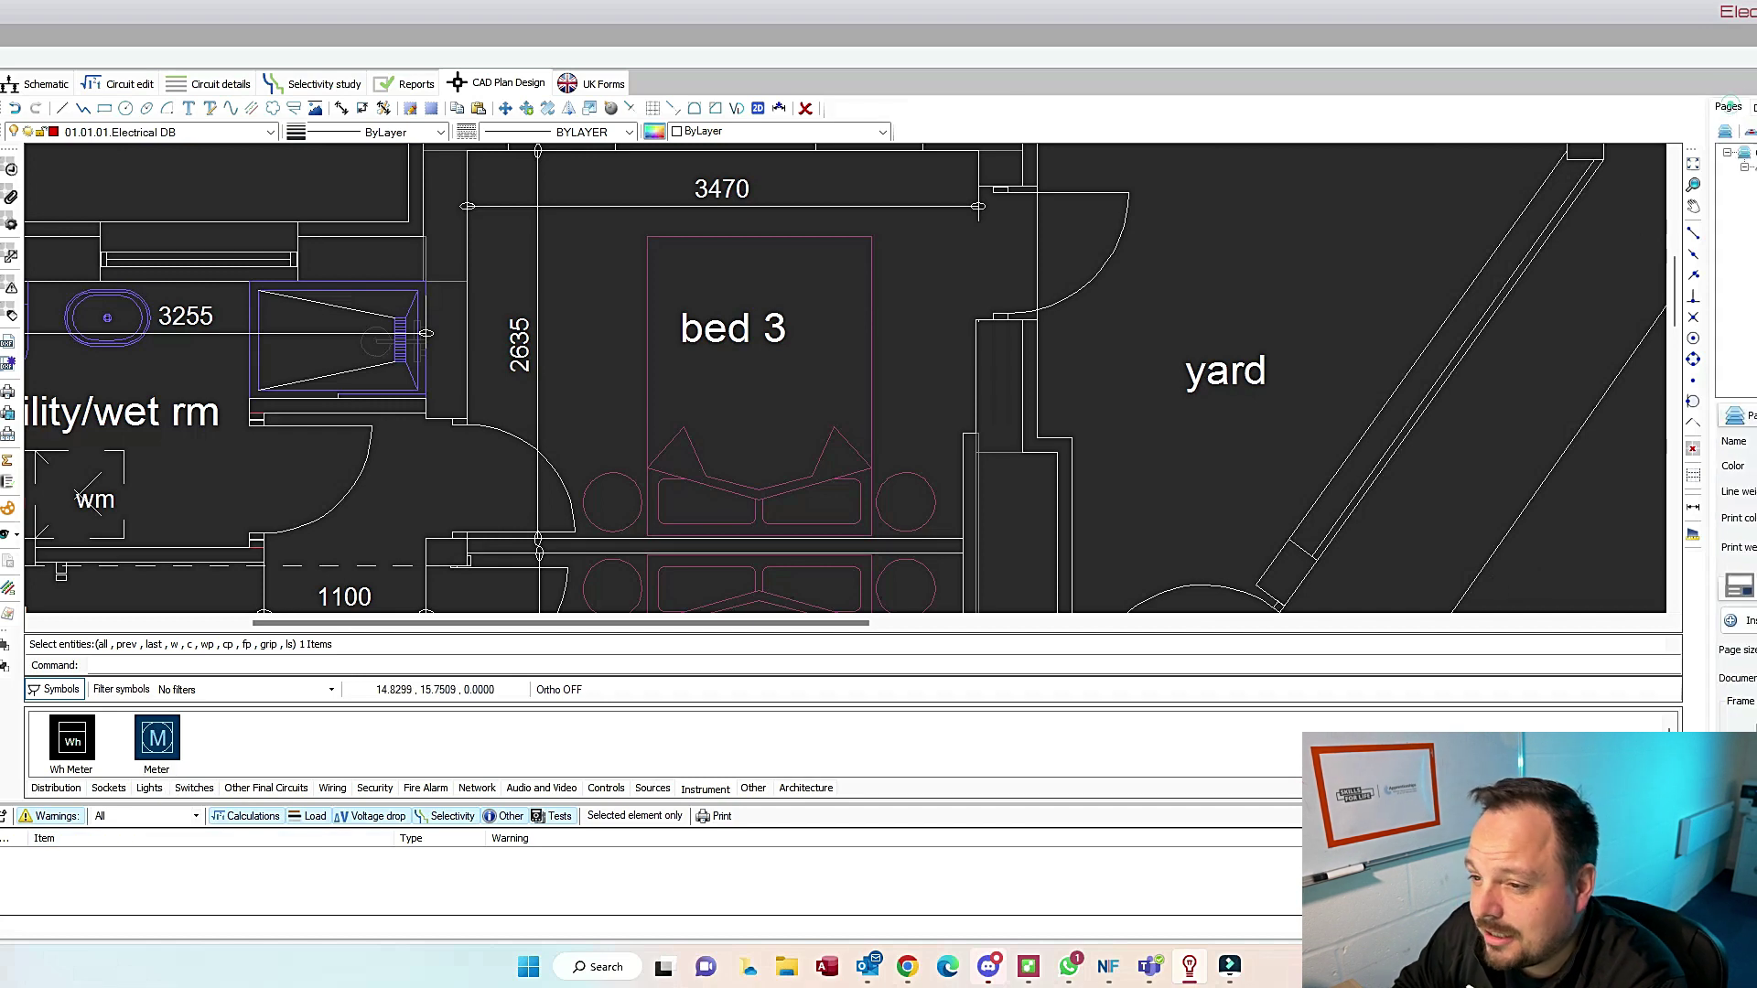
{"action": "left_click", "coordinate": [56, 788]}
{"action": "left_click", "coordinate": [72, 737]}
{"action": "left_click", "coordinate": [796, 206]}
Step: Describe the distribution board as Main DB, set it to 14 ways and create its circuit
{"action": "left_click", "coordinate": [913, 402]}
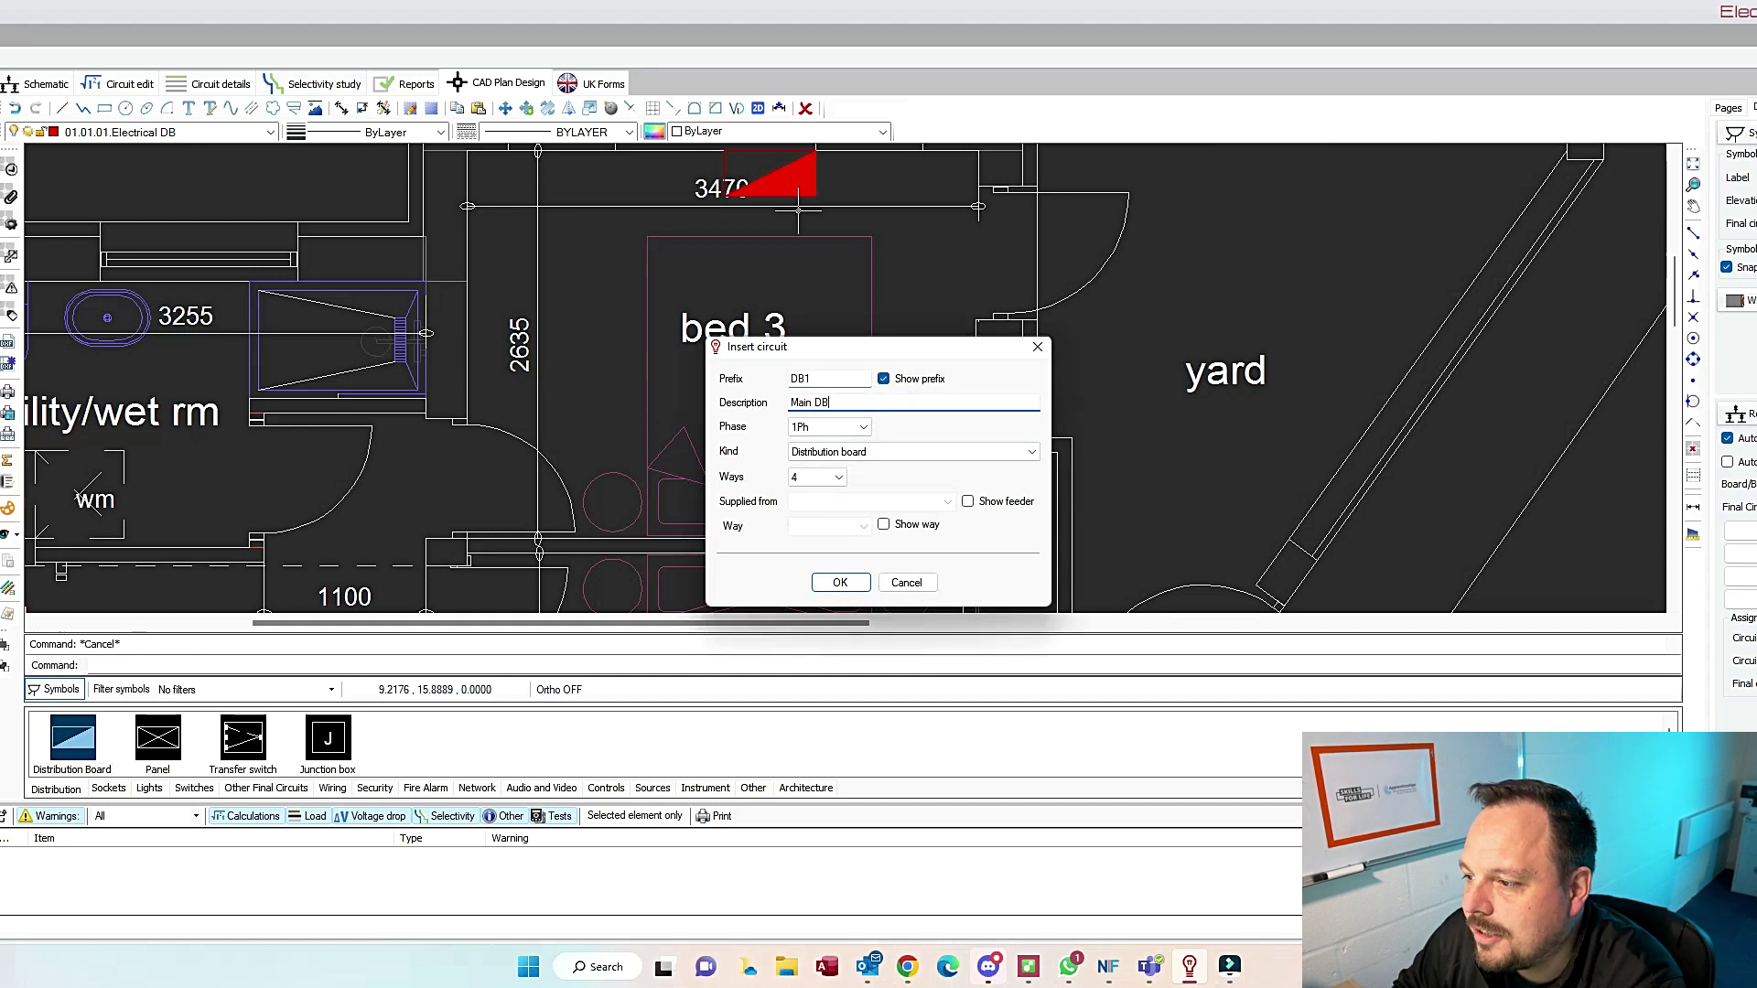
{"action": "left_click", "coordinate": [838, 476]}
{"action": "left_click", "coordinate": [809, 549]}
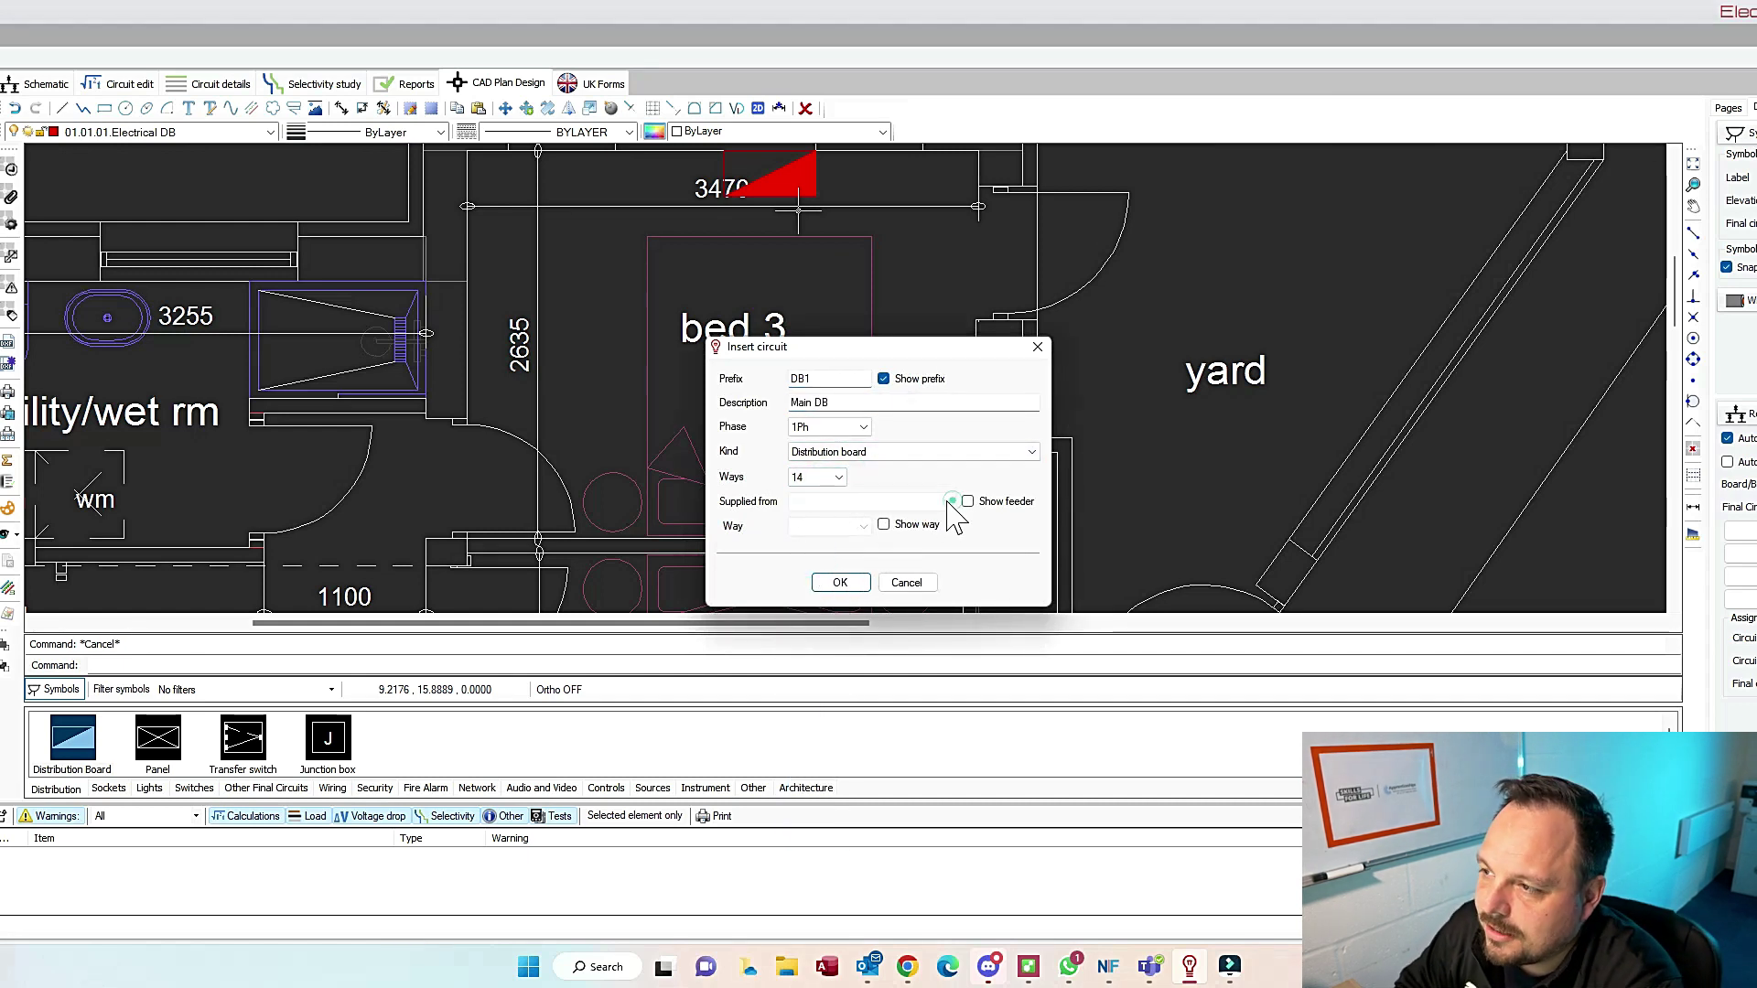
{"action": "left_click", "coordinate": [839, 582]}
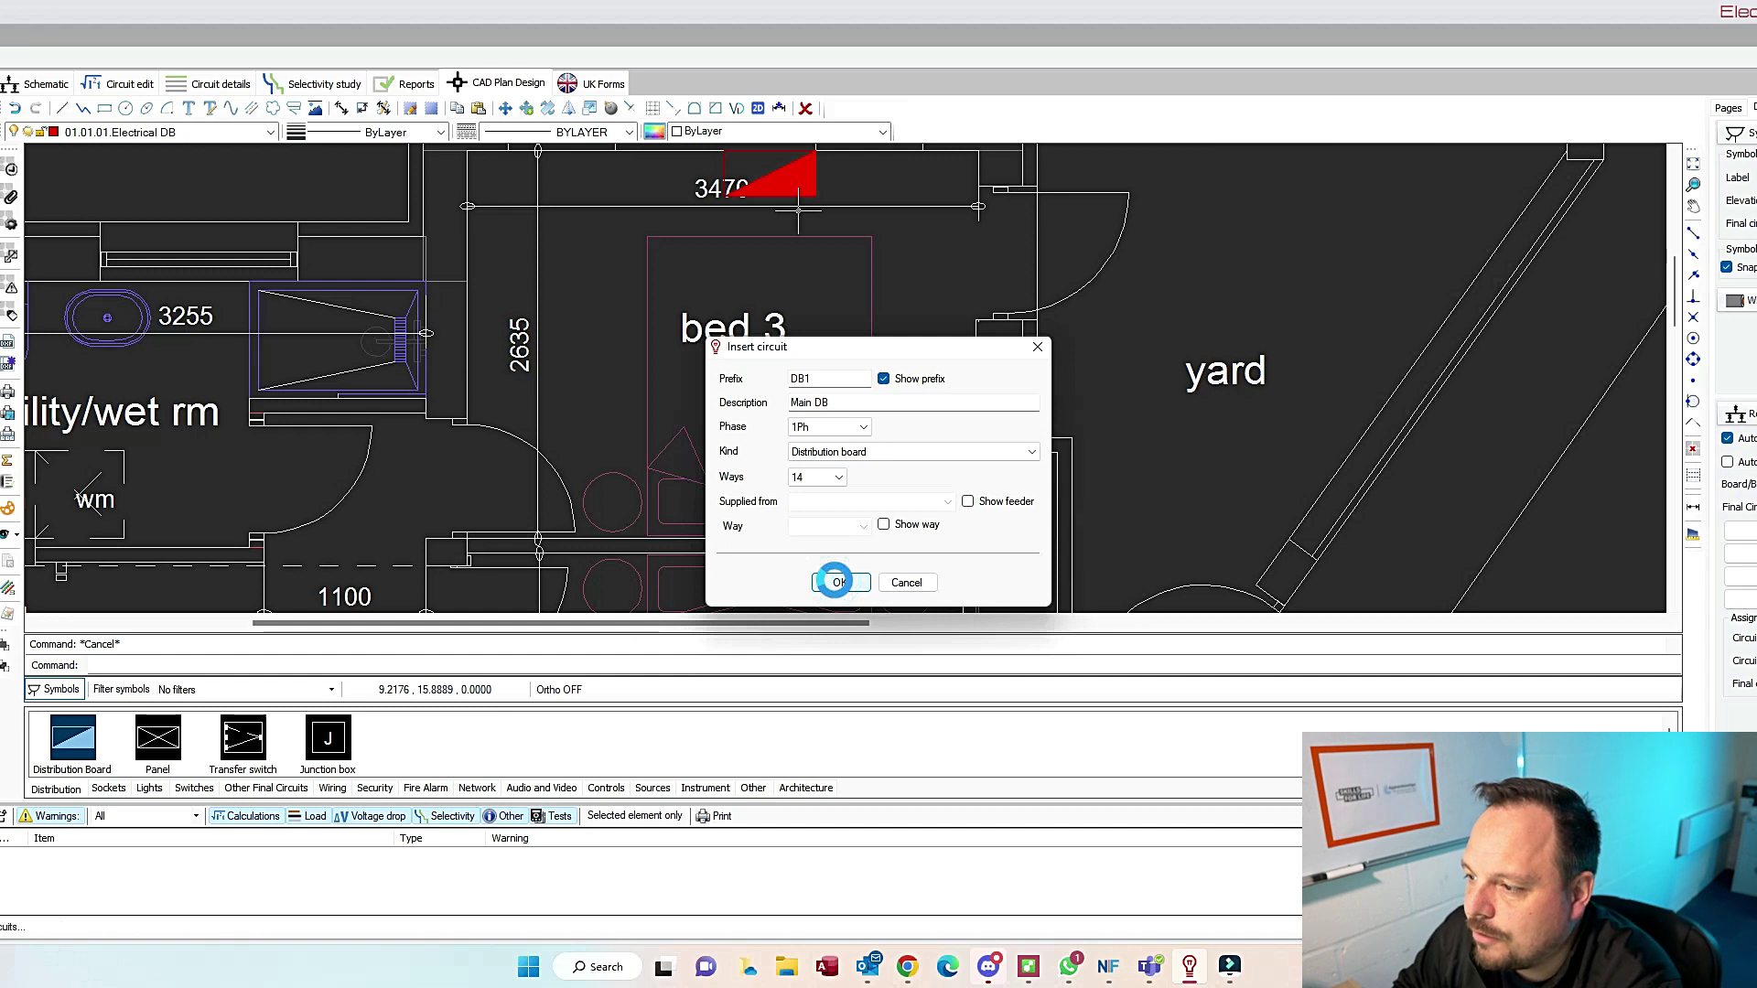
Step: Place a Meter symbol on the upper bed 3's window wall, just left of the distribution board
{"action": "left_click", "coordinate": [693, 789]}
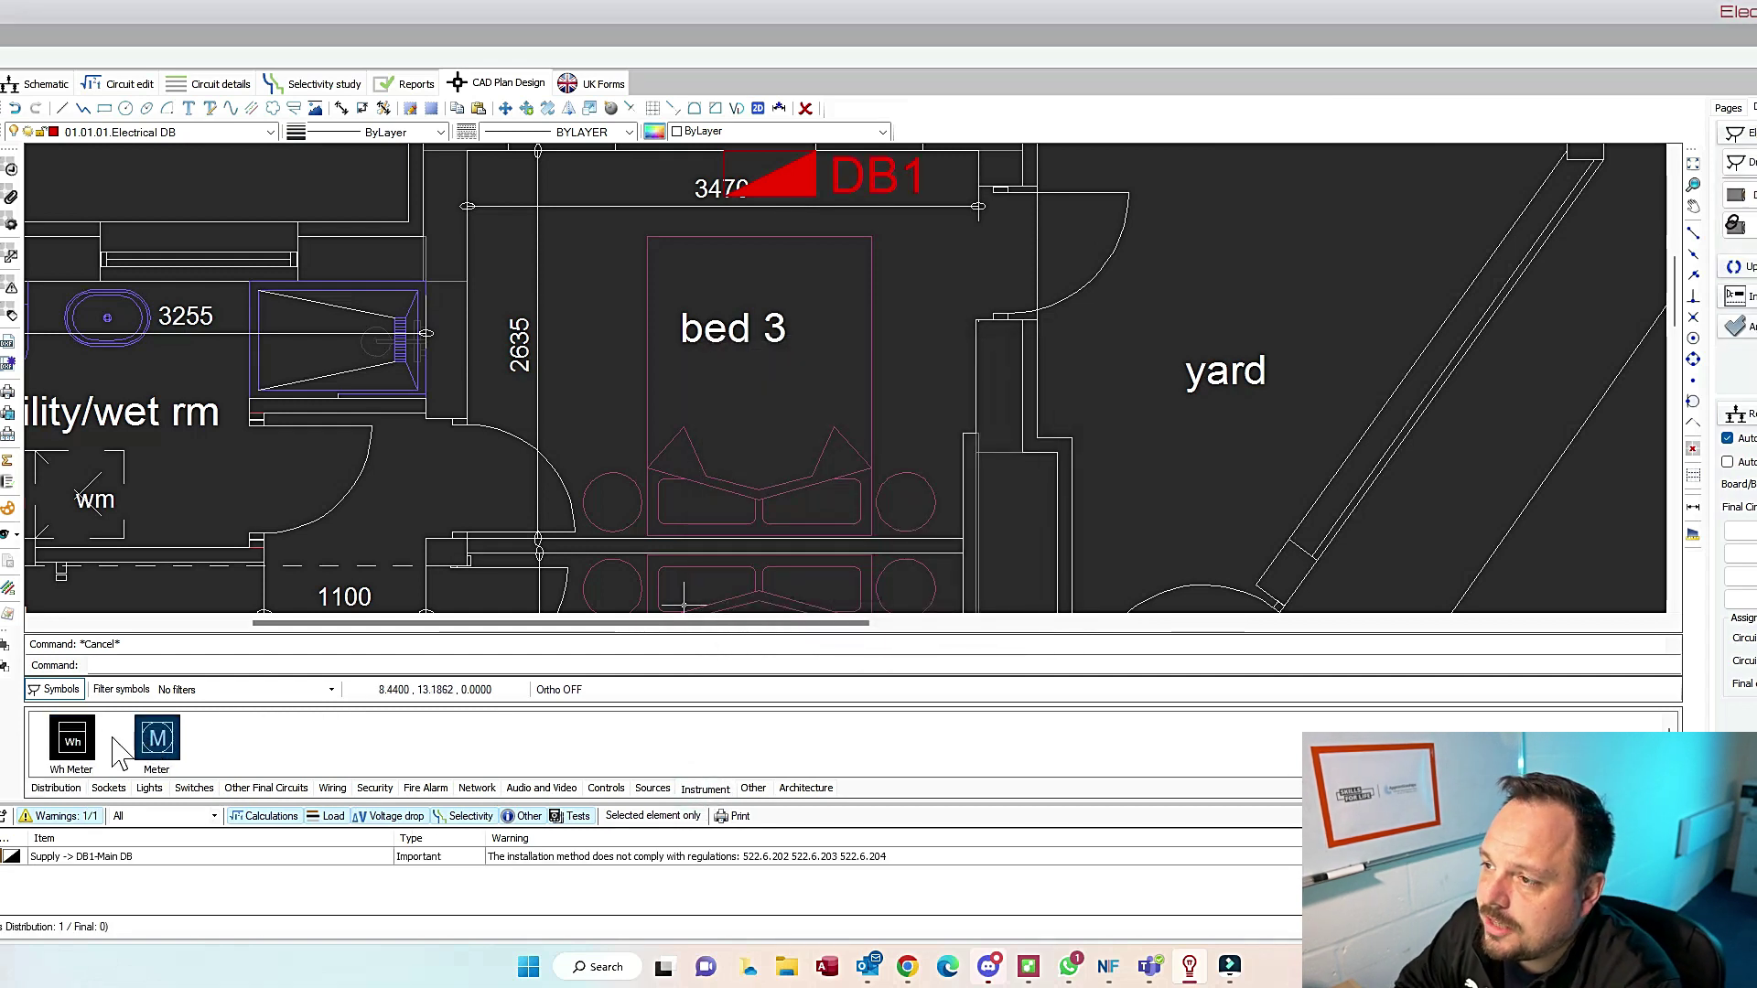
{"action": "left_click_drag", "start_coordinate": [157, 749], "coordinate": [666, 179]}
{"action": "key", "text": "Escape"}
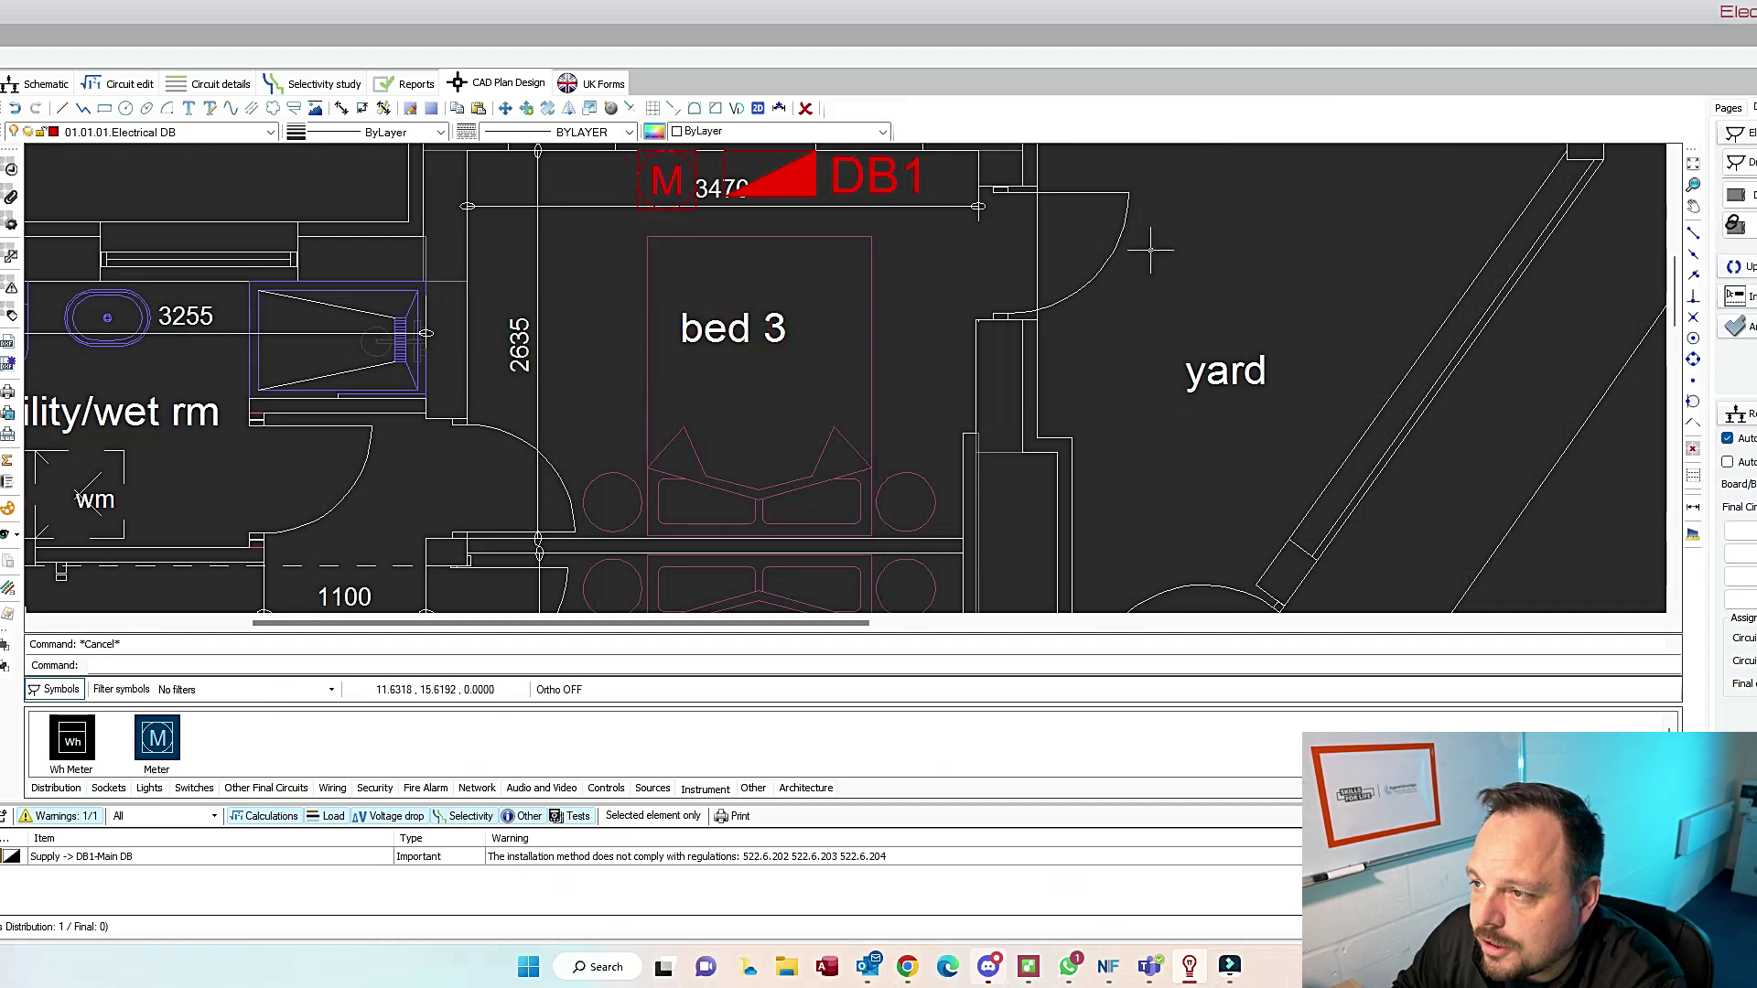
Step: Draw the wiring between the distribution board and the meter
{"action": "left_click", "coordinate": [1728, 107]}
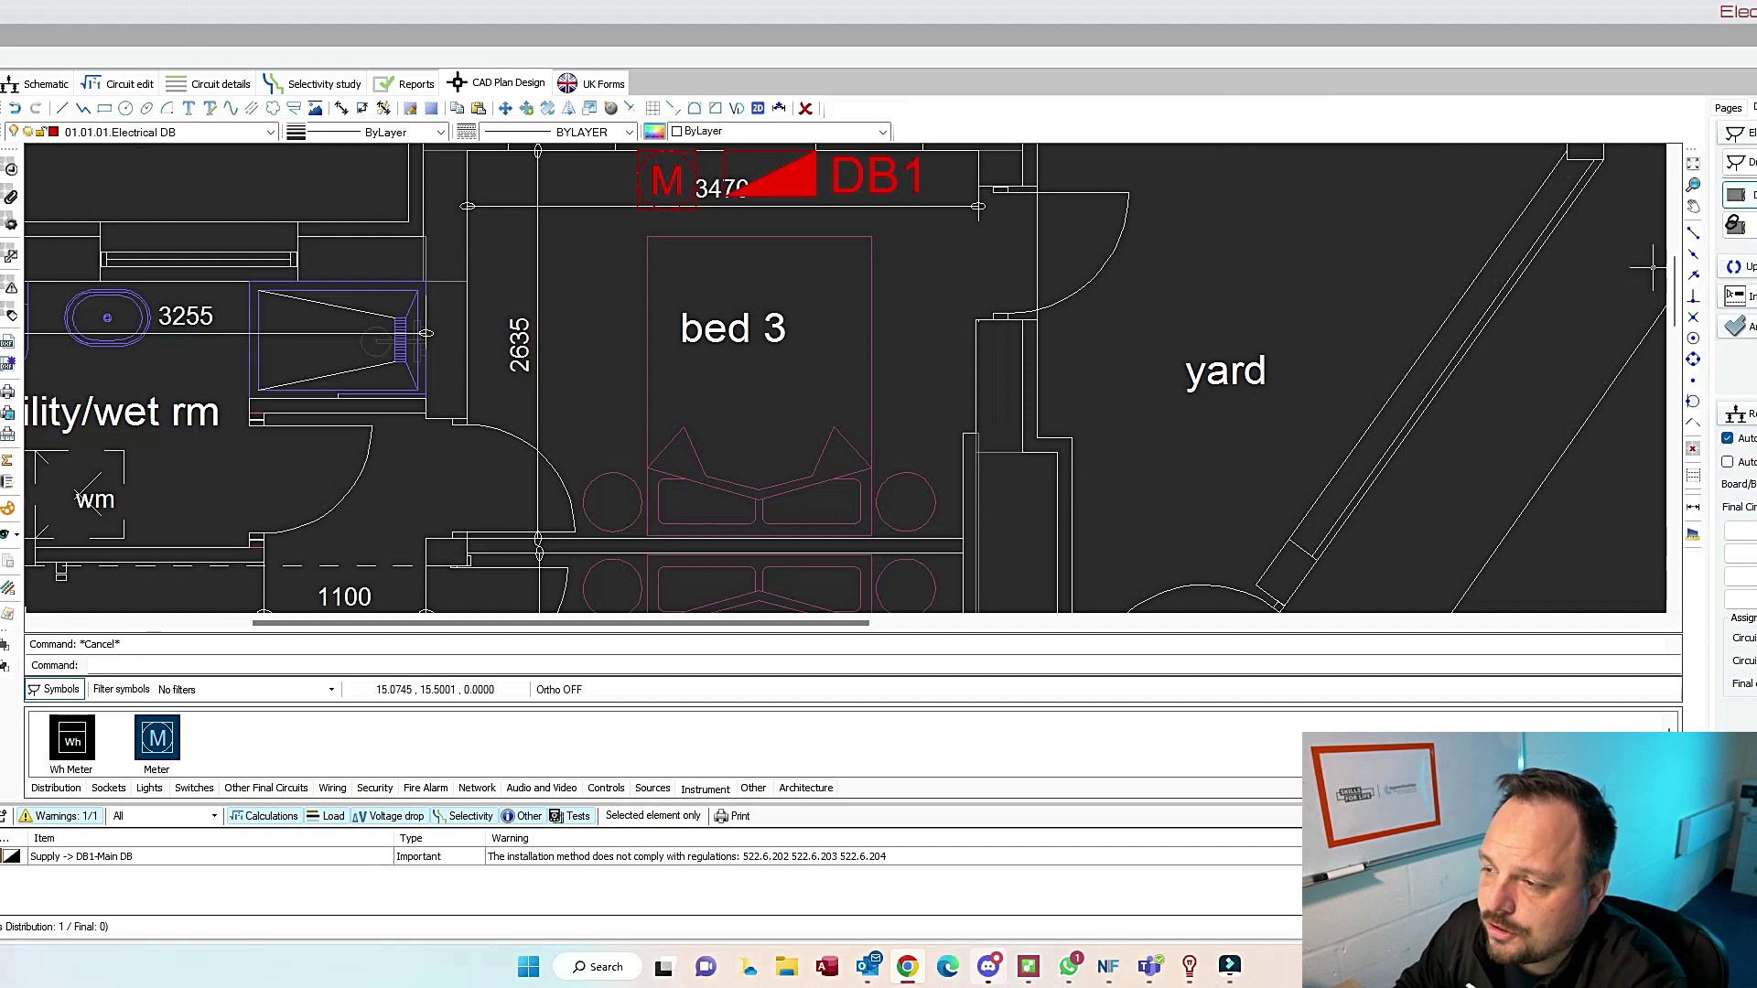
{"action": "left_click", "coordinate": [1741, 194]}
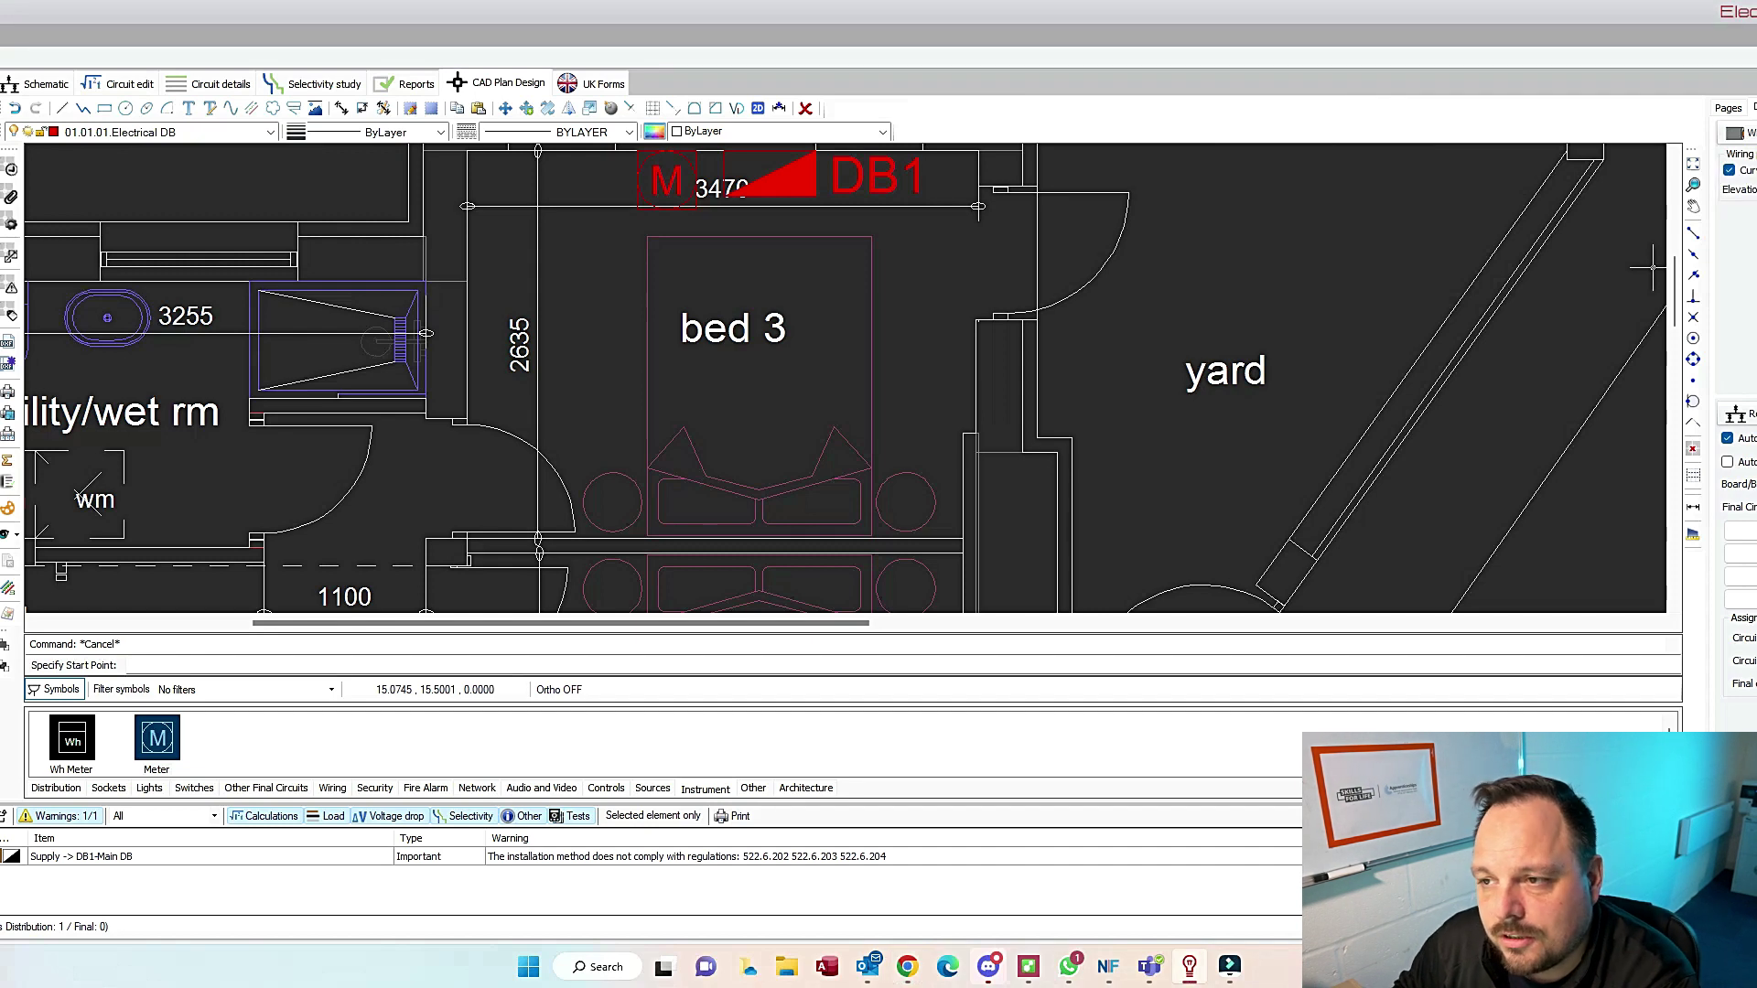
{"action": "left_click", "coordinate": [810, 175]}
{"action": "left_click", "coordinate": [673, 171]}
{"action": "right_click", "coordinate": [914, 328]}
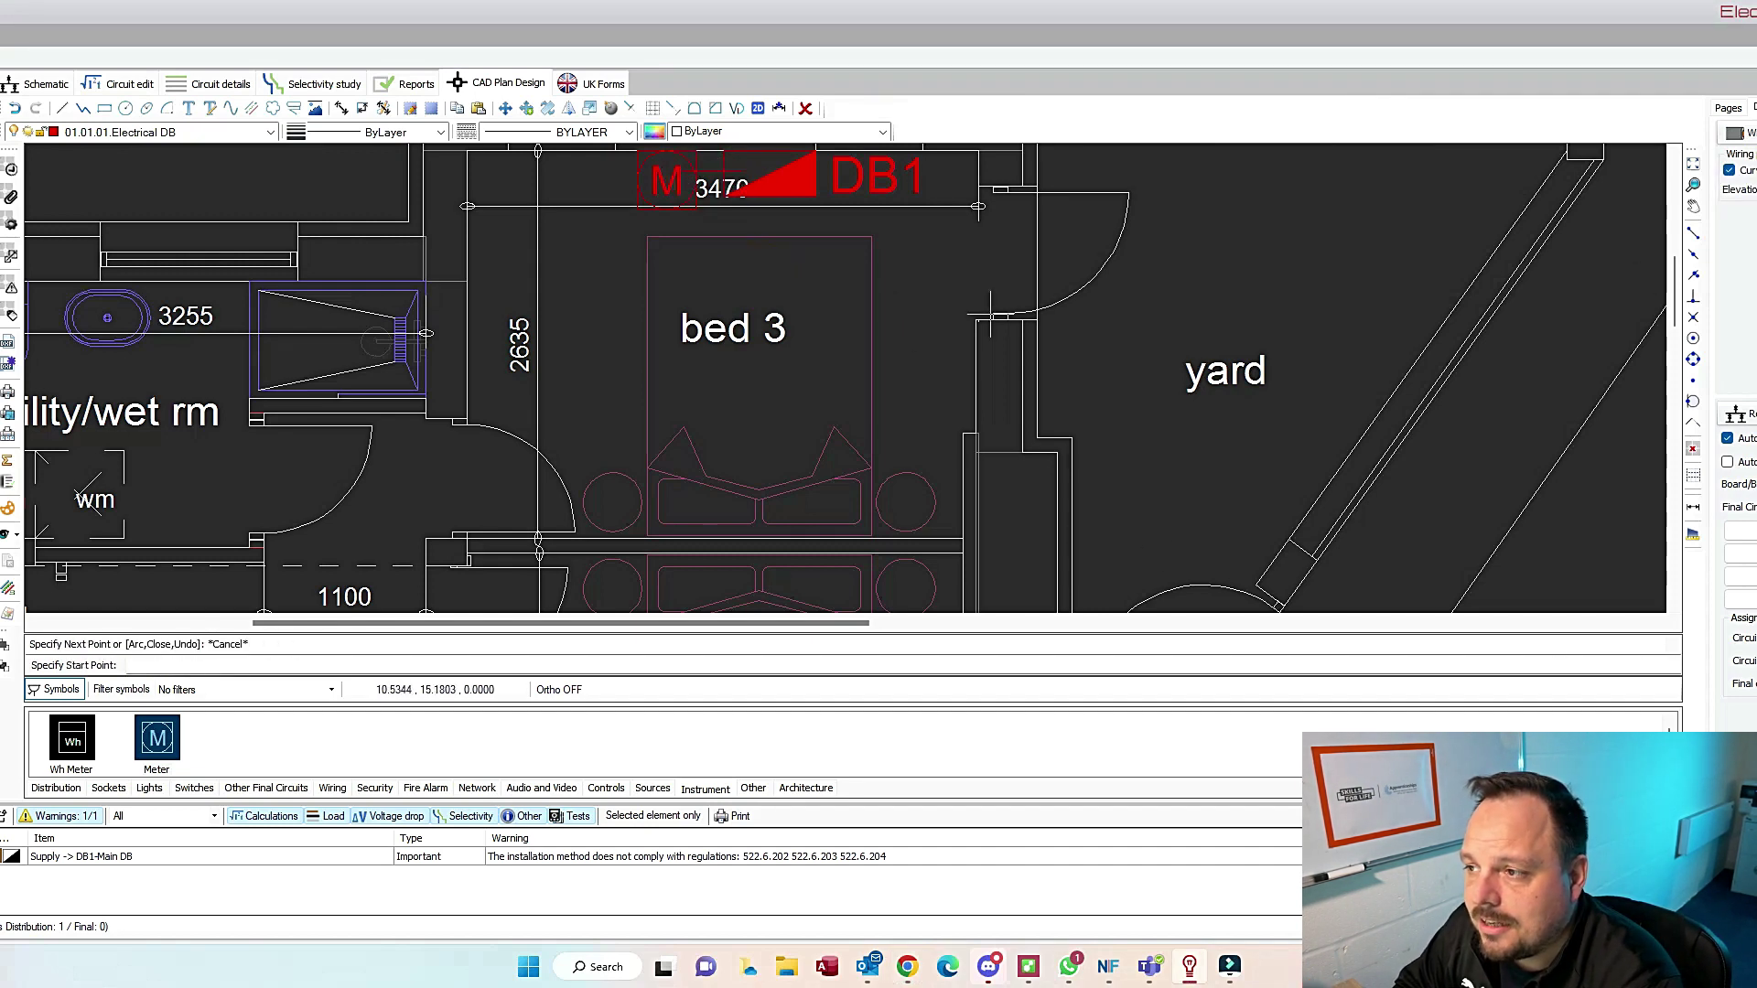
Step: Remove the MCB protecting the supply circuit to the Main DB in the schematic
{"action": "left_click", "coordinate": [37, 83]}
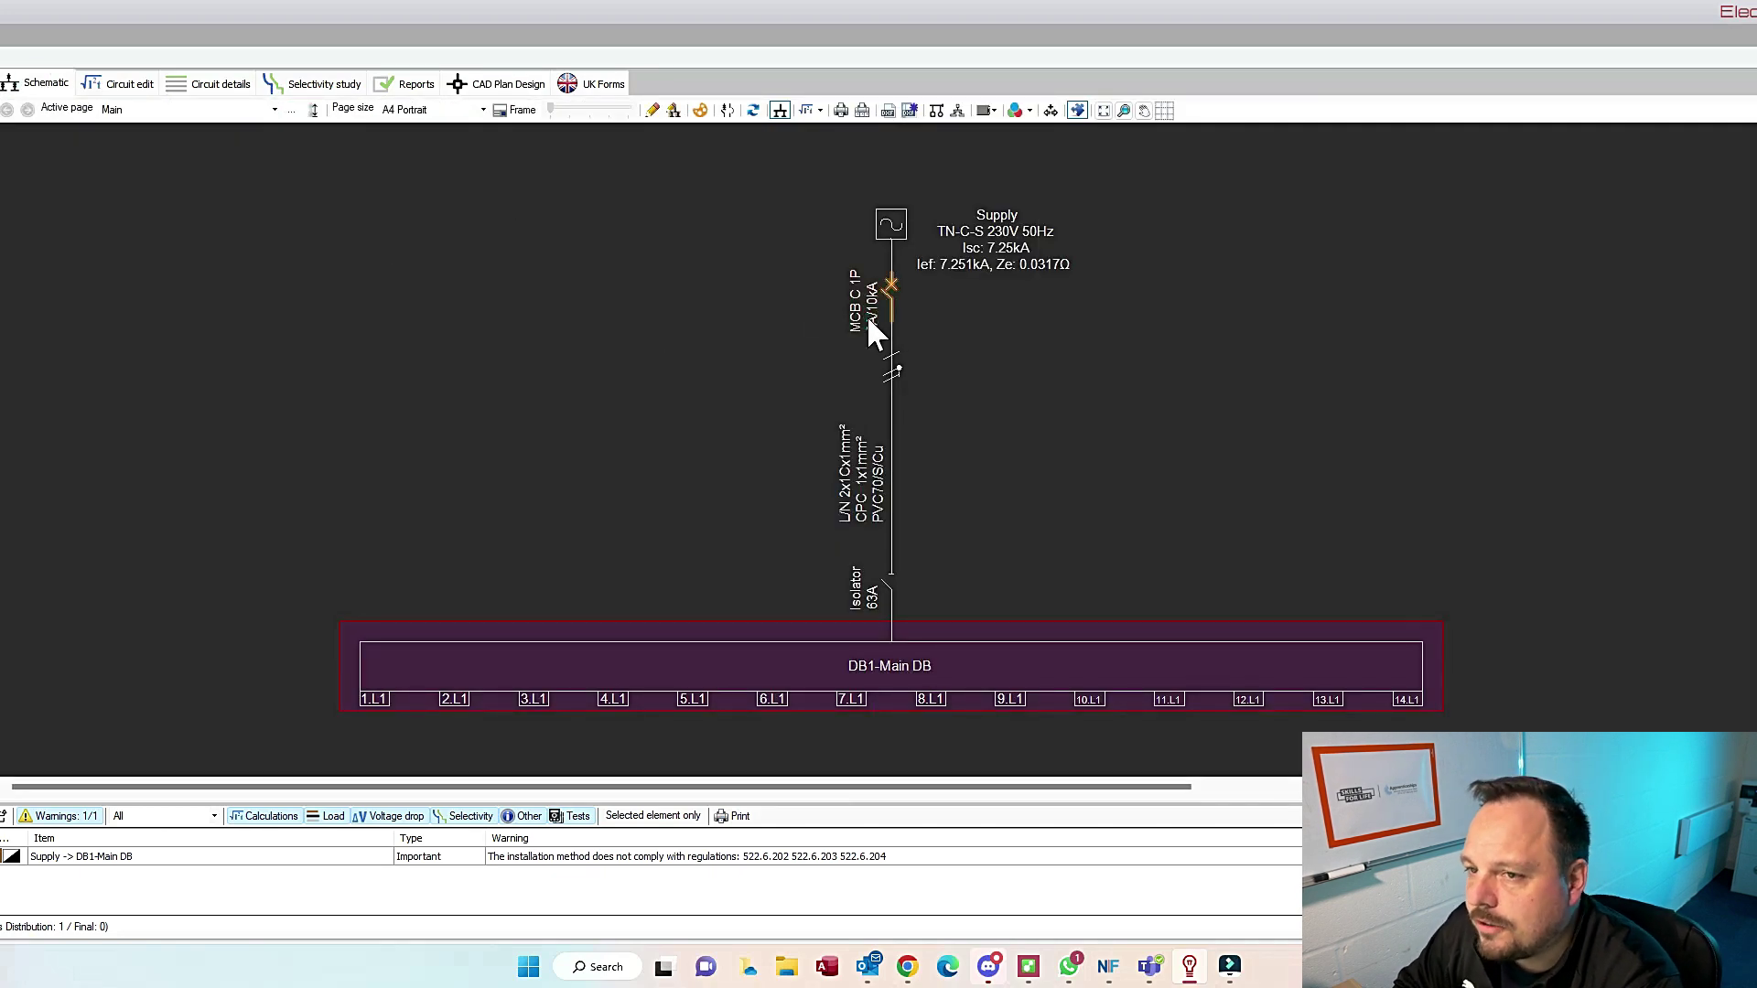
{"action": "double_click", "coordinate": [867, 320]}
{"action": "left_click", "coordinate": [1044, 551]}
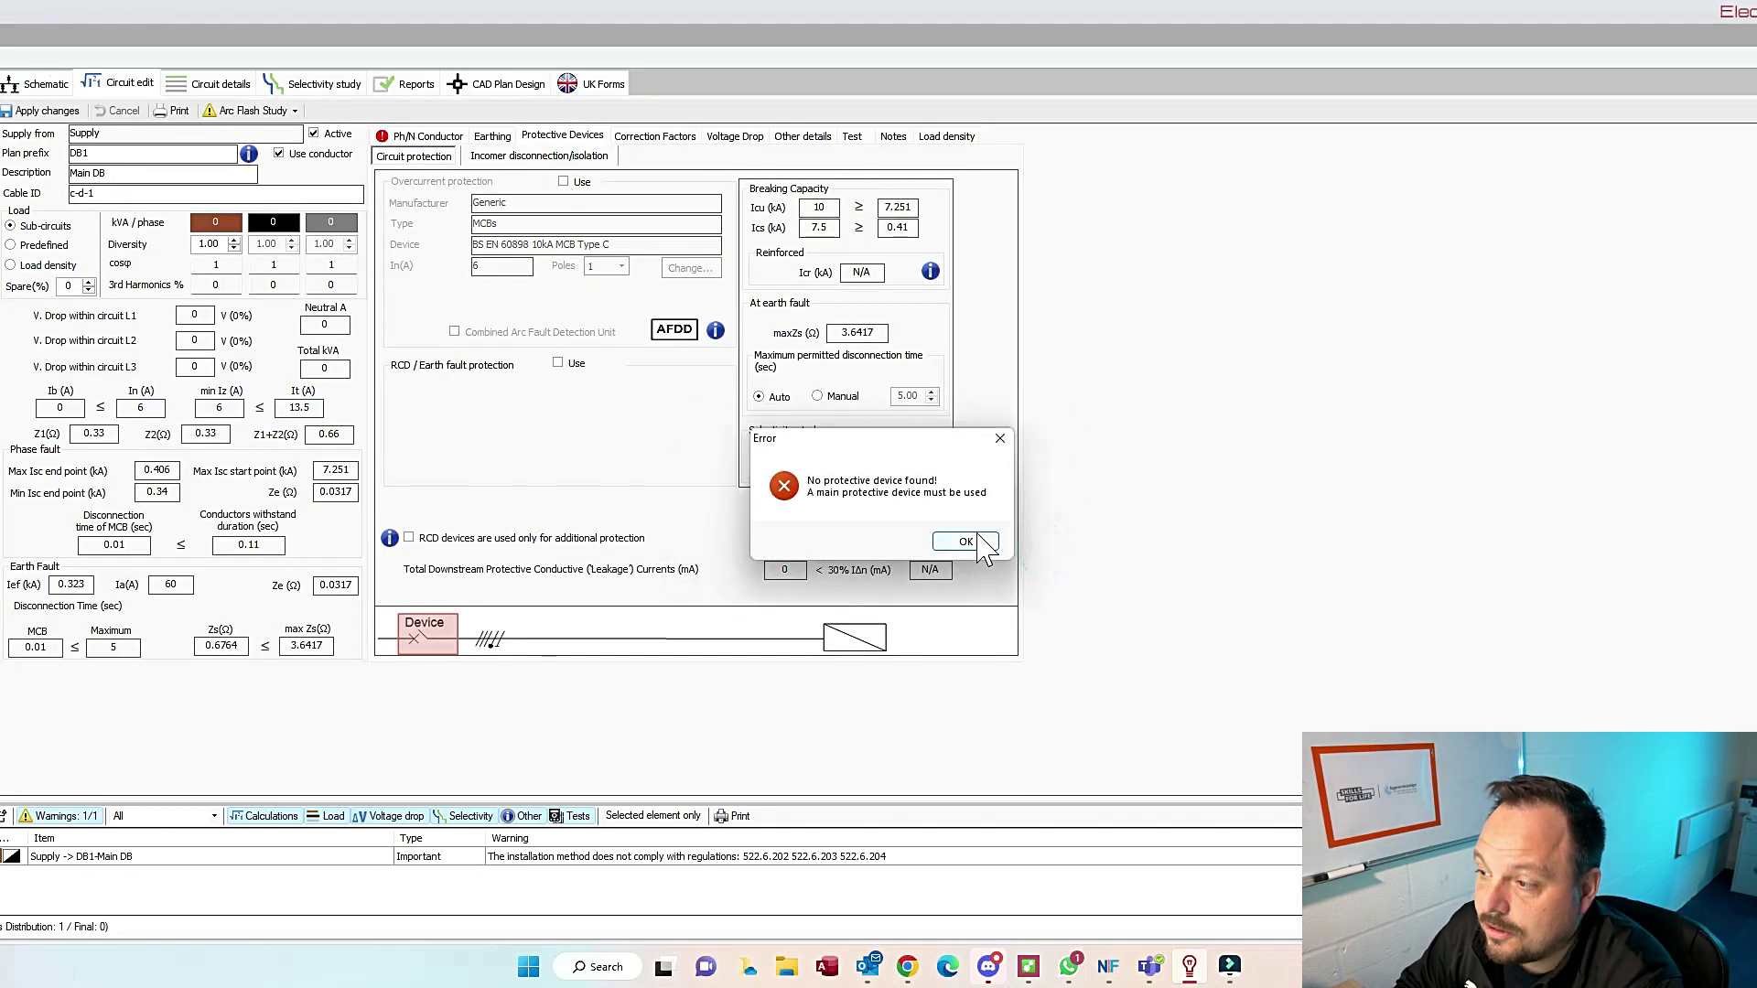
{"action": "left_click", "coordinate": [1065, 542]}
{"action": "left_click", "coordinate": [814, 542]}
Step: Set the line and neutral conductors feeding the Main DB to 25 mm² and save the circuit
{"action": "double_click", "coordinate": [854, 361]}
{"action": "left_click", "coordinate": [1000, 294]}
{"action": "left_click", "coordinate": [930, 371]}
{"action": "left_click", "coordinate": [606, 530]}
{"action": "left_click", "coordinate": [585, 658]}
{"action": "left_click", "coordinate": [41, 85]}
{"action": "left_click", "coordinate": [813, 542]}
Step: Remove the isolator from the Main DB's incomer and save the circuit
{"action": "double_click", "coordinate": [873, 514]}
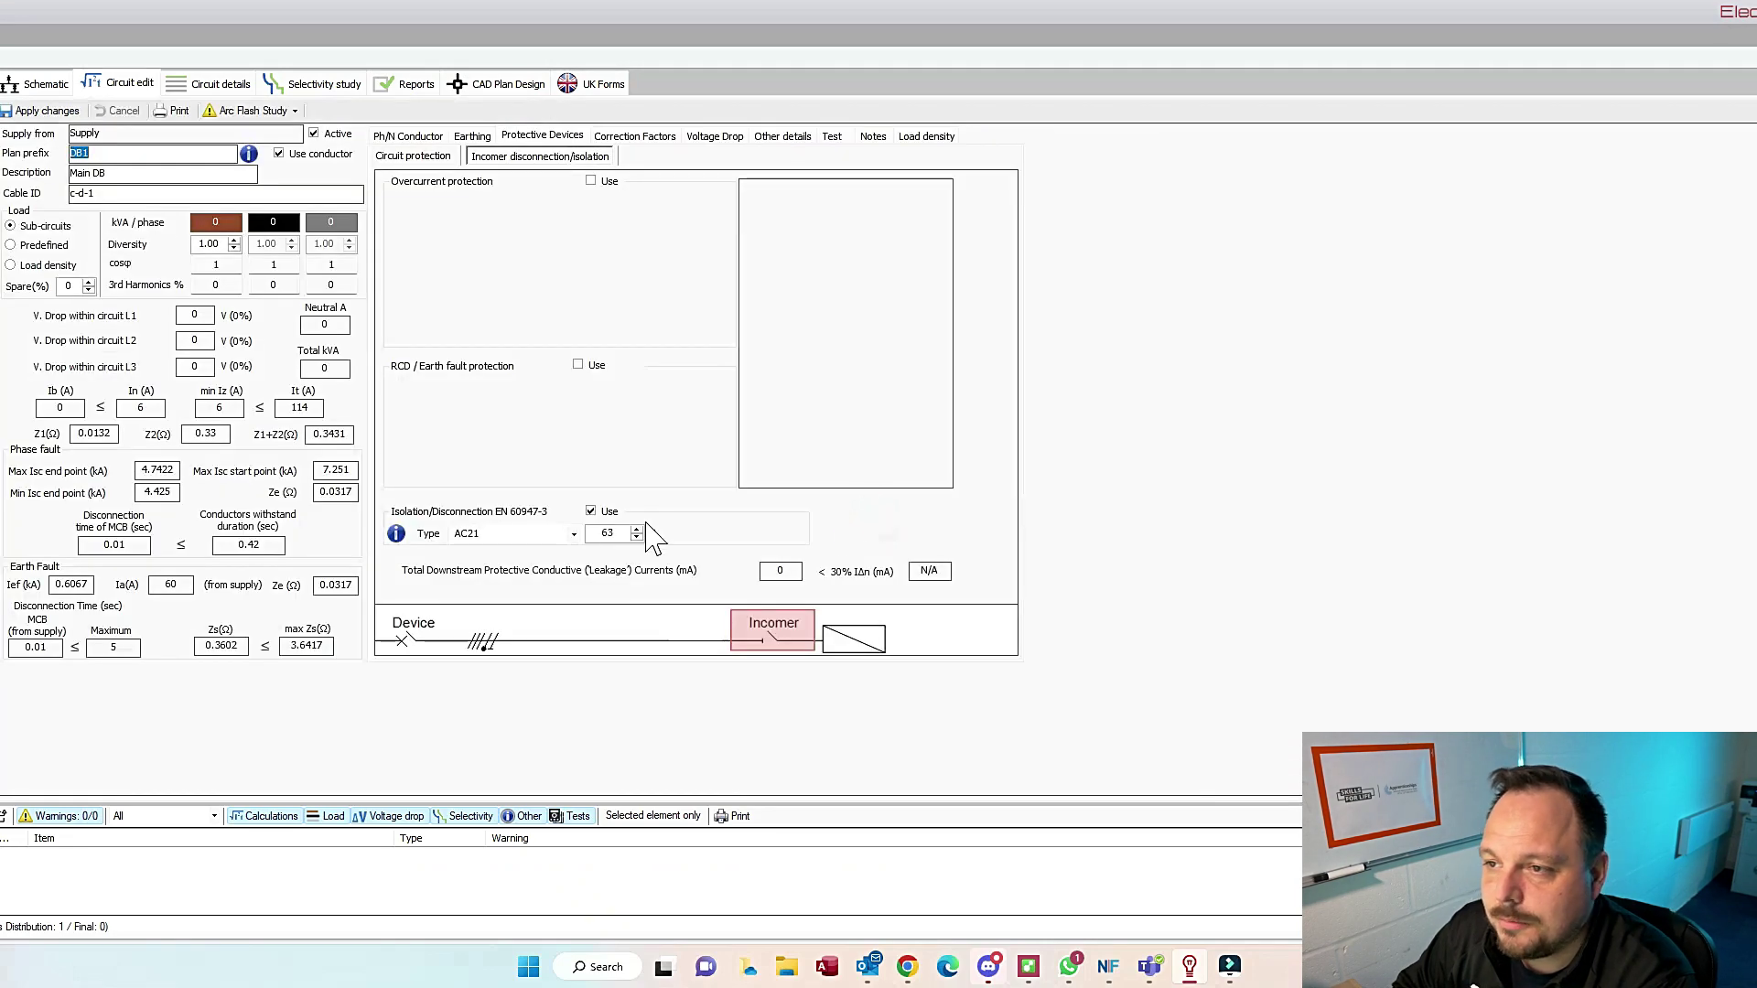
{"action": "left_click", "coordinate": [590, 511]}
{"action": "left_click", "coordinate": [41, 85]}
{"action": "left_click", "coordinate": [811, 542]}
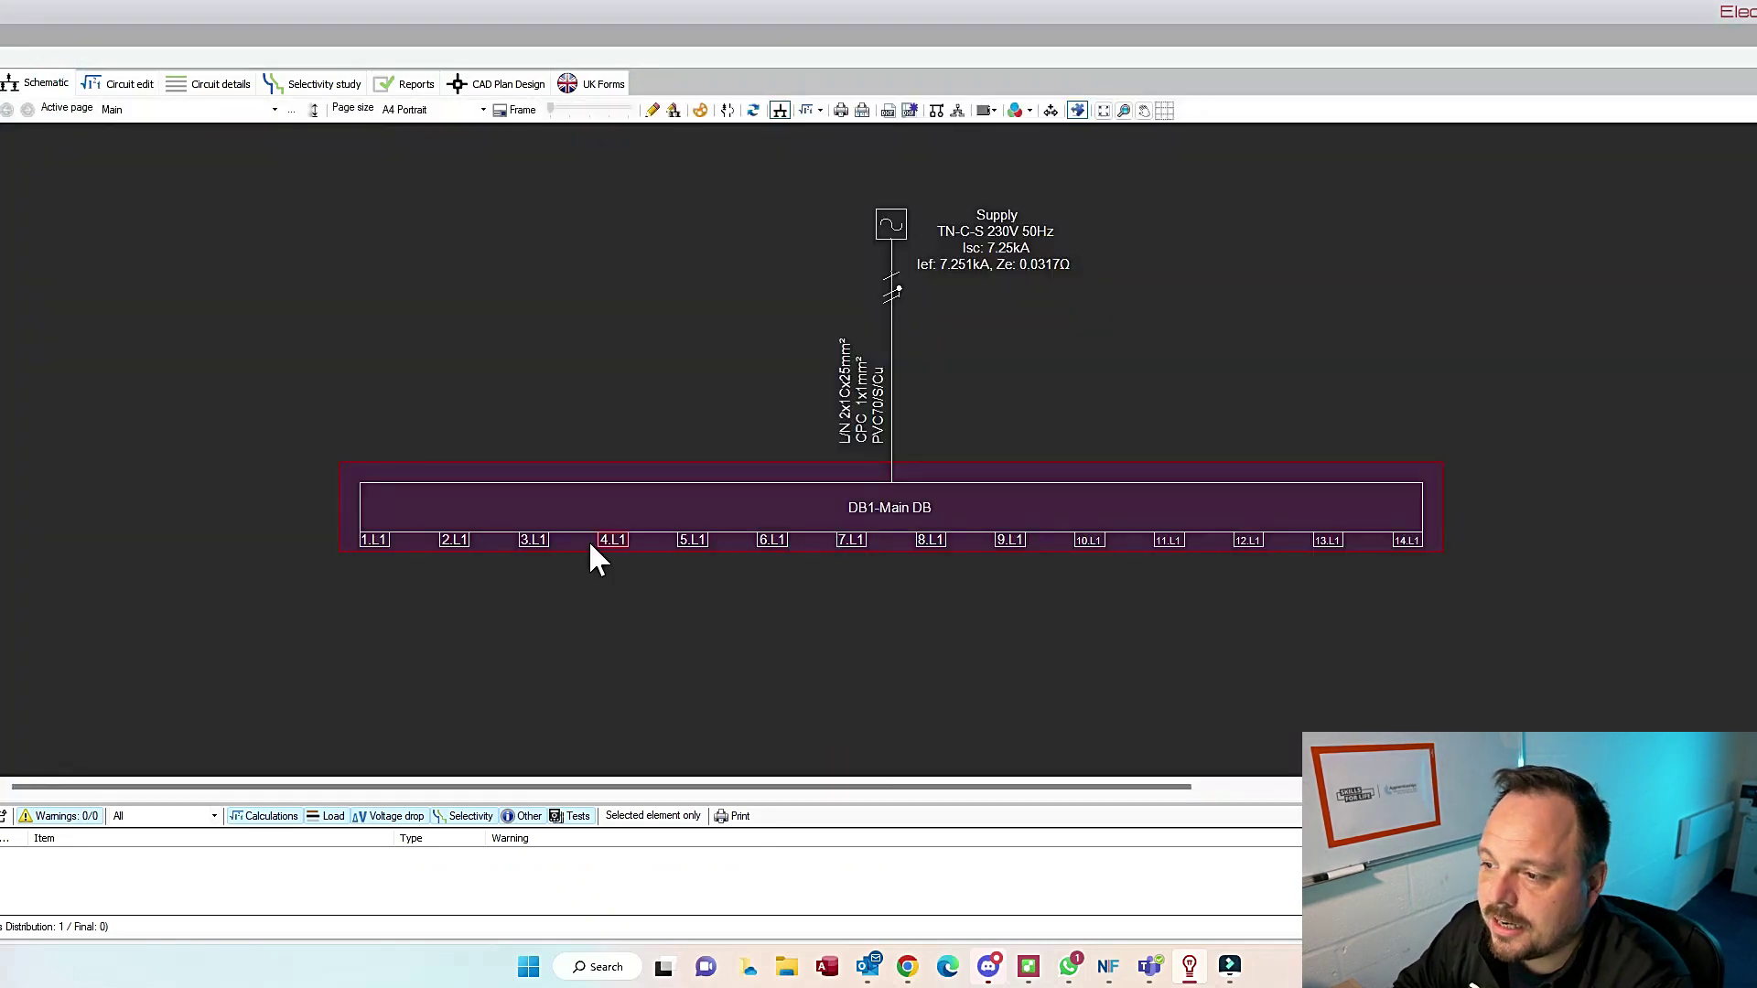
Step: Return to the floor plan, make the Socket Circuits page active and bring up its electrical design tools
{"action": "left_click", "coordinate": [507, 84]}
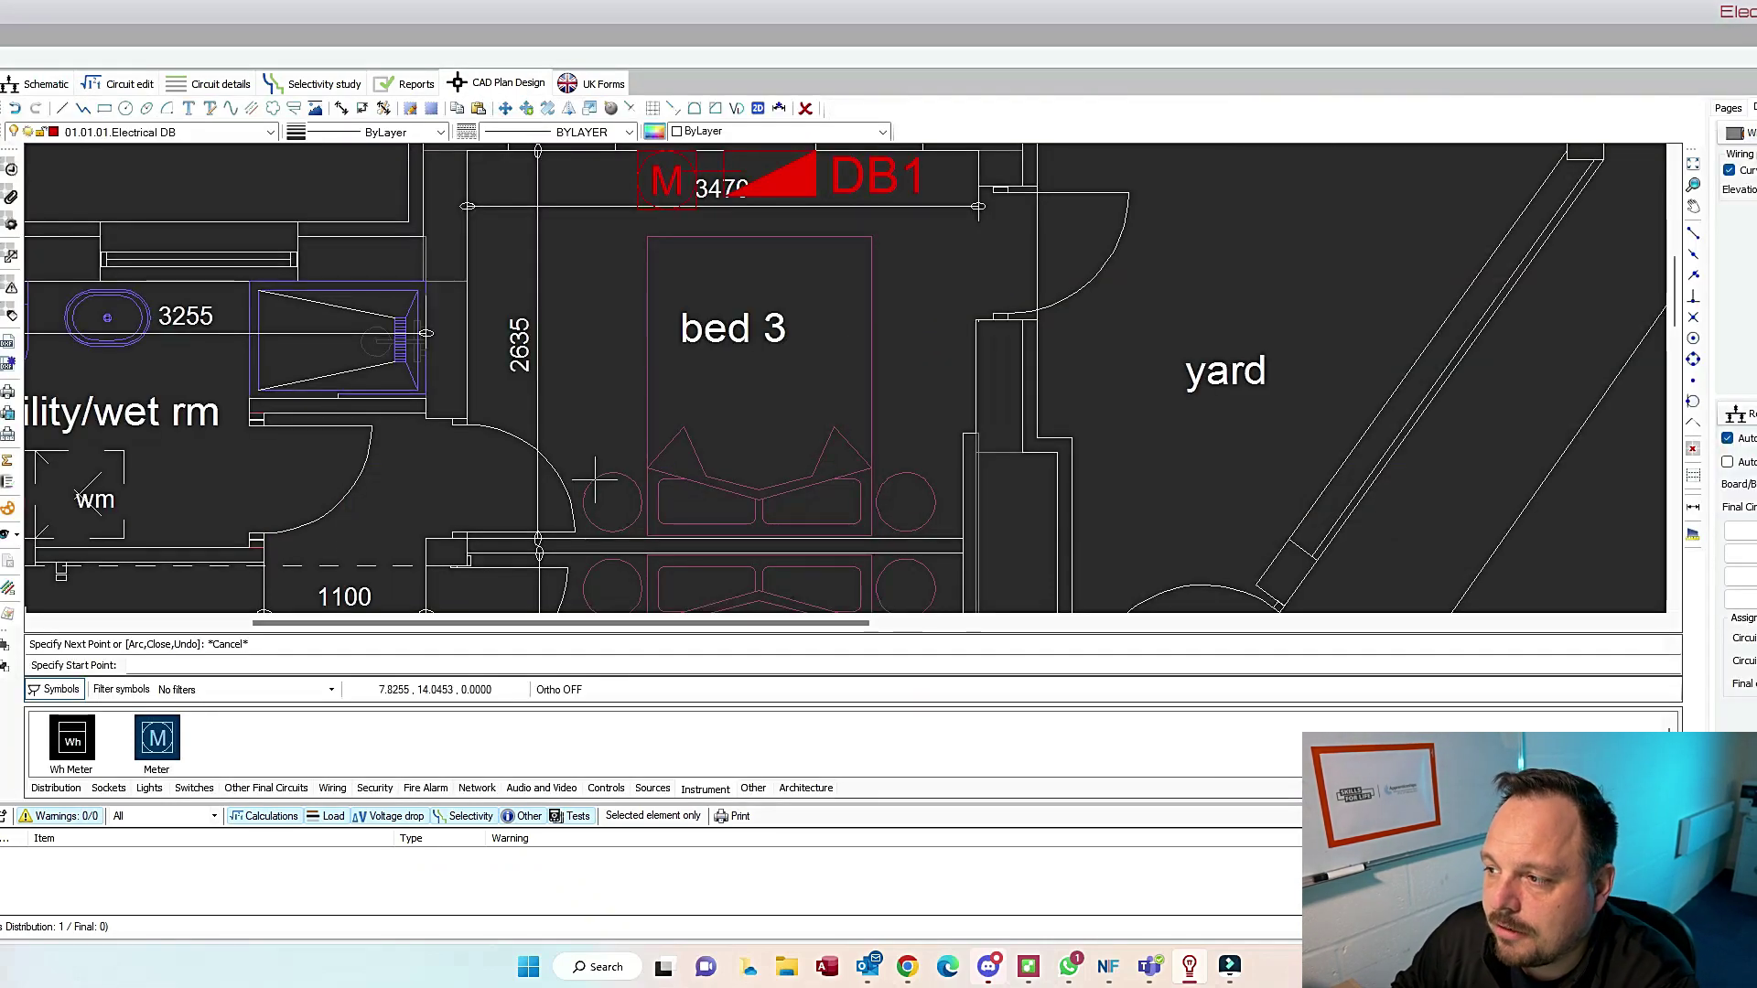
{"action": "scroll", "coordinate": [732, 330], "scroll_direction": "down", "scroll_amount": 4}
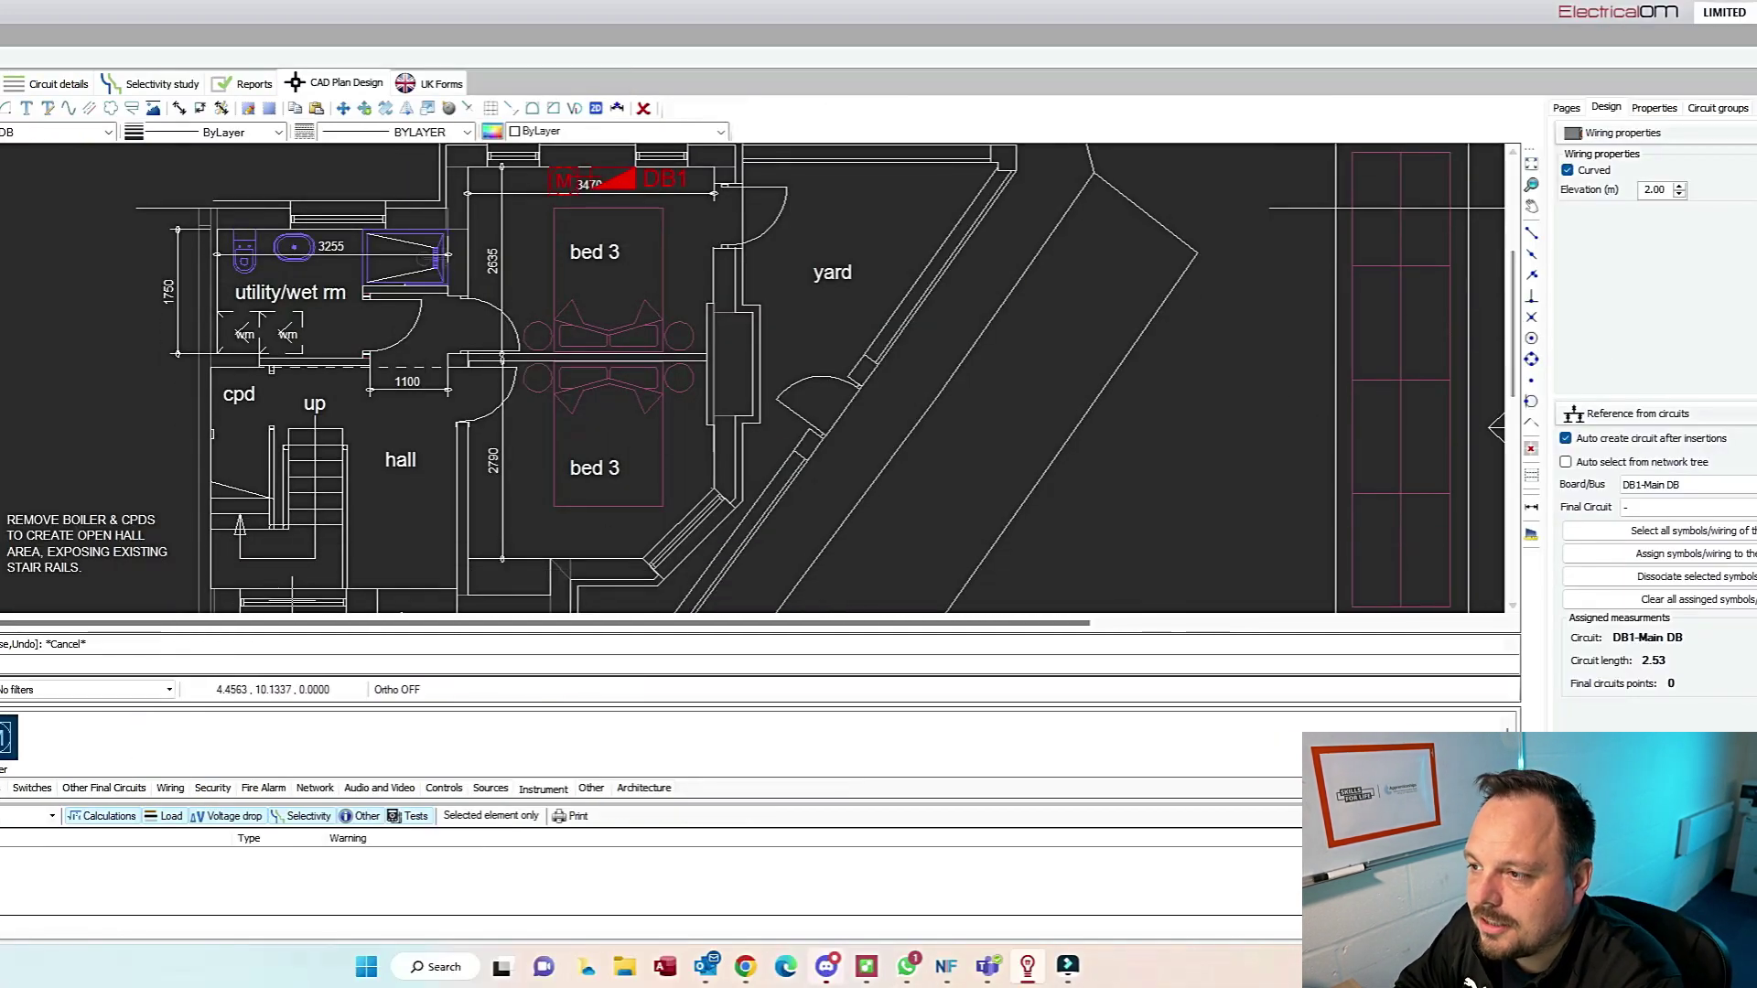
{"action": "left_click", "coordinate": [1567, 107]}
{"action": "left_click", "coordinate": [1633, 183]}
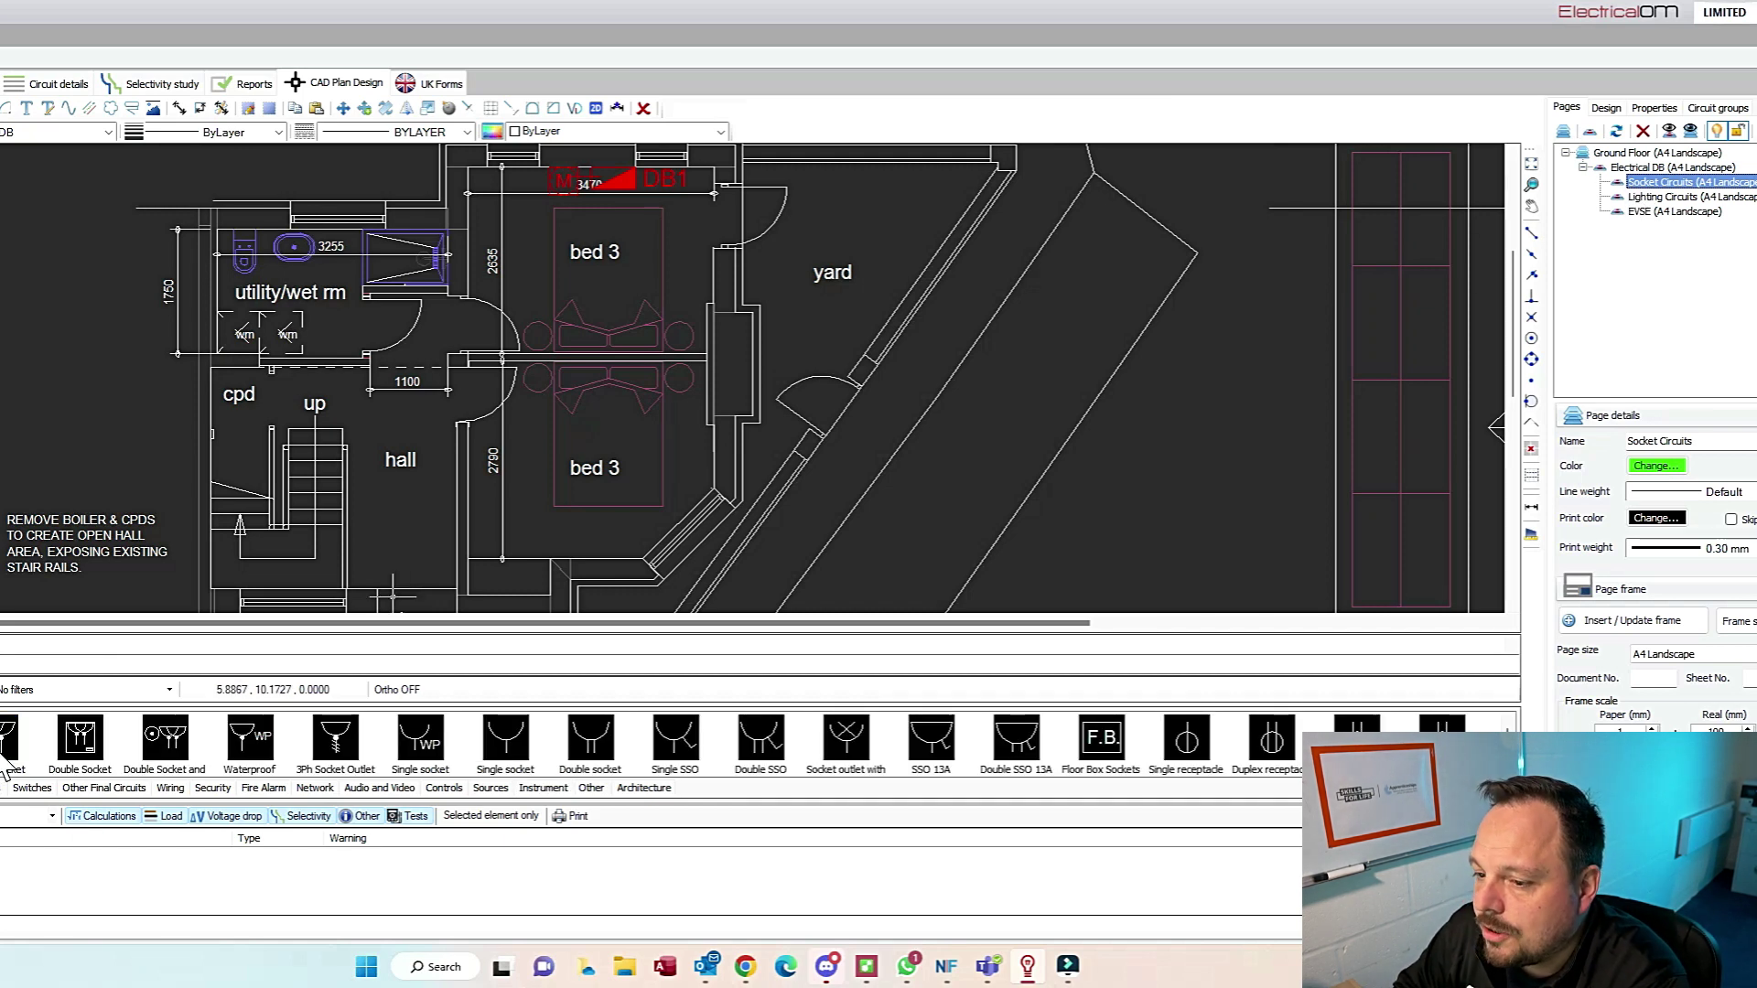
{"action": "left_click", "coordinate": [1606, 107]}
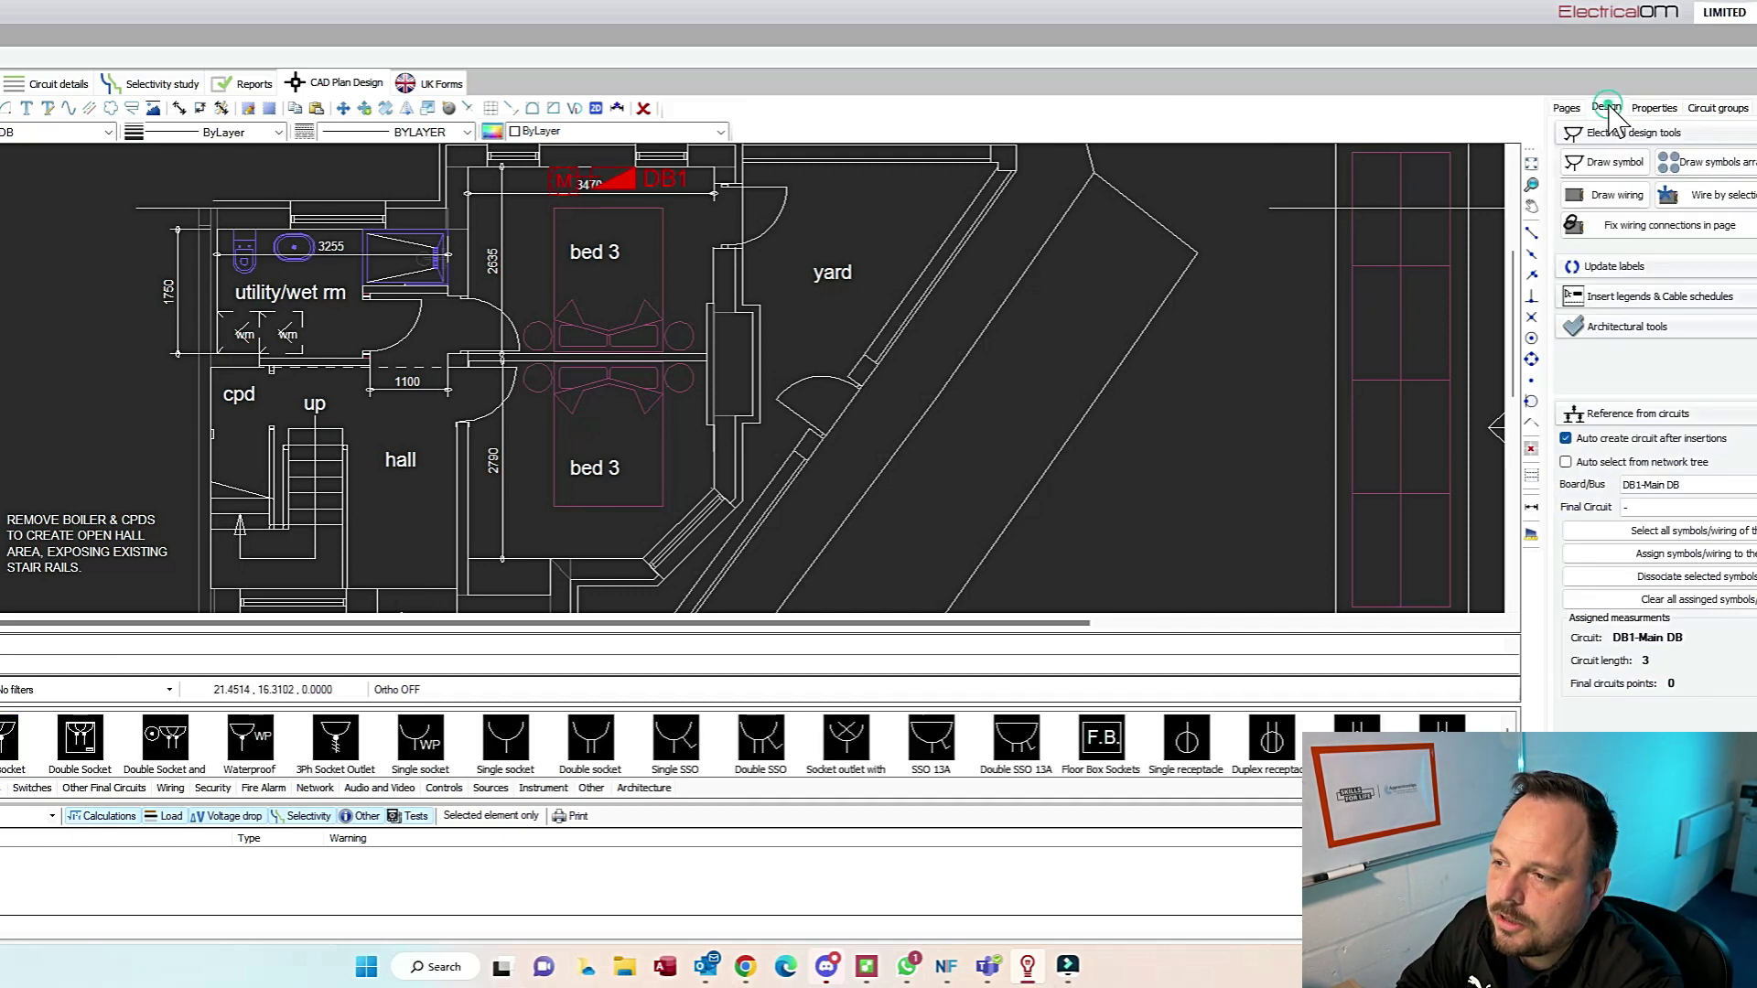
Step: Place five wired double sockets along the walls of the two rooms labelled bed 3 and finish the insertion
{"action": "left_click", "coordinate": [5, 756]}
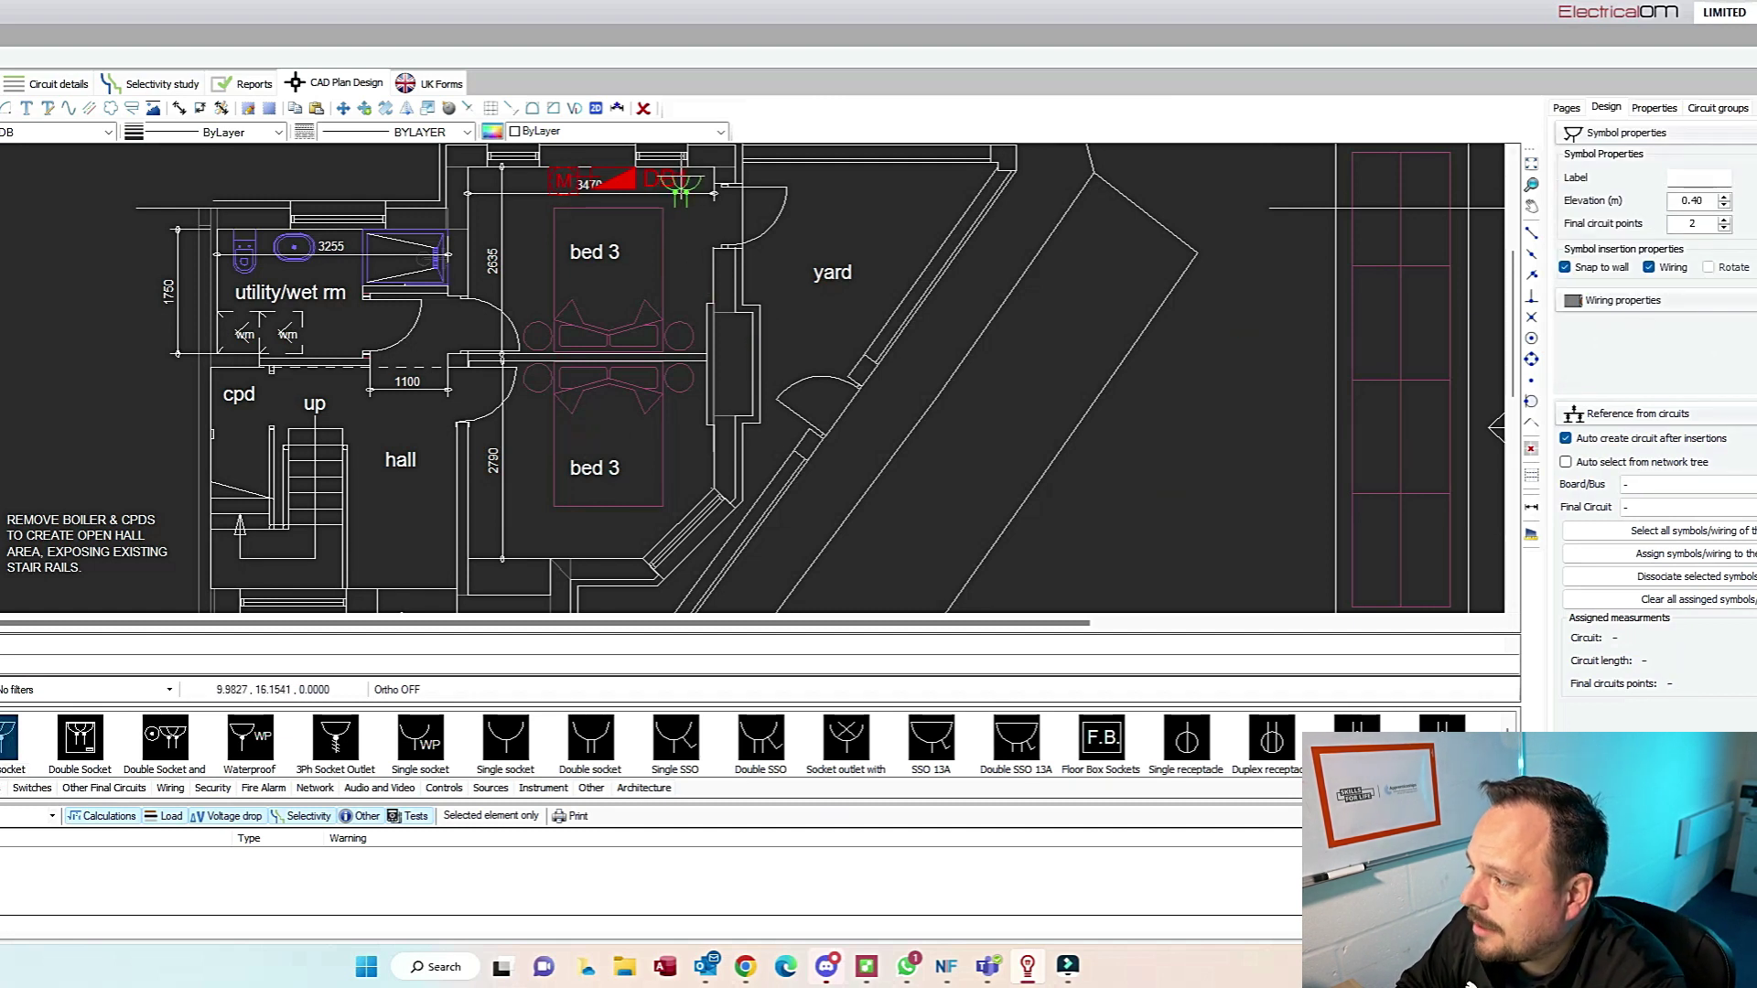
{"action": "left_click", "coordinate": [668, 186]}
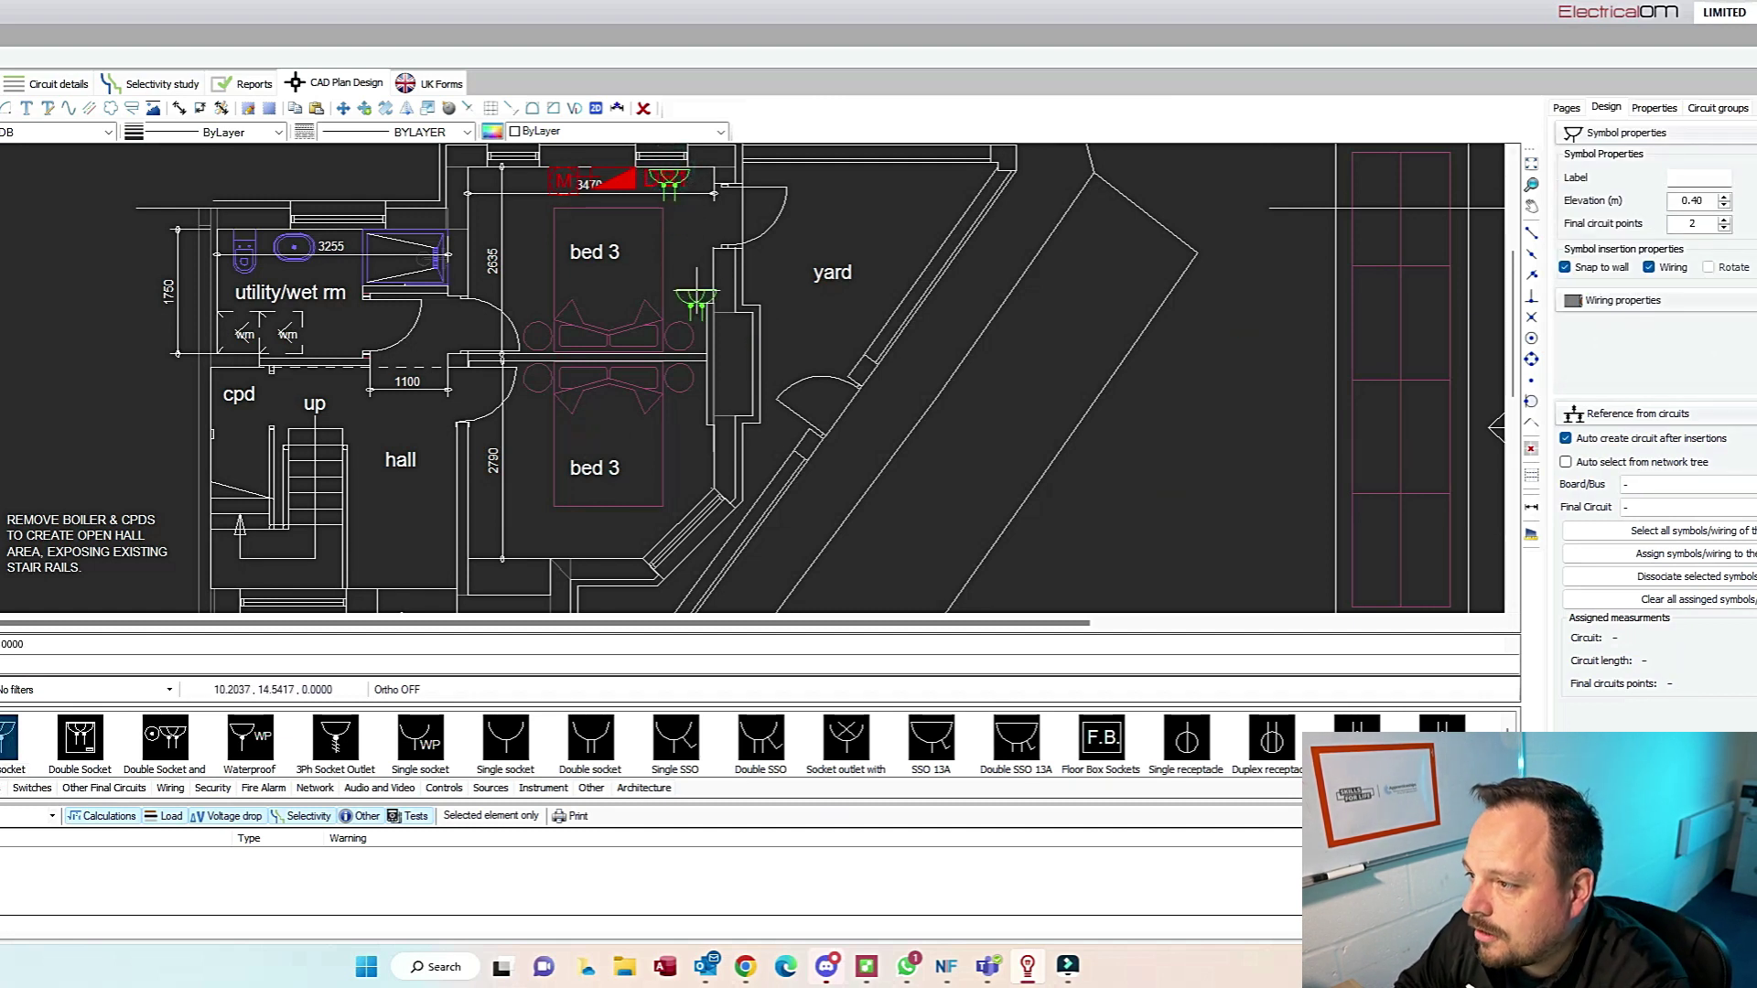
{"action": "left_click", "coordinate": [702, 279]}
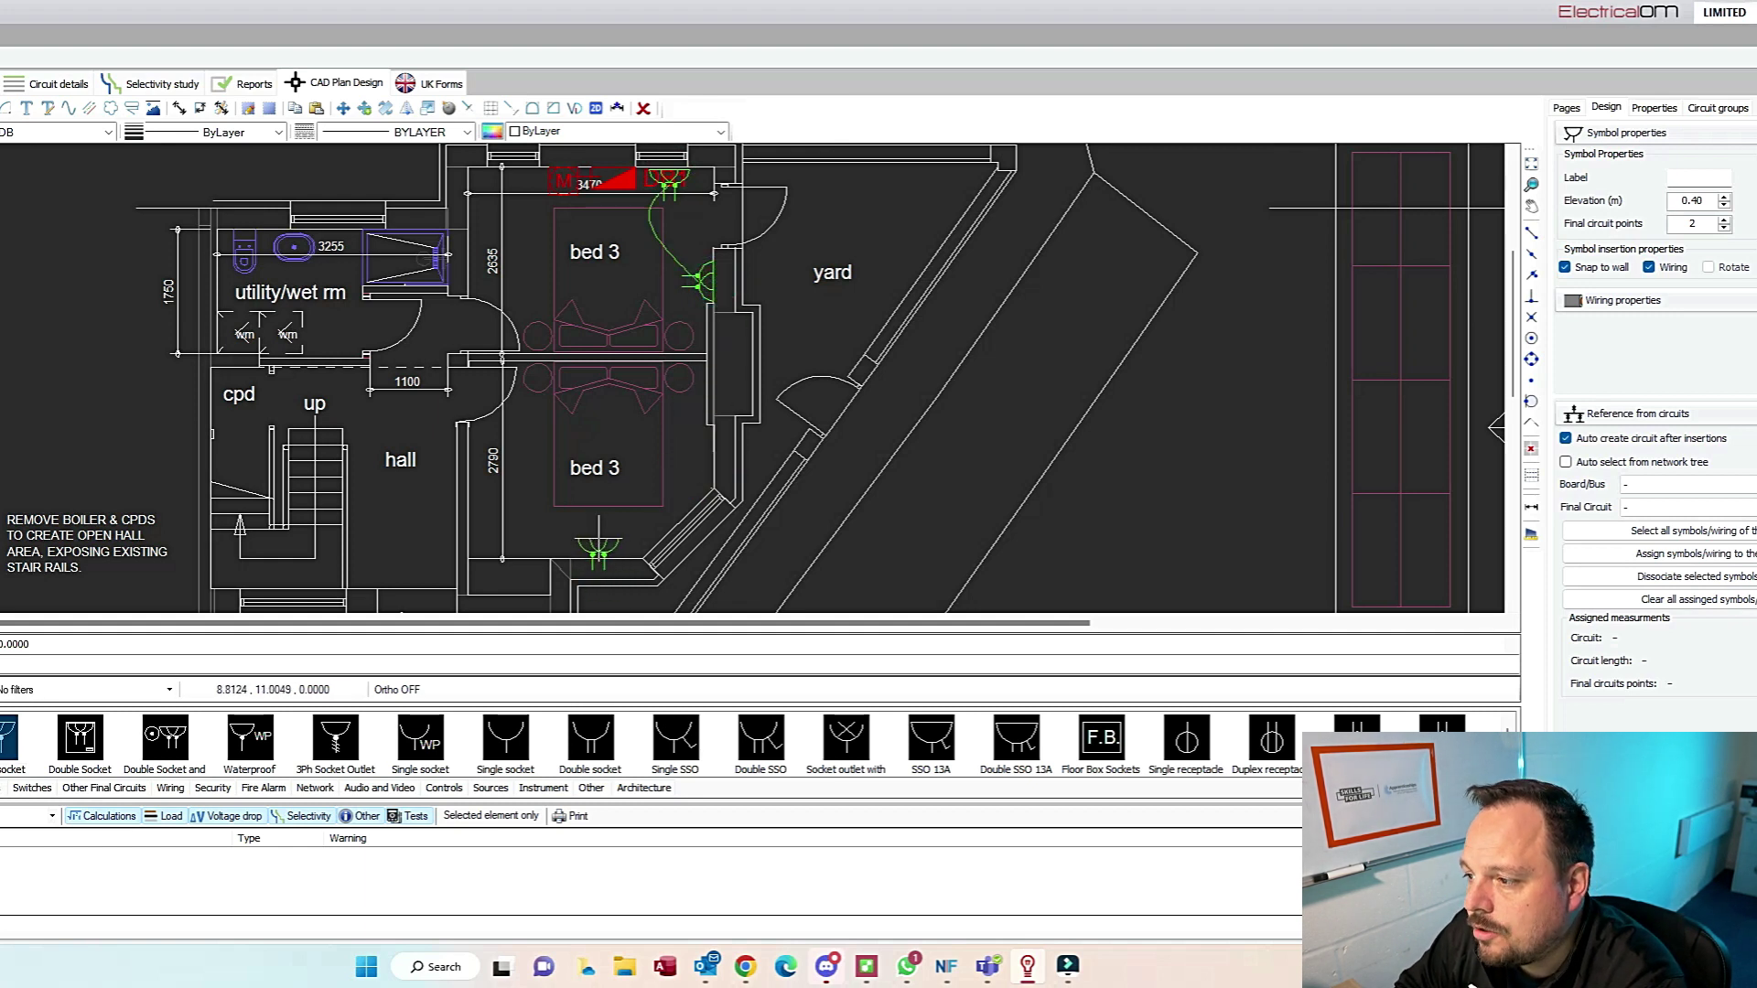
{"action": "left_click", "coordinate": [518, 586]}
{"action": "left_click", "coordinate": [478, 462]}
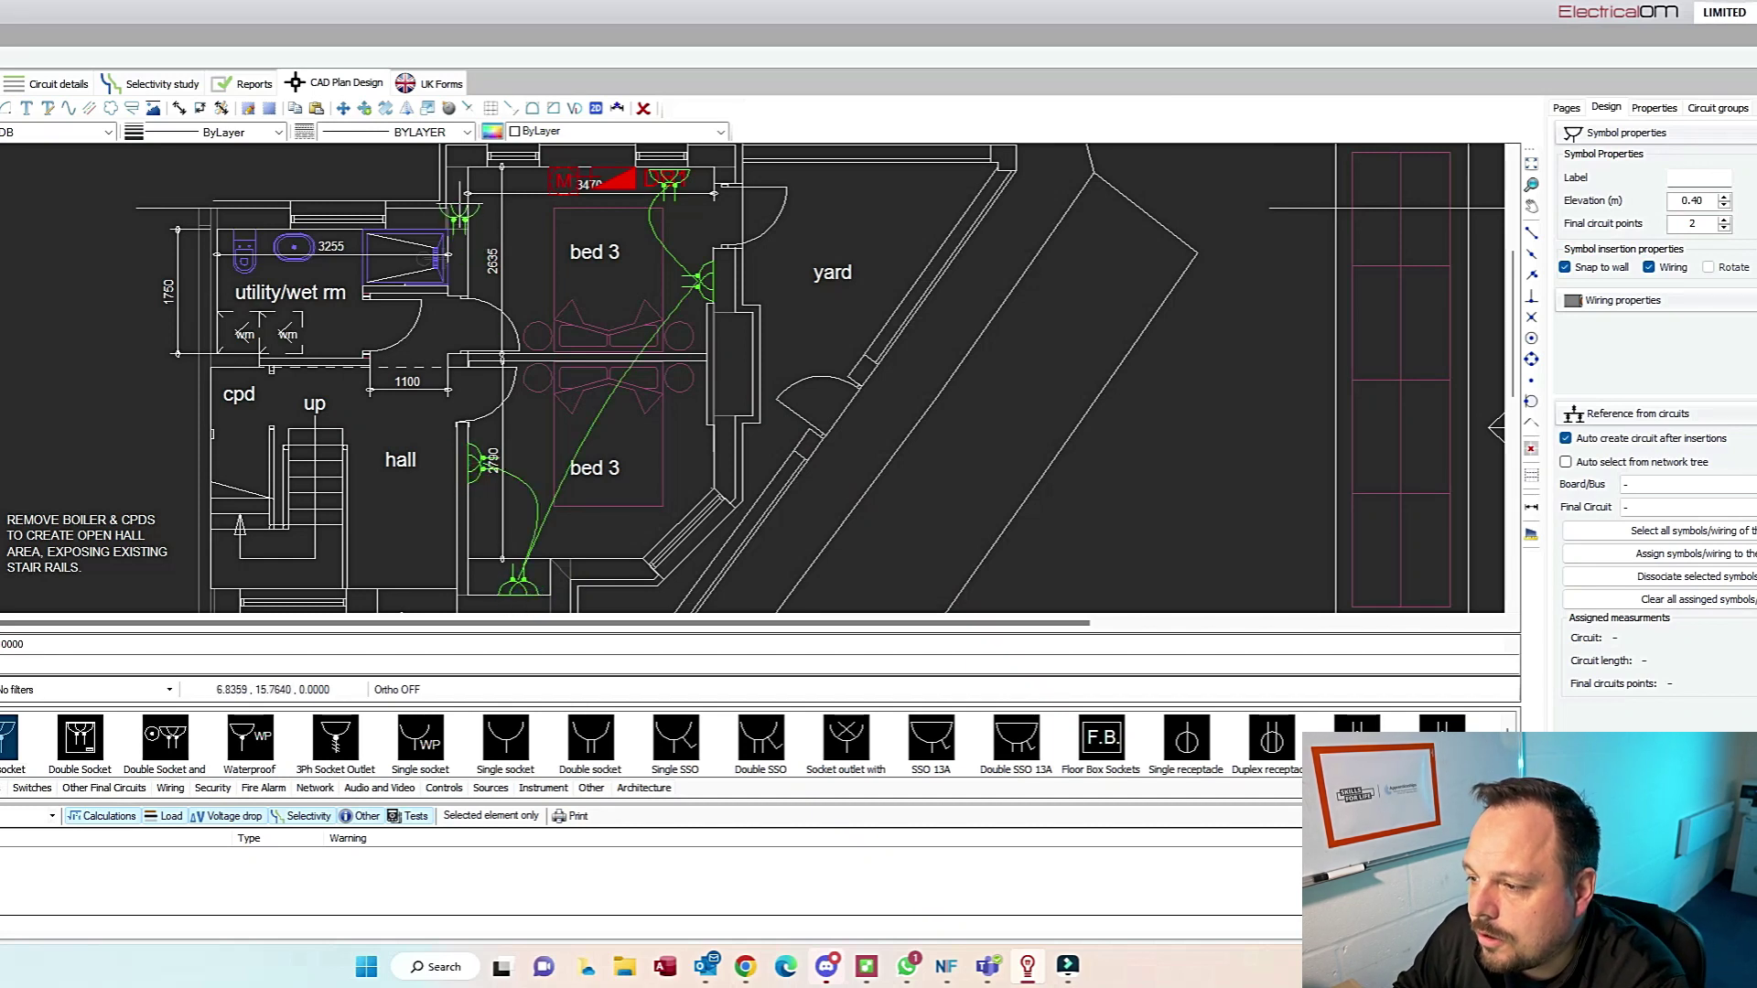
{"action": "left_click", "coordinate": [467, 220]}
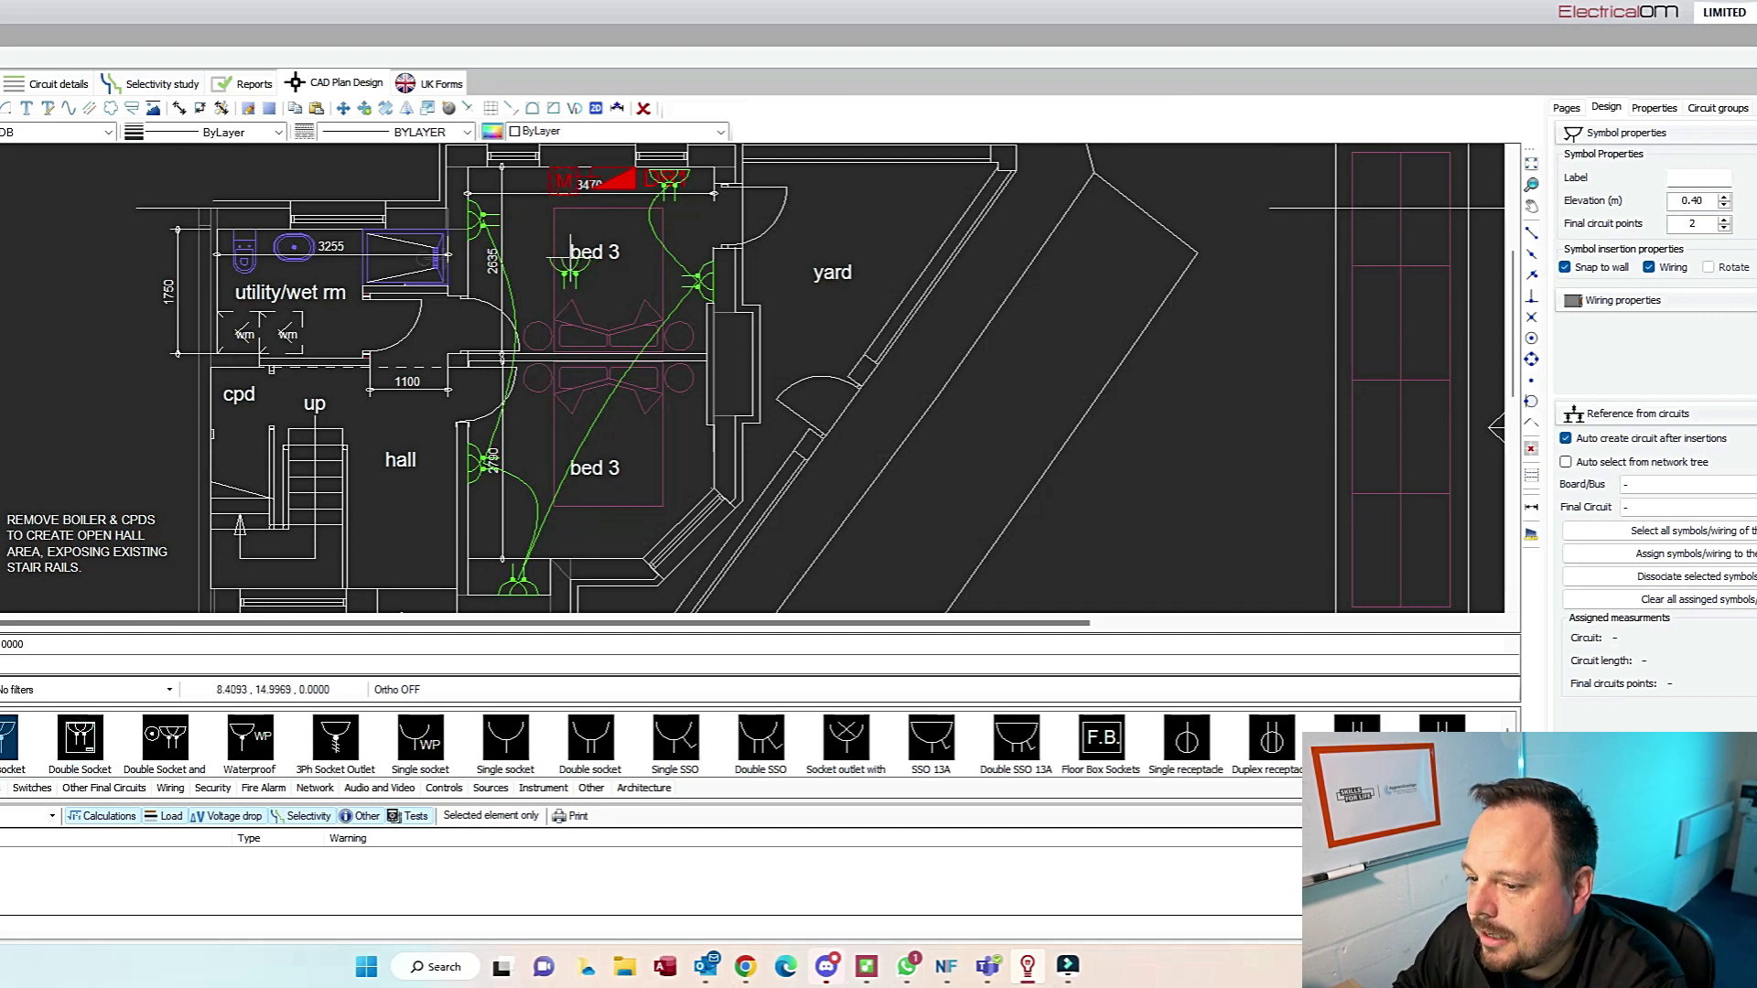
{"action": "left_click", "coordinate": [569, 268]}
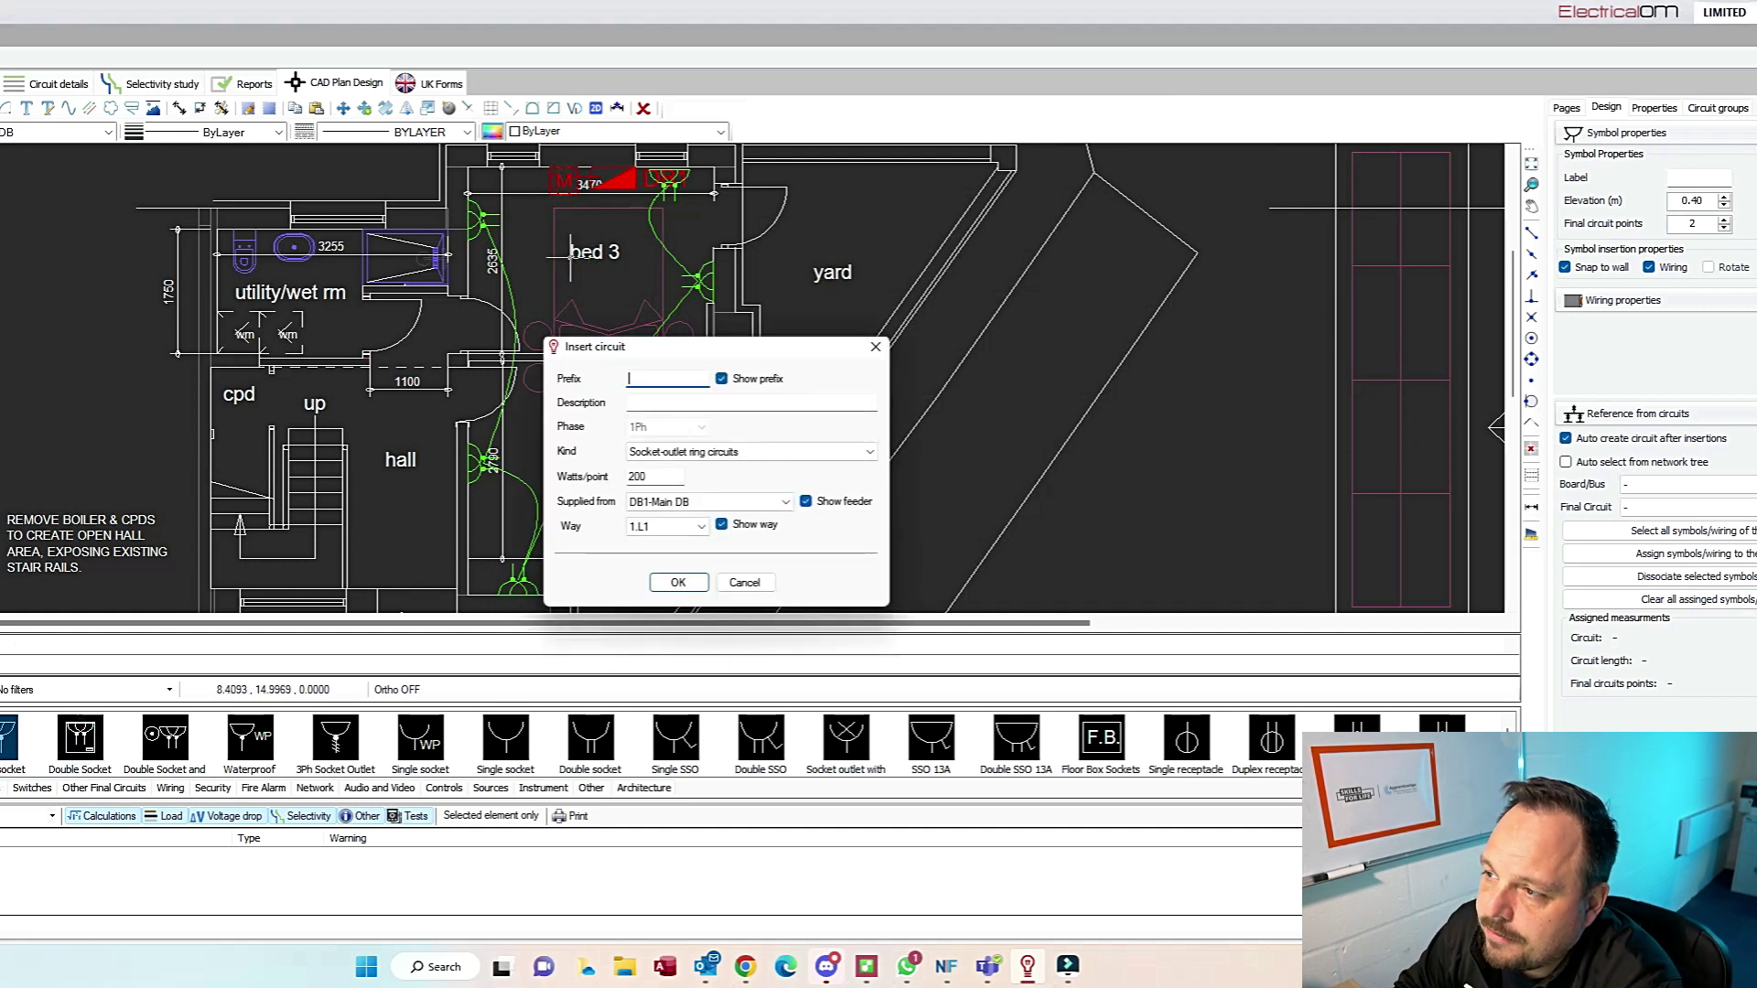
Step: Define the sockets' circuit with prefix SK1, description "GND Bedroom socket circuit" and kind Socket-outlet radial circuit, supplied from DB1-Main DB
{"action": "type", "text": "Bed"}
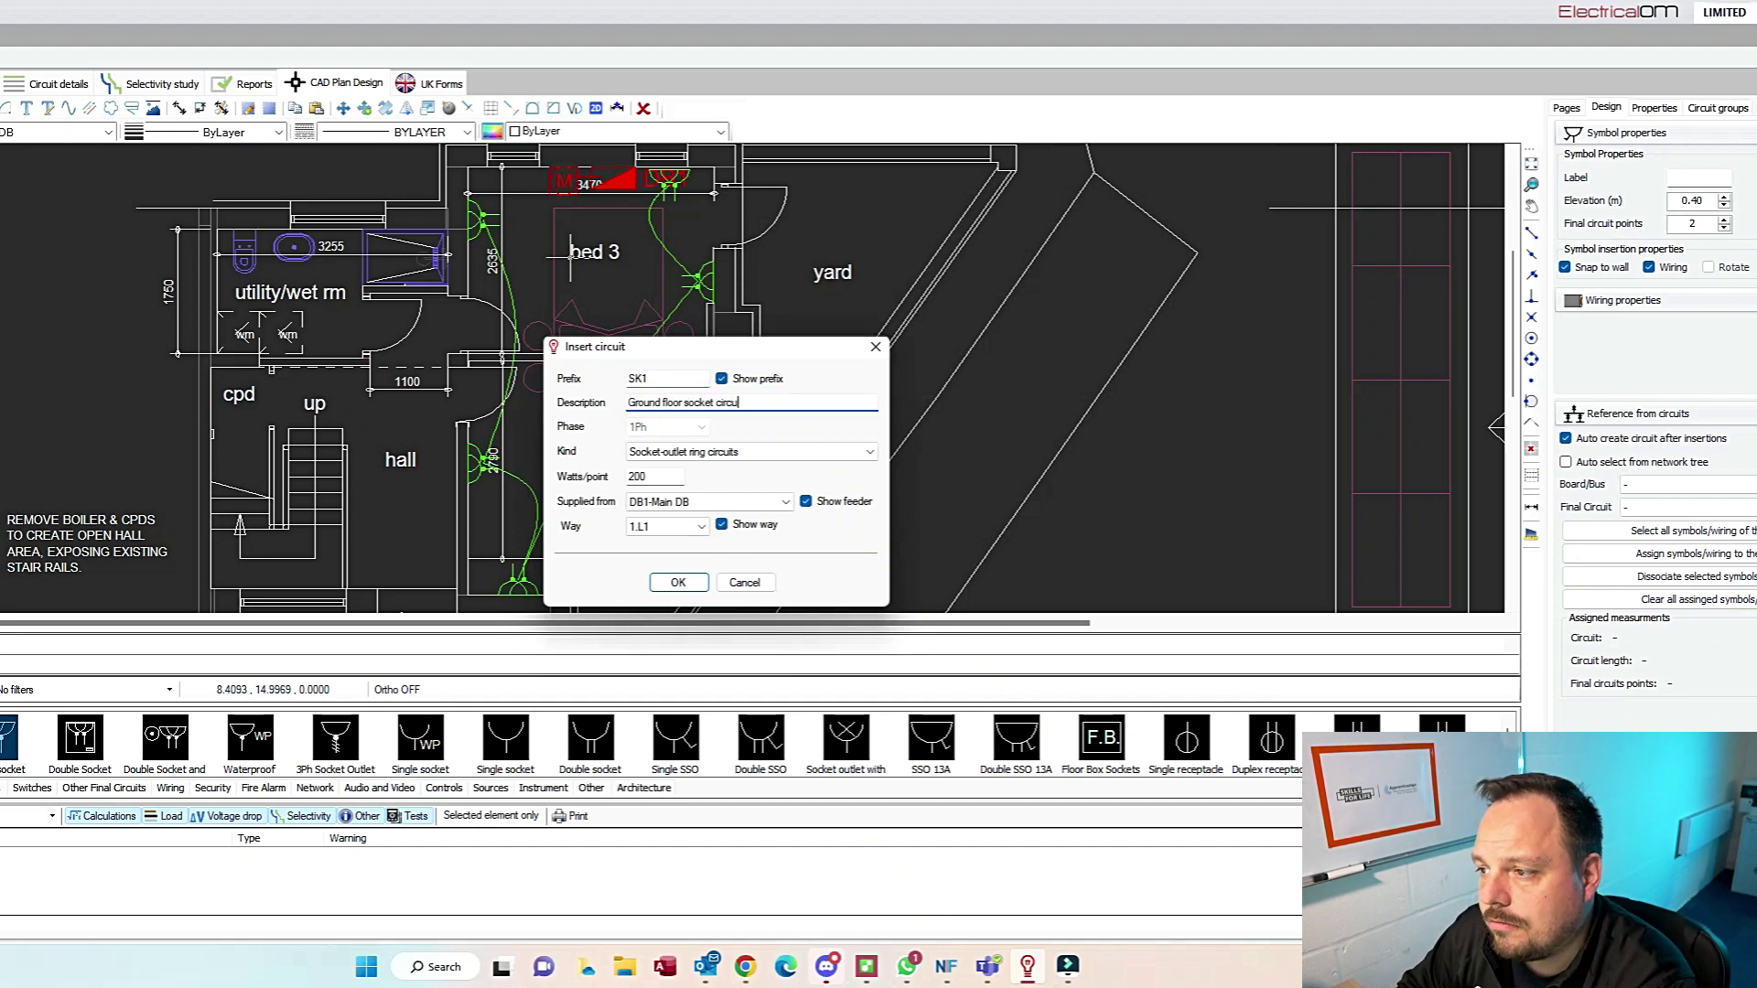
{"action": "type", "text": "it"}
{"action": "left_click", "coordinate": [789, 452]}
{"action": "left_click", "coordinate": [812, 479]}
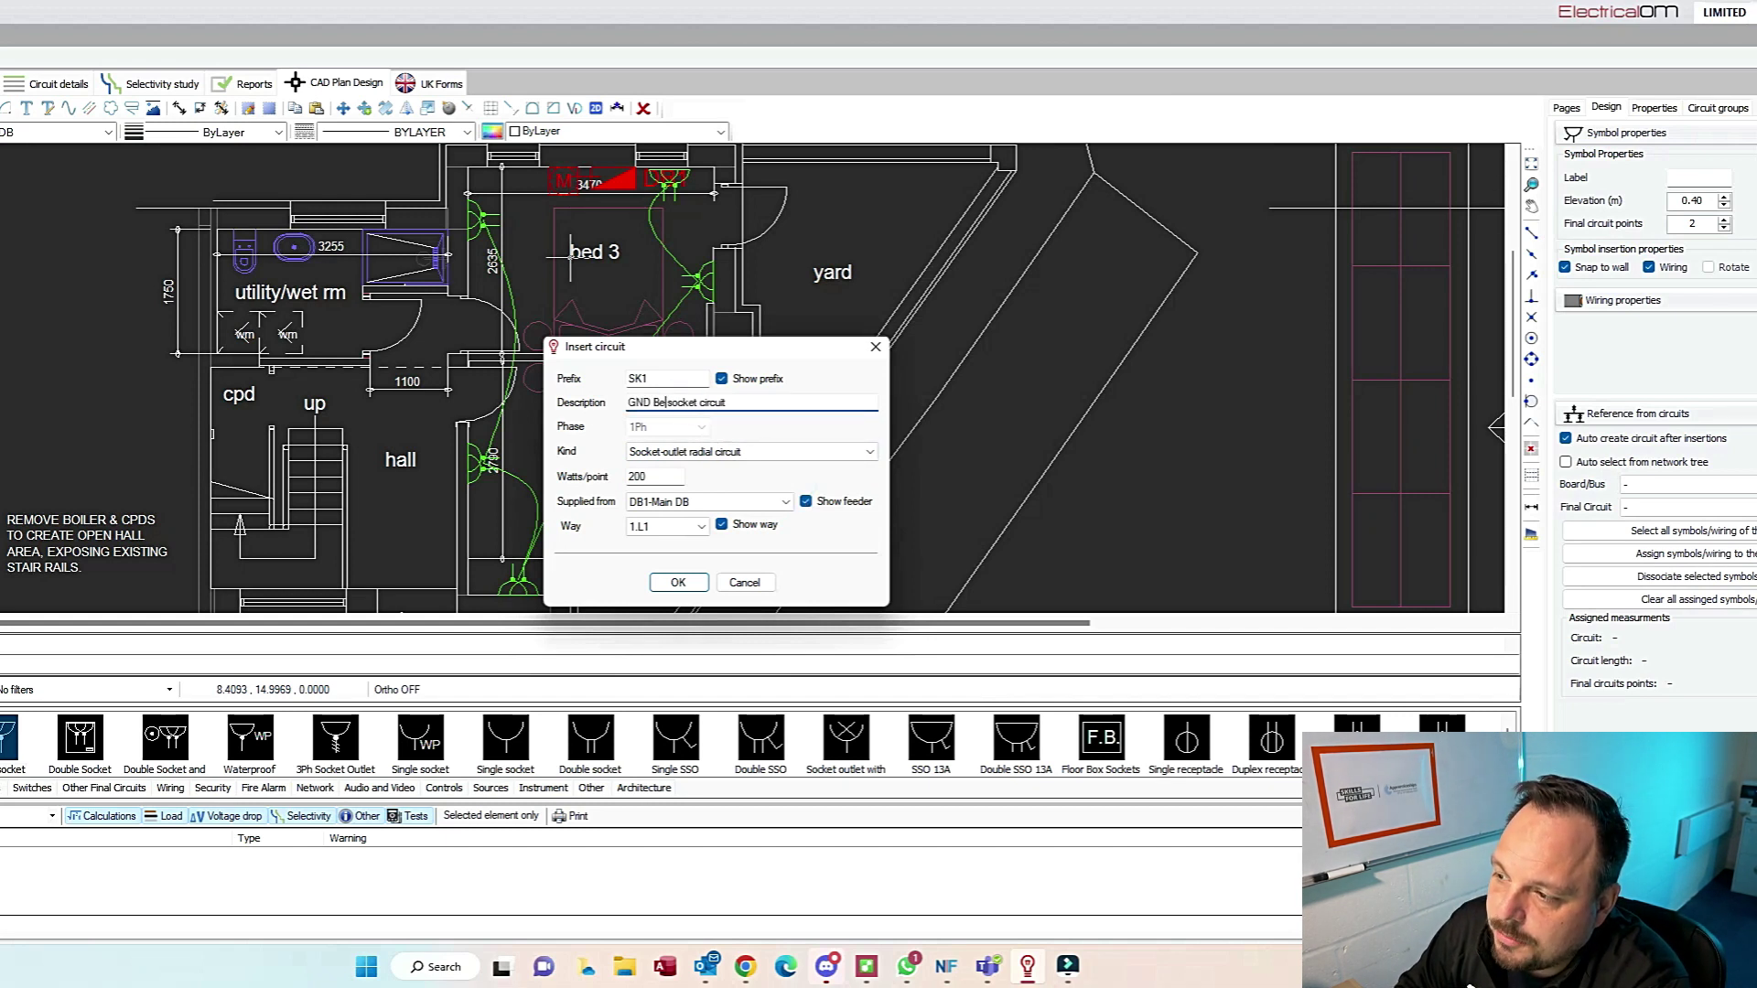
{"action": "left_click", "coordinate": [682, 582]}
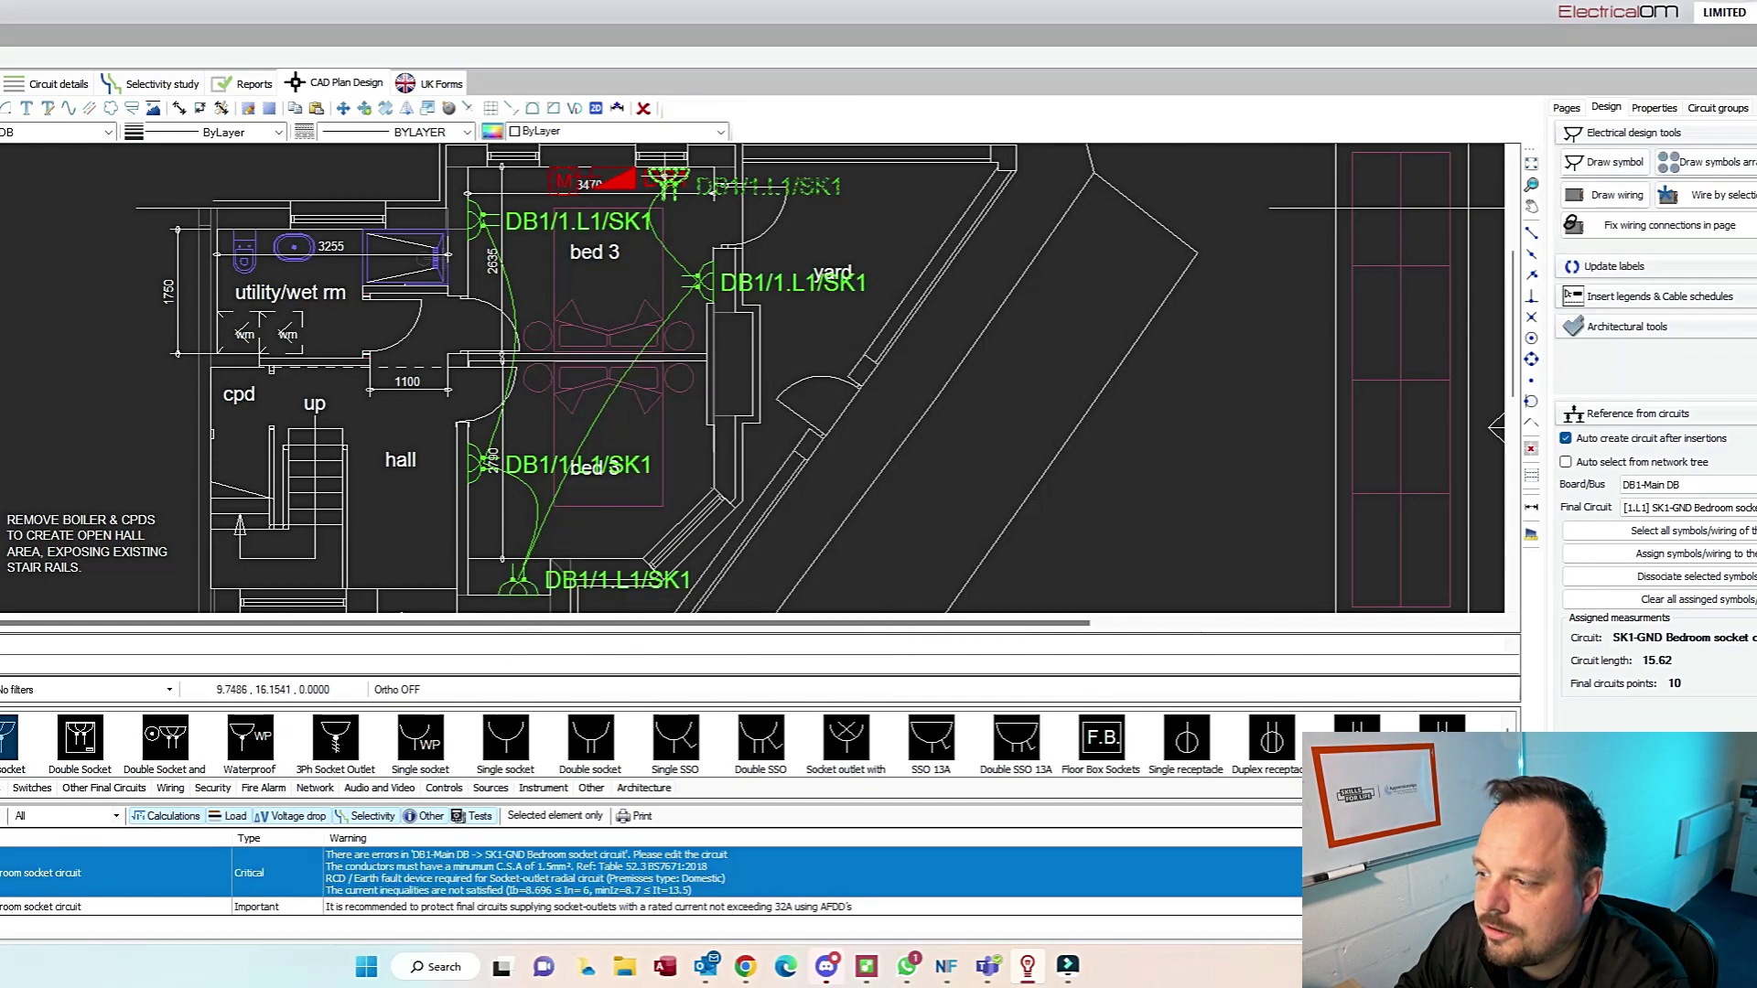
Step: Draw wiring from the Main DB to the adjacent double socket and to the socket on bed 3's wall beside the utility room
{"action": "left_click", "coordinate": [1609, 198]}
{"action": "left_click", "coordinate": [660, 176]}
{"action": "left_click", "coordinate": [612, 178]}
{"action": "right_click", "coordinate": [560, 175]}
{"action": "right_click", "coordinate": [473, 209]}
{"action": "left_click", "coordinate": [474, 209]}
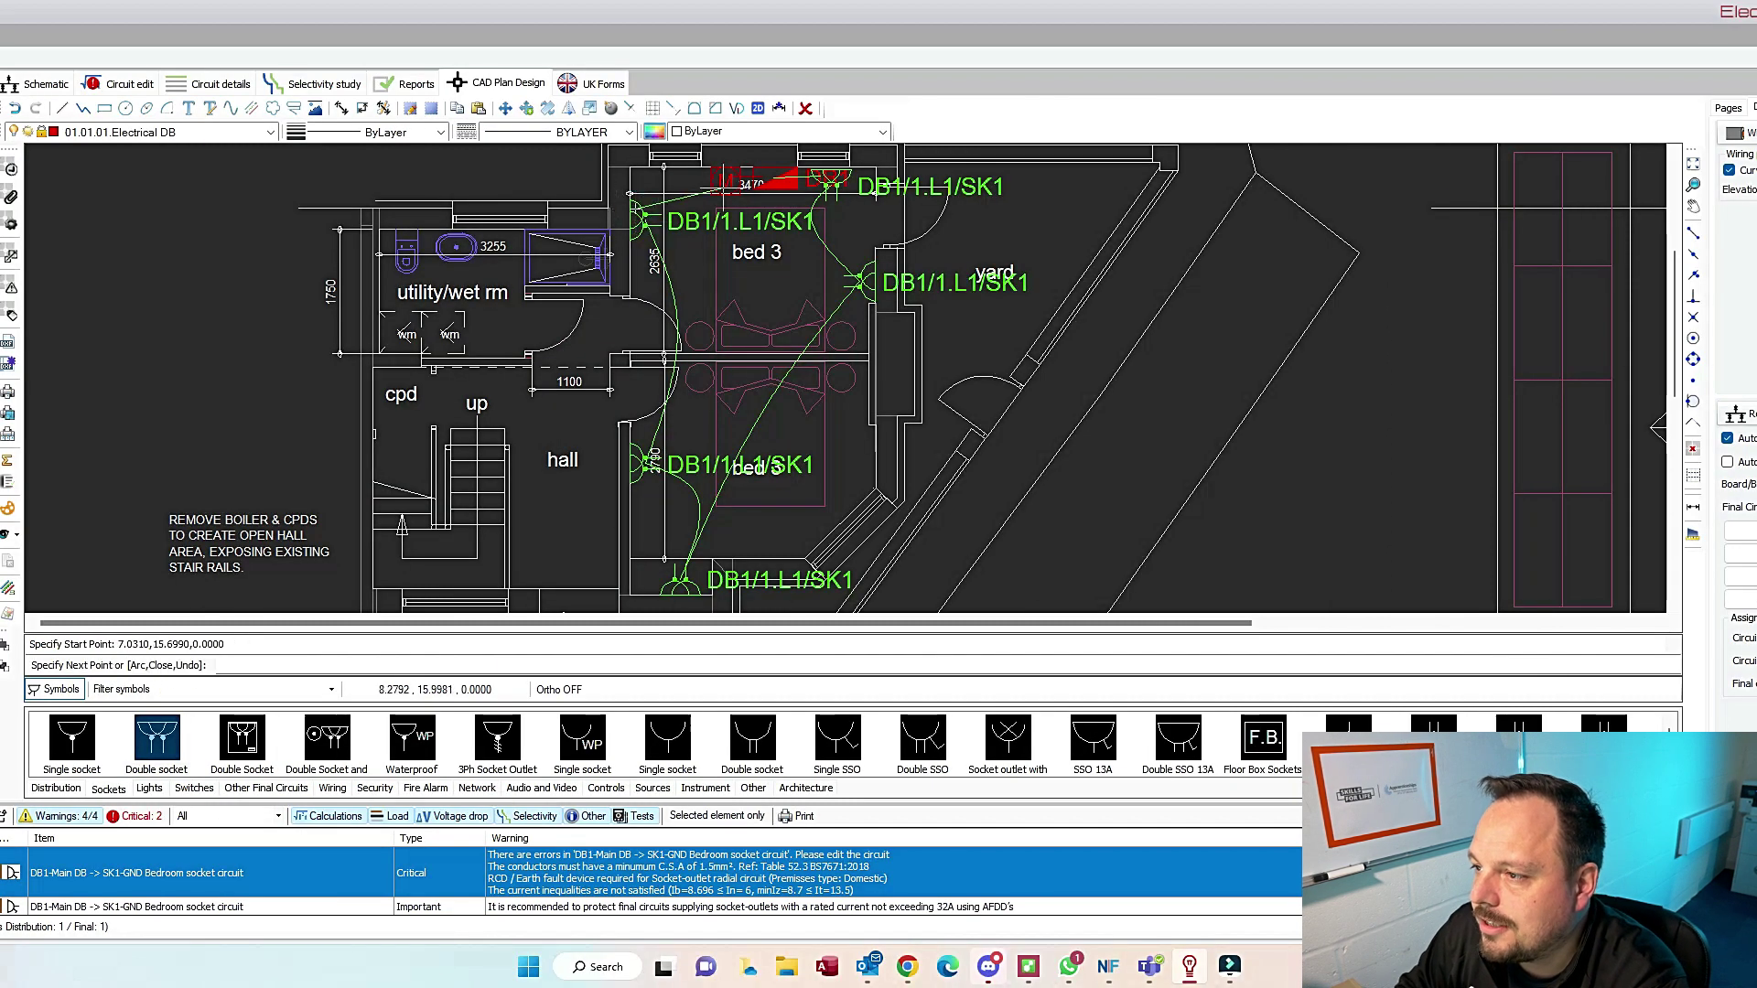
{"action": "right_click", "coordinate": [810, 313]}
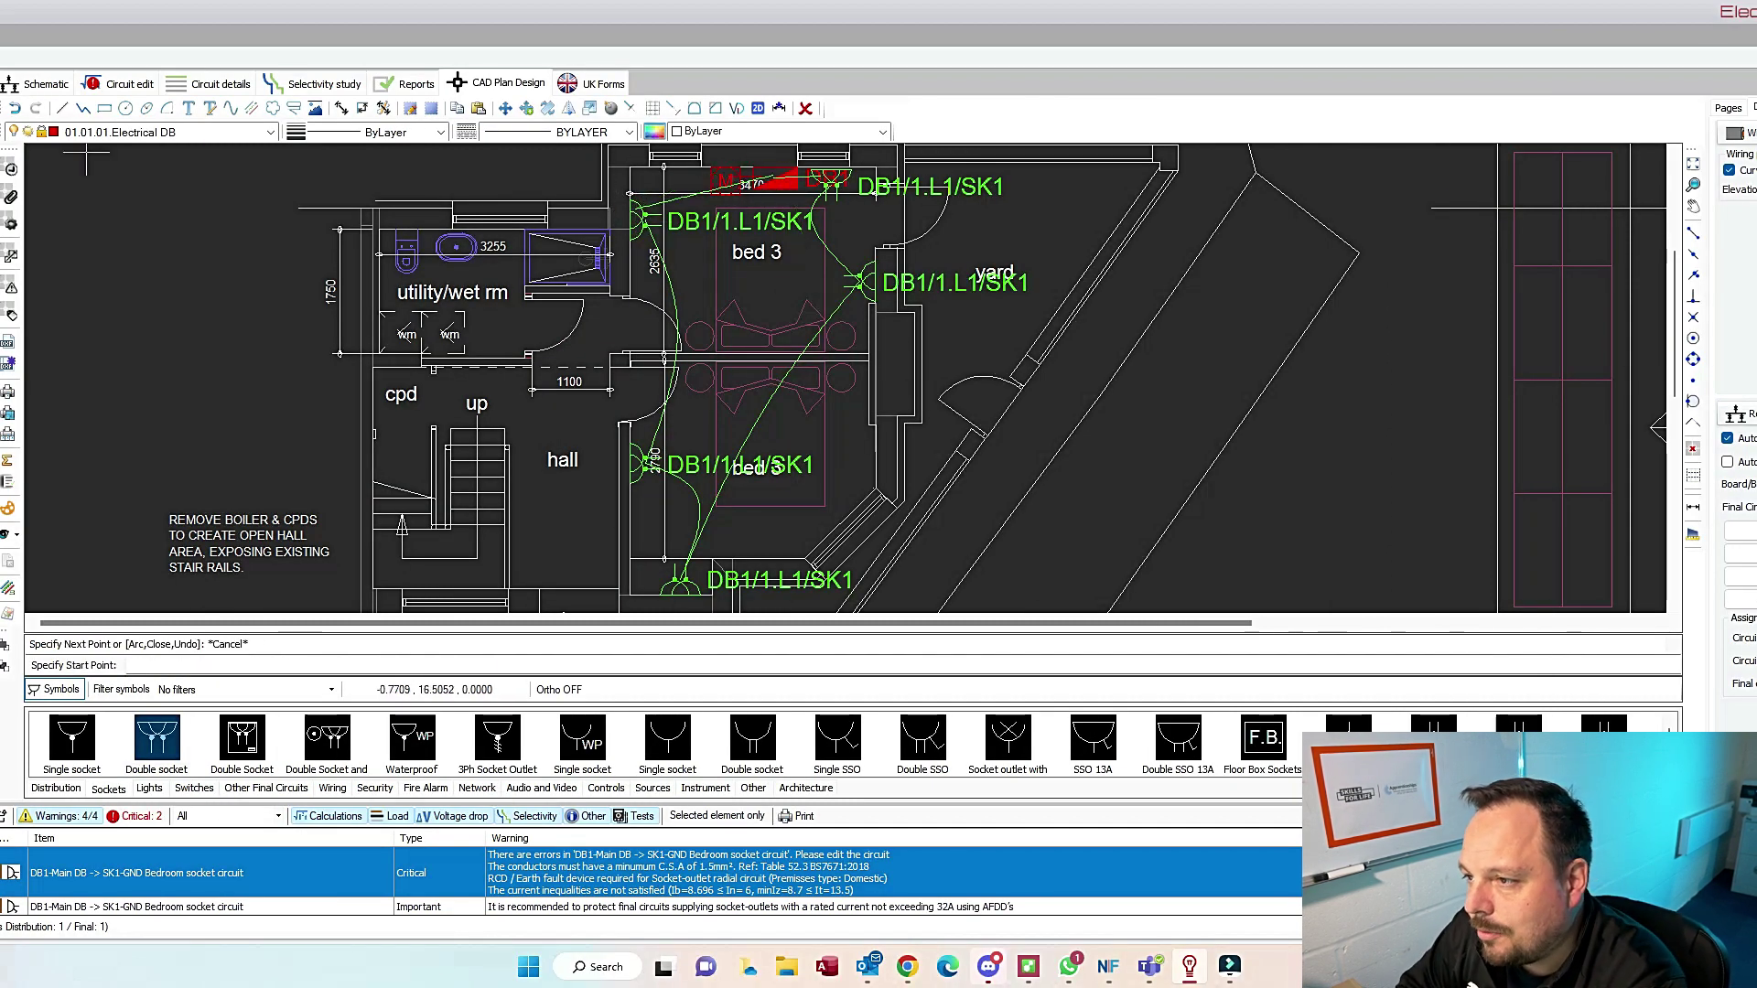
Step: Open the SK1 bedroom socket circuit's protective device settings from the schematic
{"action": "left_click", "coordinate": [41, 83]}
{"action": "double_click", "coordinate": [417, 320]}
{"action": "left_click", "coordinate": [551, 178]}
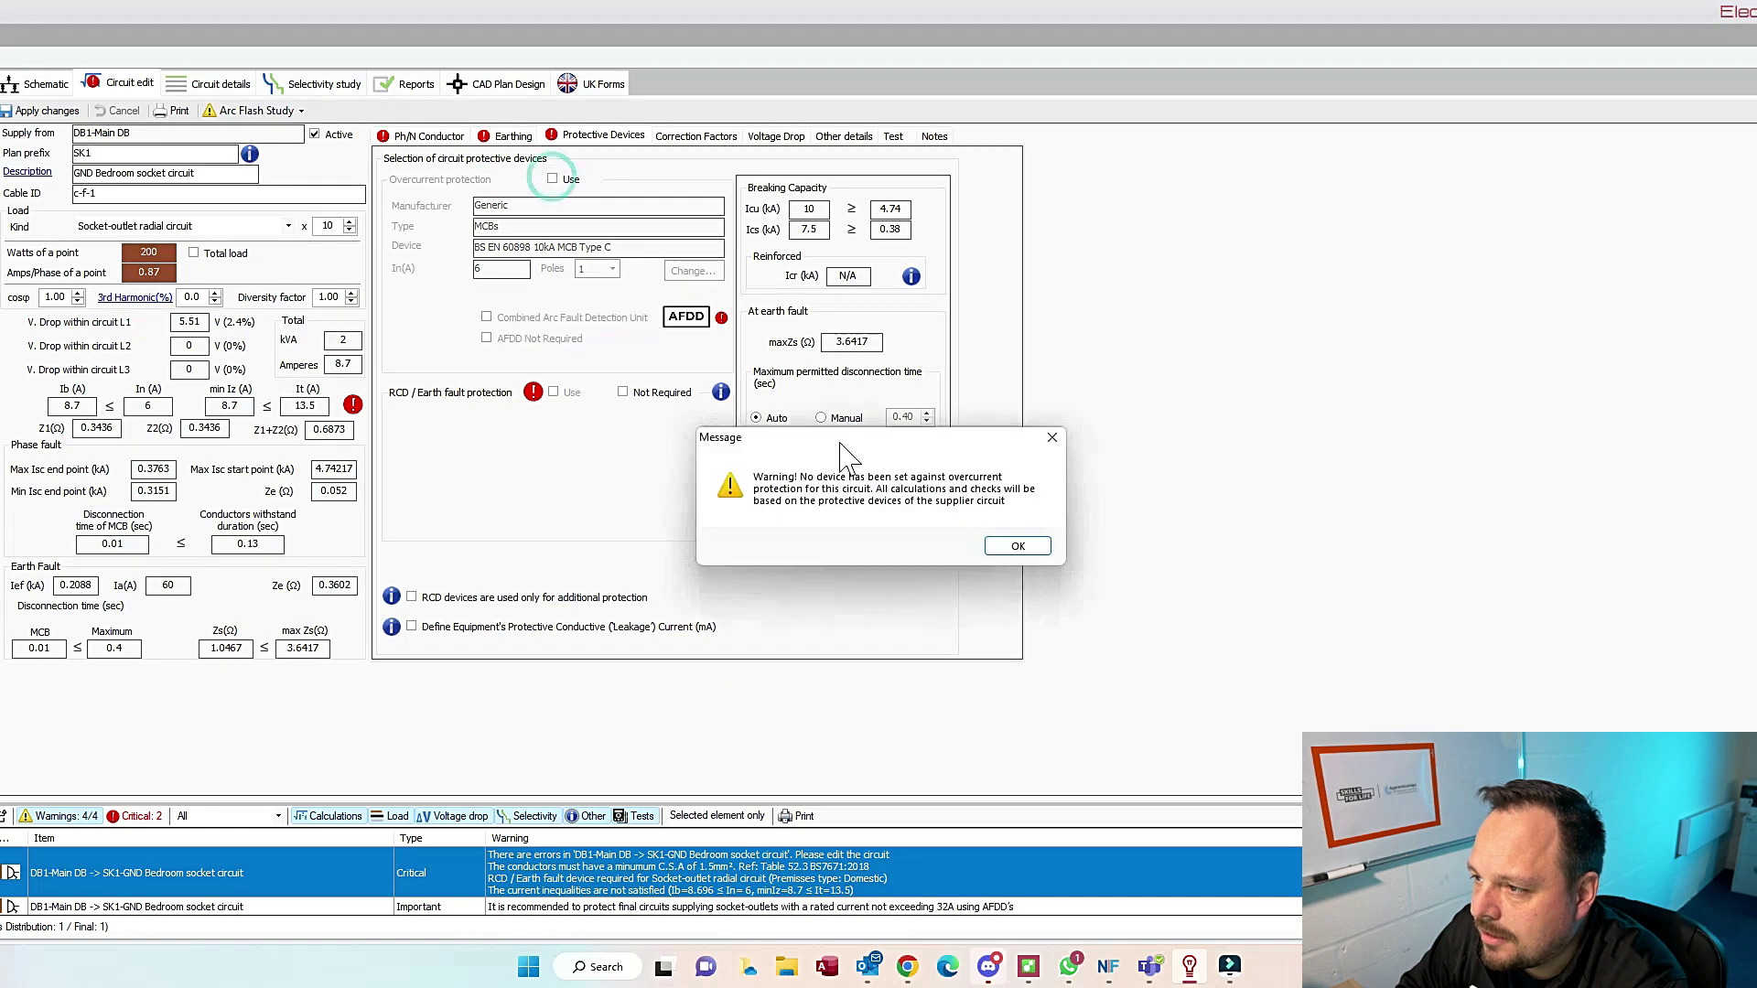
{"action": "left_click", "coordinate": [1015, 545]}
{"action": "left_click", "coordinate": [552, 178]}
Step: Protect SK1 with a 20 A Proteus RCBO, EN 61009 1P 30mA 6kA Solid (A) Type B, and mark AFDD as not required
{"action": "left_click", "coordinate": [692, 271]}
{"action": "mouse_move", "coordinate": [1080, 322]}
{"action": "left_mouse_down"}
{"action": "mouse_move", "coordinate": [1084, 352]}
{"action": "mouse_move", "coordinate": [1082, 329]}
{"action": "left_mouse_up"}
{"action": "left_click", "coordinate": [800, 327]}
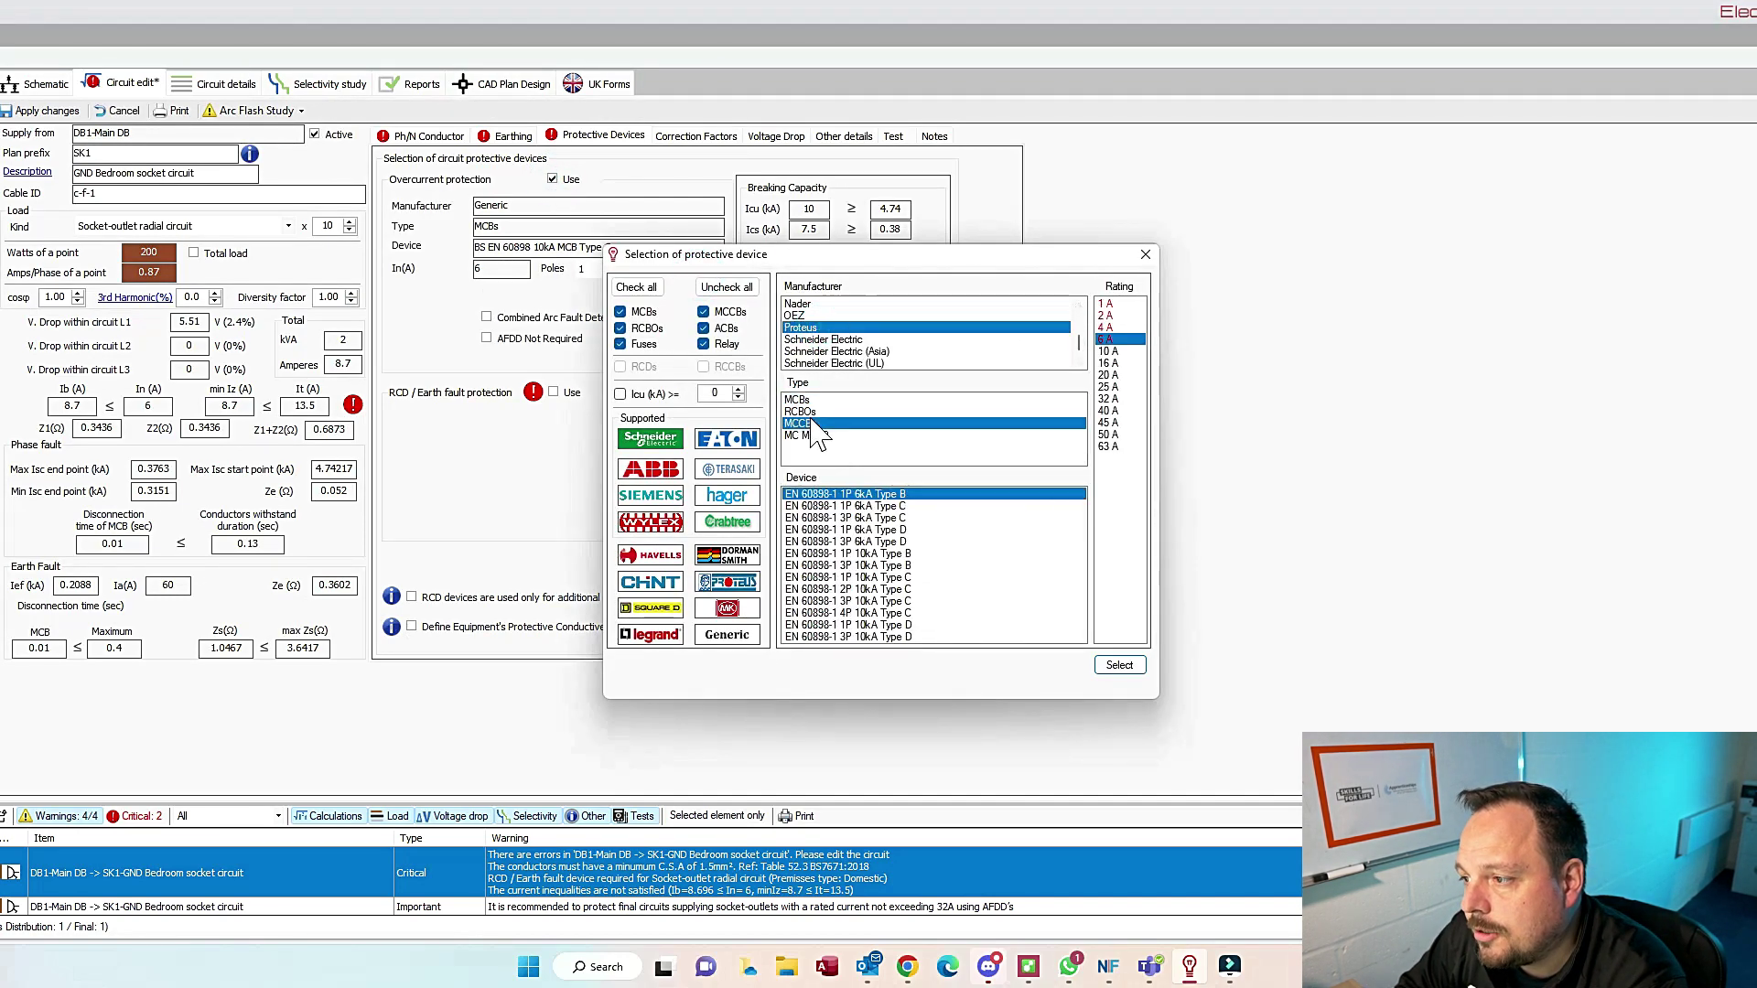
{"action": "left_click", "coordinate": [798, 411]}
{"action": "left_click", "coordinate": [915, 540]}
{"action": "double_click", "coordinate": [1108, 338]}
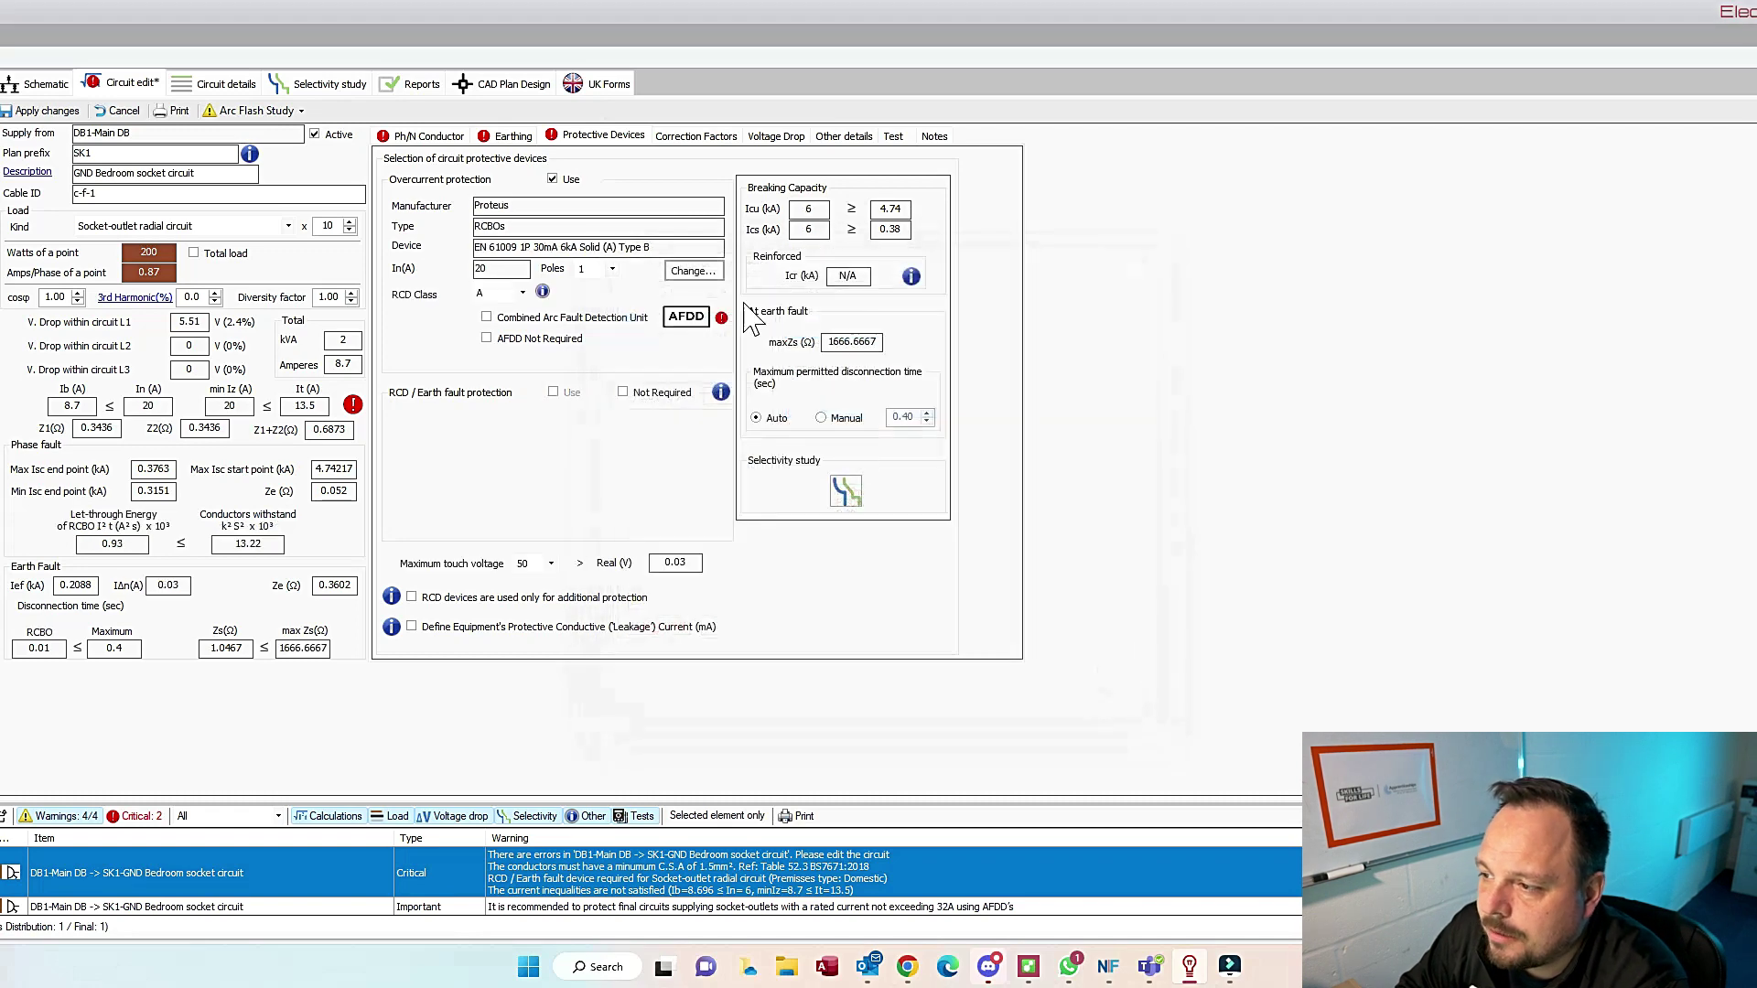
{"action": "left_click", "coordinate": [485, 338]}
Step: Set SK1's conductor size to 2.5 mm² and its cable to 4E2 flat twin 90°C XLPE with CPC, run to 70°C
{"action": "left_click", "coordinate": [428, 135]}
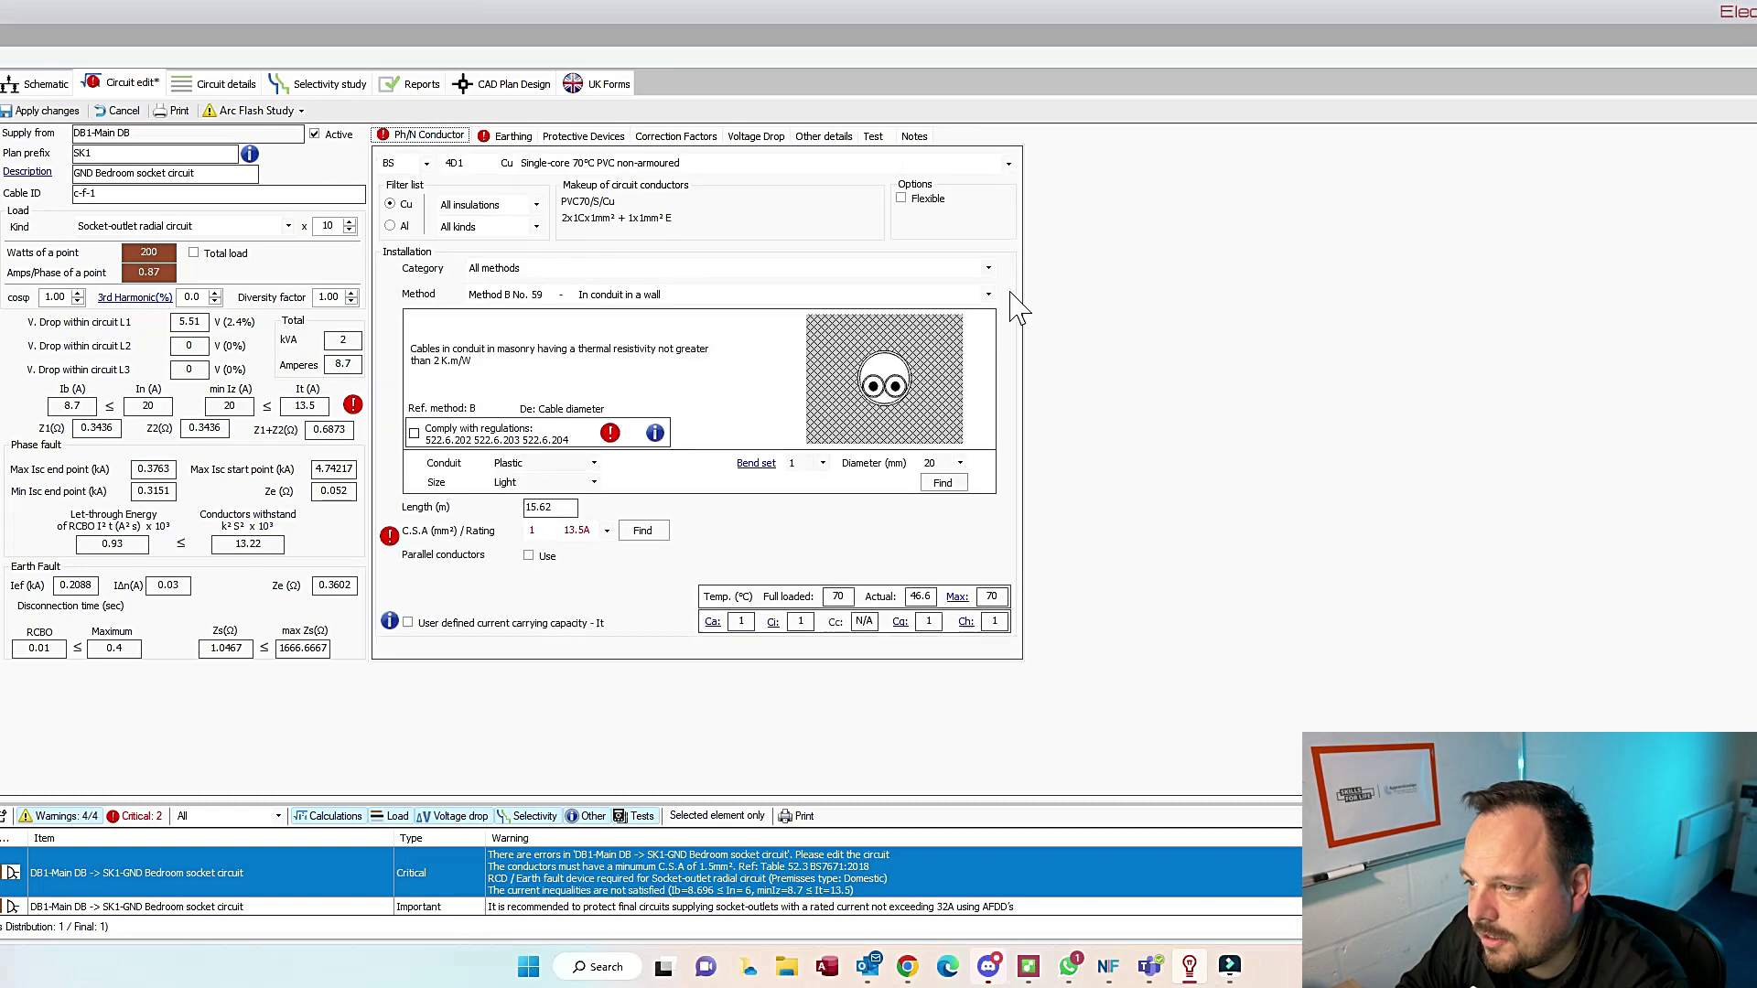
{"action": "left_click", "coordinate": [607, 531]}
{"action": "left_click", "coordinate": [567, 569]}
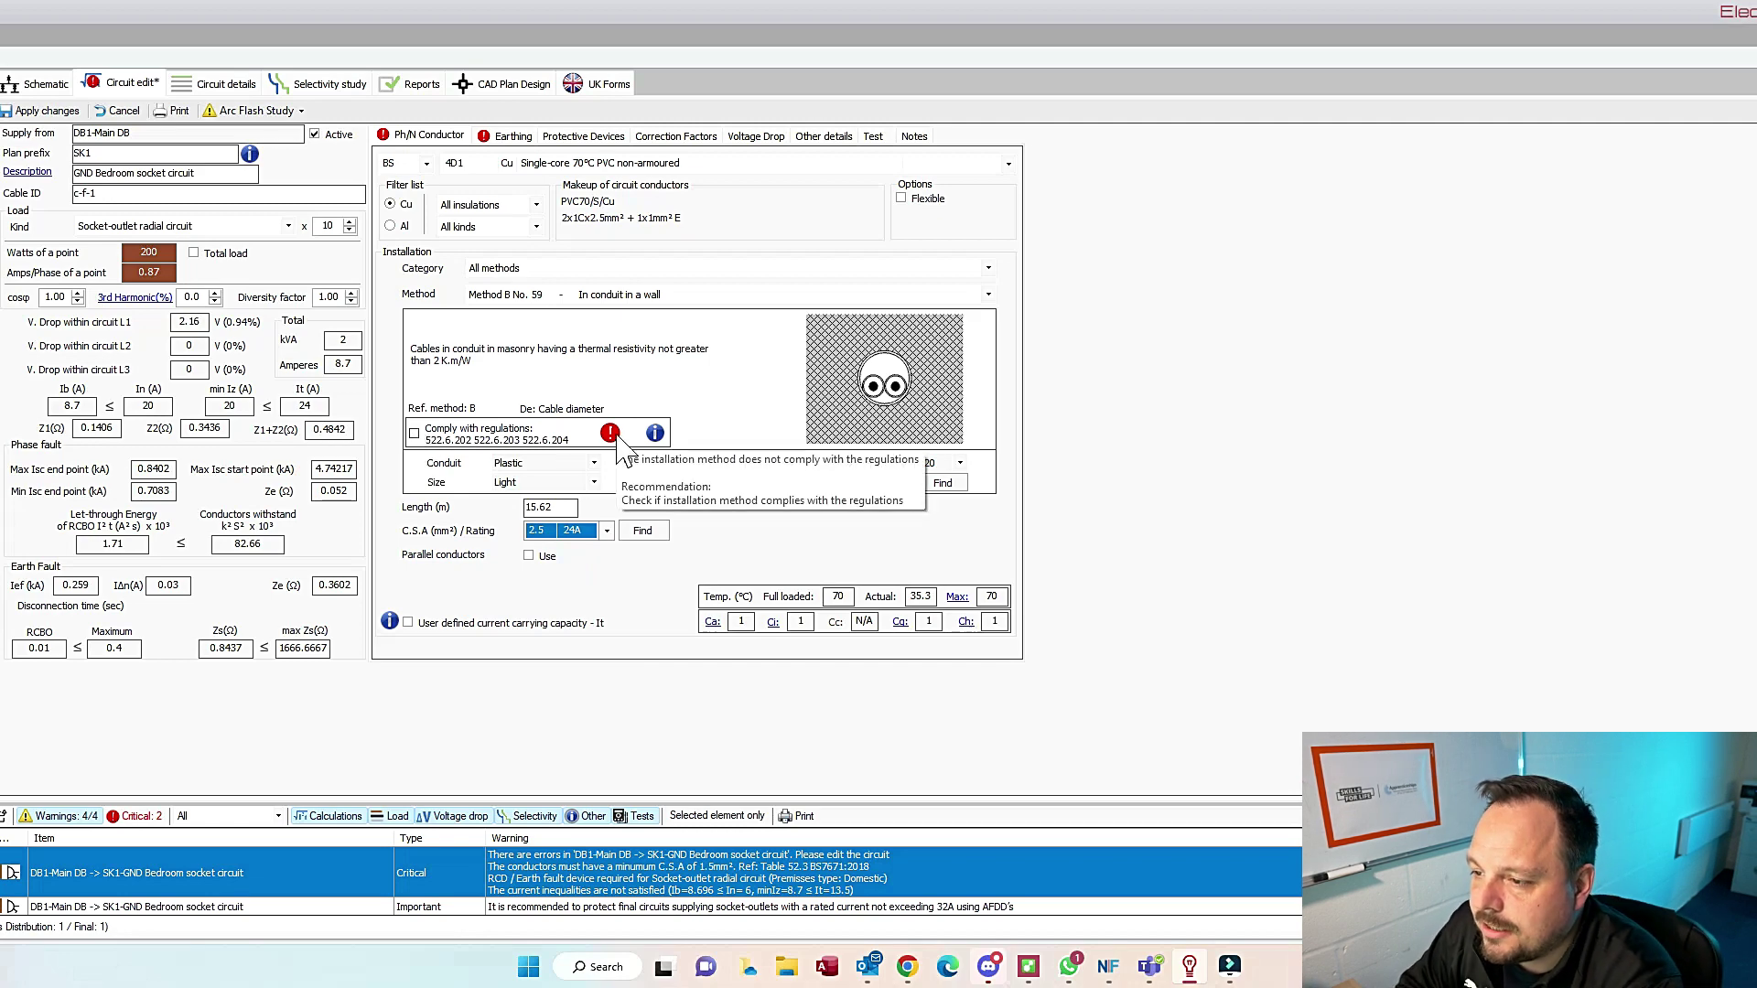
{"action": "left_click", "coordinate": [878, 163]}
{"action": "left_click", "coordinate": [880, 444]}
{"action": "left_click", "coordinate": [1017, 526]}
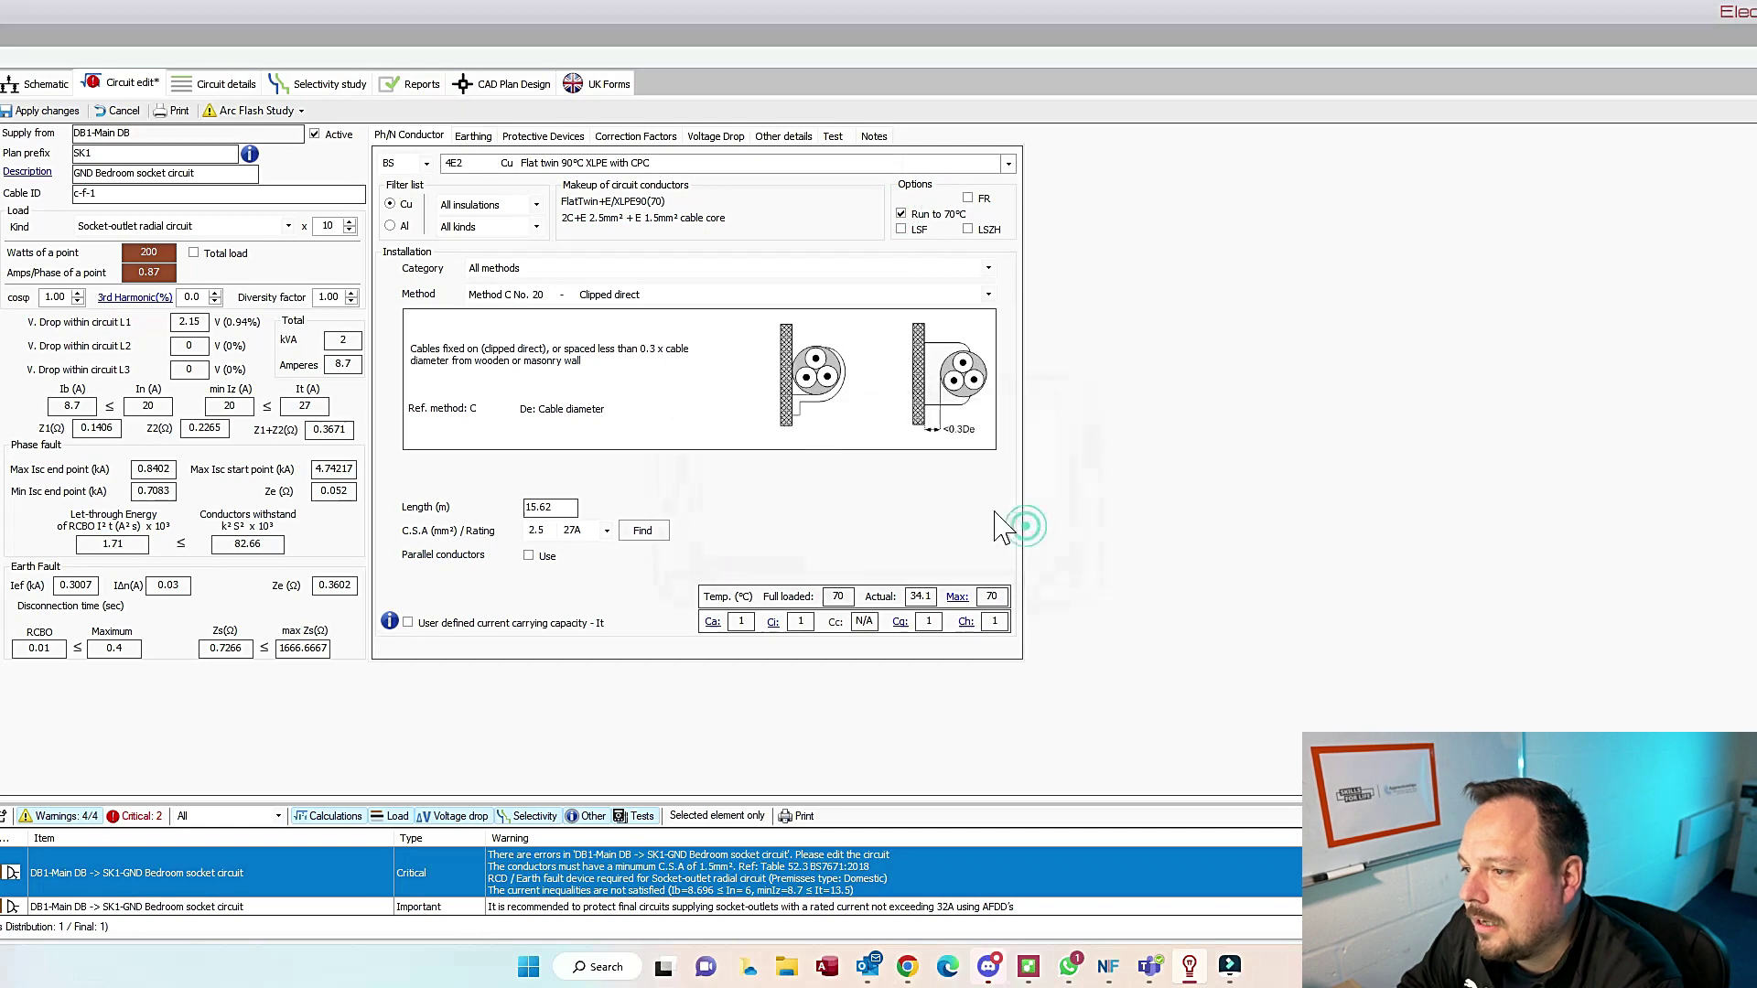
Step: Try Method B No. 5, in conduit on a wall, and Method C No. 57, direct in masonry without added mechanical protection, for SK1
{"action": "left_click", "coordinate": [947, 295]}
{"action": "left_click", "coordinate": [947, 359]}
{"action": "left_click", "coordinate": [986, 294]}
{"action": "left_click", "coordinate": [941, 347]}
{"action": "left_click", "coordinate": [961, 294]}
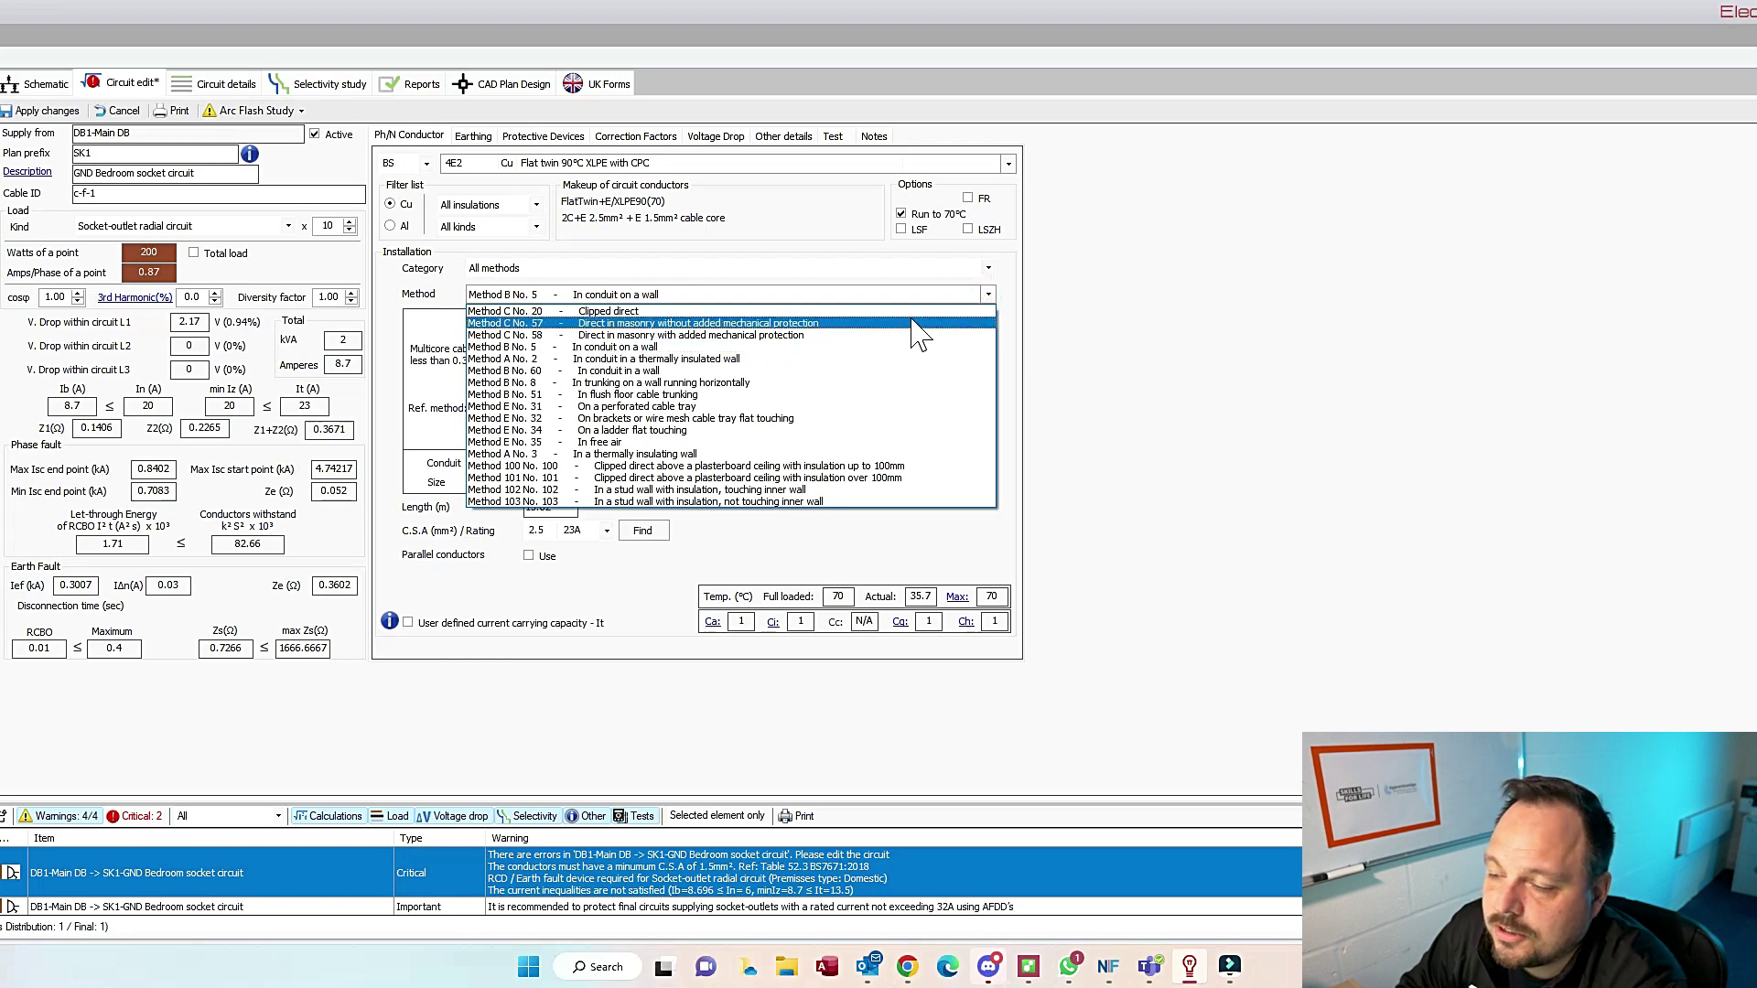
{"action": "left_click", "coordinate": [917, 324]}
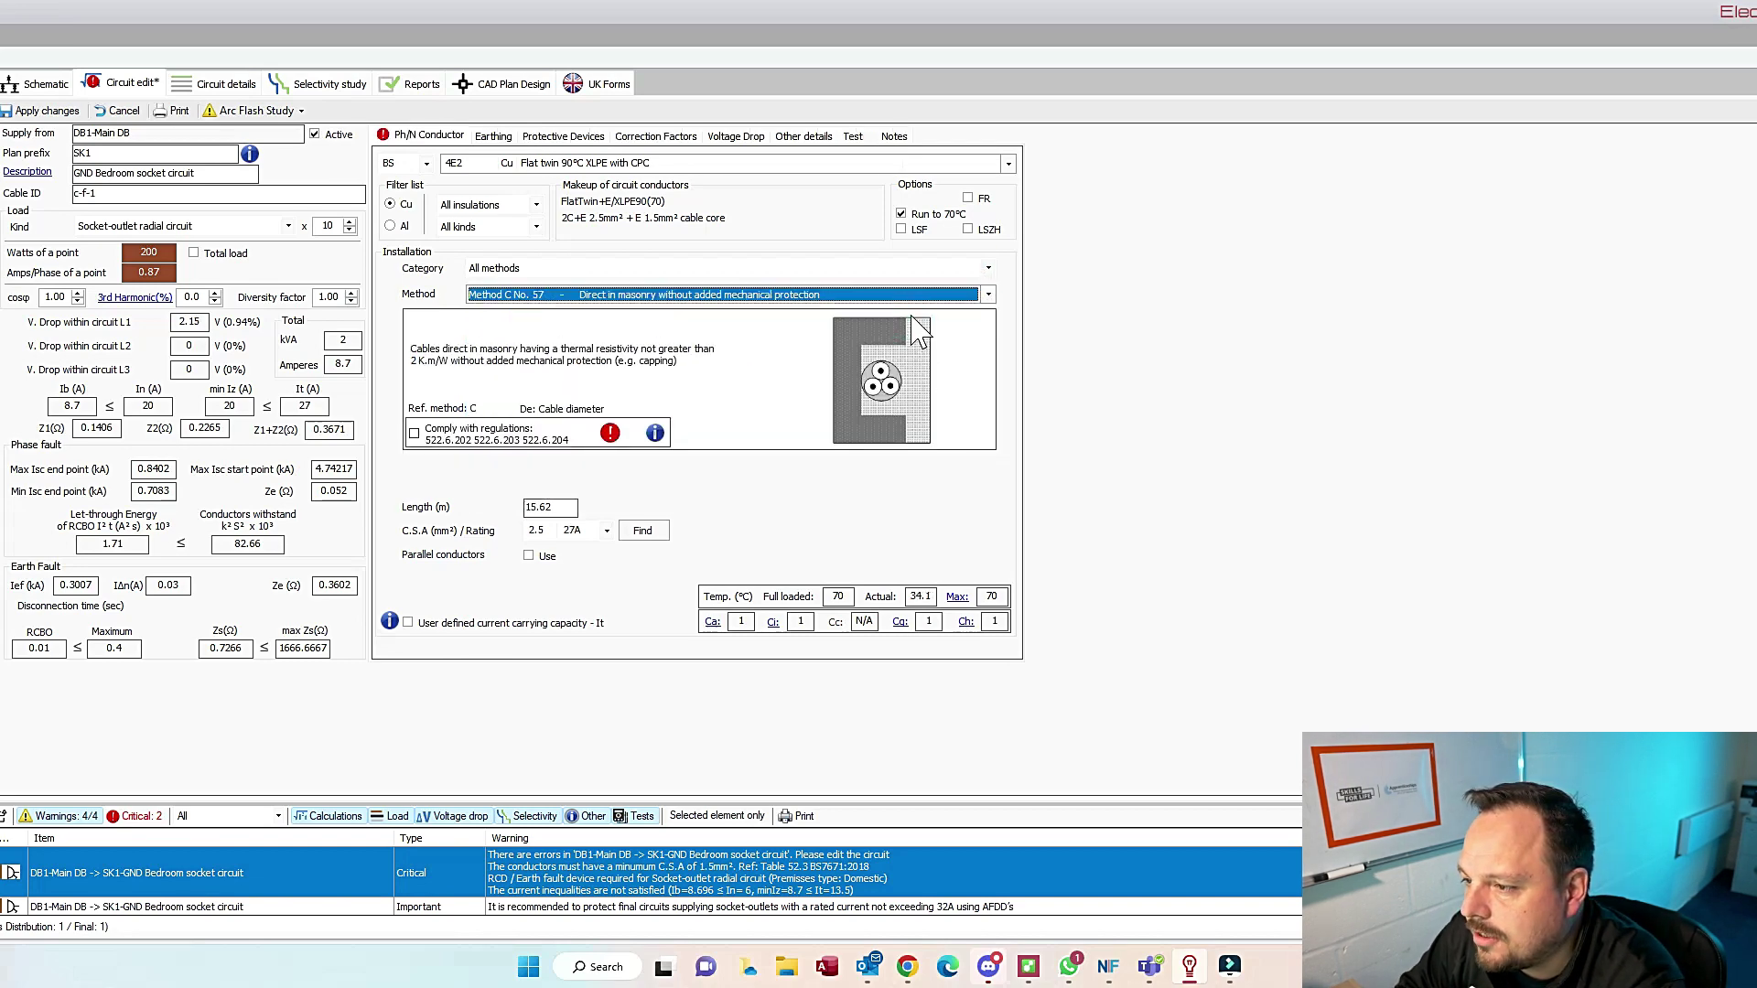
Step: Set SK1's installation to Method C No. 58, direct in masonry with added mechanical protection, and mark it compliant with the listed regulations
{"action": "left_click", "coordinate": [989, 293]}
{"action": "left_click", "coordinate": [970, 323]}
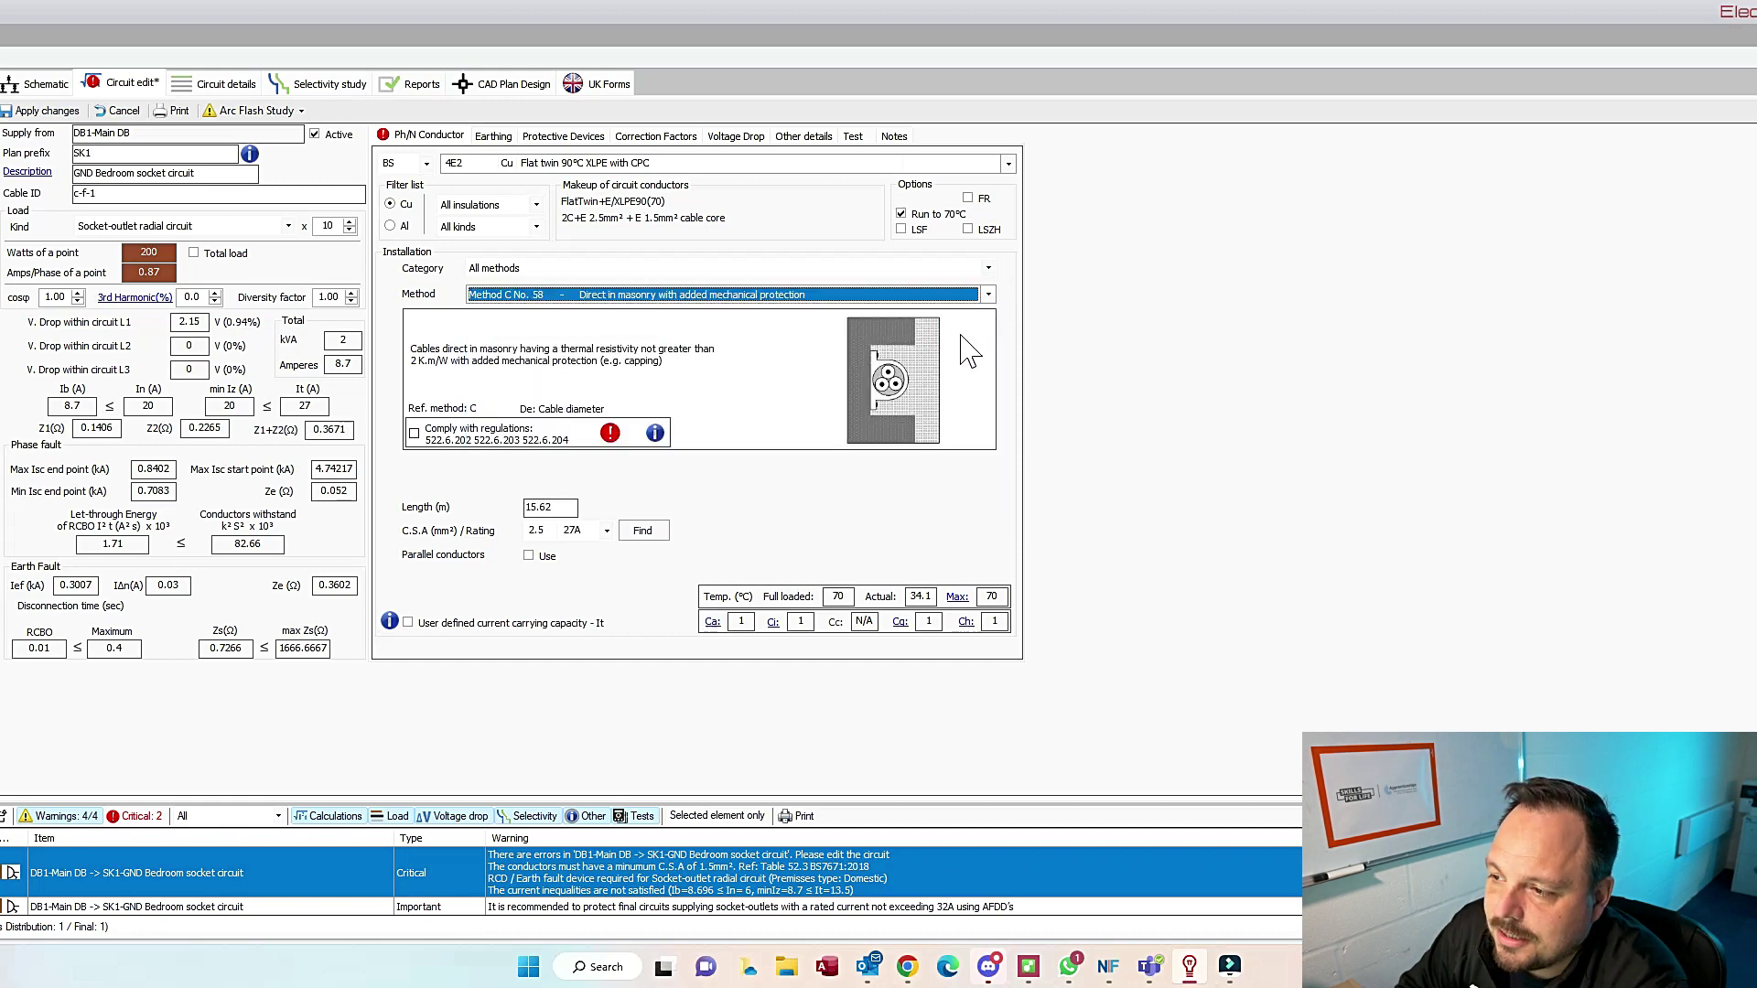
{"action": "left_click", "coordinate": [415, 434]}
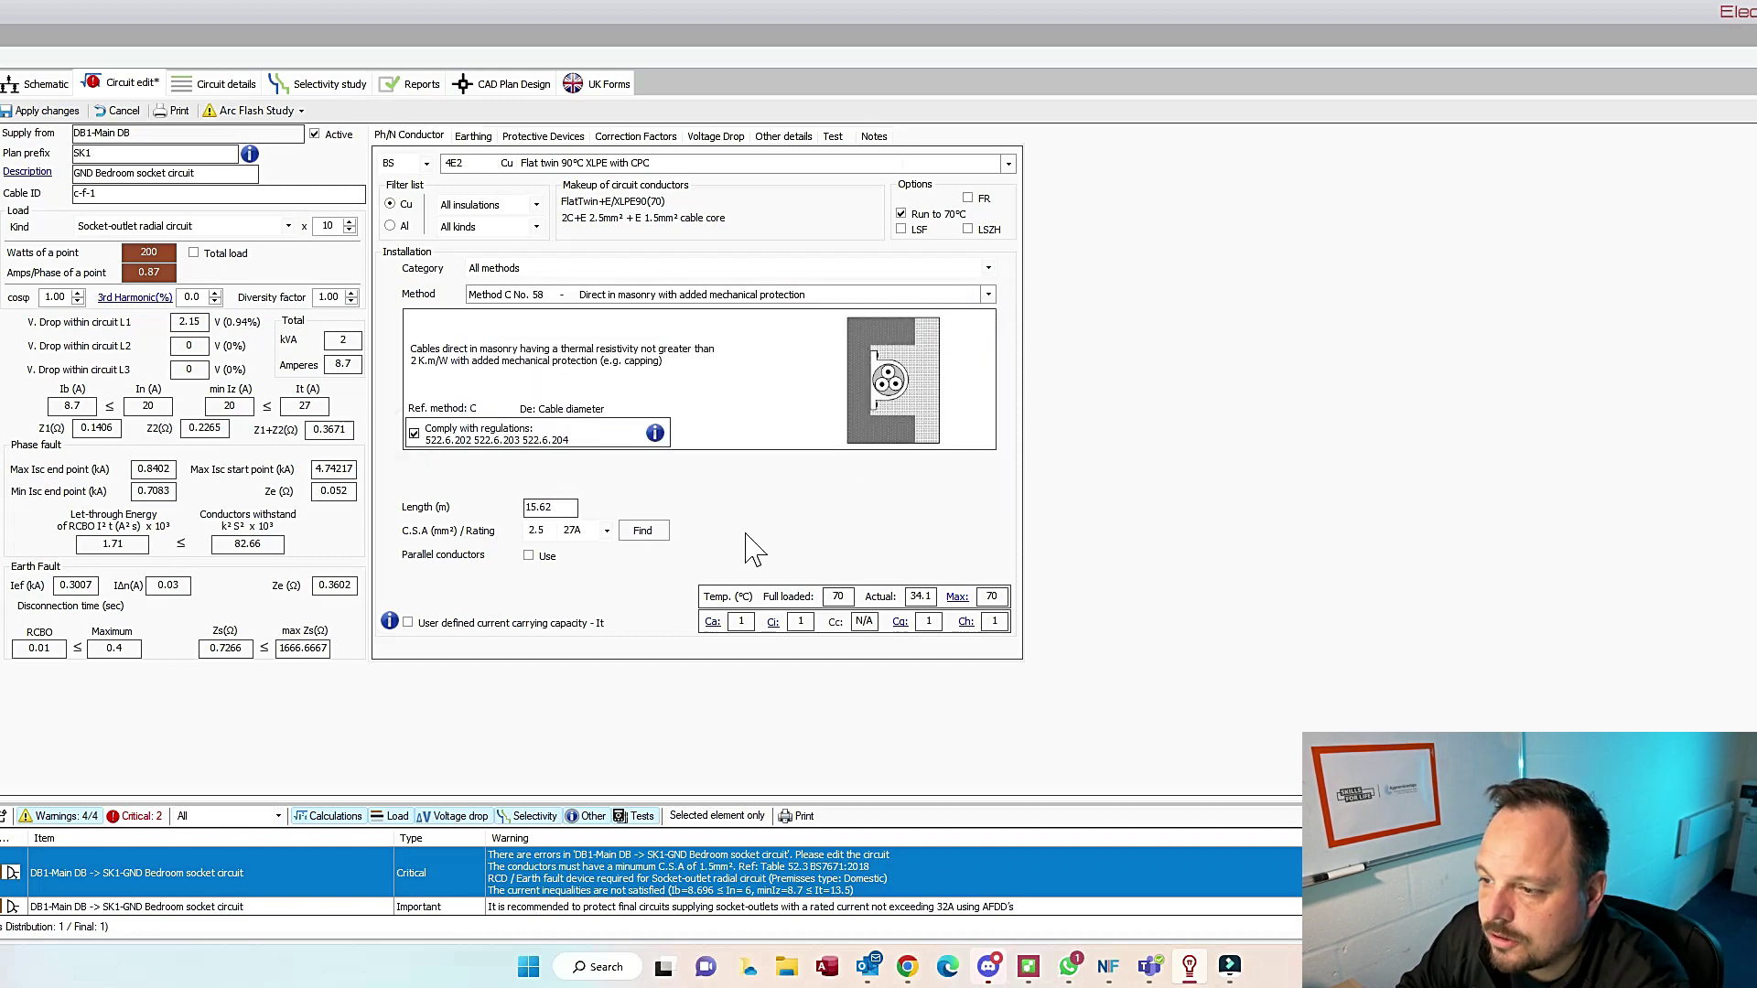
Step: Mark SK1's RCD devices as additional protection only, define the equipment leakage current as 0.08 mA and save the circuit
{"action": "left_click", "coordinate": [475, 139]}
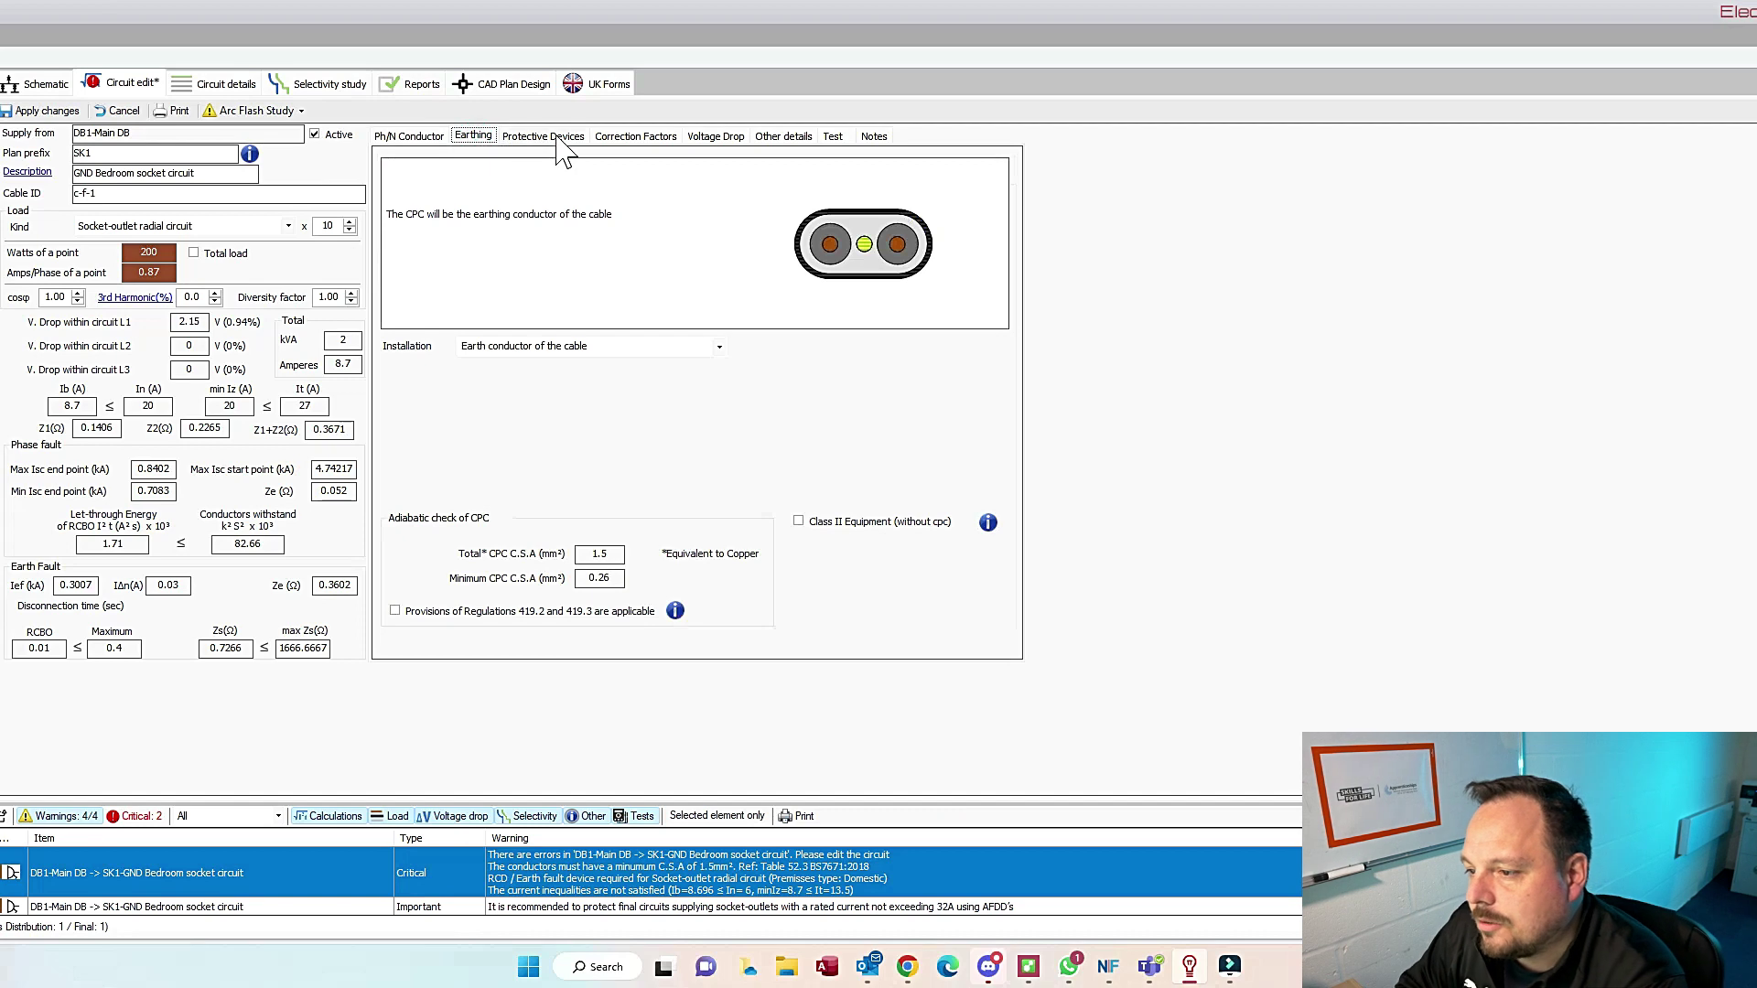
{"action": "left_click", "coordinate": [554, 138]}
{"action": "left_click", "coordinate": [411, 597]}
{"action": "left_click", "coordinate": [412, 627]}
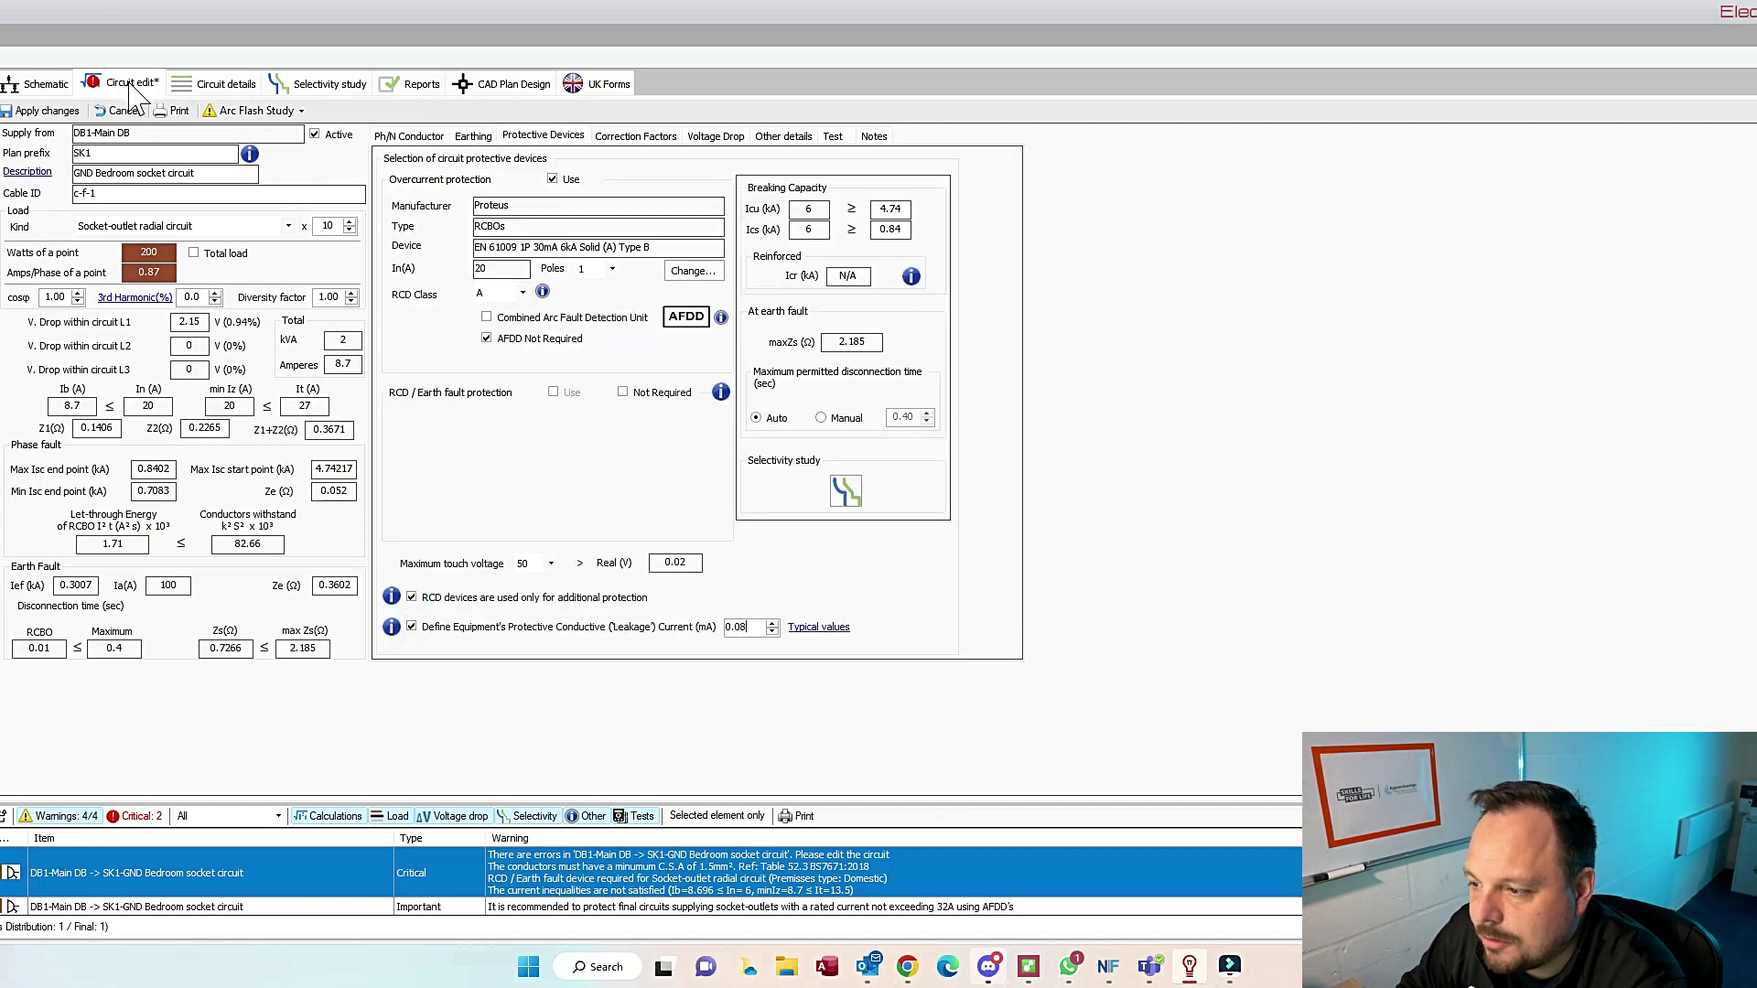
{"action": "left_click", "coordinate": [36, 83]}
{"action": "left_click", "coordinate": [858, 544]}
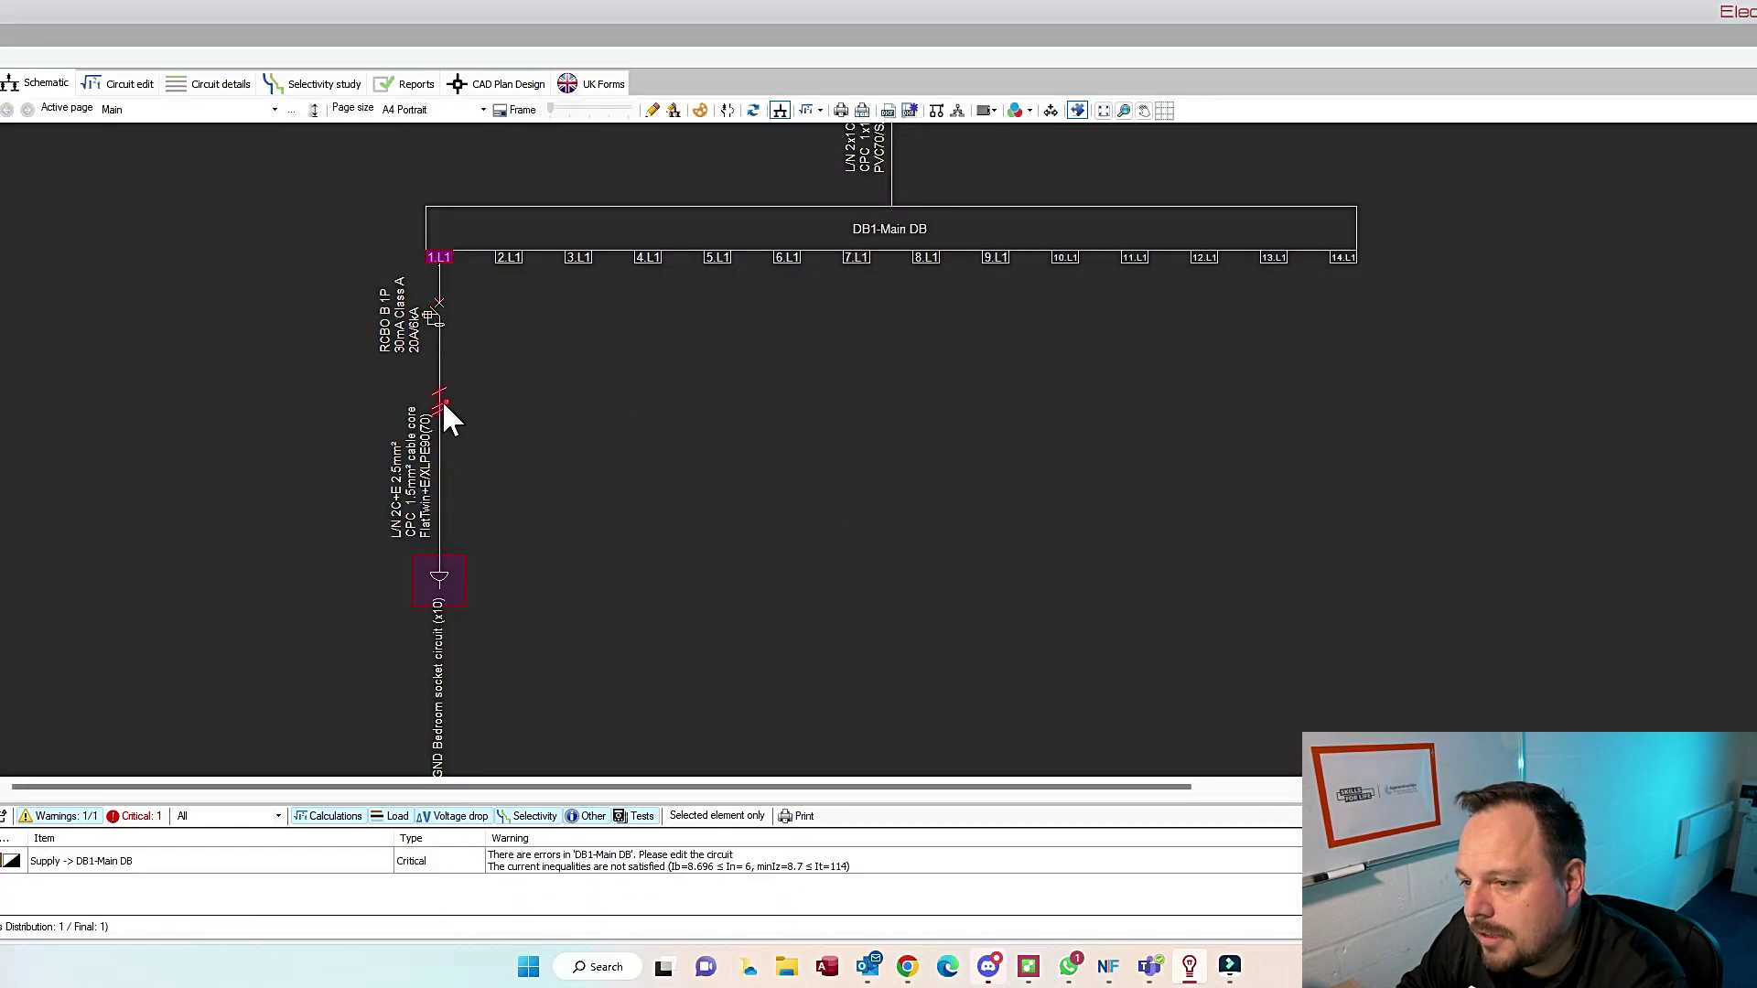
Step: Open the Main DB's supply circuit from its critical warning and set the separate CPC conductor to 16 mm²
{"action": "left_click", "coordinate": [667, 861]}
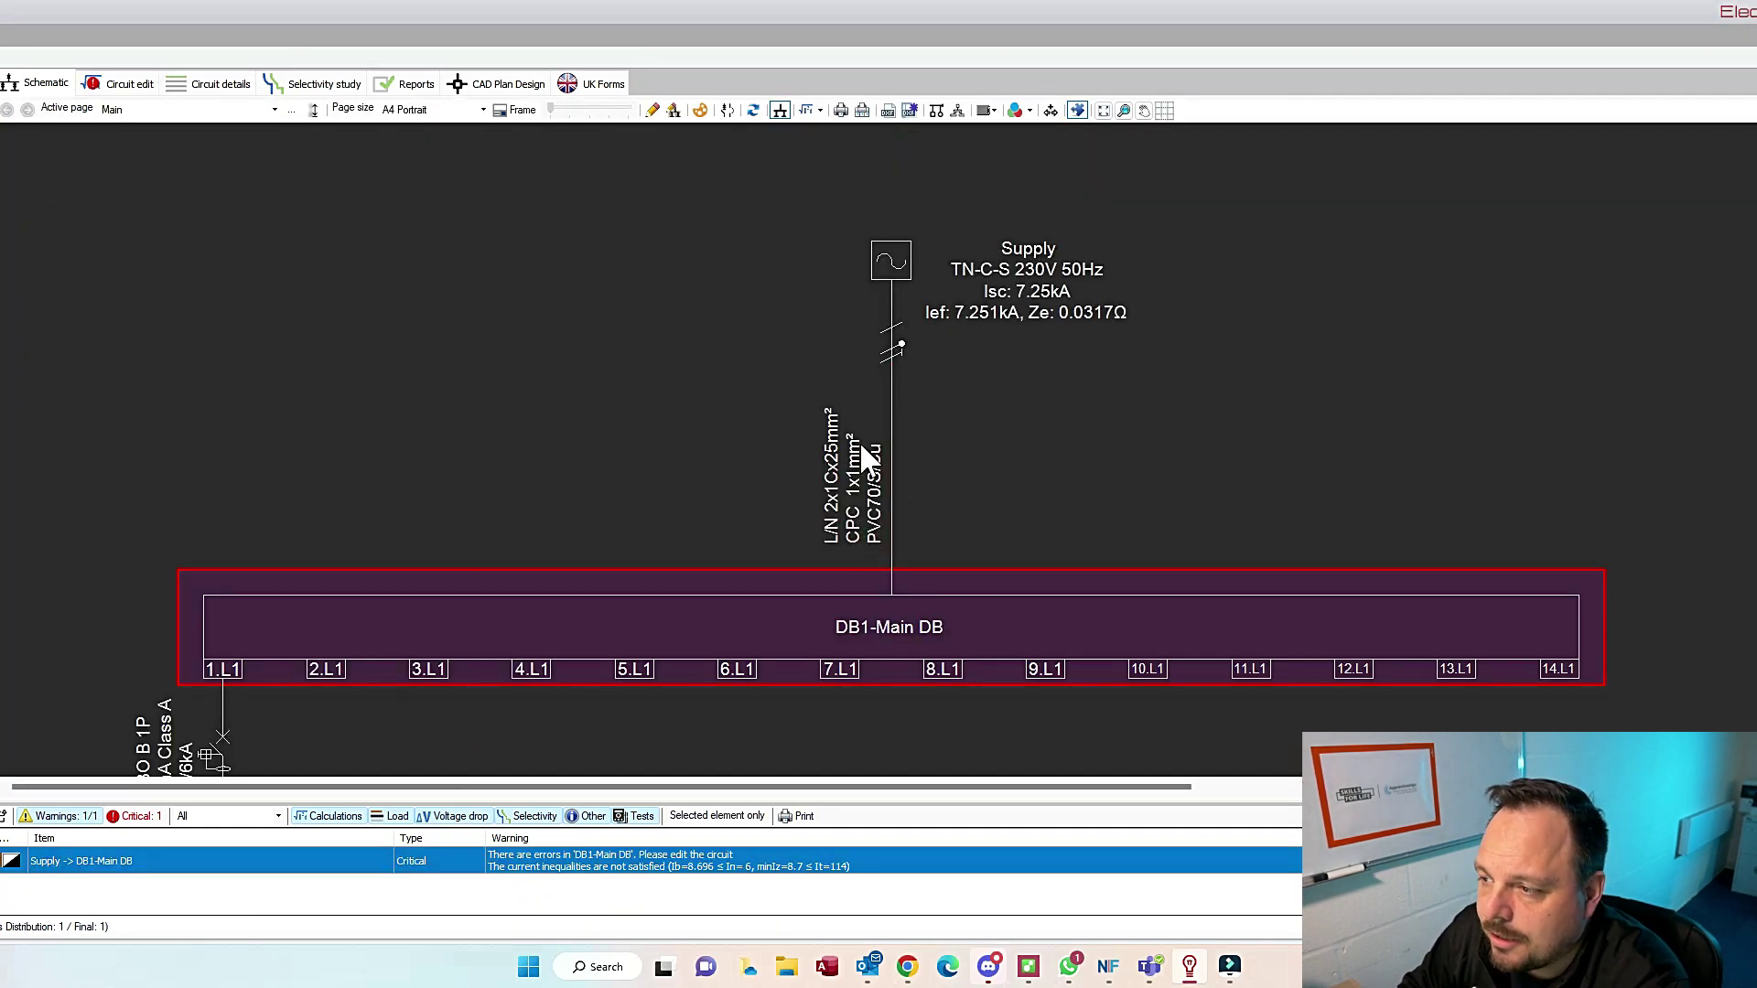
{"action": "double_click", "coordinate": [869, 485]}
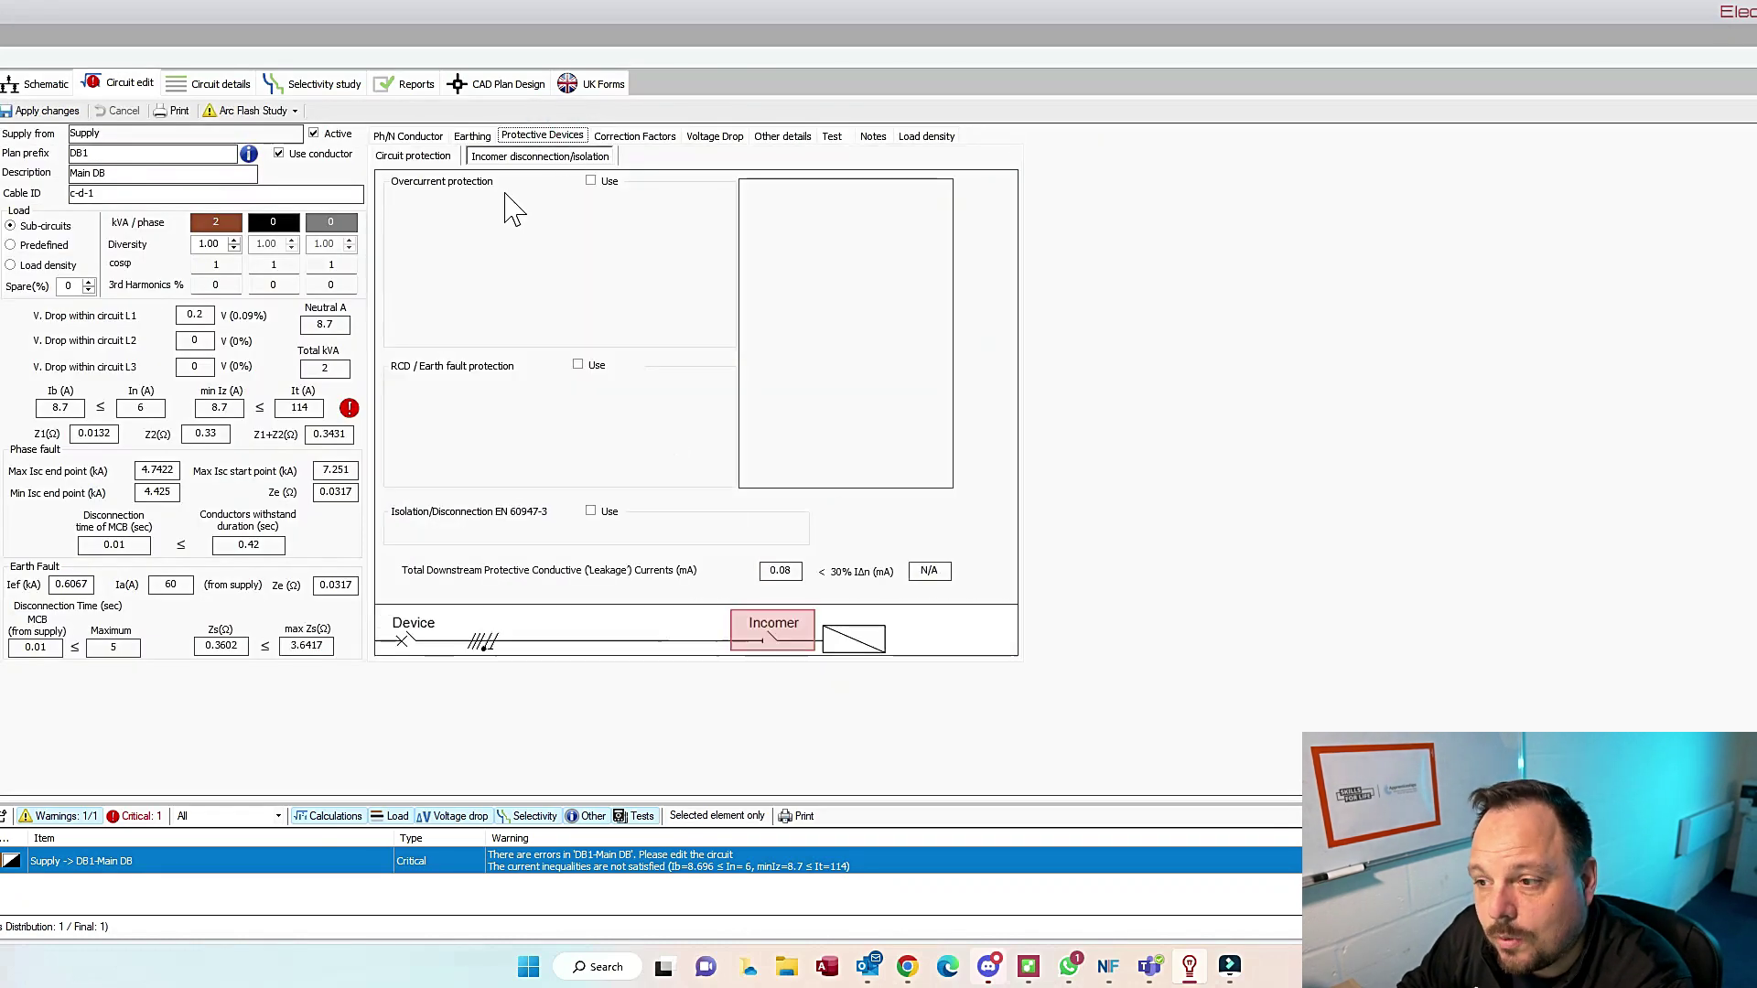
{"action": "left_click", "coordinate": [472, 135]}
{"action": "left_click", "coordinate": [618, 351]}
{"action": "left_click", "coordinate": [601, 436]}
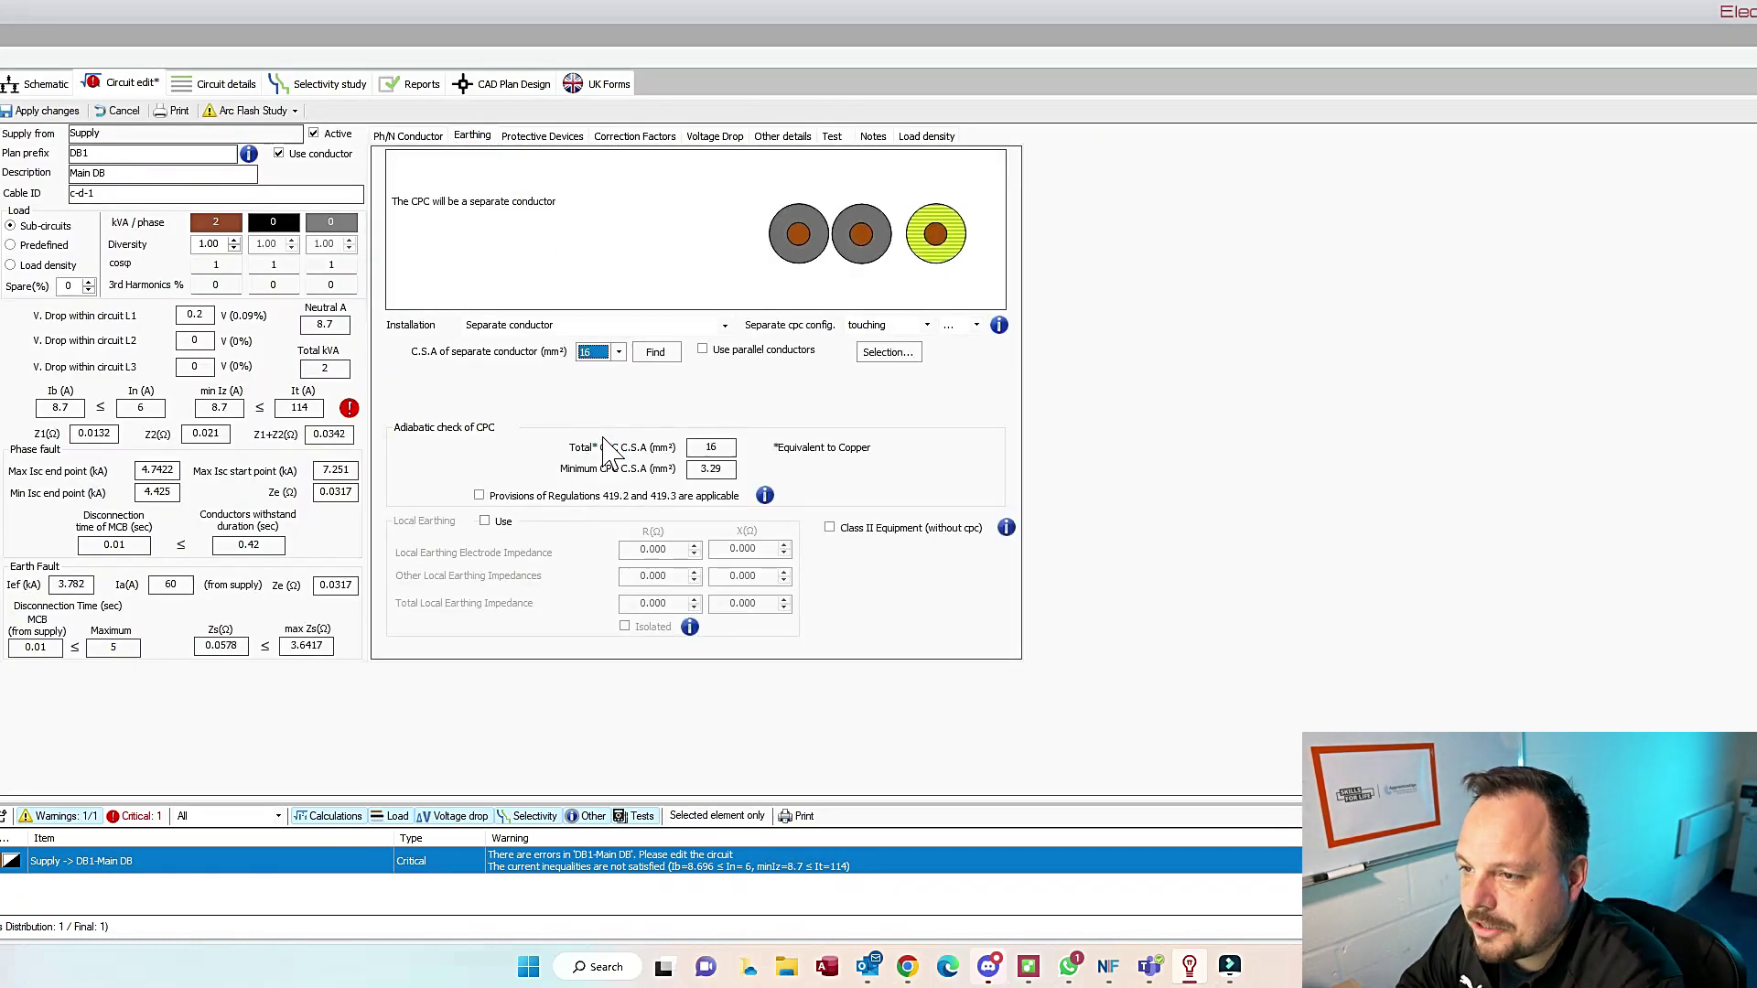
Step: Set the Main DB supply cable's length to 2 m and save the circuit
{"action": "left_click", "coordinate": [407, 135]}
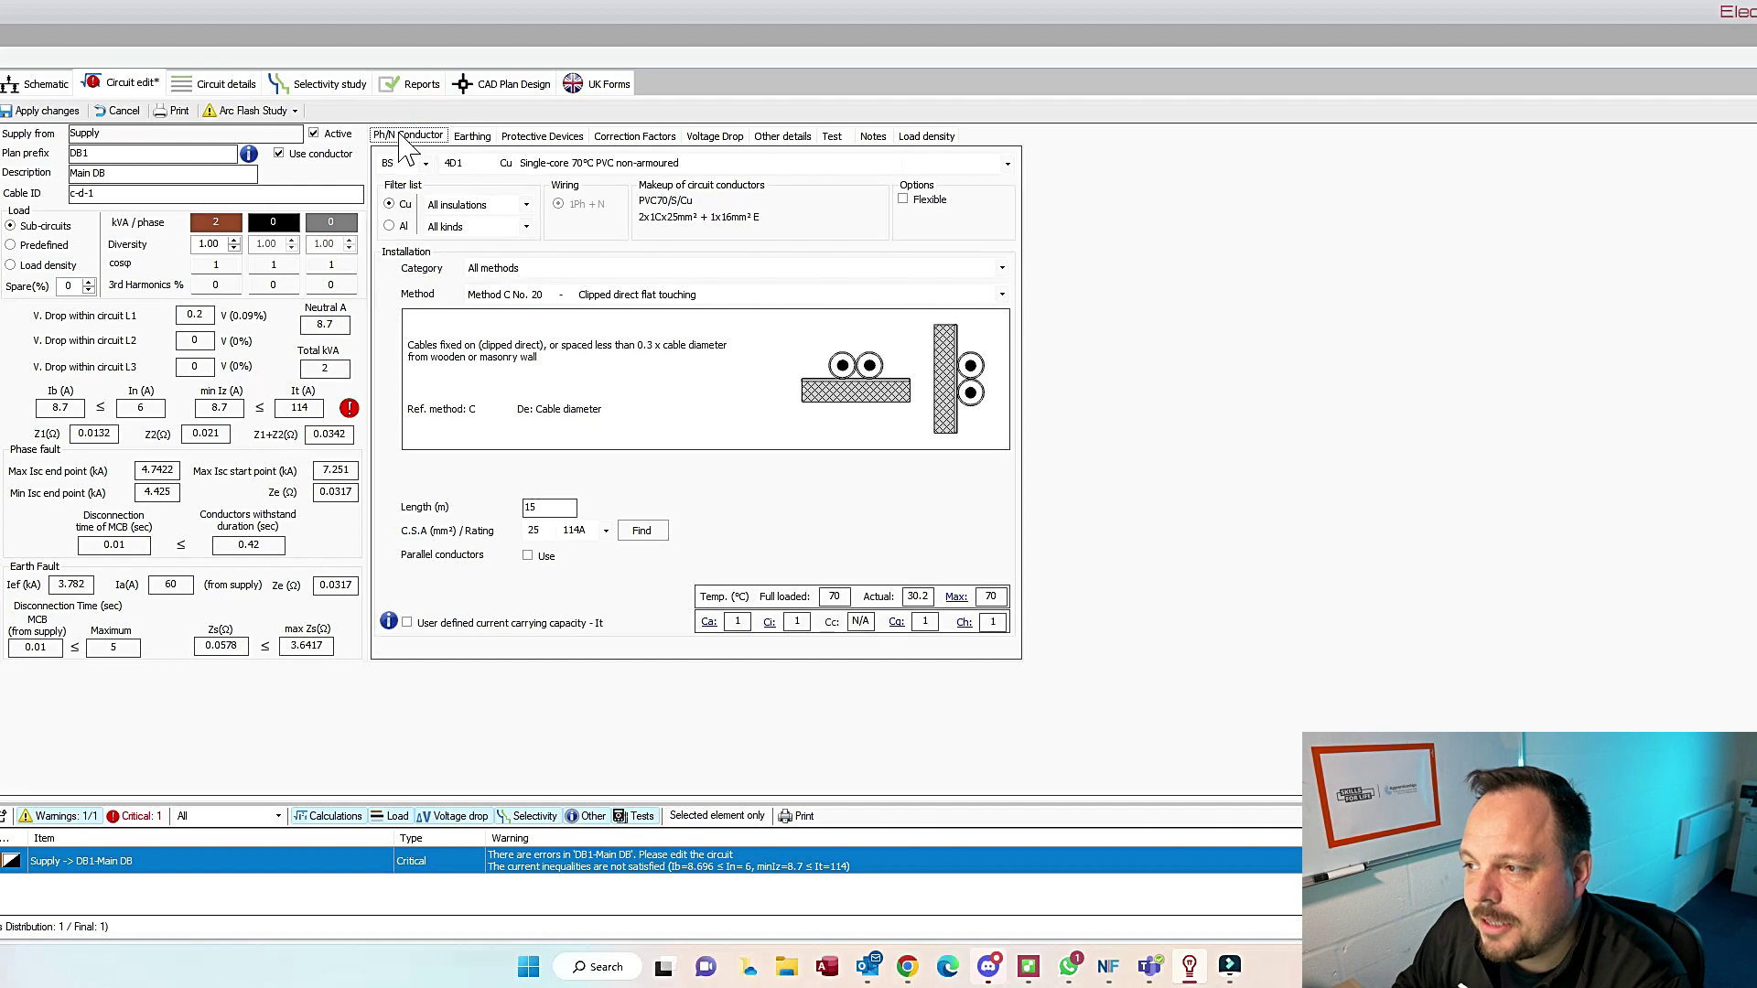
{"action": "key", "text": "BackSpace"}
{"action": "key", "text": "BackSpace"}
{"action": "type", "text": "2"}
{"action": "left_click", "coordinate": [37, 83]}
{"action": "left_click", "coordinate": [810, 542]}
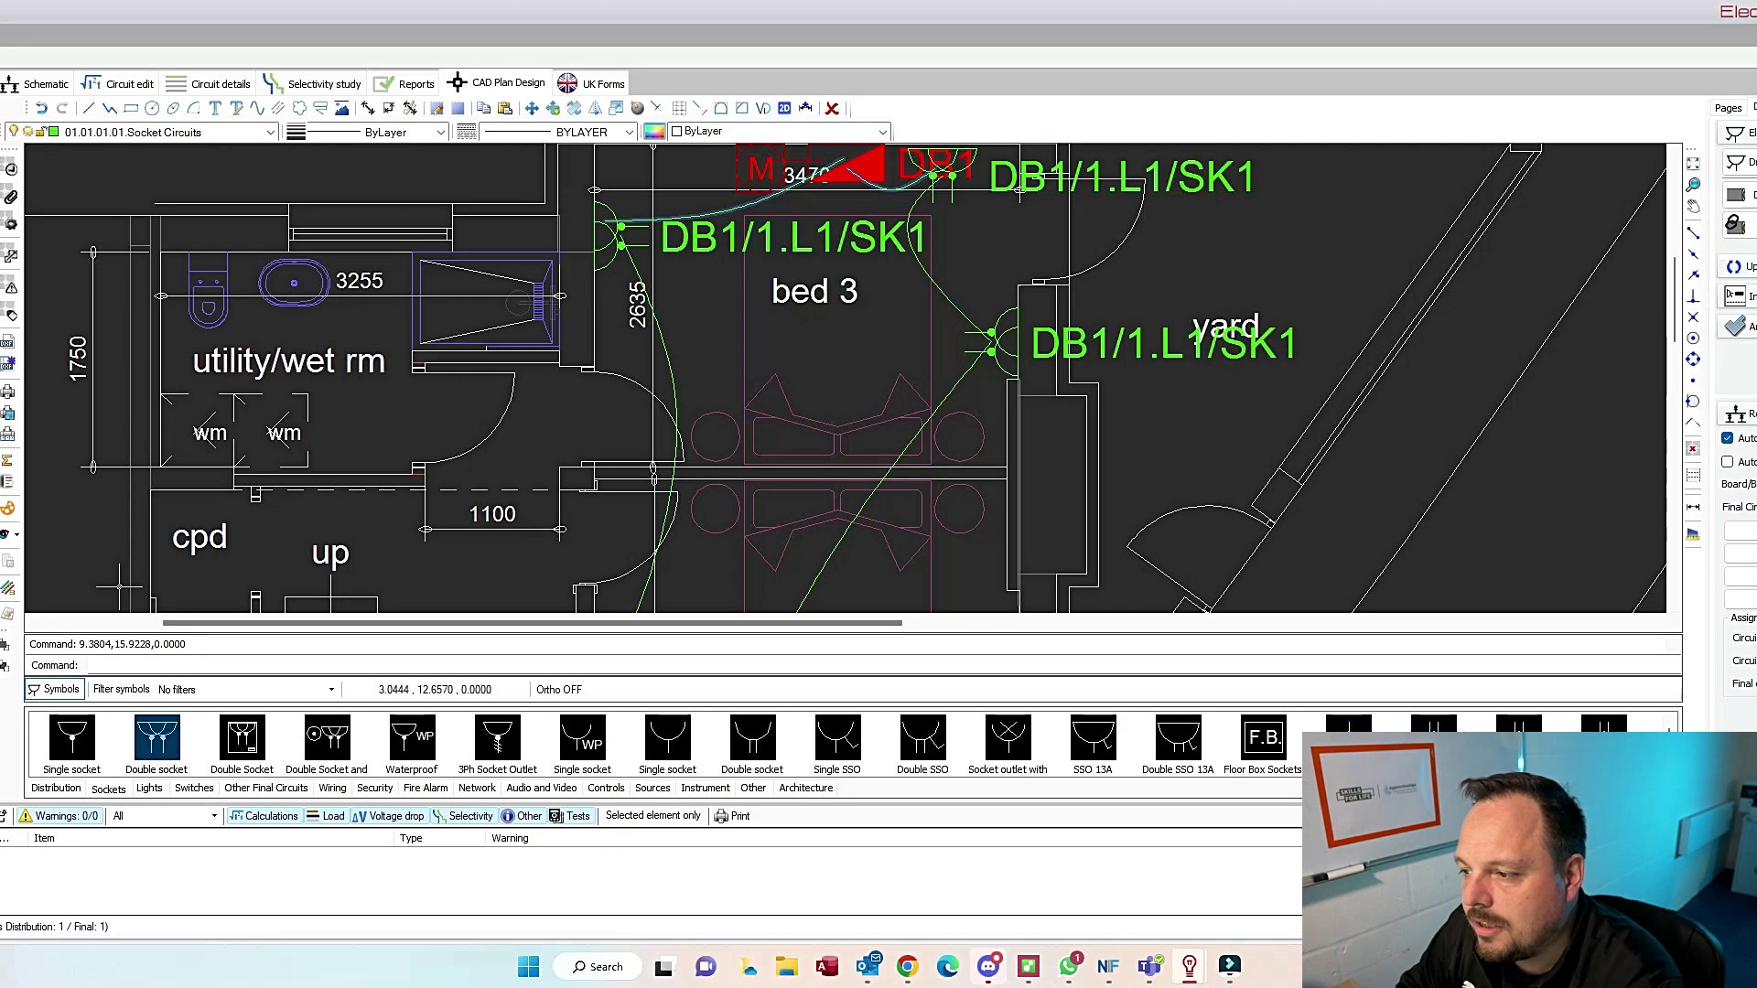
Step: Inspect the floor plan's socket wiring in the 3D viewer, enlarging and orbiting the view, and close the viewer
{"action": "left_click", "coordinate": [7, 508]}
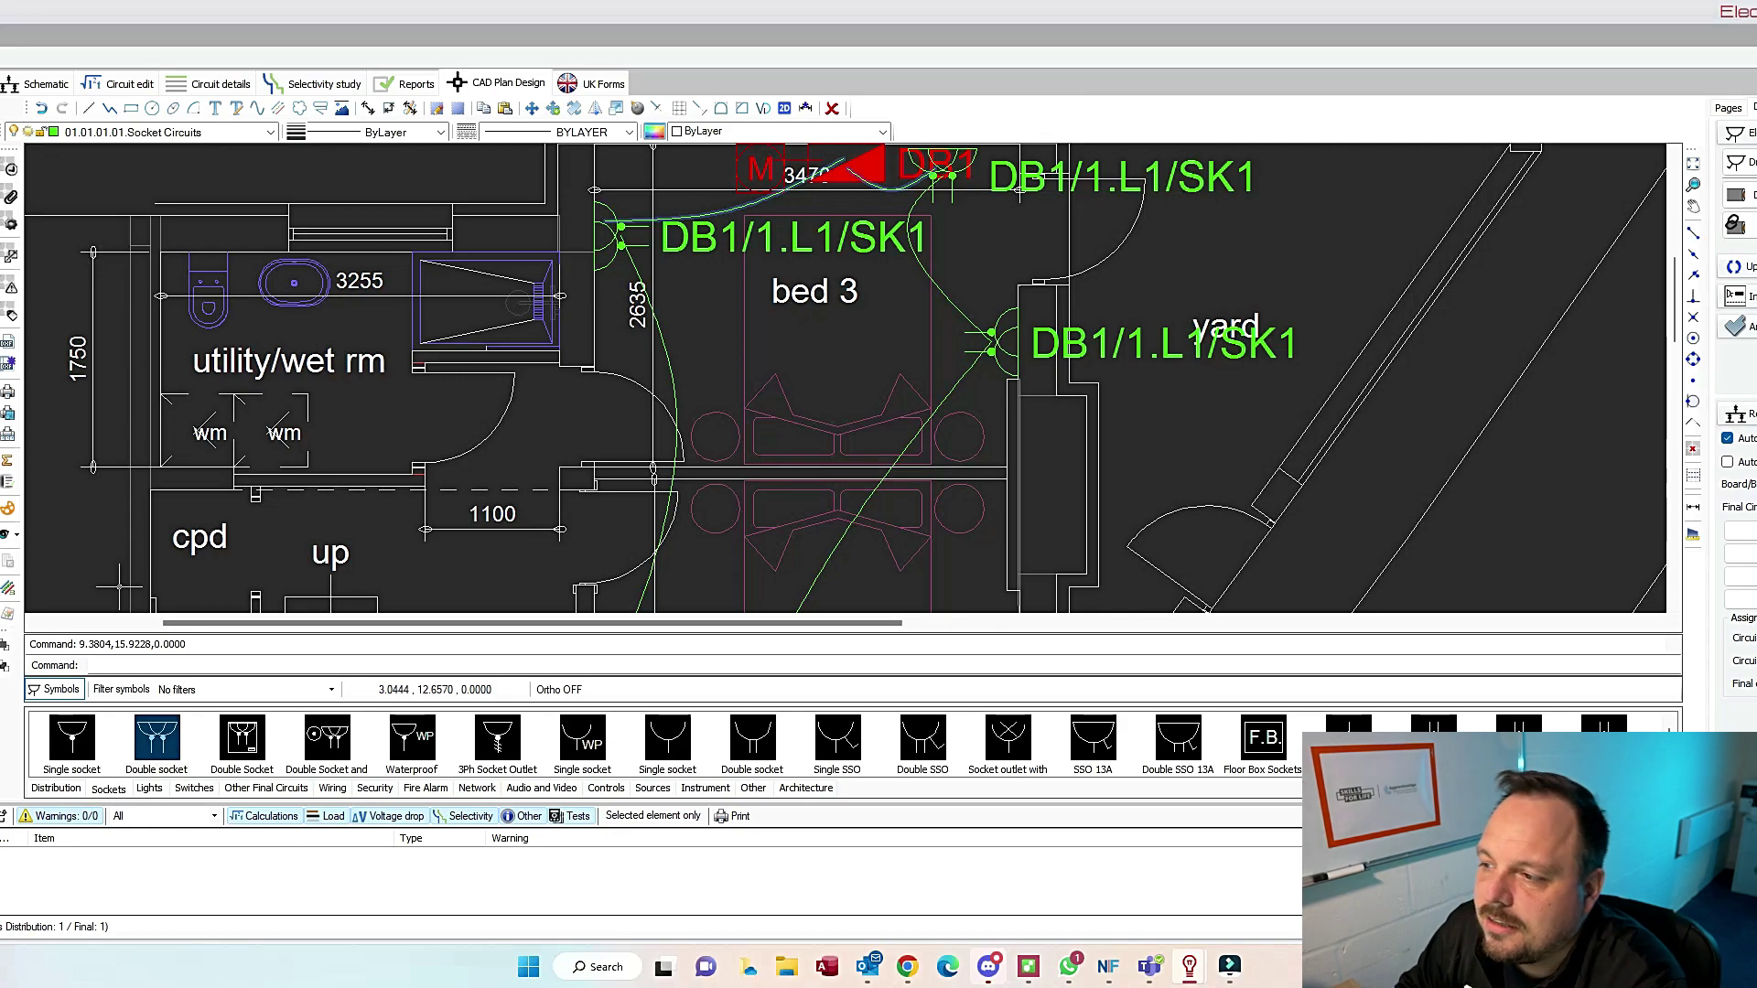
{"action": "left_click_drag", "start_coordinate": [412, 33], "coordinate": [632, 135]}
{"action": "left_click_drag", "start_coordinate": [1244, 629], "coordinate": [1391, 715]}
{"action": "left_click_drag", "start_coordinate": [972, 482], "coordinate": [1341, 184]}
{"action": "left_click", "coordinate": [1351, 135]}
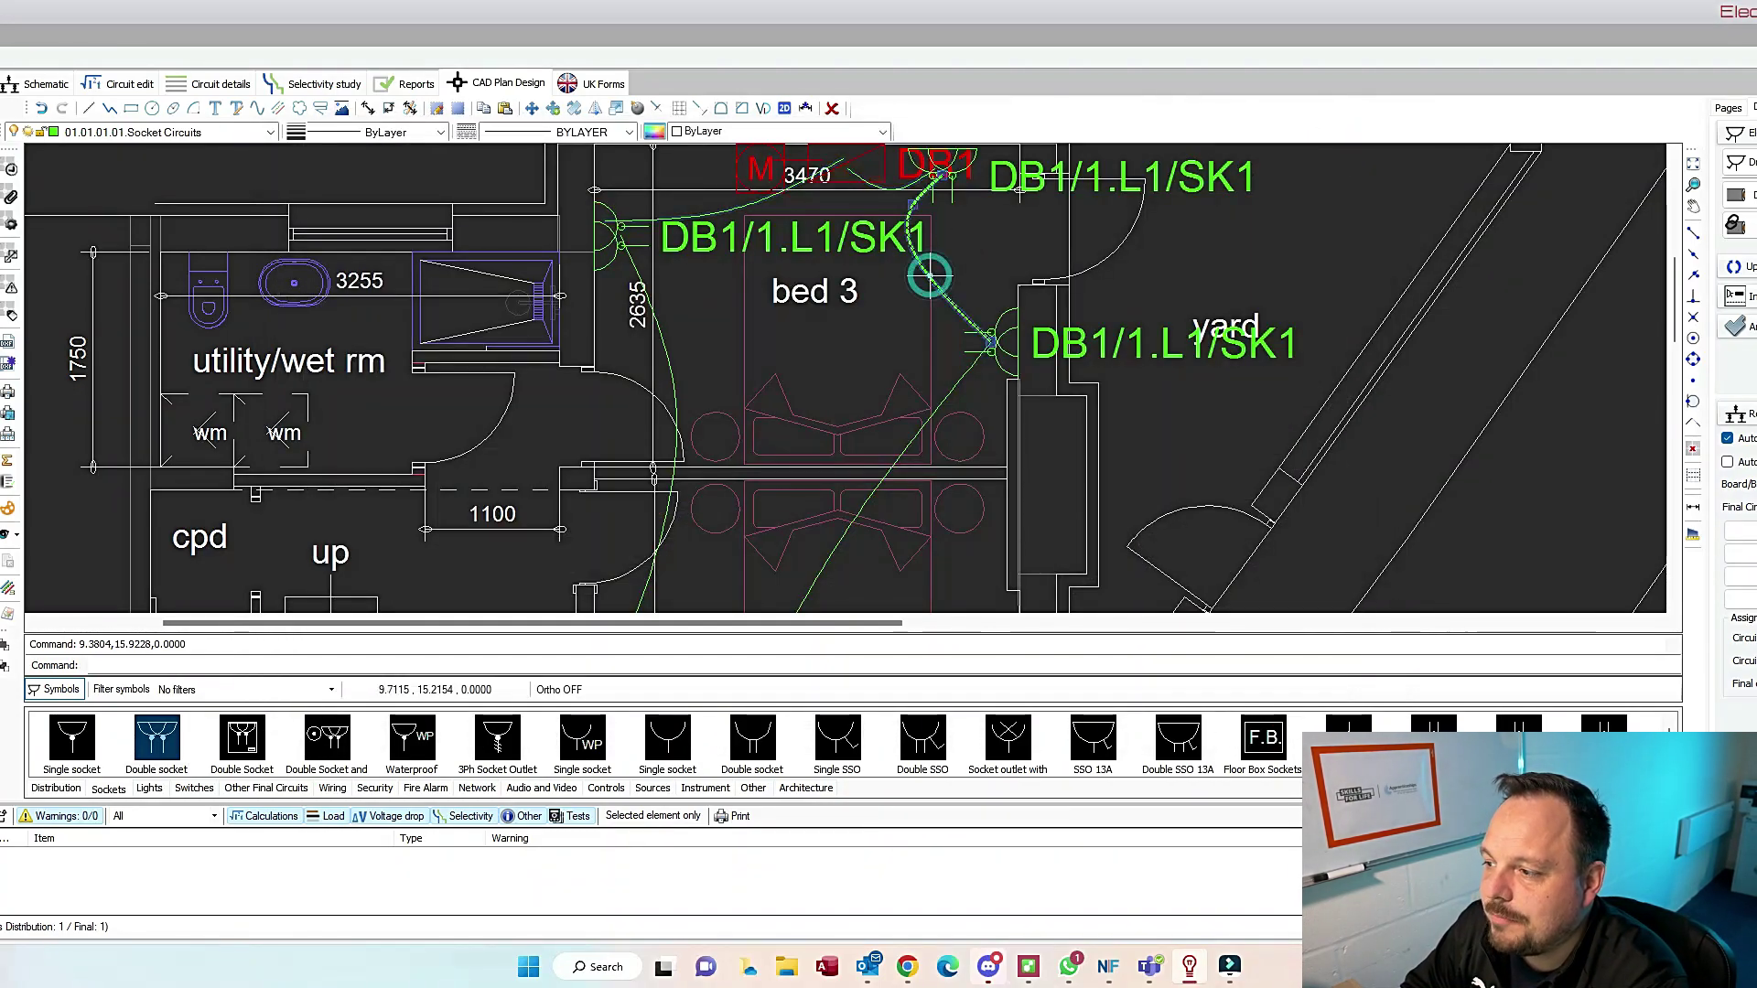
Step: Edit the elevation of the wire between the socket beside the Main DB and the one on bed 3's yard-side wall
{"action": "right_click", "coordinate": [931, 277]}
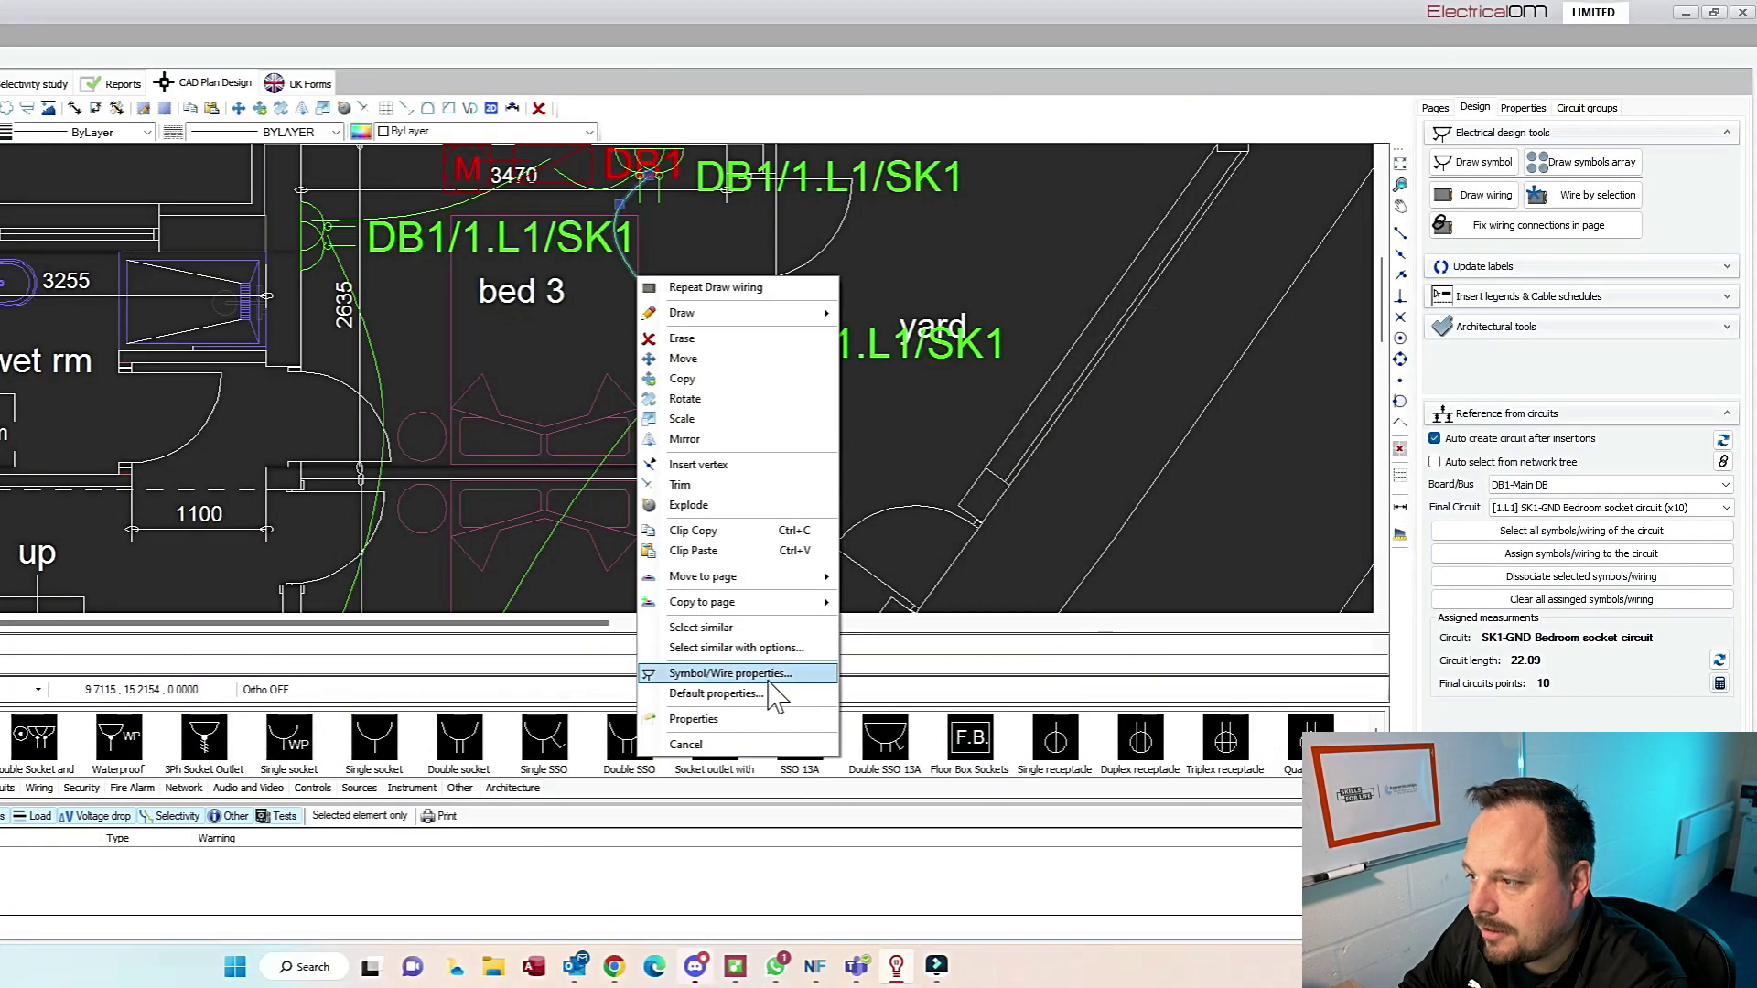
{"action": "left_click", "coordinate": [769, 679]}
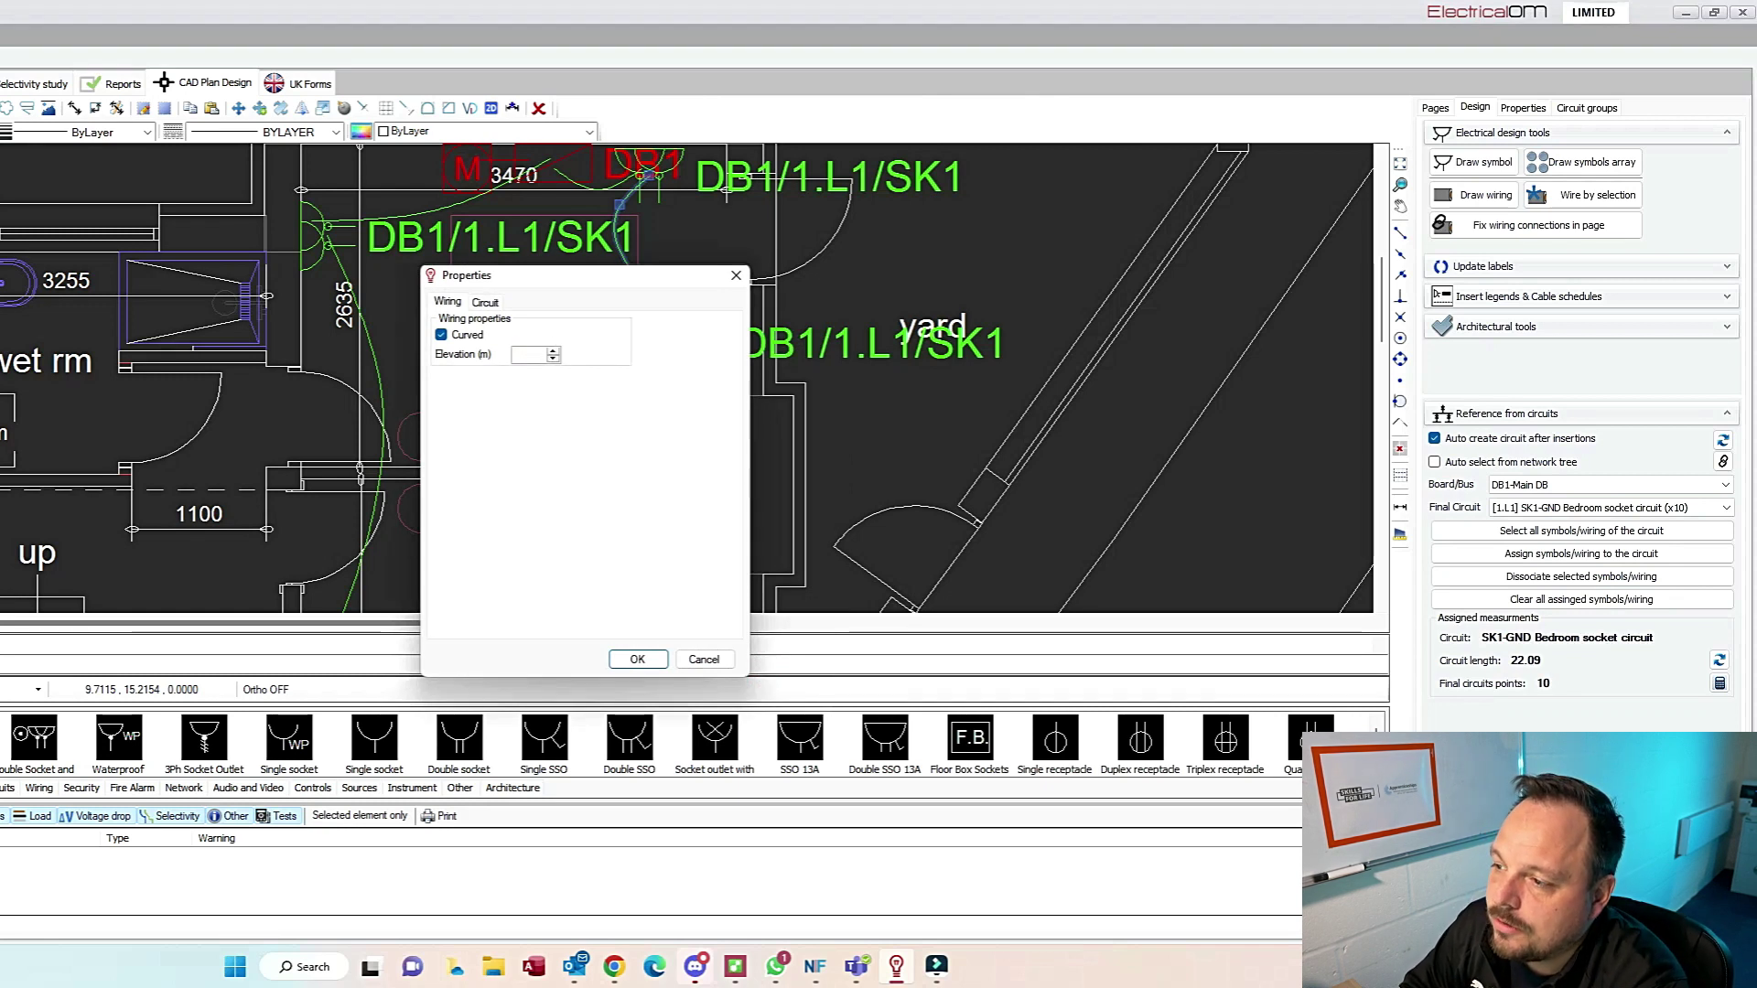
{"action": "left_click", "coordinate": [637, 659]}
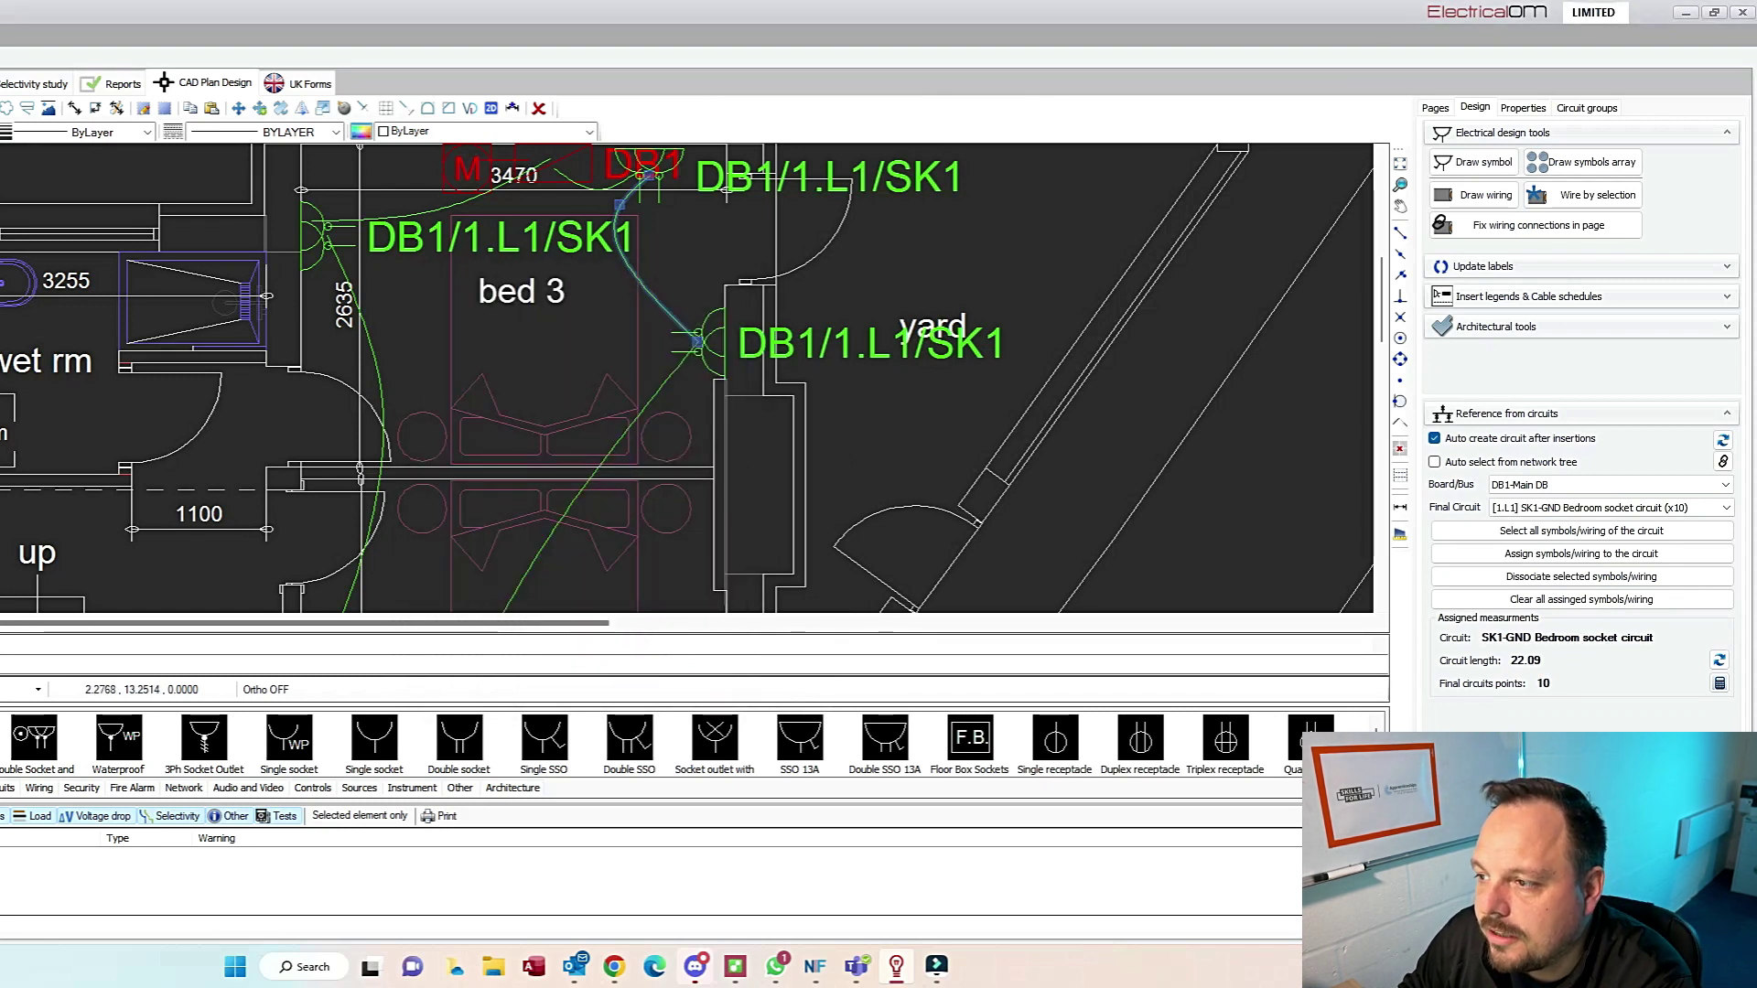
{"action": "key", "text": "Escape"}
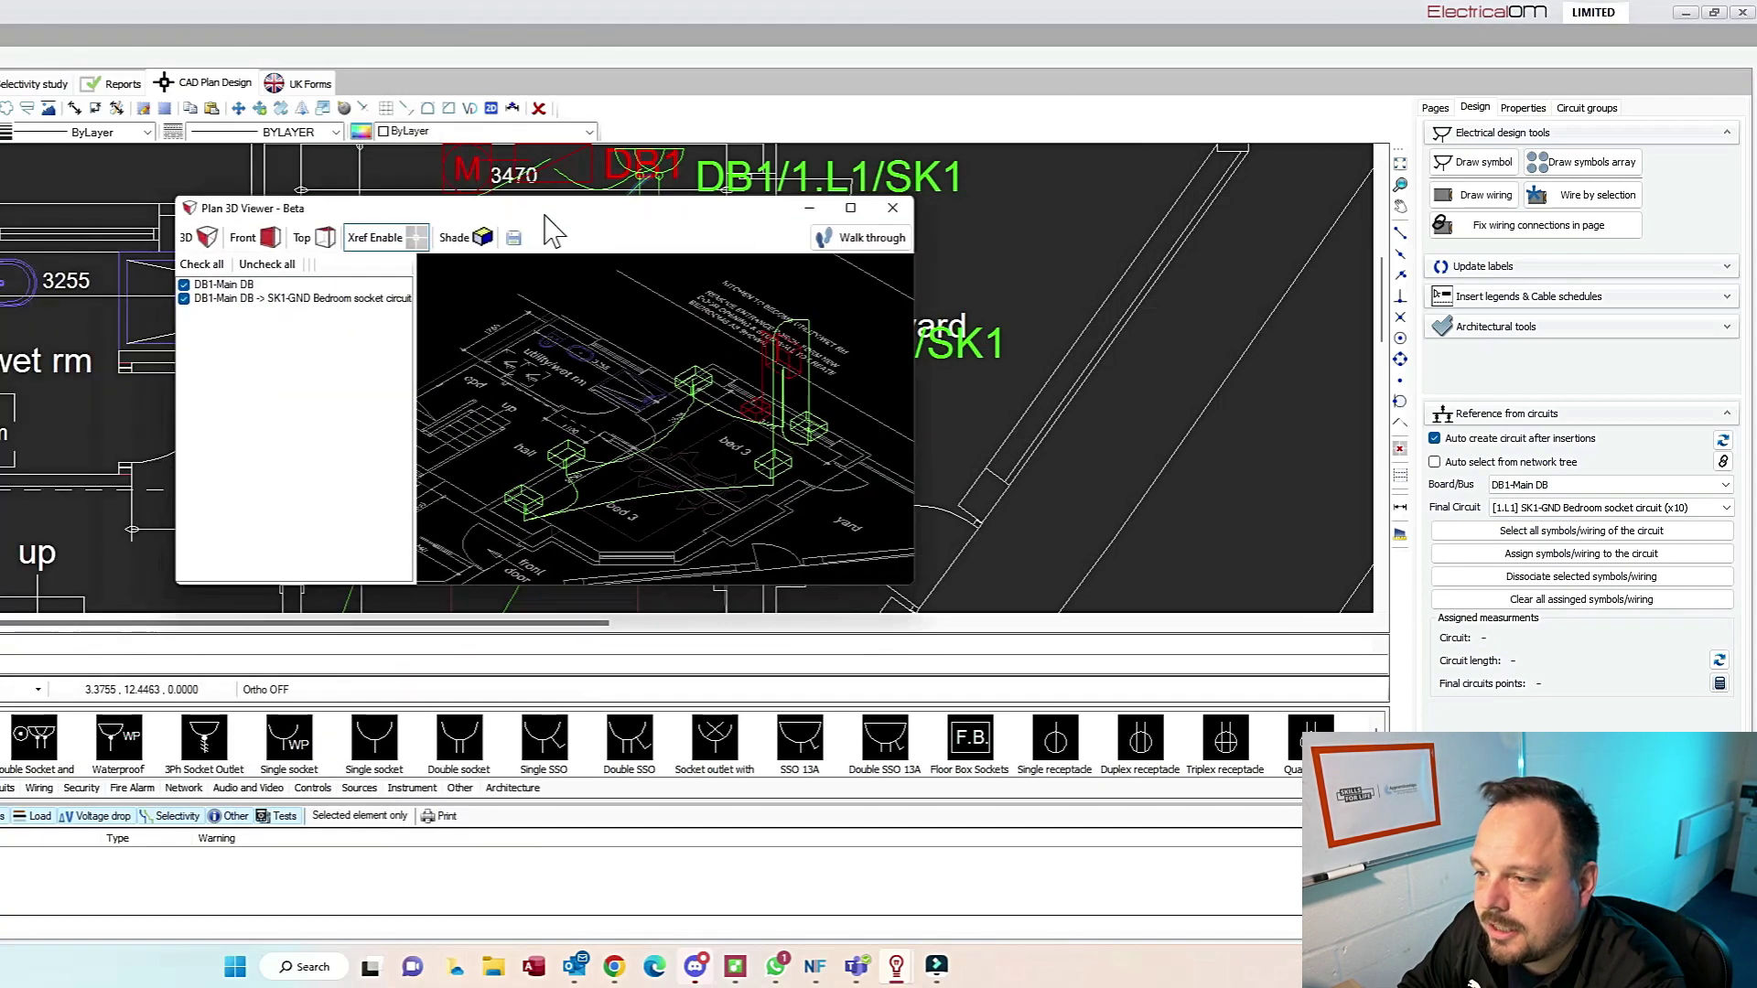
Step: Check the wiring in the 3D viewer, close it, and edit the elevation of the remaining wires between the SK1 sockets and the Main DB
{"action": "left_click_drag", "start_coordinate": [870, 382], "coordinate": [746, 330]}
{"action": "left_click", "coordinate": [892, 208]}
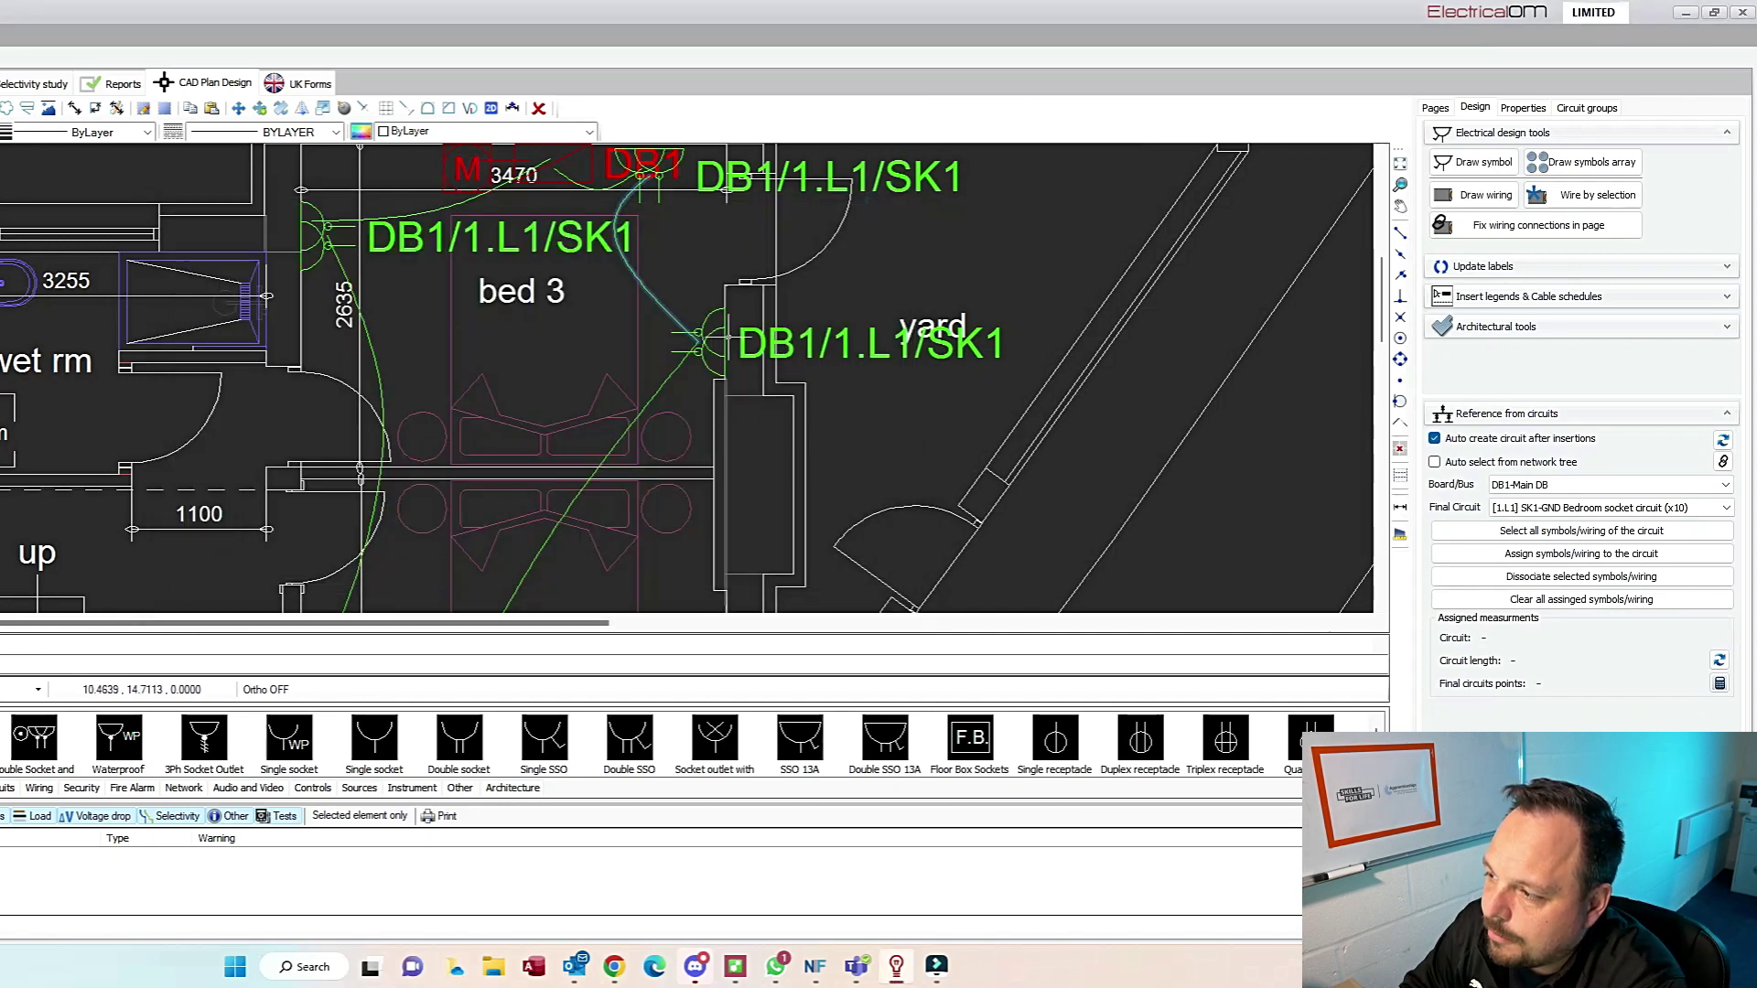
{"action": "scroll", "coordinate": [654, 398], "scroll_direction": "down", "scroll_amount": 3}
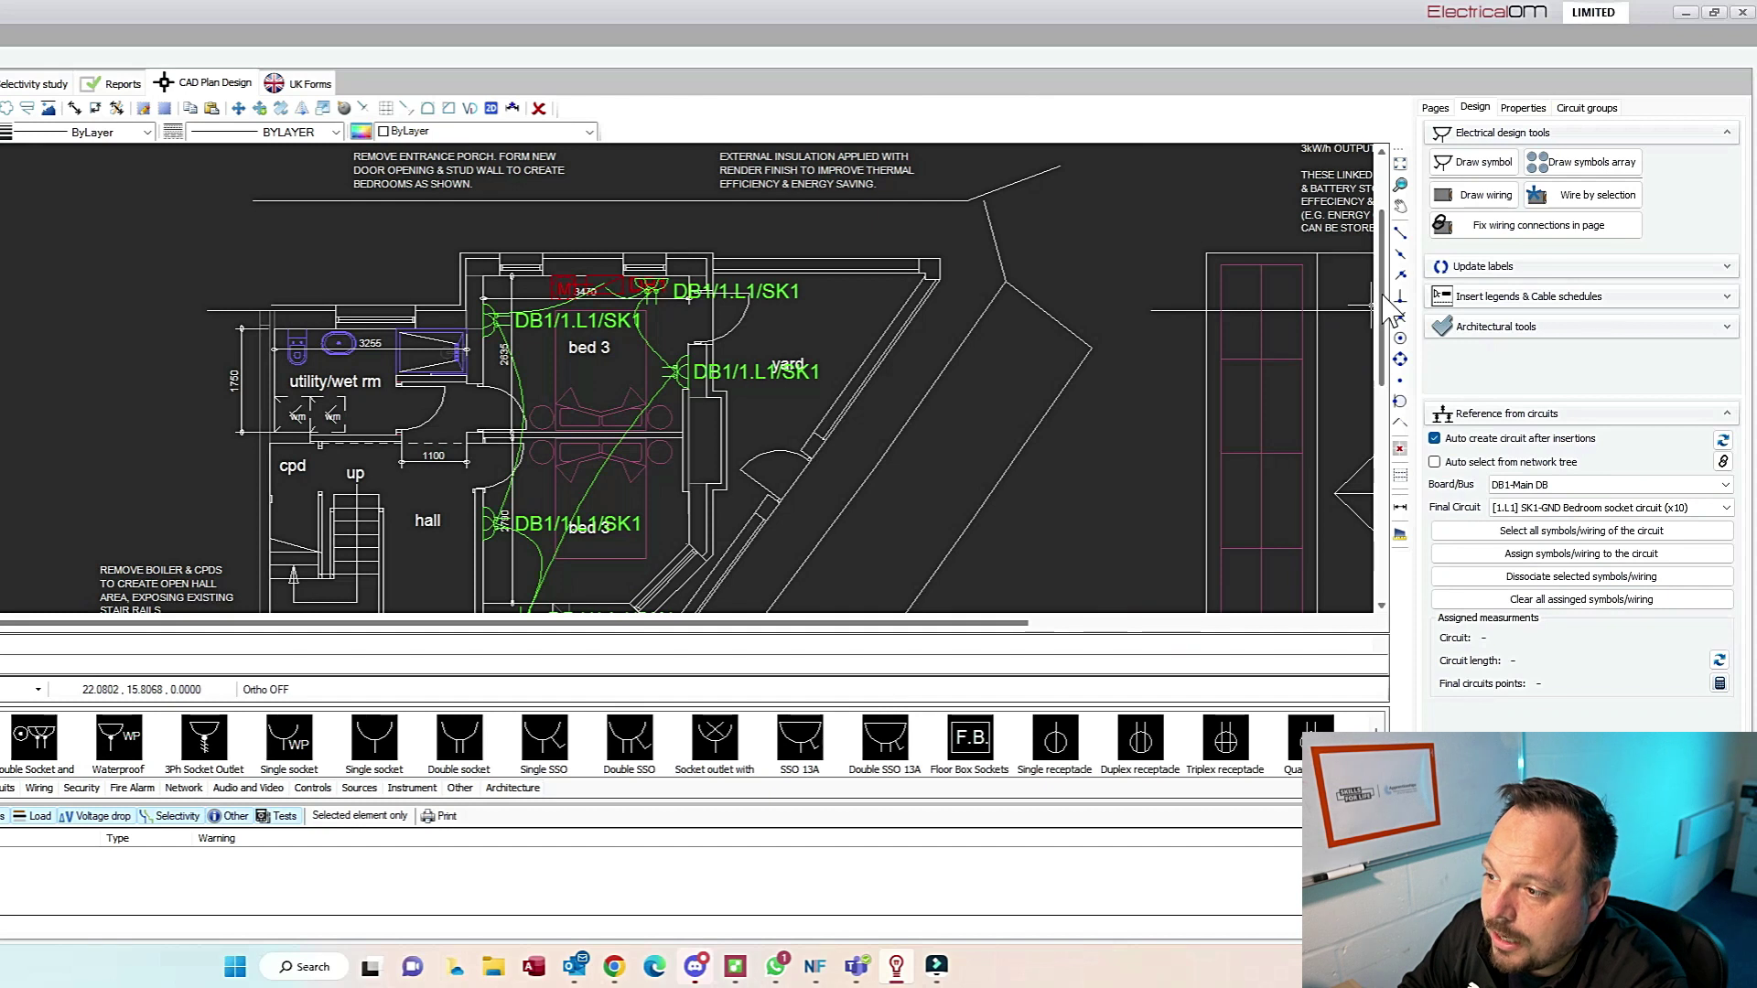
{"action": "left_click_drag", "start_coordinate": [1382, 312], "coordinate": [1381, 344]}
{"action": "left_click", "coordinate": [600, 379]}
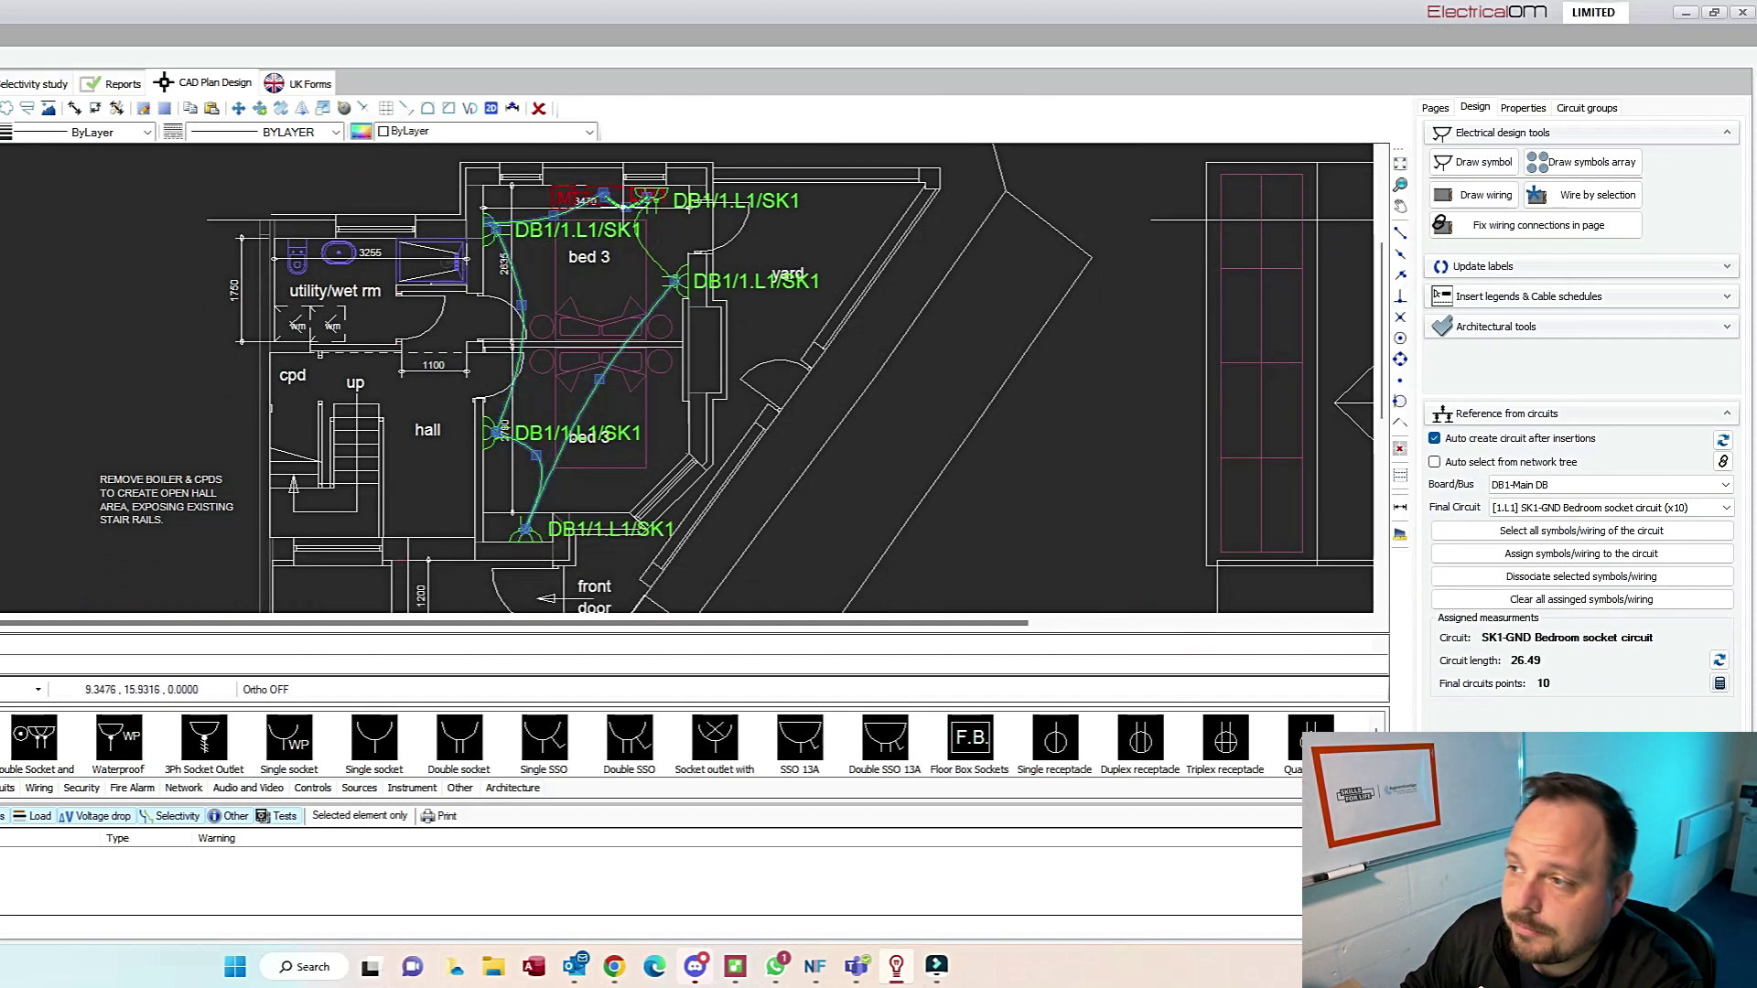
{"action": "right_click", "coordinate": [599, 378]}
{"action": "left_click", "coordinate": [677, 634]}
{"action": "left_click", "coordinate": [521, 354]}
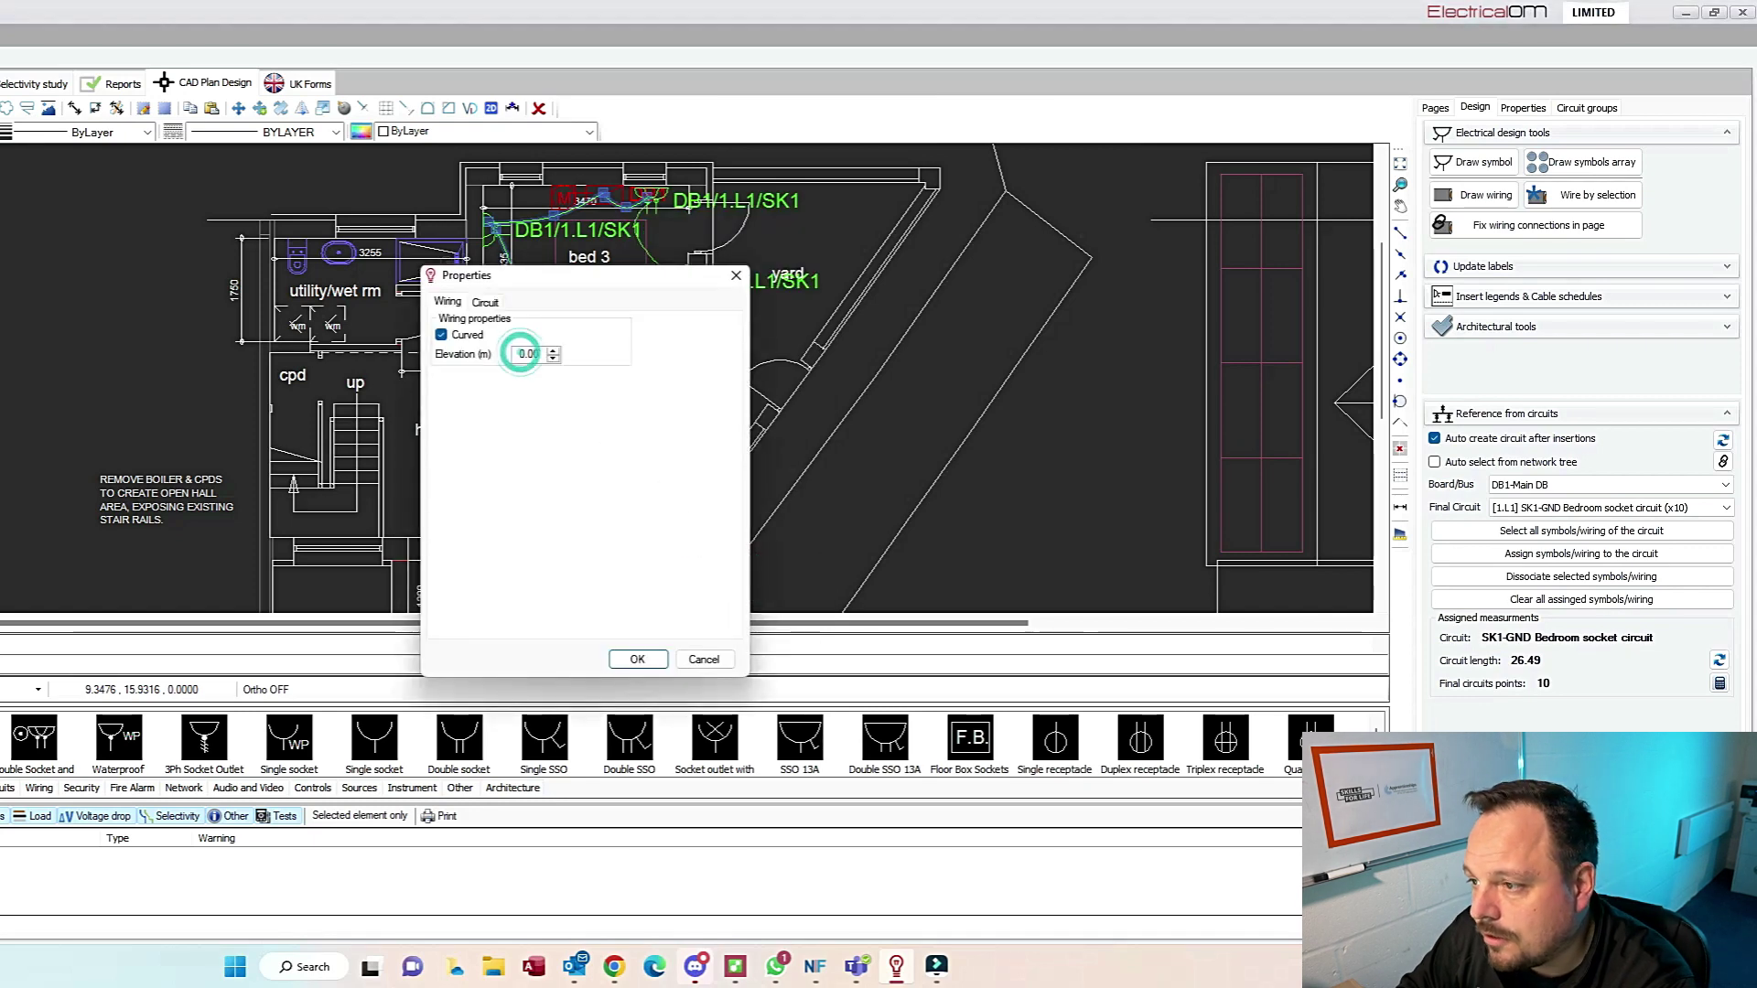
{"action": "left_click", "coordinate": [637, 659]}
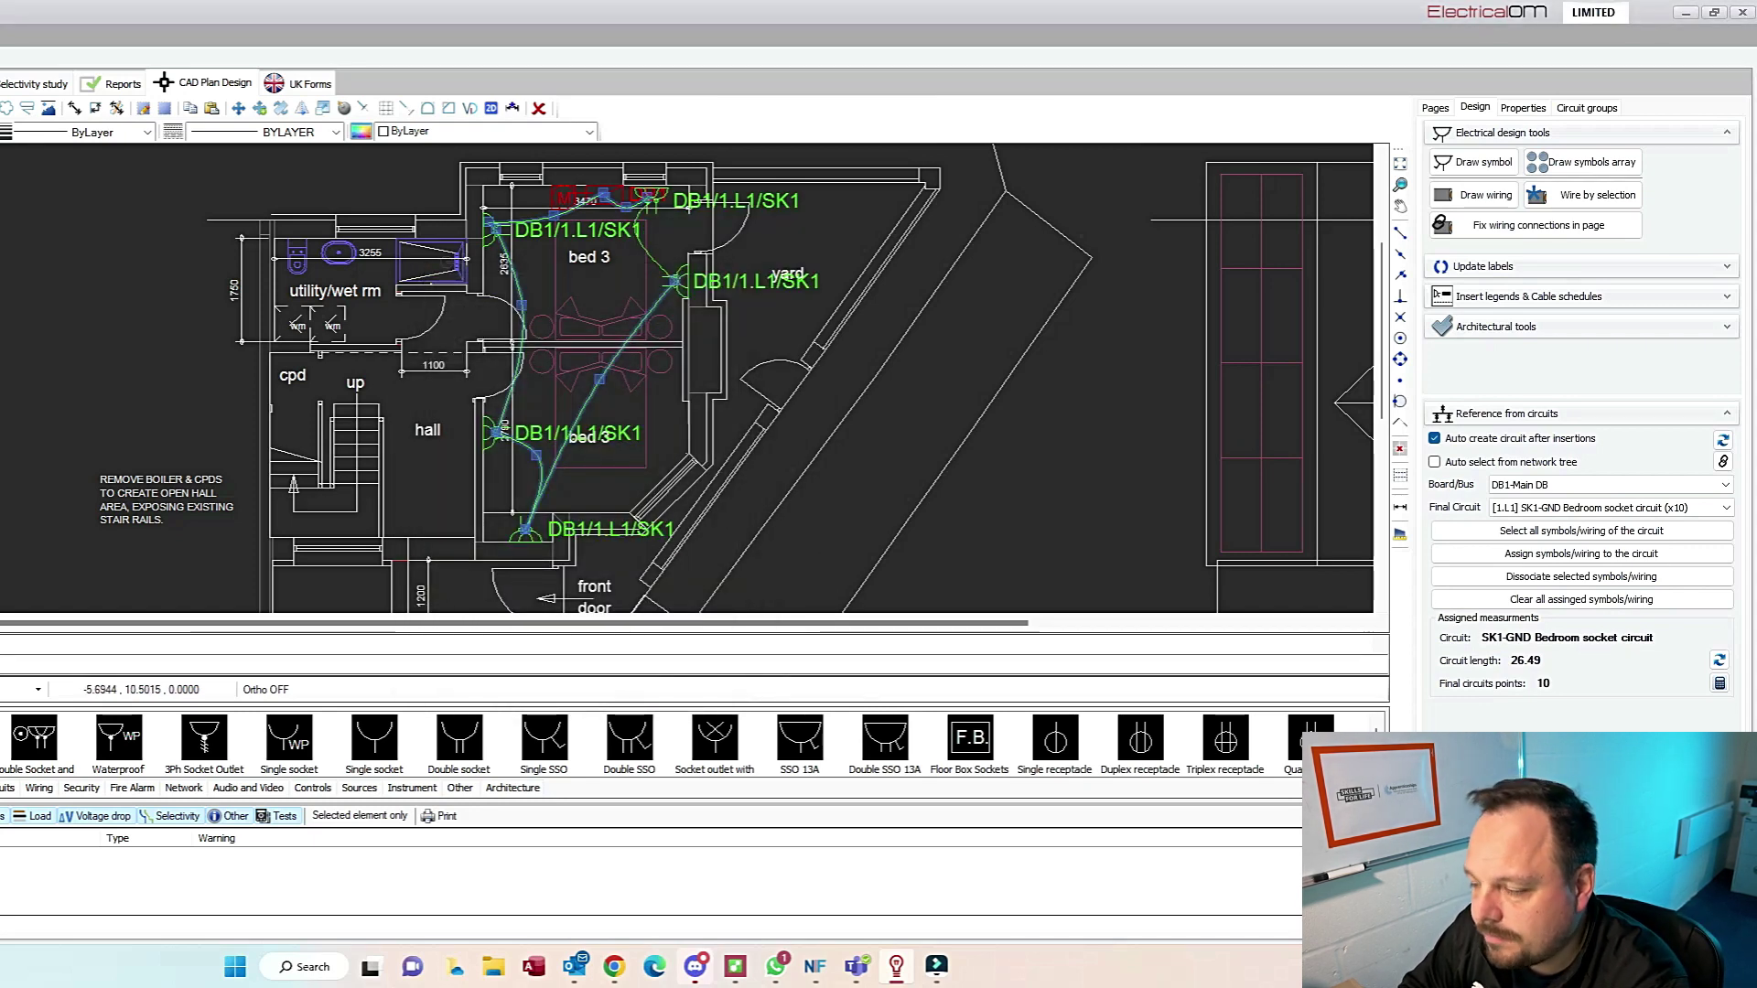
{"action": "key", "text": "Escape"}
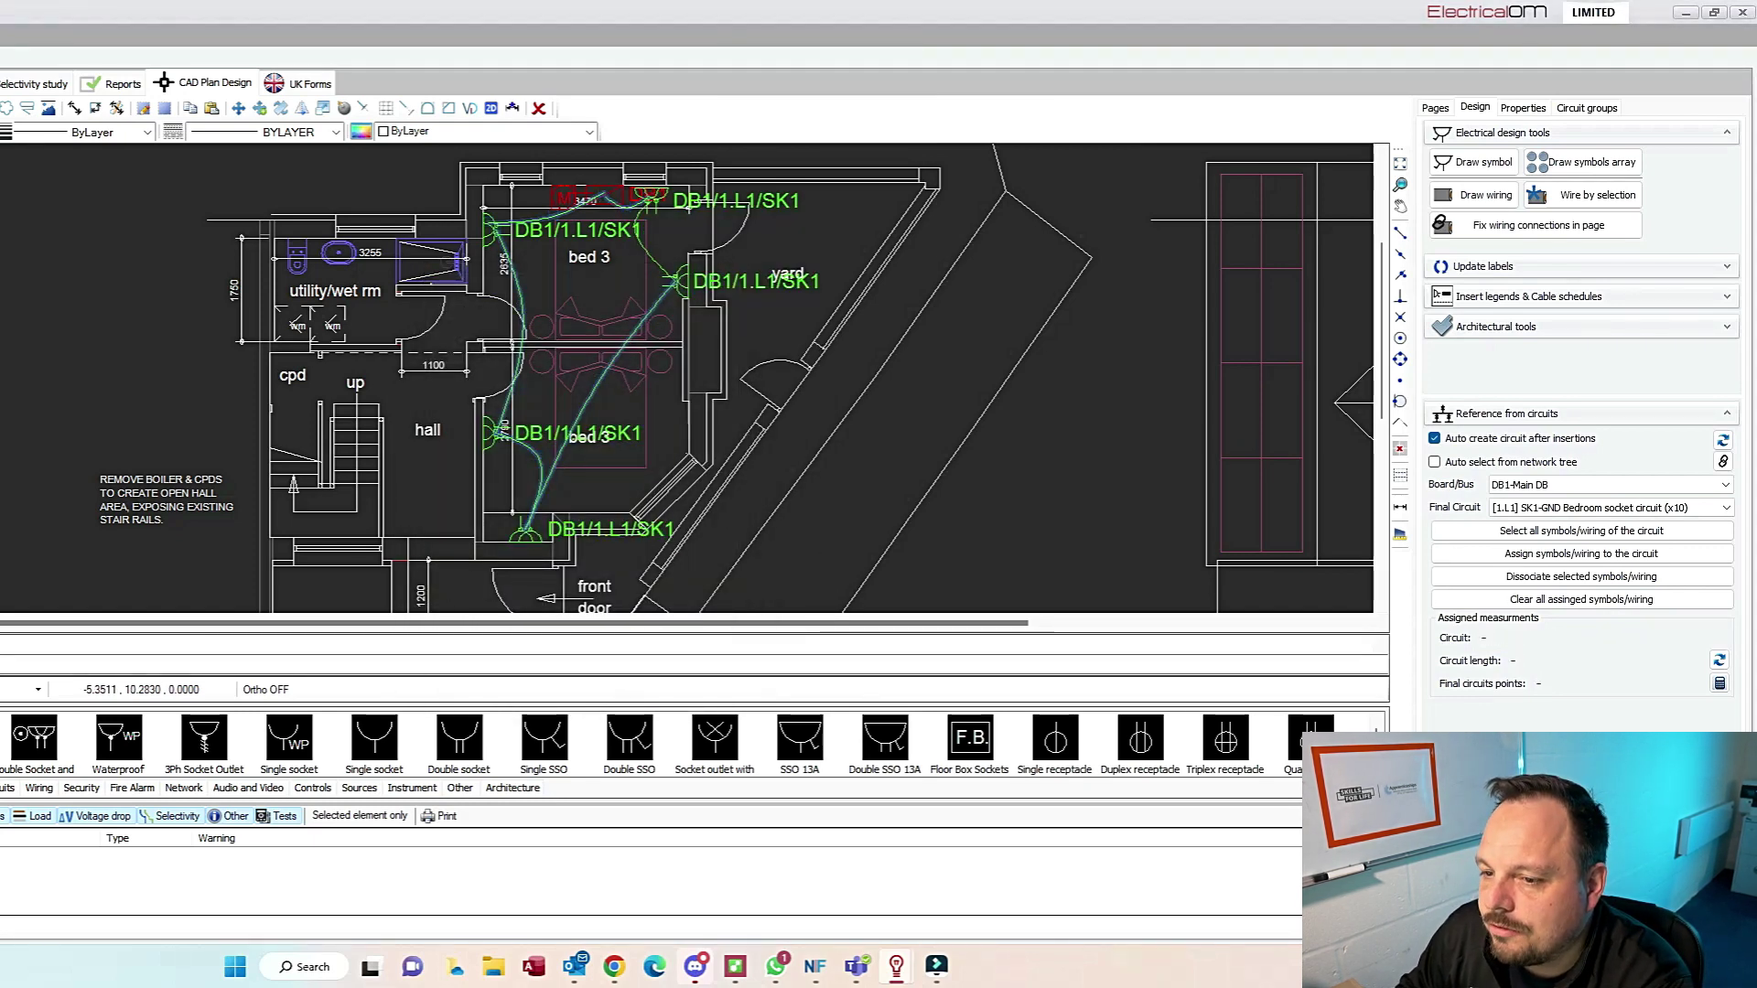
Step: Place four double sockets with USB along both sides of the wall between the two bedrooms, two on each side
{"action": "left_click_drag", "start_coordinate": [986, 501], "coordinate": [1131, 619]}
{"action": "left_click_drag", "start_coordinate": [970, 439], "coordinate": [870, 347]}
{"action": "left_click", "coordinate": [1109, 123]}
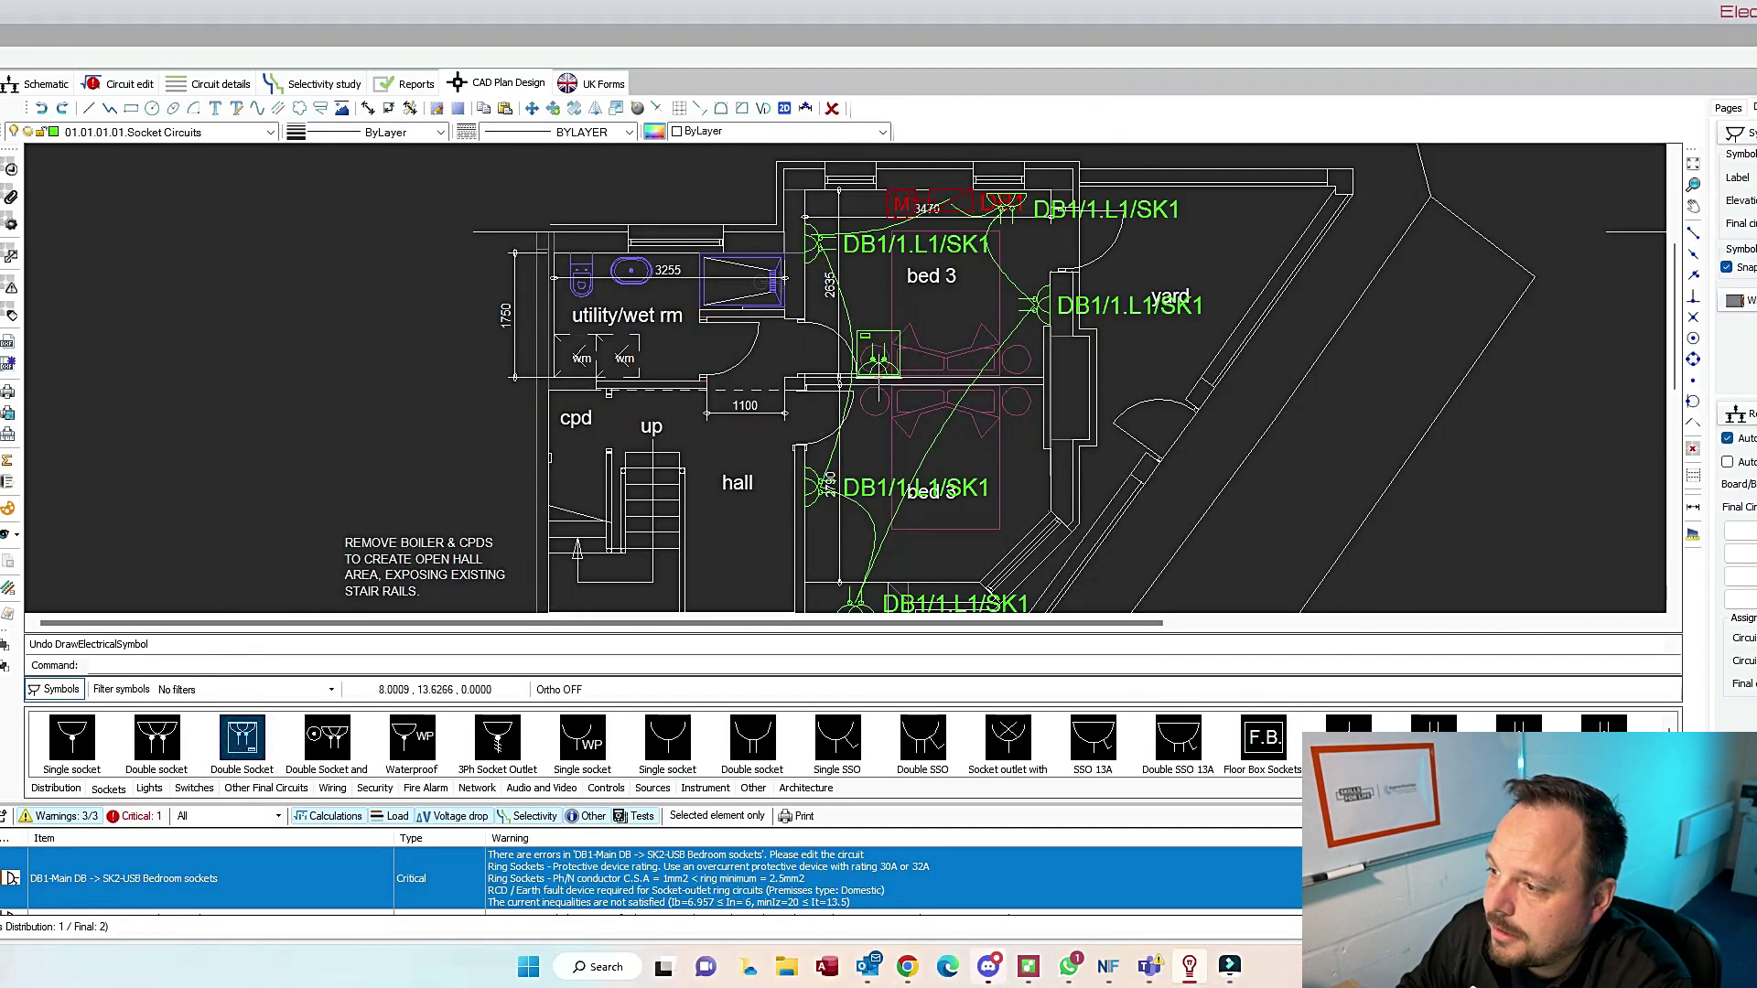
{"action": "left_click", "coordinate": [876, 391]}
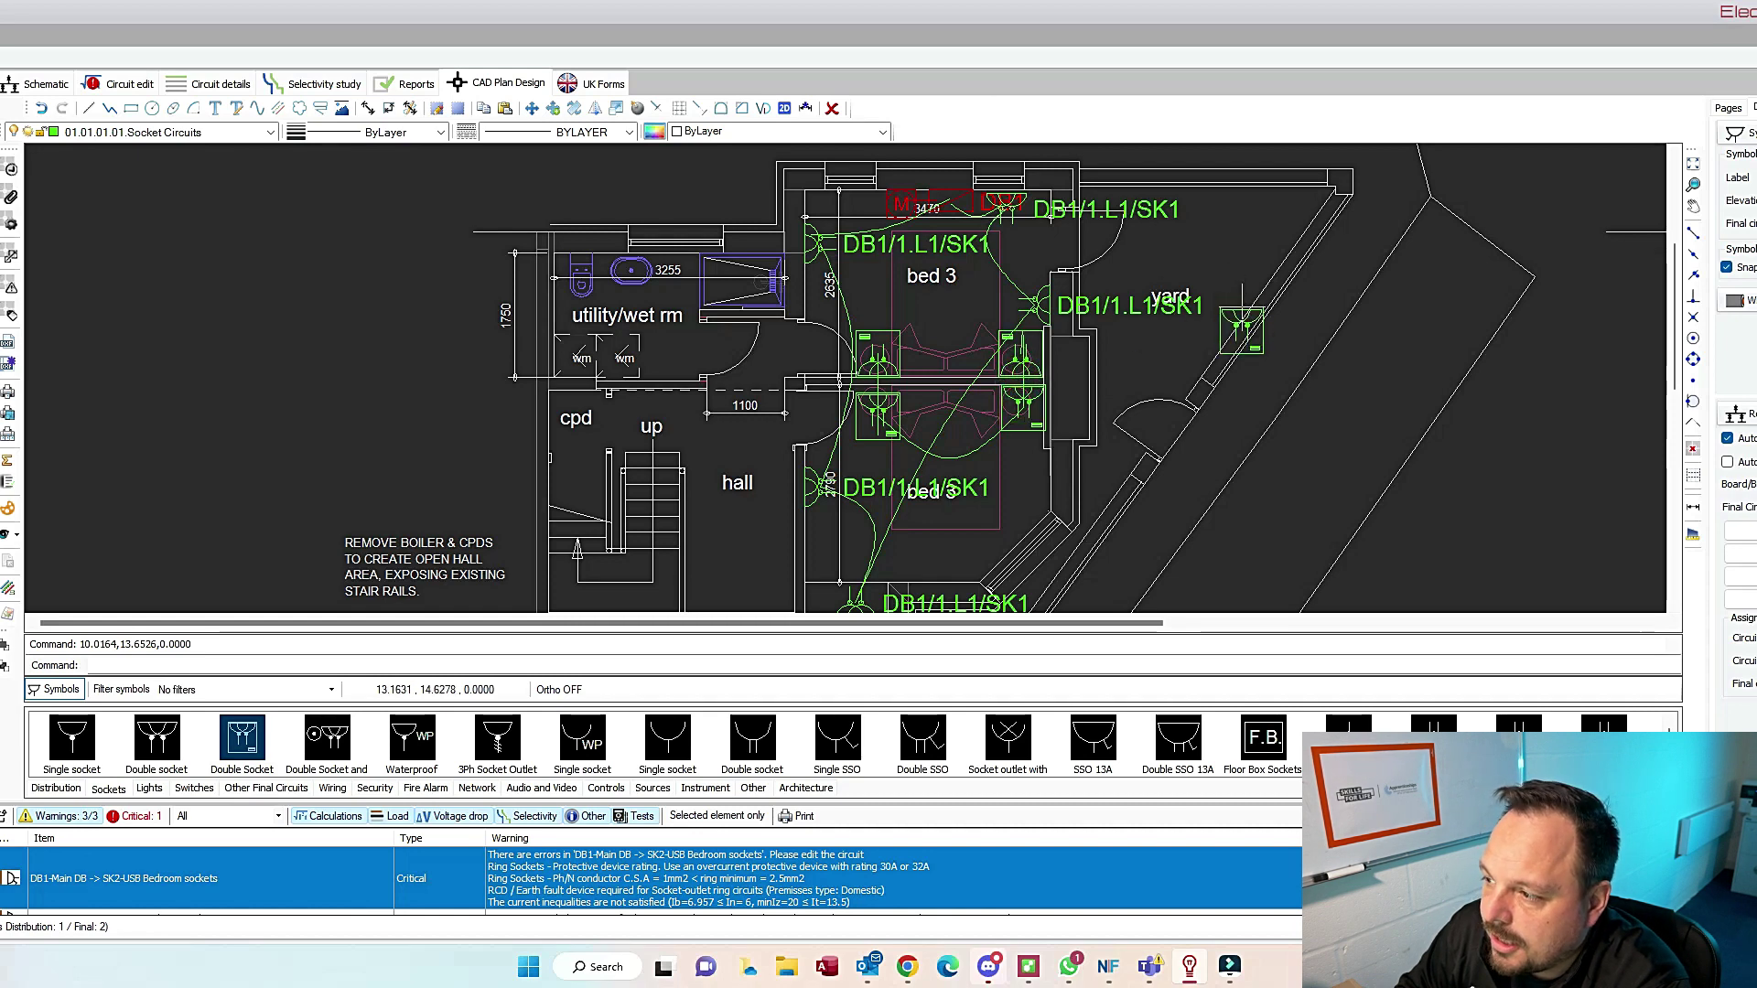
{"action": "key", "text": "Escape"}
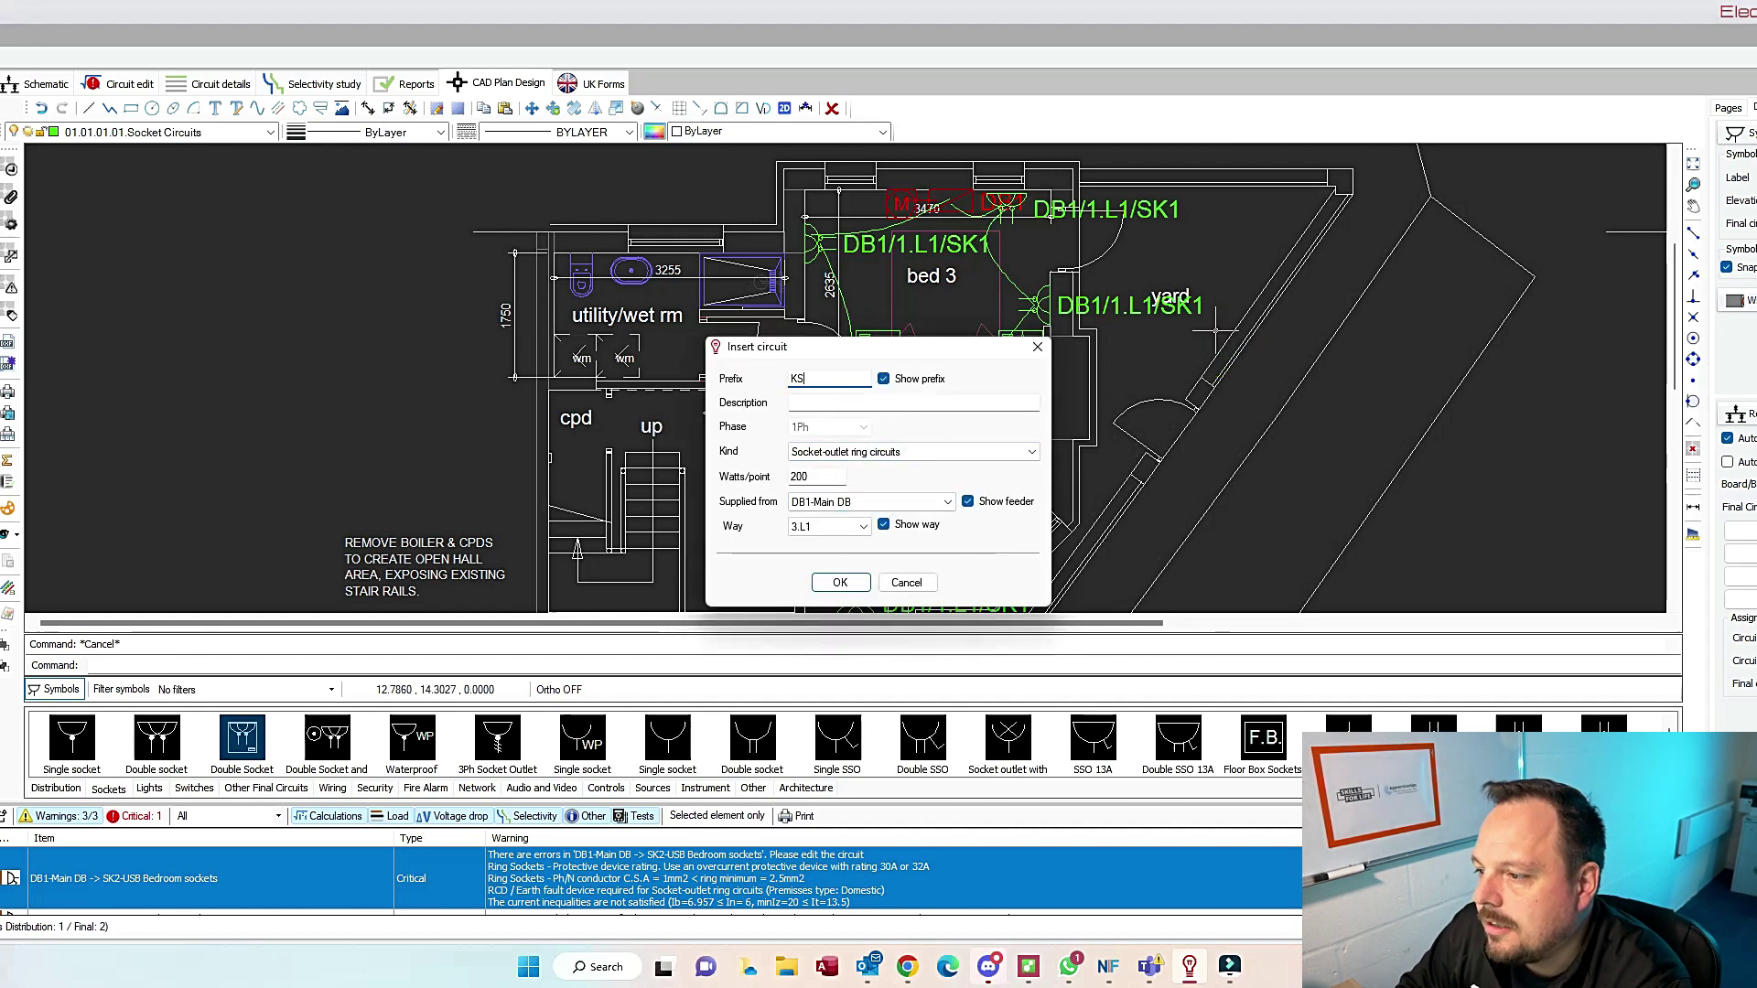
Step: Insert a Socket-outlet radial circuit for the USB sockets with prefix SK2, supplied from DB1-Main DB on way 3.L1
{"action": "key", "text": "BackSpace"}
{"action": "key", "text": "BackSpace"}
{"action": "type", "text": "S"}
{"action": "left_click", "coordinate": [851, 451]}
{"action": "left_click", "coordinate": [961, 481]}
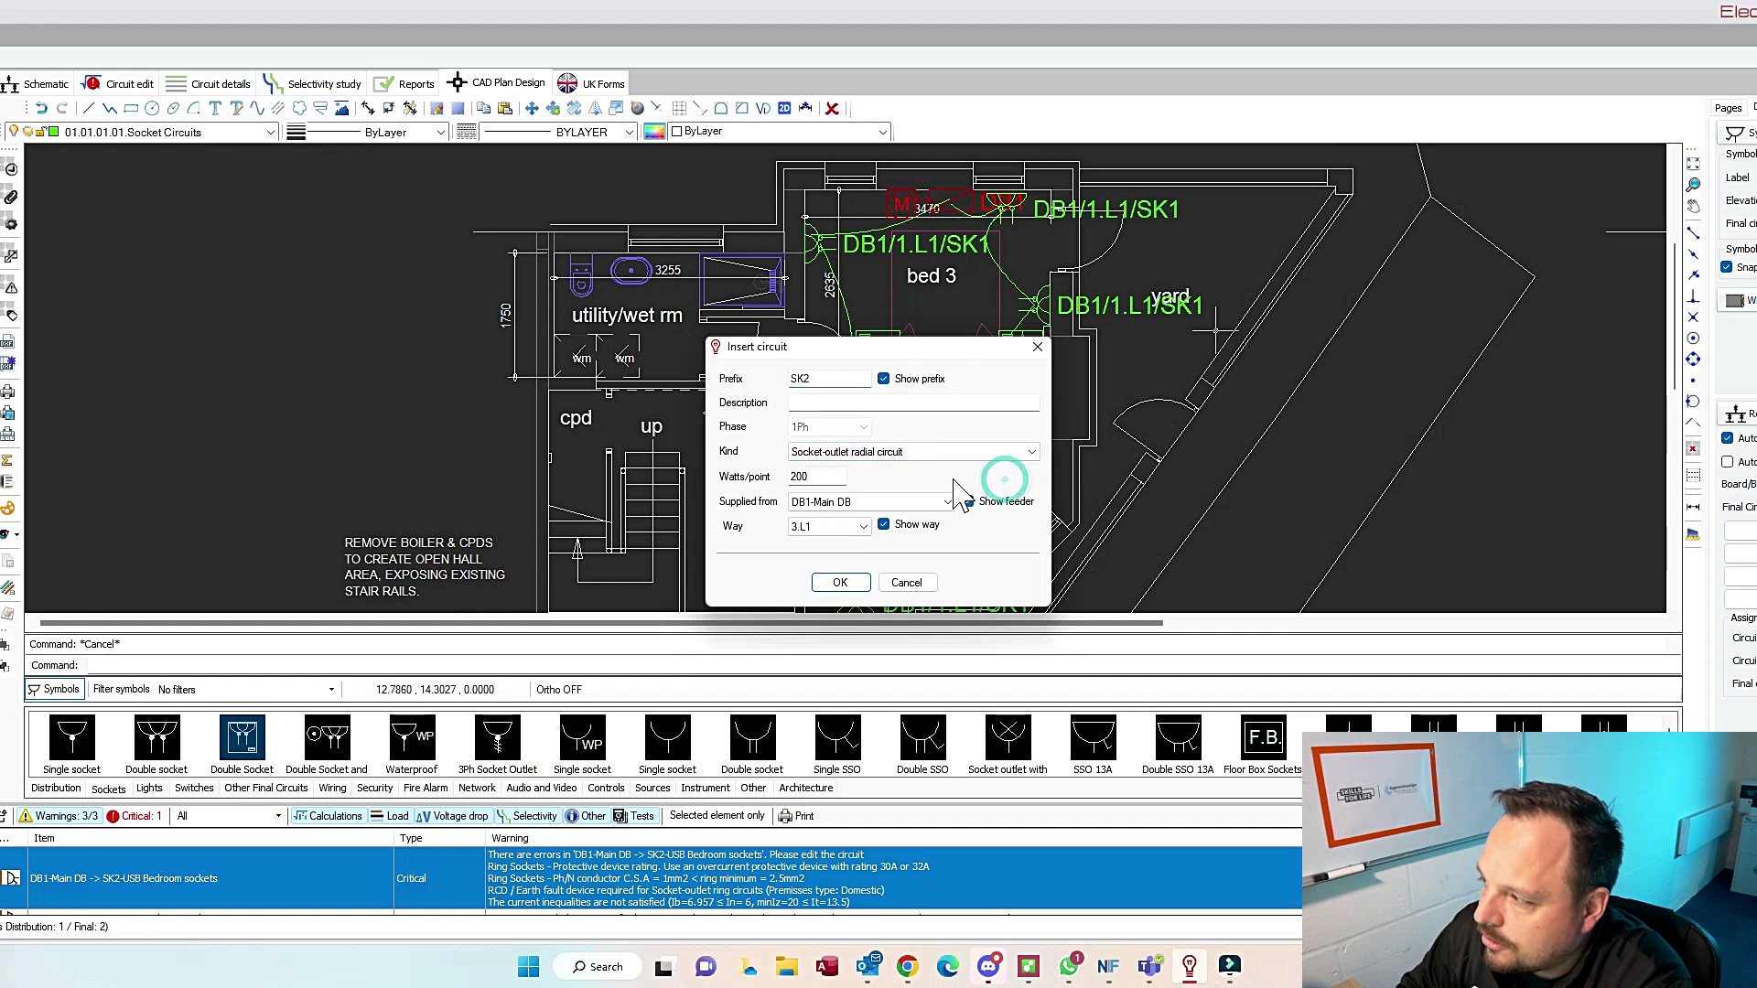
{"action": "left_click", "coordinate": [862, 527]}
{"action": "left_click", "coordinate": [857, 528]}
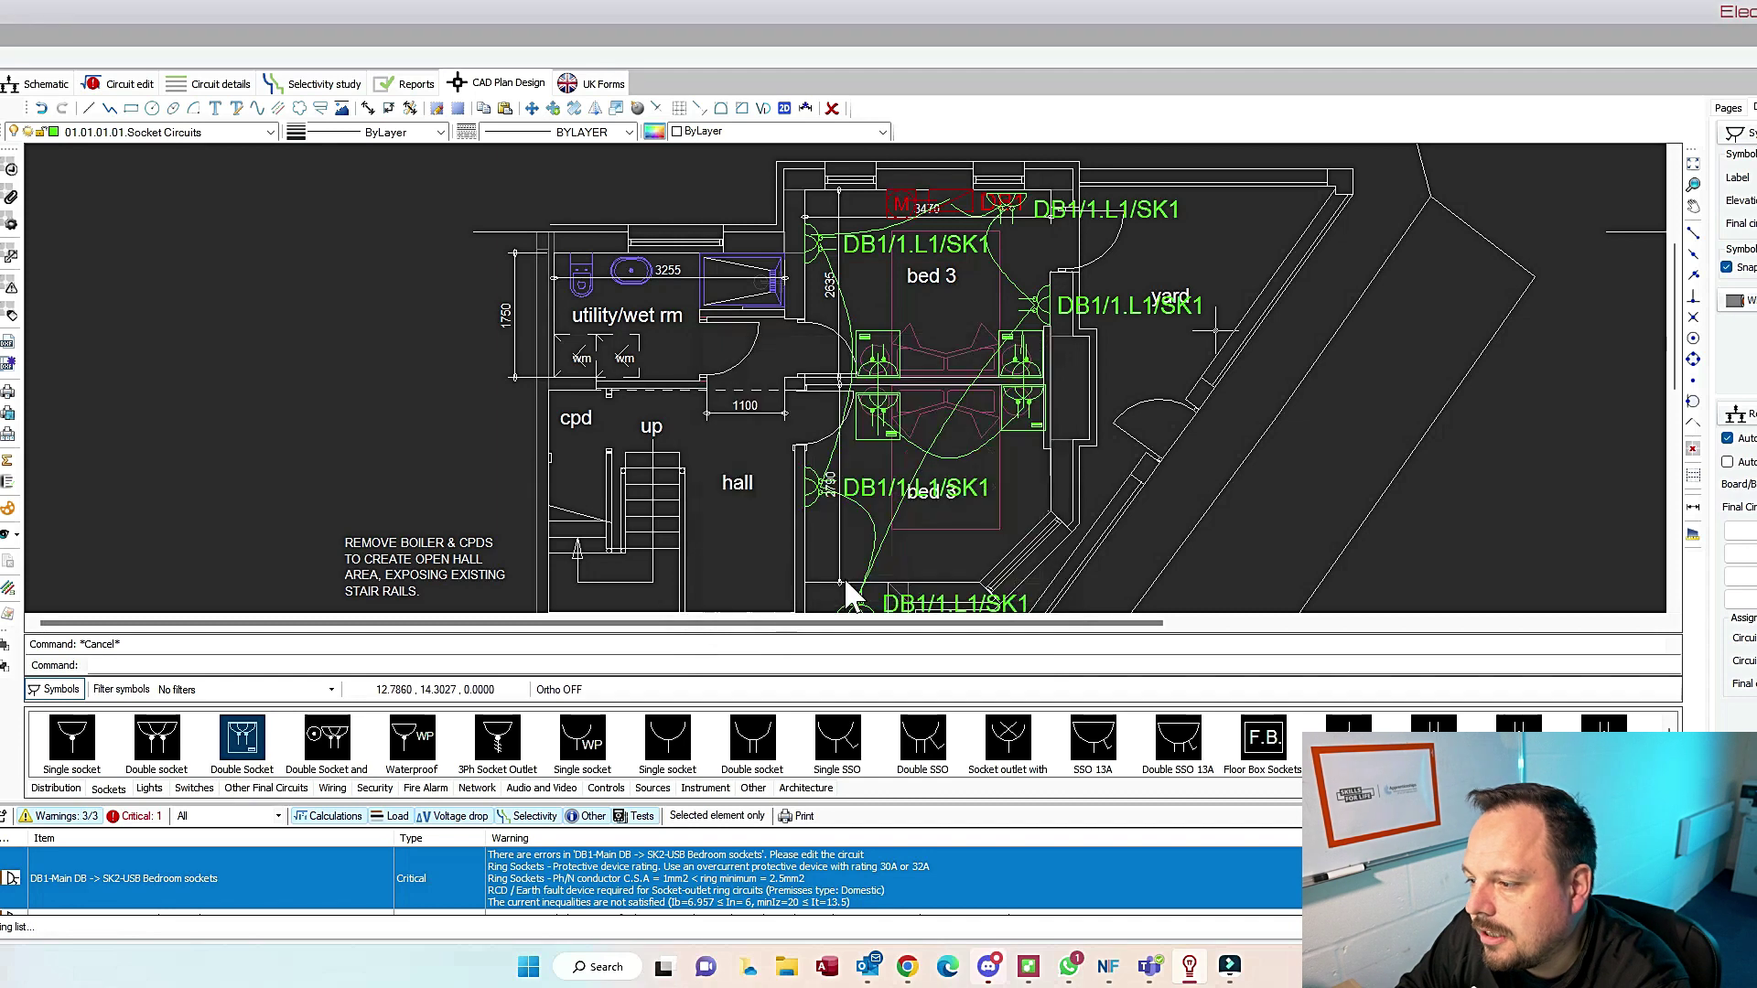
Step: Delete the earlier SK2-USB Bedroom sockets circuit from the Main DB
{"action": "right_click", "coordinate": [0, 169]}
{"action": "left_click", "coordinate": [30, 357]}
{"action": "left_click", "coordinate": [849, 540]}
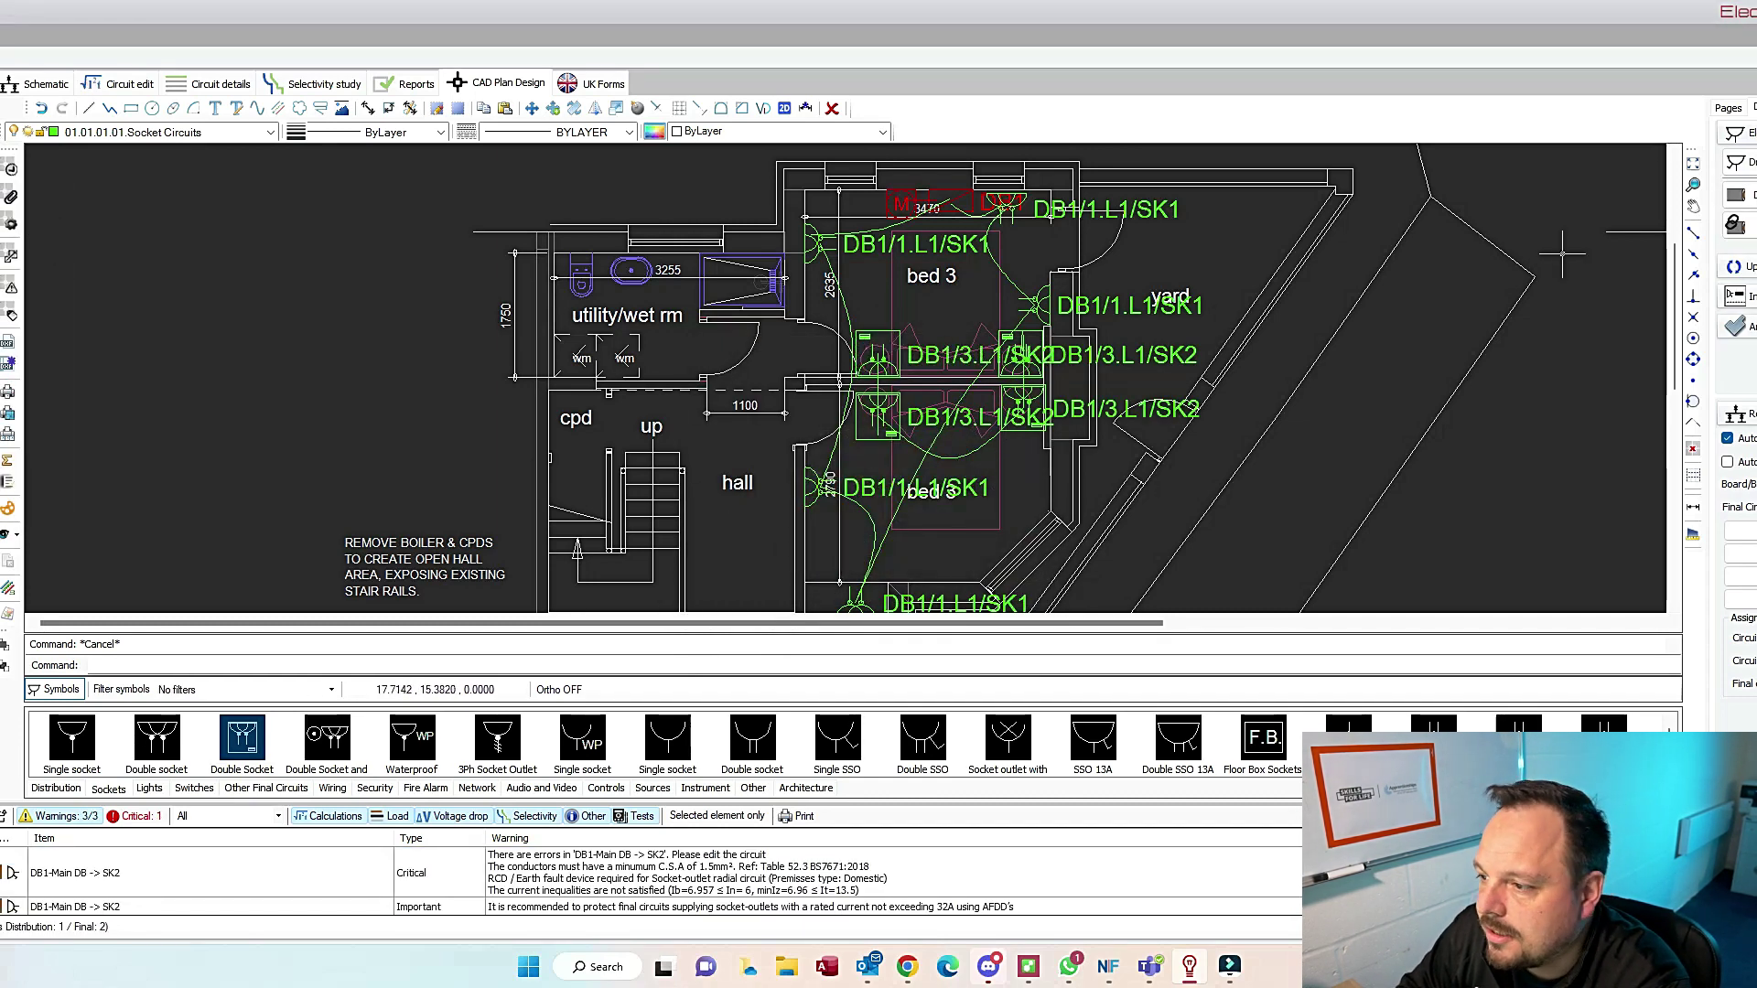
{"action": "left_click", "coordinate": [1693, 232]}
{"action": "left_click", "coordinate": [880, 348]}
{"action": "key", "text": "Escape"}
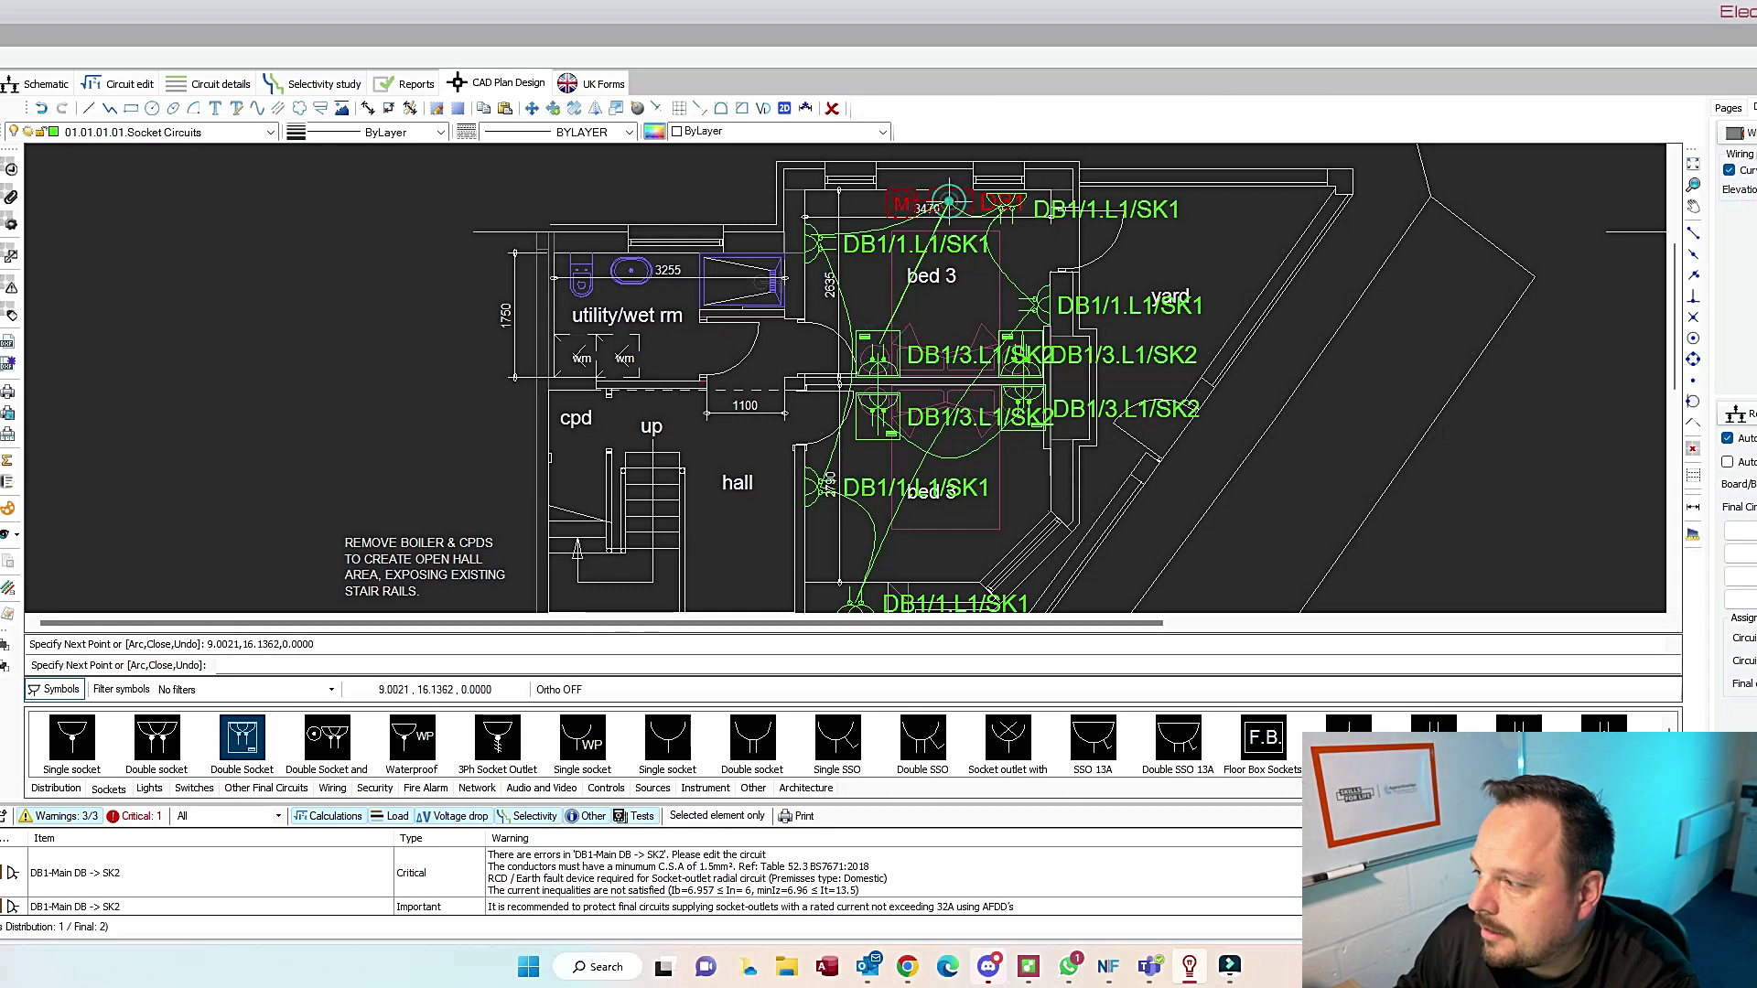
{"action": "scroll", "coordinate": [912, 270], "scroll_direction": "up", "scroll_amount": 2}
{"action": "key", "text": "Escape"}
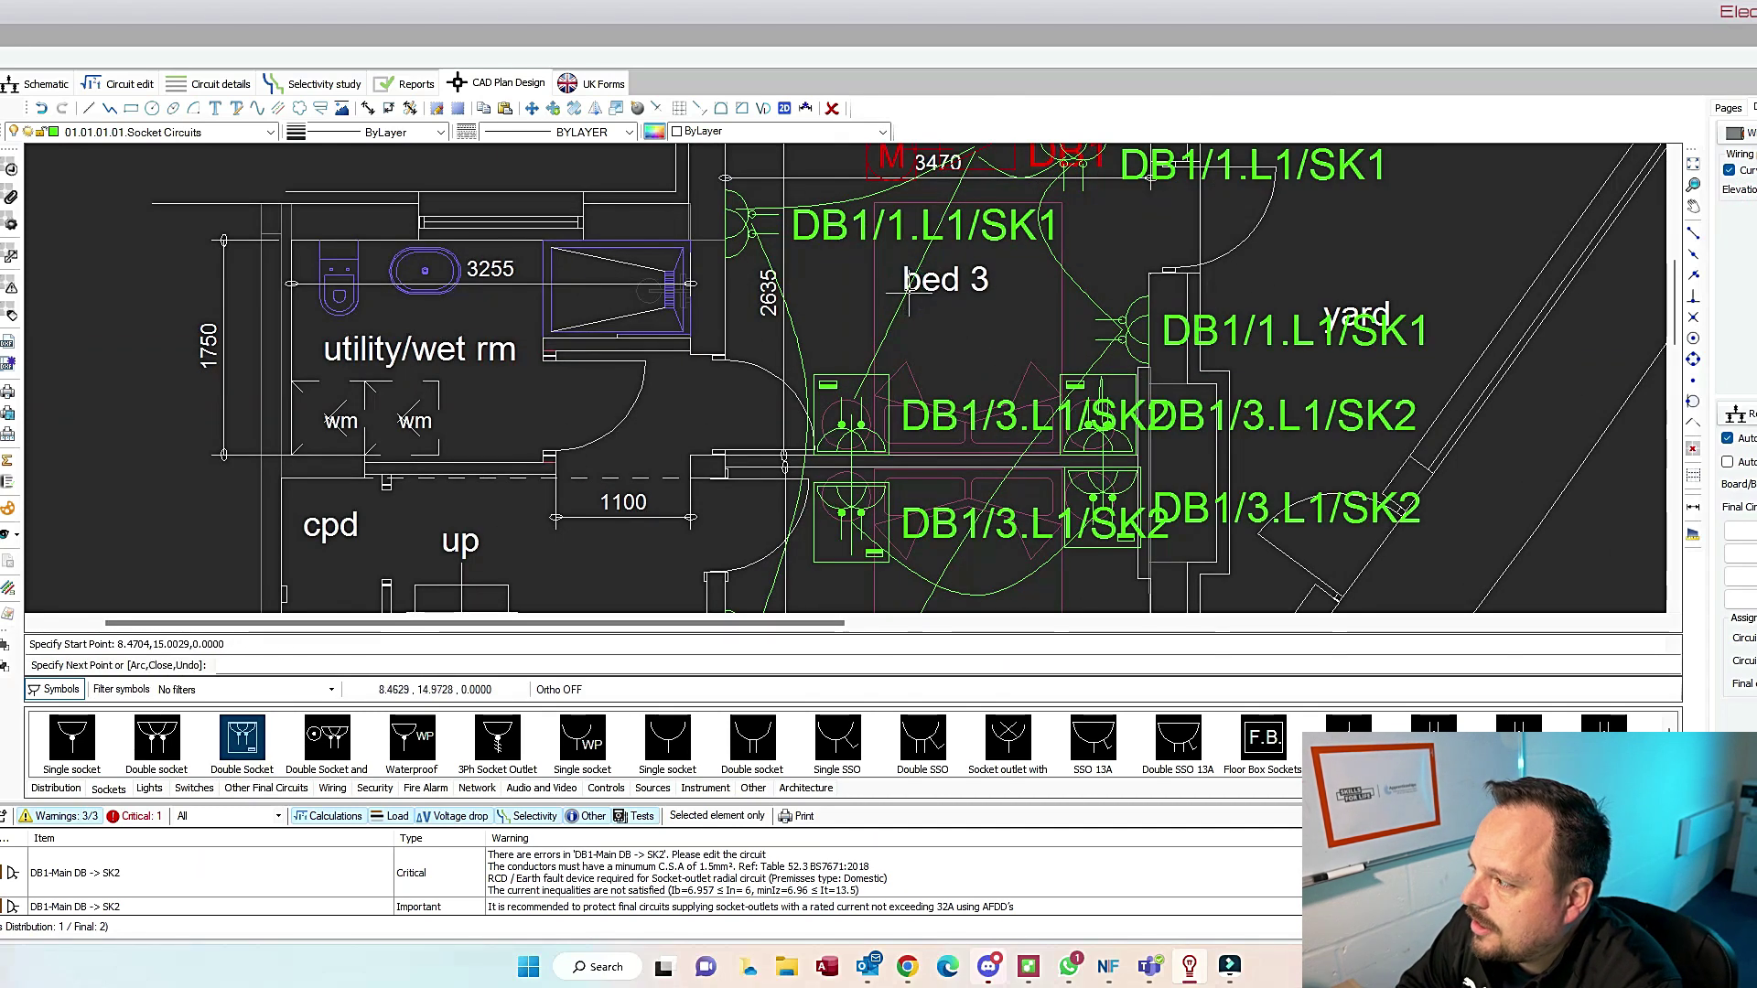
{"action": "left_click", "coordinate": [899, 323]}
{"action": "left_click", "coordinate": [899, 322]}
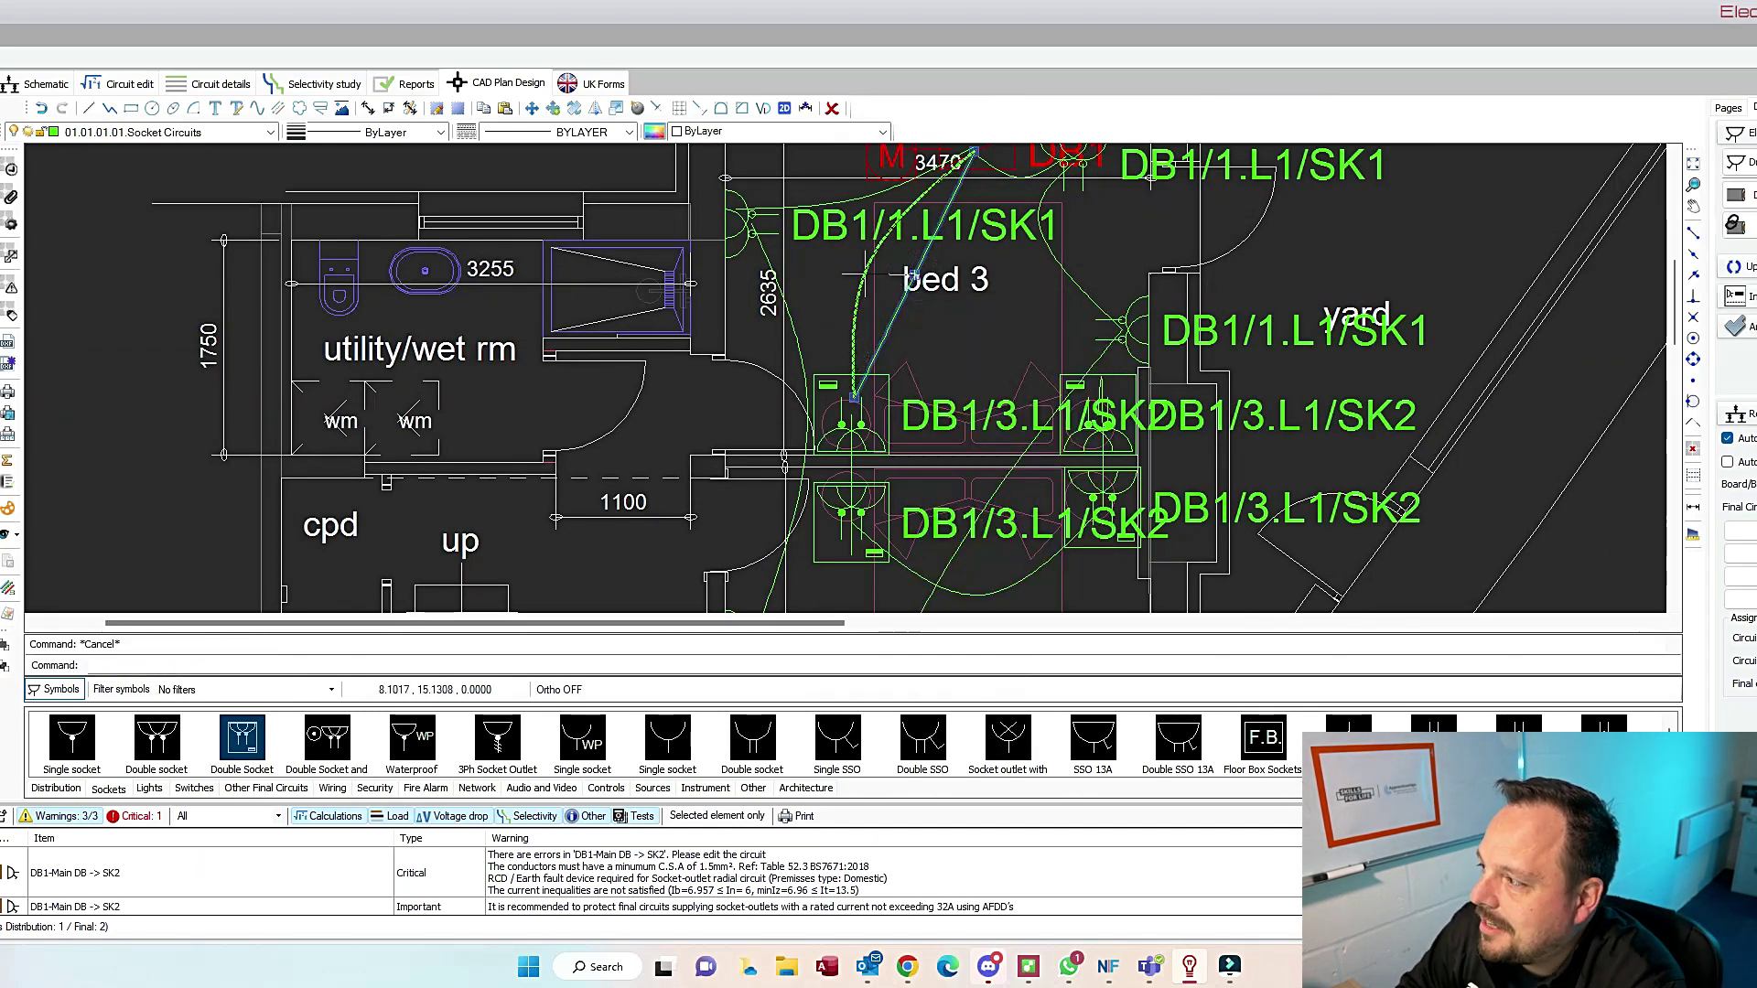
{"action": "left_click", "coordinate": [867, 278]}
{"action": "left_click", "coordinate": [832, 108]}
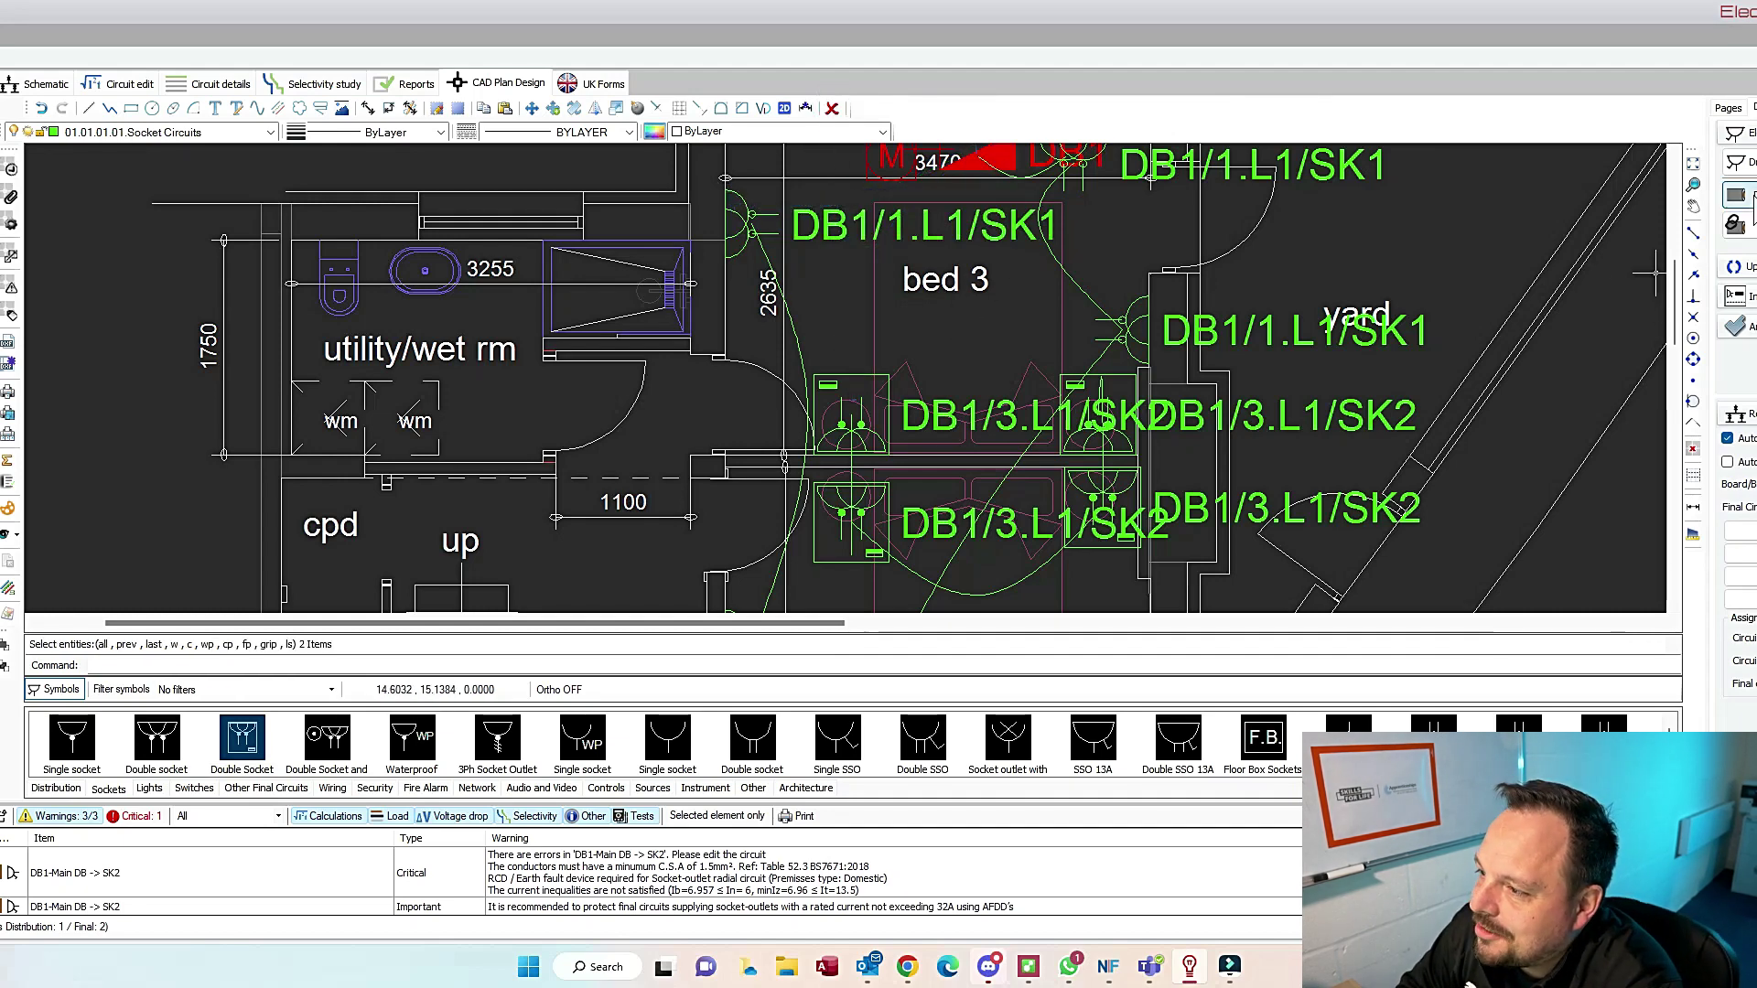
Step: Draw a wire from the Main DB to the hall-side USB socket in bed 3 and bend it towards the hall
{"action": "left_click", "coordinate": [1736, 195]}
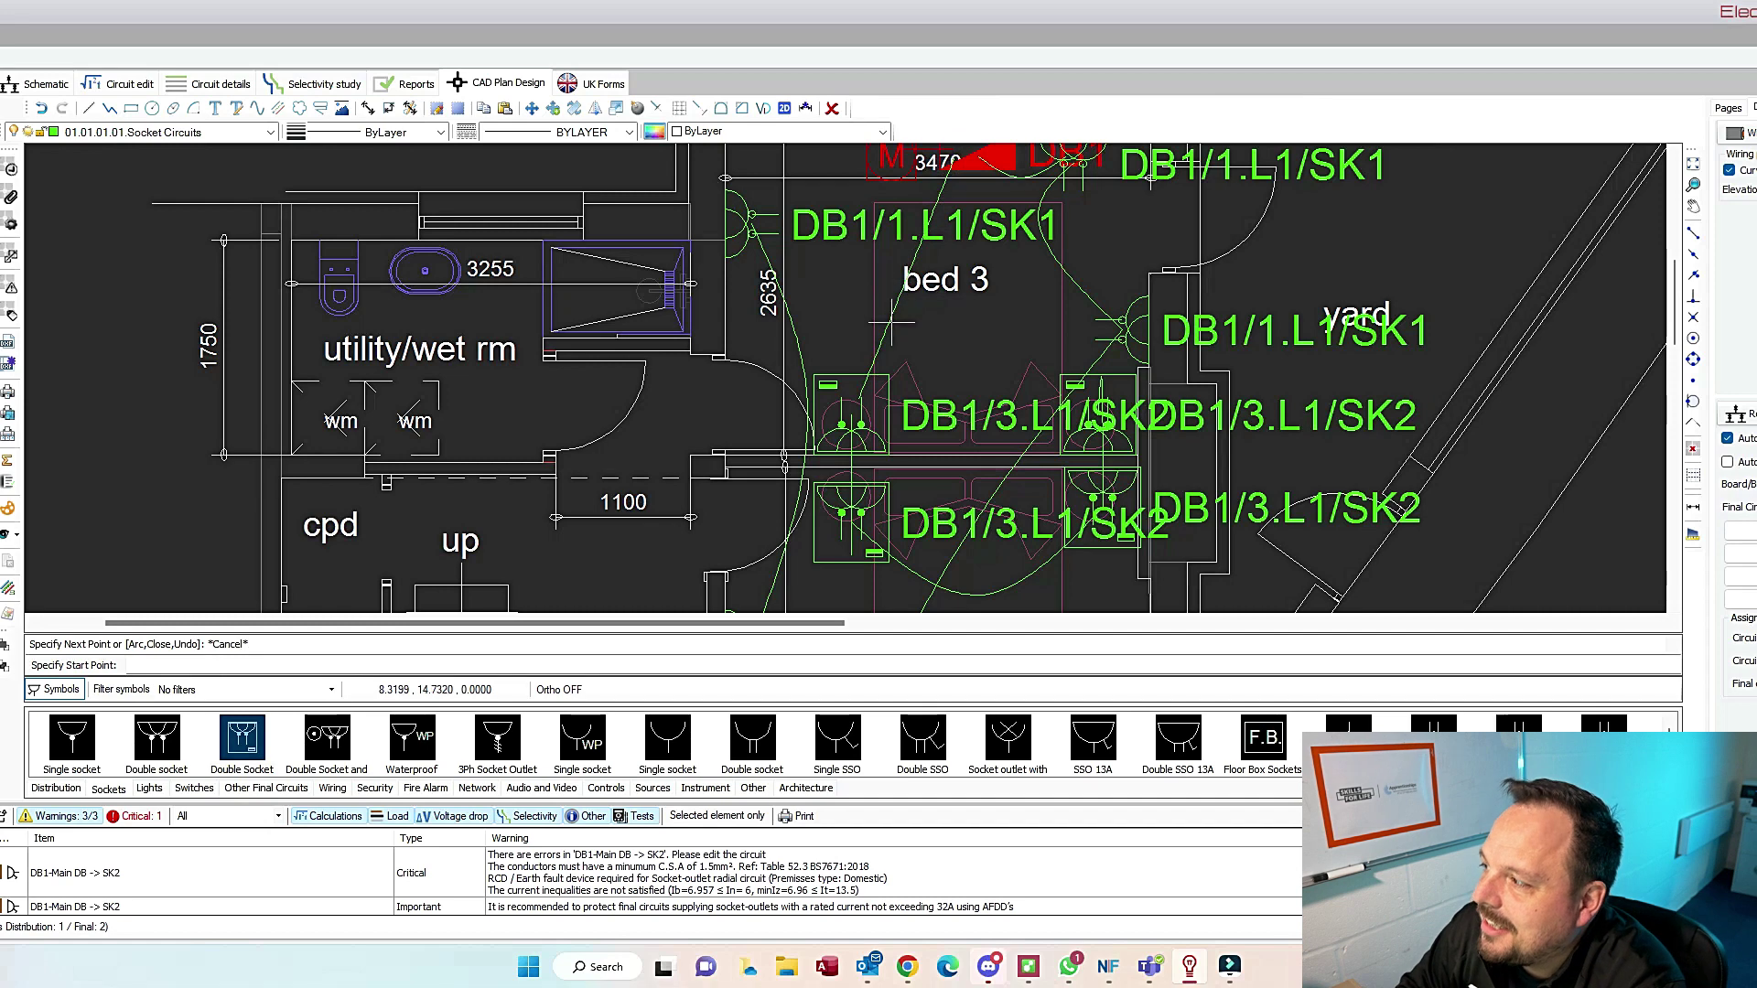
{"action": "left_click", "coordinate": [908, 298]}
{"action": "left_click", "coordinate": [905, 280]}
{"action": "left_click", "coordinate": [864, 263]}
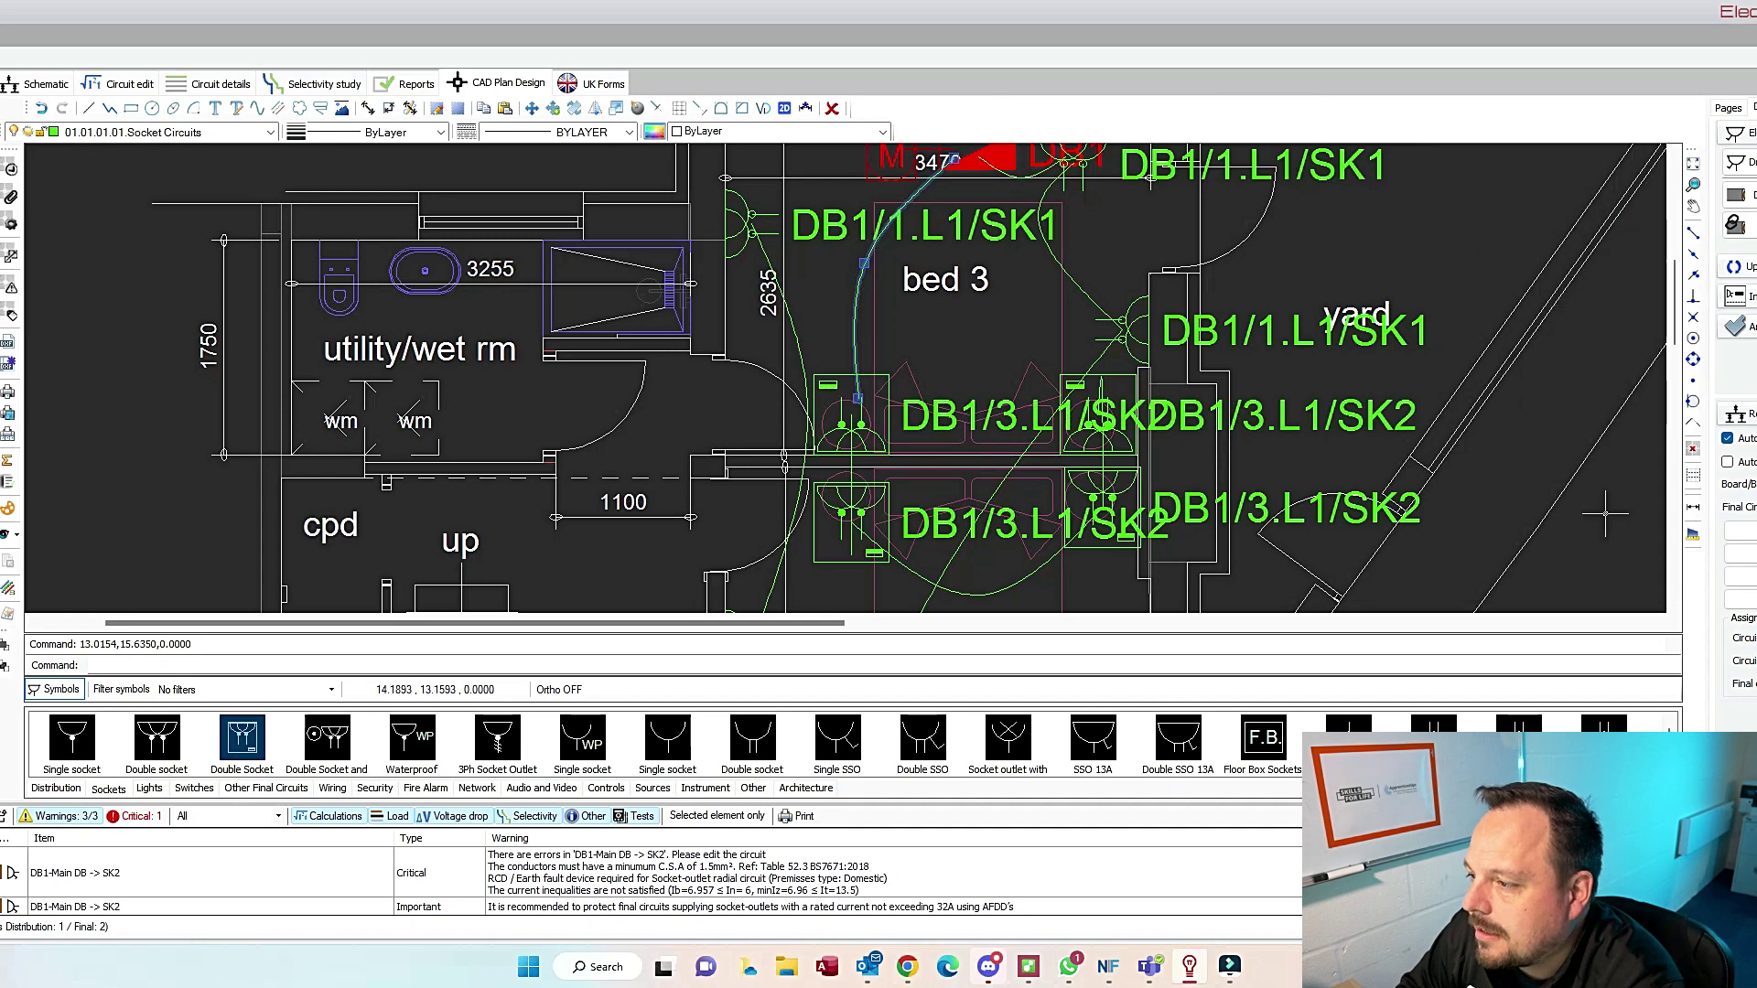
Step: Open the SK2 circuit for editing and enter the description "GND- Bedroom USB Sockets"
{"action": "scroll", "coordinate": [1611, 510], "scroll_direction": "down", "scroll_amount": 1}
{"action": "left_click", "coordinate": [1052, 430]}
{"action": "double_click", "coordinate": [1052, 430]}
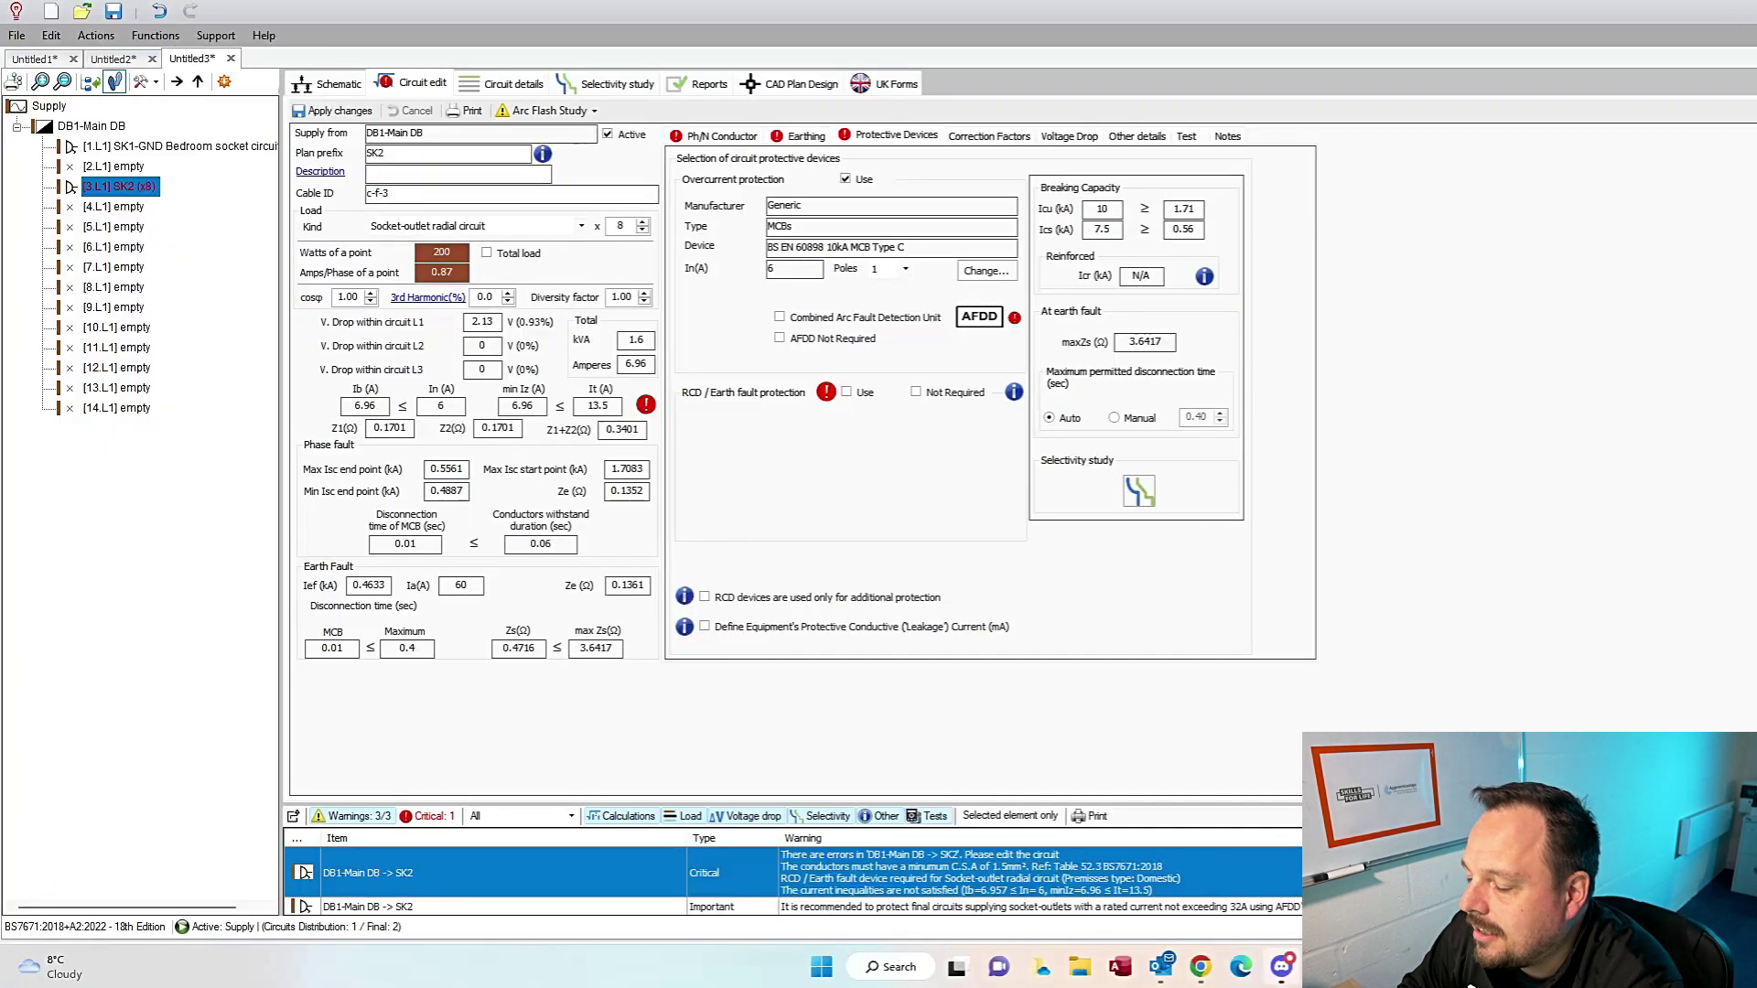
{"action": "type", "text": "GND- Bedroom USB Sockets"}
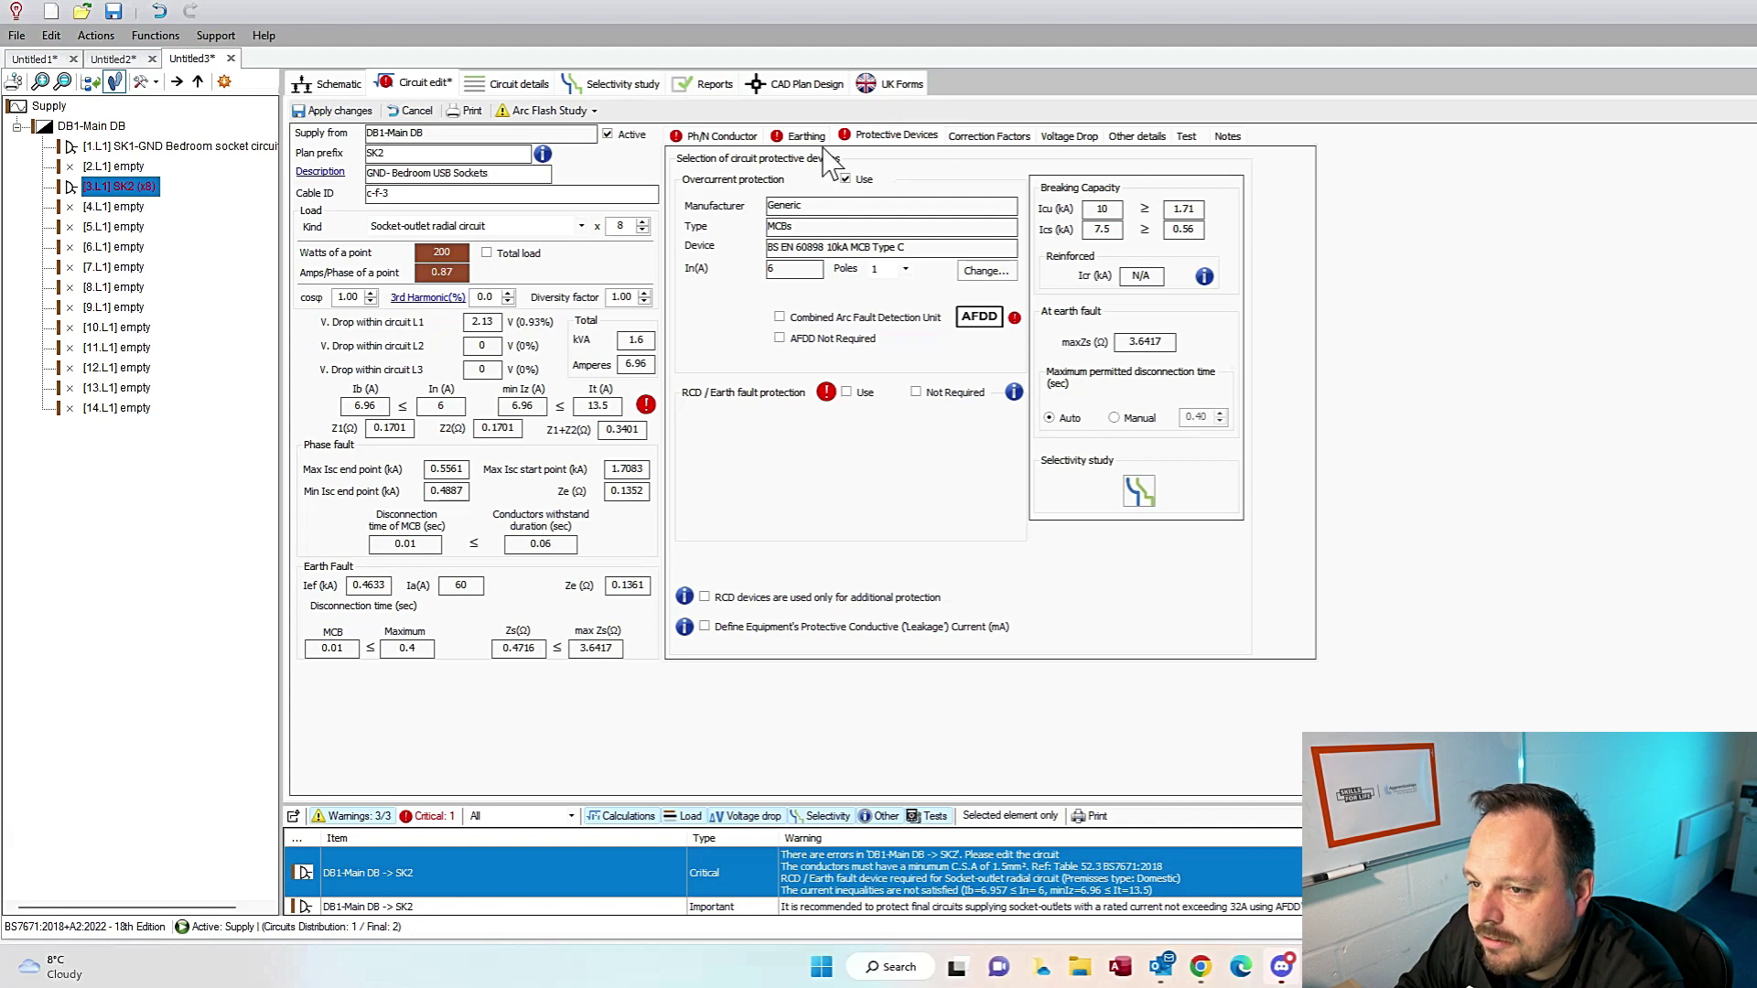
Step: Set the SK2 circuit's cable to 4E2 flat twin 90°C XLPE with CPC and its conductor size to 2.5 mm²
{"action": "left_click", "coordinate": [722, 136]}
{"action": "left_click", "coordinate": [1299, 162]}
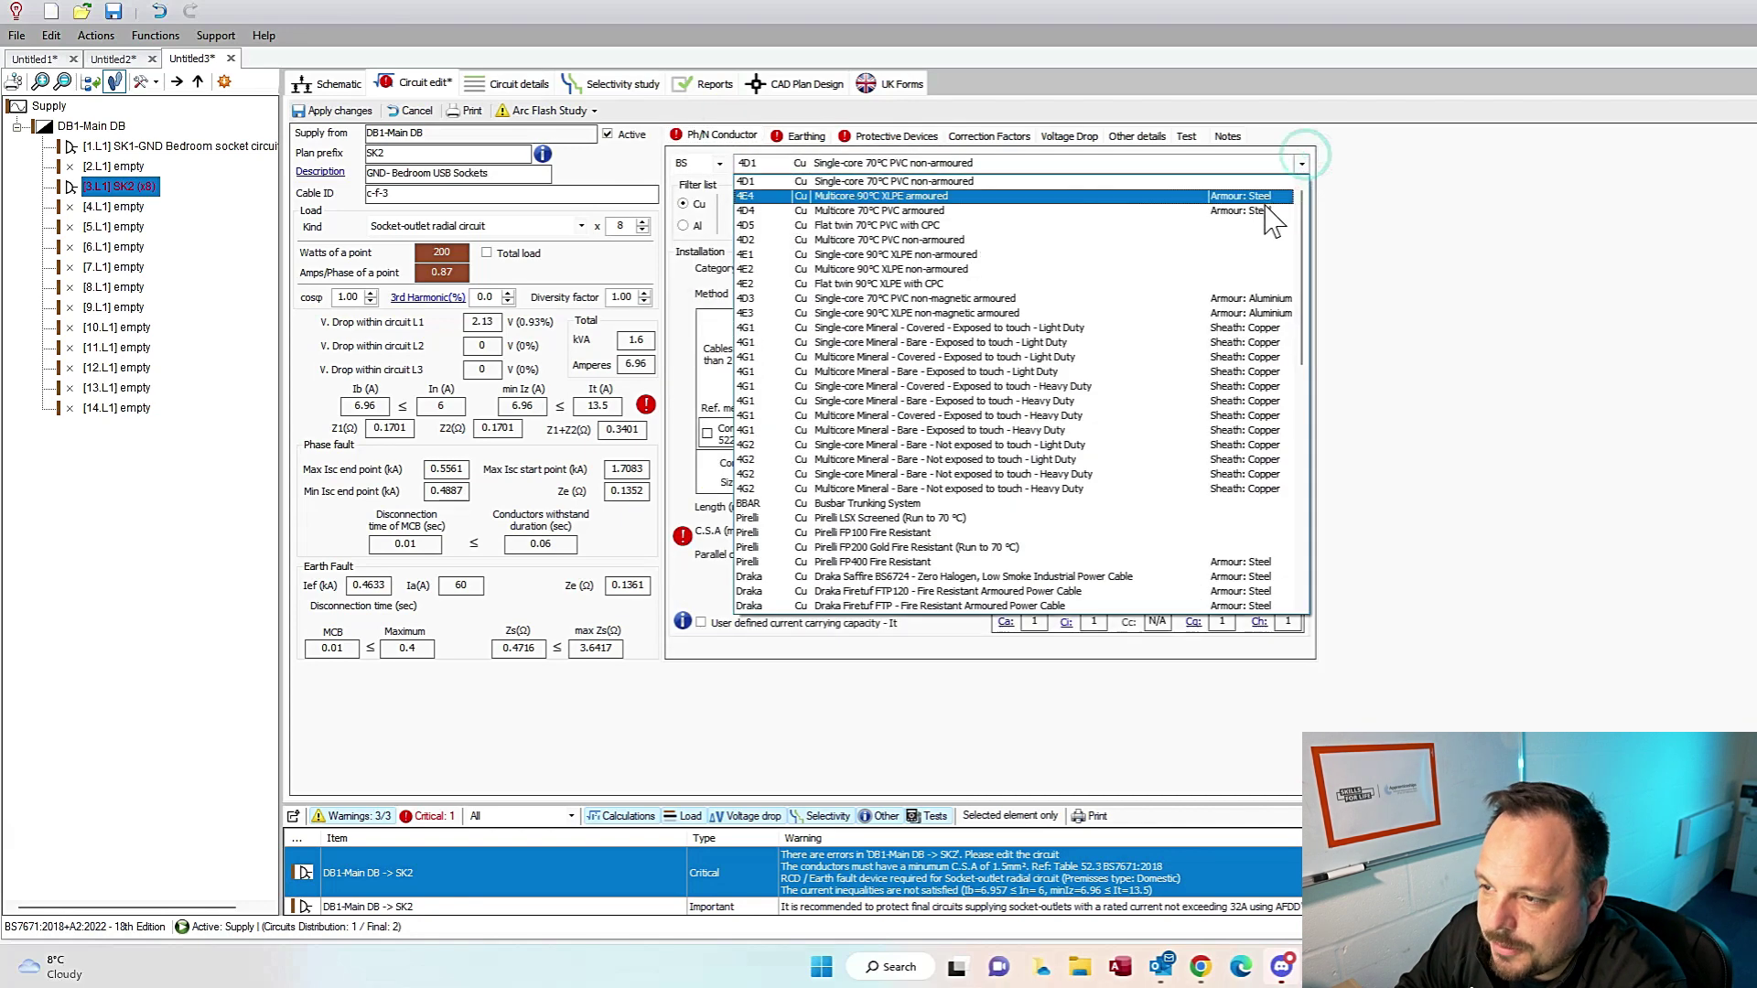
{"action": "left_click", "coordinate": [1111, 284]}
{"action": "key", "text": "Return"}
{"action": "left_click", "coordinate": [899, 530]}
{"action": "left_click", "coordinate": [828, 577]}
Step: Protect the SK2 circuit with a 20 A Proteus RCBO, EN 61009 1P 30mA 6kA Solid (A) Type B
{"action": "left_click", "coordinate": [876, 135]}
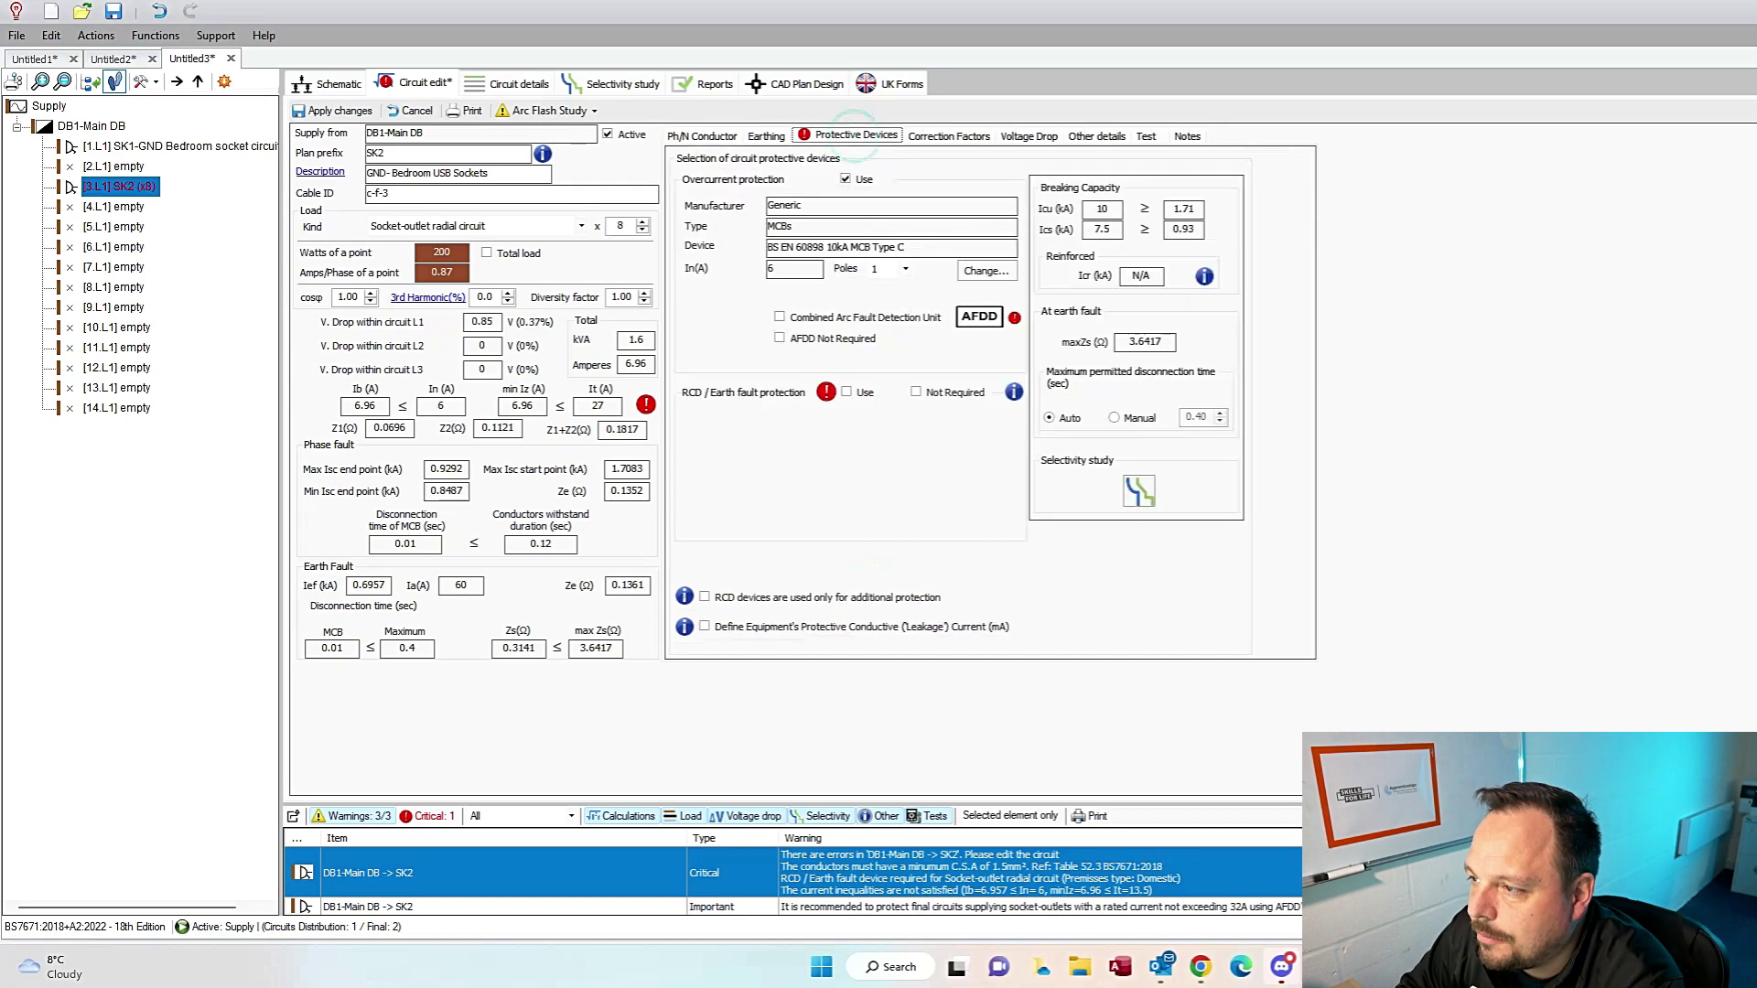
{"action": "left_click", "coordinate": [1011, 247]}
{"action": "mouse_move", "coordinate": [1376, 326]}
{"action": "left_mouse_down"}
{"action": "mouse_move", "coordinate": [1372, 357]}
{"action": "mouse_move", "coordinate": [1369, 342]}
{"action": "left_mouse_up"}
{"action": "left_click", "coordinate": [1098, 327]}
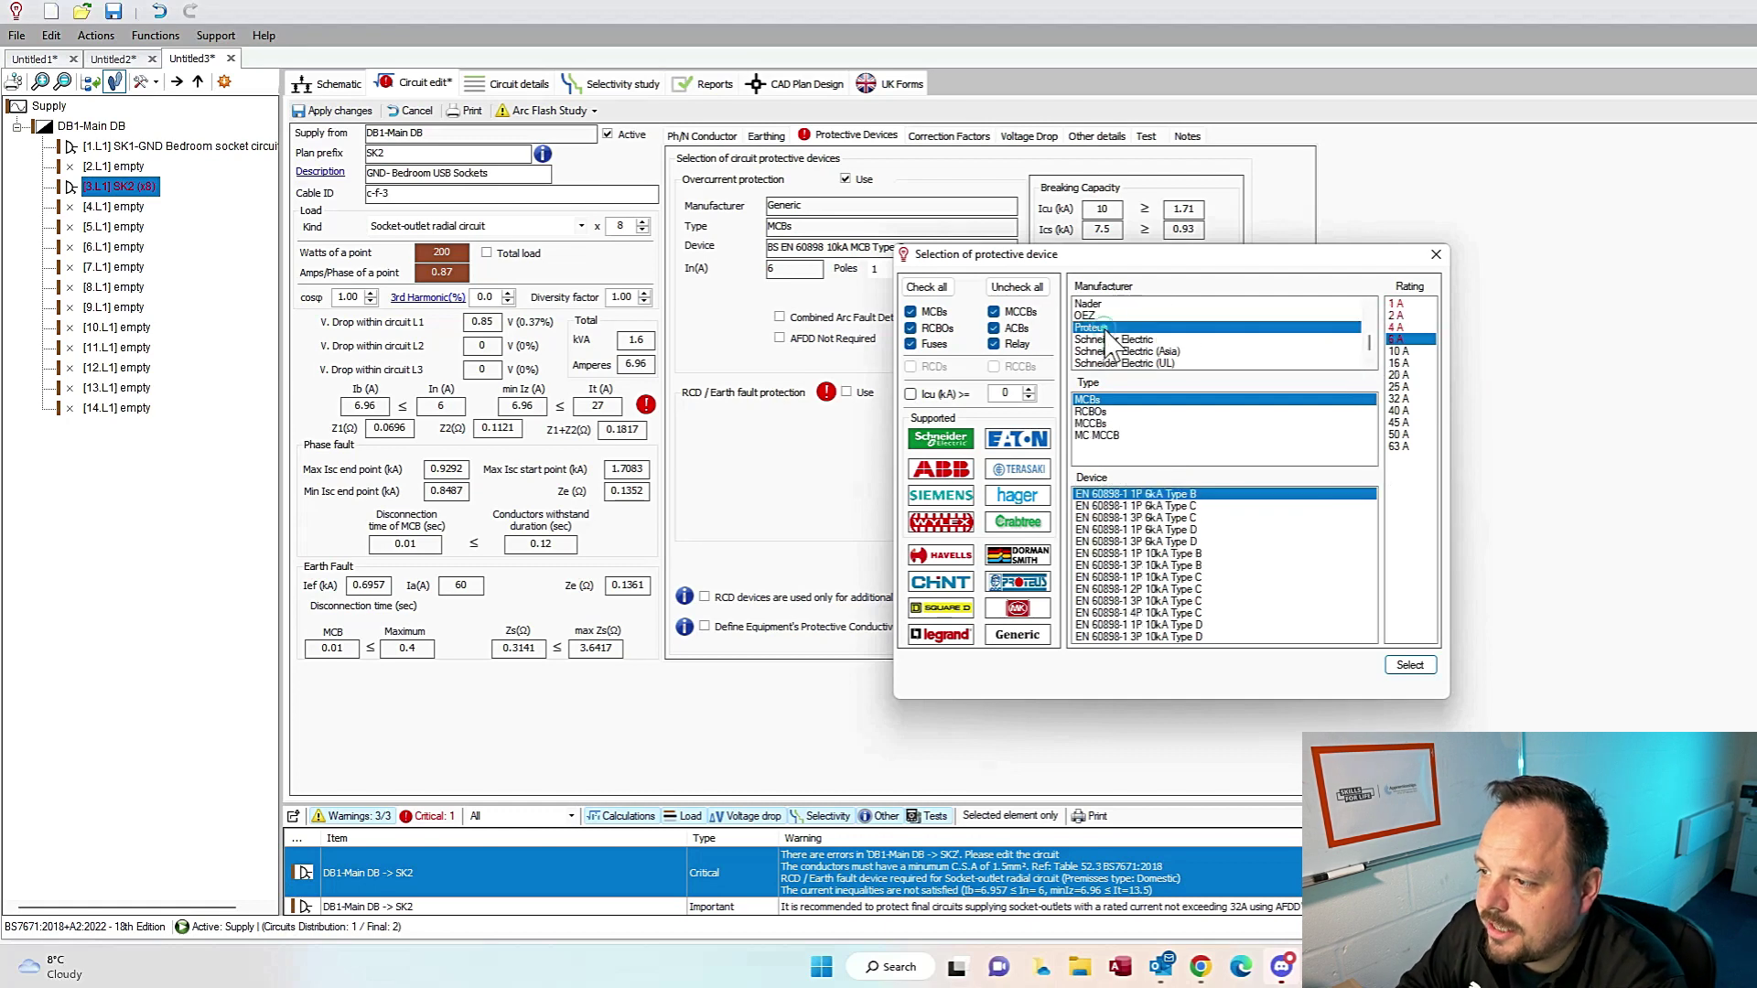
{"action": "left_click", "coordinate": [1102, 410]}
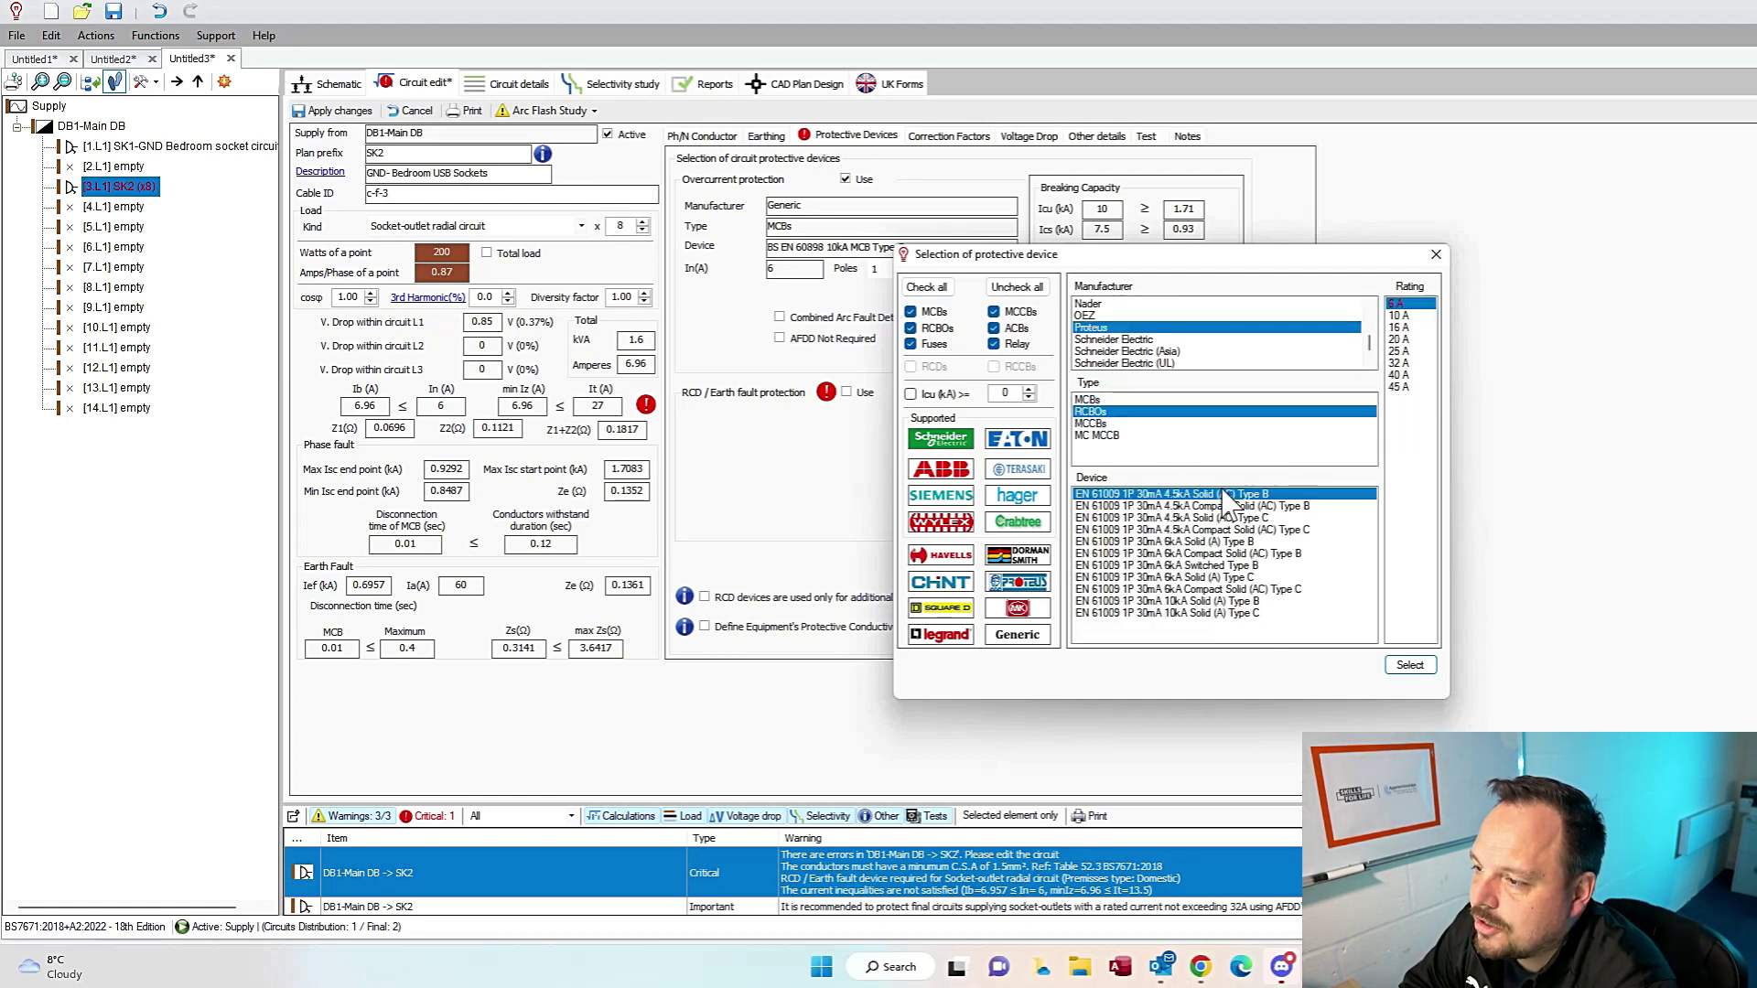
{"action": "left_click", "coordinate": [1190, 543]}
{"action": "left_click", "coordinate": [1398, 339]}
{"action": "left_click", "coordinate": [1409, 665]}
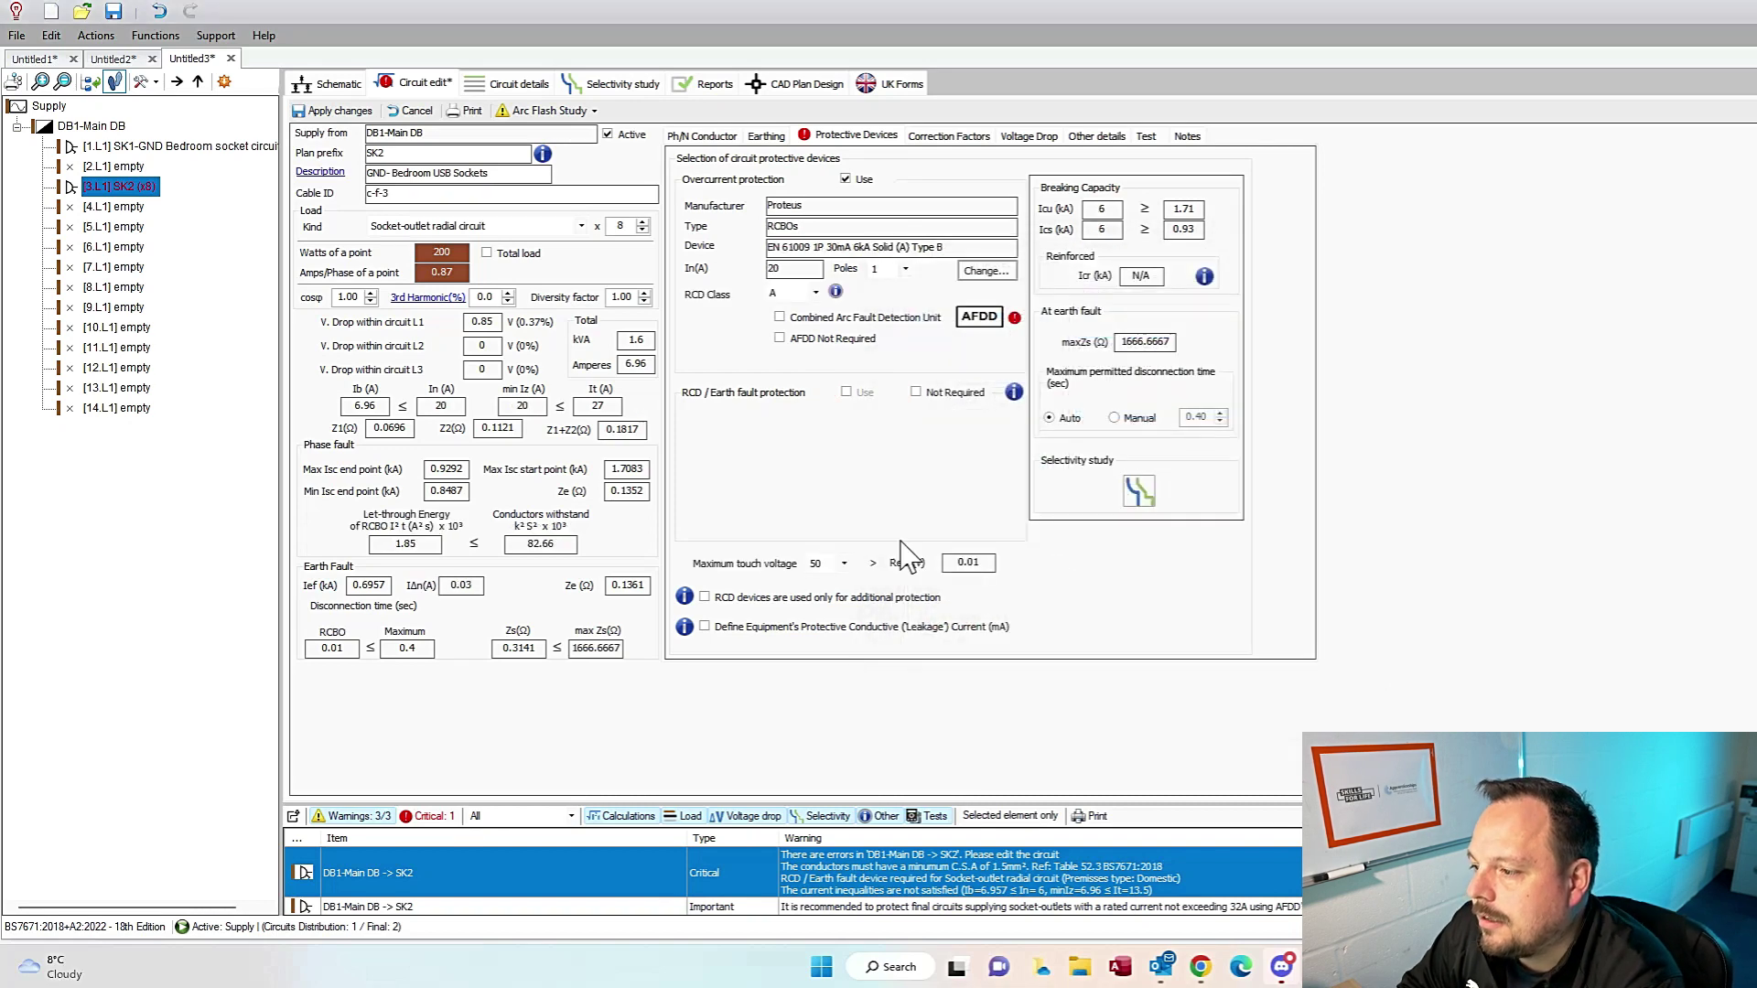
Step: Limit SK2's RCD use to additional protection, enable the equipment leakage current definition, and save the circuit before reopening it from the network tree
{"action": "left_click", "coordinate": [704, 596]}
{"action": "left_click", "coordinate": [704, 627]}
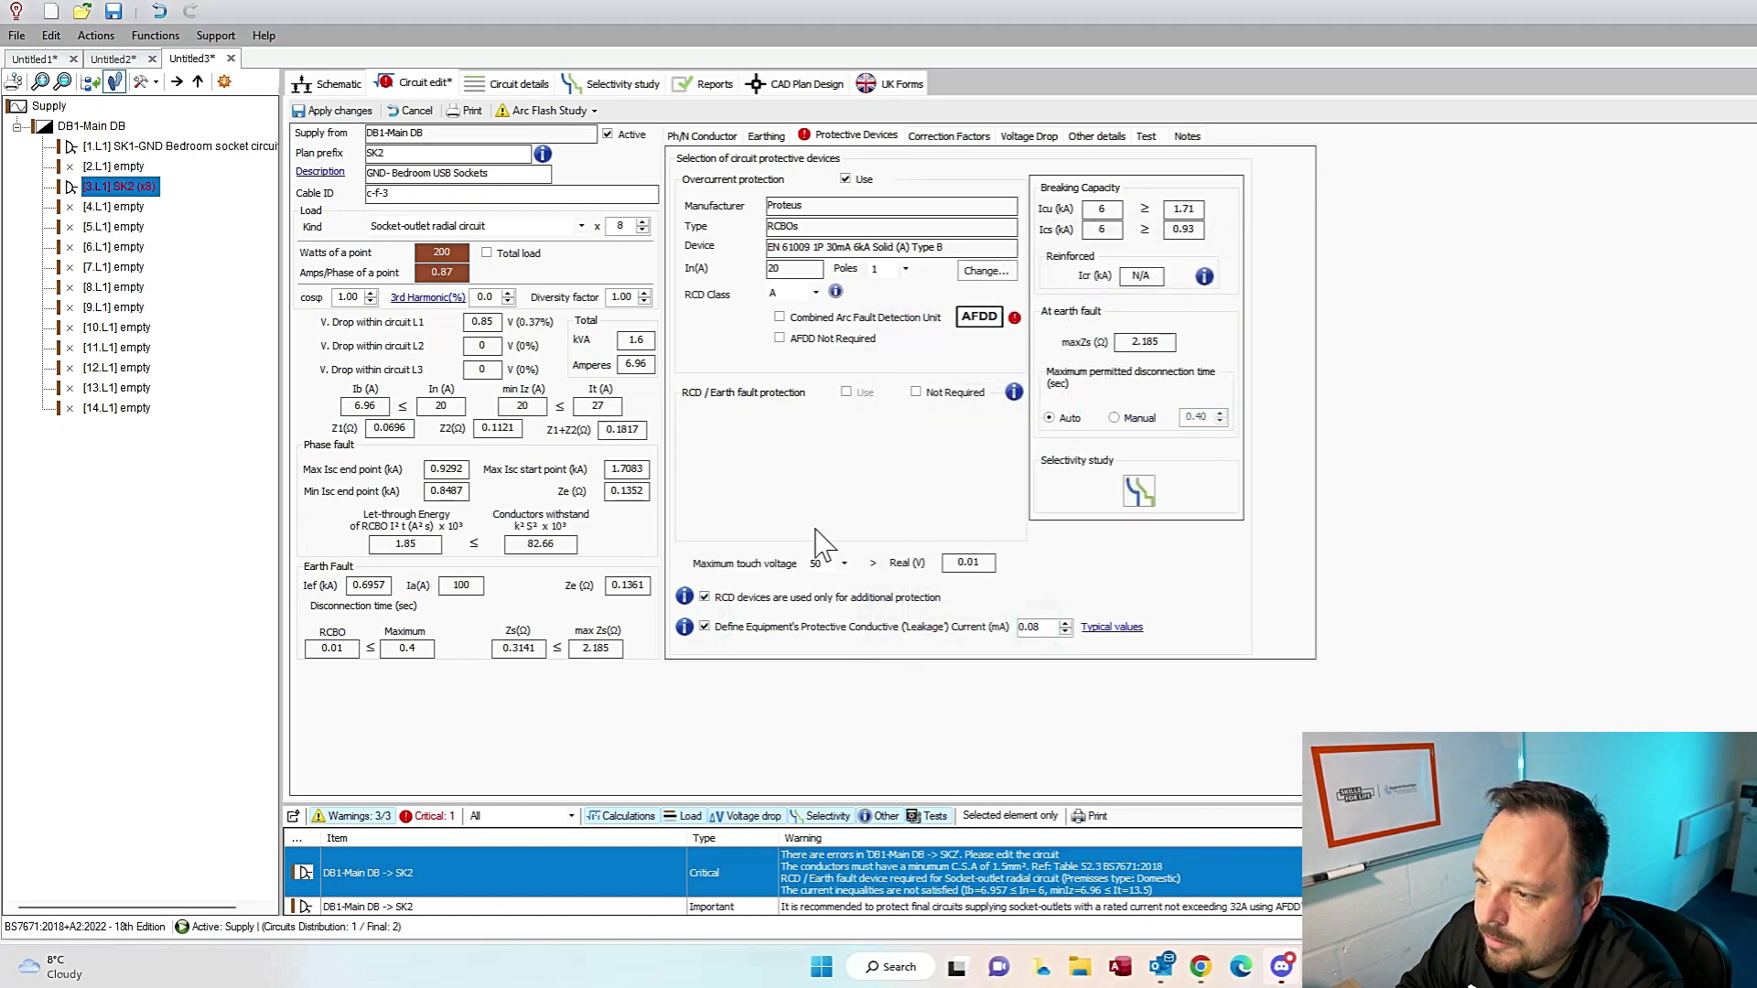
{"action": "left_click", "coordinate": [328, 83]}
{"action": "left_click", "coordinate": [1144, 554]}
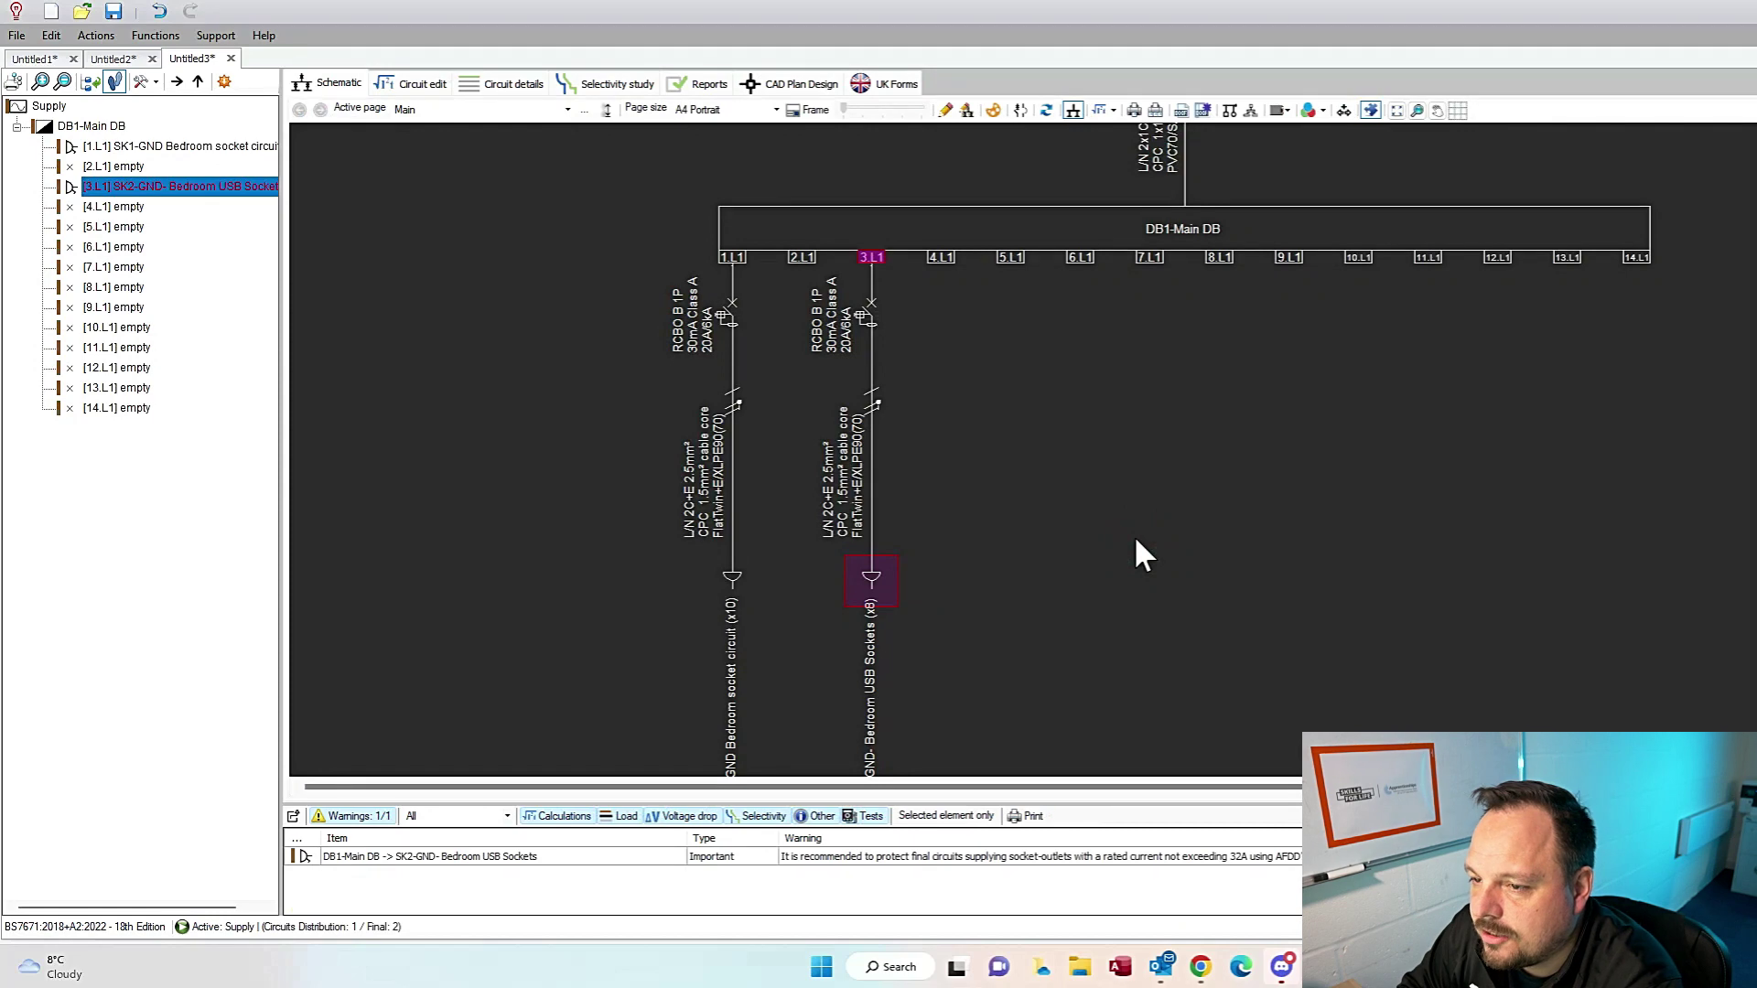
{"action": "double_click", "coordinate": [192, 185]}
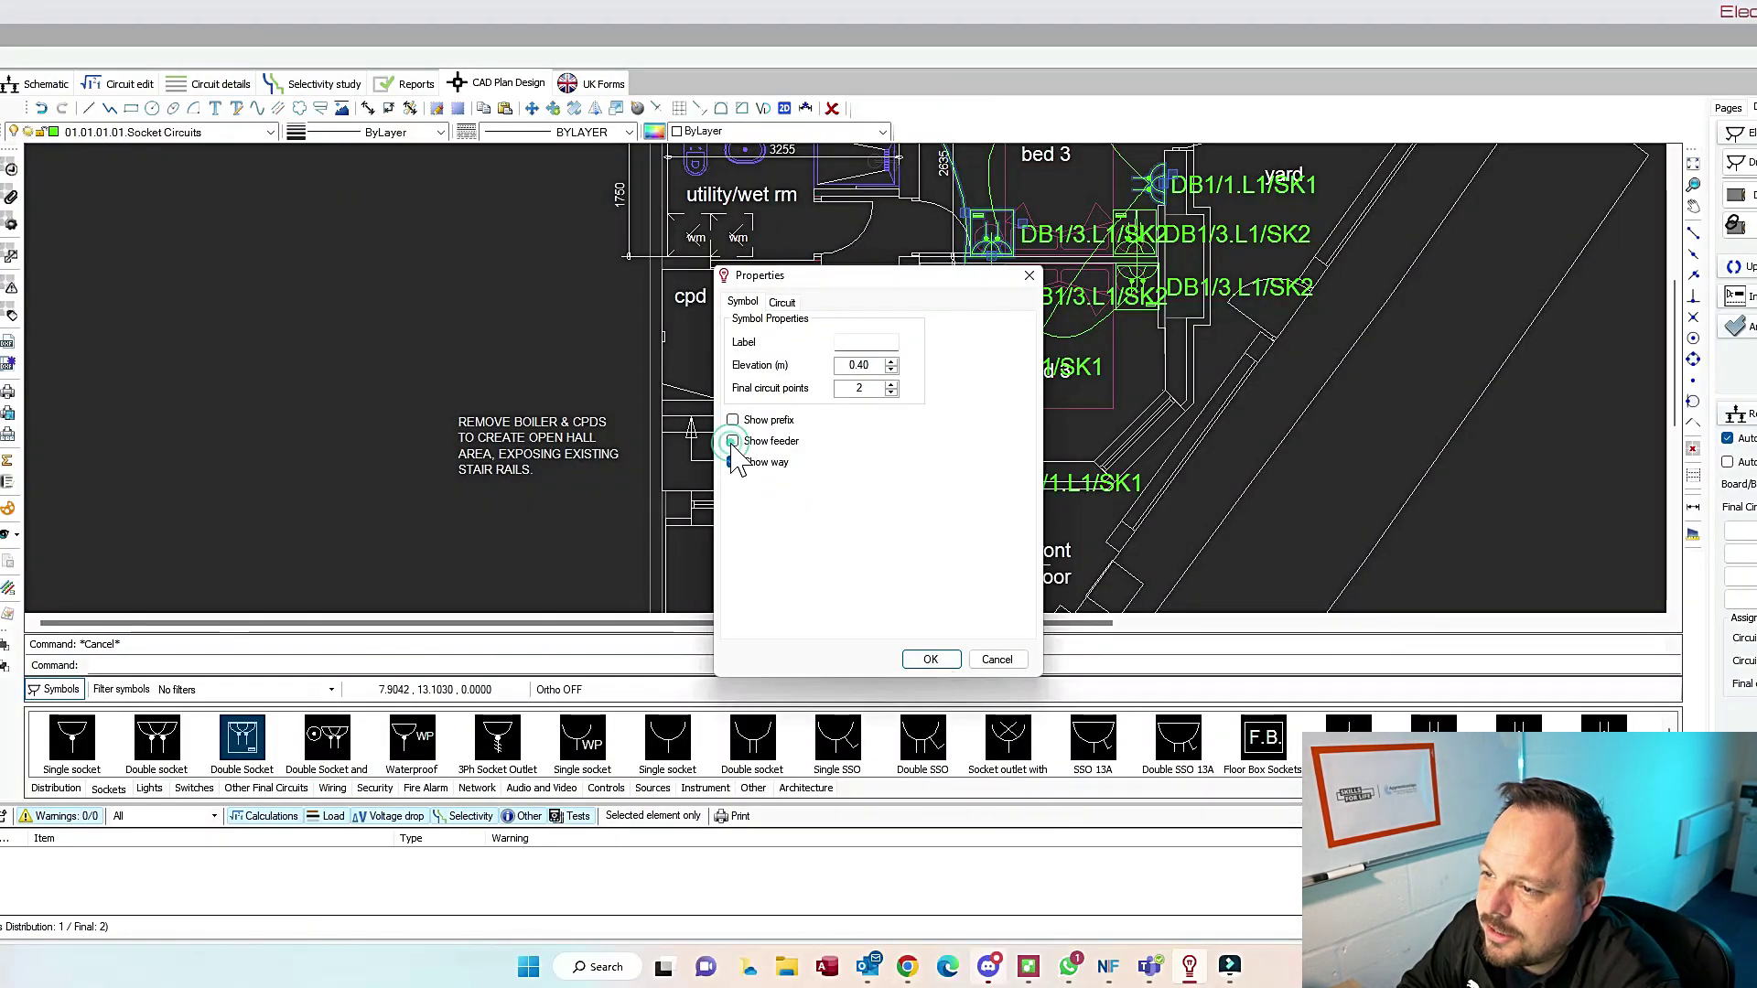
Step: Hide the prefix, feeder and way labels of the lower bedroom's hall-side USB socket and the upper bedroom's yard-side USB socket
{"action": "left_click", "coordinate": [930, 659]}
{"action": "double_click", "coordinate": [1240, 291]}
{"action": "left_click", "coordinate": [996, 660]}
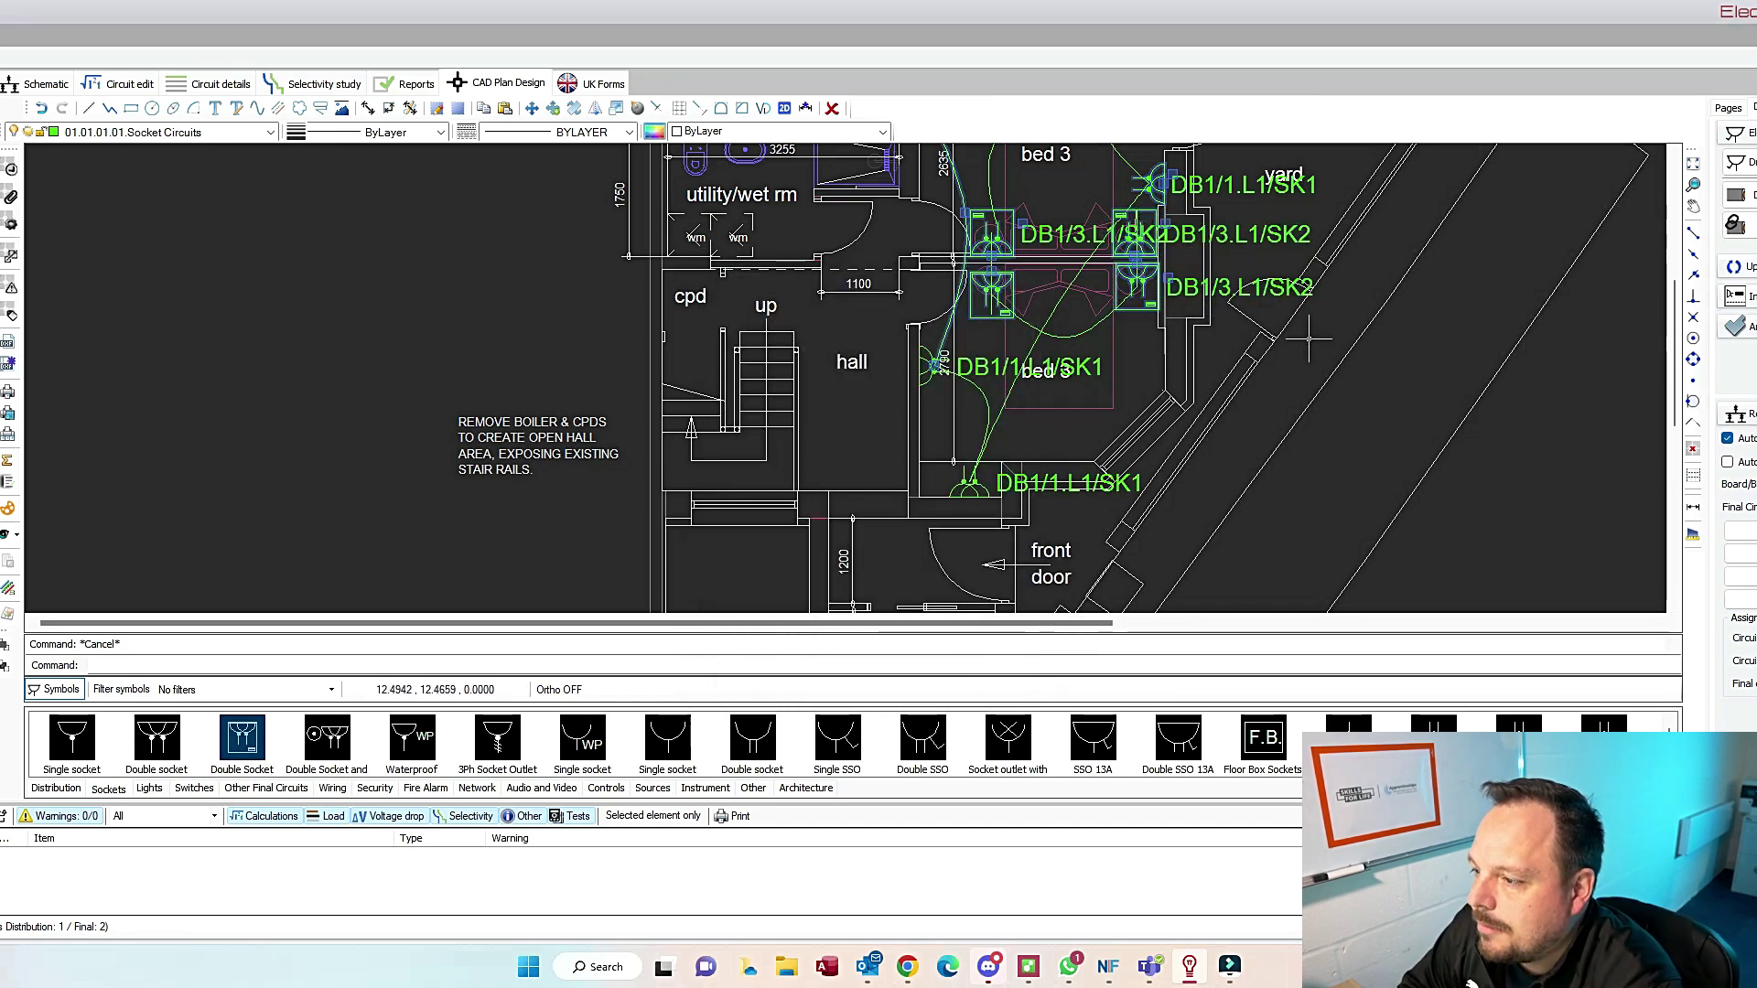
{"action": "double_click", "coordinate": [1144, 235]}
{"action": "left_click", "coordinate": [762, 458]}
{"action": "left_click", "coordinate": [930, 659]}
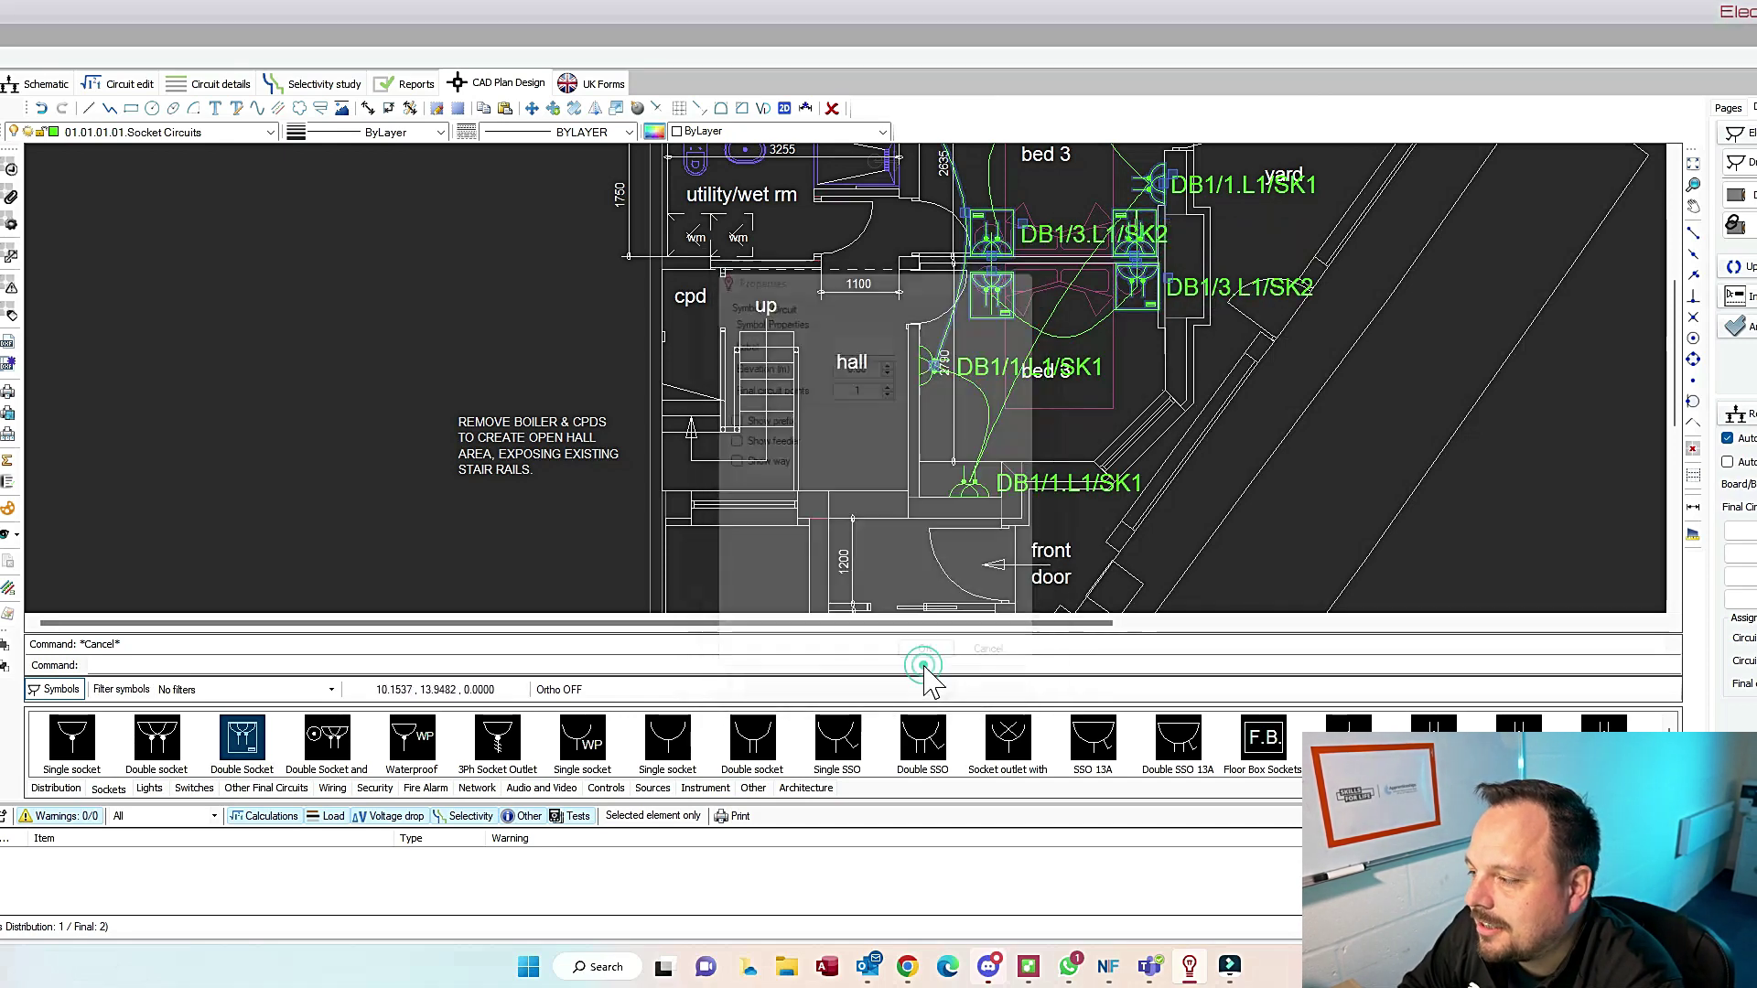
Step: Hide the prefix, feeder and way labels of the lower bedroom's yard-side USB socket and the upper bedroom's hall-side USB socket
{"action": "double_click", "coordinate": [1216, 284]}
{"action": "left_click", "coordinate": [766, 420]}
{"action": "left_click", "coordinate": [765, 439]}
{"action": "left_click", "coordinate": [762, 455]}
{"action": "left_click", "coordinate": [929, 658]}
{"action": "double_click", "coordinate": [1044, 235]}
{"action": "left_click", "coordinate": [773, 422]}
{"action": "left_click", "coordinate": [765, 459]}
{"action": "left_click", "coordinate": [767, 447]}
{"action": "left_click", "coordinate": [939, 659]}
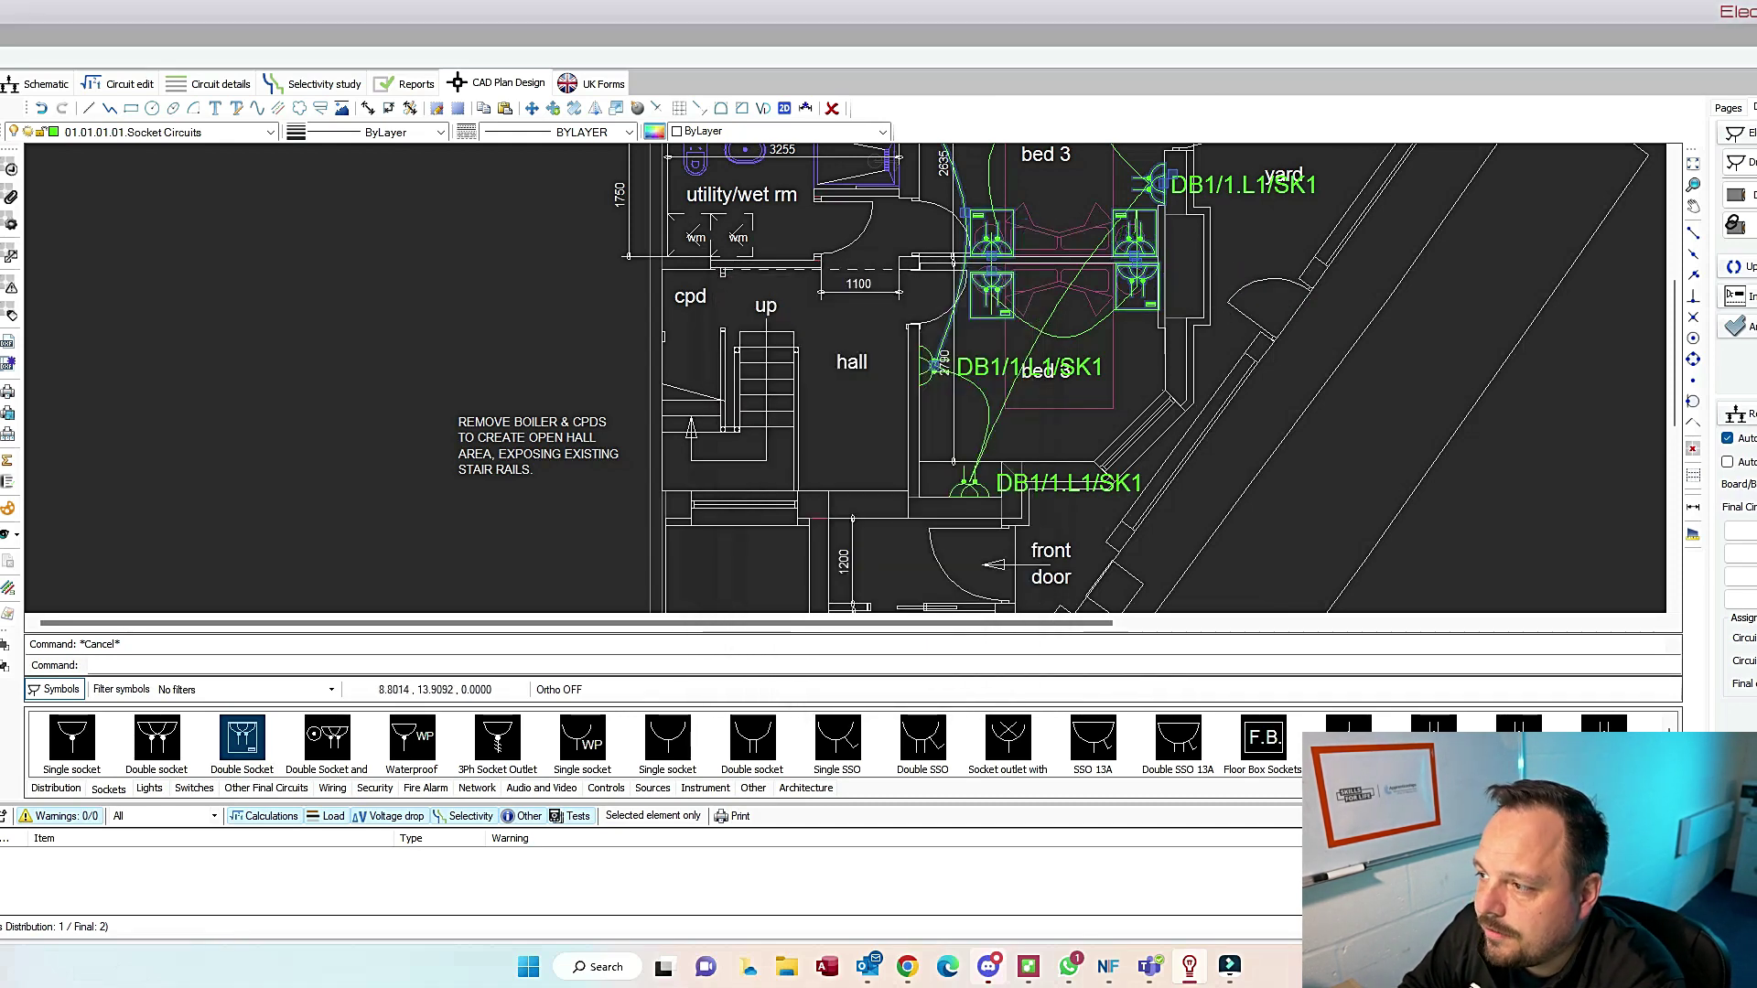
Step: Hide the prefix, feeder and way labels of the SK1 sockets in both bedrooms
{"action": "scroll", "coordinate": [1170, 442], "scroll_direction": "down", "scroll_amount": 1}
{"action": "right_click", "coordinate": [1285, 265]}
{"action": "left_click", "coordinate": [1243, 277]}
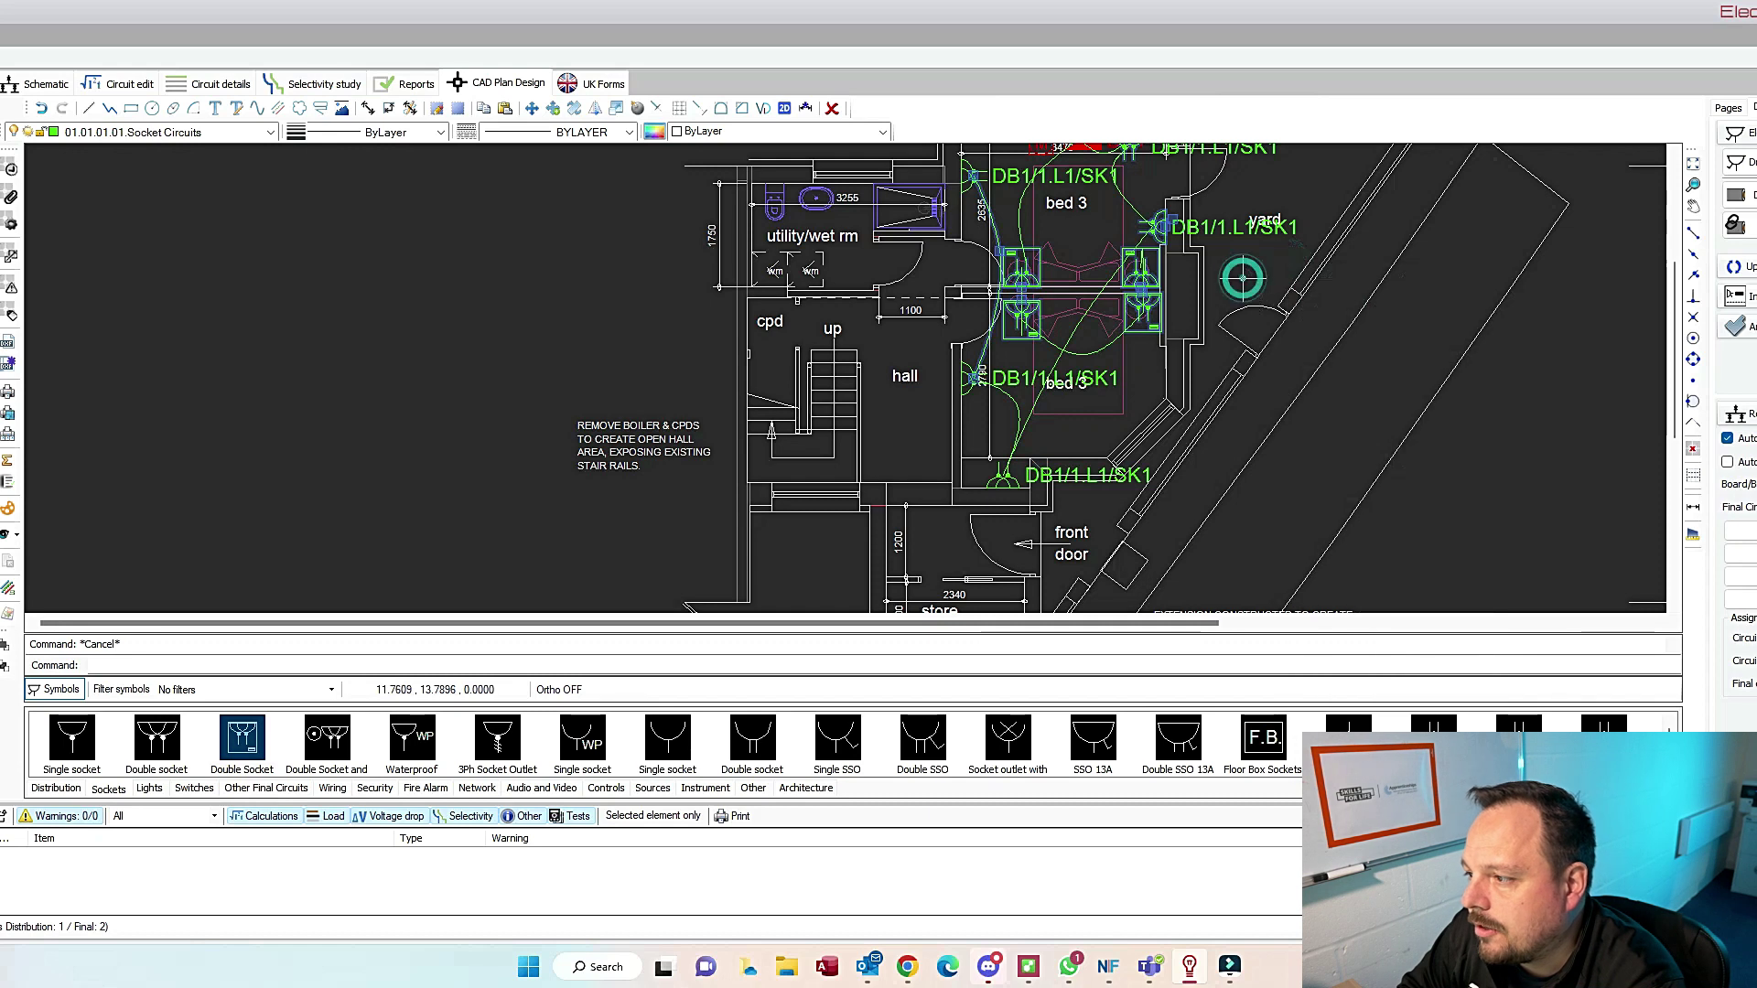
{"action": "left_click", "coordinate": [1163, 228]}
{"action": "left_click", "coordinate": [970, 174]}
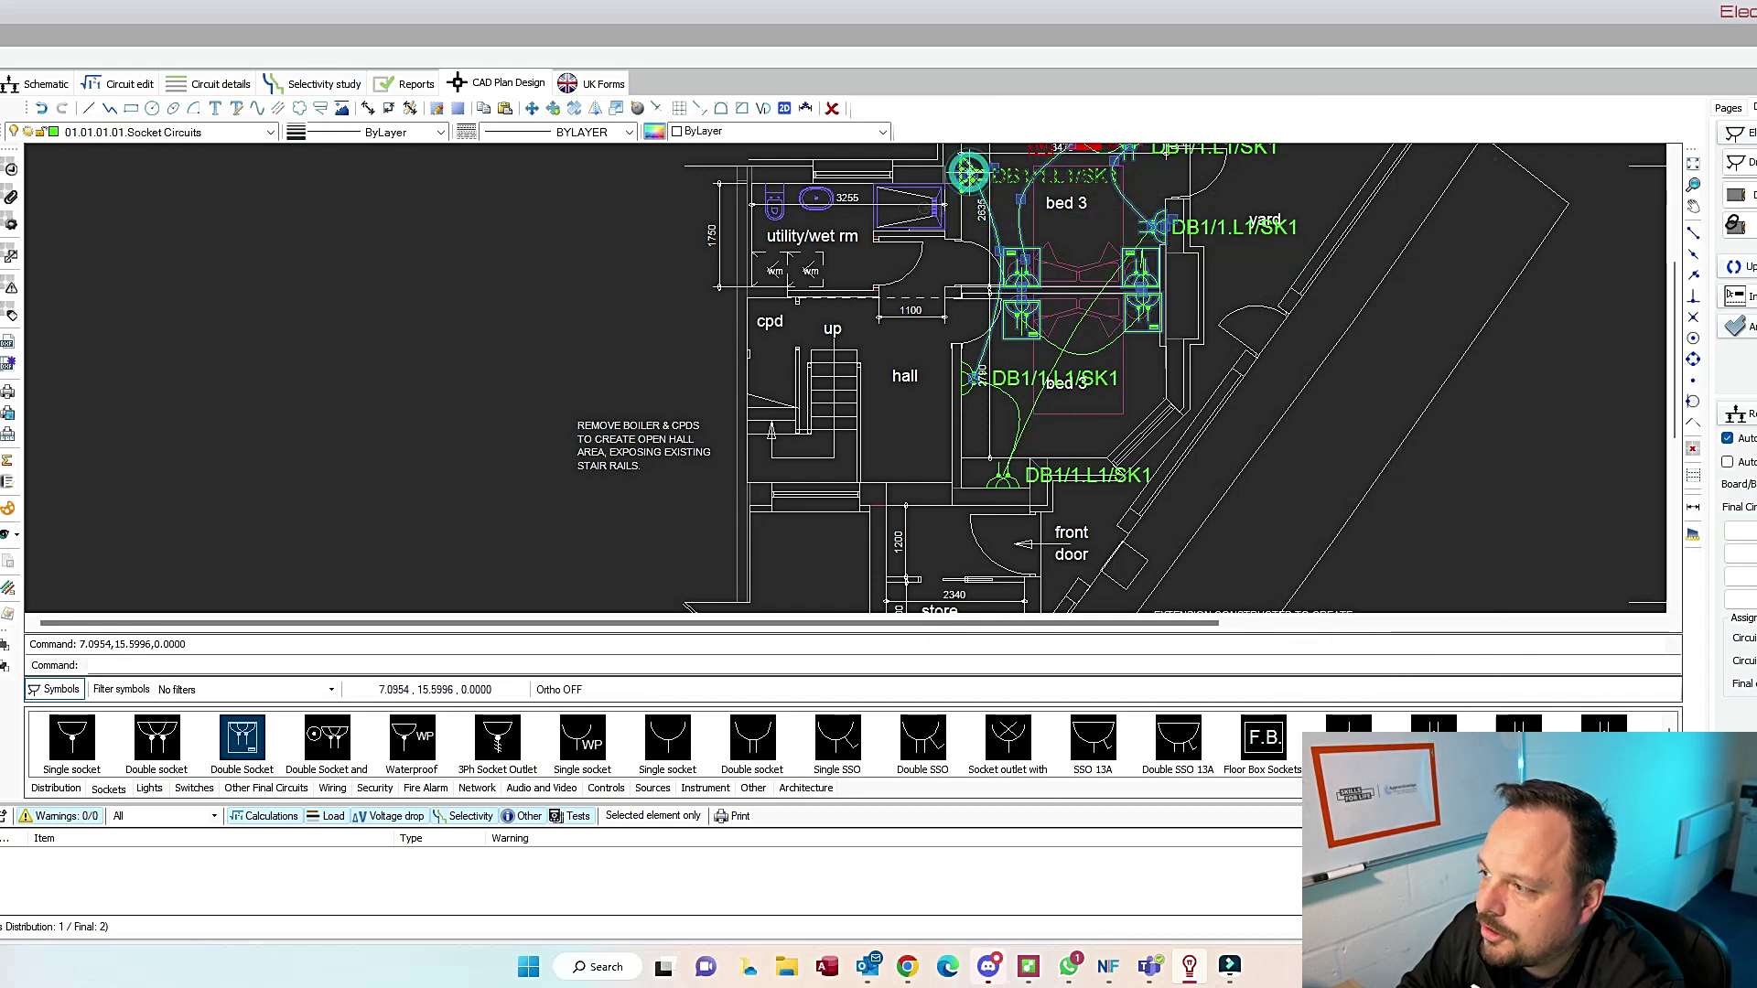
{"action": "right_click", "coordinate": [1011, 485]}
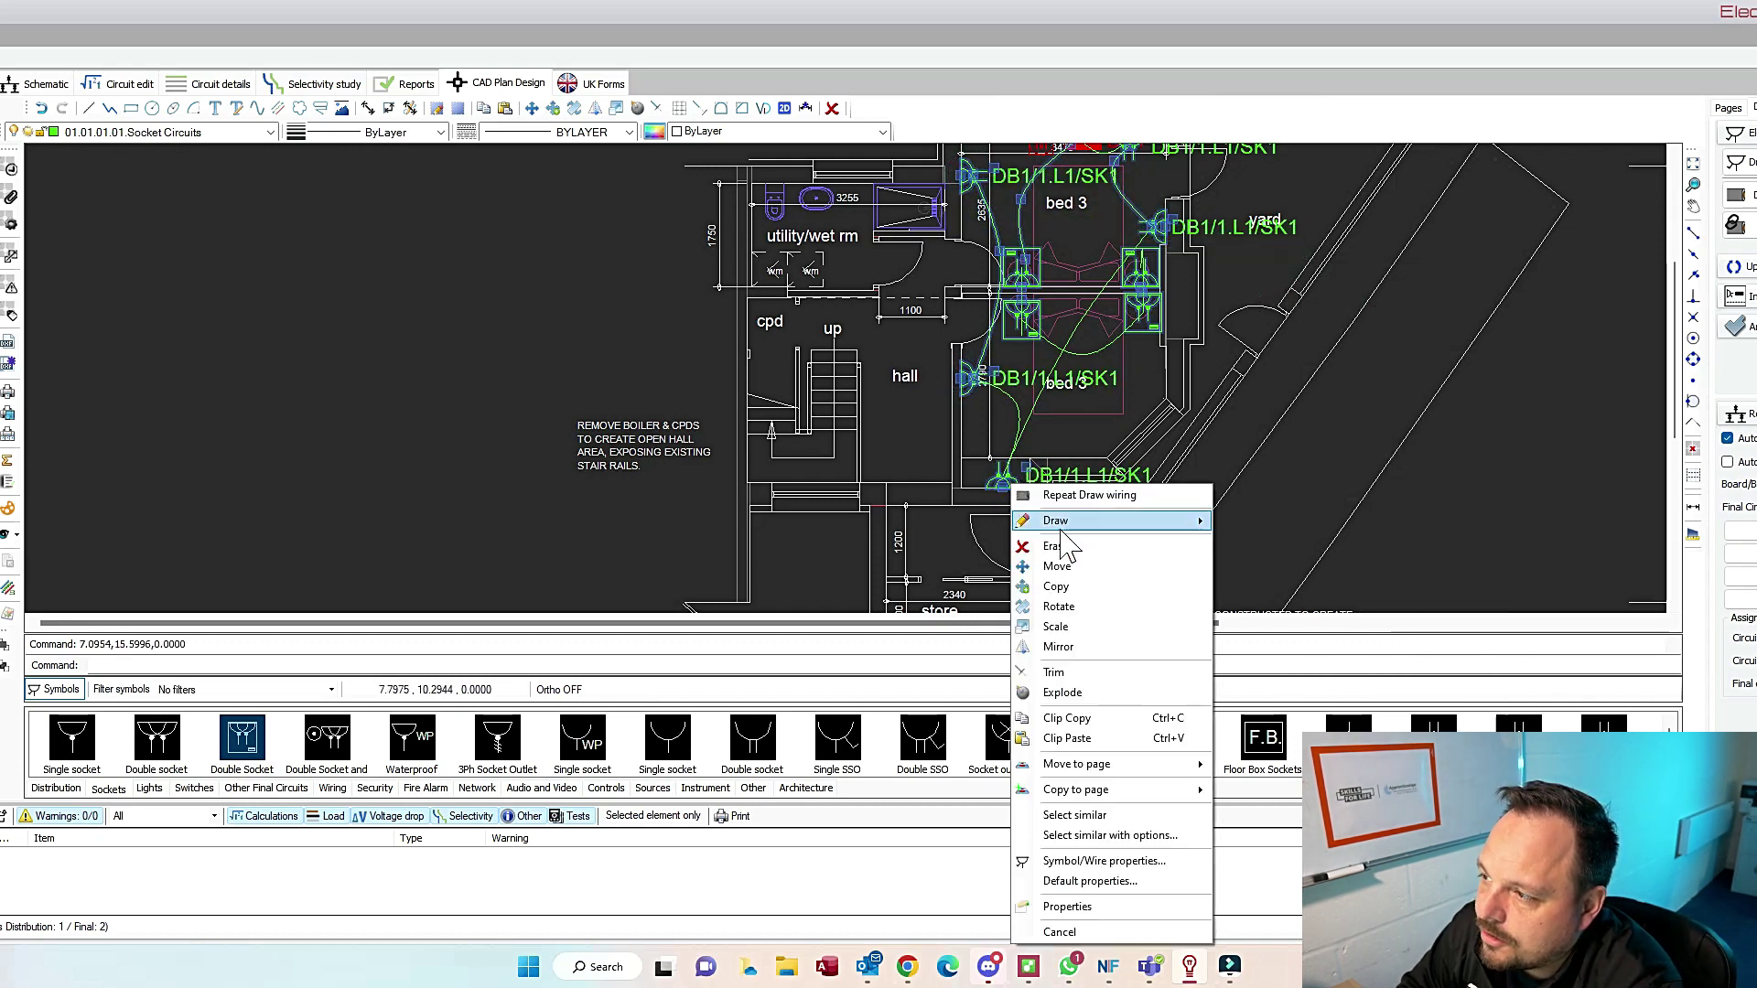
{"action": "left_click", "coordinate": [1158, 861]}
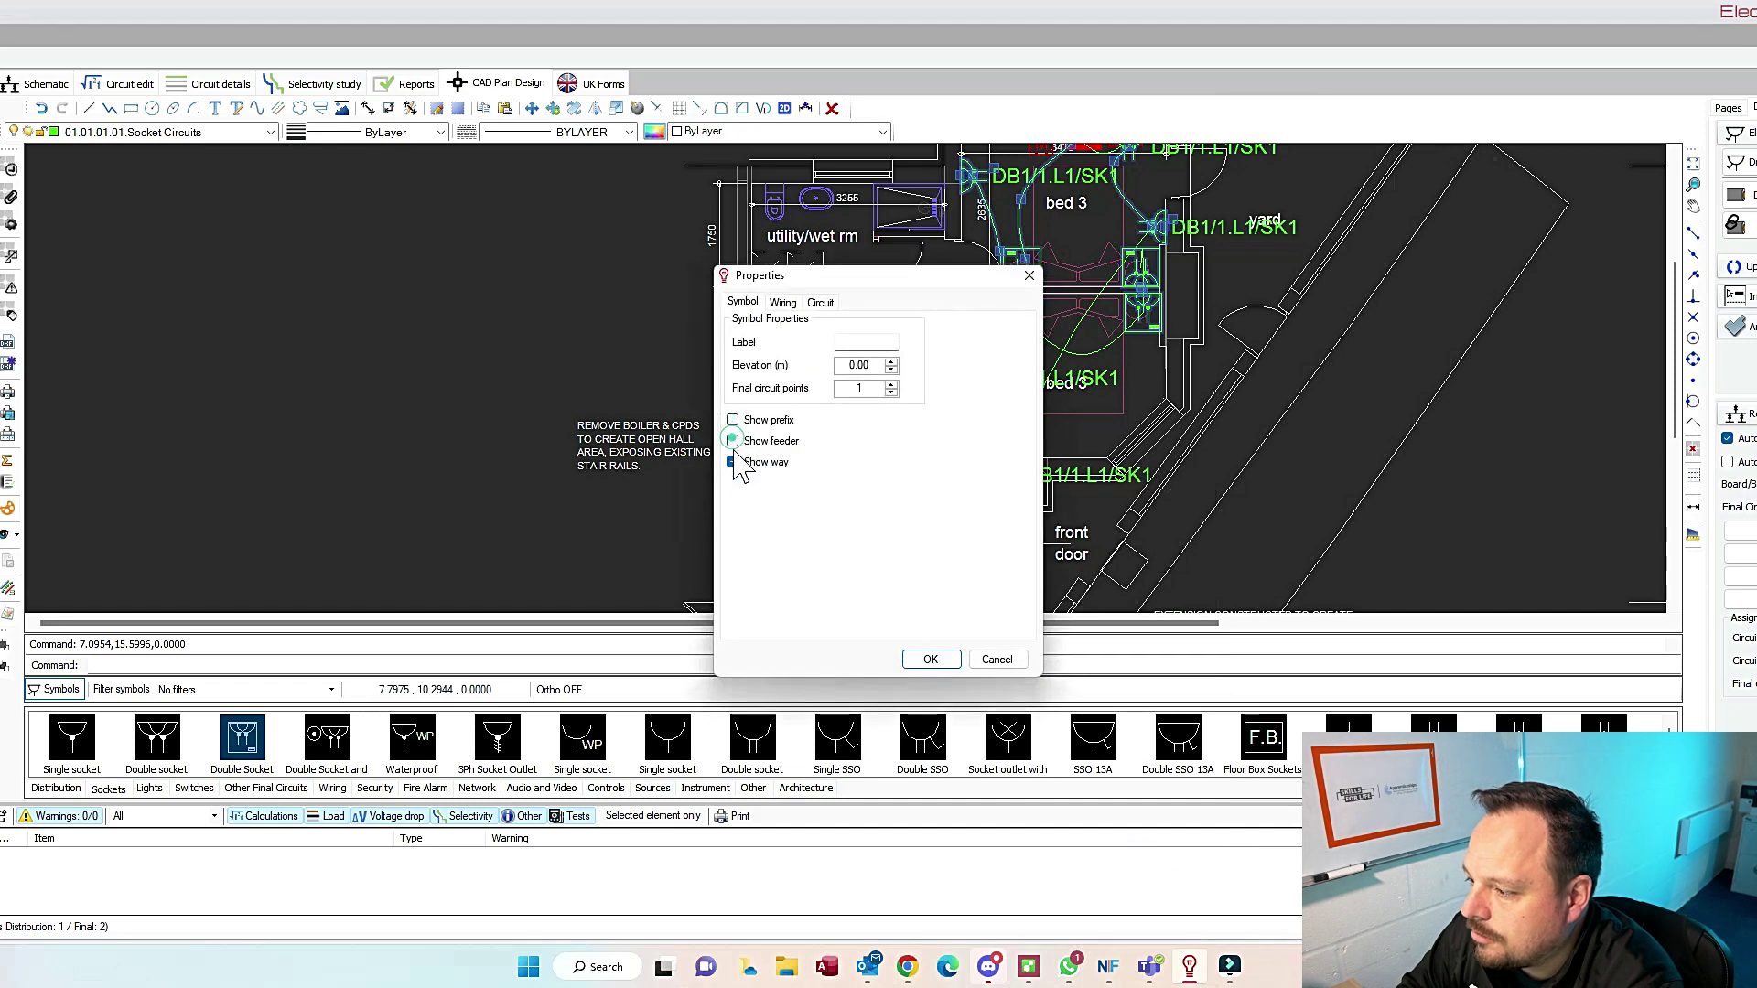
{"action": "left_click", "coordinate": [997, 659]}
{"action": "scroll", "coordinate": [1363, 380], "scroll_direction": "up", "scroll_amount": 2}
{"action": "left_click", "coordinate": [1364, 380]}
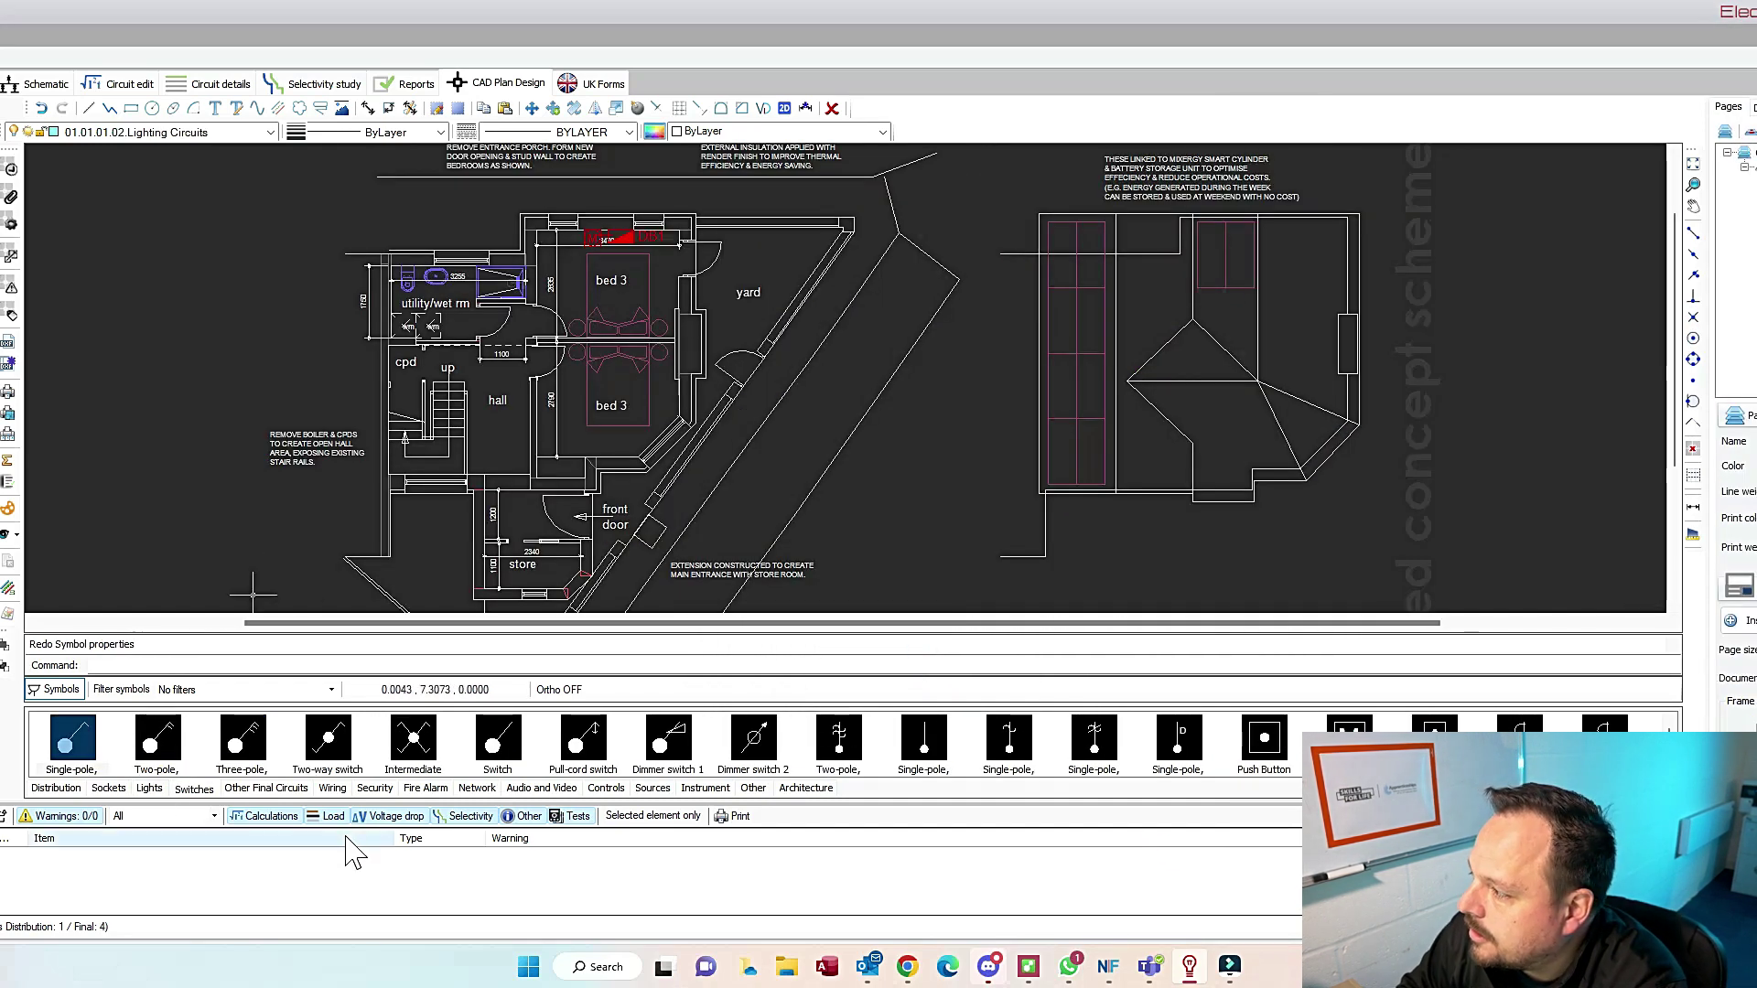
{"action": "left_click", "coordinate": [153, 790]}
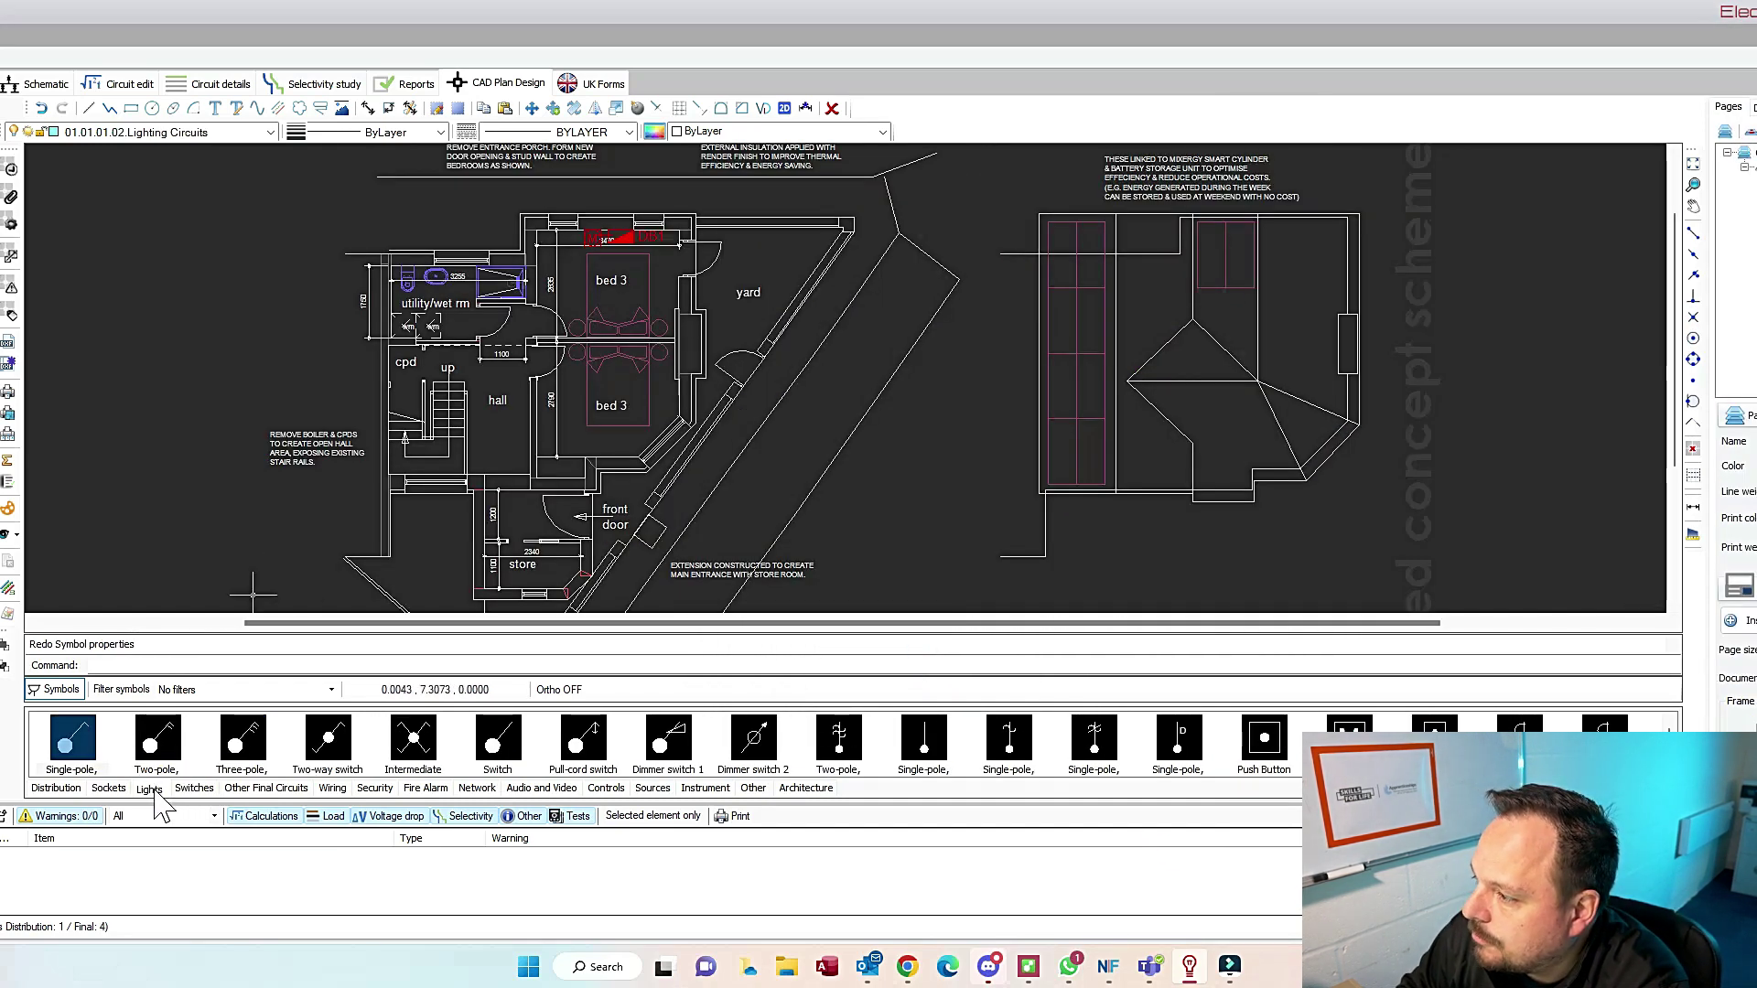
{"action": "left_click", "coordinate": [73, 738]}
{"action": "left_click", "coordinate": [620, 291]}
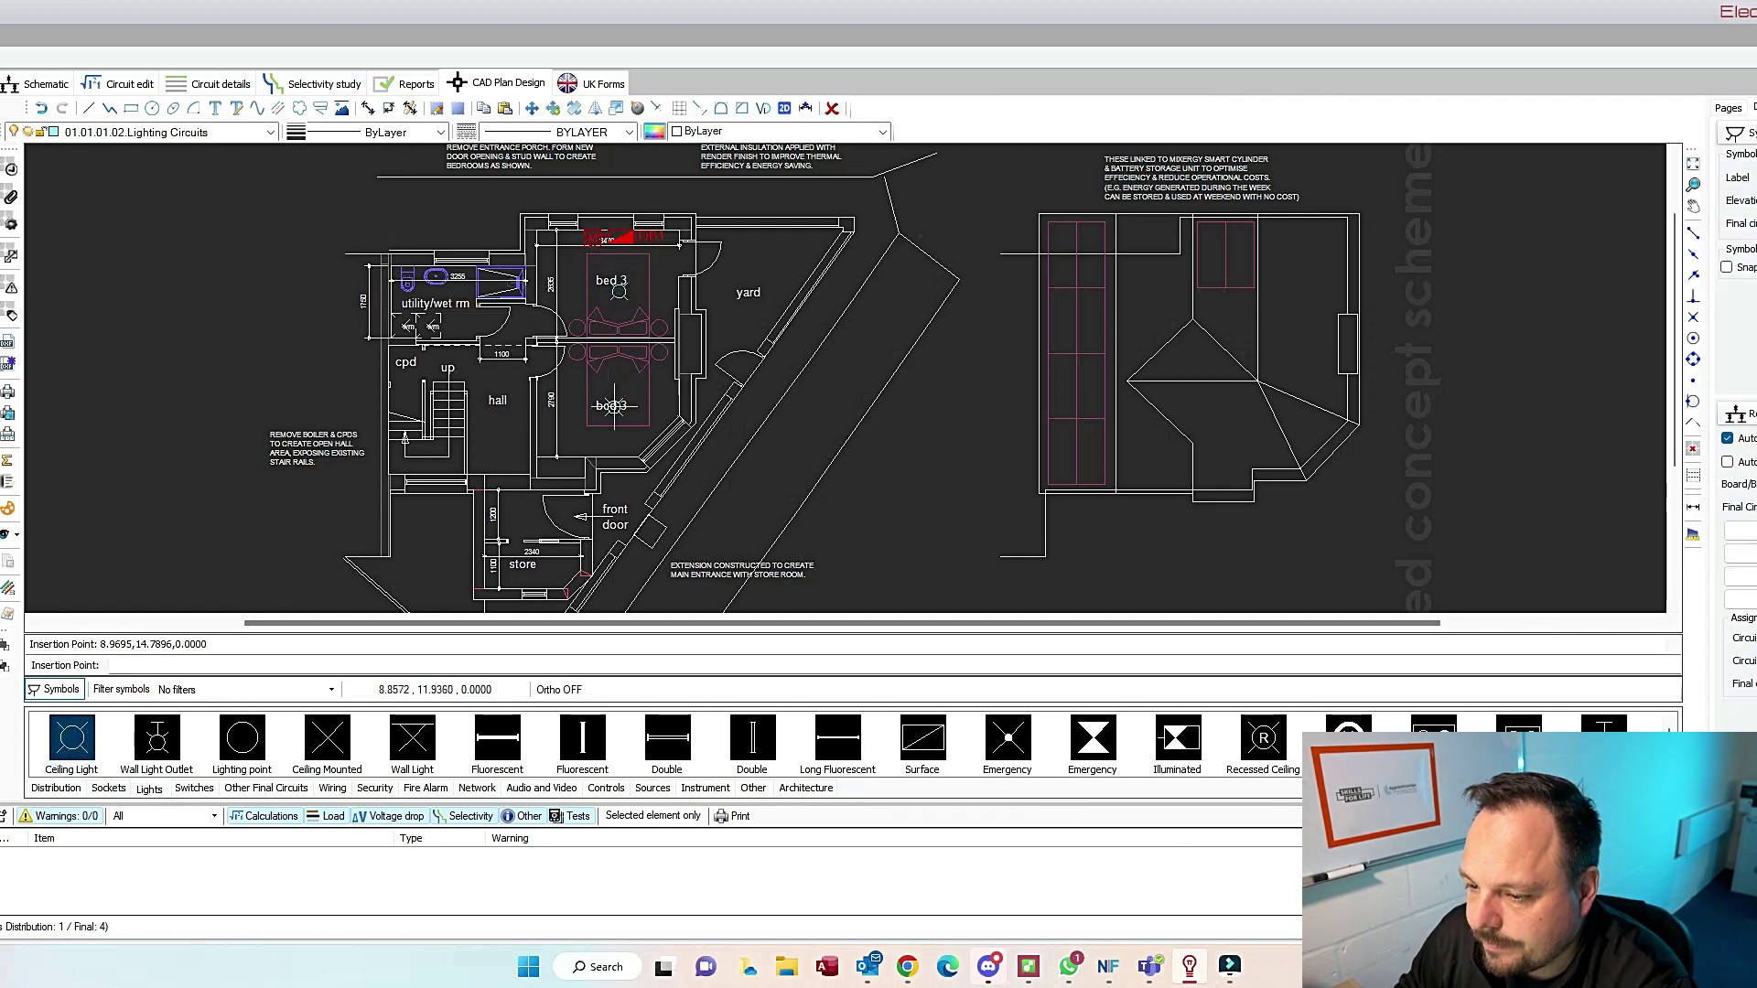
{"action": "left_click", "coordinate": [620, 398]}
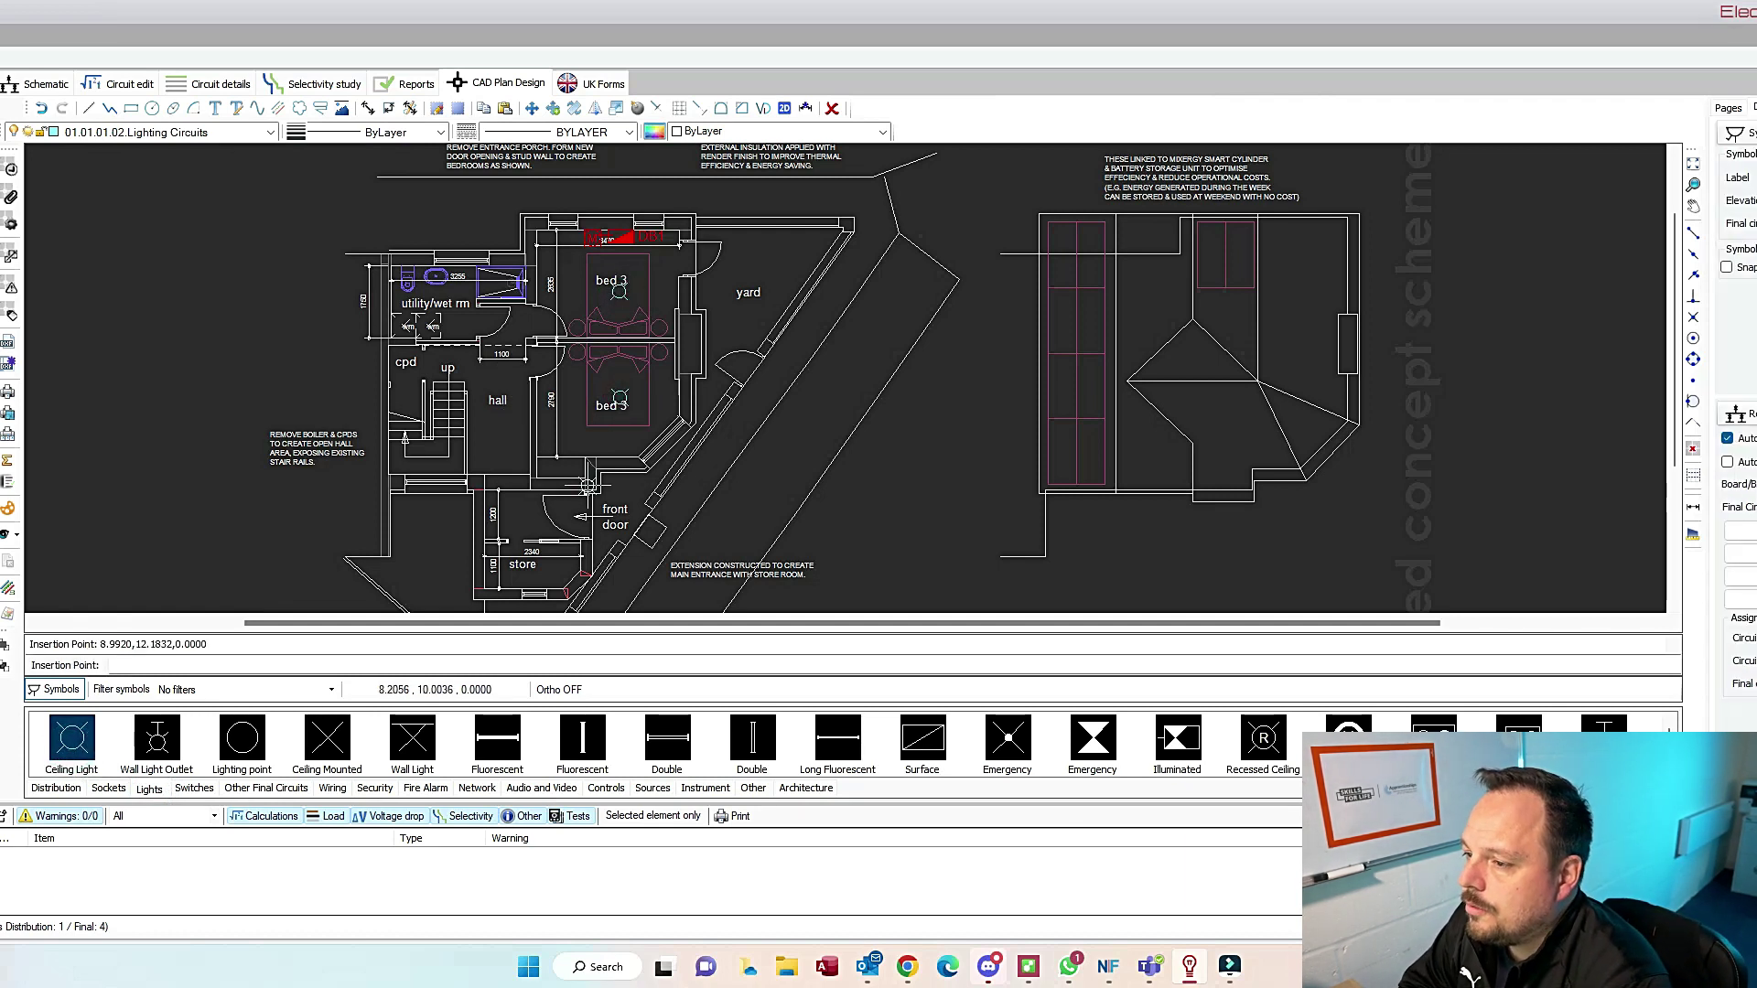
{"action": "left_click", "coordinate": [1738, 133]}
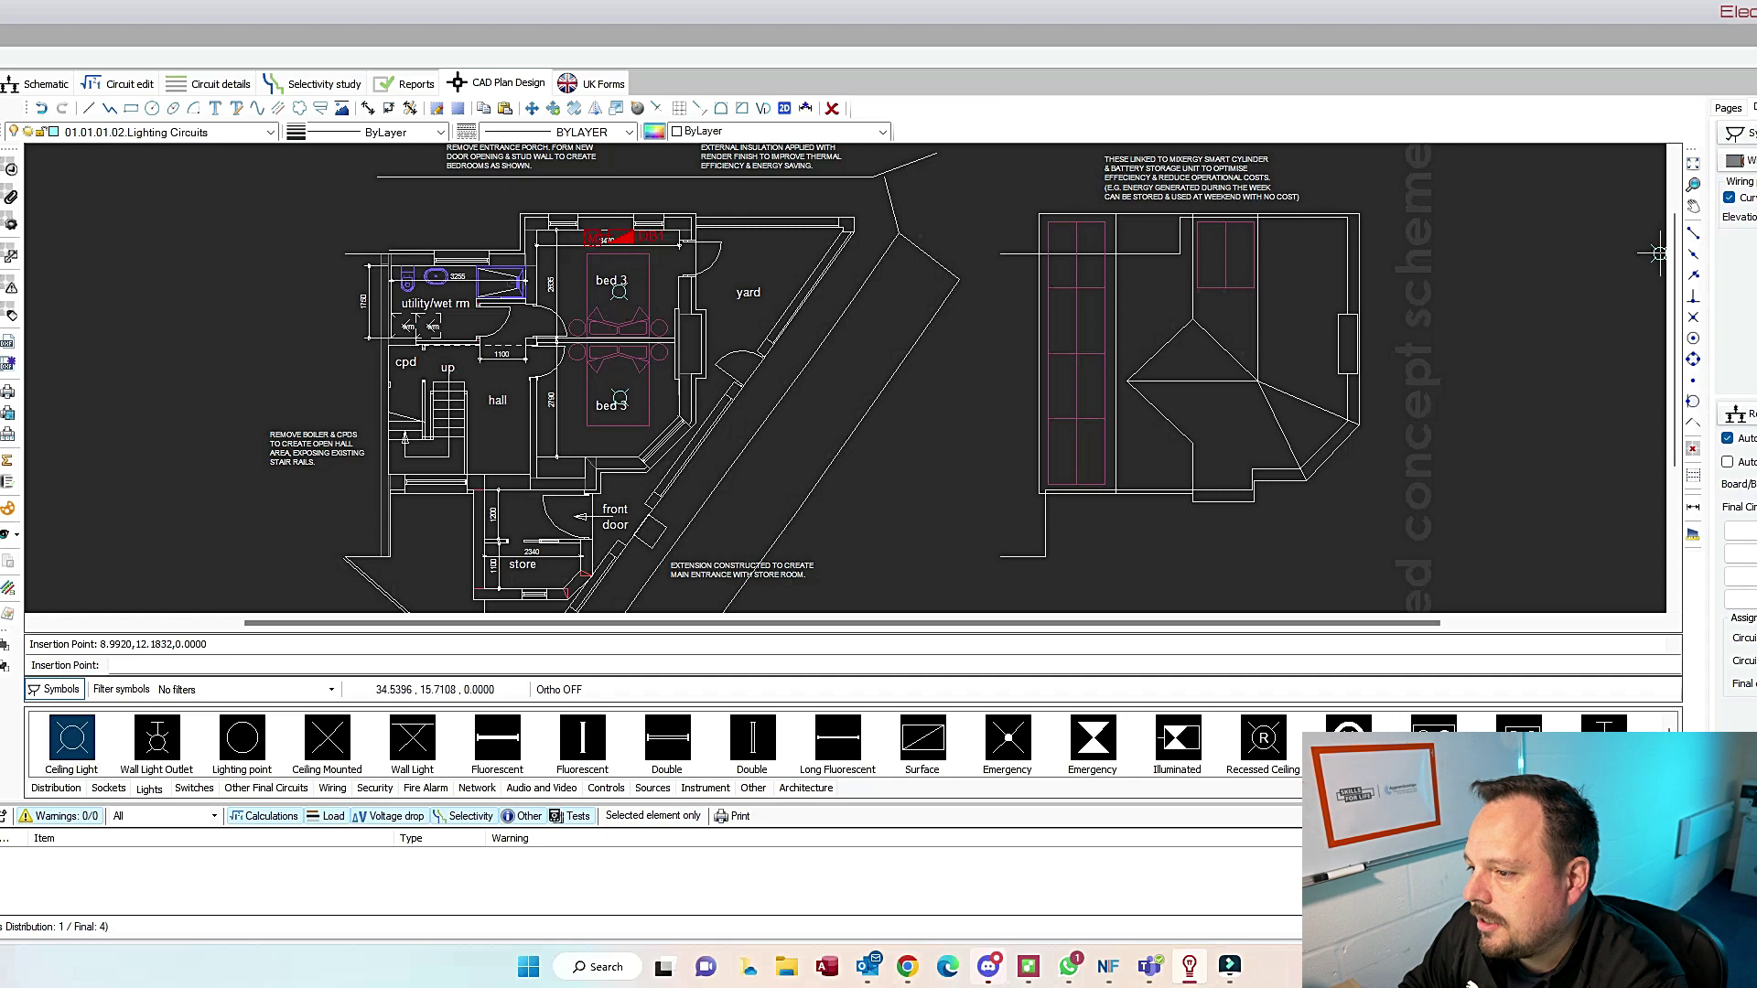
{"action": "right_click", "coordinate": [242, 334]}
{"action": "left_click", "coordinate": [906, 582]}
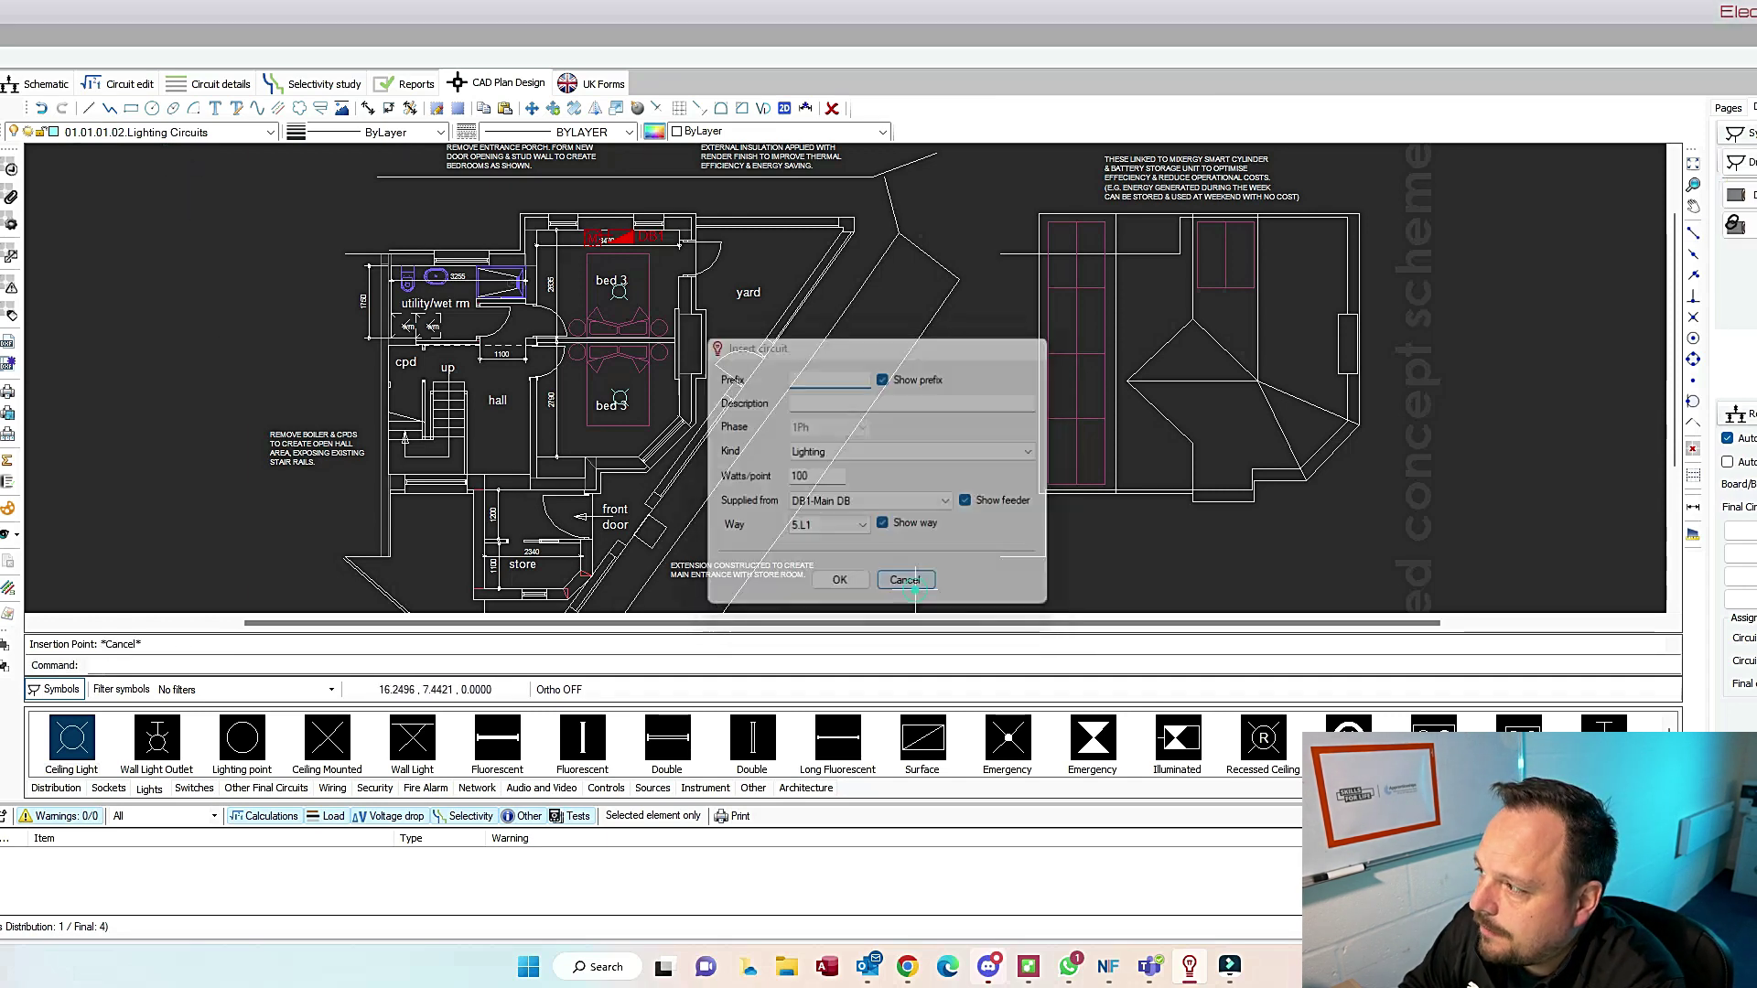
{"action": "left_click", "coordinate": [42, 108]}
Step: Place wired ceiling lights at 3.00 m elevation with wall snapping in both bedrooms, the entrance, store, hall and utility/wet room
{"action": "right_click", "coordinate": [854, 573]}
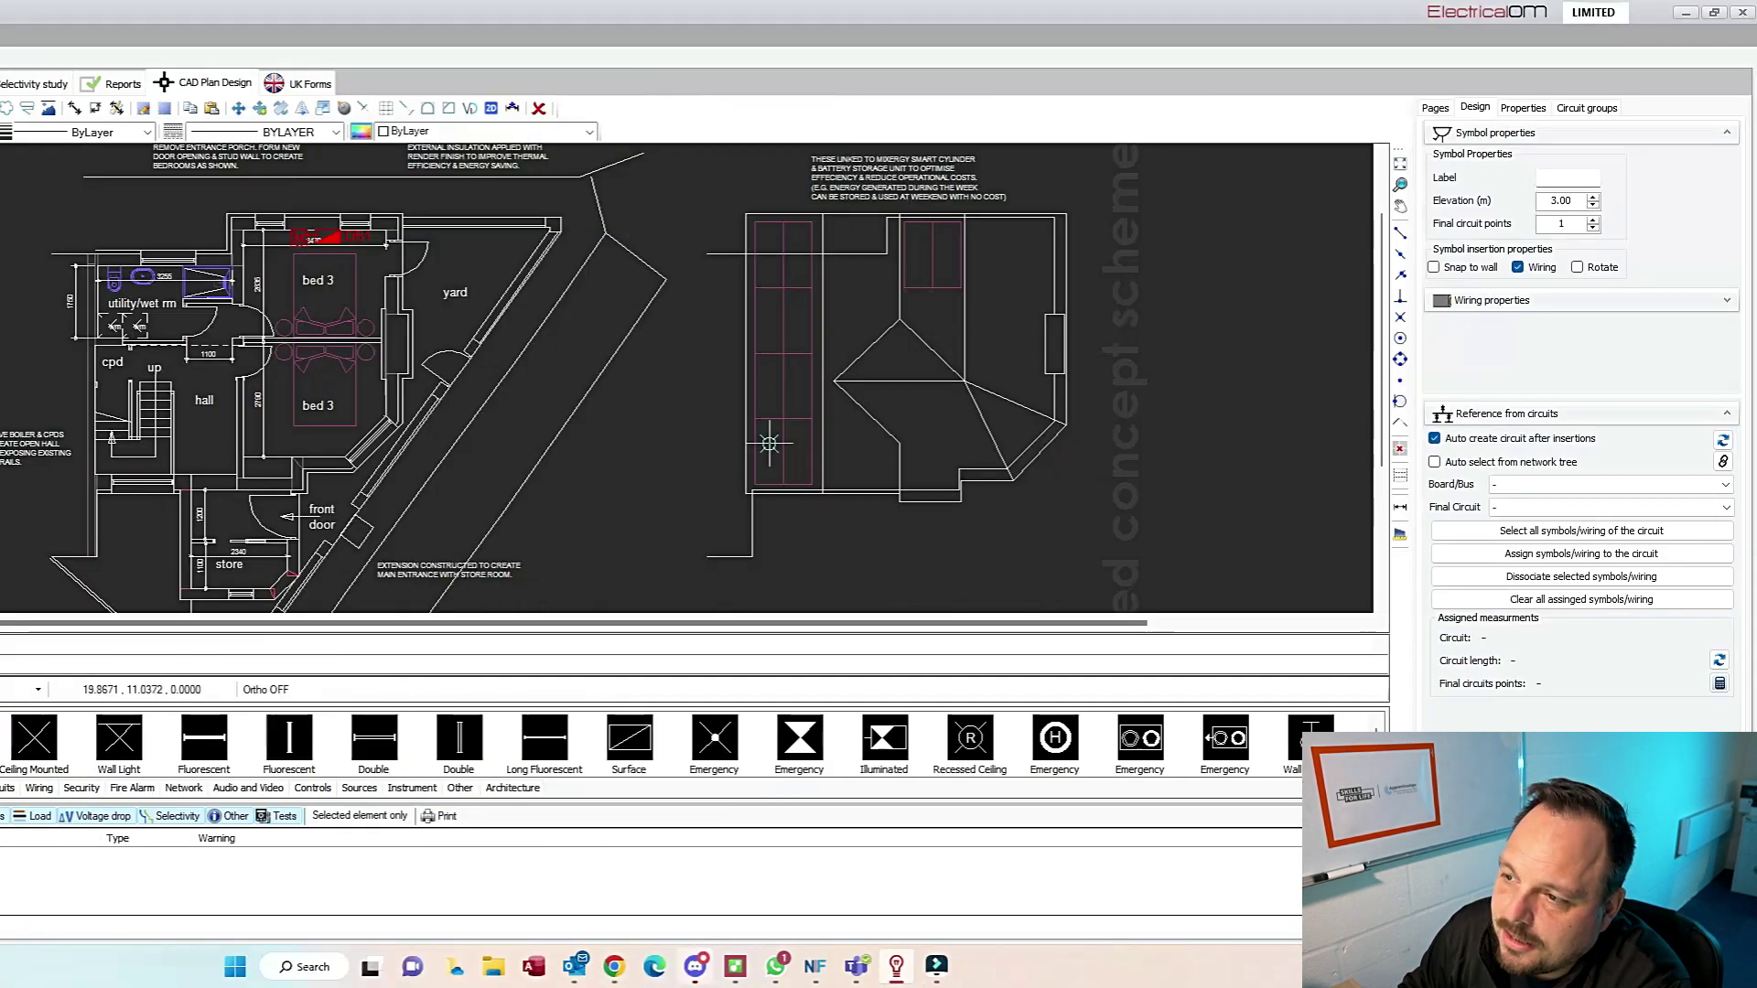
{"action": "left_click", "coordinate": [1433, 268]}
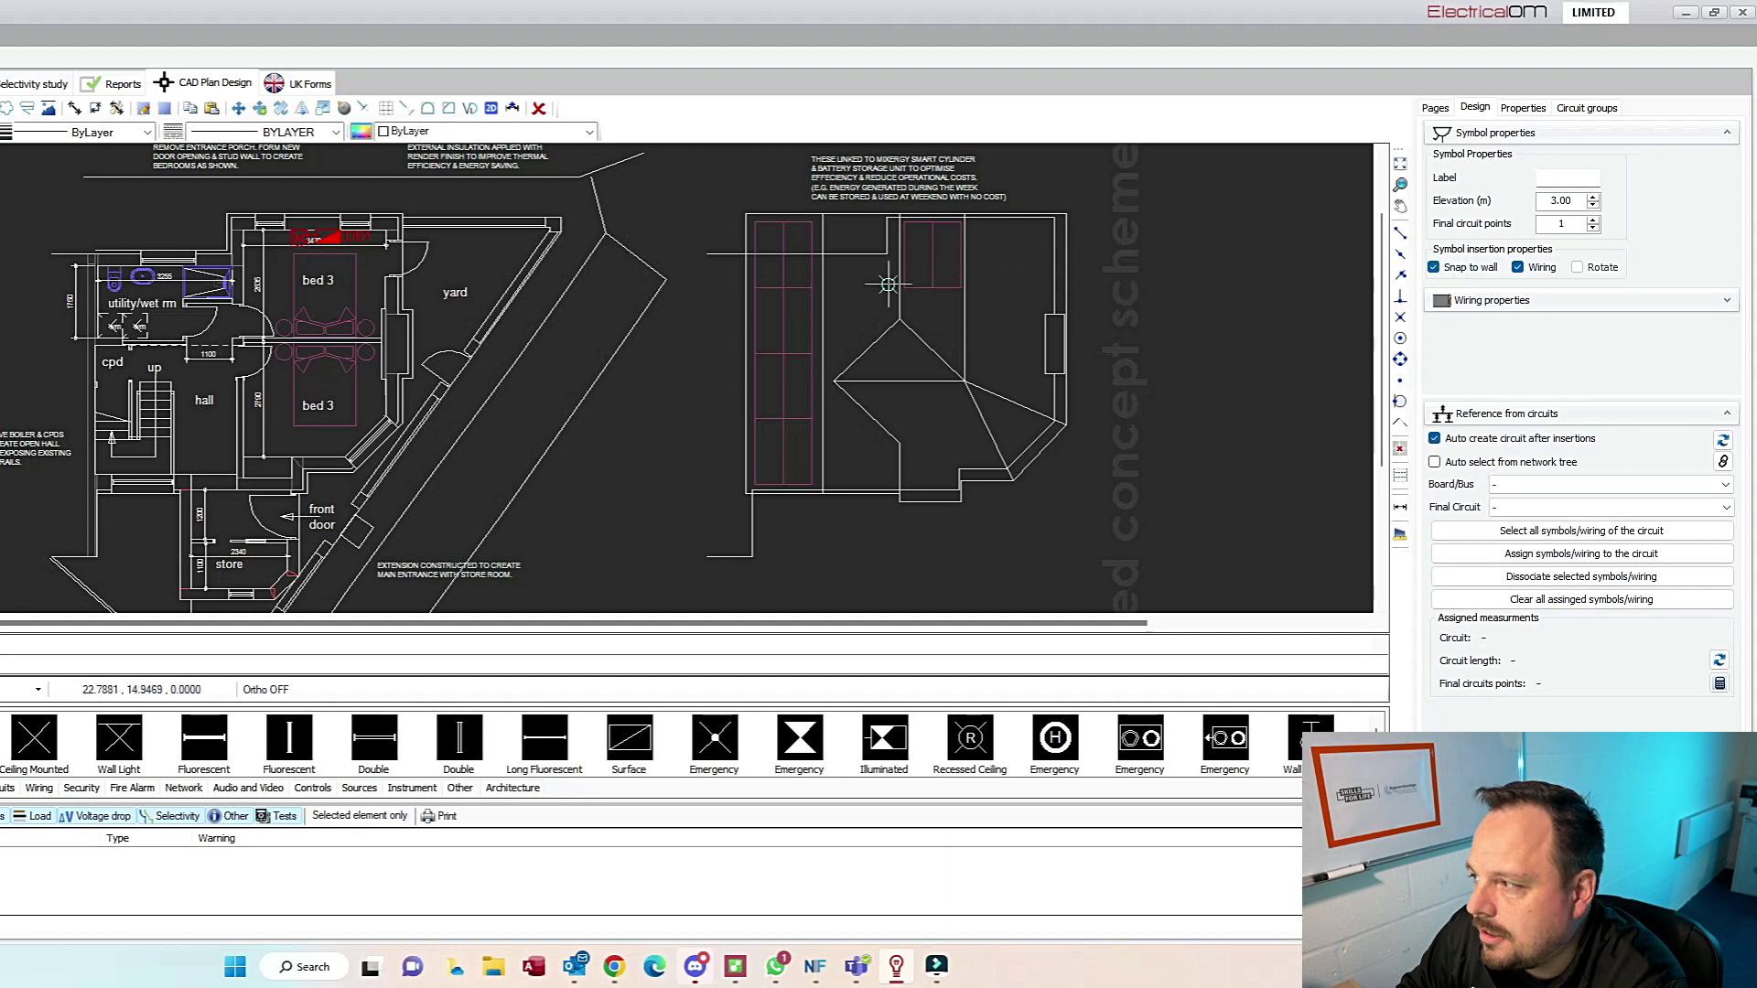
{"action": "left_click", "coordinate": [324, 292]}
{"action": "left_click", "coordinate": [325, 394]}
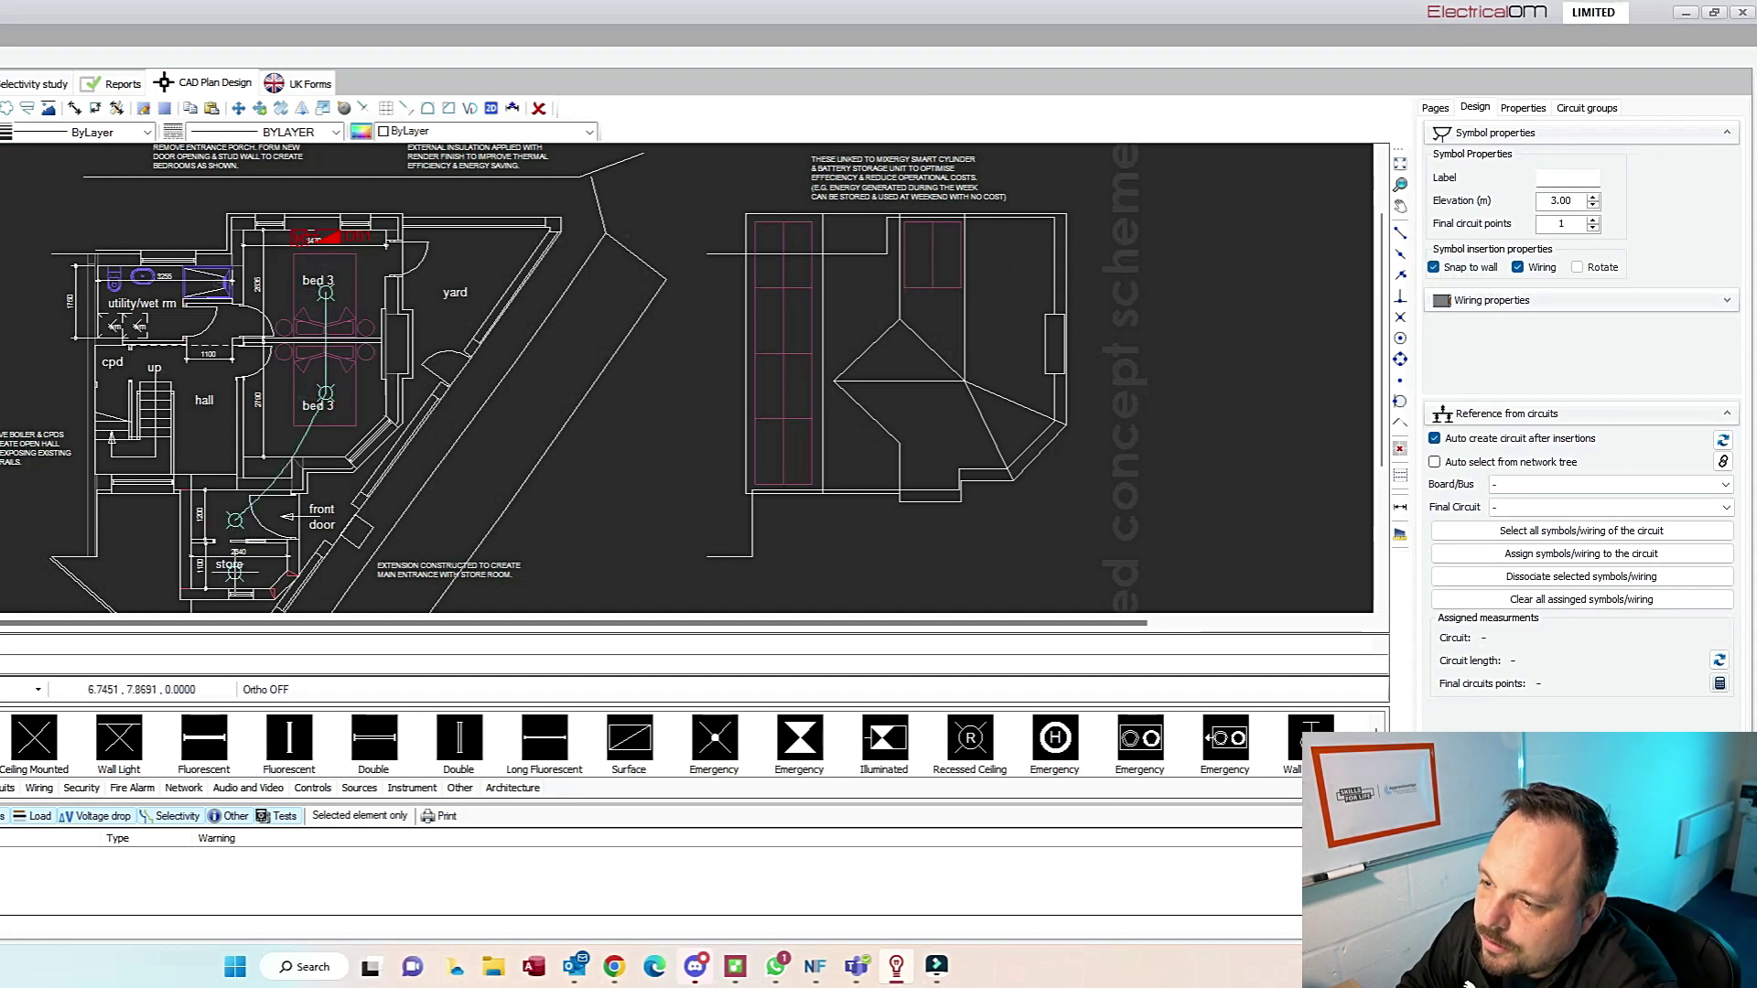
{"action": "left_click", "coordinate": [234, 572]}
{"action": "left_click", "coordinate": [200, 405]}
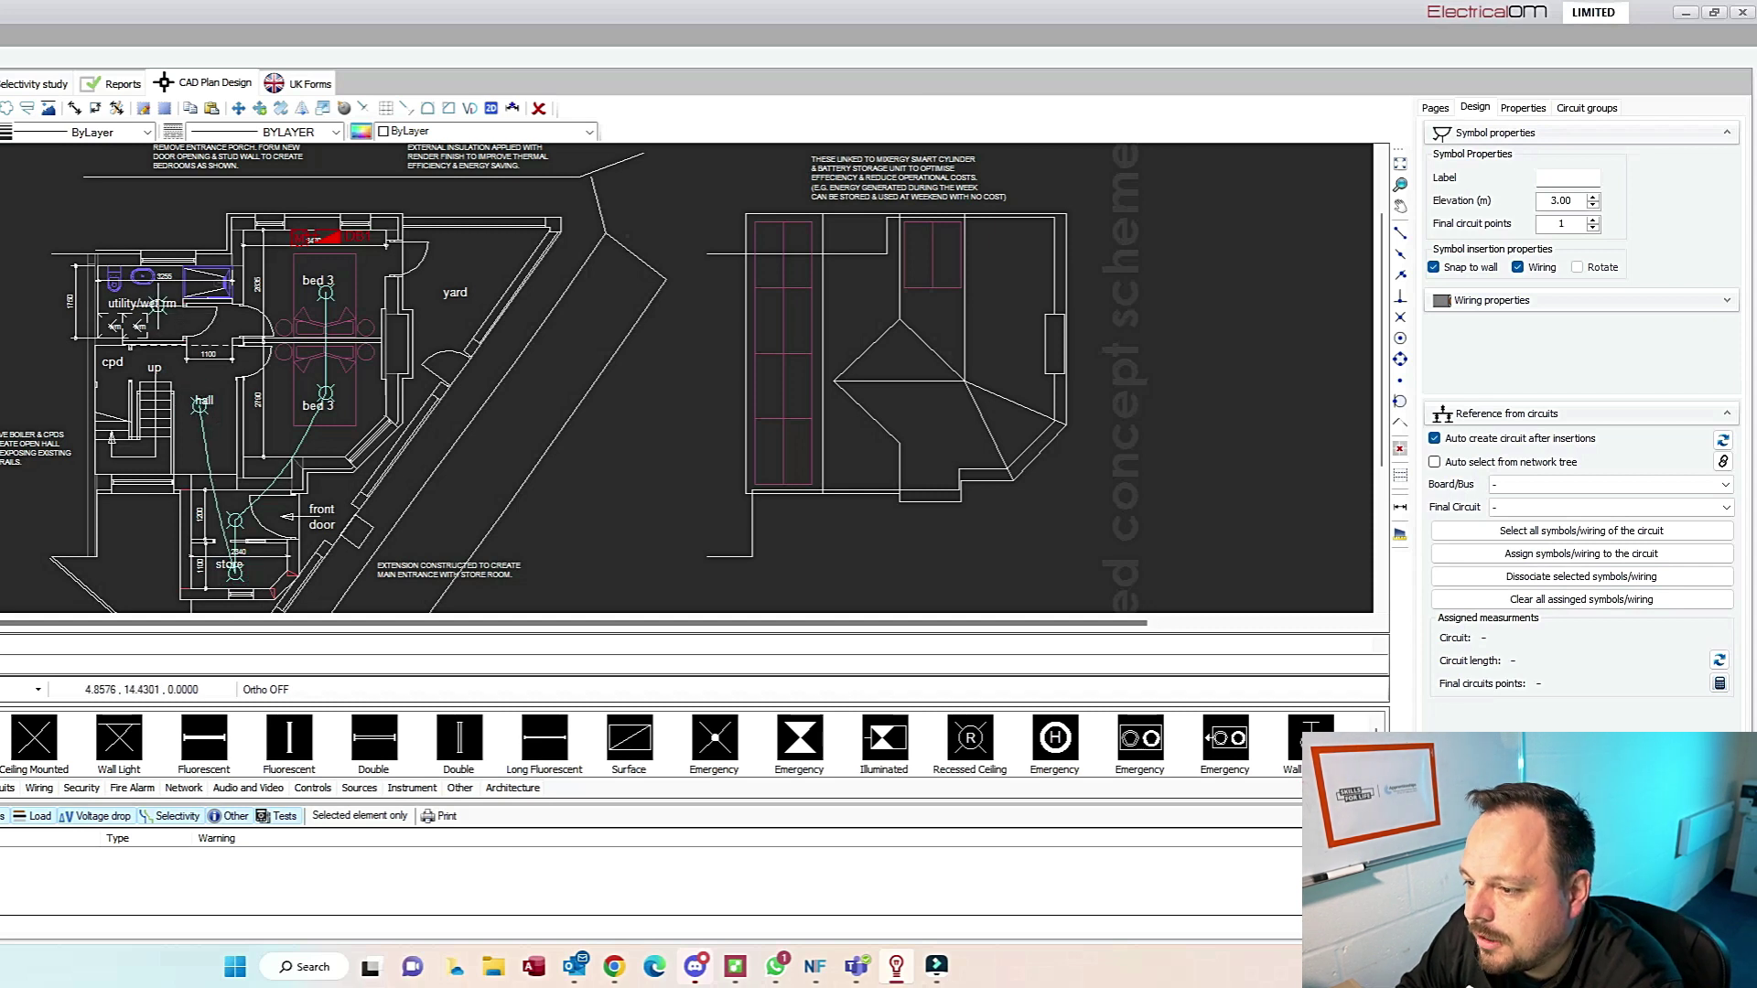
{"action": "right_click", "coordinate": [159, 306]}
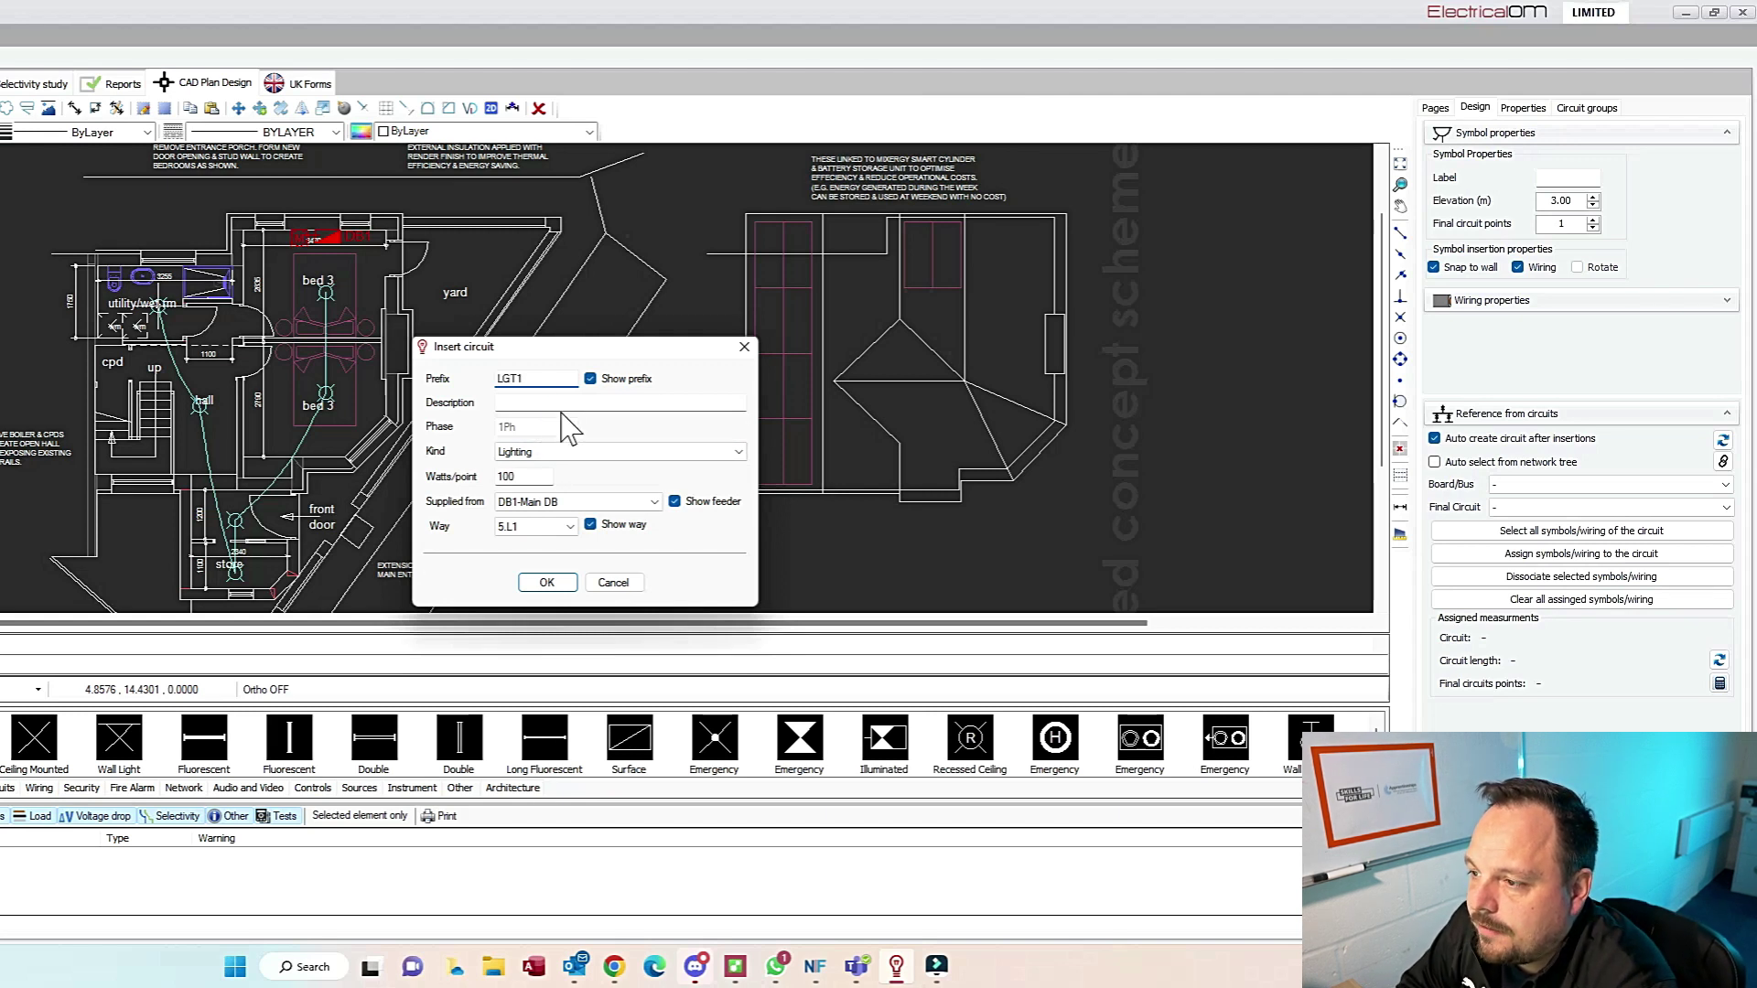
Step: Create lighting circuit LGT1, Ground Floor Lighting, on way 5.L1 of DB1-Main DB, with its prefix, feeder and way labels hidden
{"action": "left_click", "coordinate": [590, 378]}
{"action": "left_click", "coordinate": [674, 501]}
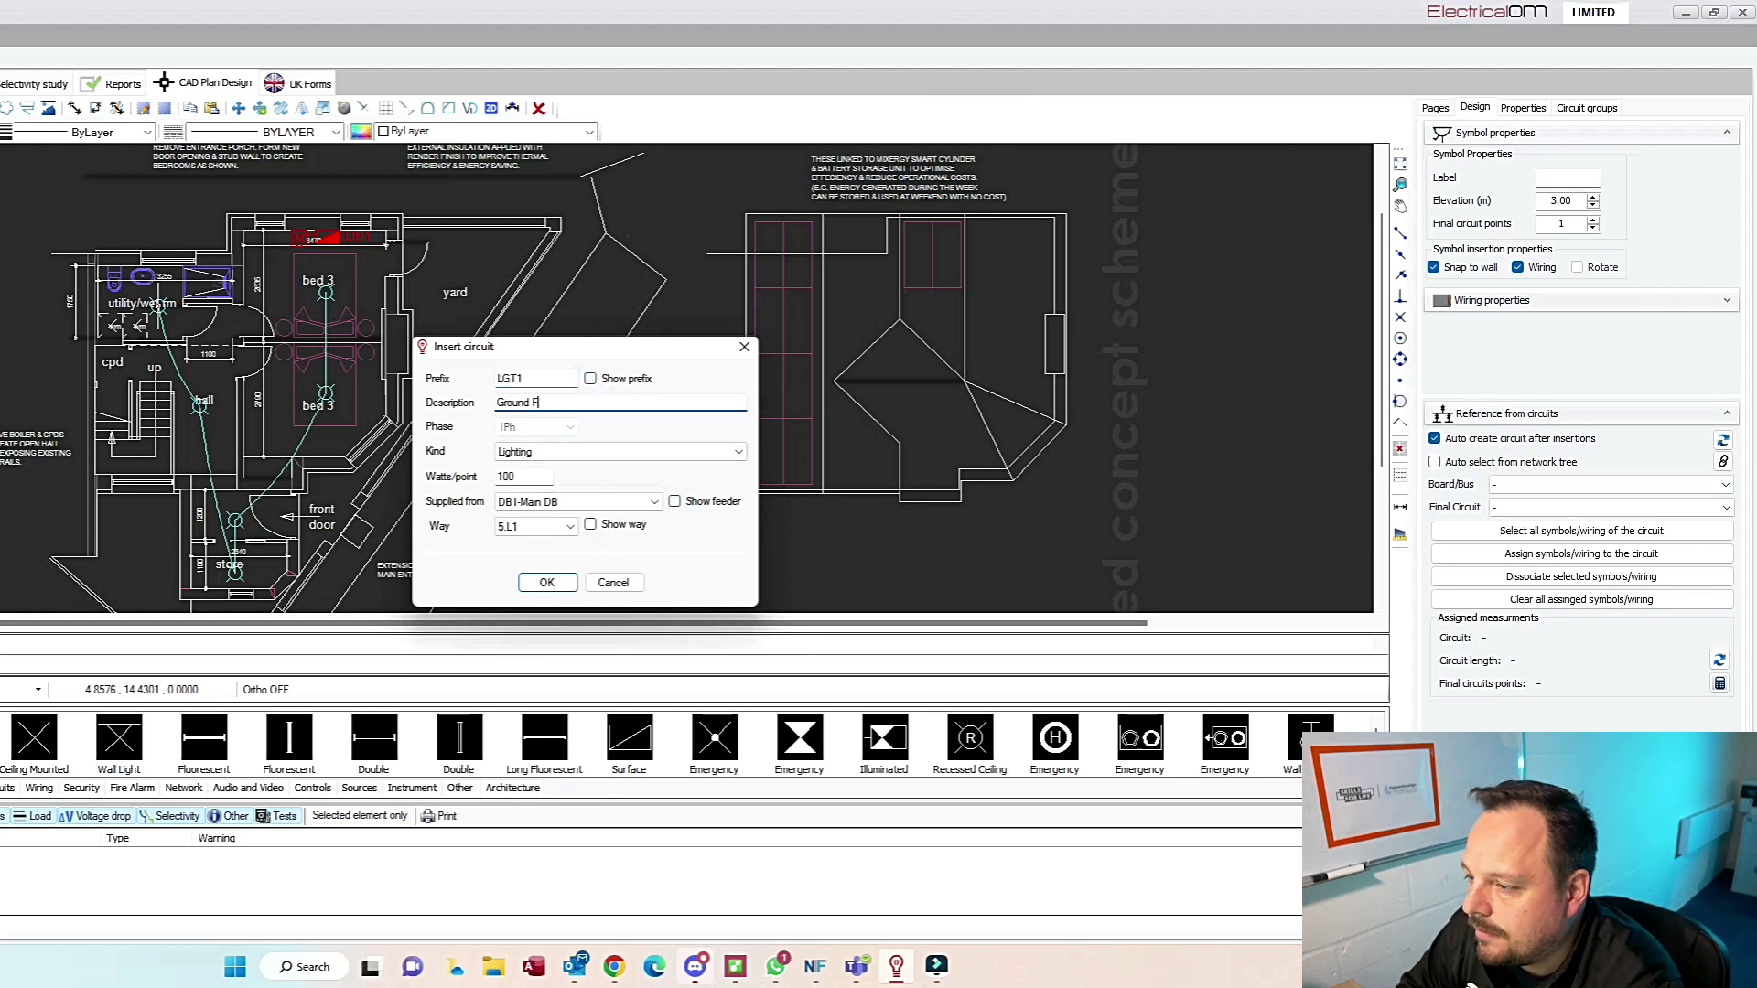
{"action": "left_click", "coordinate": [547, 582]}
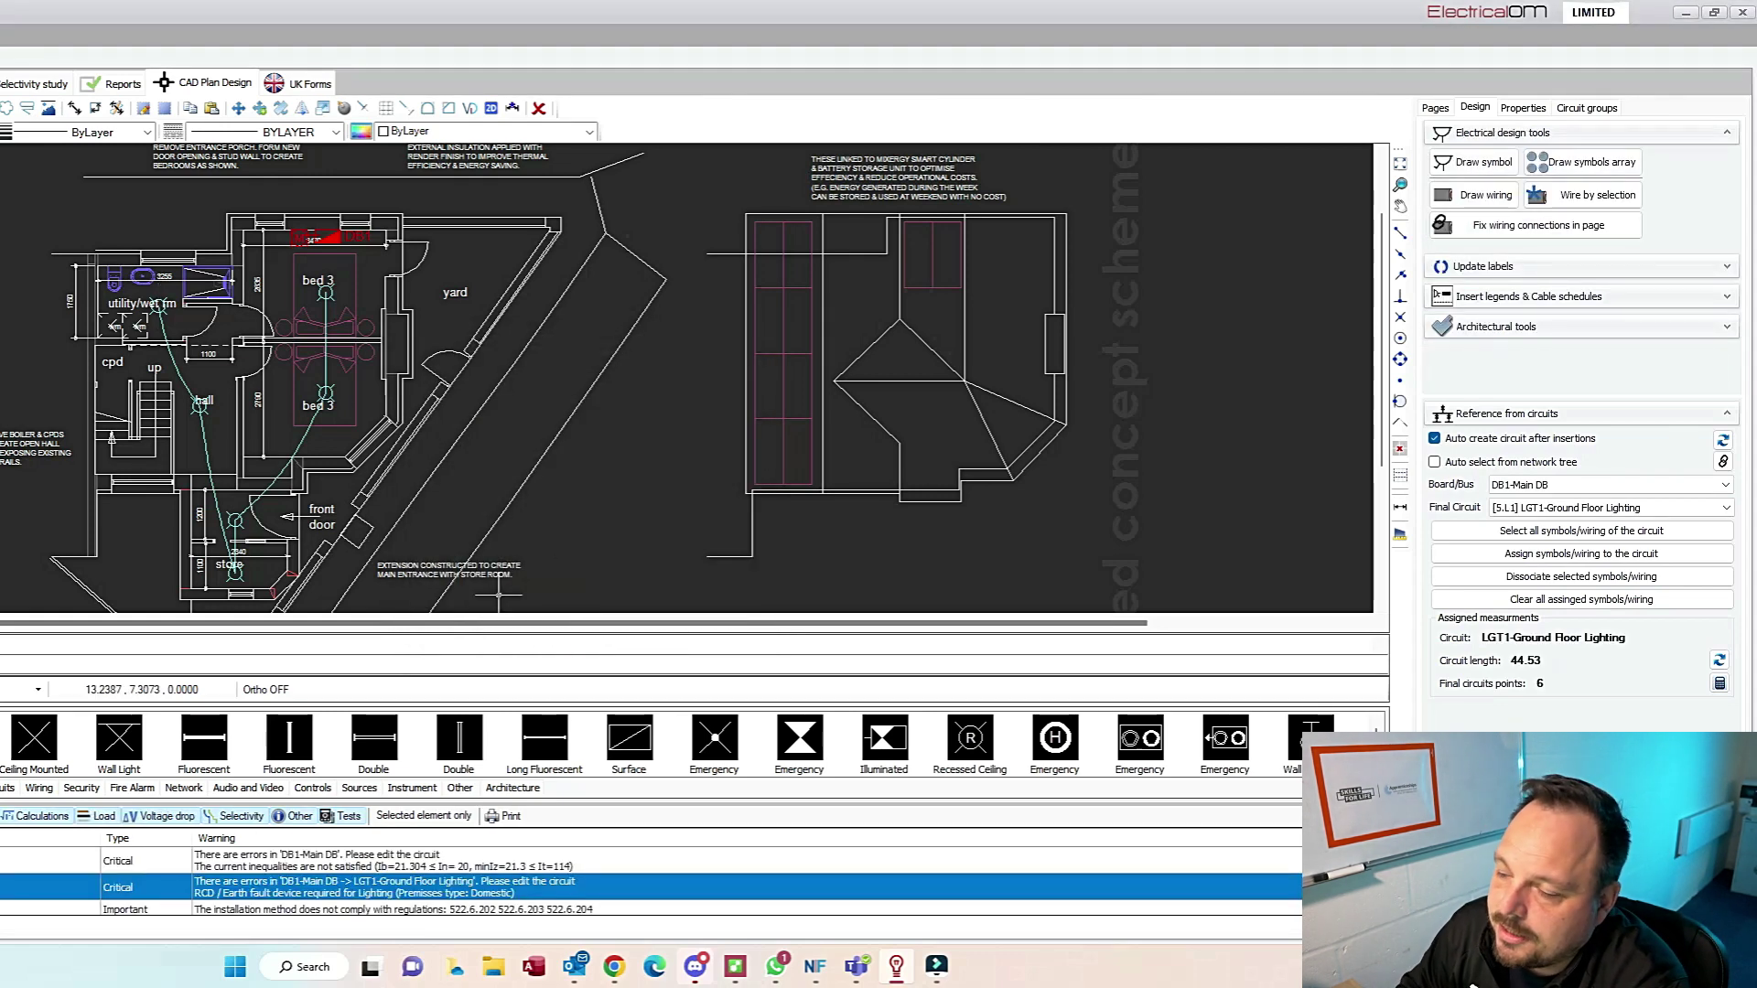
{"action": "key", "text": "Delete"}
{"action": "key", "text": "Return"}
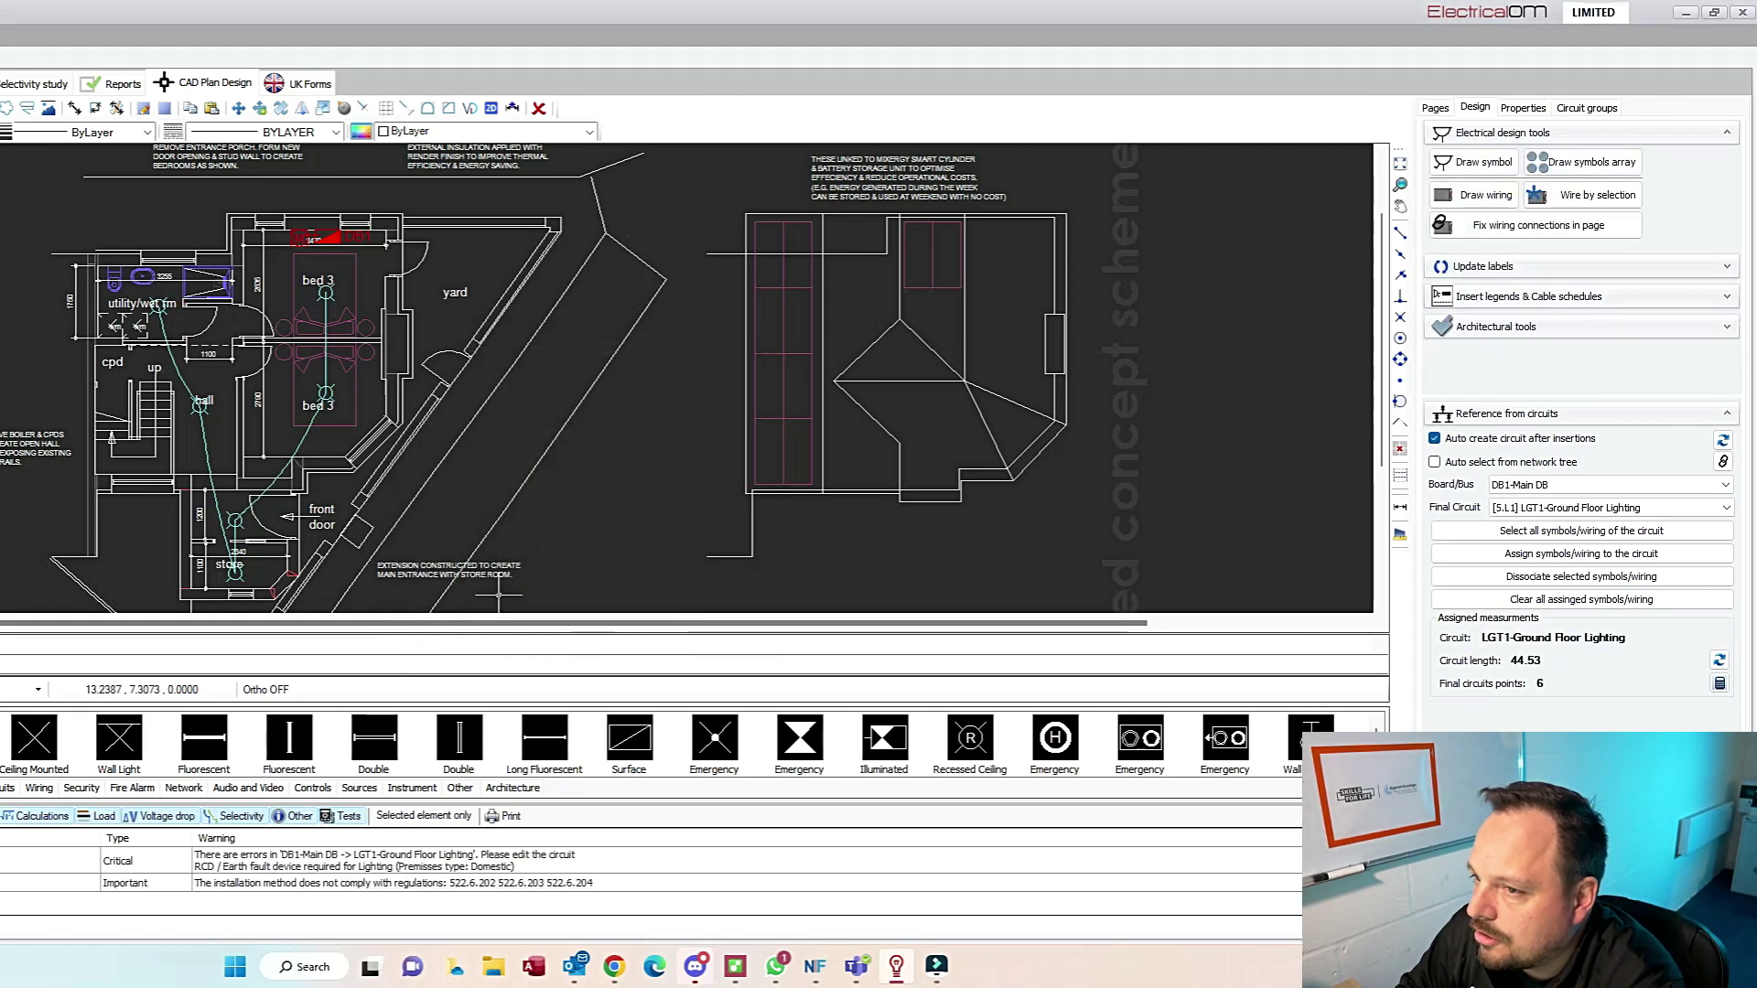
{"action": "key", "text": "Delete"}
{"action": "left_click", "coordinate": [556, 538]}
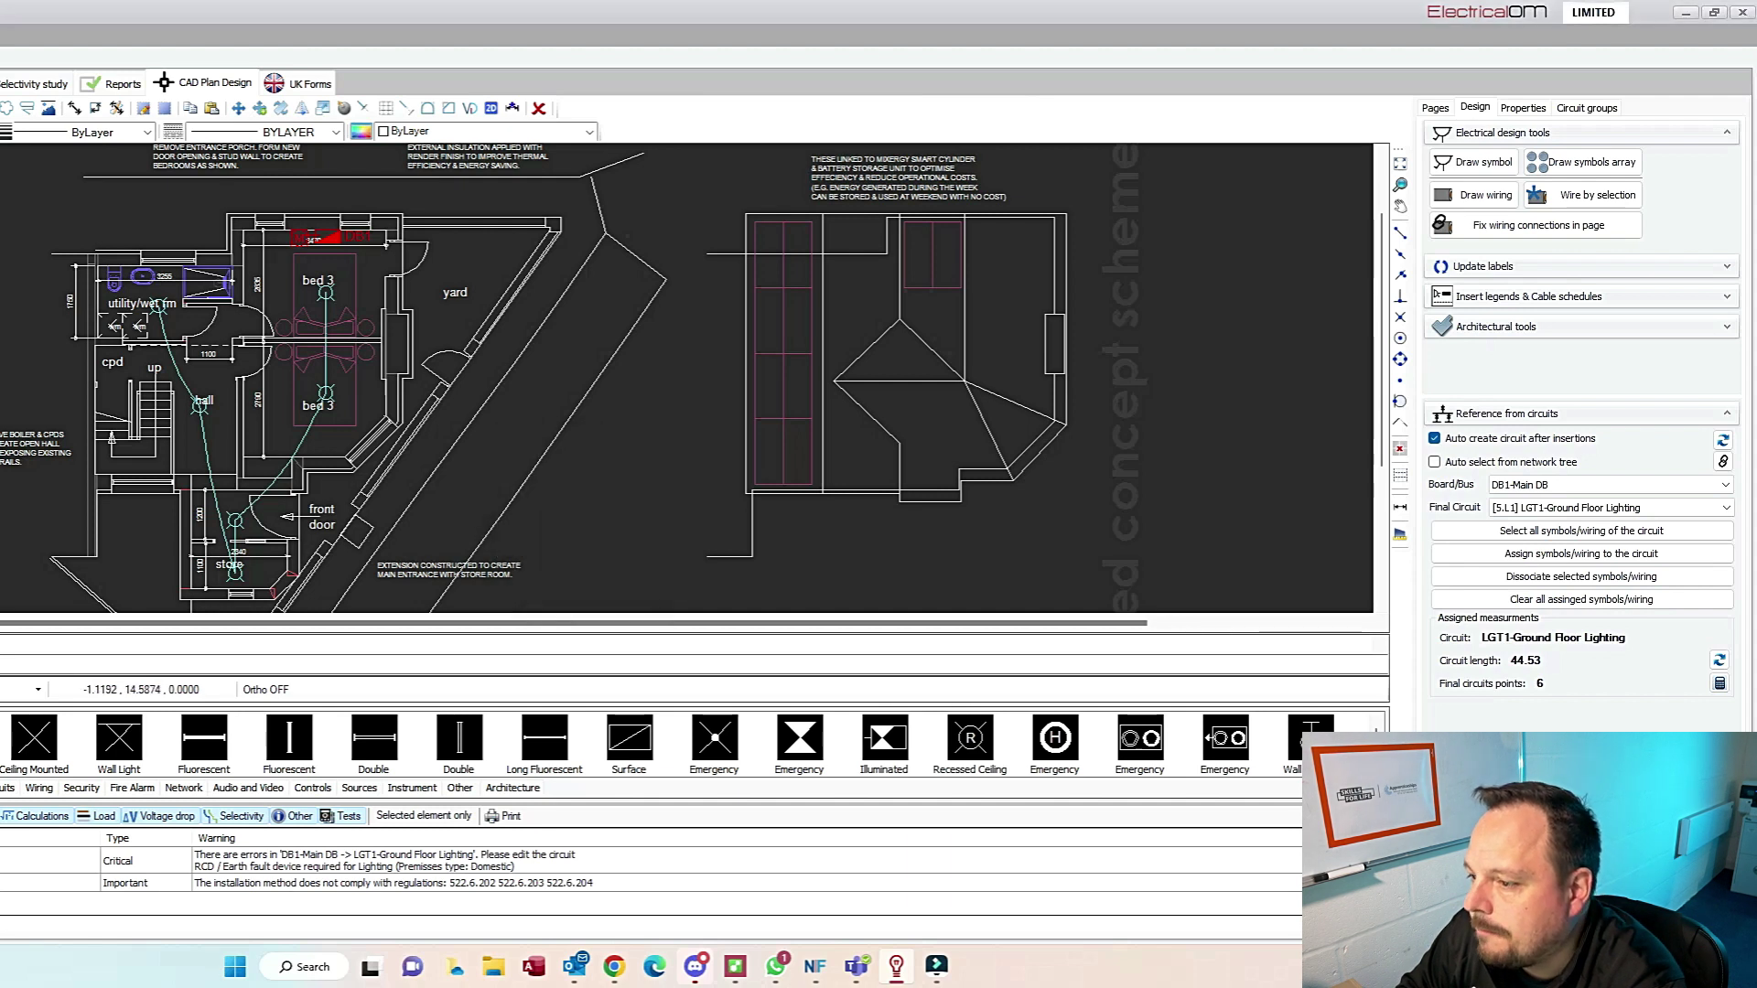
Step: Place wall-snapped light switches at 1.20 m elevation in the bedrooms, hall, entrance and store without automatic wiring, and undo the stray ceiling light
{"action": "left_click", "coordinate": [2, 787]}
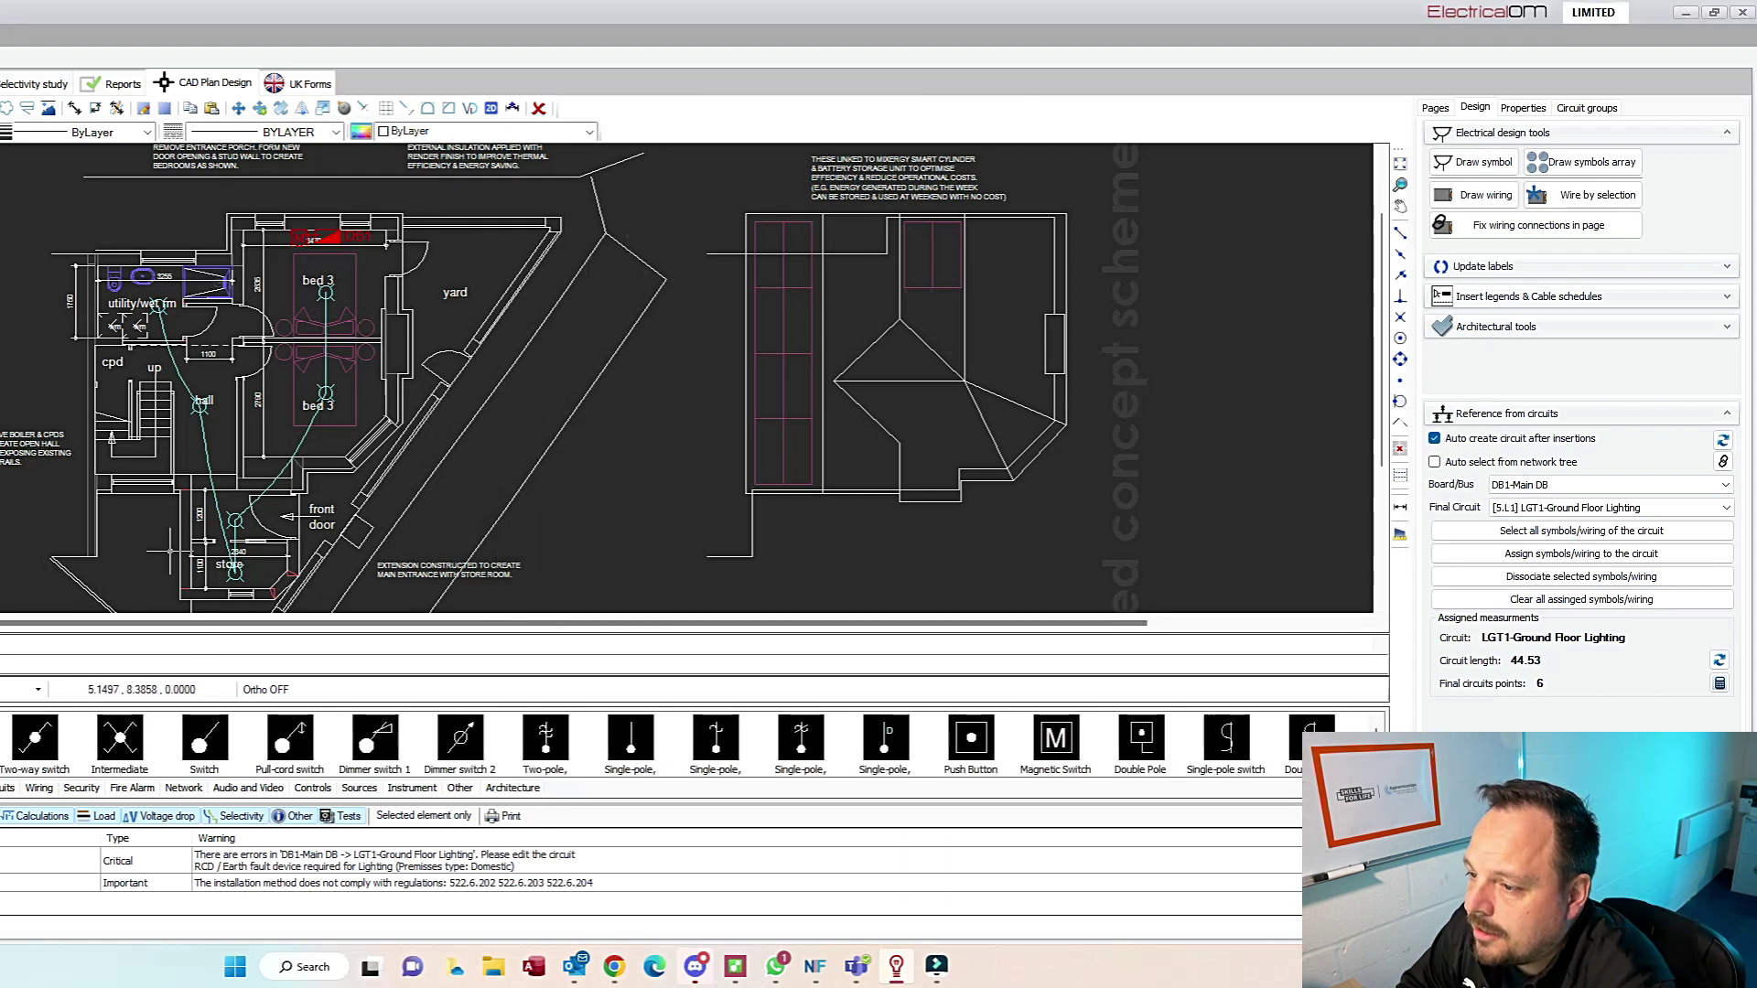
{"action": "left_click", "coordinate": [2, 739]}
{"action": "left_click", "coordinate": [1517, 267]}
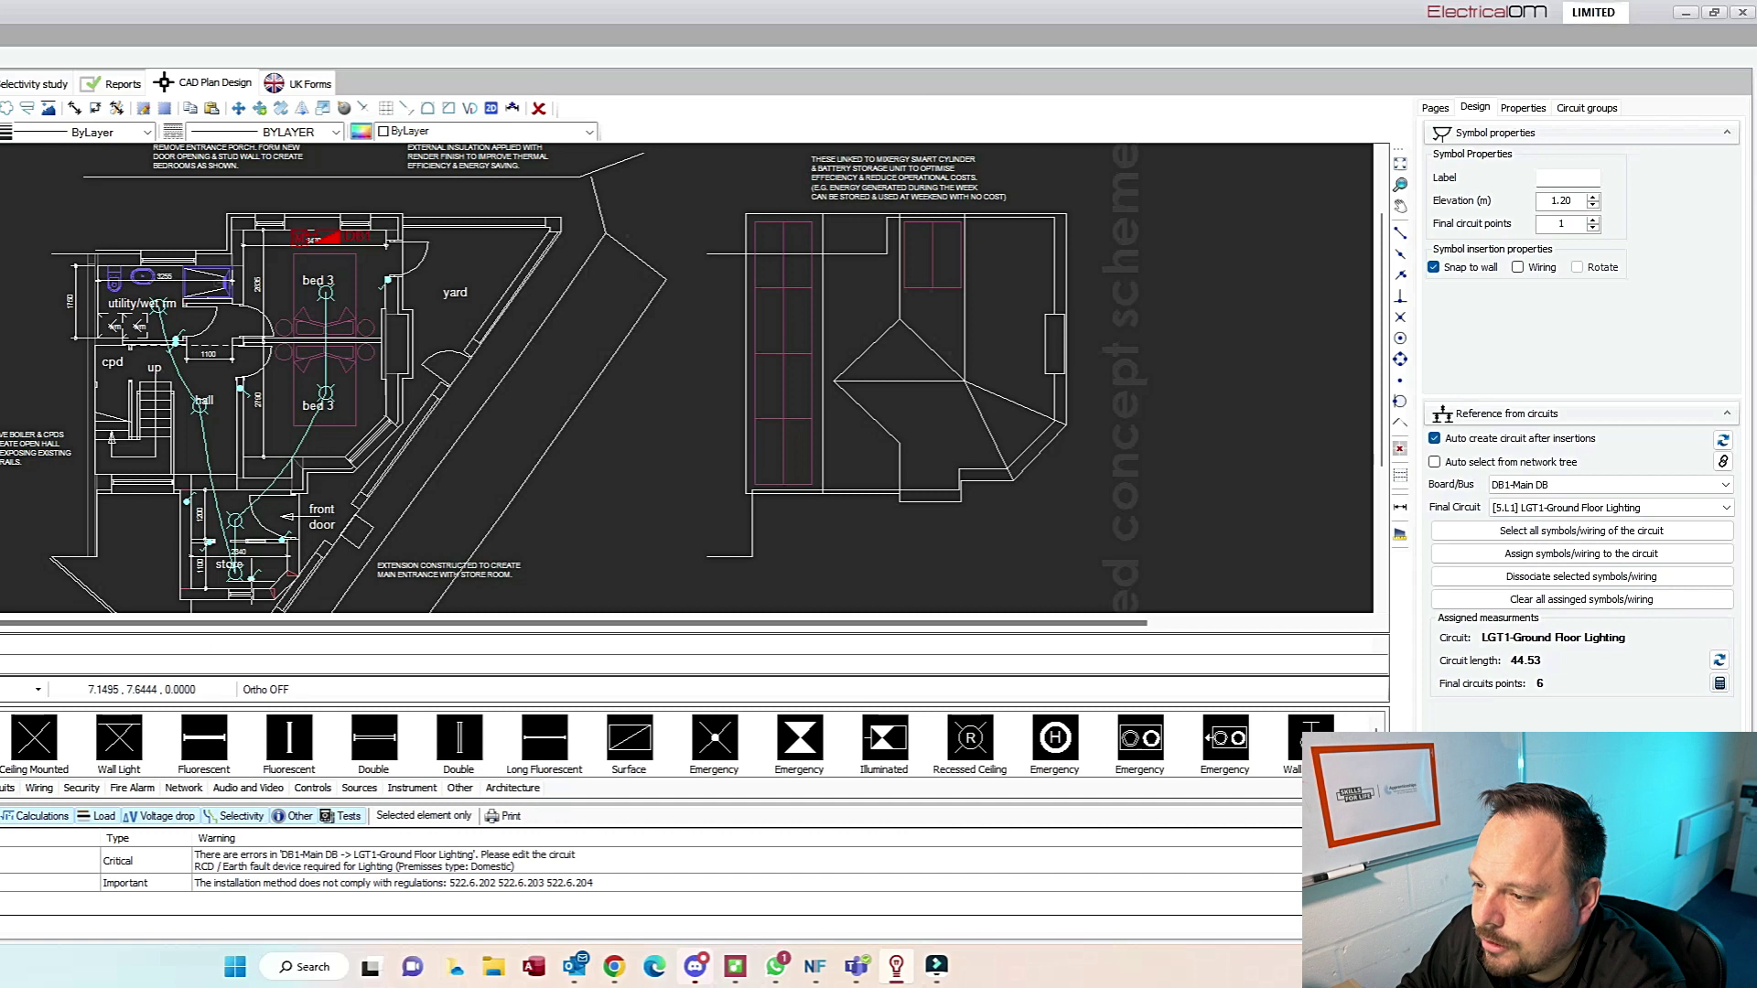
{"action": "key", "text": "Escape"}
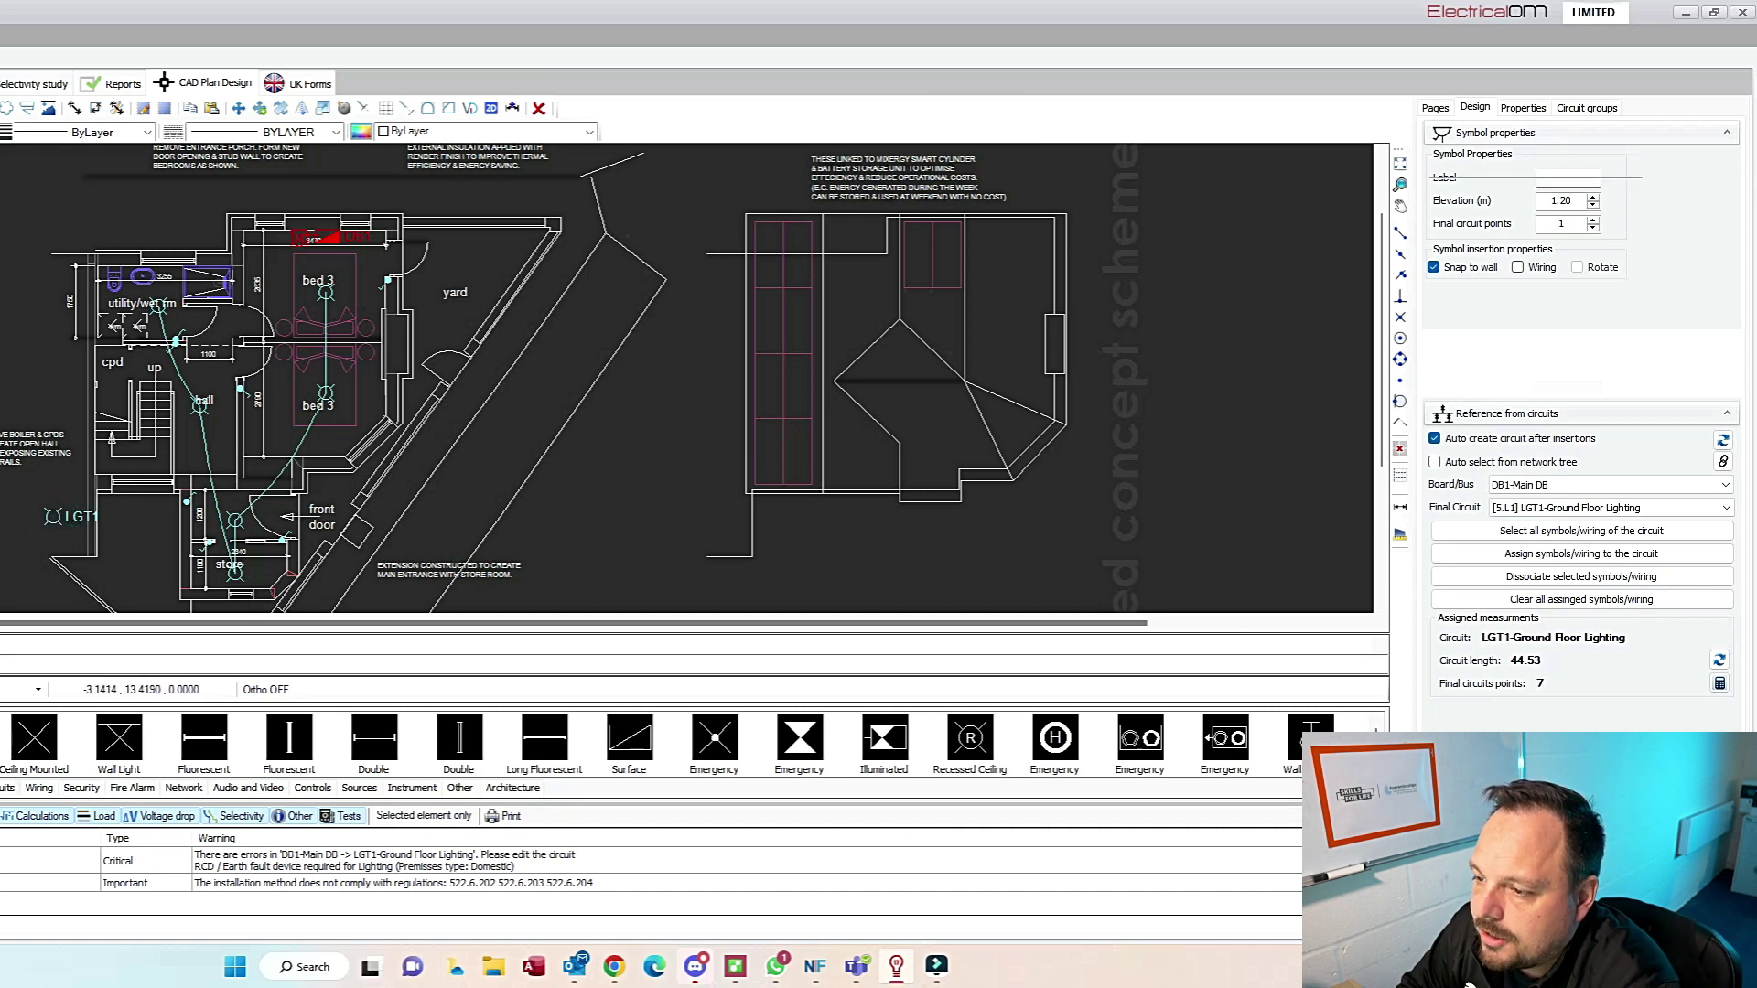
{"action": "key", "text": "ctrl+z"}
Step: Place a wall light at 2.40 m elevation outside the front door on a new lighting circuit, EXT1 Outside Light, way 2.L1
{"action": "left_click", "coordinate": [119, 737]}
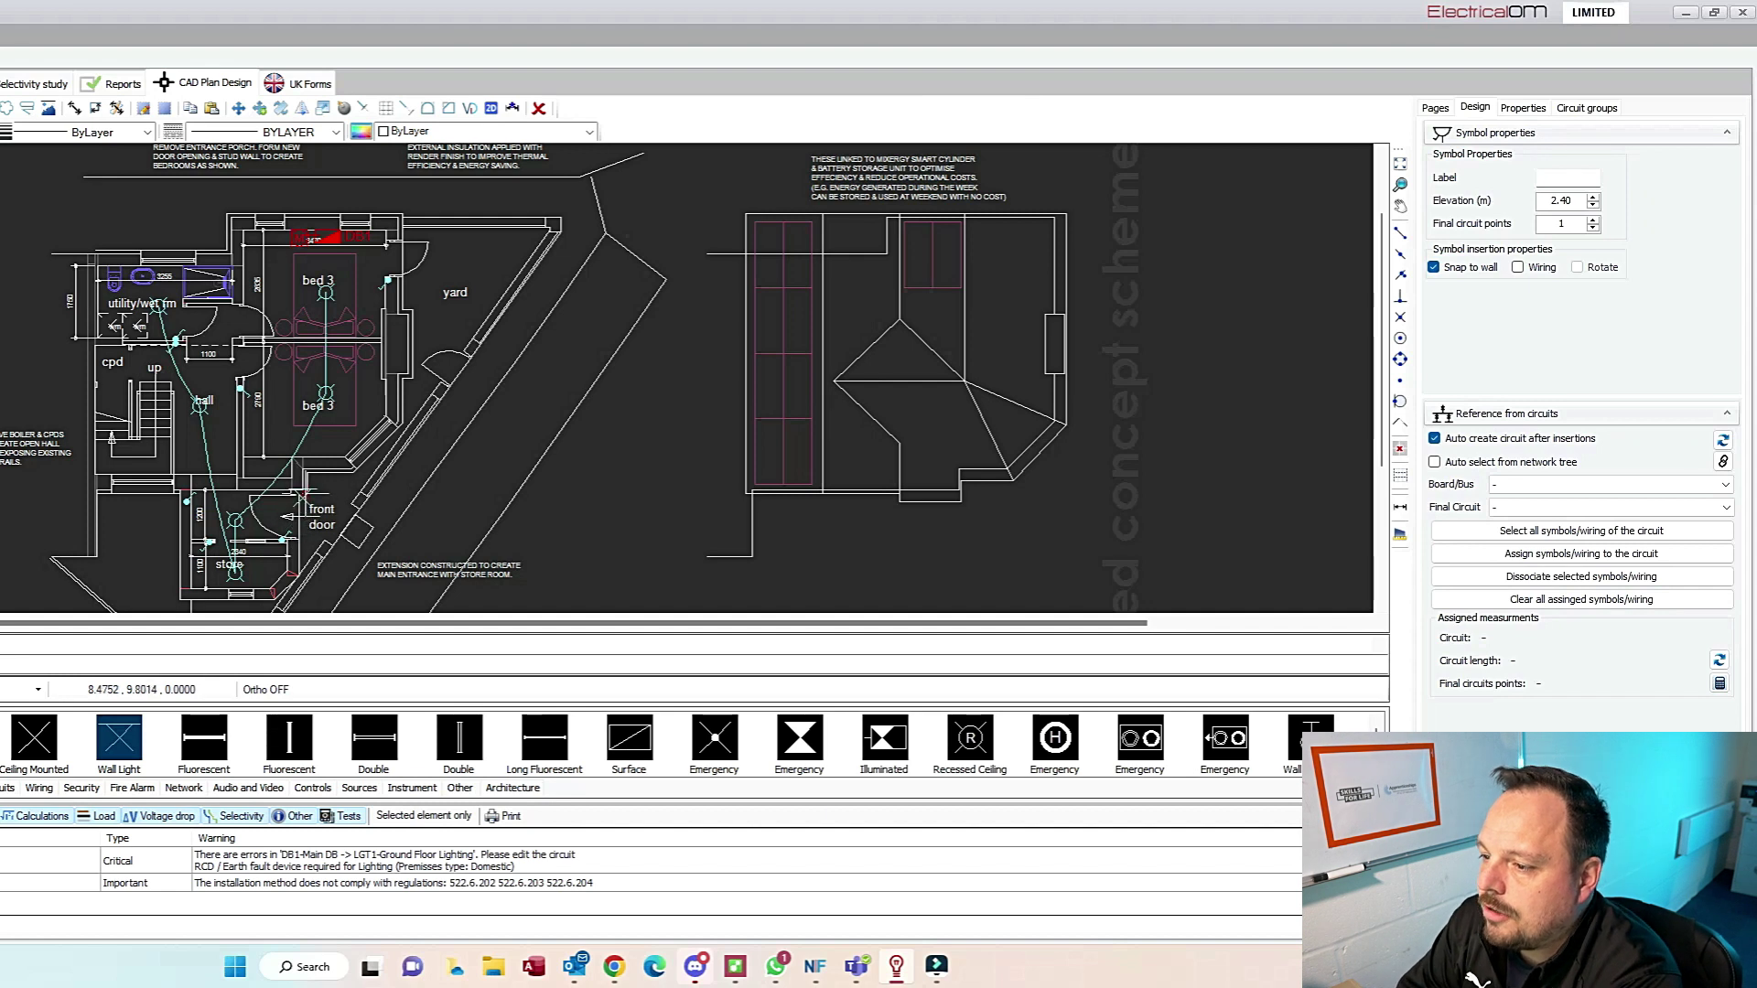
{"action": "left_click", "coordinate": [445, 497]}
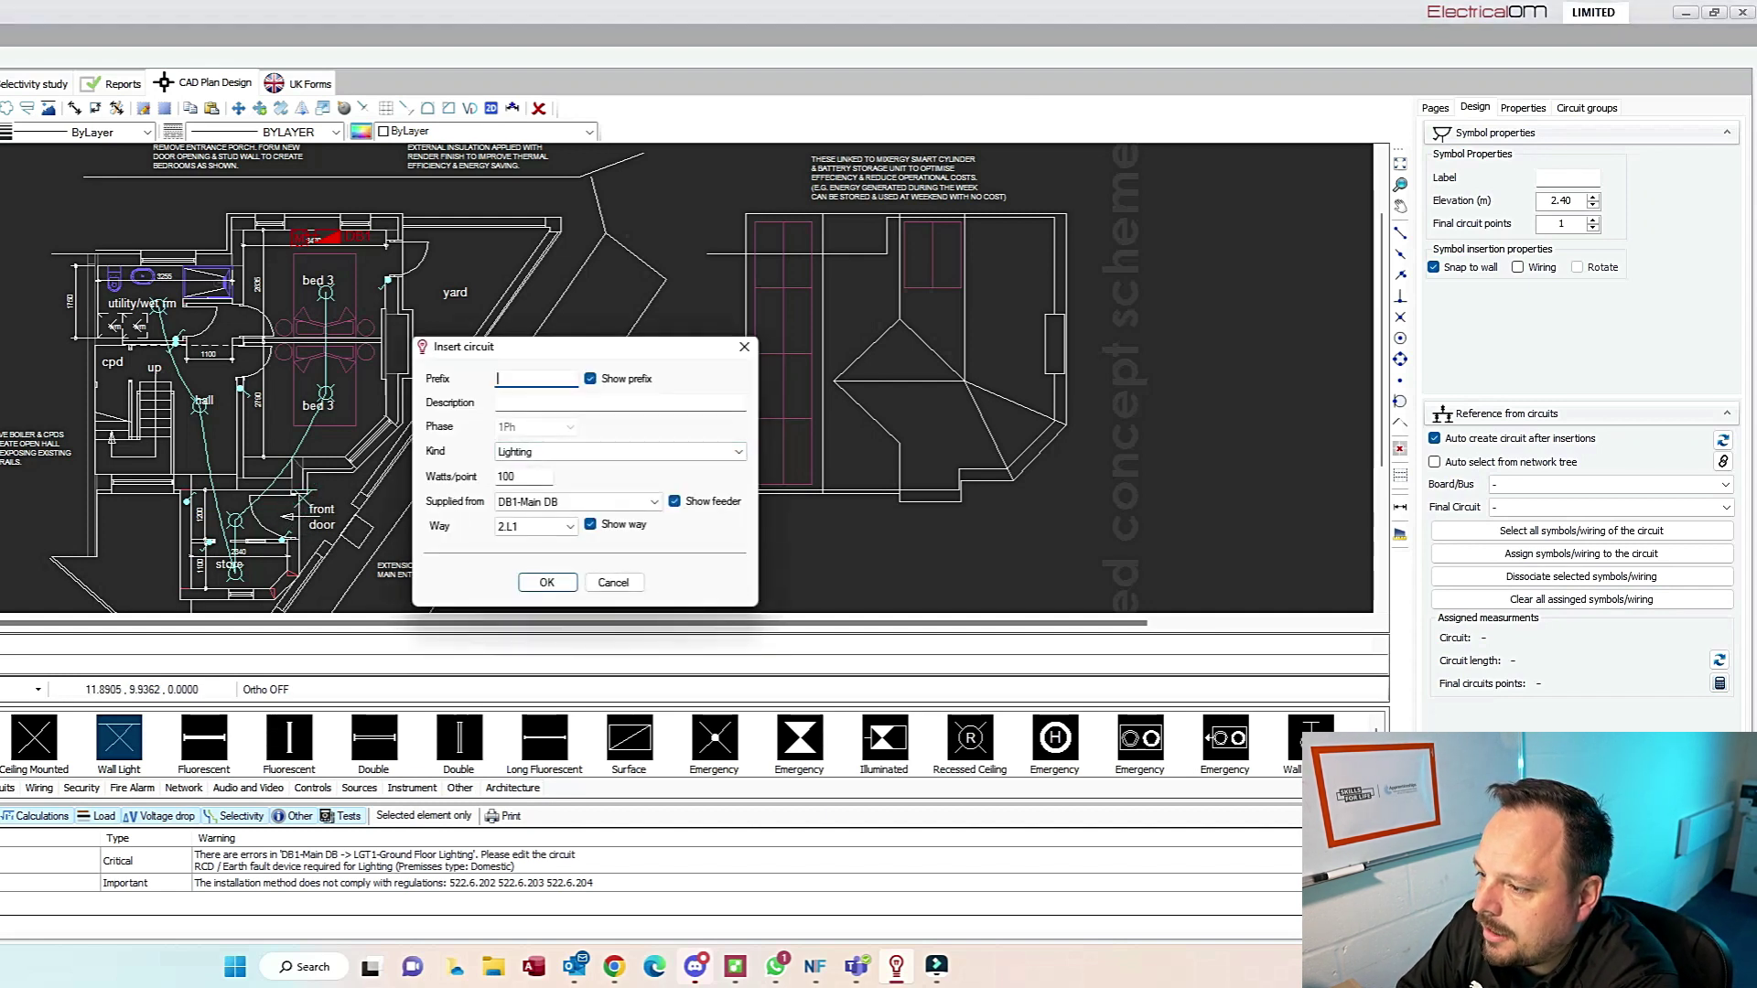
{"action": "left_click", "coordinate": [509, 403]}
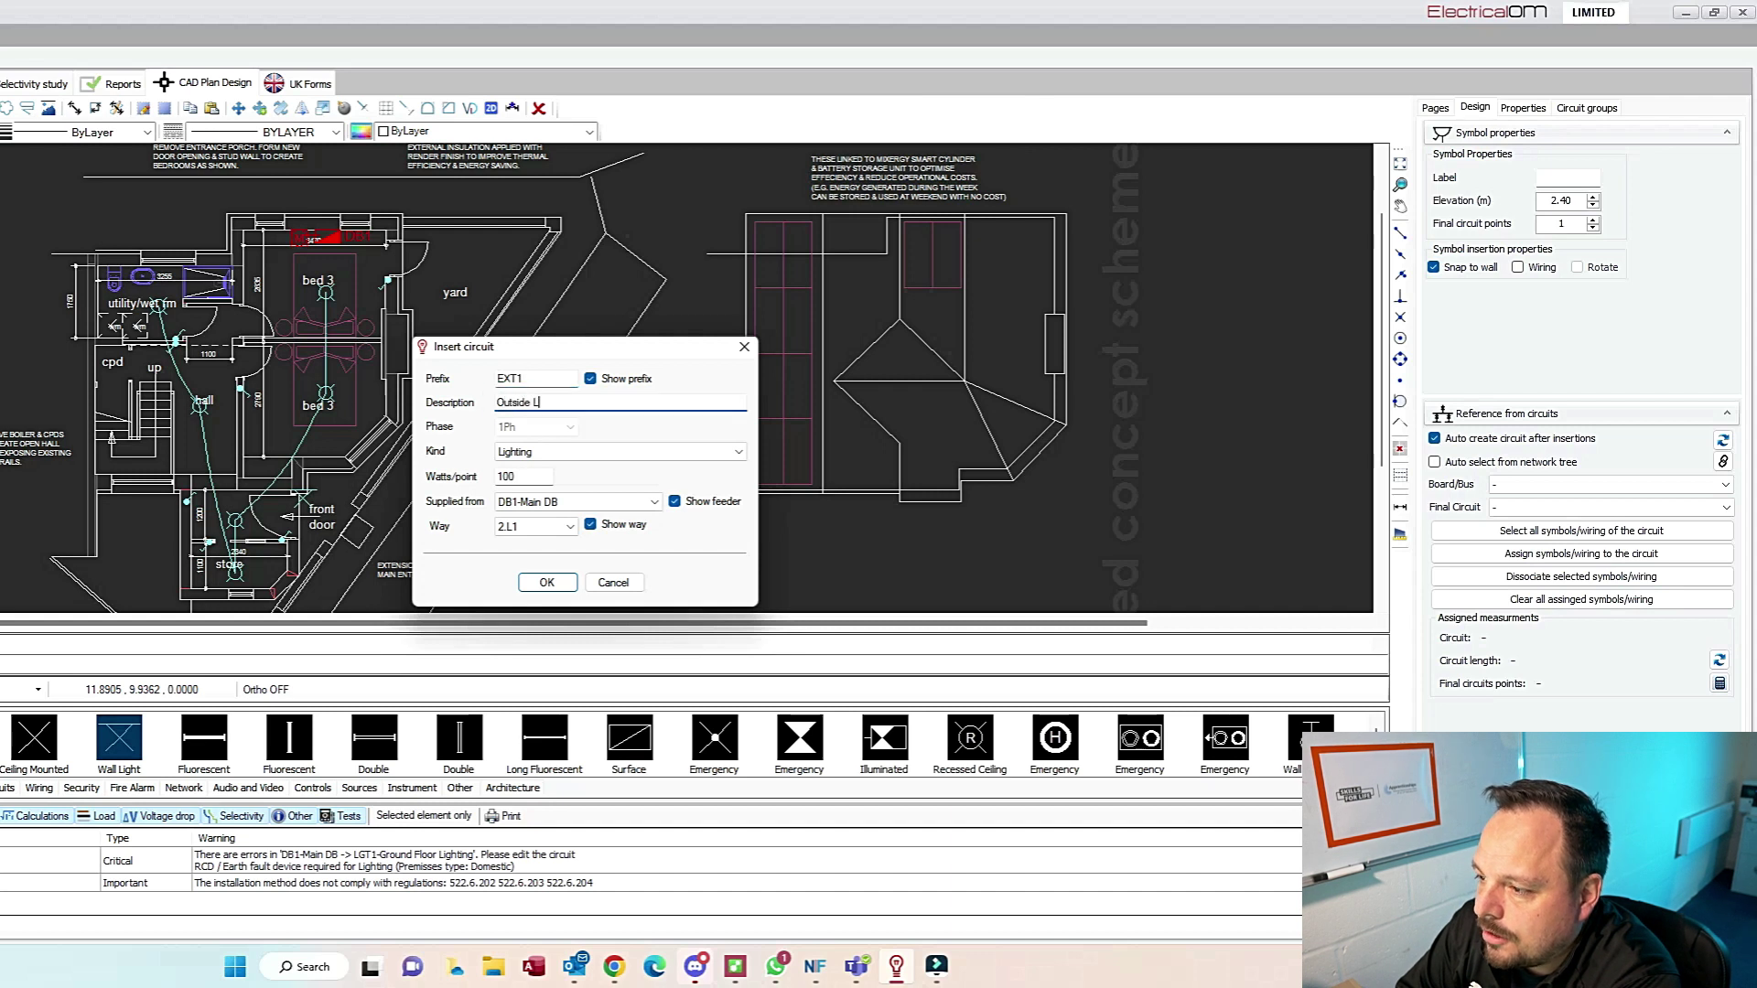
{"action": "left_click", "coordinate": [546, 582]}
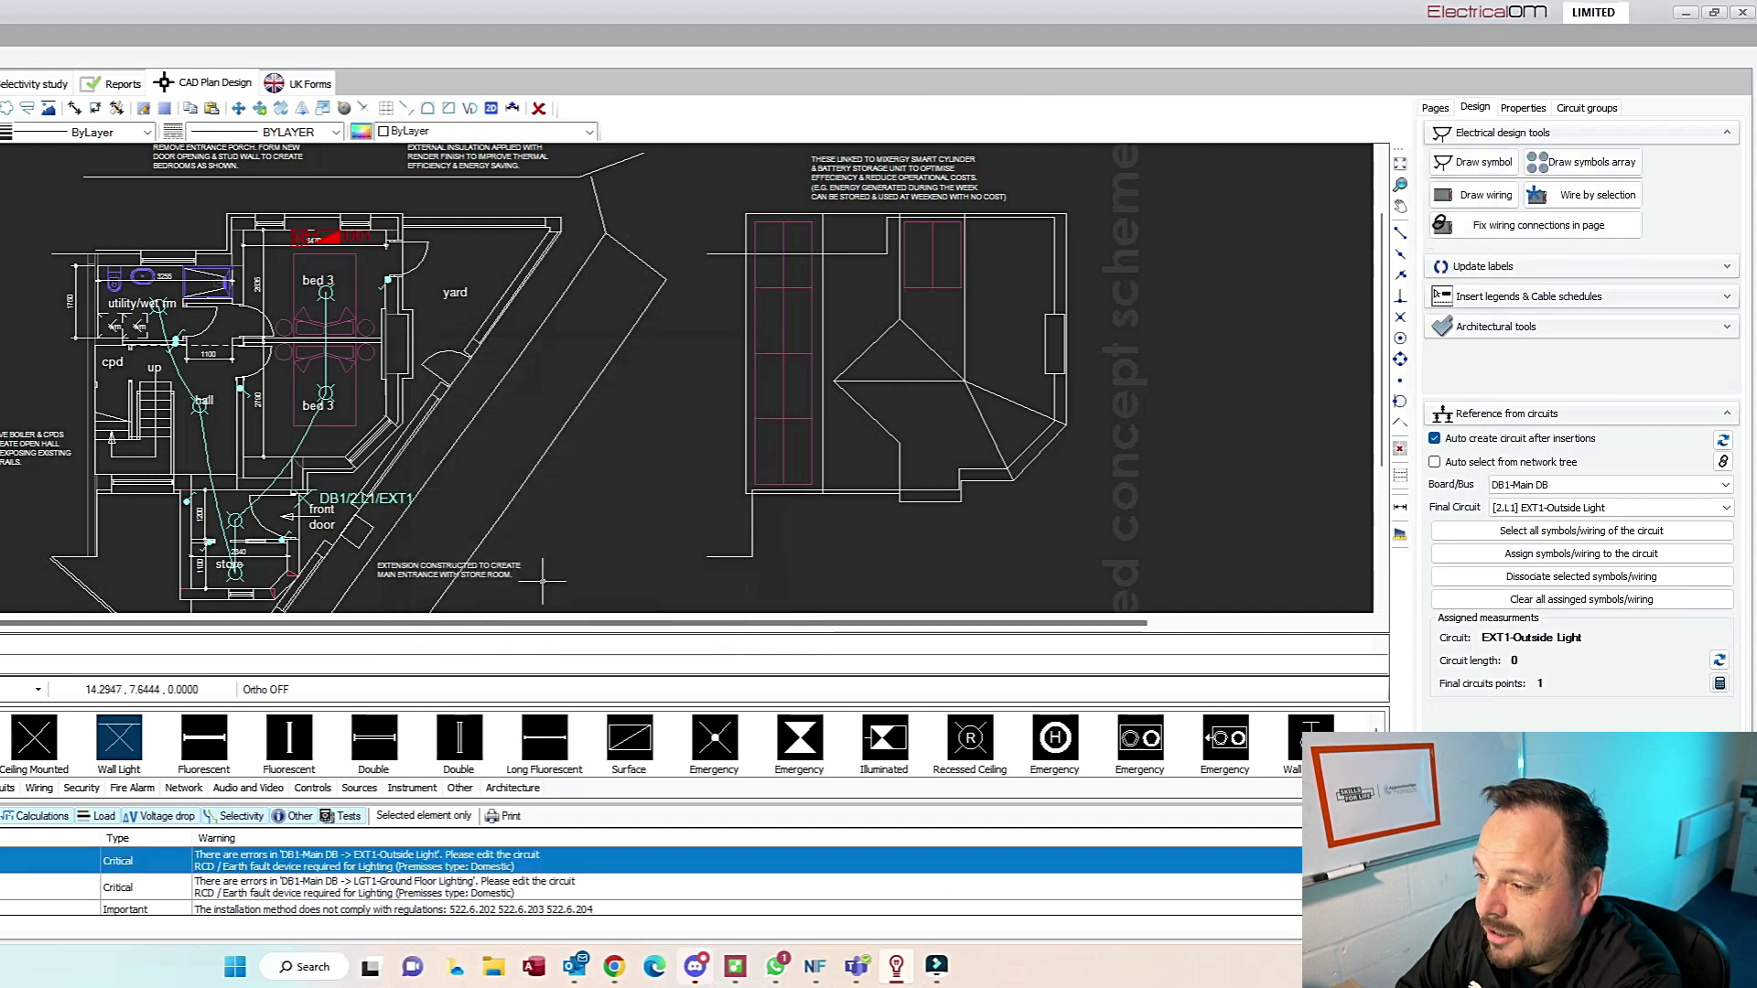
Step: Draw curved wiring at 3.00 m elevation between the outside wall light and the main distribution board
{"action": "left_click", "coordinate": [1477, 196]}
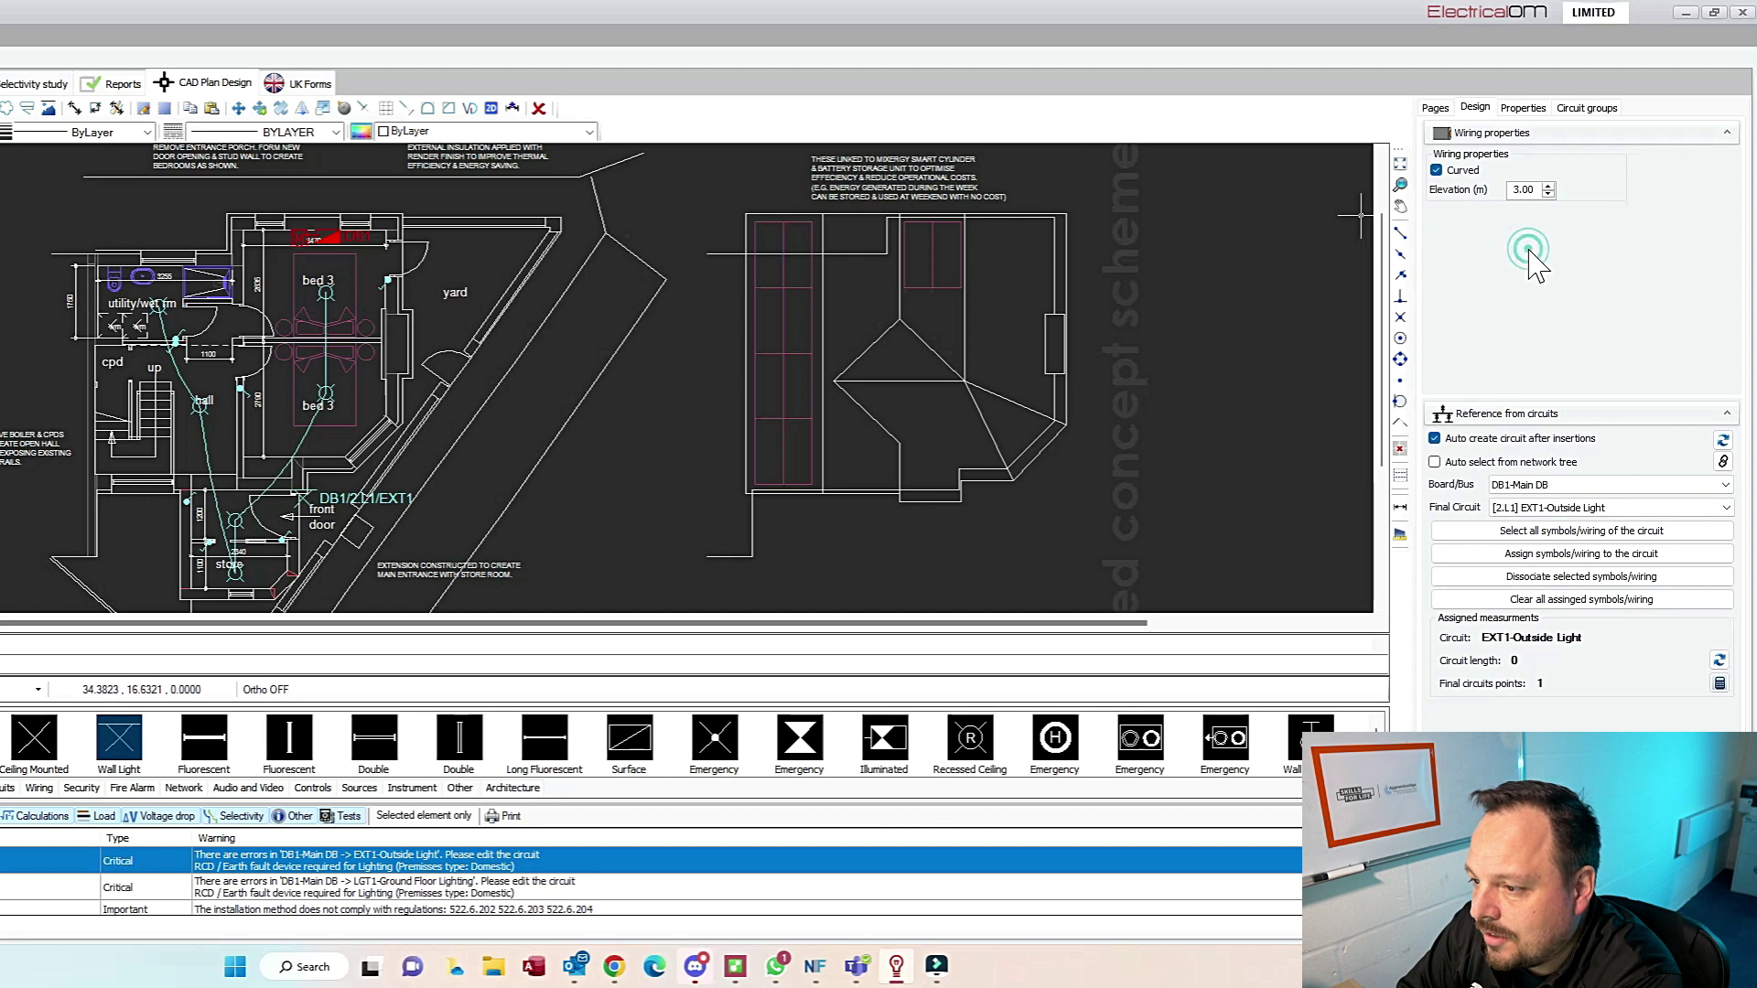
{"action": "left_click", "coordinate": [1724, 134]}
{"action": "left_click", "coordinate": [1724, 133]}
{"action": "left_click", "coordinate": [1474, 110]}
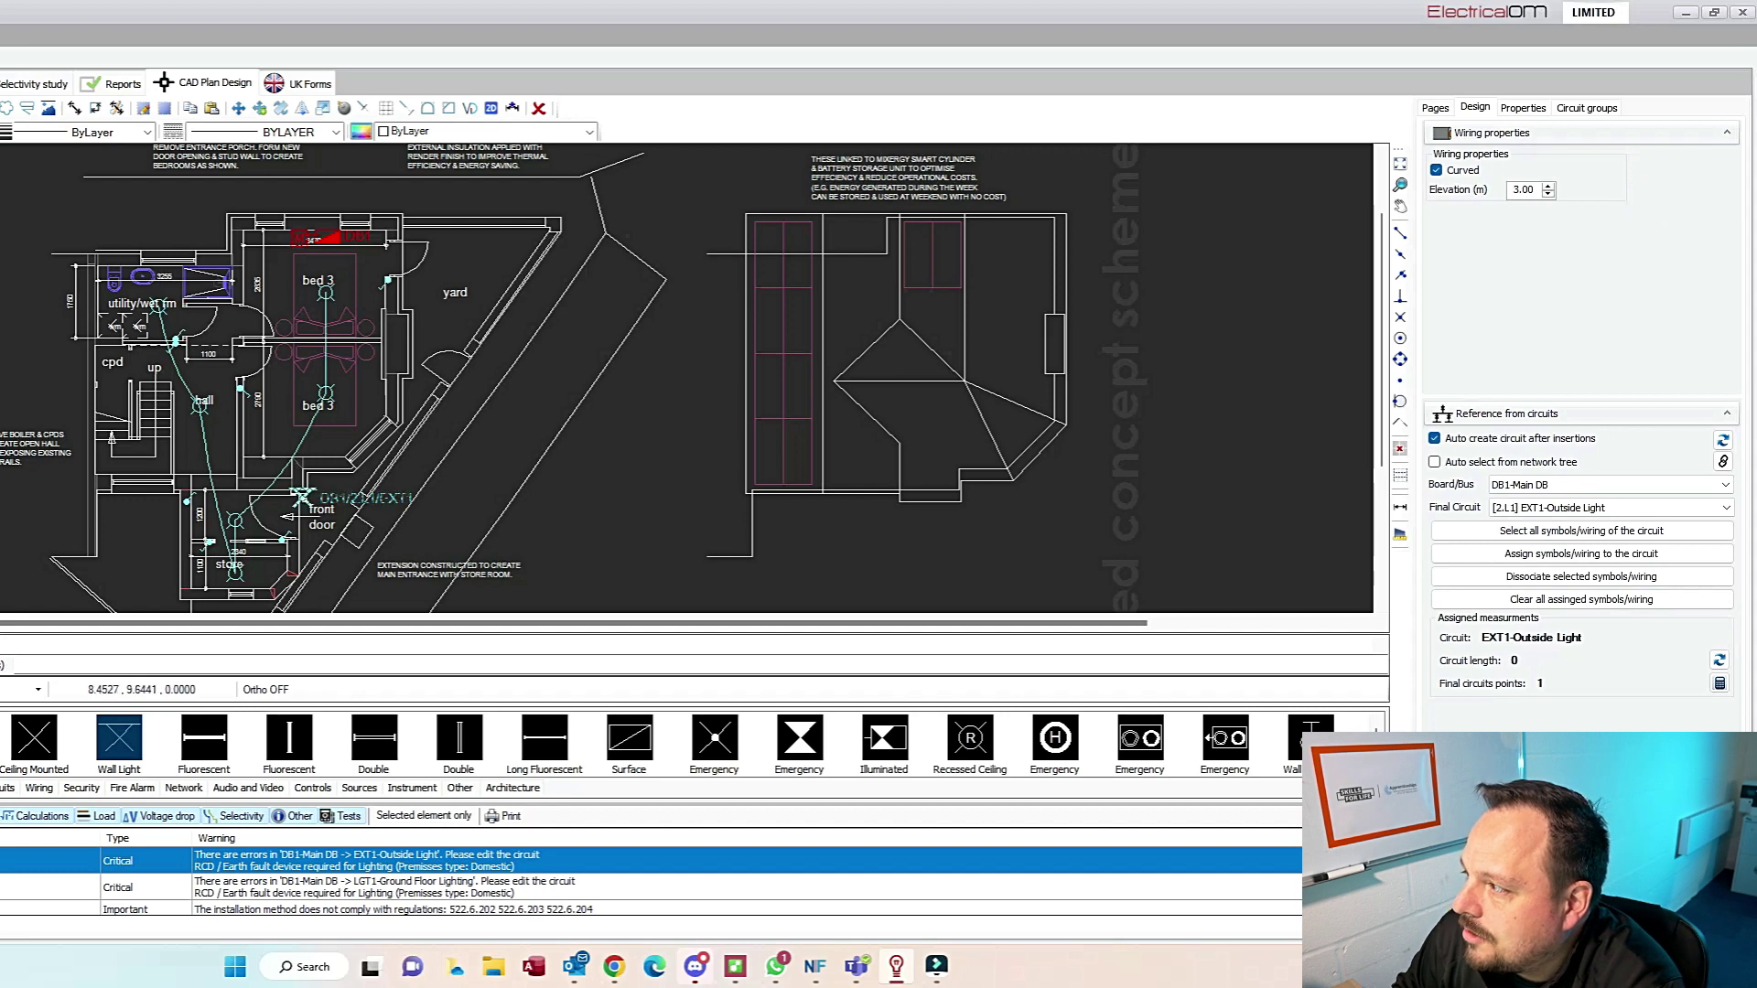
{"action": "left_click", "coordinate": [302, 498]}
{"action": "right_click", "coordinate": [415, 517]}
{"action": "left_click", "coordinate": [466, 494]}
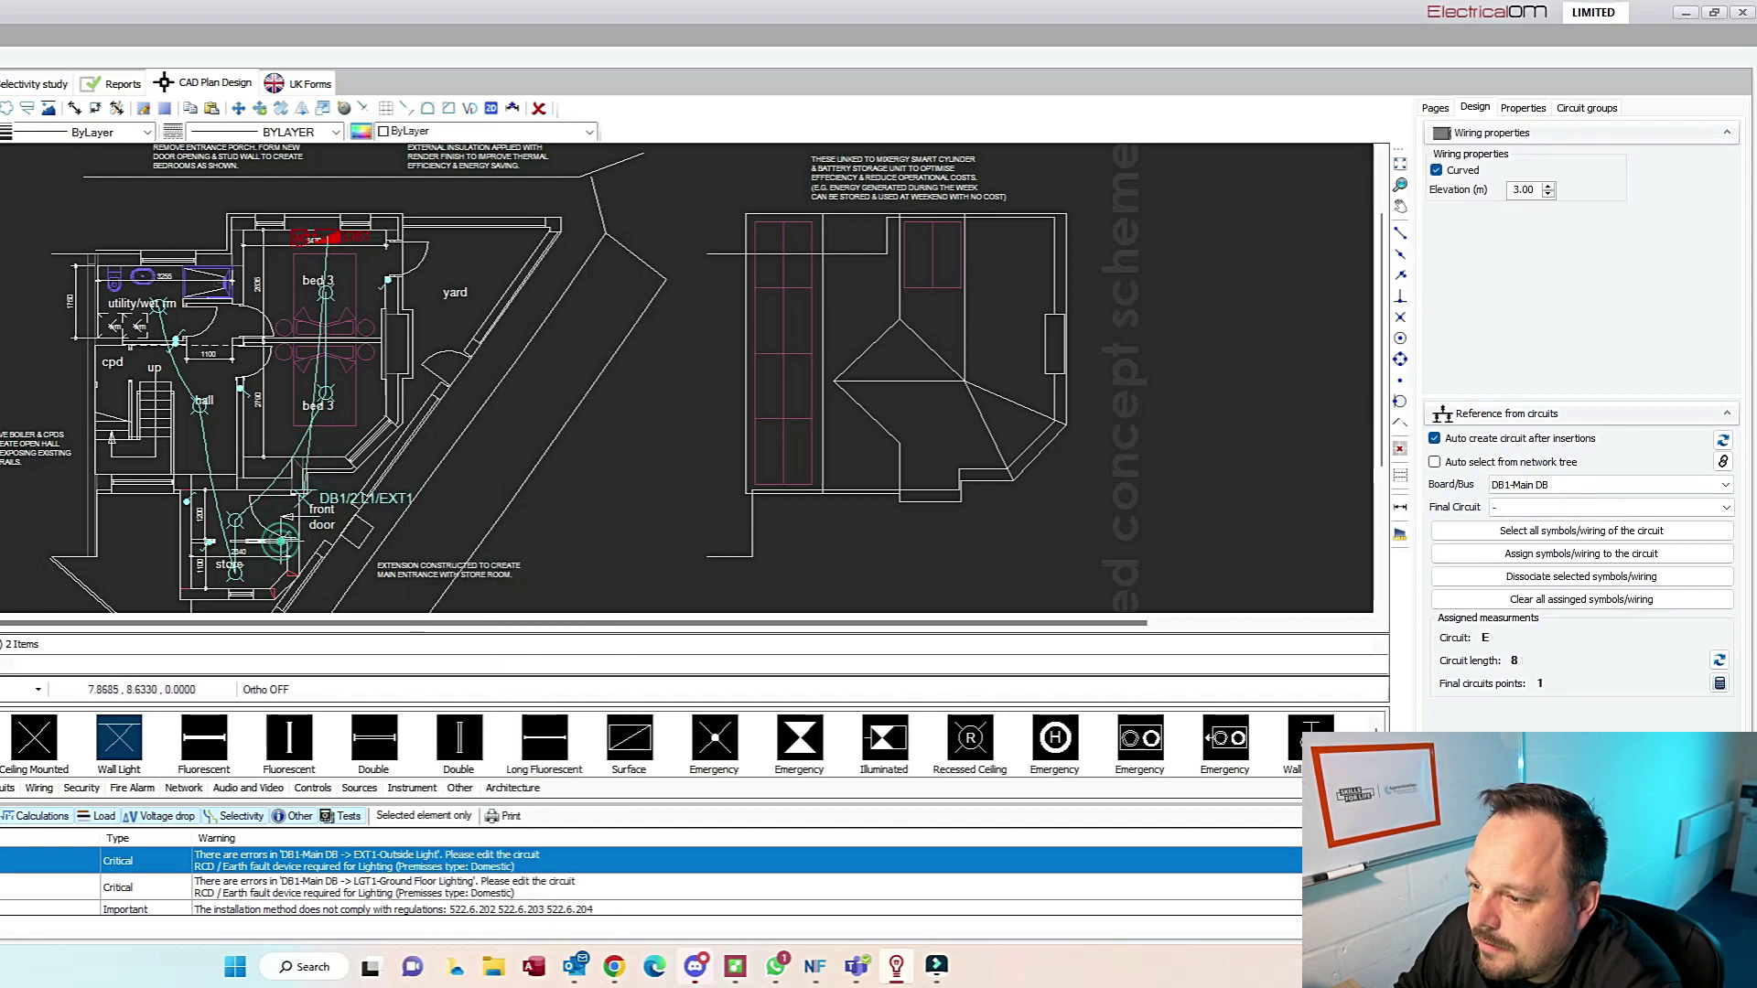
{"action": "right_click", "coordinate": [402, 412]}
{"action": "left_click", "coordinate": [448, 423]}
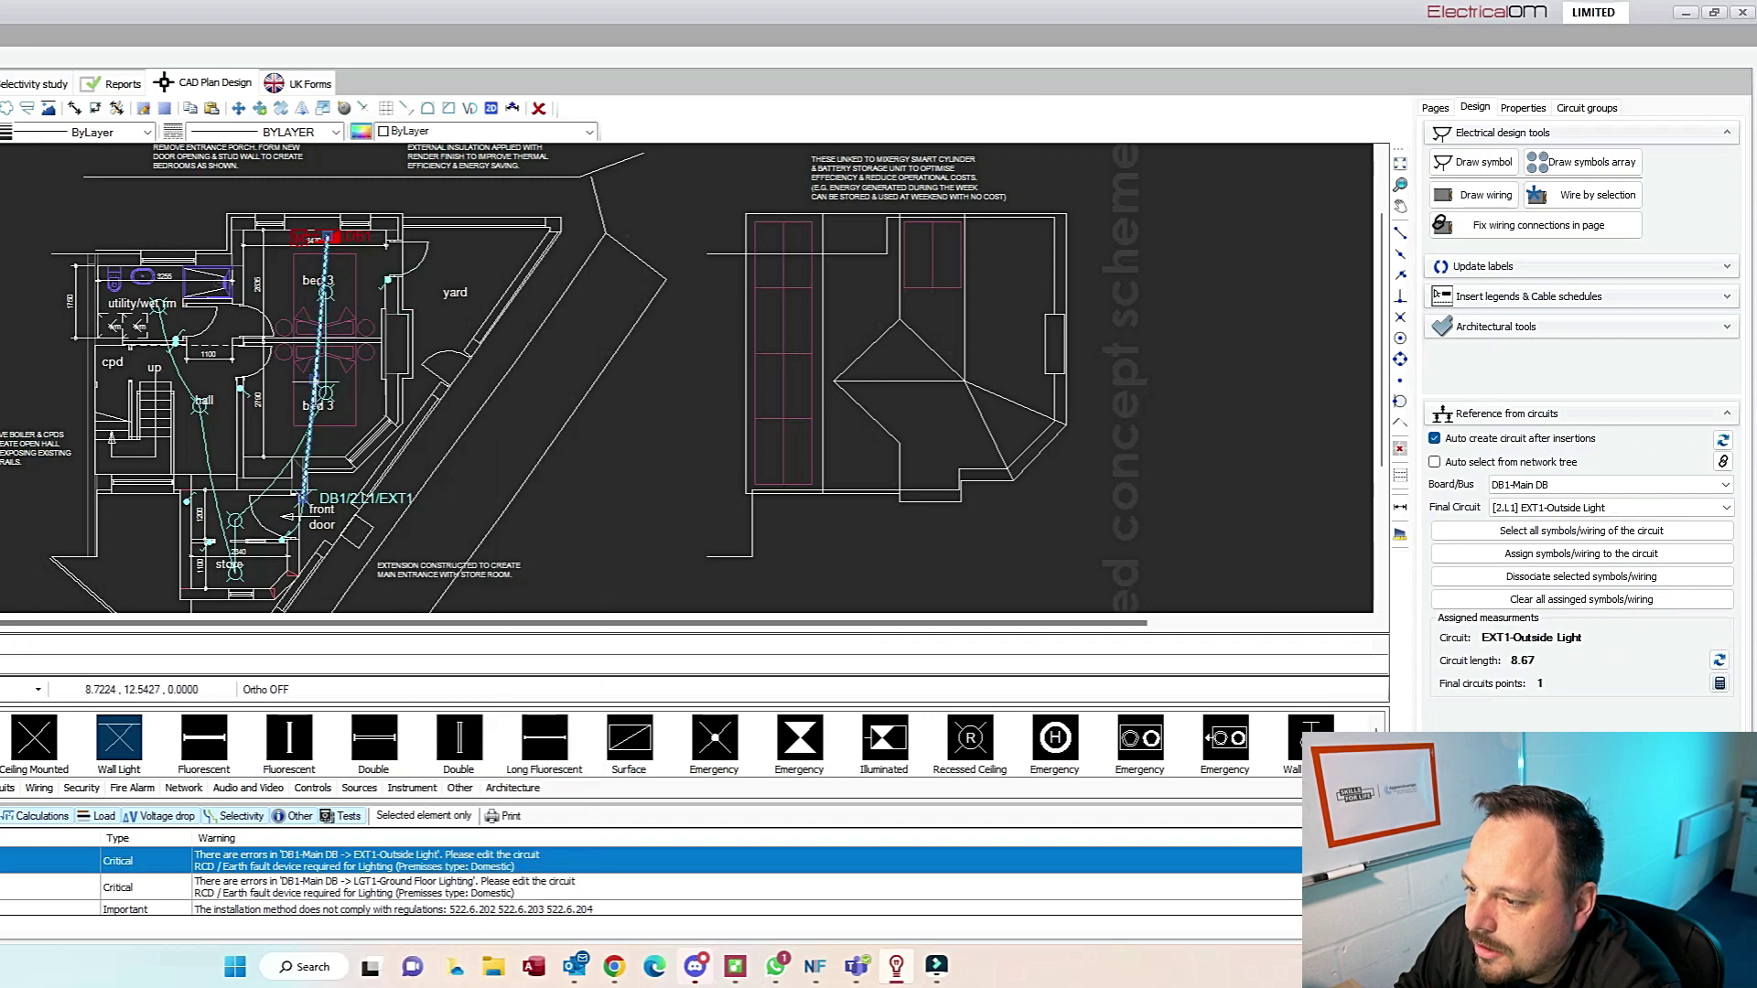
Step: Bend the outside light's wire towards the yard side of the bedrooms, clear of the bedroom lights
{"action": "left_click", "coordinate": [368, 382]}
{"action": "right_click", "coordinate": [555, 433]}
{"action": "left_click", "coordinate": [514, 361]}
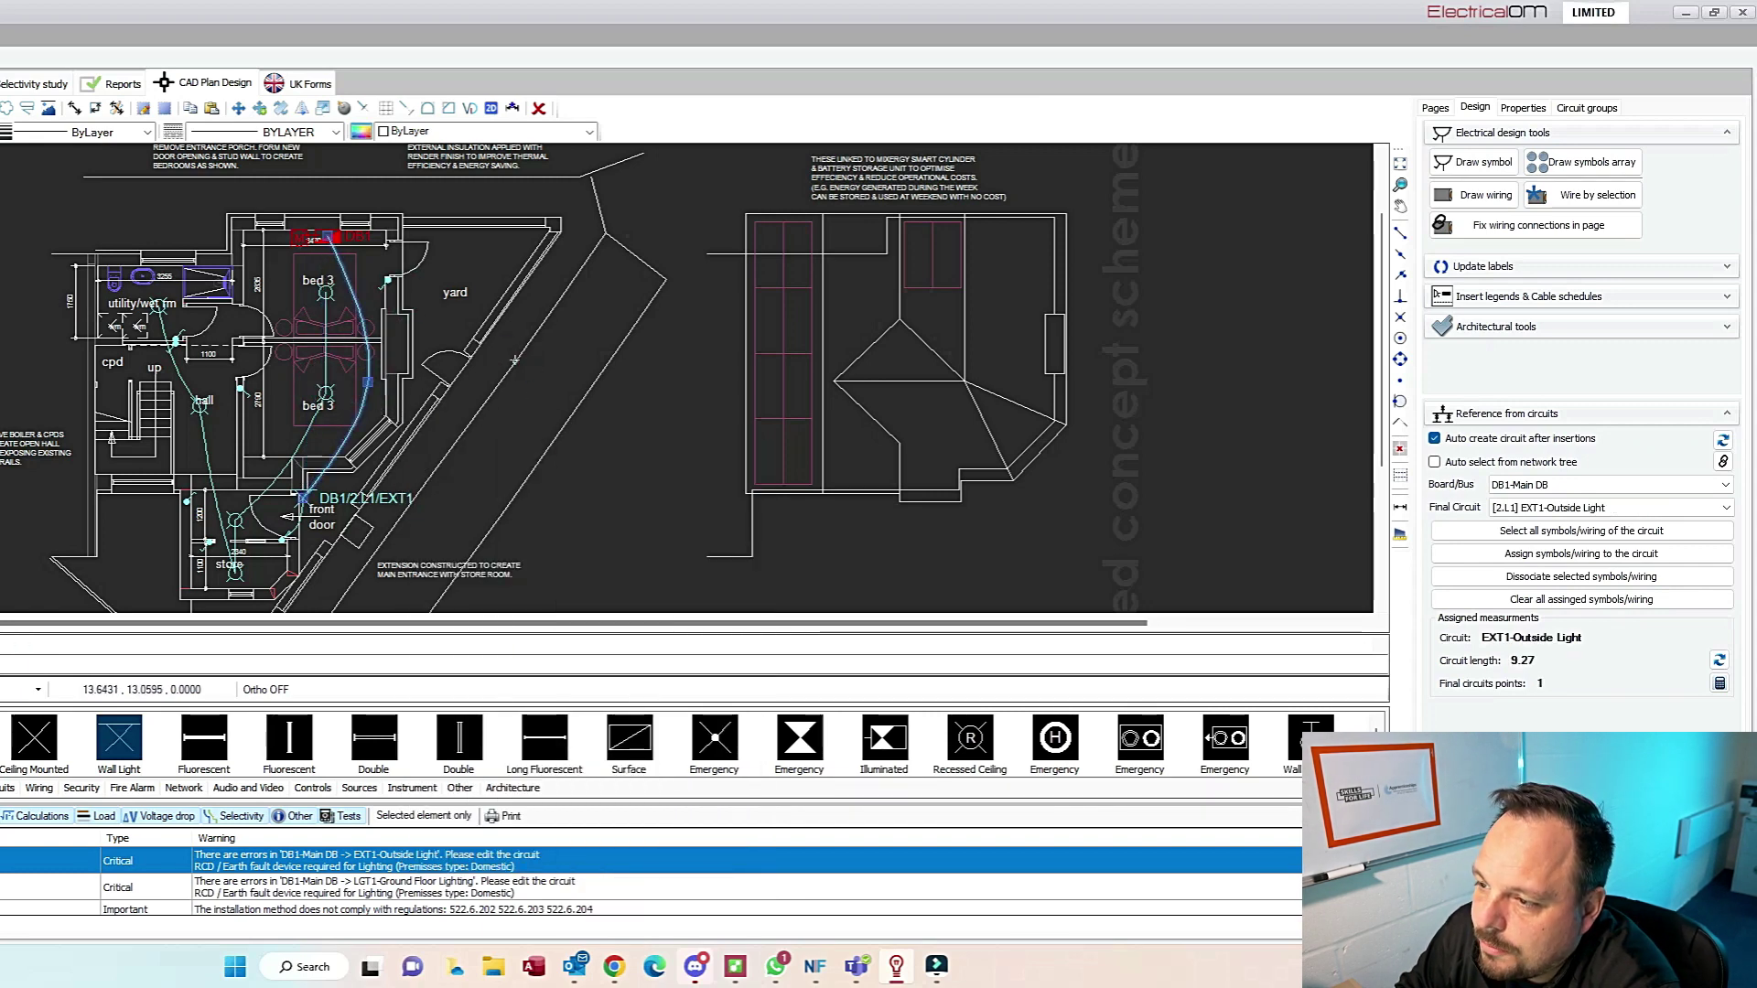
Step: Wire the upper bedroom's ceiling light to its yard-side switch and the lower bedroom's light to its hall-side switch
{"action": "left_click", "coordinate": [1597, 195]}
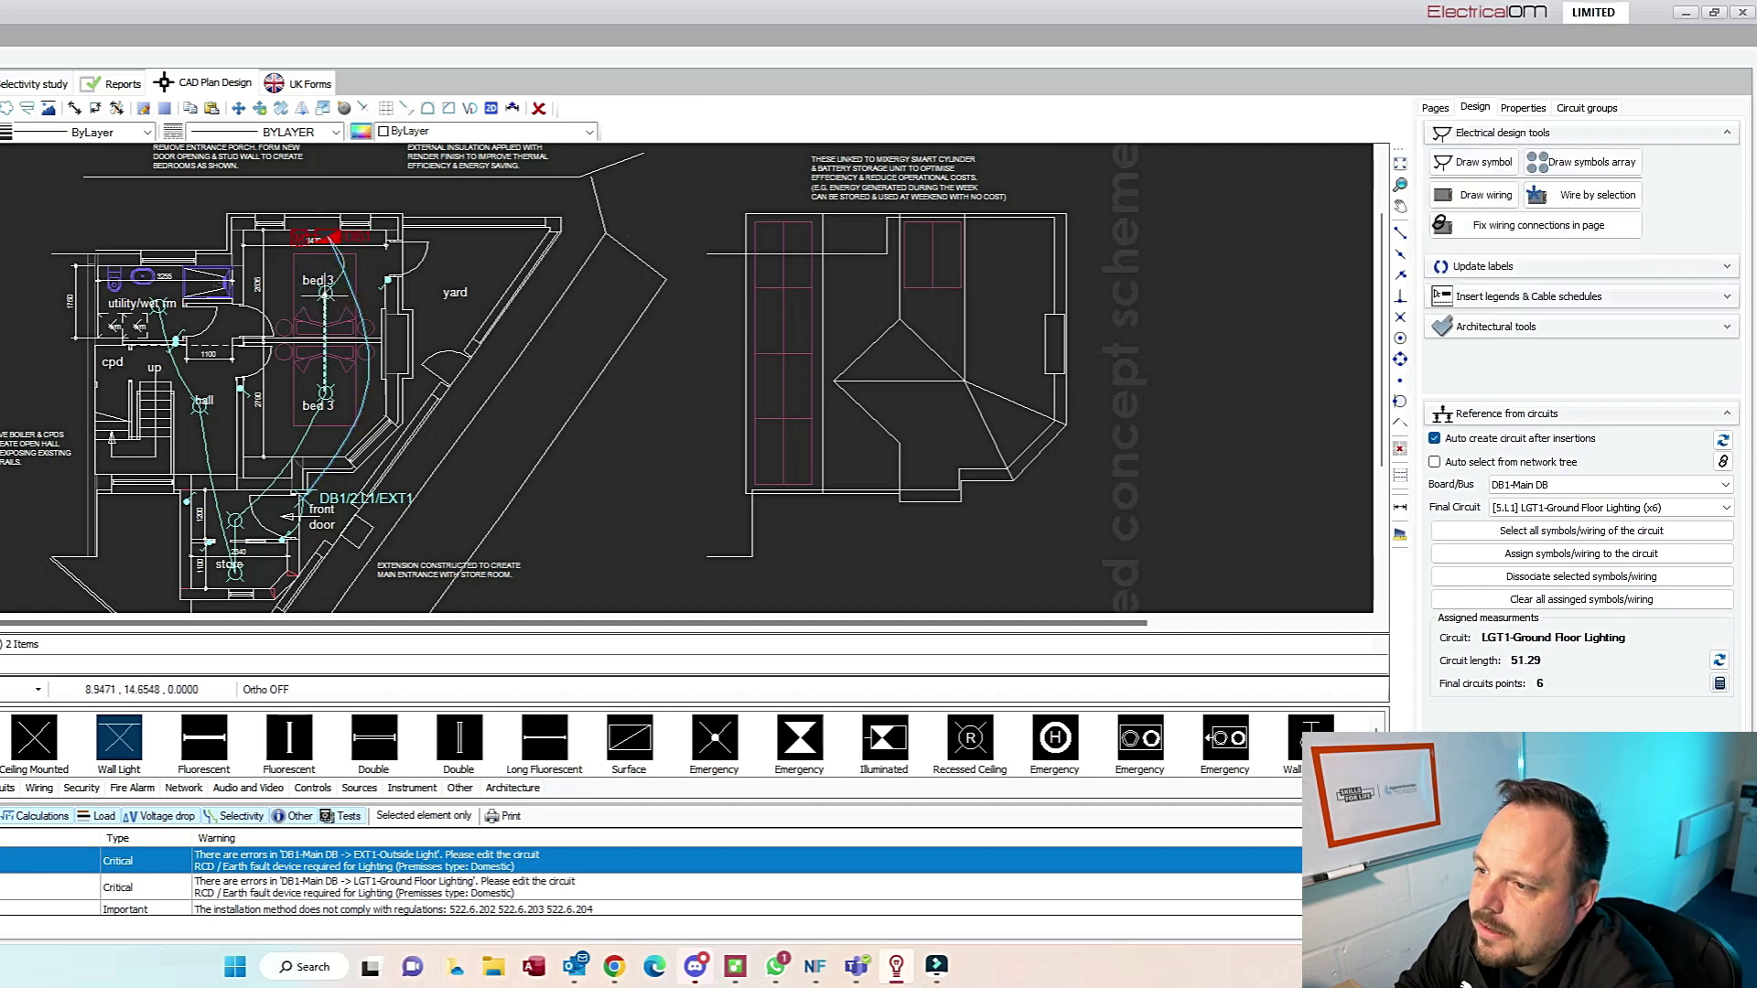
{"action": "left_click", "coordinate": [412, 291]}
{"action": "right_click", "coordinate": [388, 281]}
{"action": "right_click", "coordinate": [262, 392]}
{"action": "left_click", "coordinate": [278, 399]}
{"action": "right_click", "coordinate": [325, 394]}
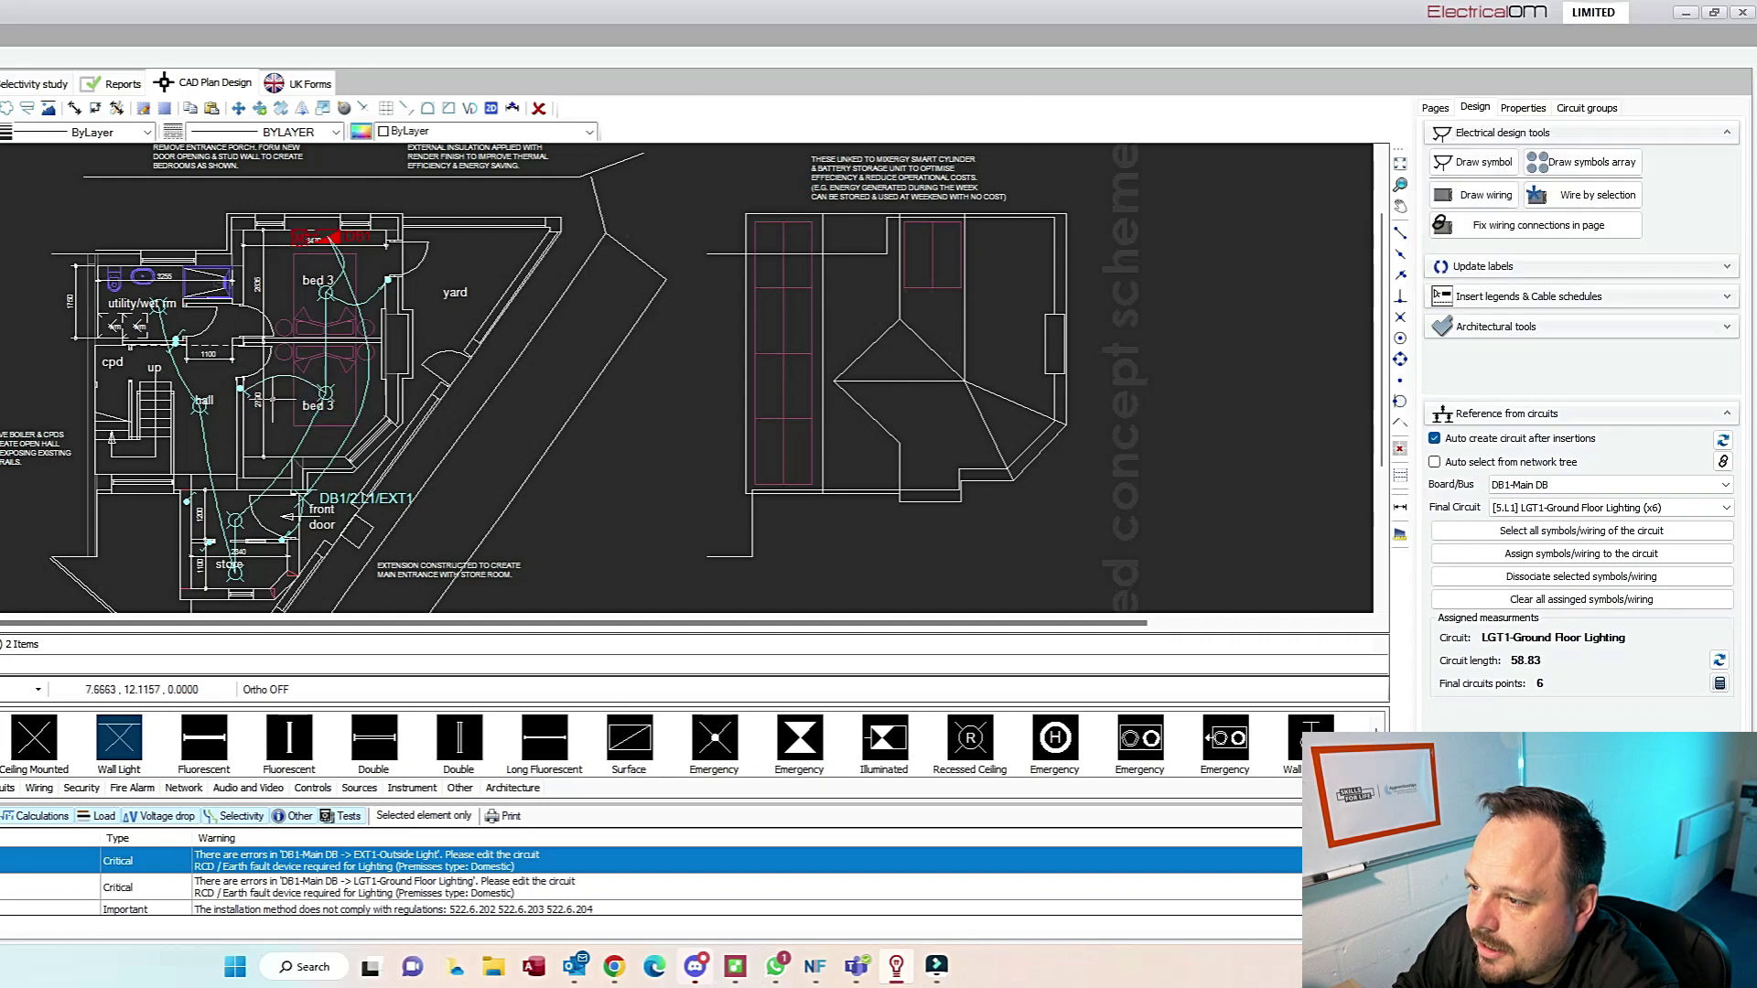
Step: Wire the utility/wet room ceiling light to the switch position between the utility room and the hall
{"action": "right_click", "coordinate": [177, 345]}
{"action": "left_click", "coordinate": [190, 351]}
{"action": "left_click", "coordinate": [176, 342]}
{"action": "left_click", "coordinate": [158, 306]}
{"action": "right_click", "coordinate": [158, 306]}
Step: Wire the hall ceiling light to its switch and the entrance ceiling light to the switch on the entrance's outer wall
{"action": "right_click", "coordinate": [212, 379]}
{"action": "left_click", "coordinate": [229, 385]}
{"action": "left_click", "coordinate": [200, 403]}
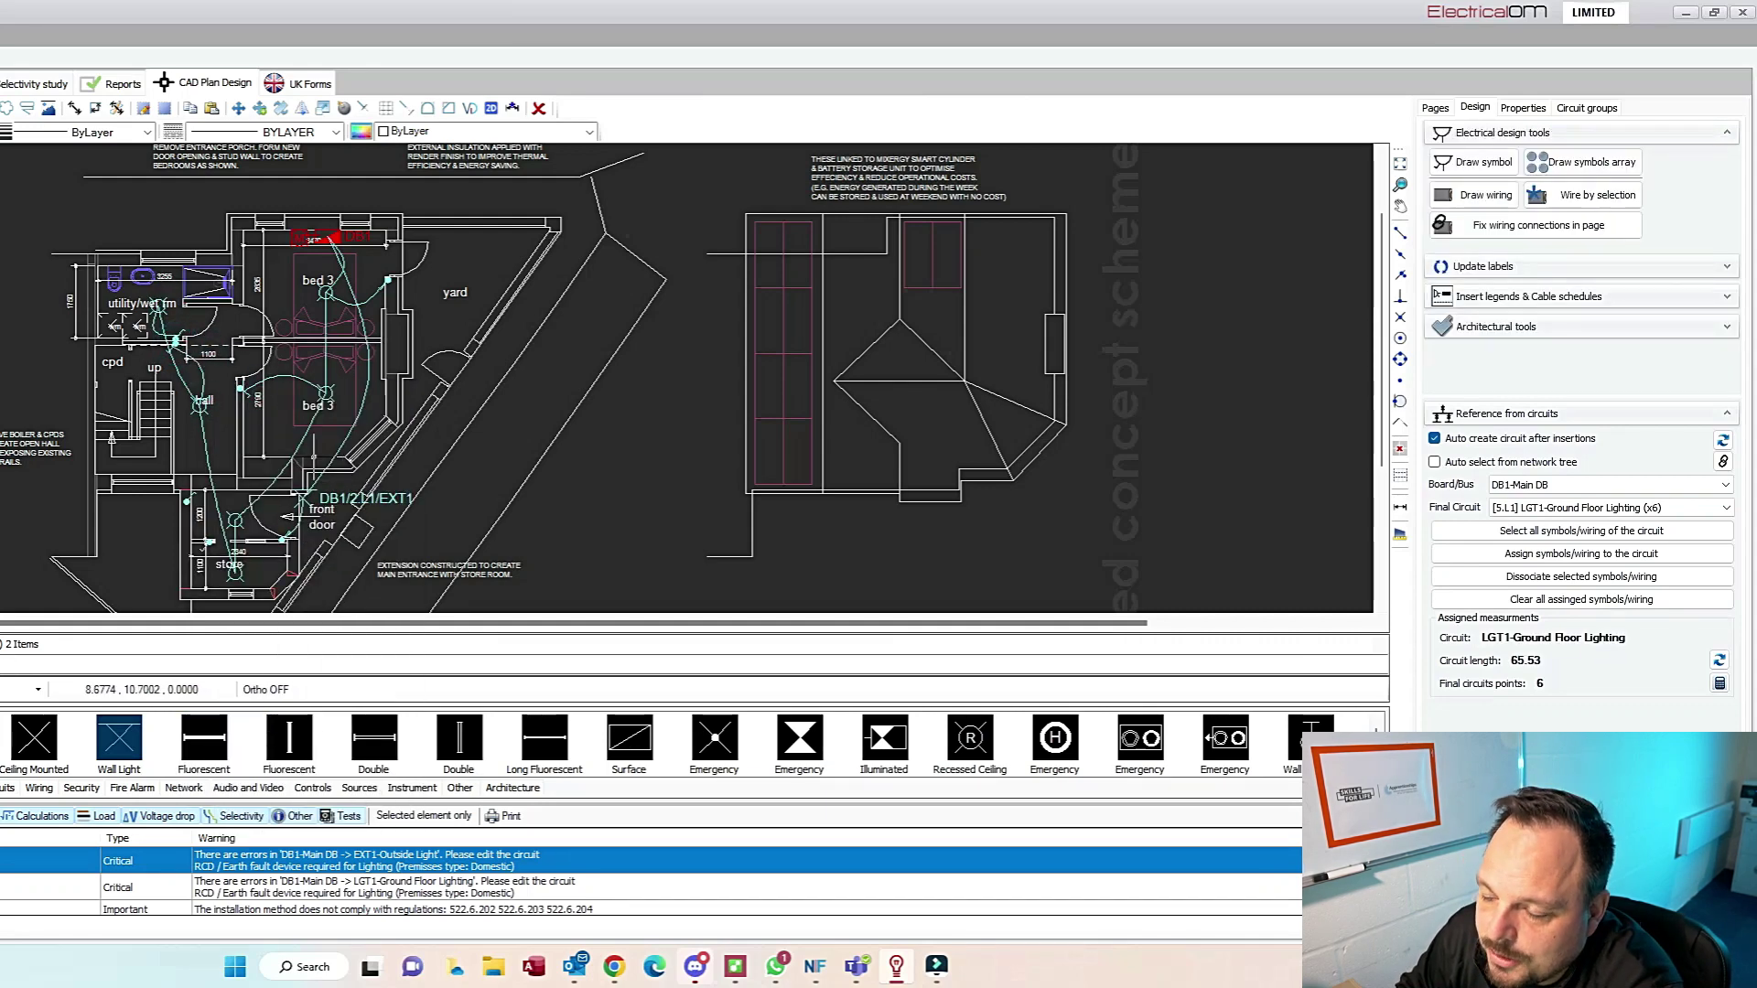
{"action": "left_click", "coordinate": [186, 506]}
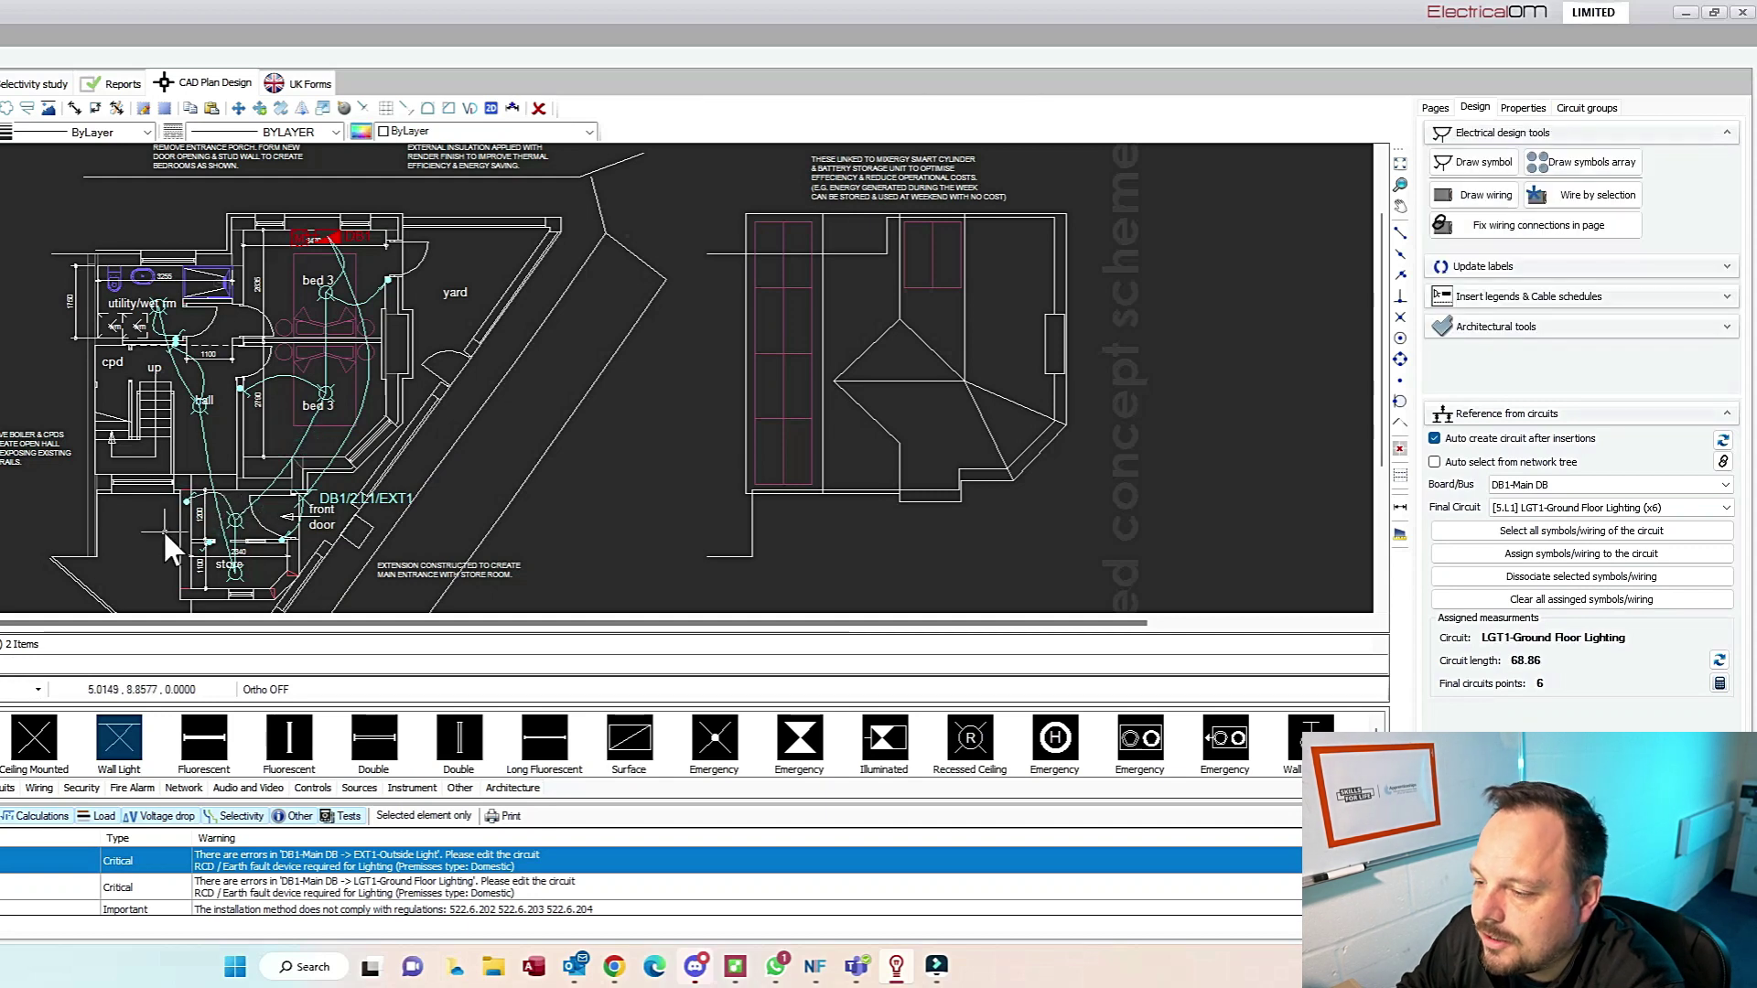
Step: Wire the store ceiling light to the switch between the store and the entrance
{"action": "left_click", "coordinate": [234, 571]}
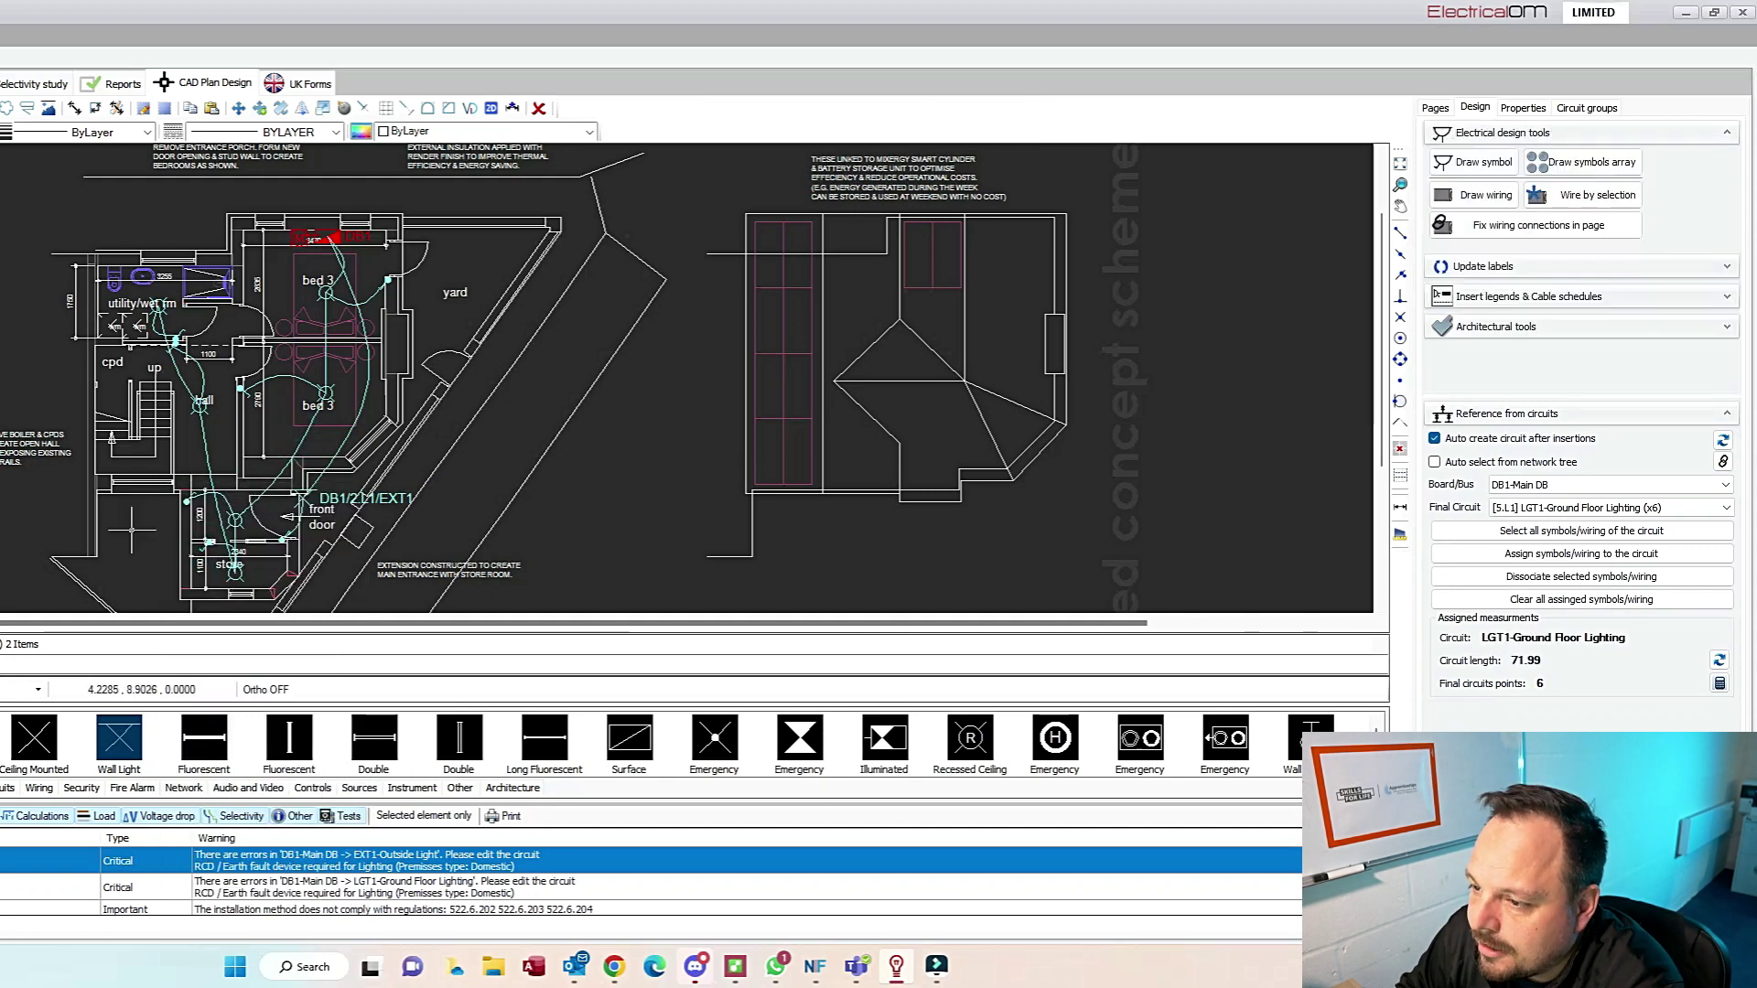
{"action": "right_click", "coordinate": [169, 356]}
{"action": "key", "text": "Escape"}
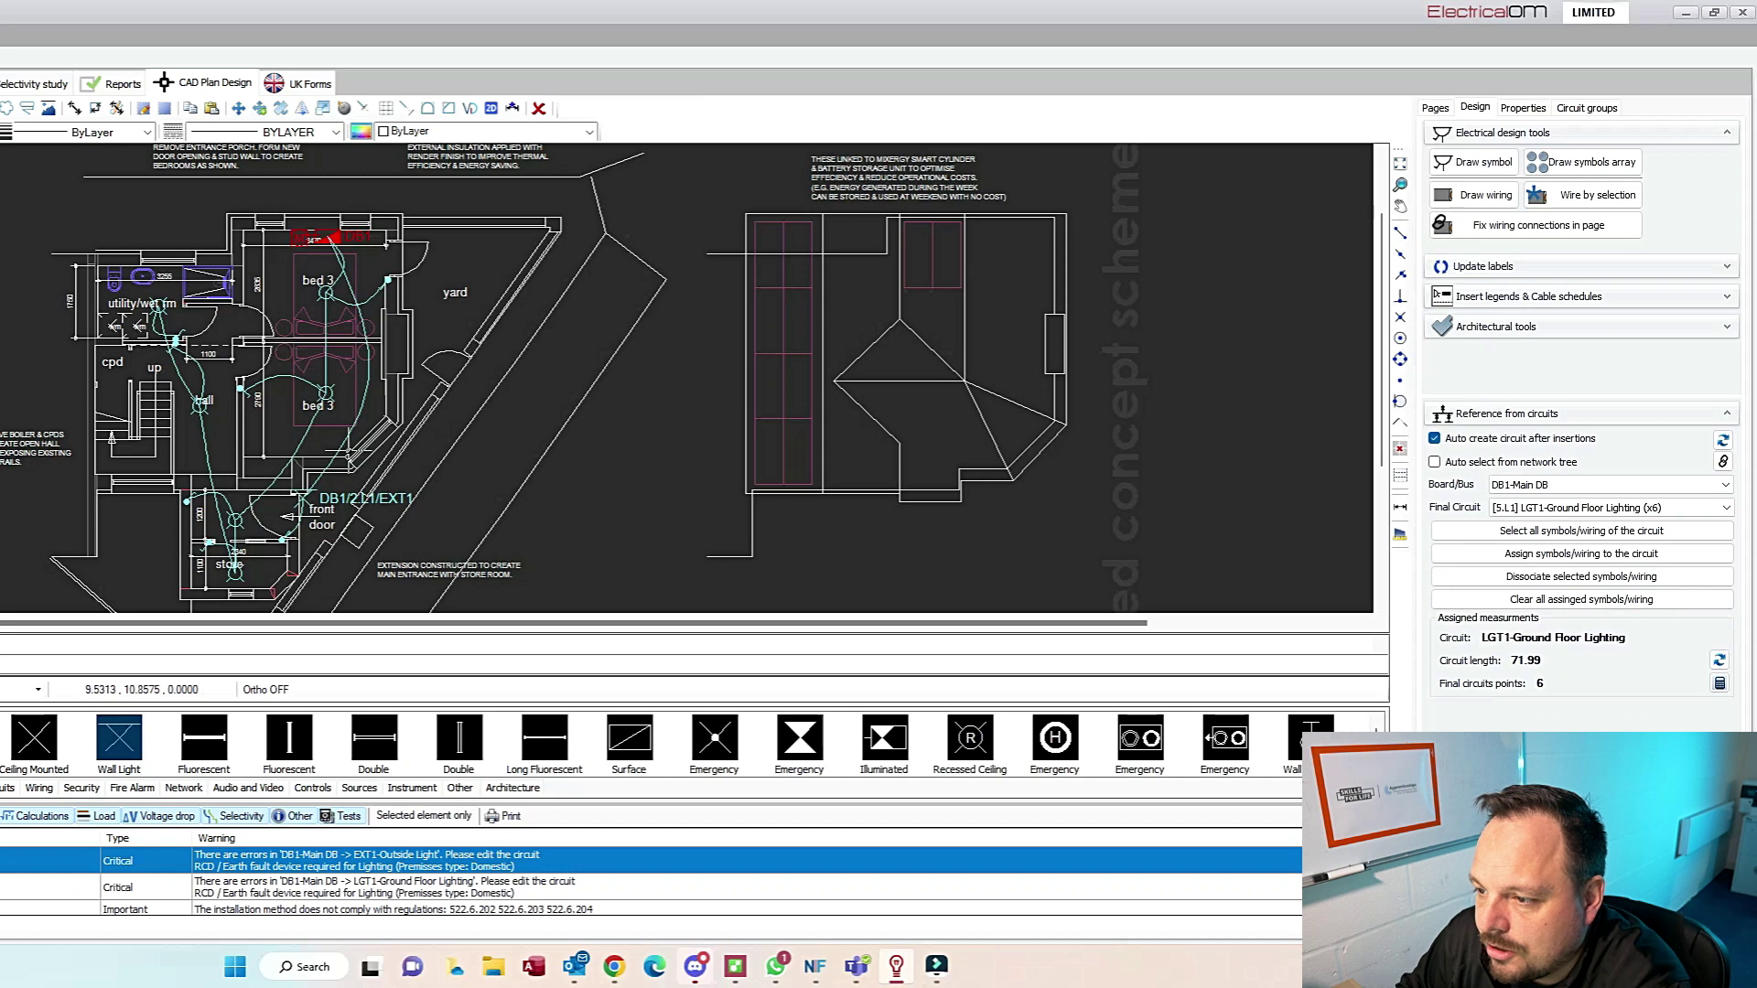
{"action": "scroll", "coordinate": [317, 458], "scroll_direction": "up", "scroll_amount": 1}
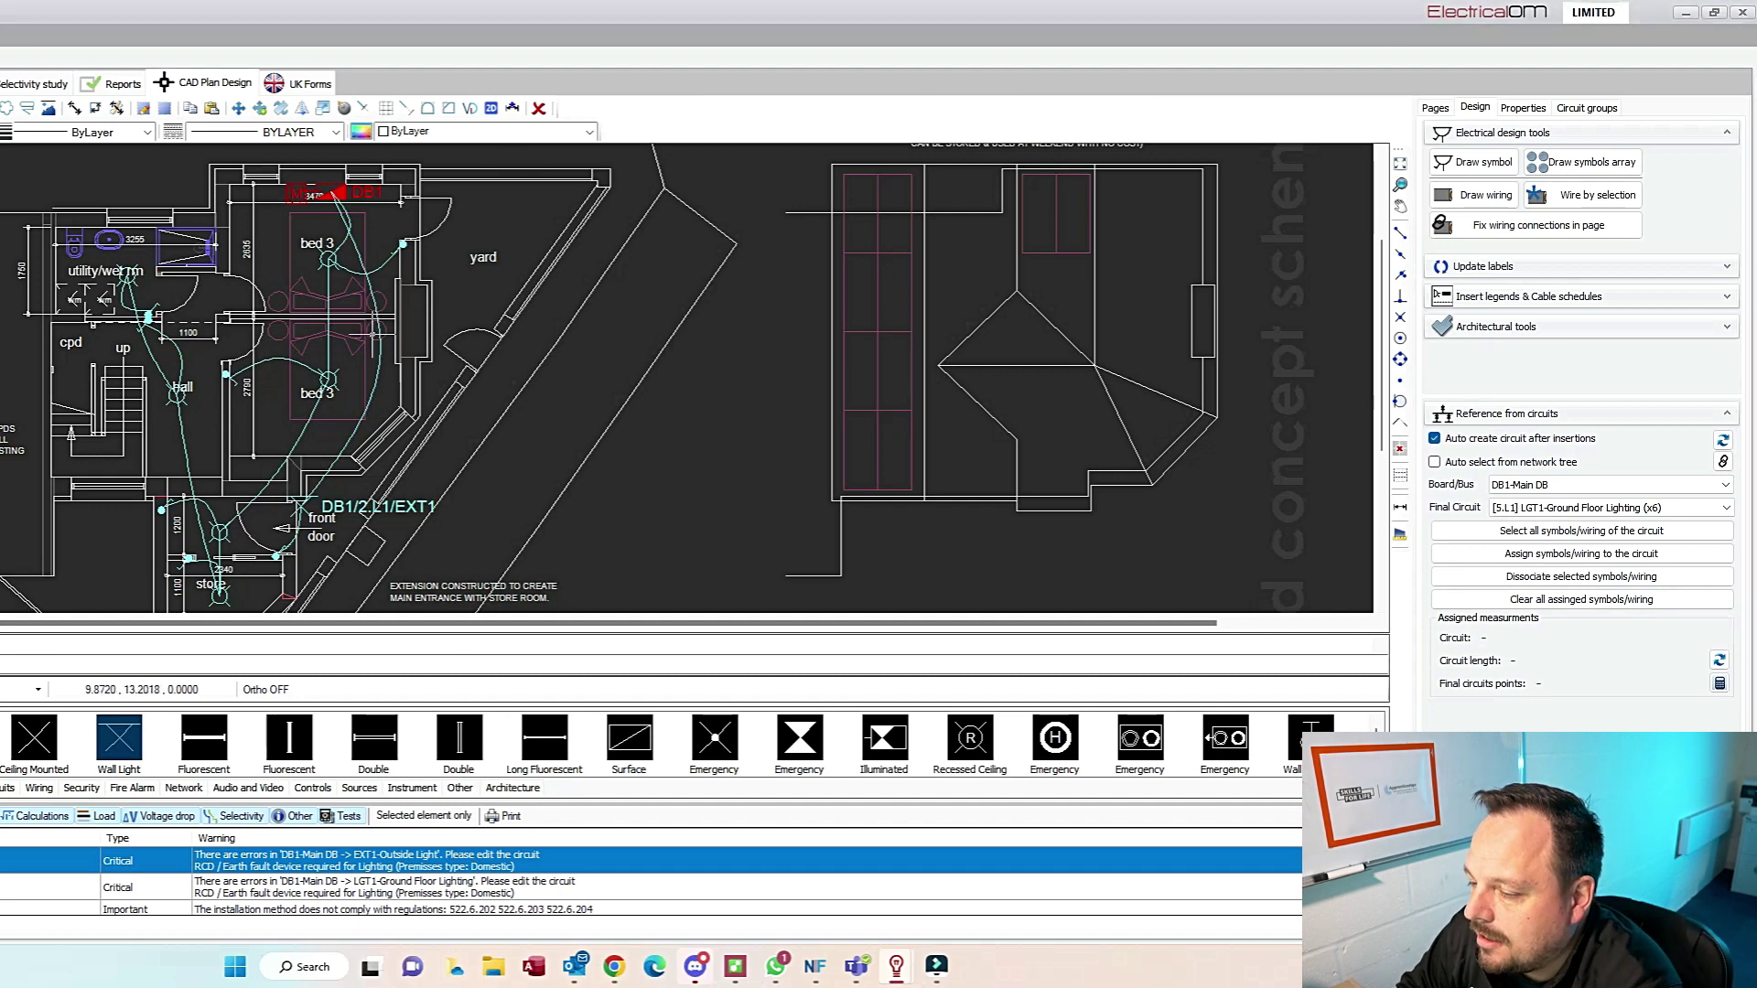
Step: Select the wiring between the lights and examine the lighting installation in the 3D viewer
{"action": "left_click", "coordinate": [293, 403]}
{"action": "left_click", "coordinate": [194, 458]}
{"action": "right_click", "coordinate": [153, 358]}
{"action": "left_click", "coordinate": [211, 773]}
{"action": "key", "text": "Return"}
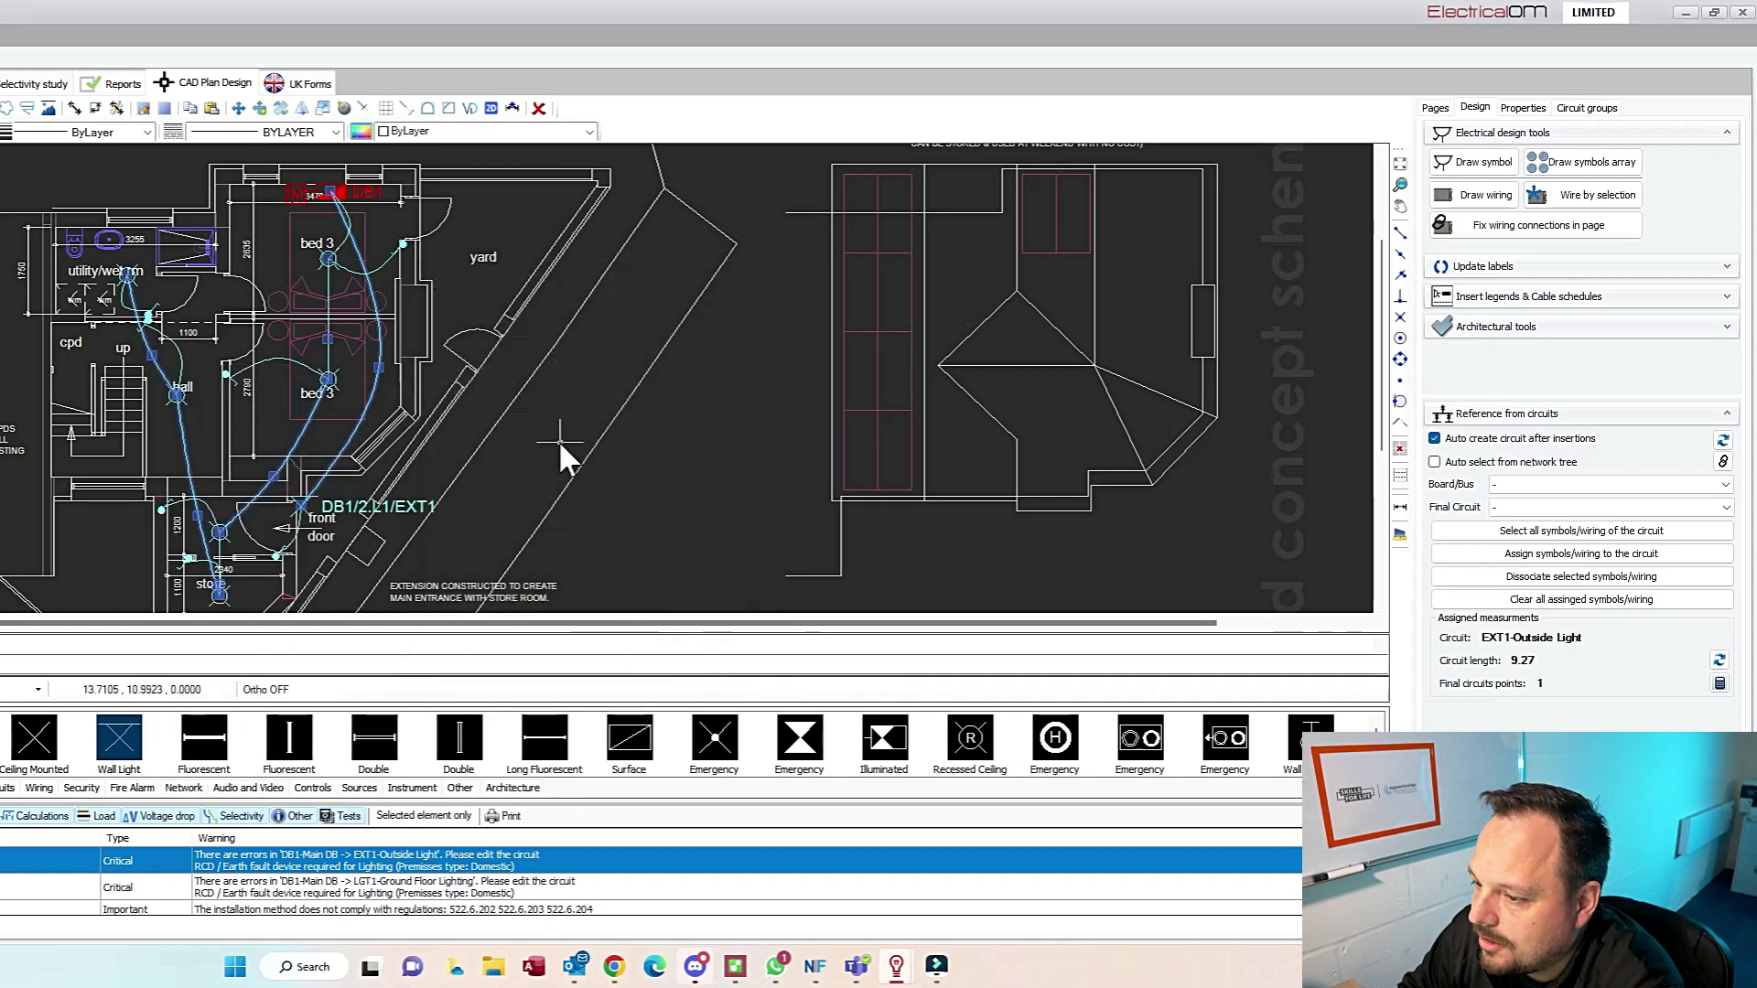
{"action": "key", "text": "Escape"}
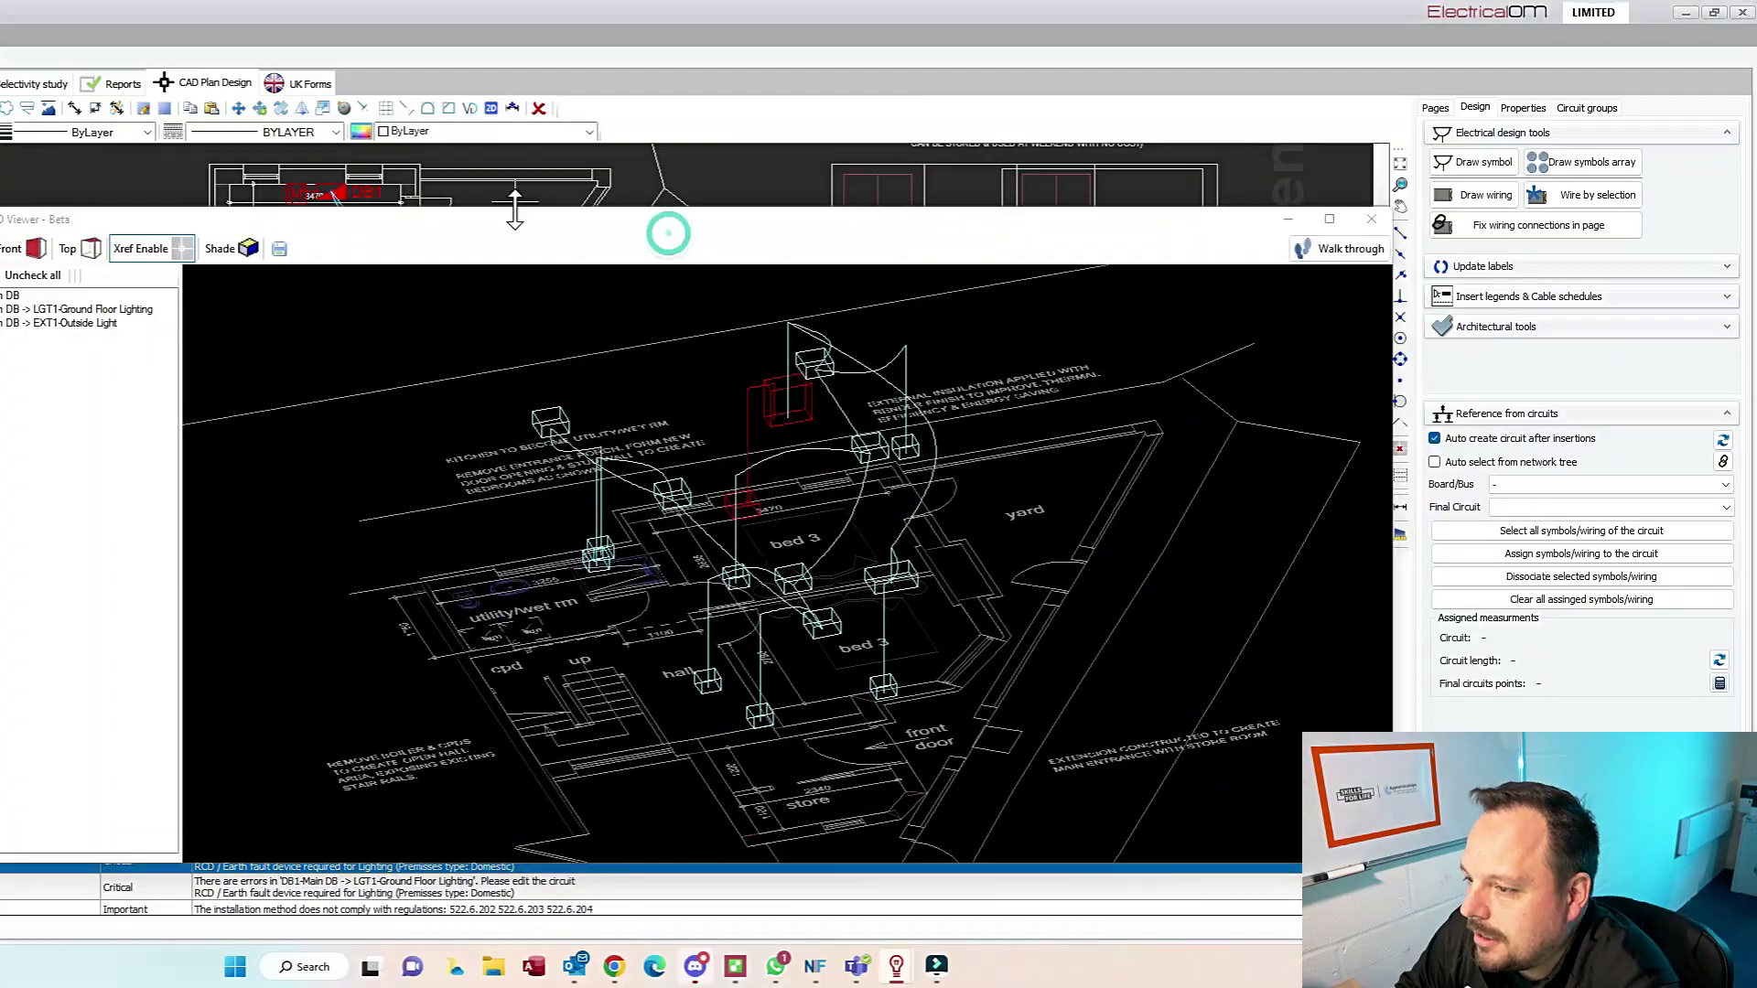
{"action": "left_click_drag", "start_coordinate": [667, 223], "coordinate": [508, 130]}
{"action": "left_click_drag", "start_coordinate": [549, 457], "coordinate": [592, 467]}
{"action": "left_click", "coordinate": [1211, 126]}
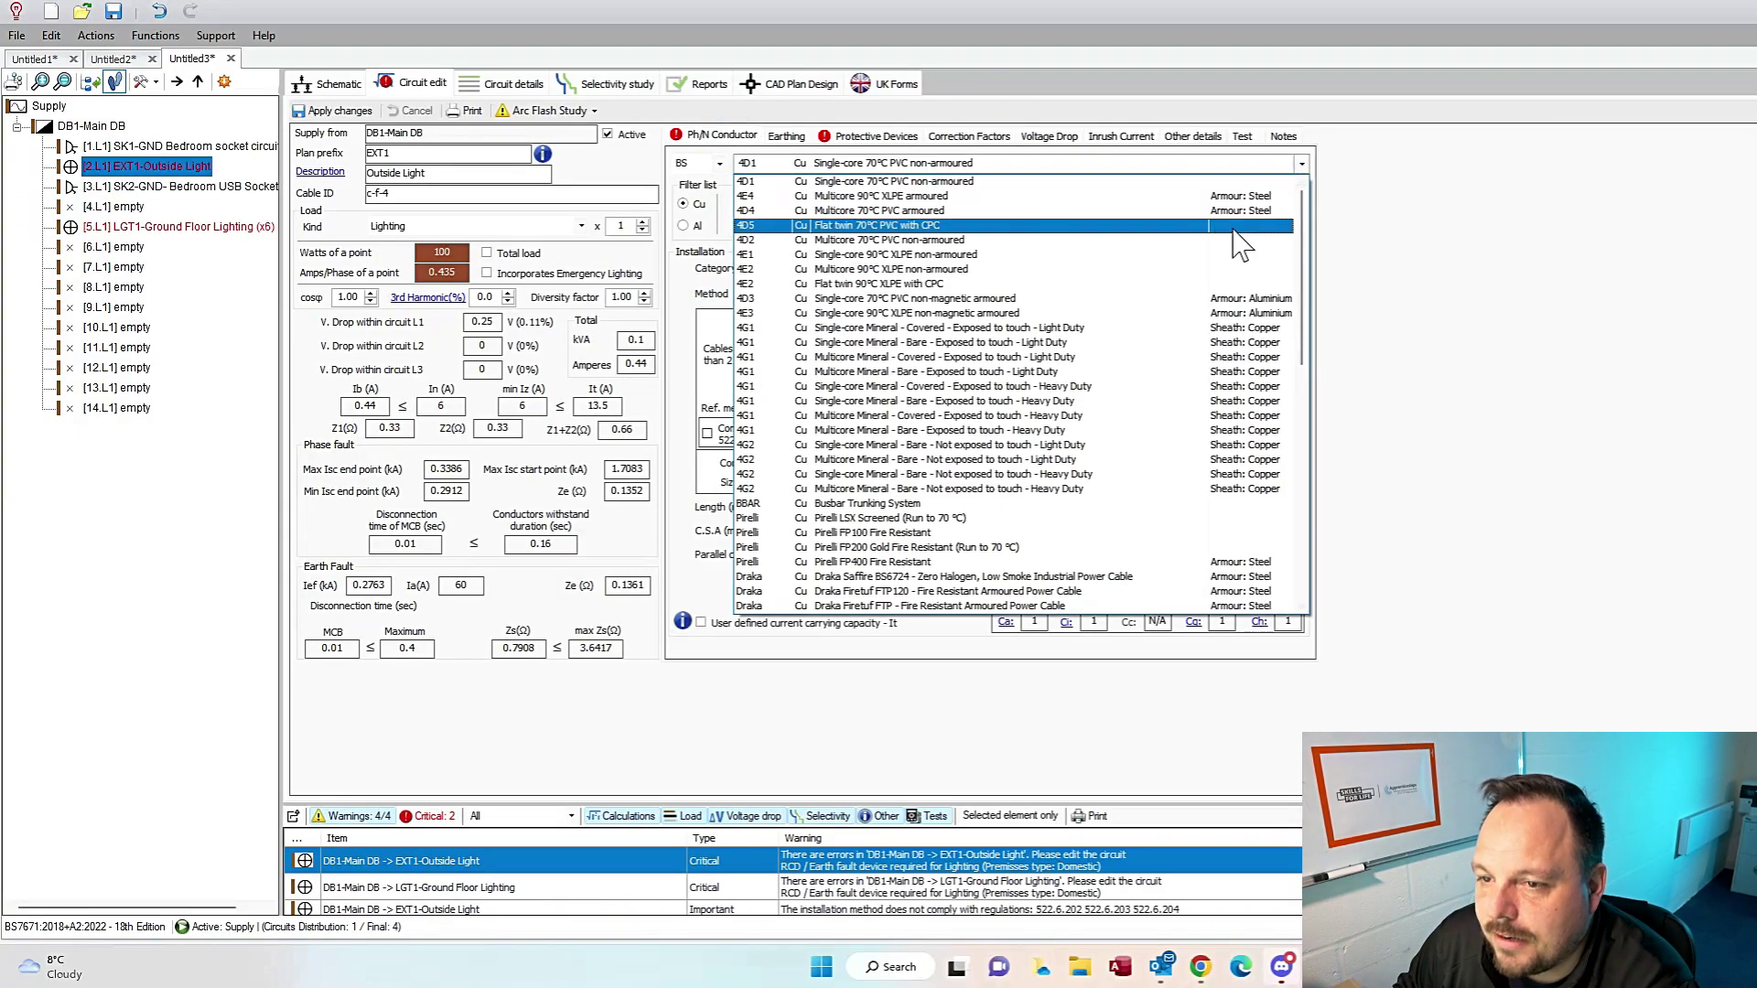
Step: Set EXT1-Outside Light's cable to 1.5 mm² flat twin 90°C XLPE with CPC run to 70°C, Method C No. 58, complying with regulations 522.6.202–204
{"action": "left_click", "coordinate": [1198, 284]}
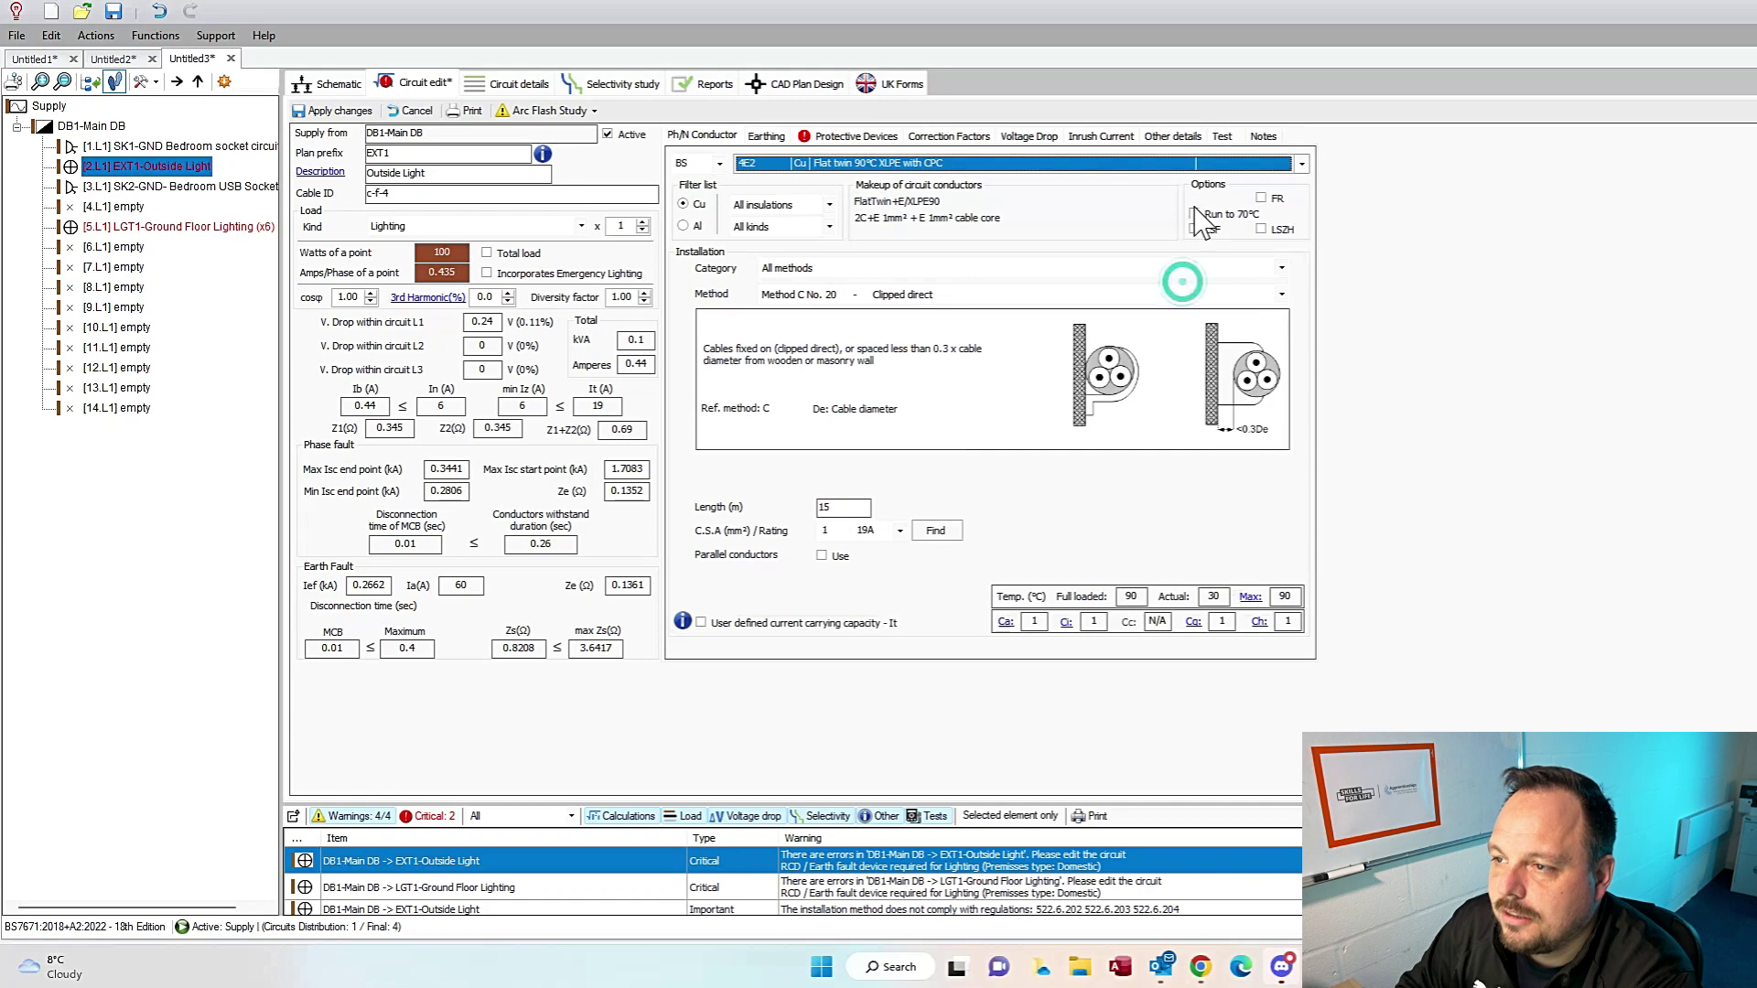
{"action": "left_click", "coordinate": [1311, 519]}
{"action": "left_click", "coordinate": [1281, 294]}
{"action": "left_click", "coordinate": [1245, 336]}
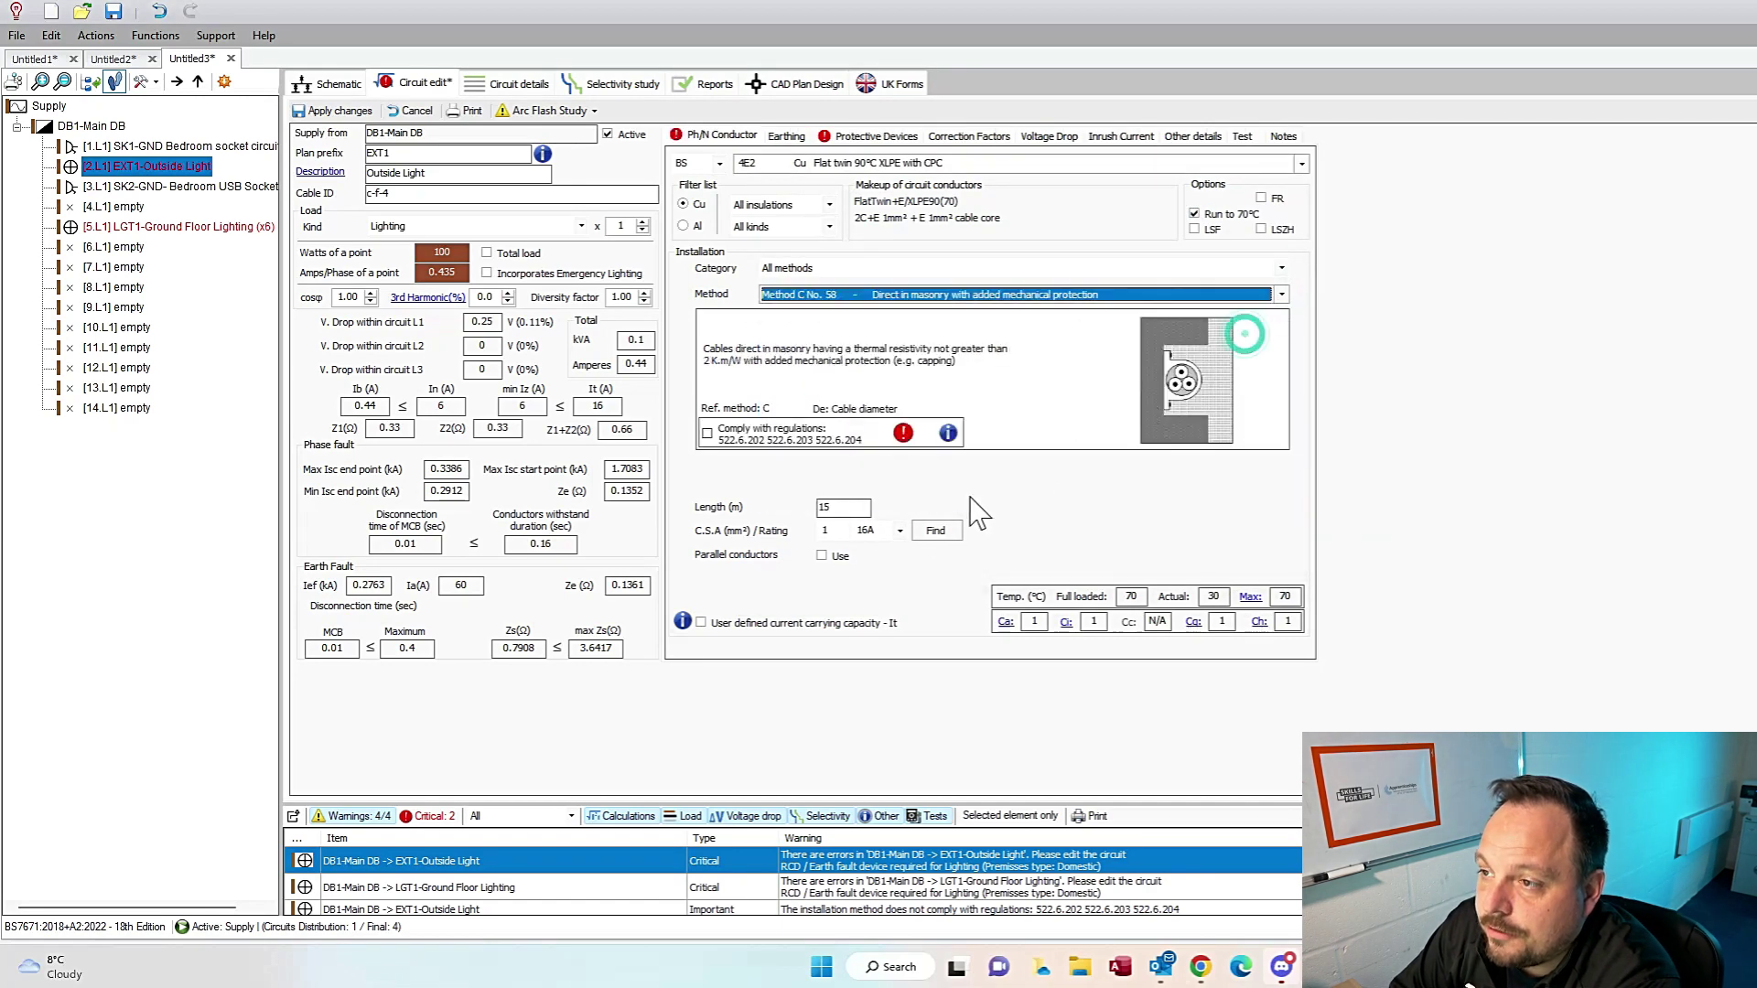
{"action": "left_click", "coordinate": [901, 531]}
{"action": "left_click", "coordinate": [880, 563]}
{"action": "left_click", "coordinate": [708, 434]}
Step: Protect EXT1-Outside Light with a Proteus 6 A 30 mA Class A Type B RCBO, define its equipment leakage current and save the circuit
{"action": "left_click", "coordinate": [855, 136]}
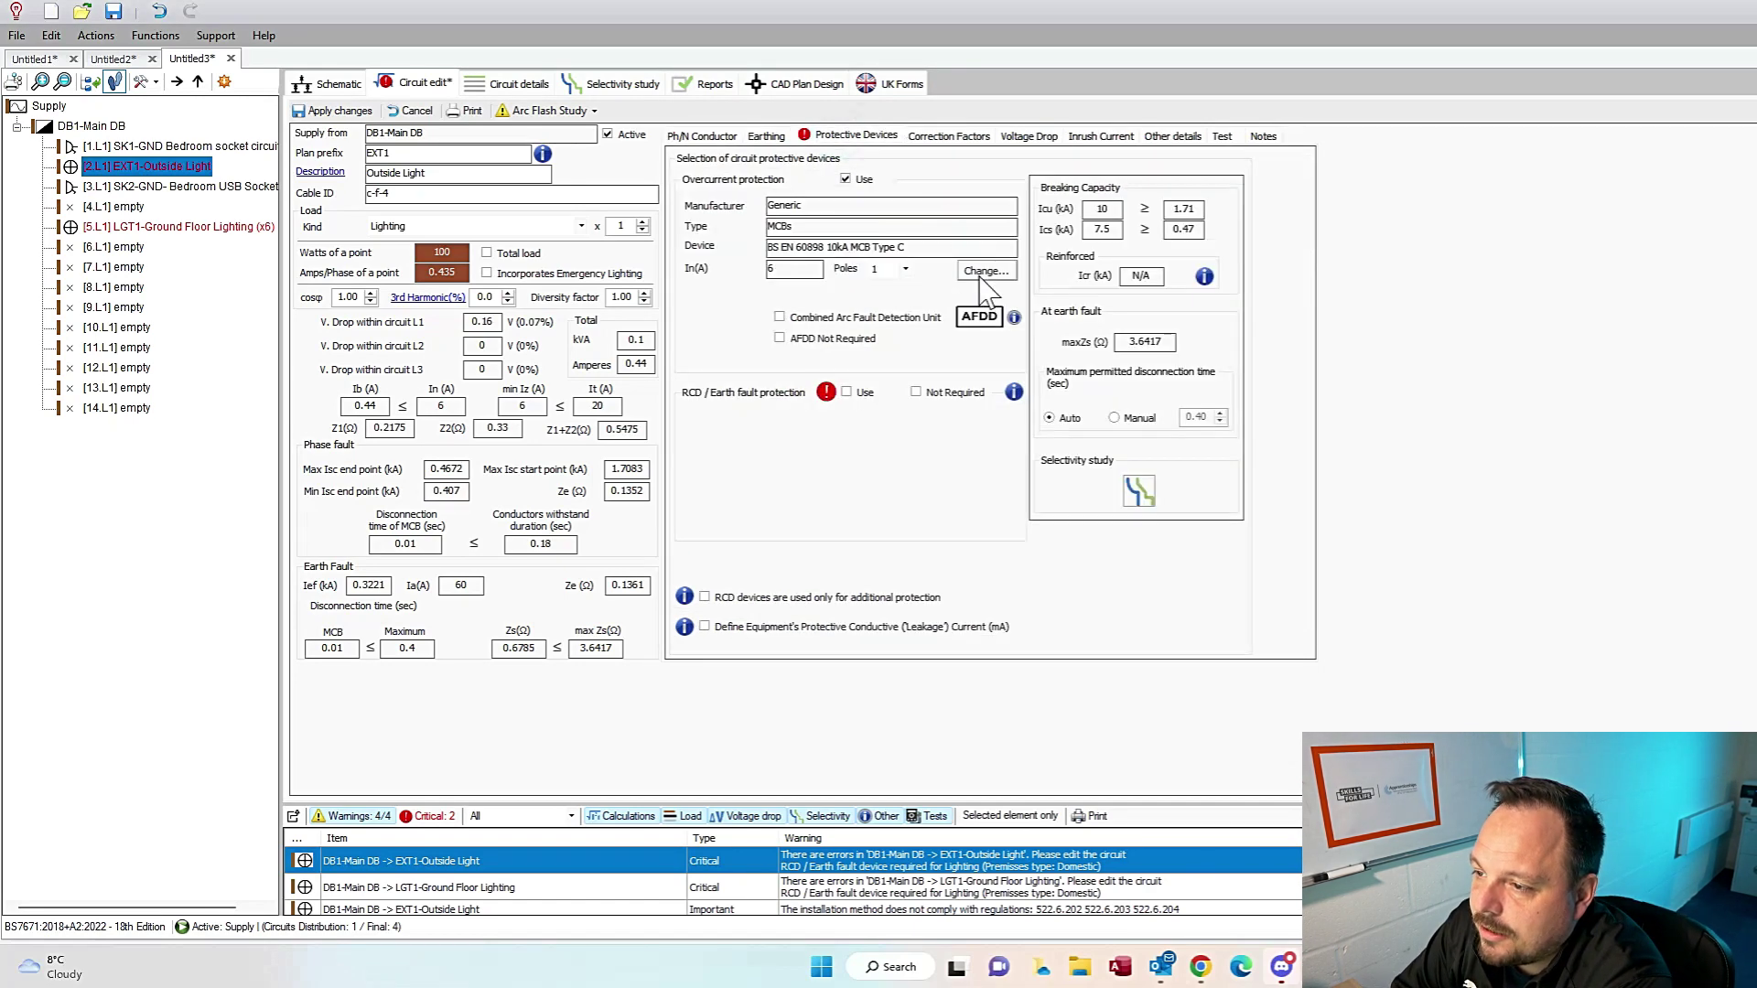
{"action": "left_click", "coordinate": [1006, 247]}
{"action": "left_click", "coordinate": [1091, 351]}
{"action": "left_click", "coordinate": [1091, 412]}
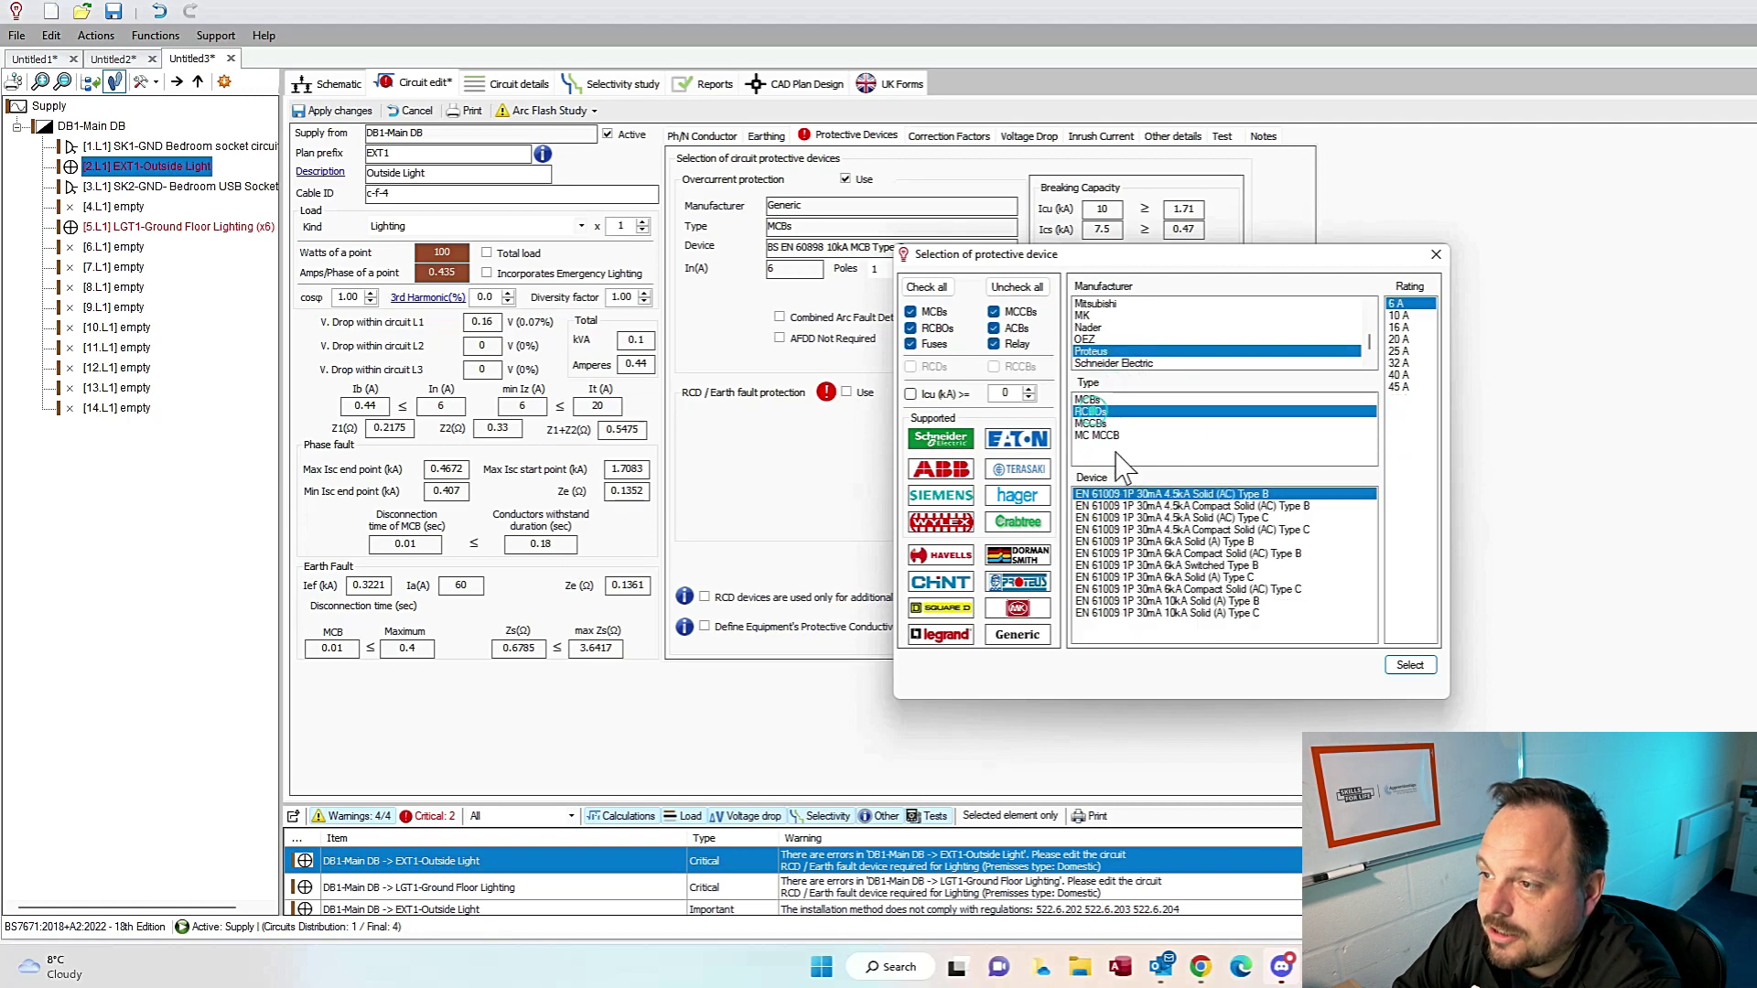
{"action": "left_click", "coordinate": [1408, 665]}
{"action": "left_click", "coordinate": [704, 627]}
{"action": "left_click", "coordinate": [1036, 627]}
{"action": "left_click", "coordinate": [196, 231]}
{"action": "left_click", "coordinate": [1118, 558]}
Step: Set LGT1-Ground Floor Lighting's cable to 1.5 mm² flat twin 90°C XLPE run to 70°C, Method C No. 58, complying with regulations 522.6.202–204
{"action": "left_click", "coordinate": [738, 135]}
{"action": "left_click", "coordinate": [1303, 164]}
{"action": "left_click", "coordinate": [1215, 301]}
{"action": "left_click", "coordinate": [1195, 214]}
{"action": "left_click", "coordinate": [1329, 528]}
{"action": "left_click", "coordinate": [1283, 297]}
{"action": "scroll", "coordinate": [1267, 334], "scroll_direction": "down", "scroll_amount": 5}
{"action": "left_click", "coordinate": [1243, 344]}
{"action": "left_click", "coordinate": [899, 533]}
{"action": "left_click", "coordinate": [878, 562]}
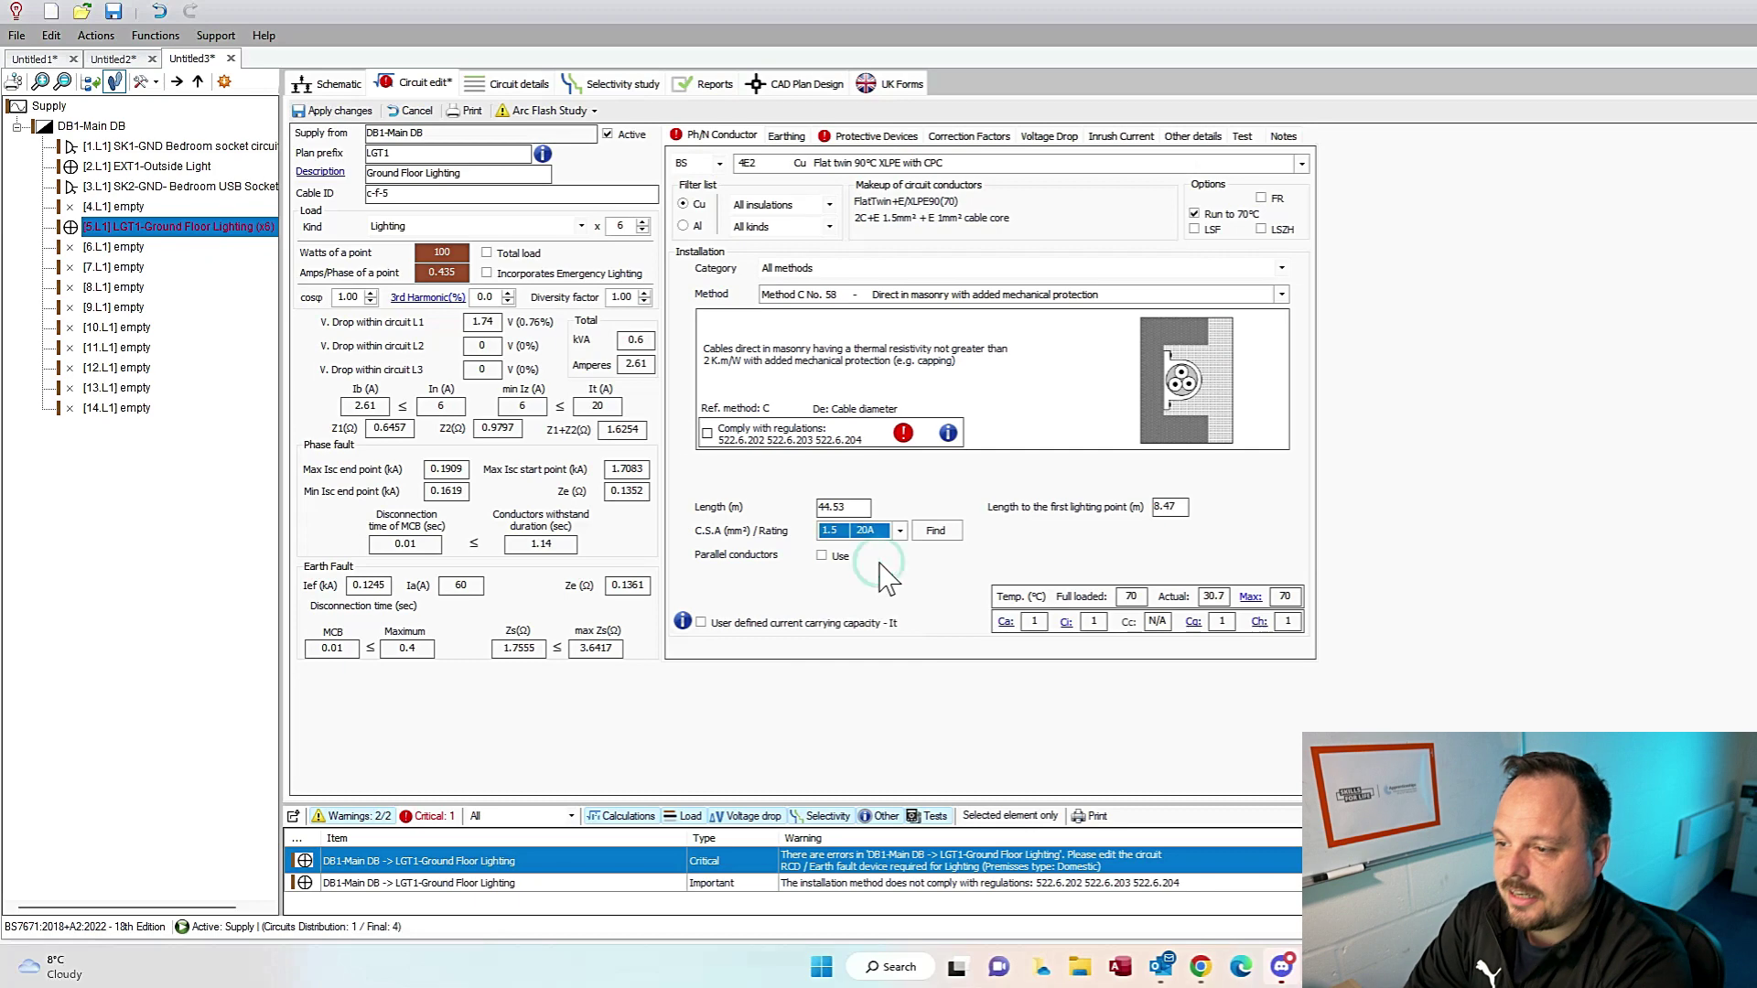
{"action": "left_click", "coordinate": [708, 434]}
Step: Protect LGT1-Ground Floor Lighting with a Proteus EN 61009 1P 30mA 6kA Solid (A) Type B 6 A RCBO, define 0.01 mA leakage current and save
{"action": "left_click", "coordinate": [839, 134]}
{"action": "left_click", "coordinate": [996, 272]}
{"action": "left_click_drag", "start_coordinate": [1369, 316], "coordinate": [1371, 351]}
{"action": "left_click", "coordinate": [1091, 352]}
{"action": "left_click", "coordinate": [1090, 411]}
{"action": "left_click", "coordinate": [1231, 542]}
{"action": "left_click", "coordinate": [1405, 665]}
{"action": "left_click", "coordinate": [1064, 622]}
{"action": "left_click", "coordinate": [174, 146]}
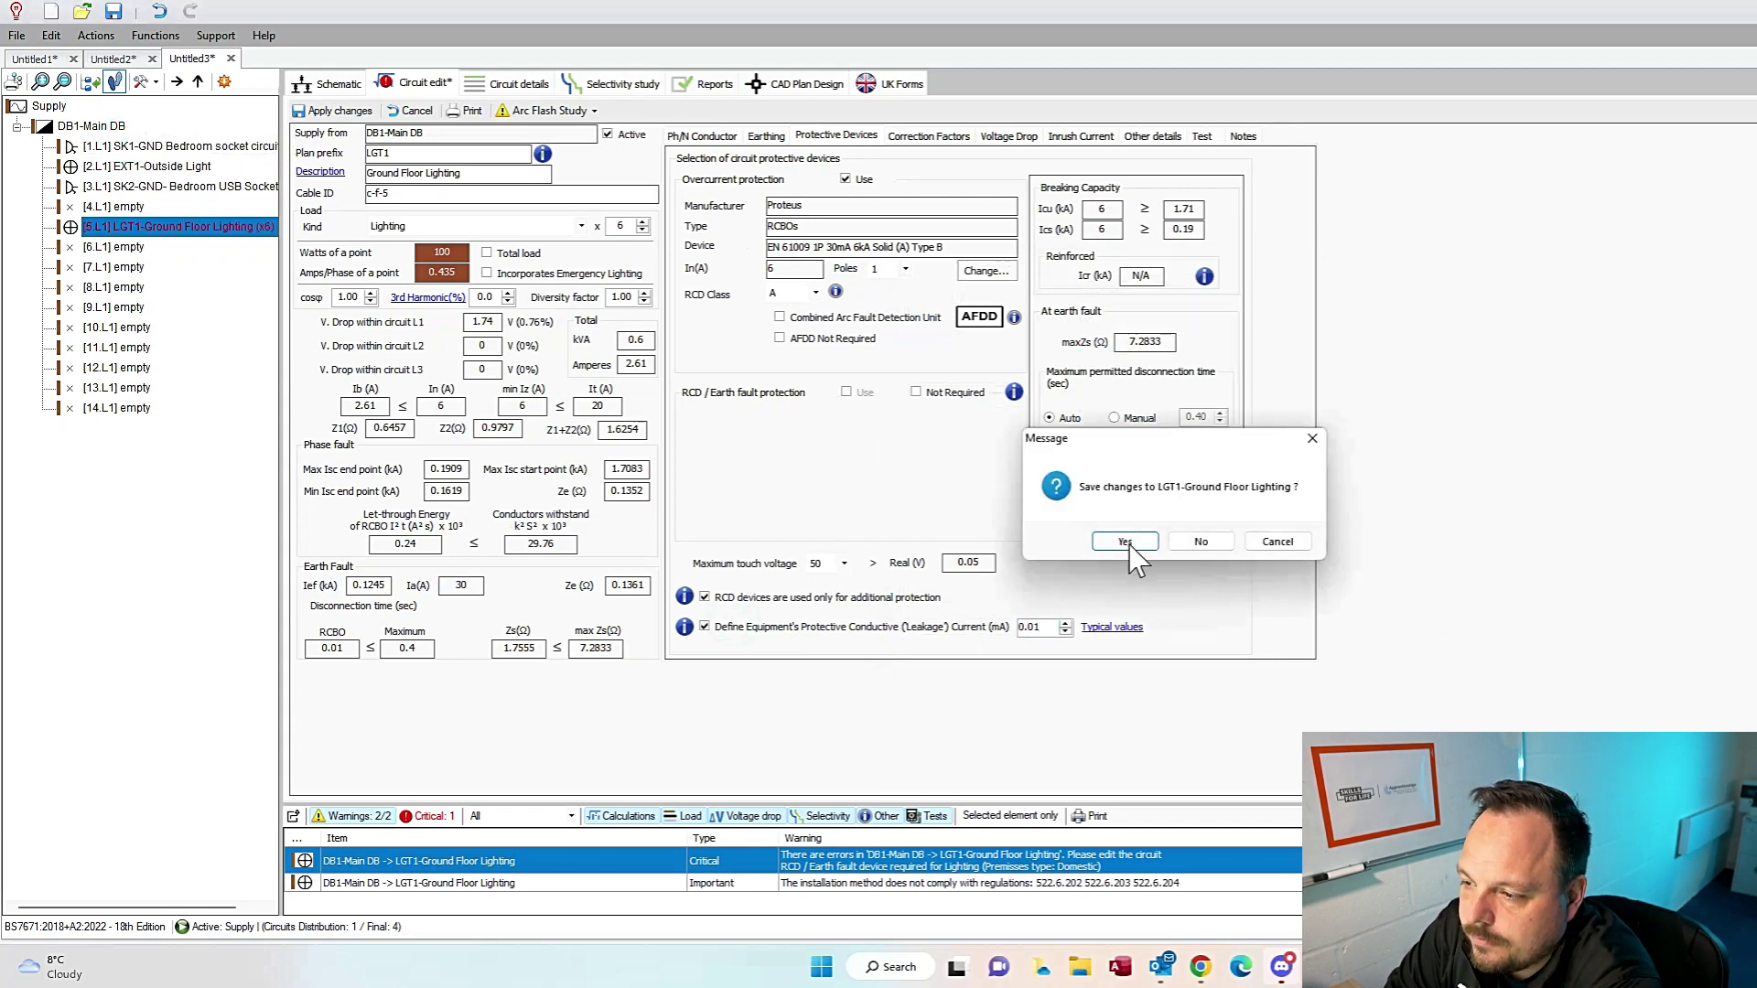
{"action": "left_click", "coordinate": [1125, 542]}
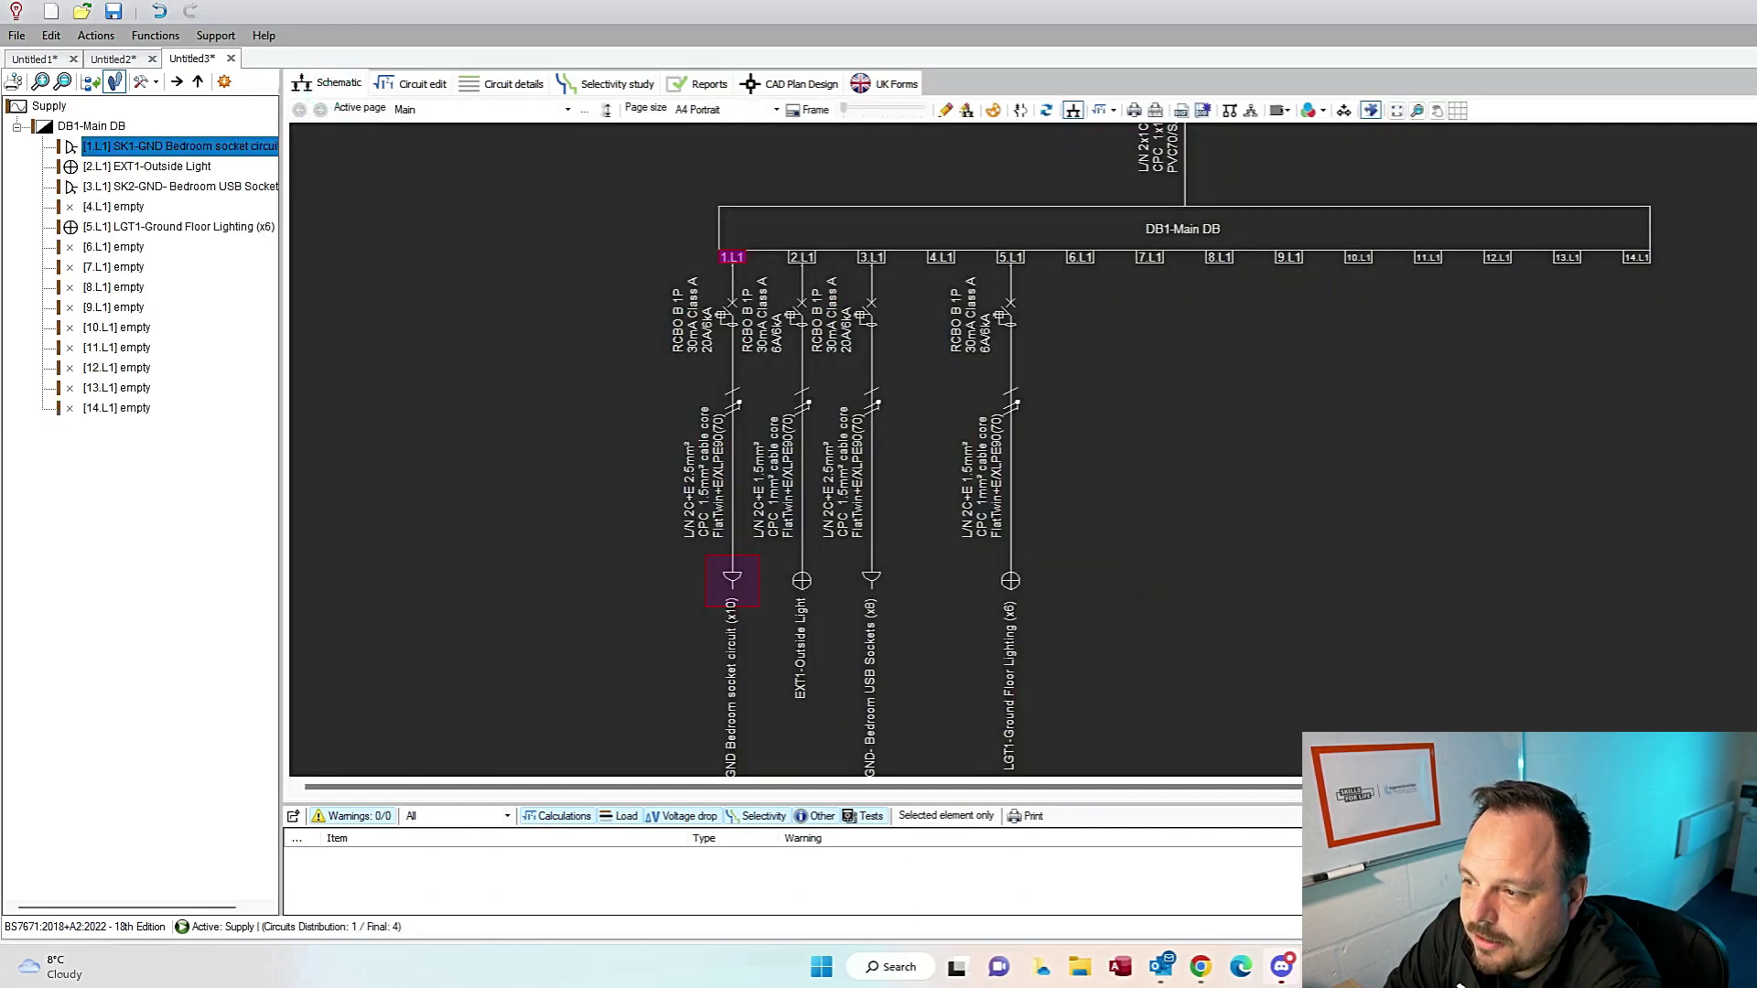
Step: Place four linked double sockets: two on opposite side walls of the store and two along the stair side of the hall
{"action": "left_click", "coordinate": [789, 83]}
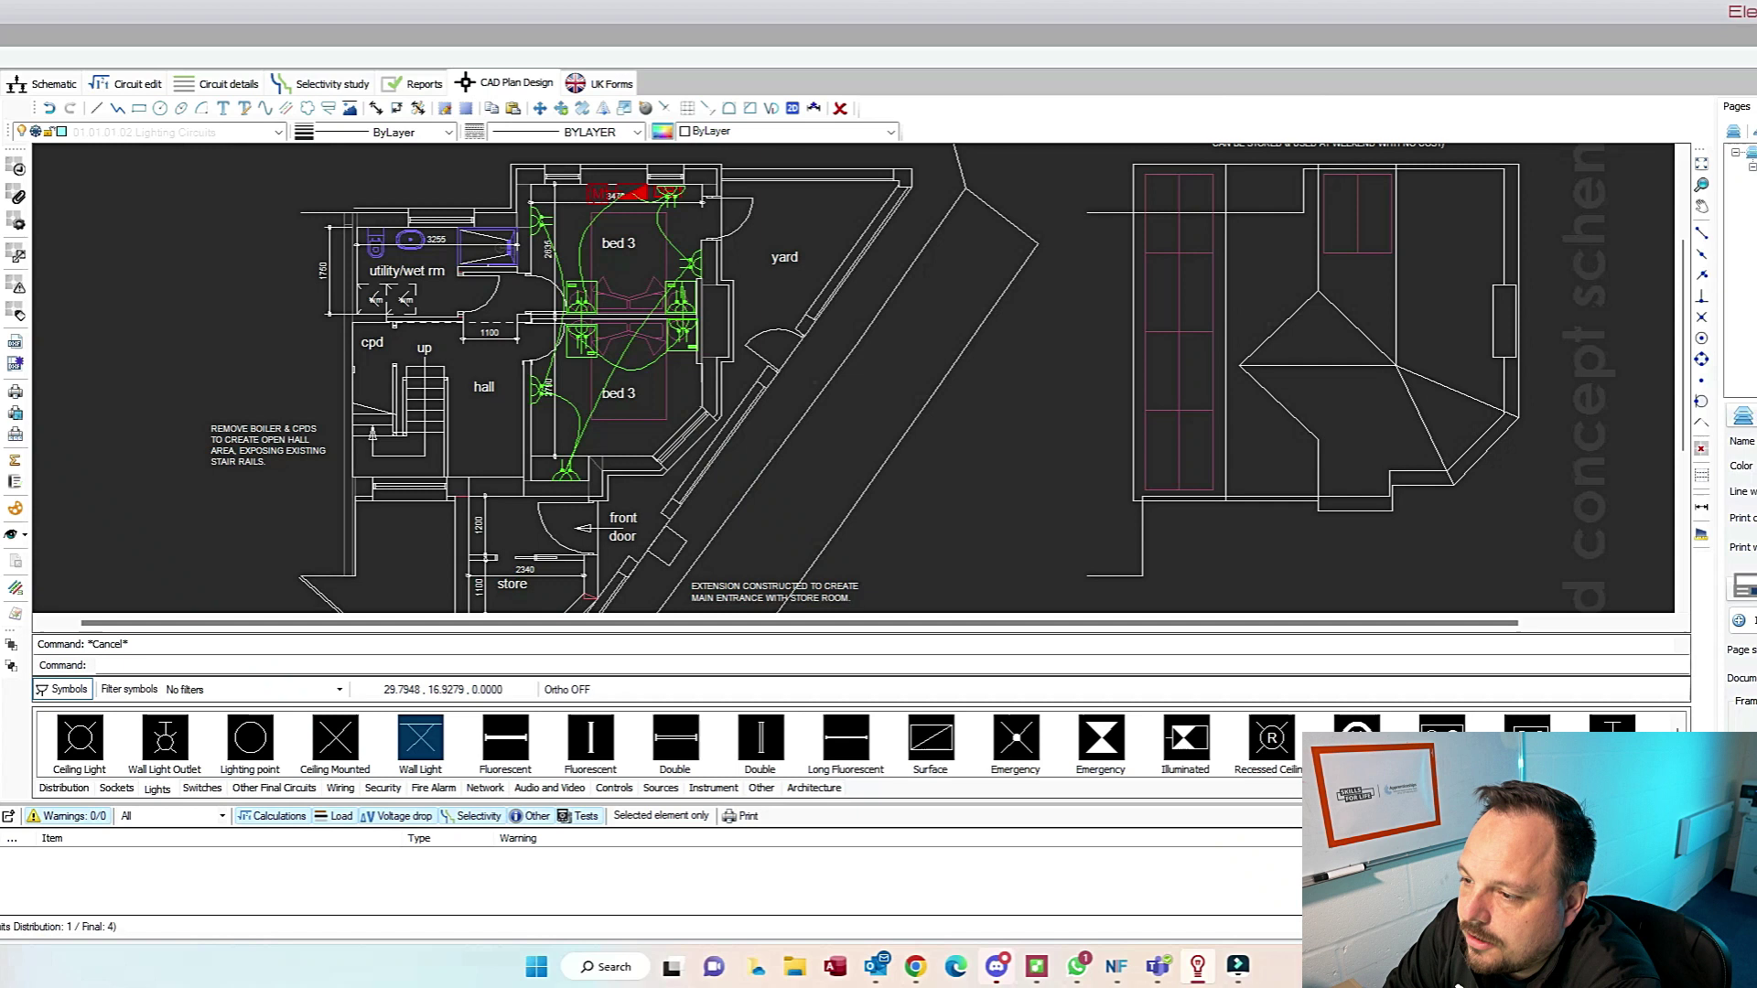
{"action": "left_click", "coordinate": [116, 788]}
{"action": "left_click", "coordinate": [165, 737]}
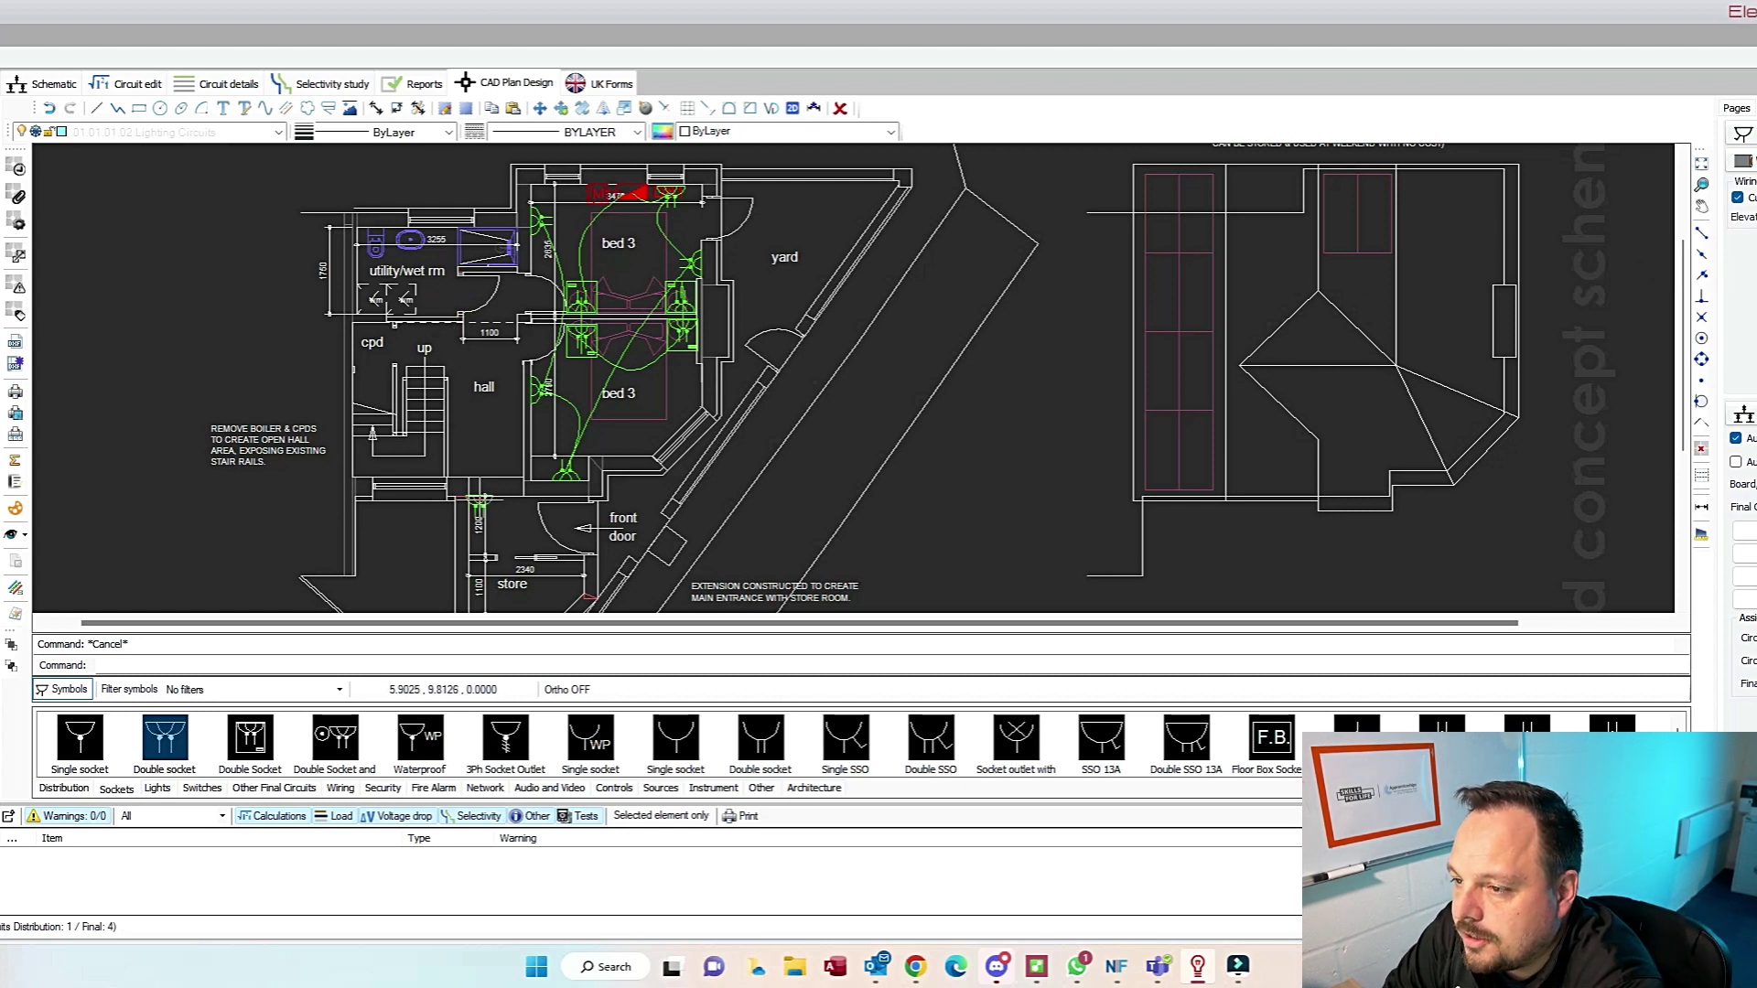
{"action": "left_click", "coordinate": [585, 577]}
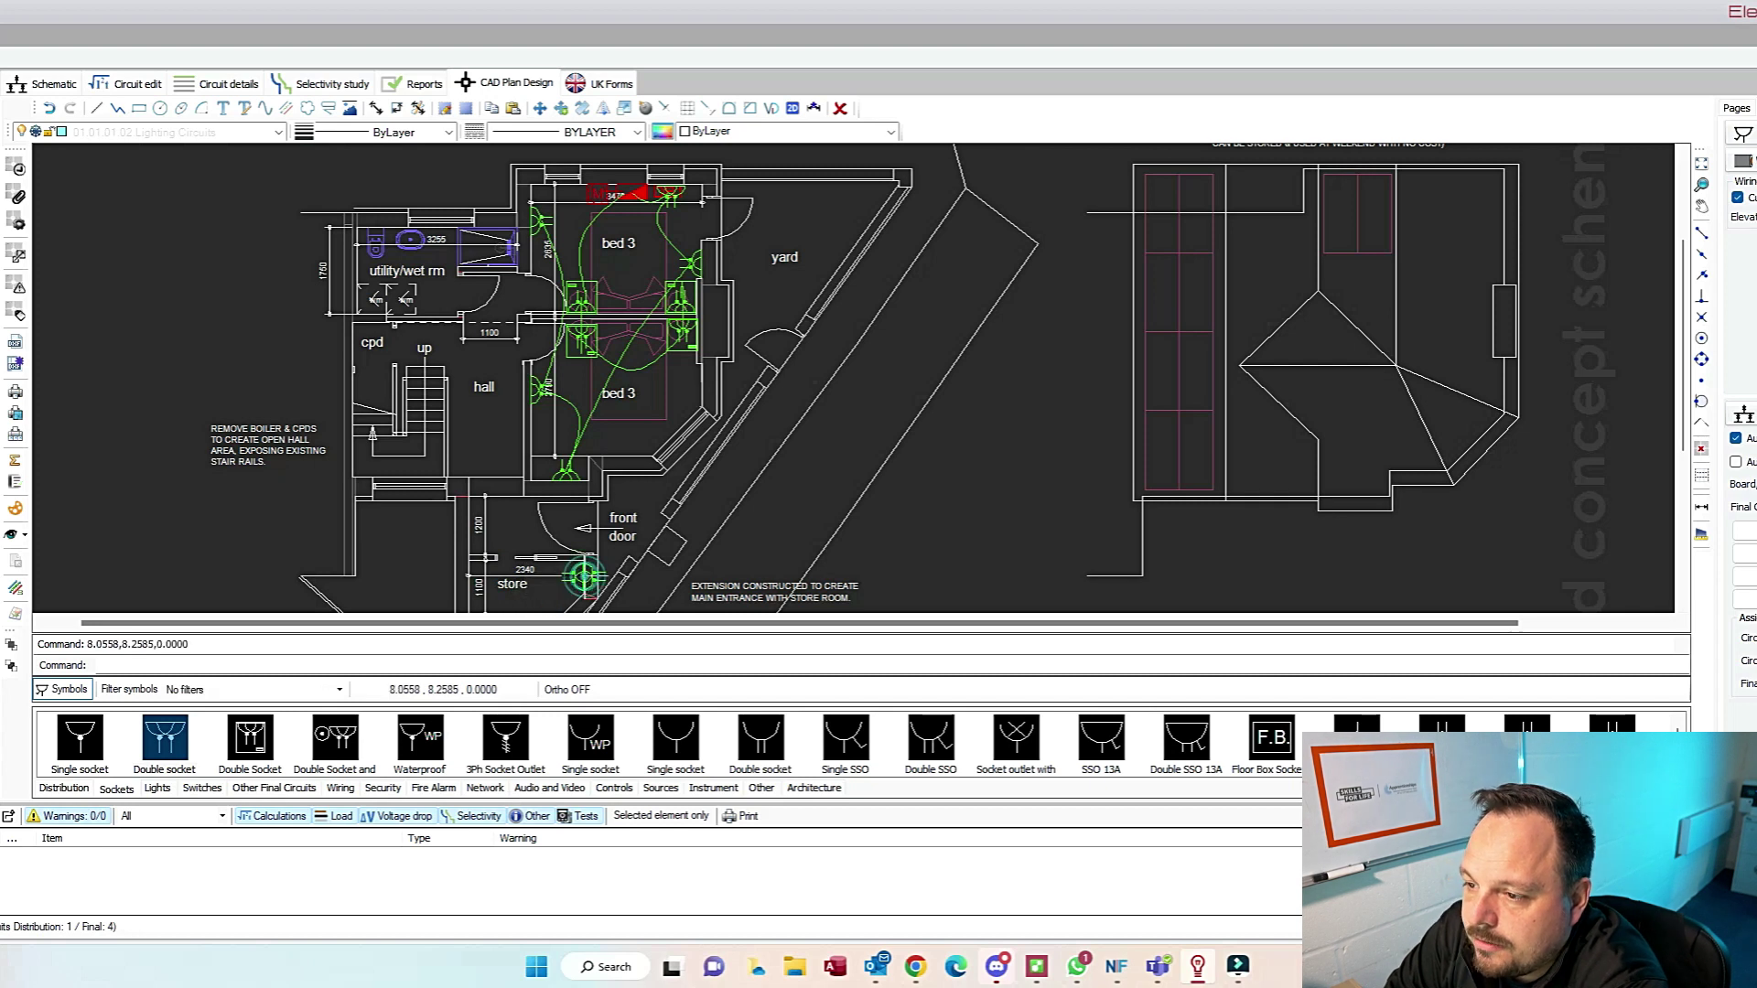
{"action": "left_click", "coordinate": [476, 583]}
{"action": "left_click", "coordinate": [448, 427]}
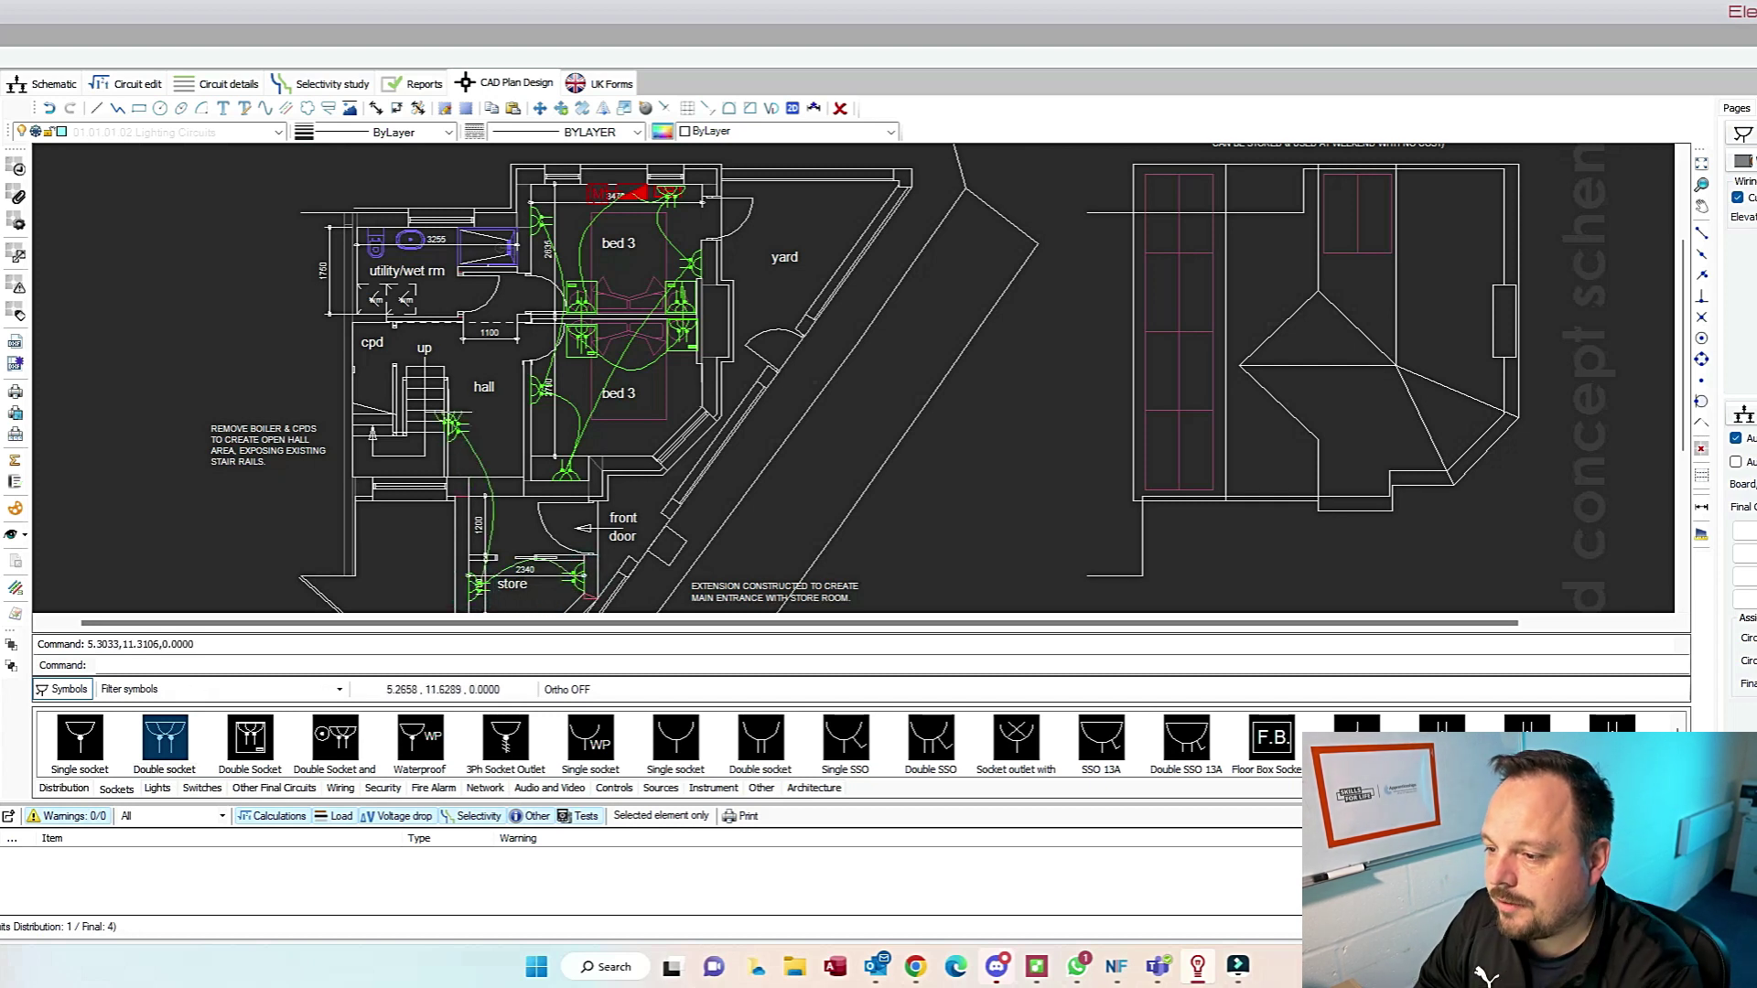
{"action": "left_click", "coordinate": [438, 322]}
{"action": "key", "text": "Escape"}
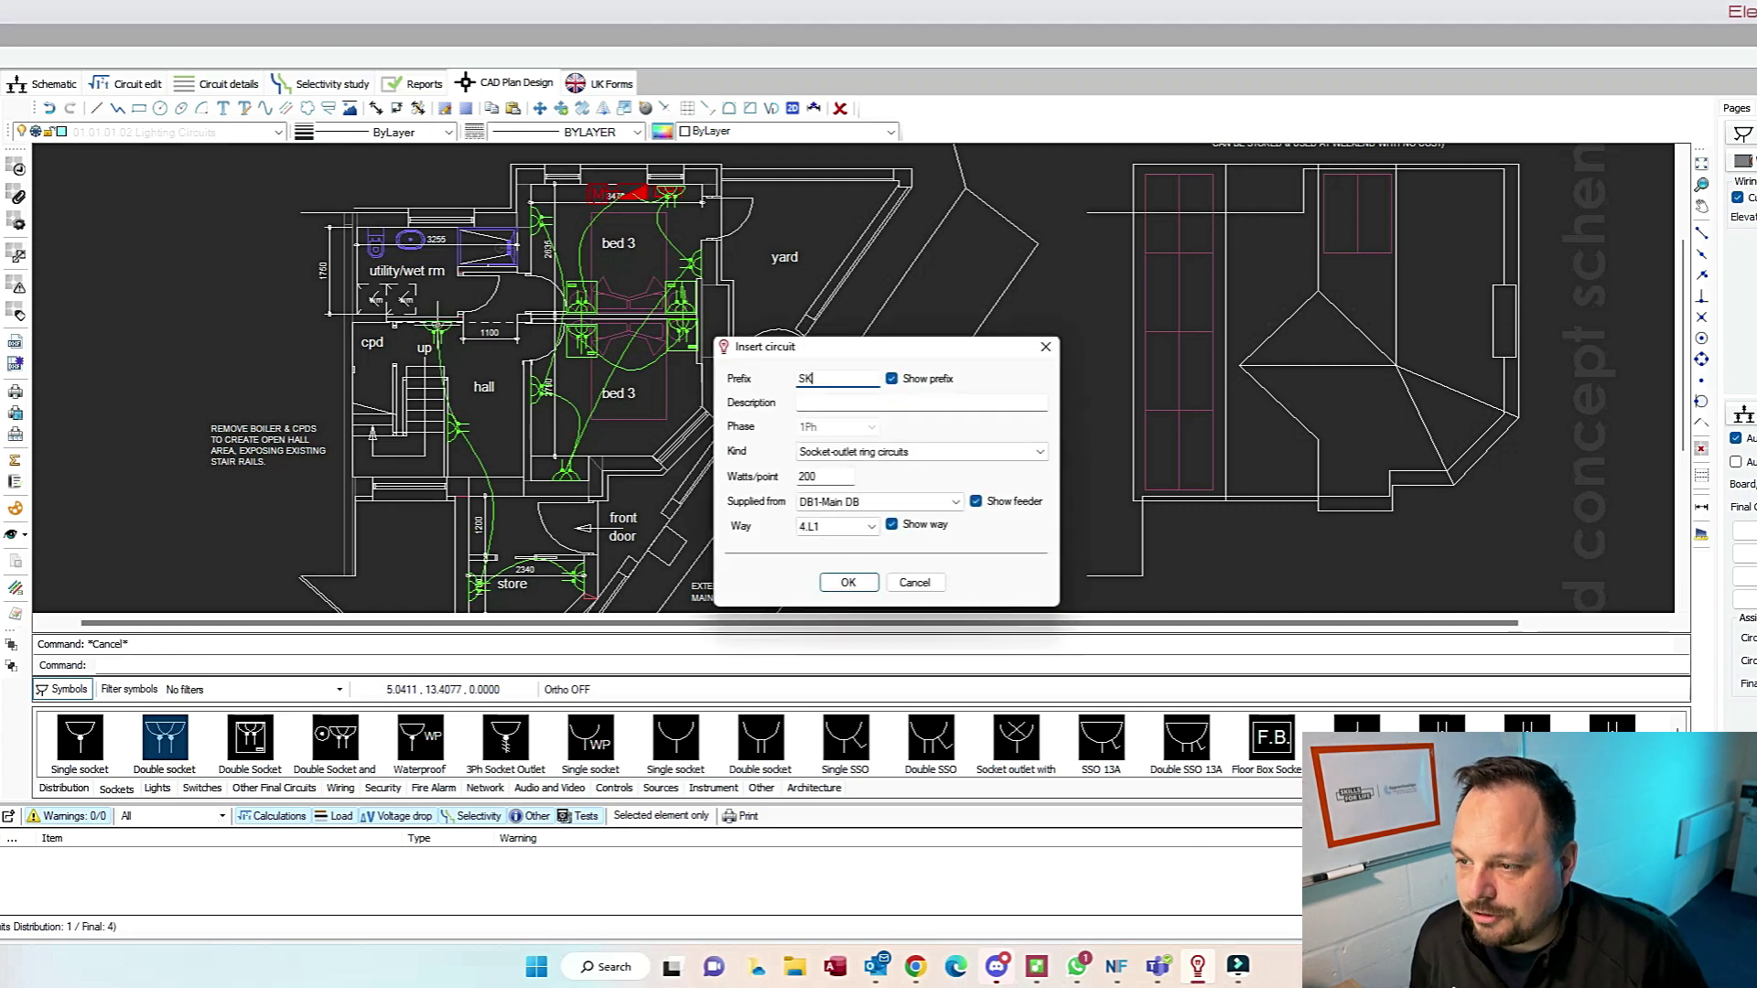
Step: Create circuit SKT2 "GND Store/Hall Sockets" as a socket-outlet radial circuit from DB1-Main DB way 4.L1, with prefix and feeder hidden
{"action": "left_click", "coordinate": [892, 381]}
{"action": "left_click", "coordinate": [866, 404]}
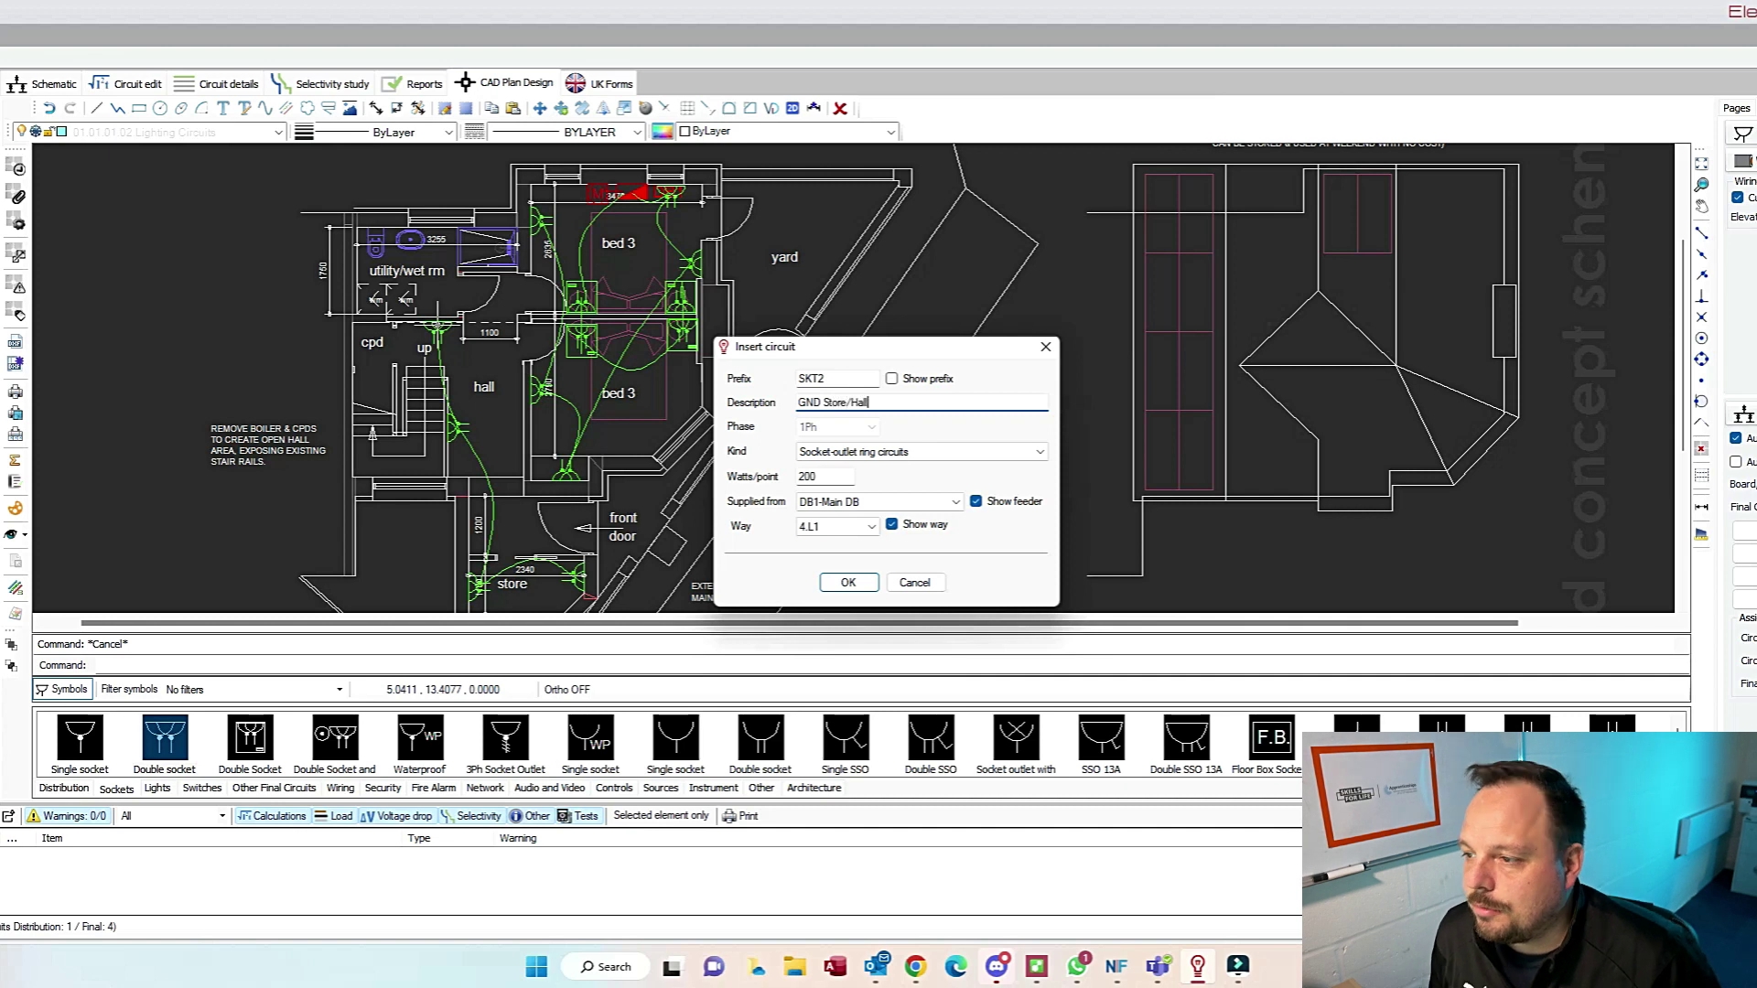
{"action": "left_click", "coordinate": [951, 452]}
{"action": "left_click", "coordinate": [952, 474]}
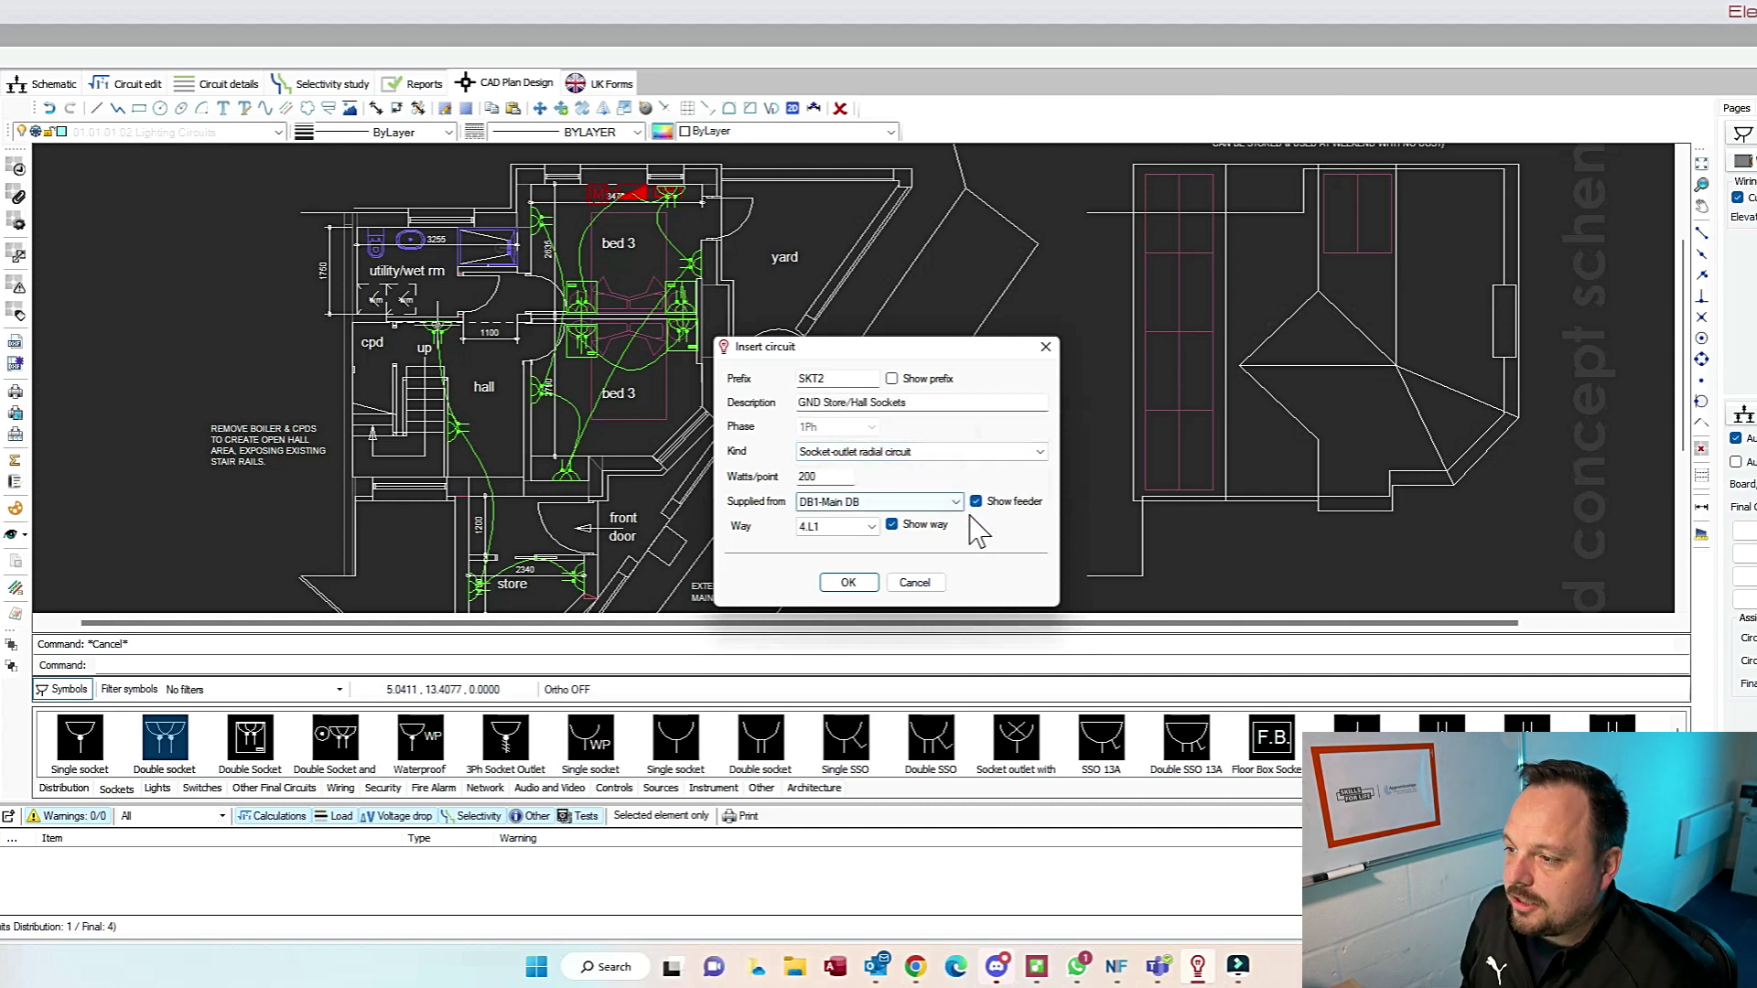
{"action": "left_click", "coordinate": [976, 501]}
{"action": "left_click", "coordinate": [848, 582]}
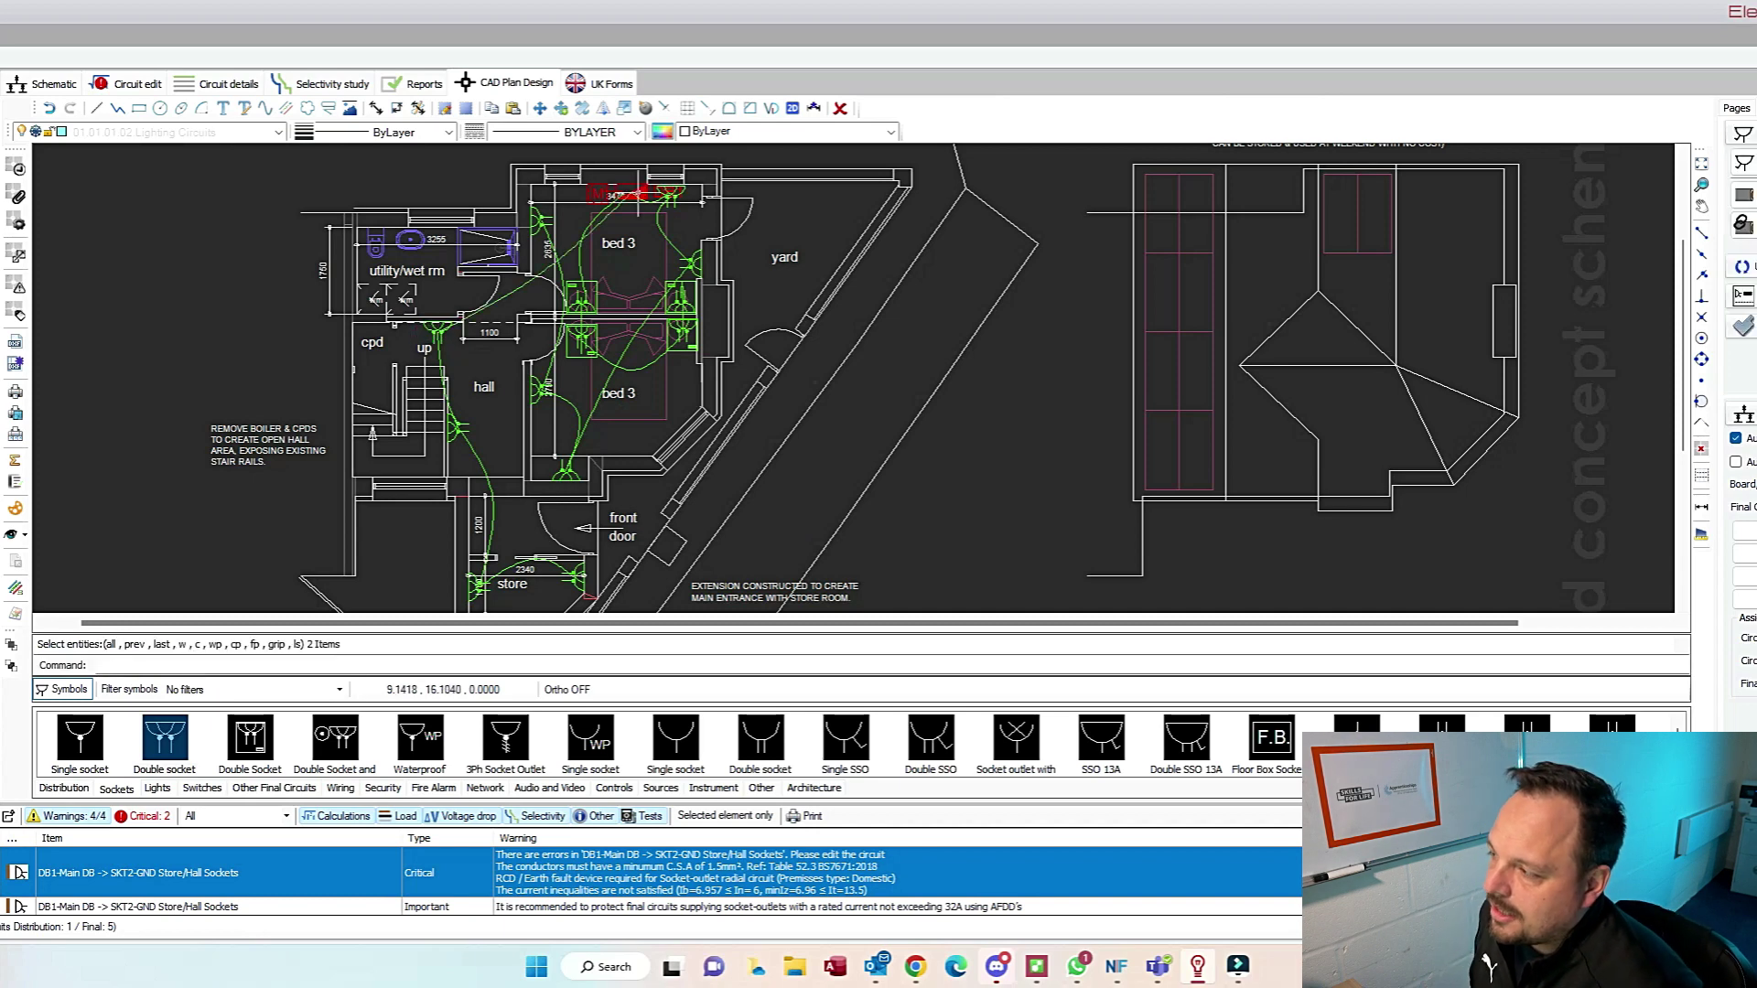
Step: Bend the wire from the main distribution board to the upper hall socket around through the utility/wet room
{"action": "left_click", "coordinate": [532, 275]}
{"action": "left_click", "coordinate": [468, 226]}
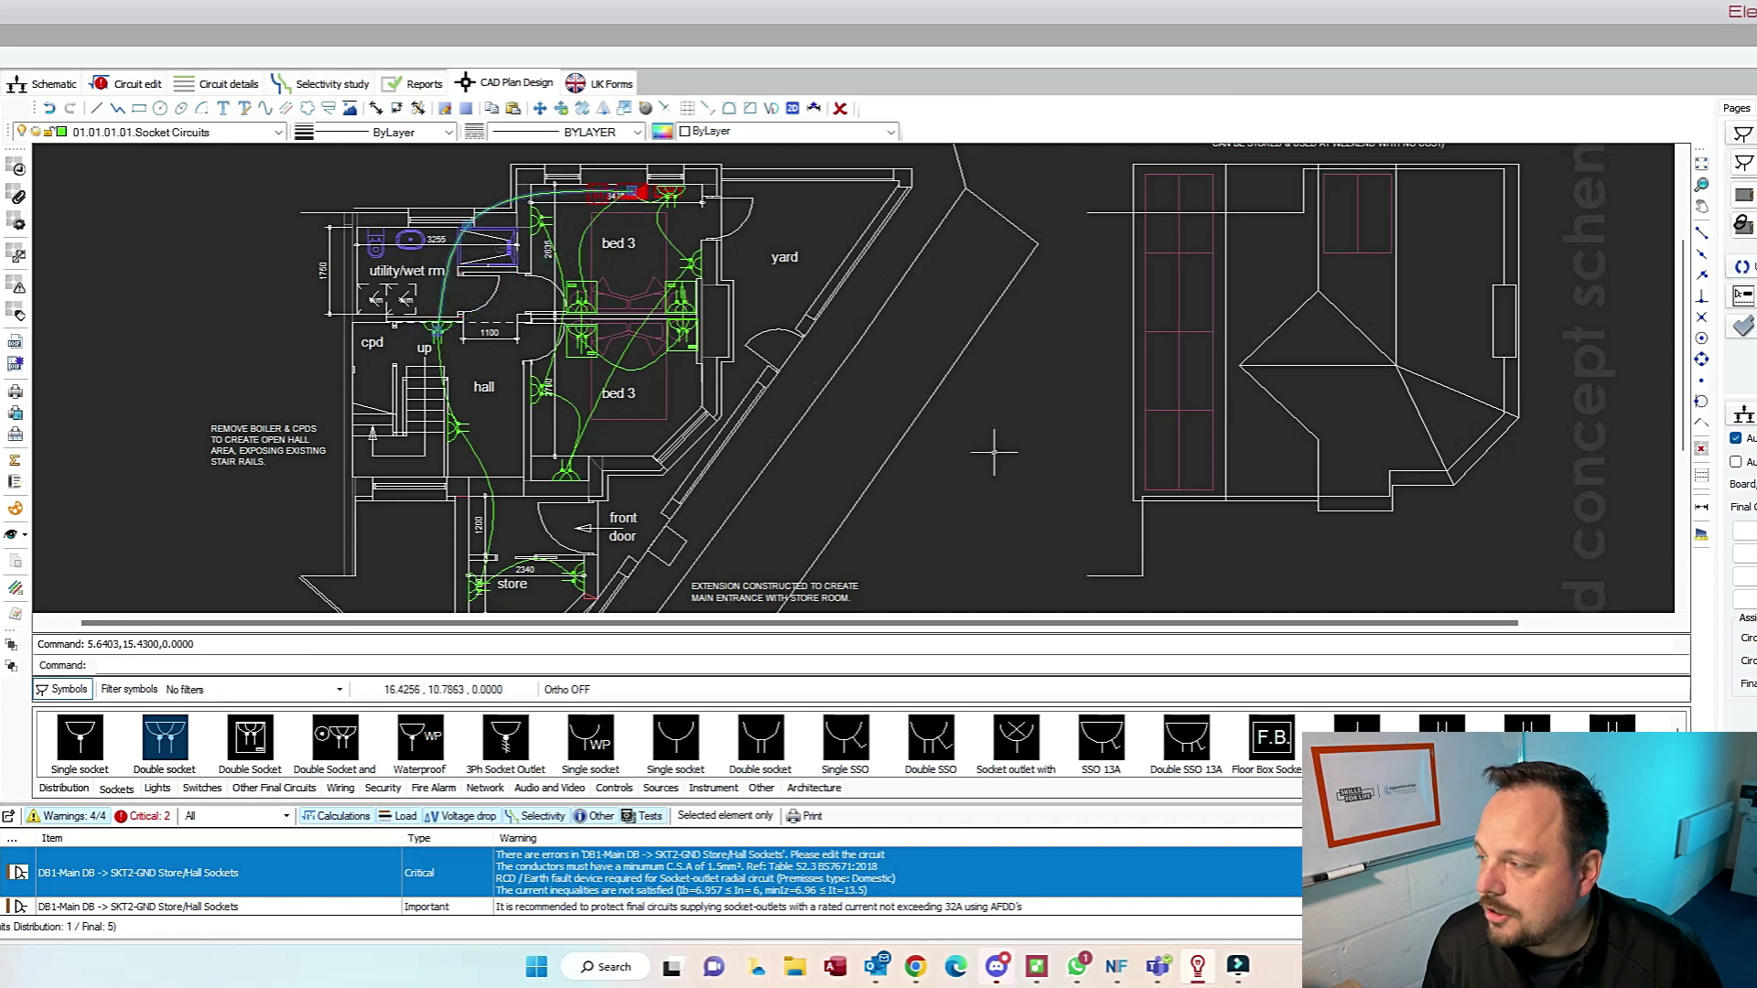
{"action": "right_click", "coordinate": [963, 464]}
{"action": "left_click", "coordinate": [840, 382]}
Step: Set SKT2's cable to 2.5 mm² flat twin 90°C XLPE with CPC run to 70°C, installed by Method C No. 58 direct in masonry
{"action": "left_click", "coordinate": [137, 85]}
{"action": "left_click", "coordinate": [464, 136]}
{"action": "left_click", "coordinate": [1017, 164]}
{"action": "left_click", "coordinate": [915, 283]}
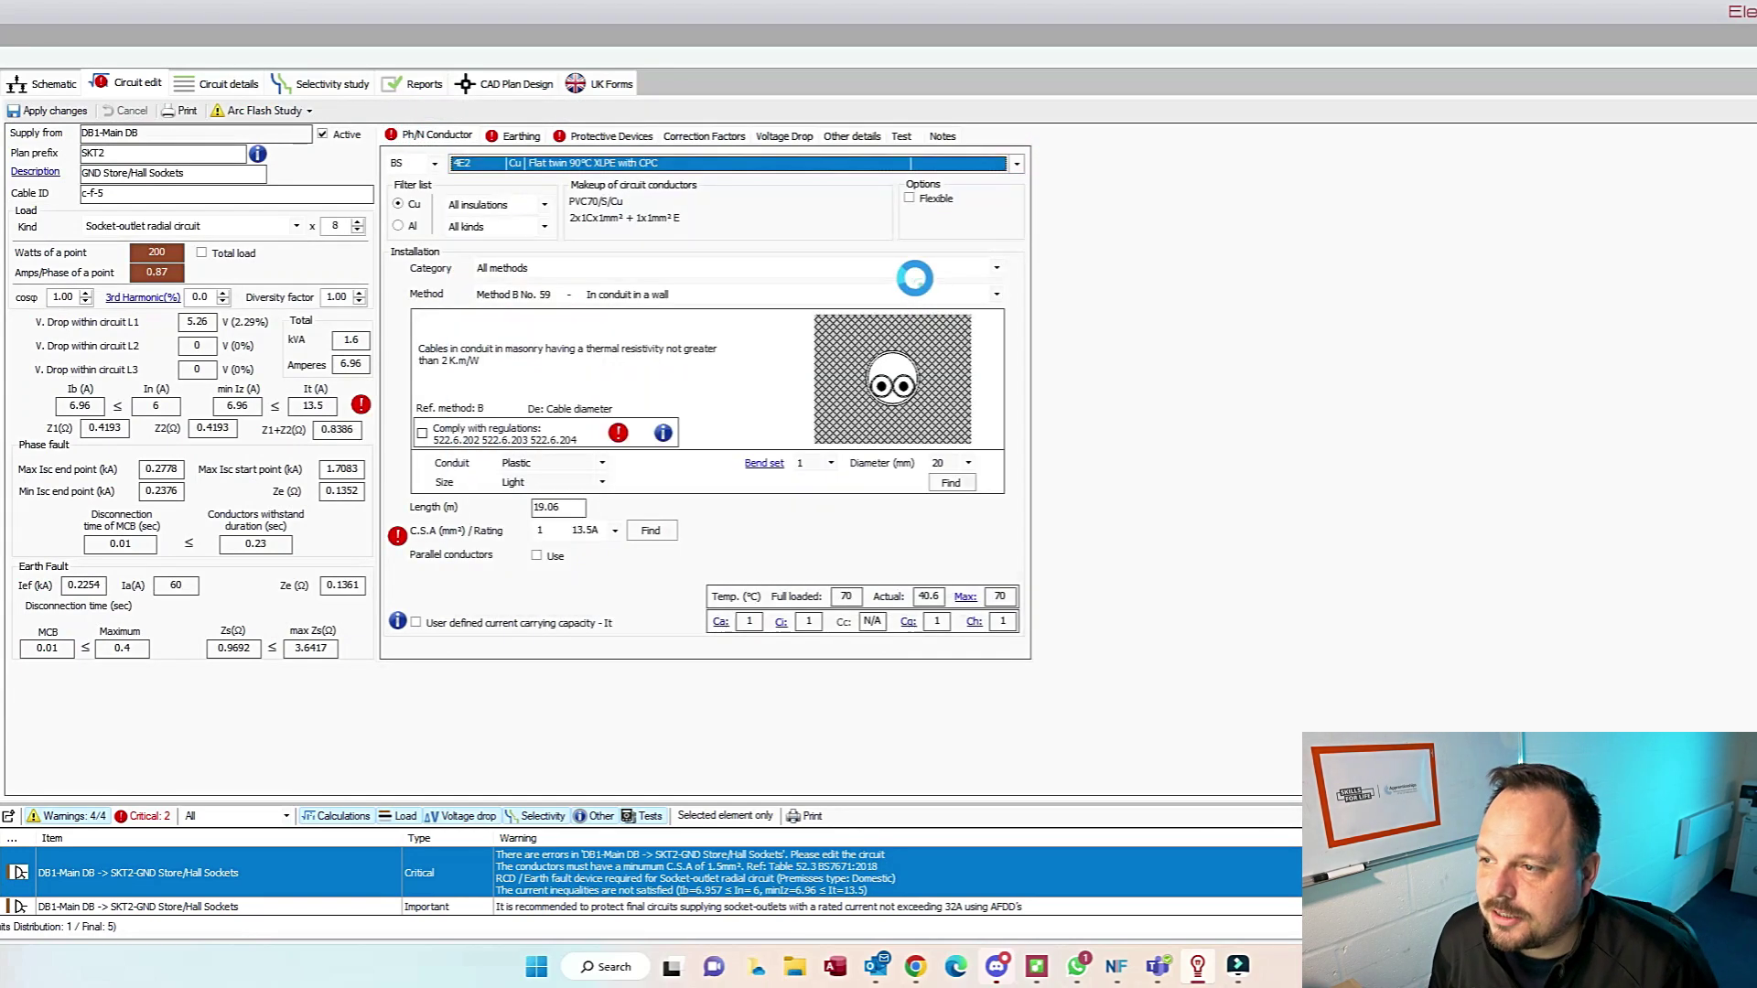
{"action": "left_click", "coordinate": [910, 214]}
{"action": "left_click", "coordinate": [1034, 524]}
{"action": "left_click", "coordinate": [996, 295]}
{"action": "left_click", "coordinate": [972, 330]}
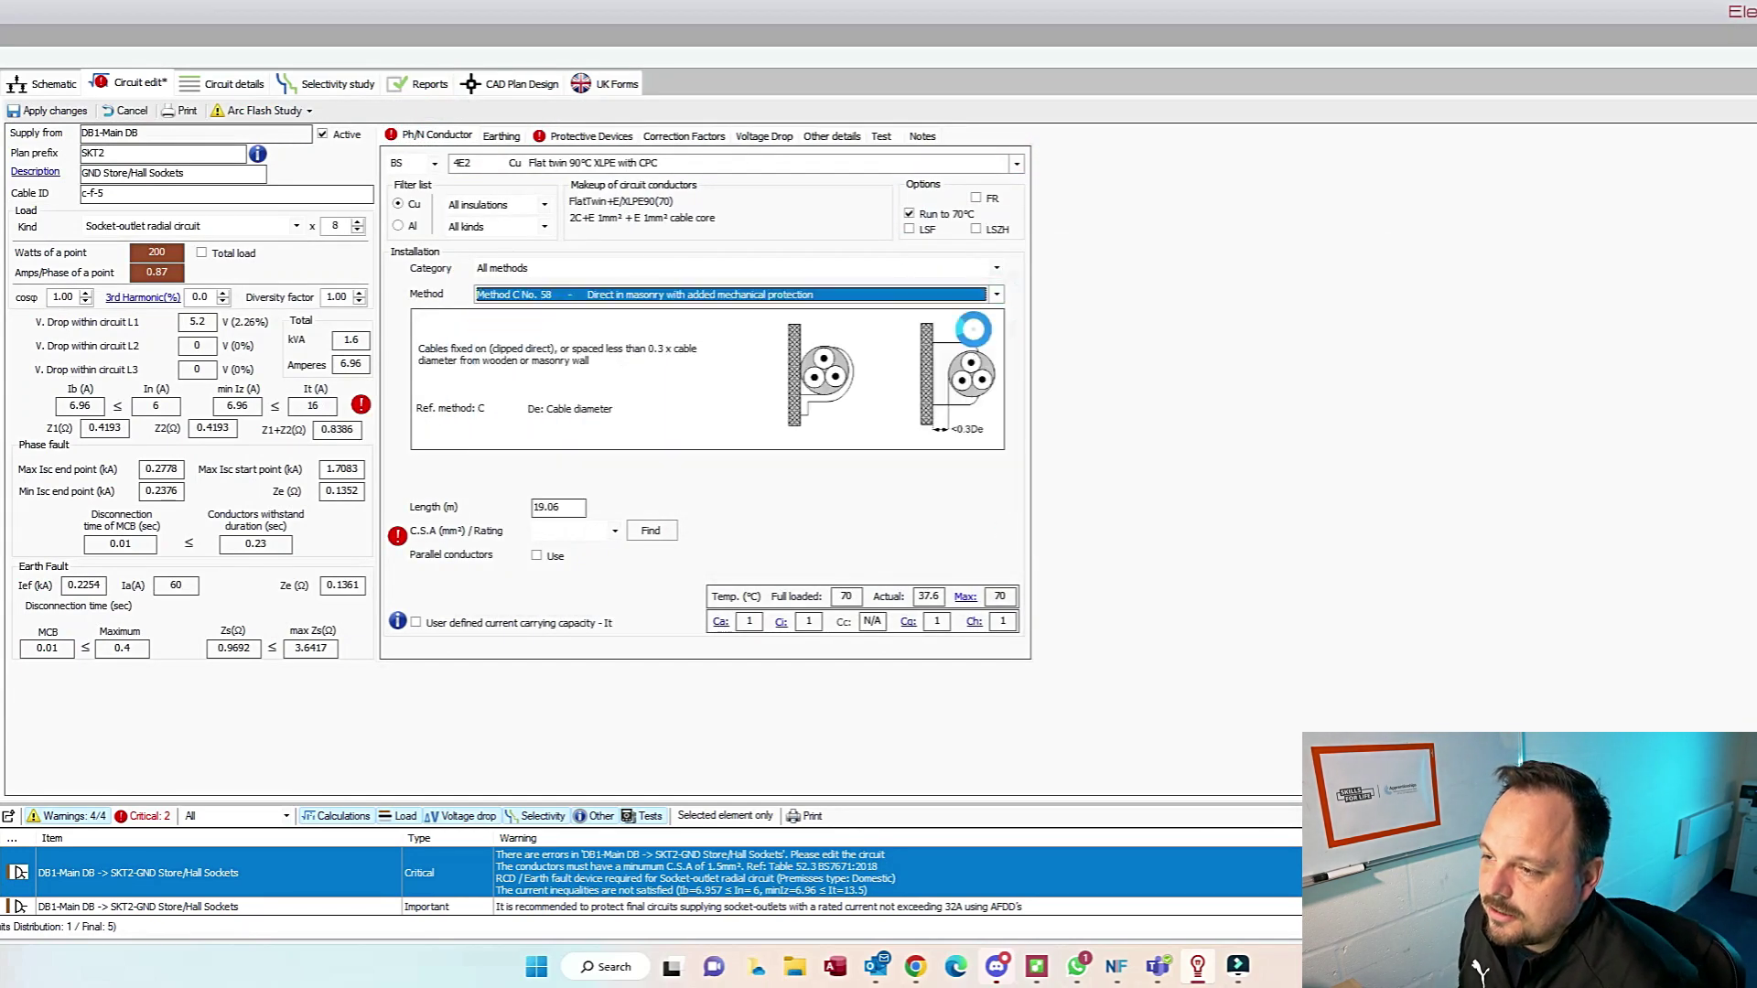
{"action": "left_click", "coordinate": [614, 532]}
{"action": "left_click", "coordinate": [590, 575]}
Step: Protect SKT2 with a Proteus EN 61009 1P 30mA 6kA Solid (A) Type B RCBO rated 20 A
{"action": "left_click", "coordinate": [580, 139]}
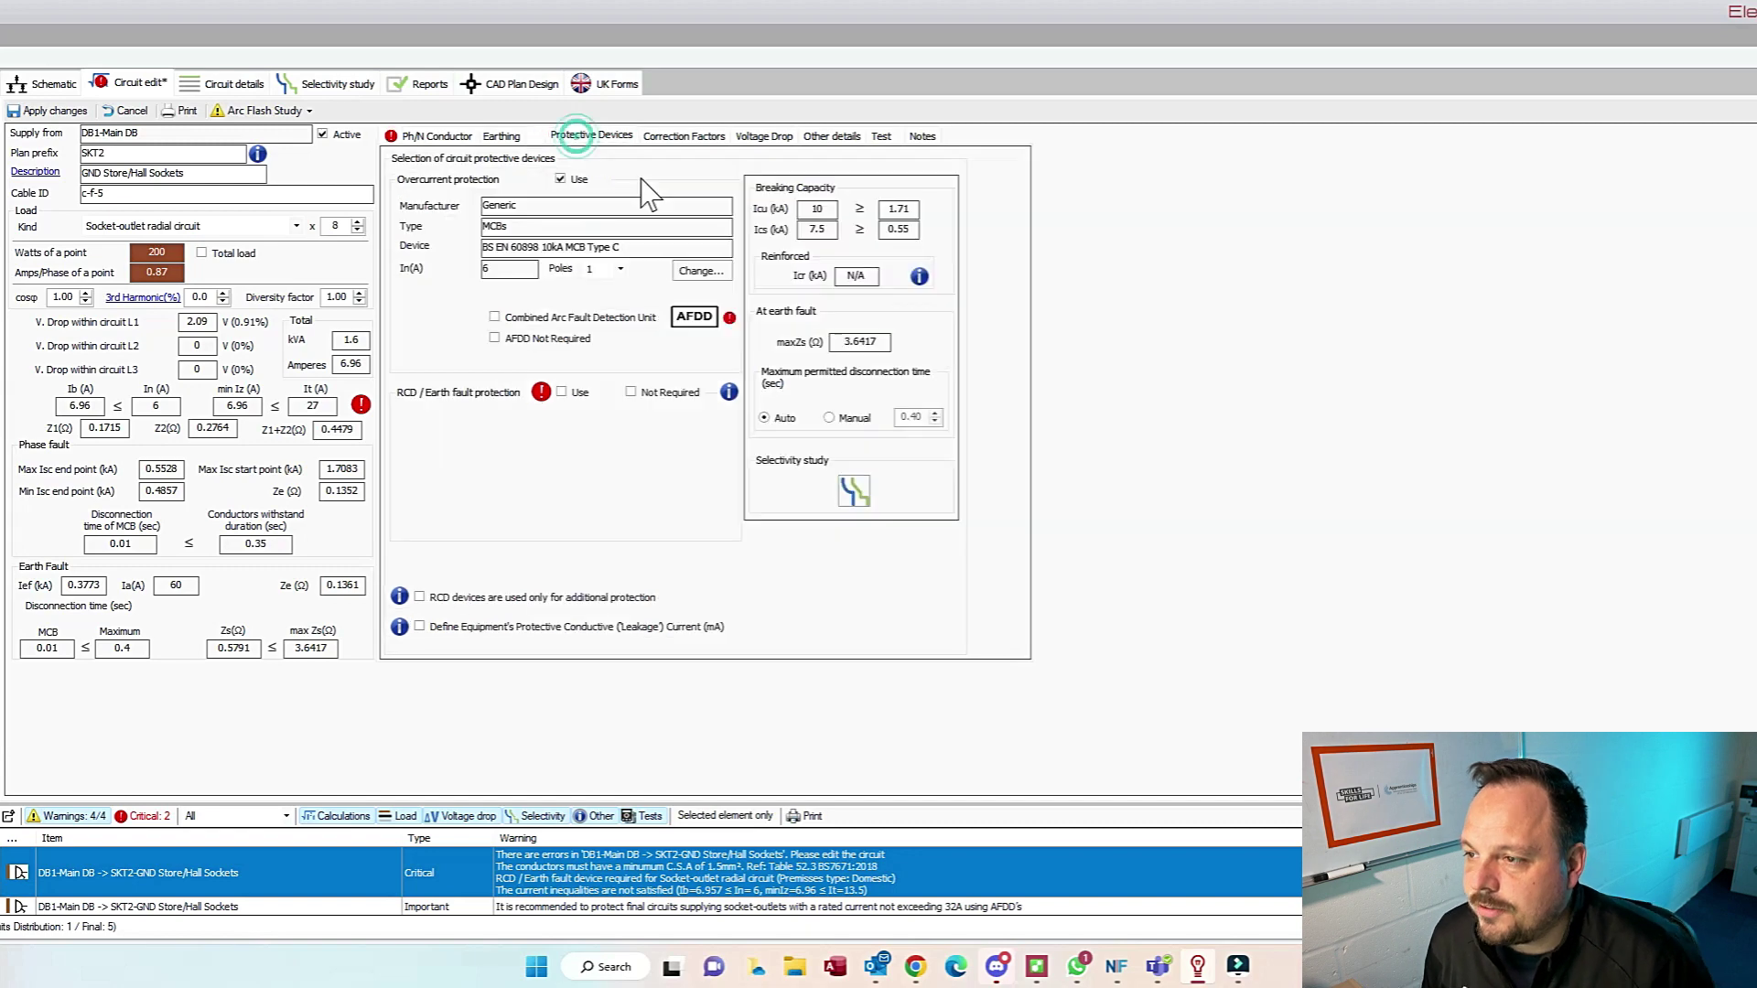
{"action": "left_click", "coordinate": [713, 269]}
{"action": "left_click_drag", "start_coordinate": [1086, 318], "coordinate": [1089, 343]}
{"action": "left_click", "coordinate": [933, 327]}
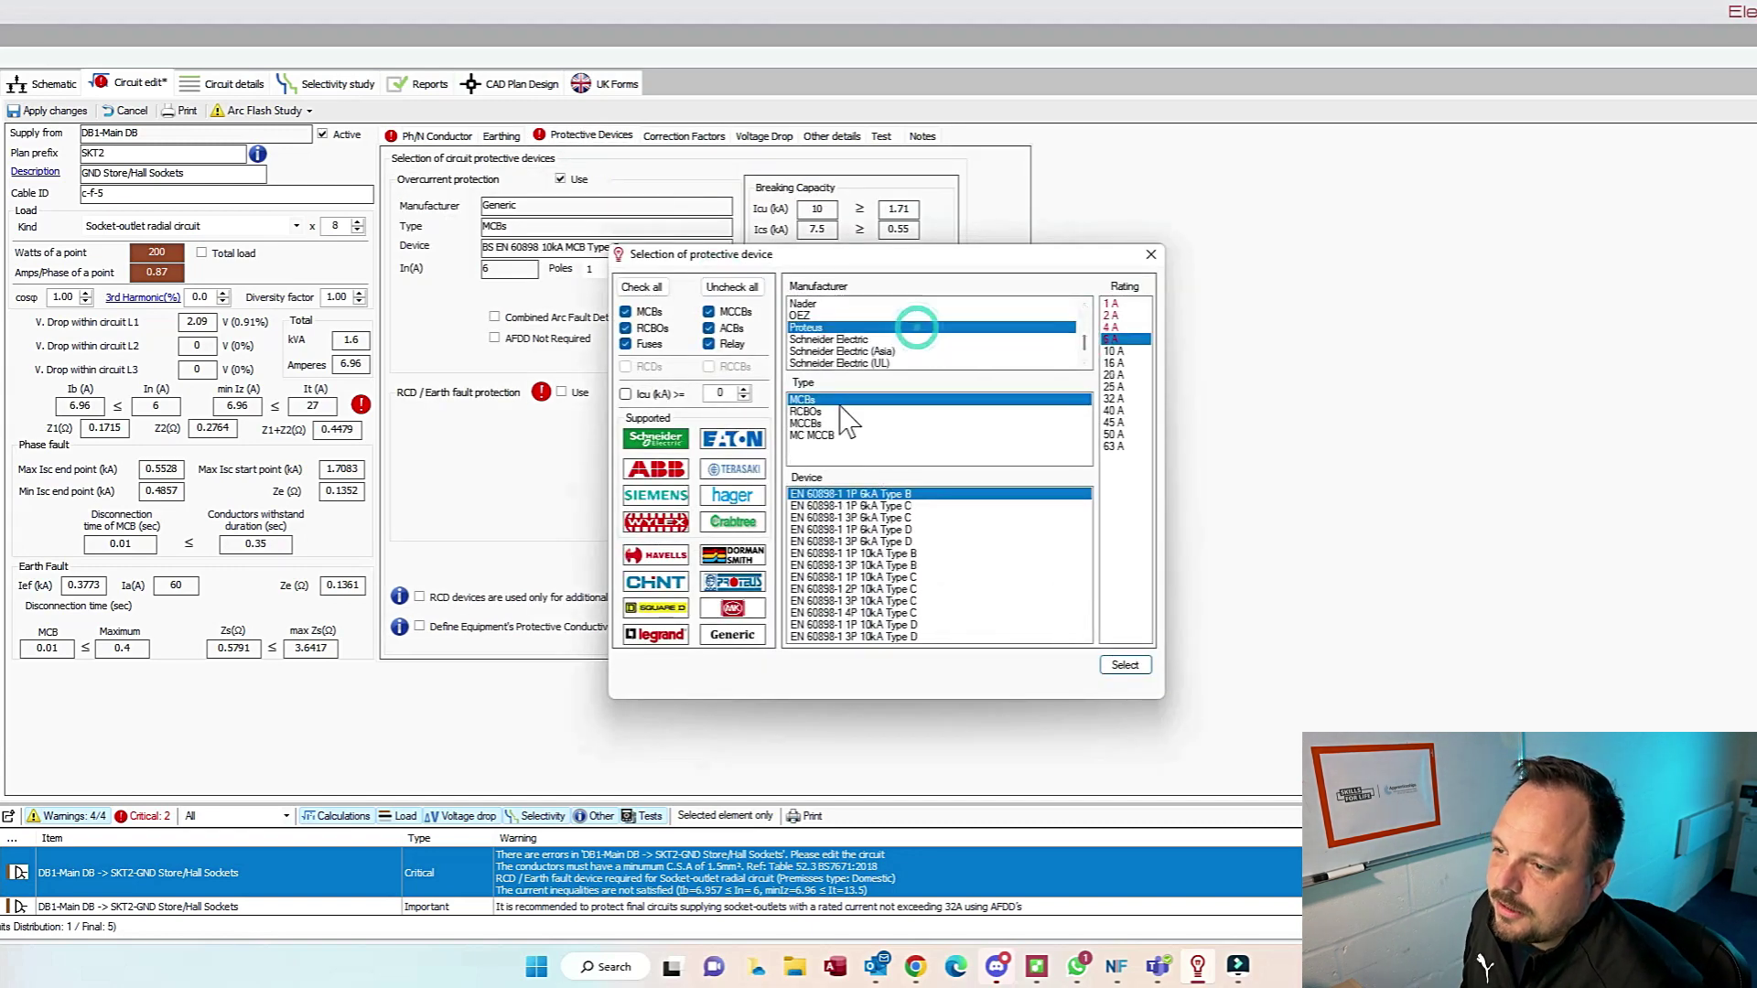
{"action": "left_click", "coordinate": [807, 411]}
{"action": "left_click", "coordinate": [934, 541]}
{"action": "left_click", "coordinate": [1113, 338]}
{"action": "left_click", "coordinate": [1124, 665]}
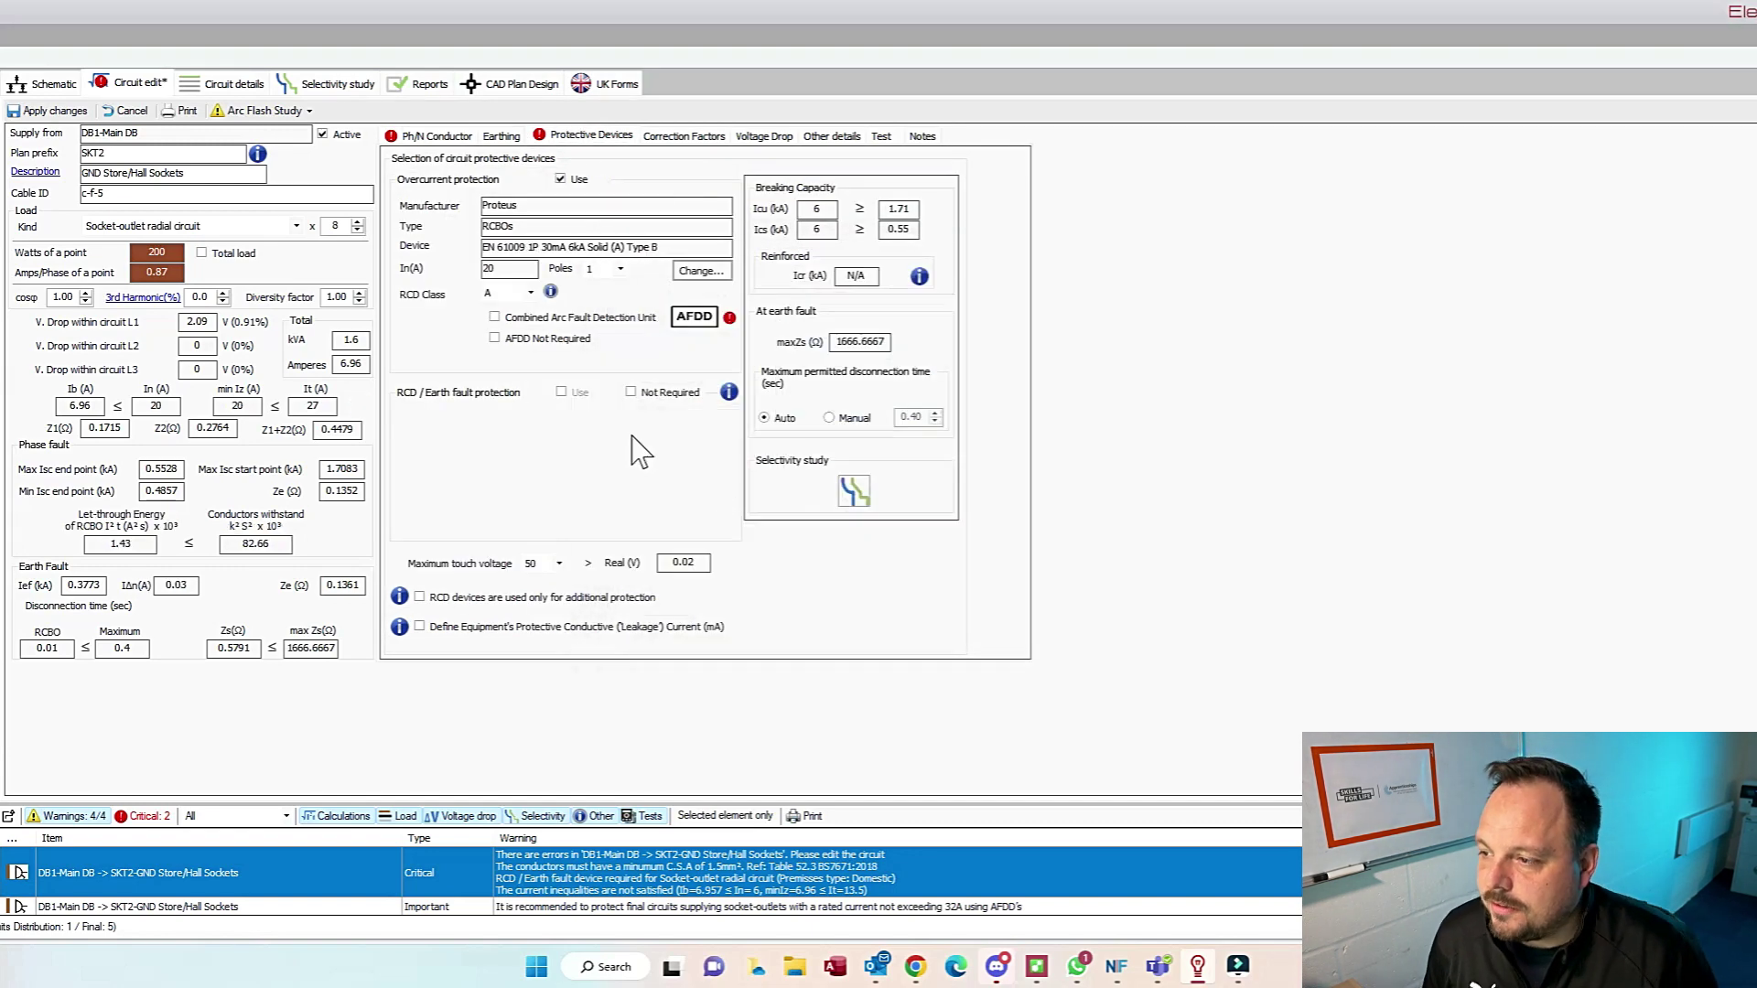
Step: Mark AFDD as not required for SKT2, limit RCD devices to additional protection and enable its equipment leakage current definition
{"action": "left_click", "coordinate": [499, 338]}
{"action": "left_click", "coordinate": [420, 598]}
{"action": "left_click", "coordinate": [420, 627]}
{"action": "left_click", "coordinate": [756, 627]}
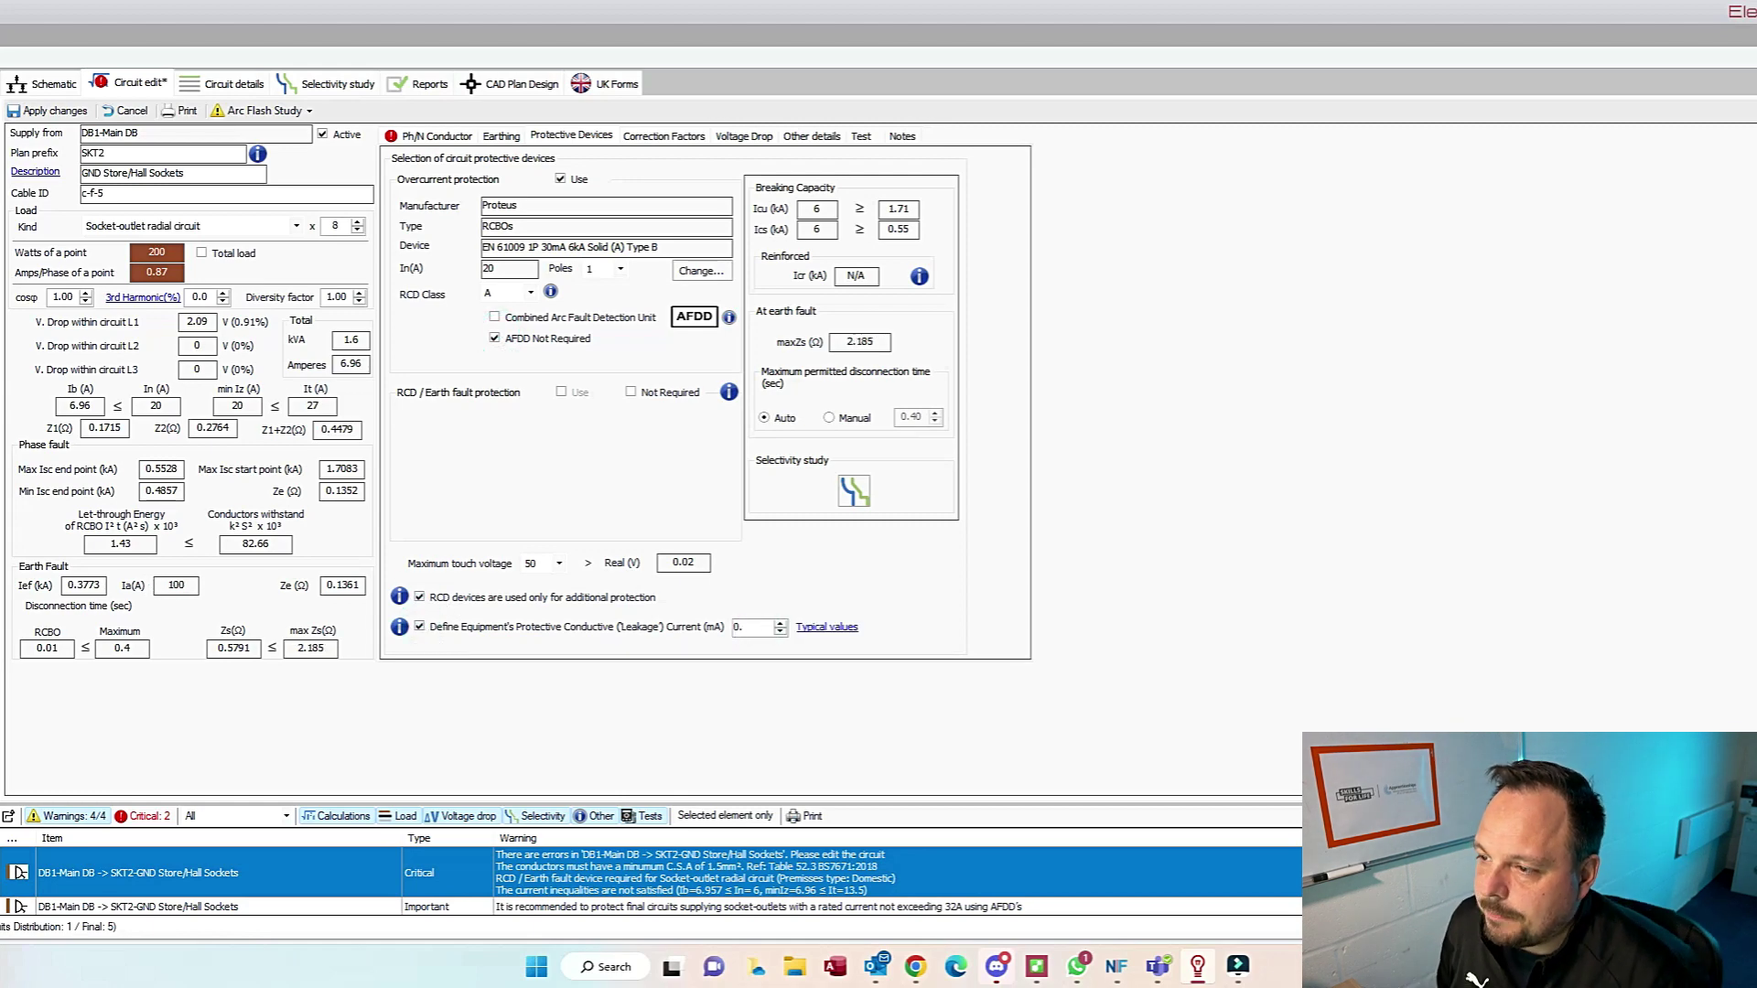
Step: Check the regulation 522.6.202 information for SKT2's cable and mark the installation as complying with 522.6.202, 522.6.203 and 522.6.204
{"action": "left_click", "coordinate": [422, 137]}
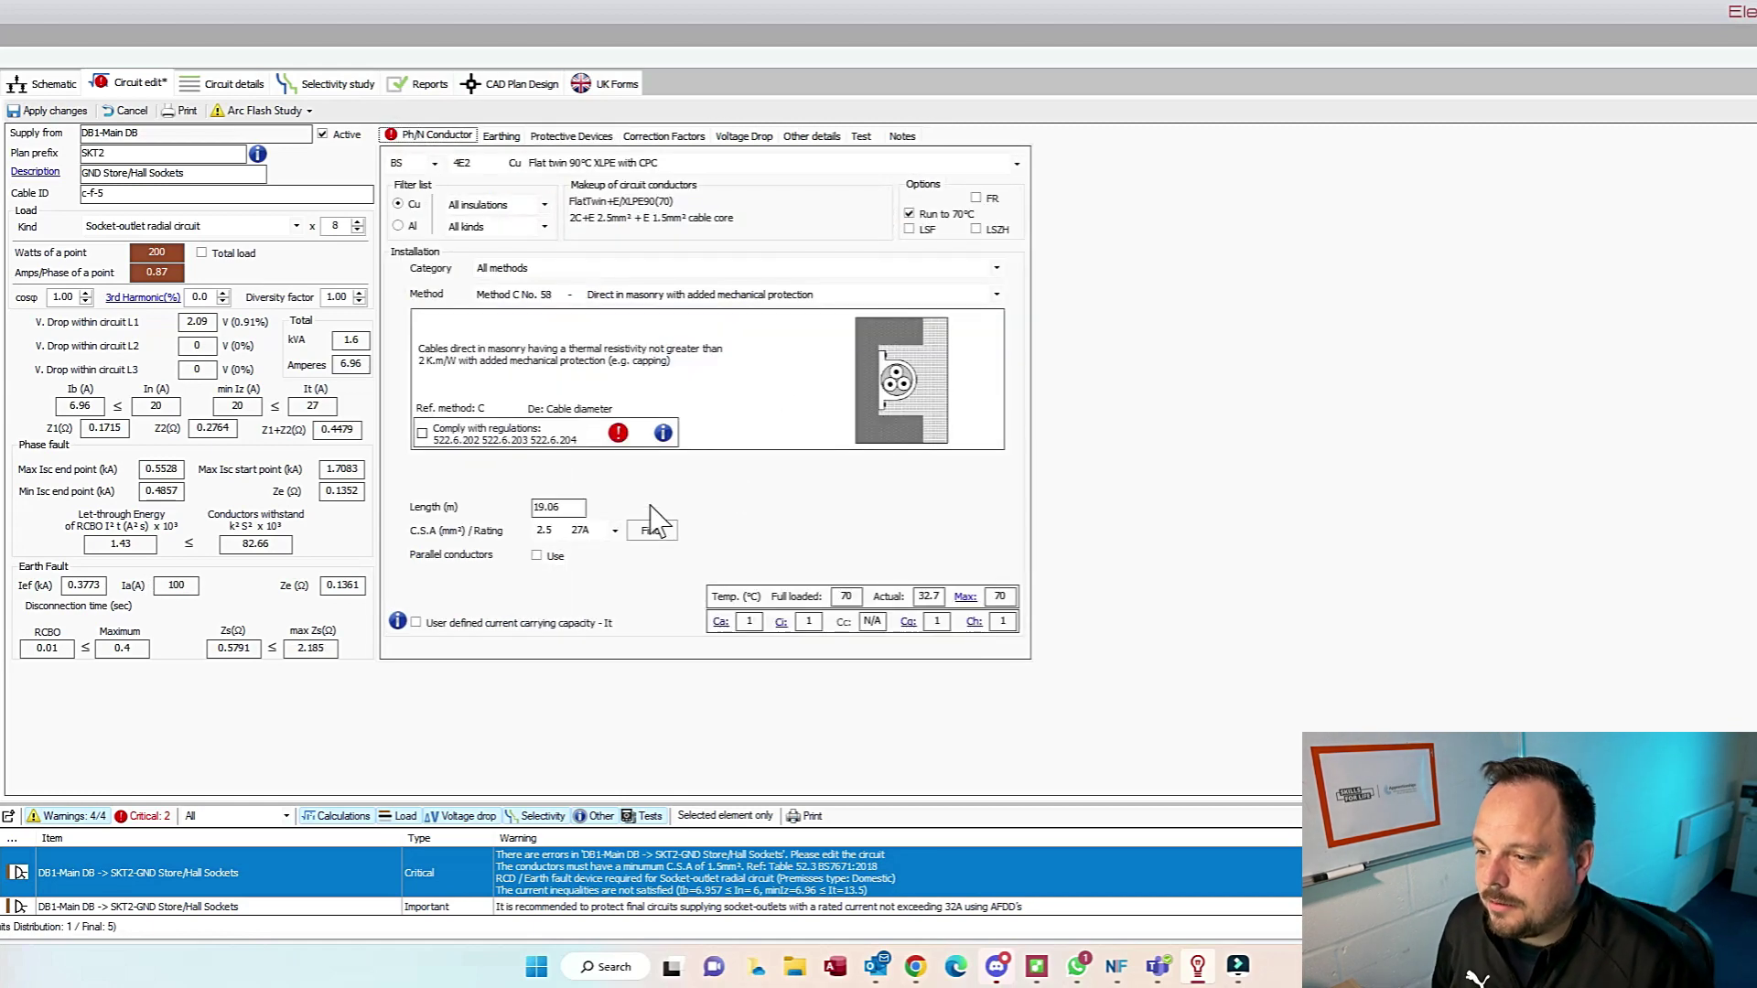
{"action": "left_click", "coordinate": [663, 433]}
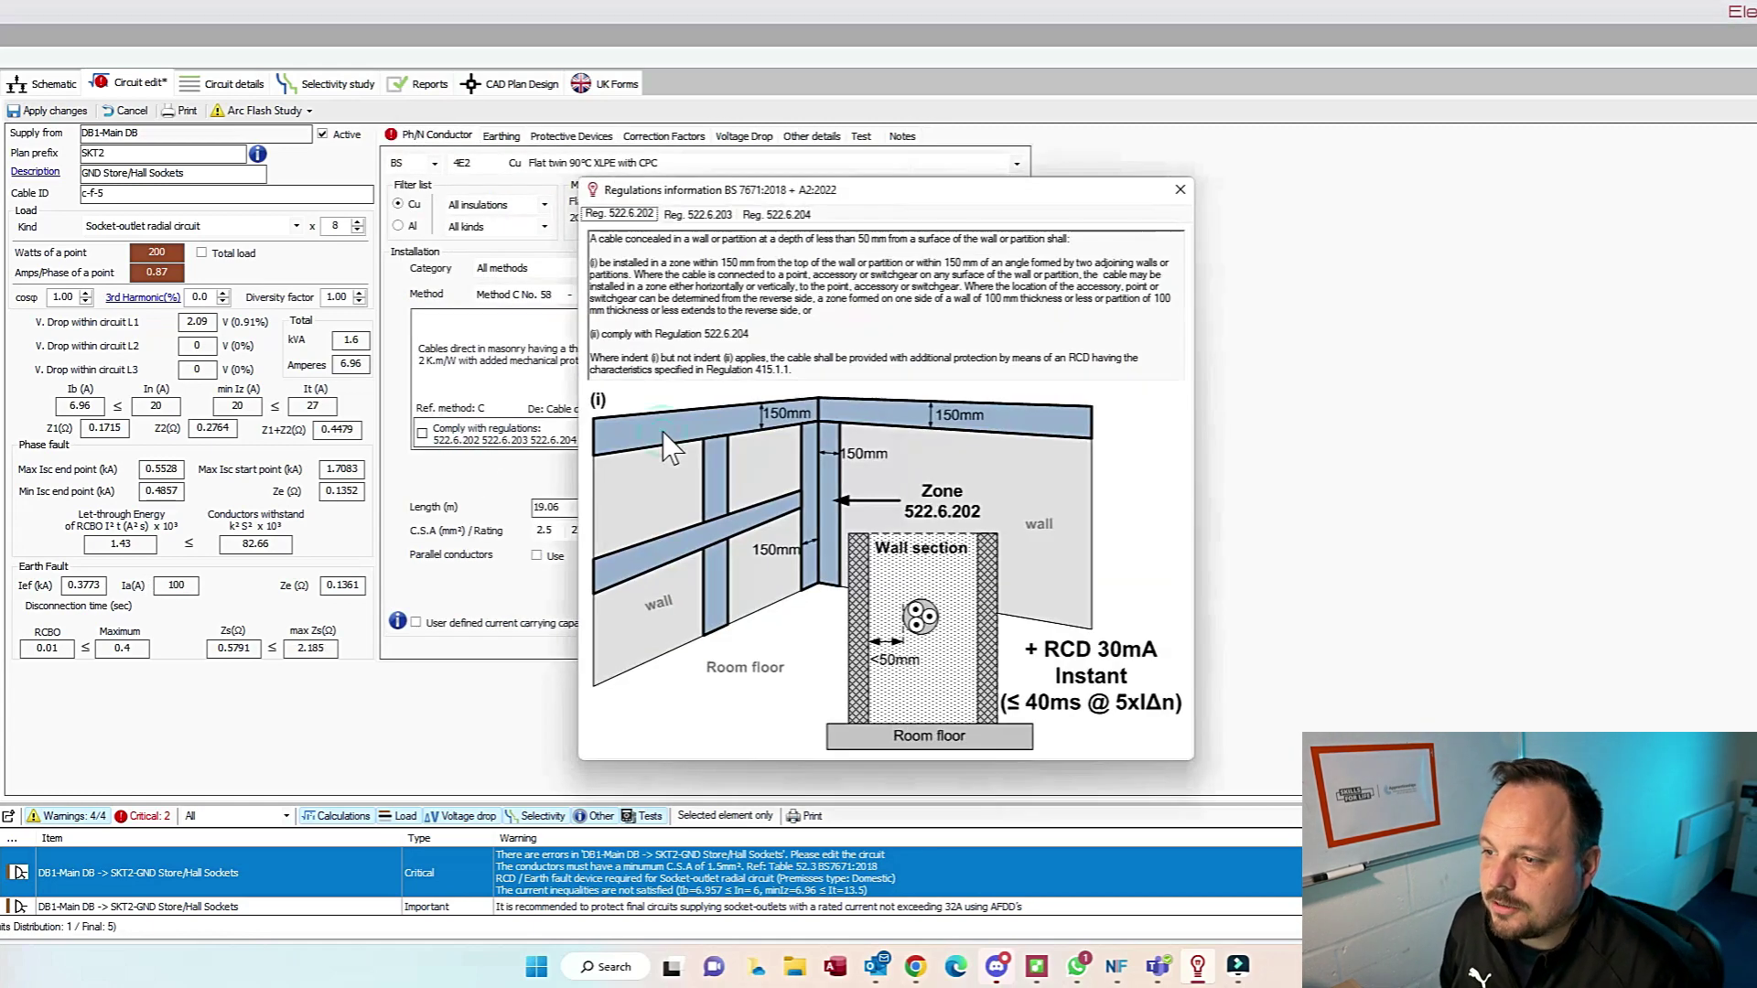
{"action": "left_click", "coordinate": [1179, 190]}
{"action": "left_click", "coordinate": [430, 432]}
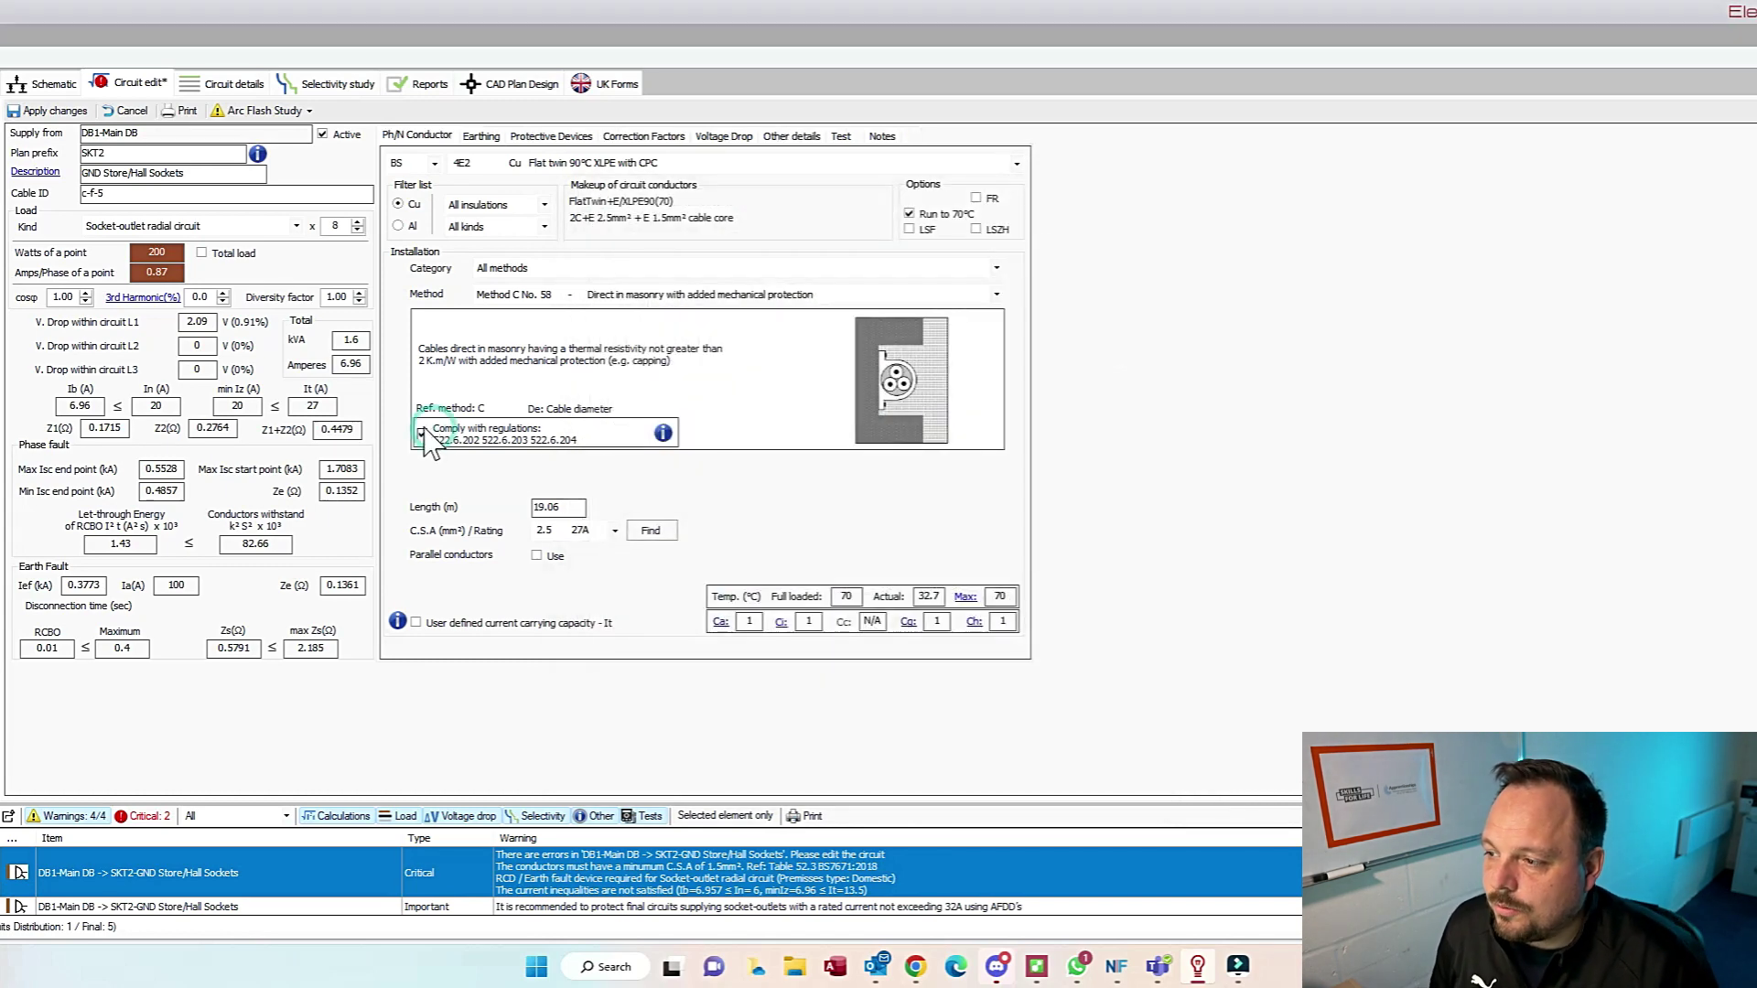
{"action": "left_click", "coordinate": [843, 546]}
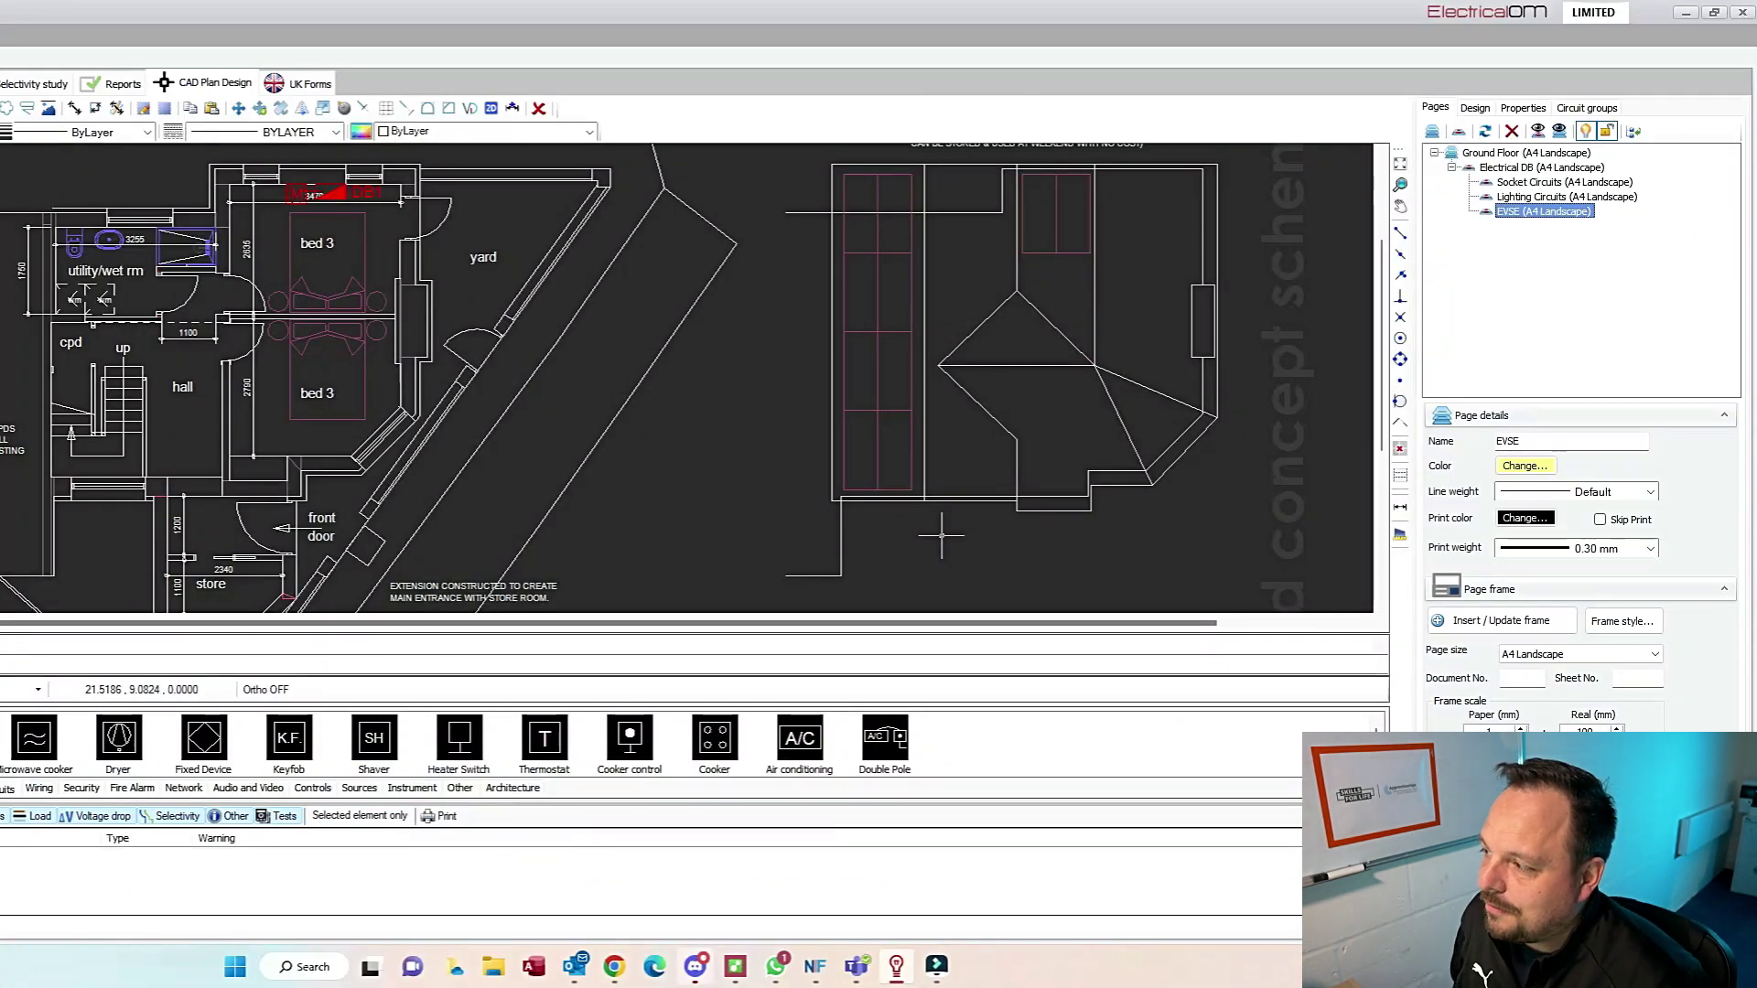
Step: Place a fixed device symbol as the EVSE point on the yard-side outer wall of the lower bedroom, on the EVSE page
{"action": "left_click", "coordinate": [205, 741]}
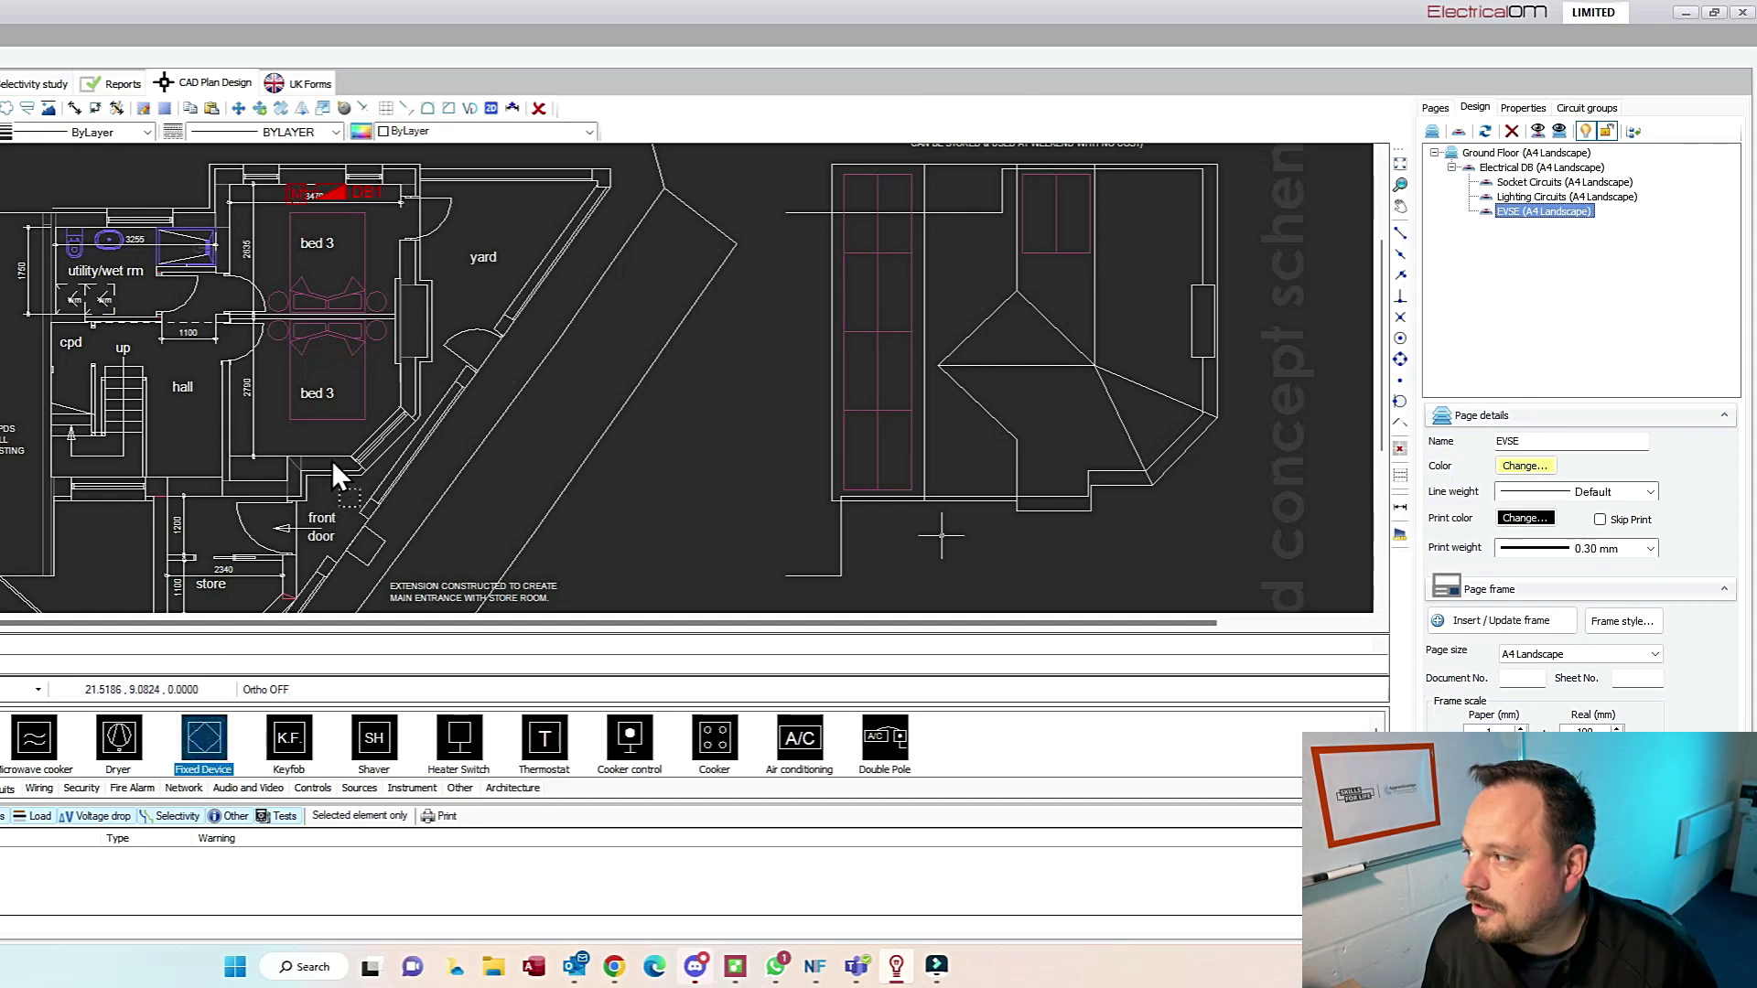
{"action": "left_click_drag", "start_coordinate": [205, 741], "coordinate": [331, 460]}
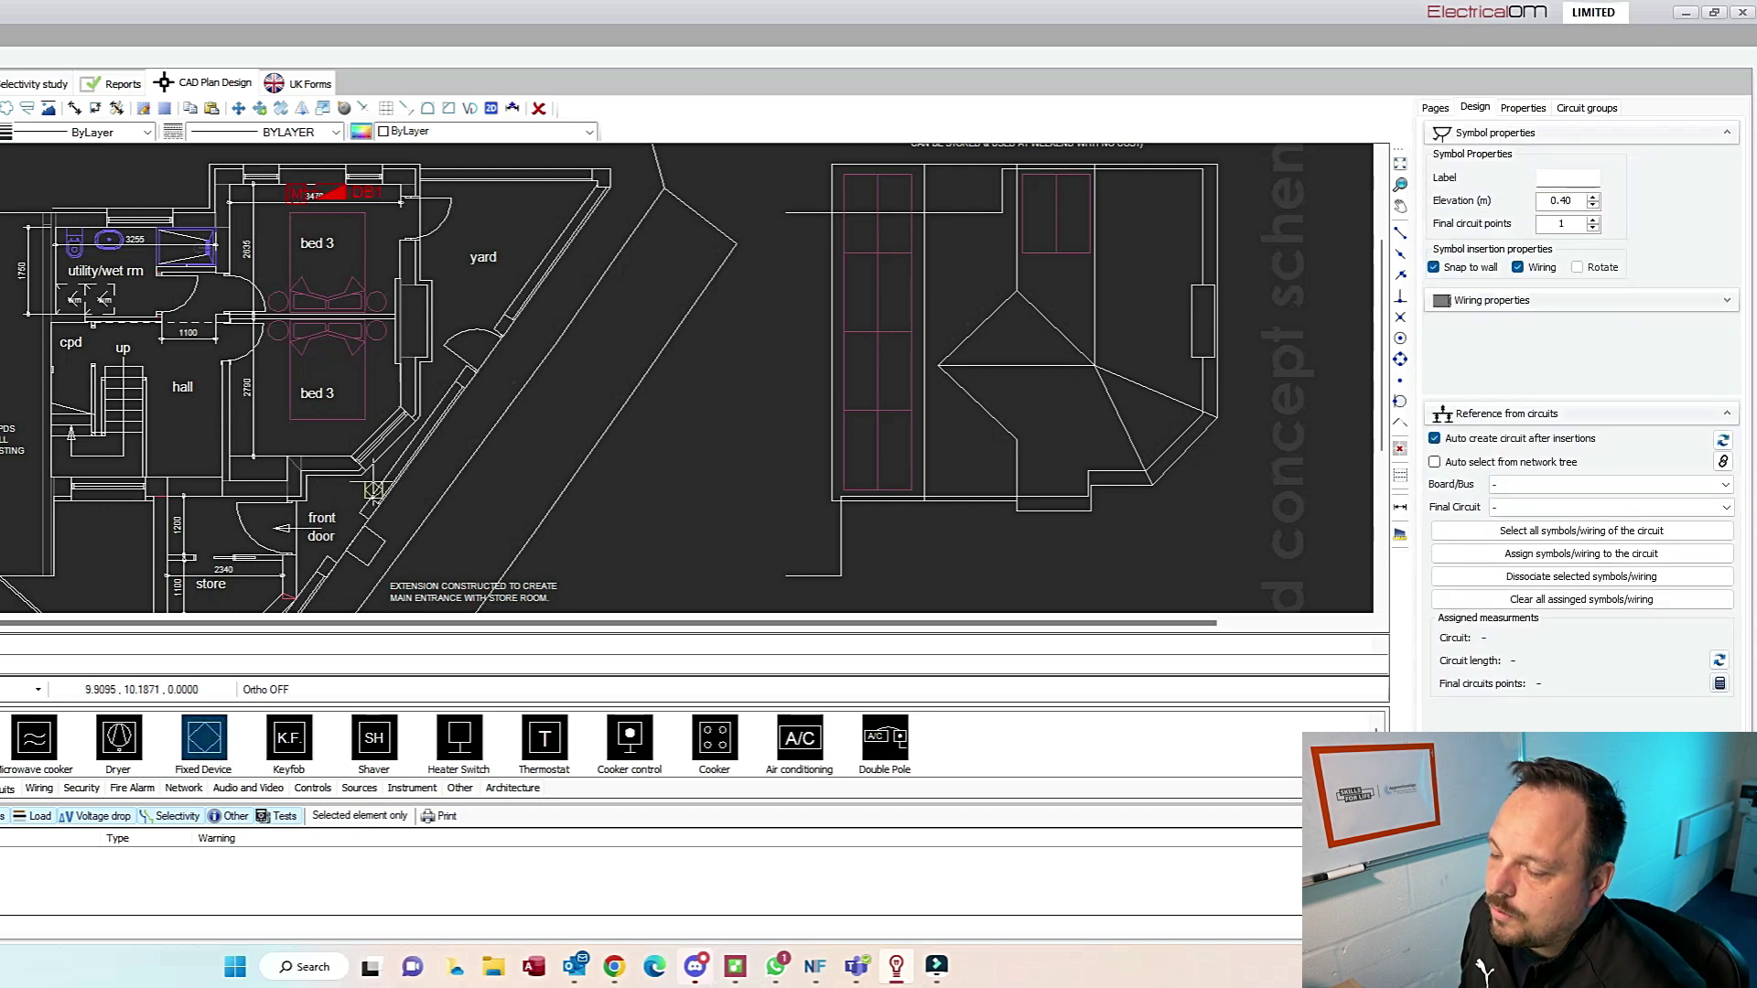
{"action": "left_click", "coordinate": [428, 382]}
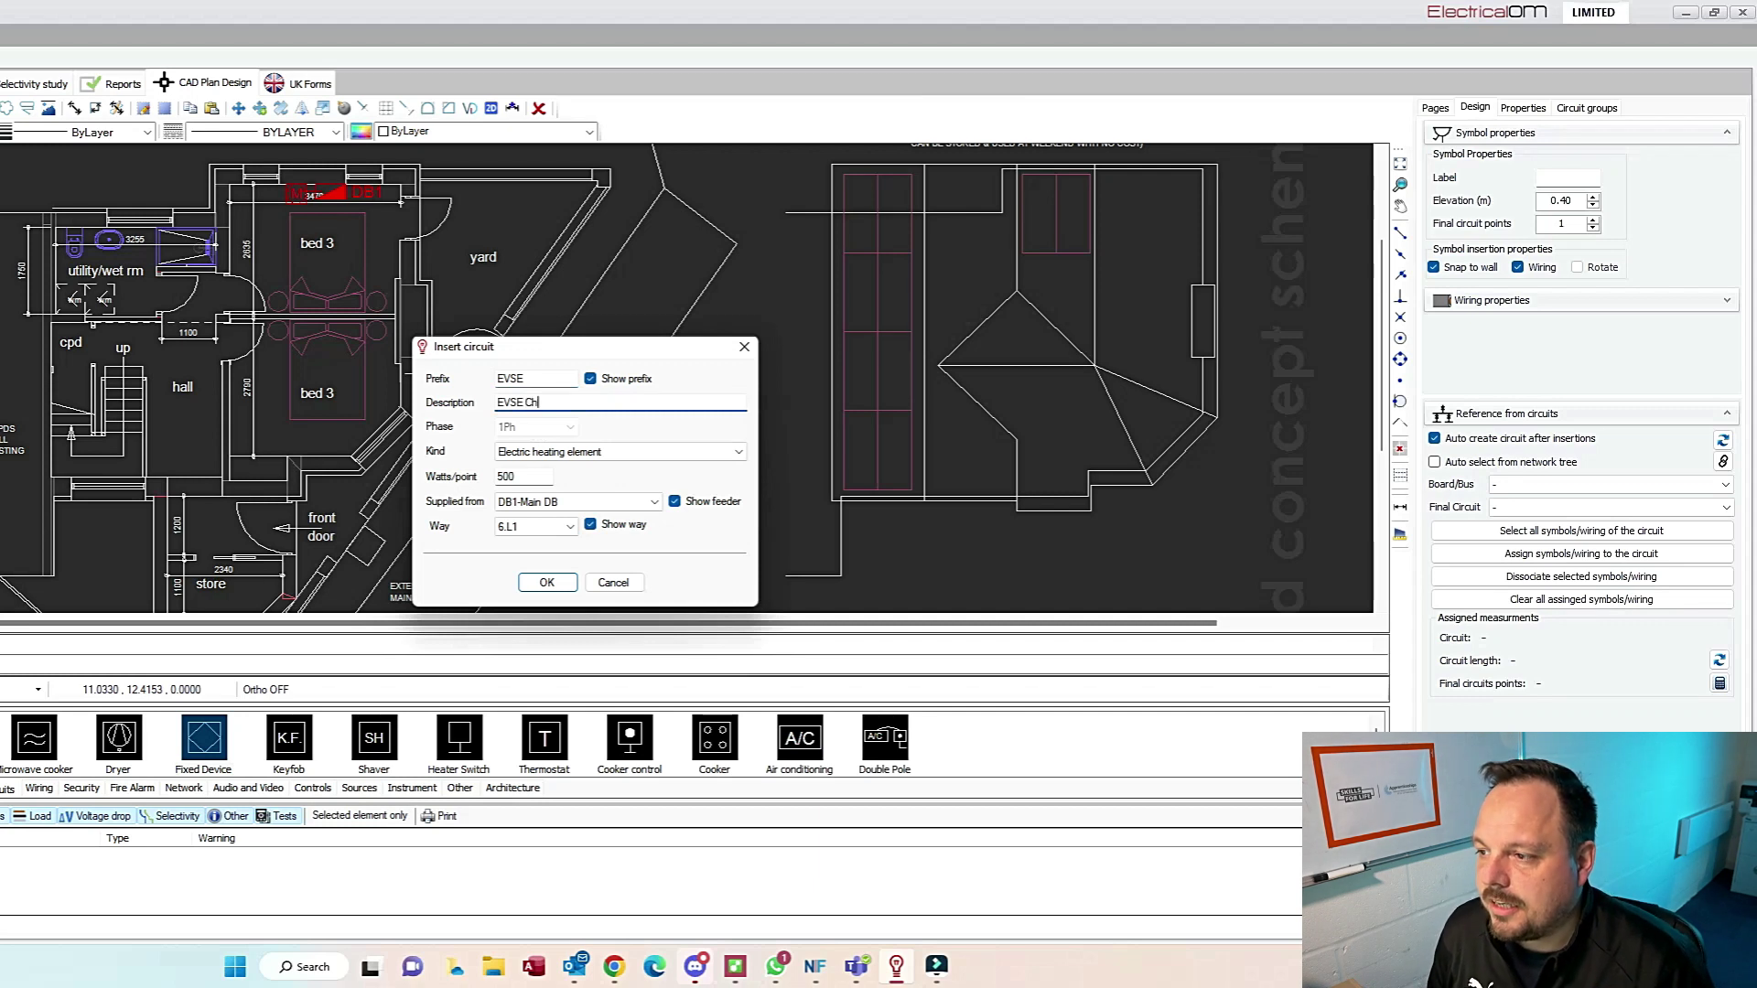
Step: Create the EVSE Charge Point circuit as Electric Vehicle Charging Equipment at 7200 watts per point, supplied from DB1-Main DB on way 6.L1
{"action": "type", "text": "EVSE Charge Point"}
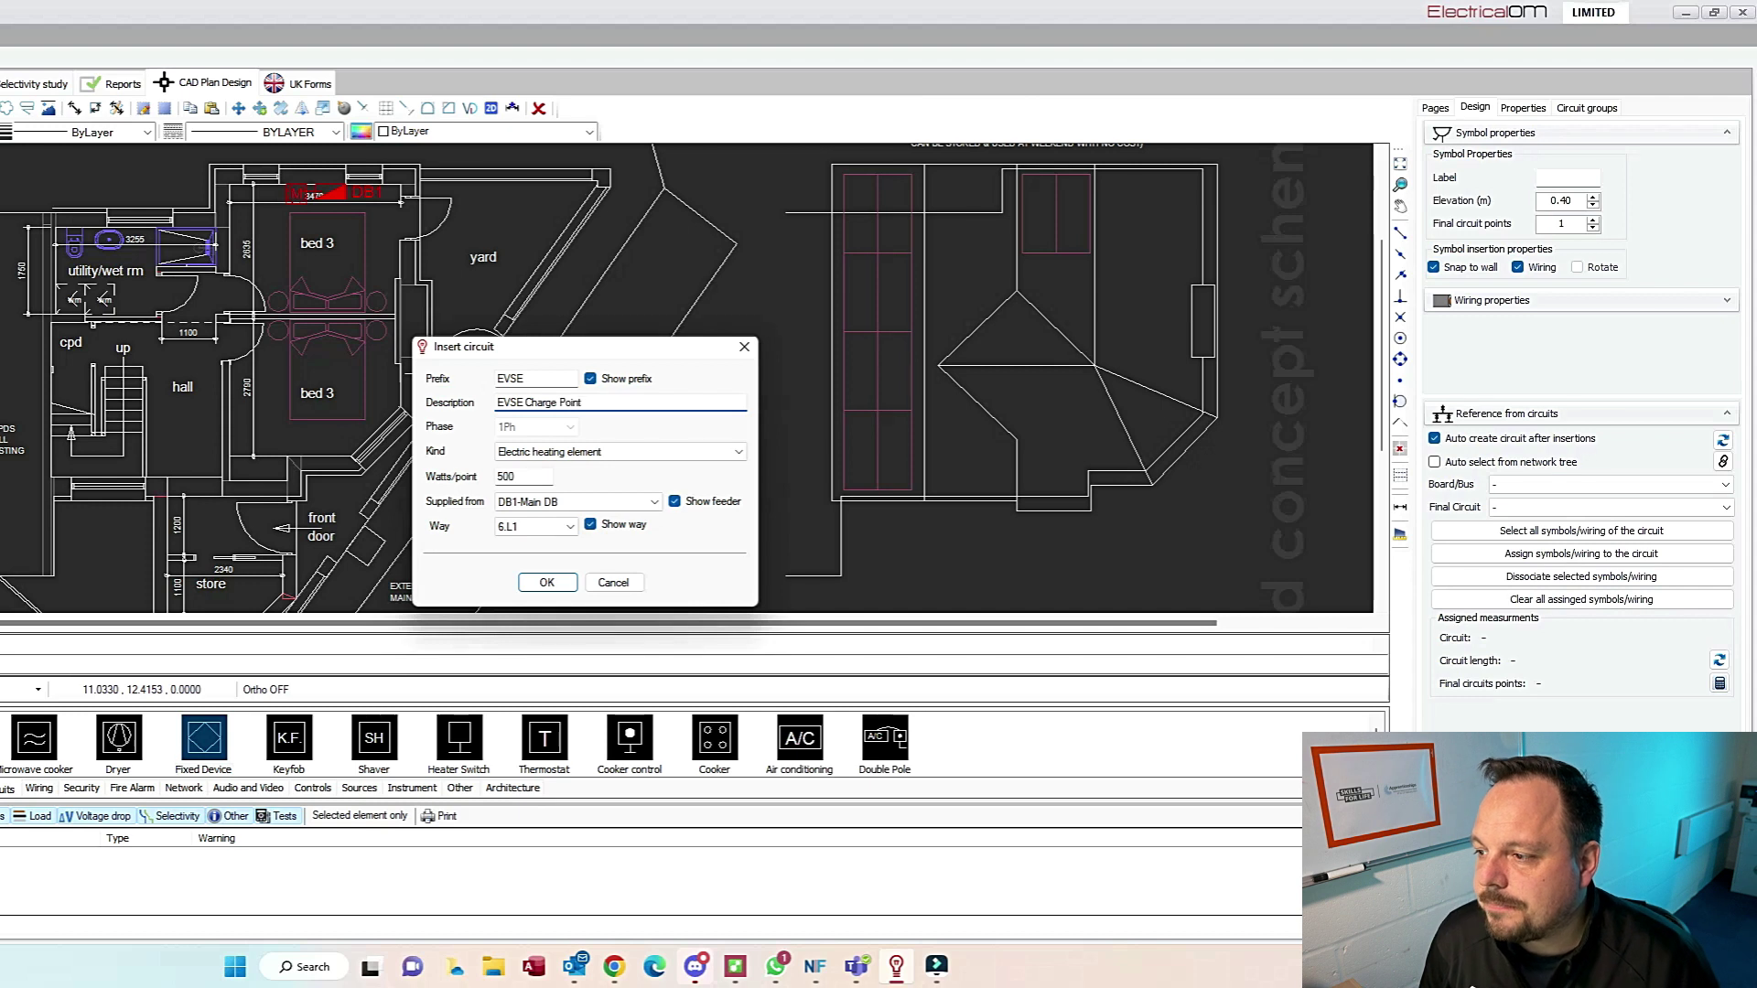
{"action": "left_click_drag", "start_coordinate": [538, 475], "coordinate": [494, 482]}
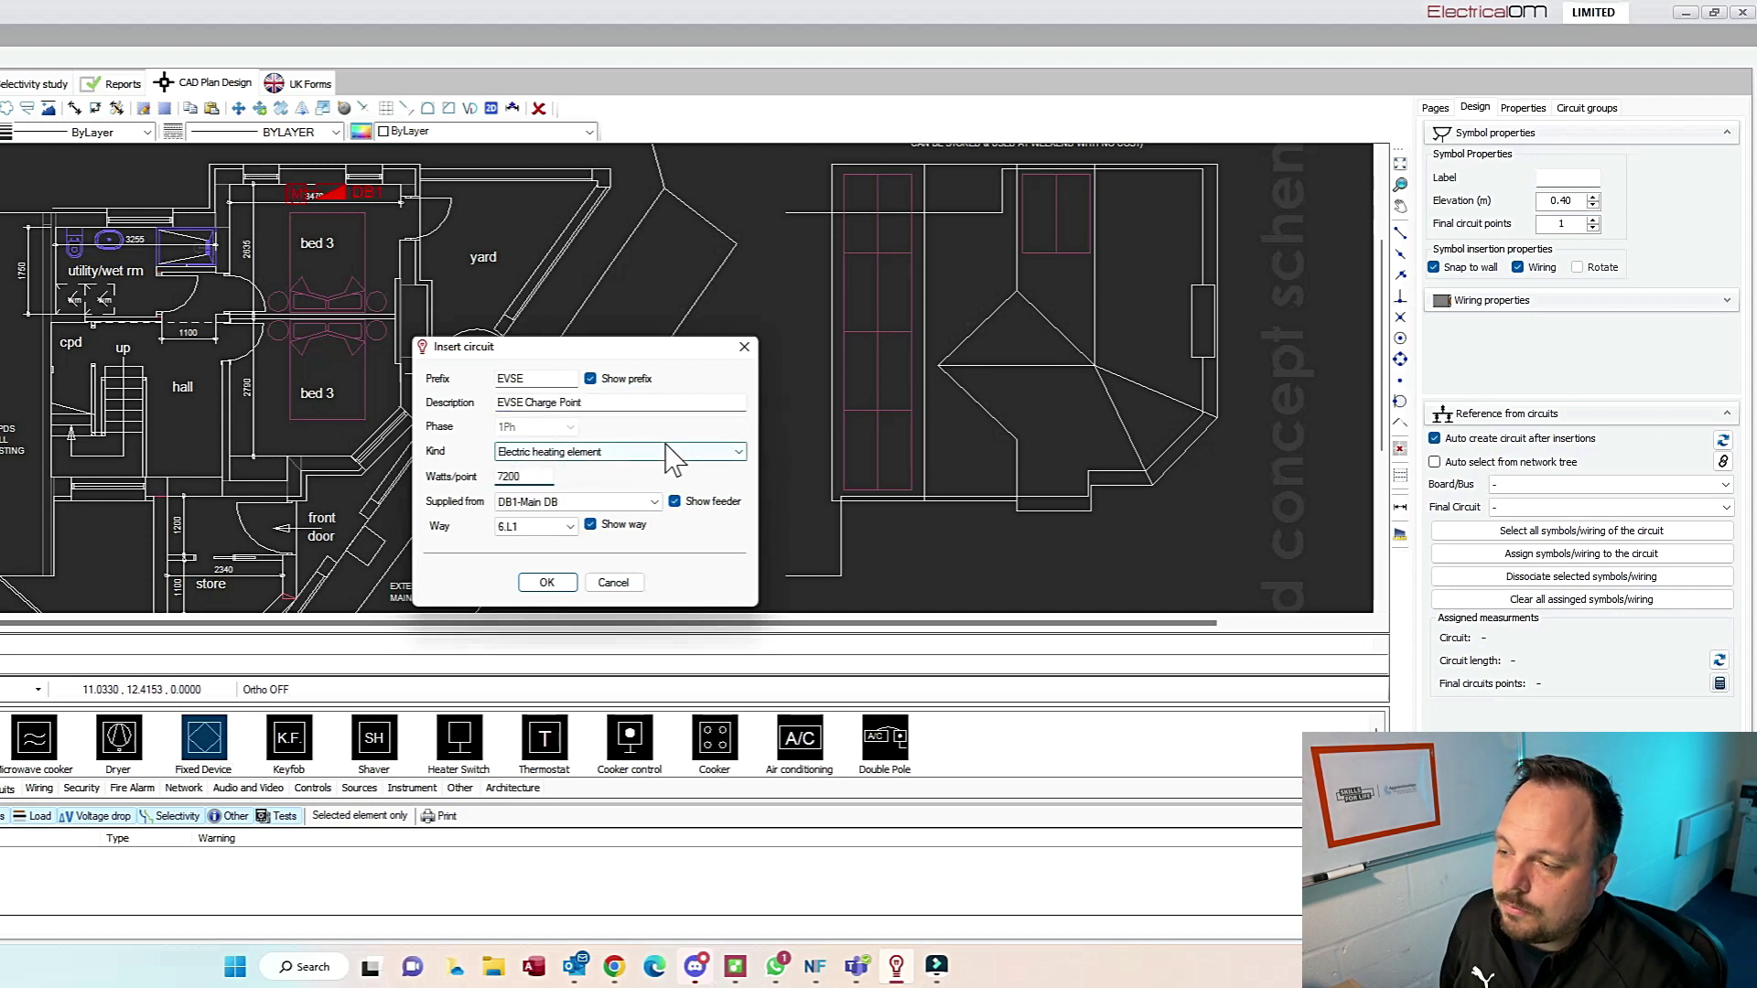
{"action": "left_click", "coordinate": [736, 453]}
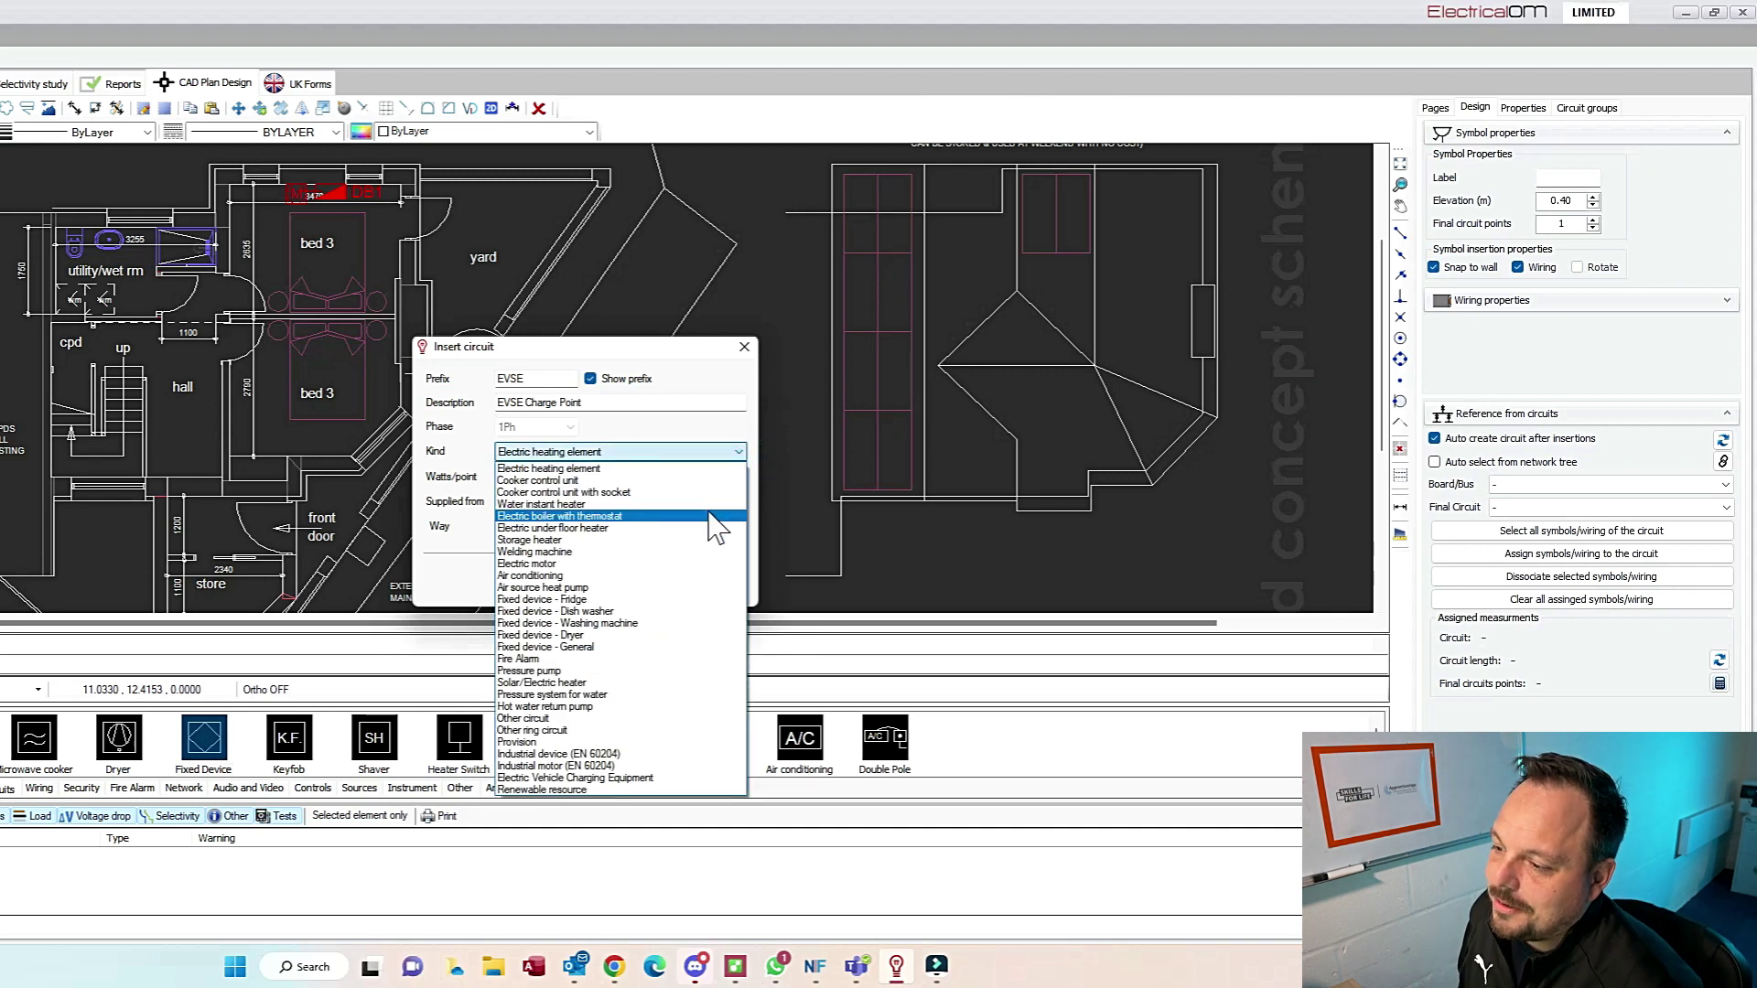
{"action": "left_click", "coordinate": [641, 778]}
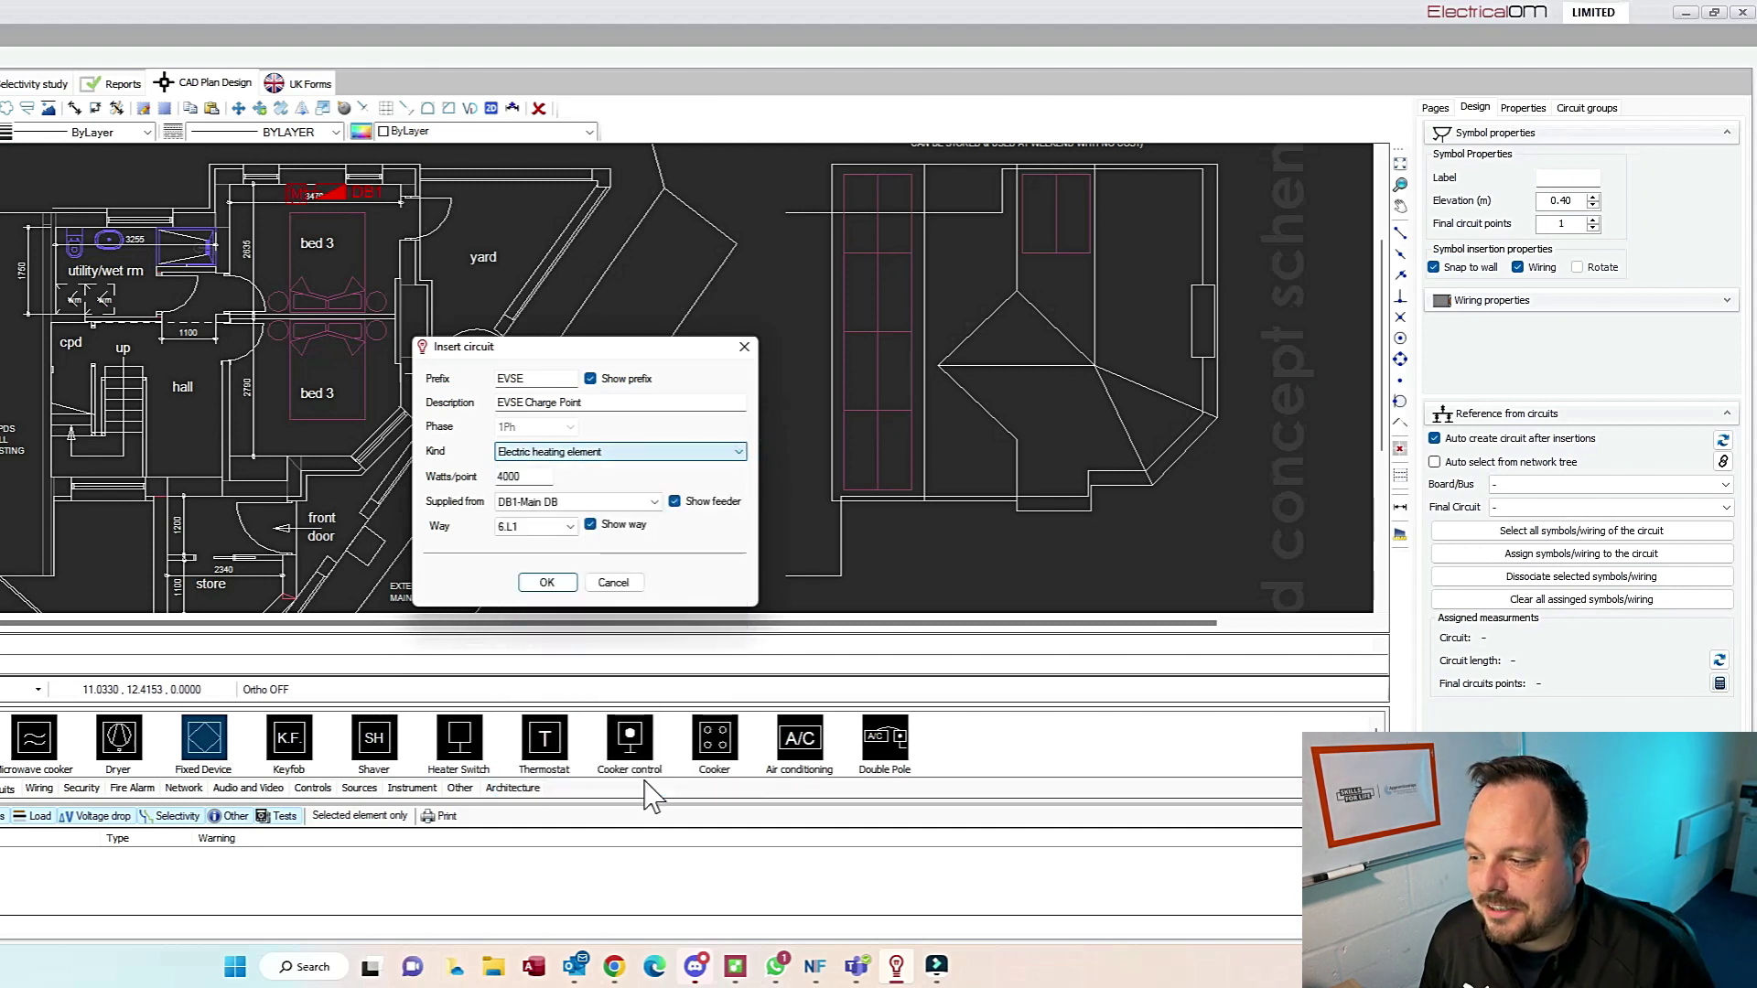
{"action": "double_click", "coordinate": [529, 475]}
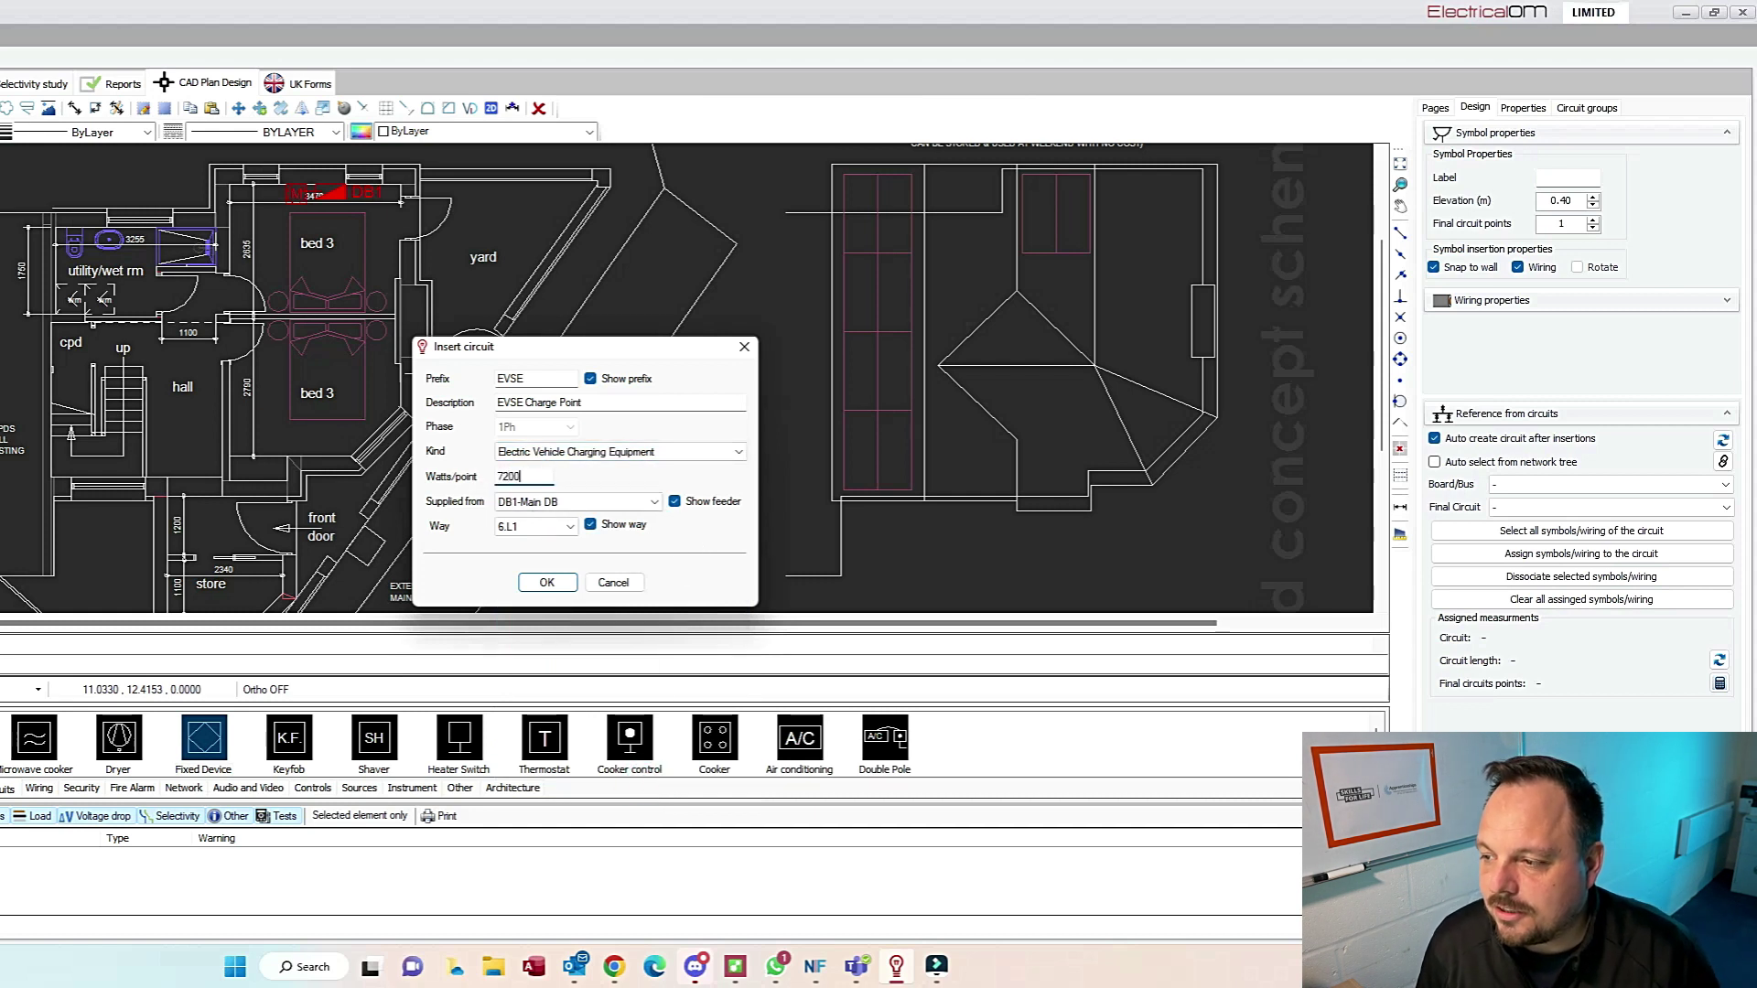
{"action": "left_click", "coordinate": [559, 585]}
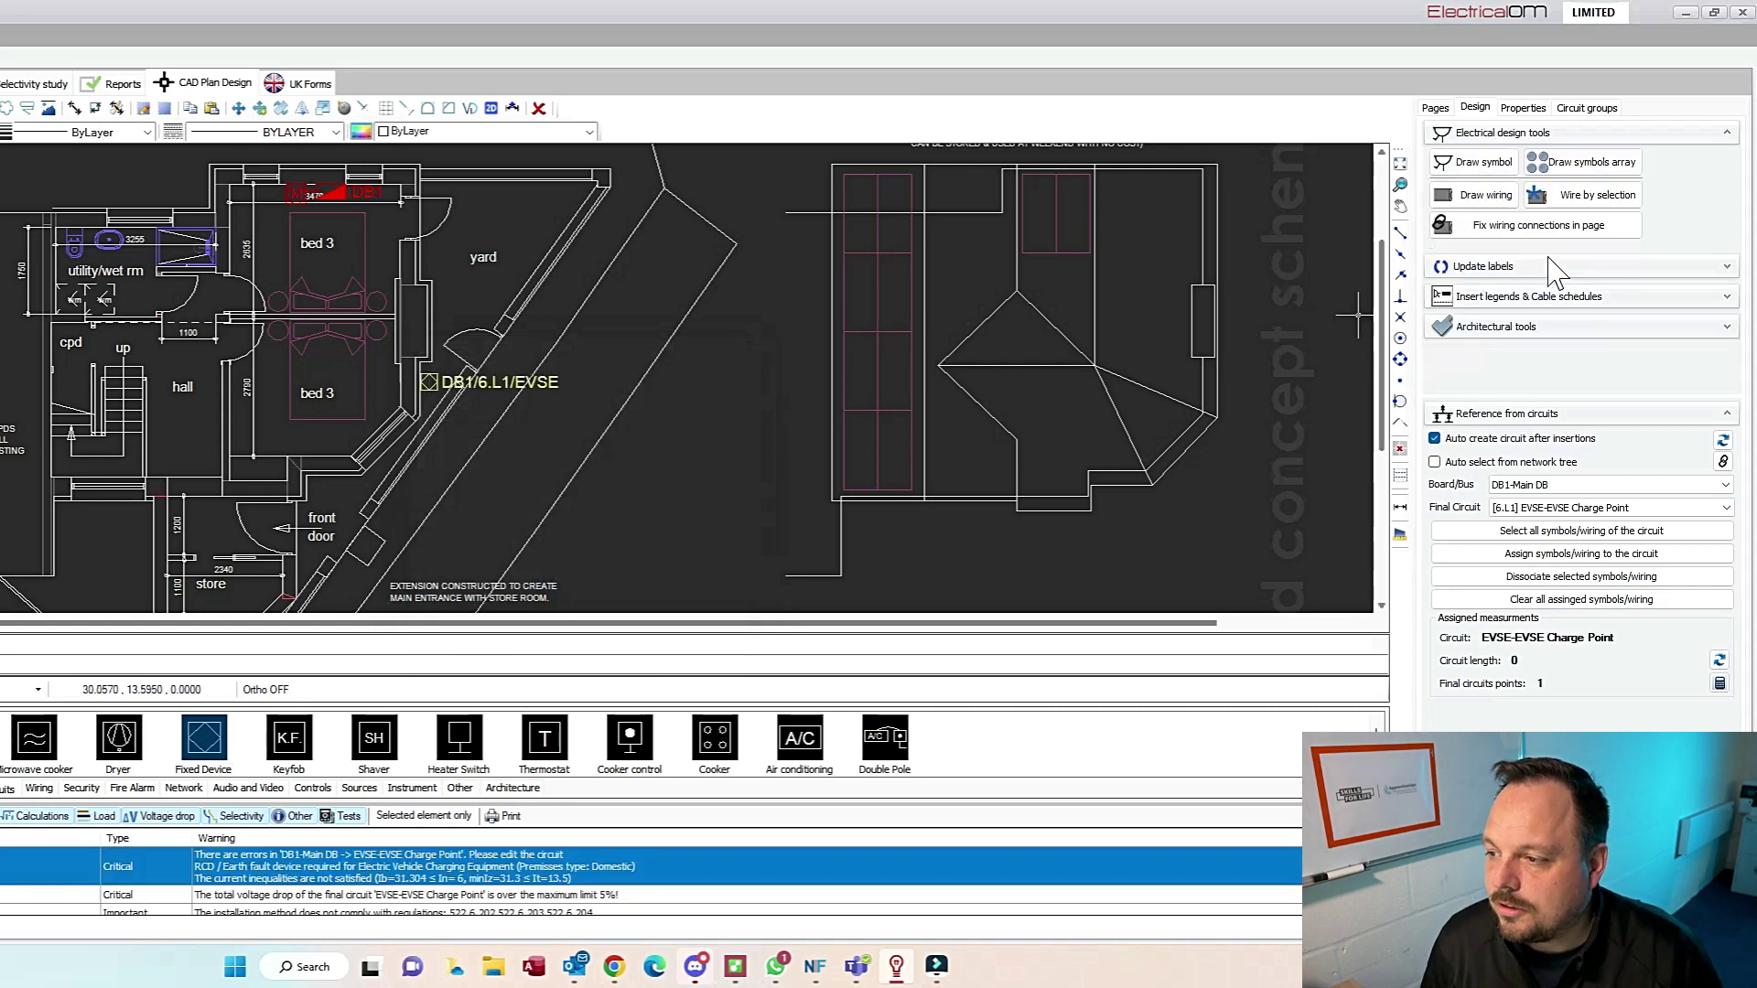
Step: Wire the EVSE point to the main distribution board and curve the cable along the yard-side bedroom wall
{"action": "left_click", "coordinate": [1608, 197]}
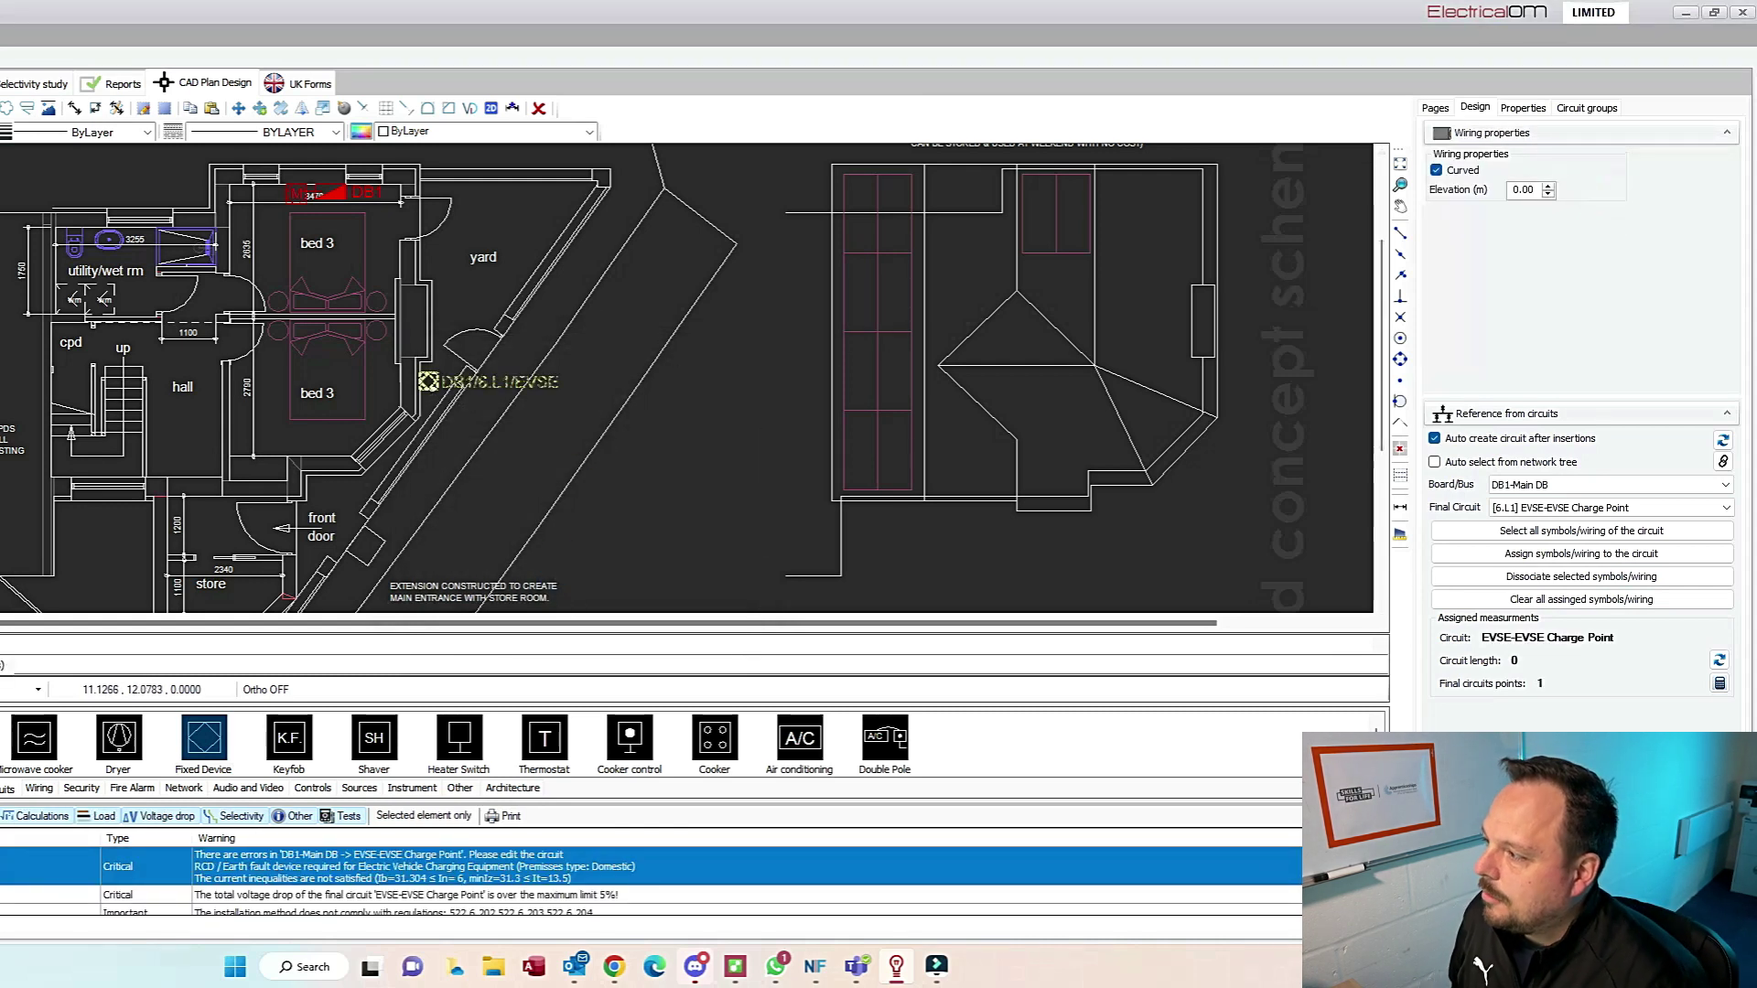
{"action": "left_click", "coordinate": [429, 382]}
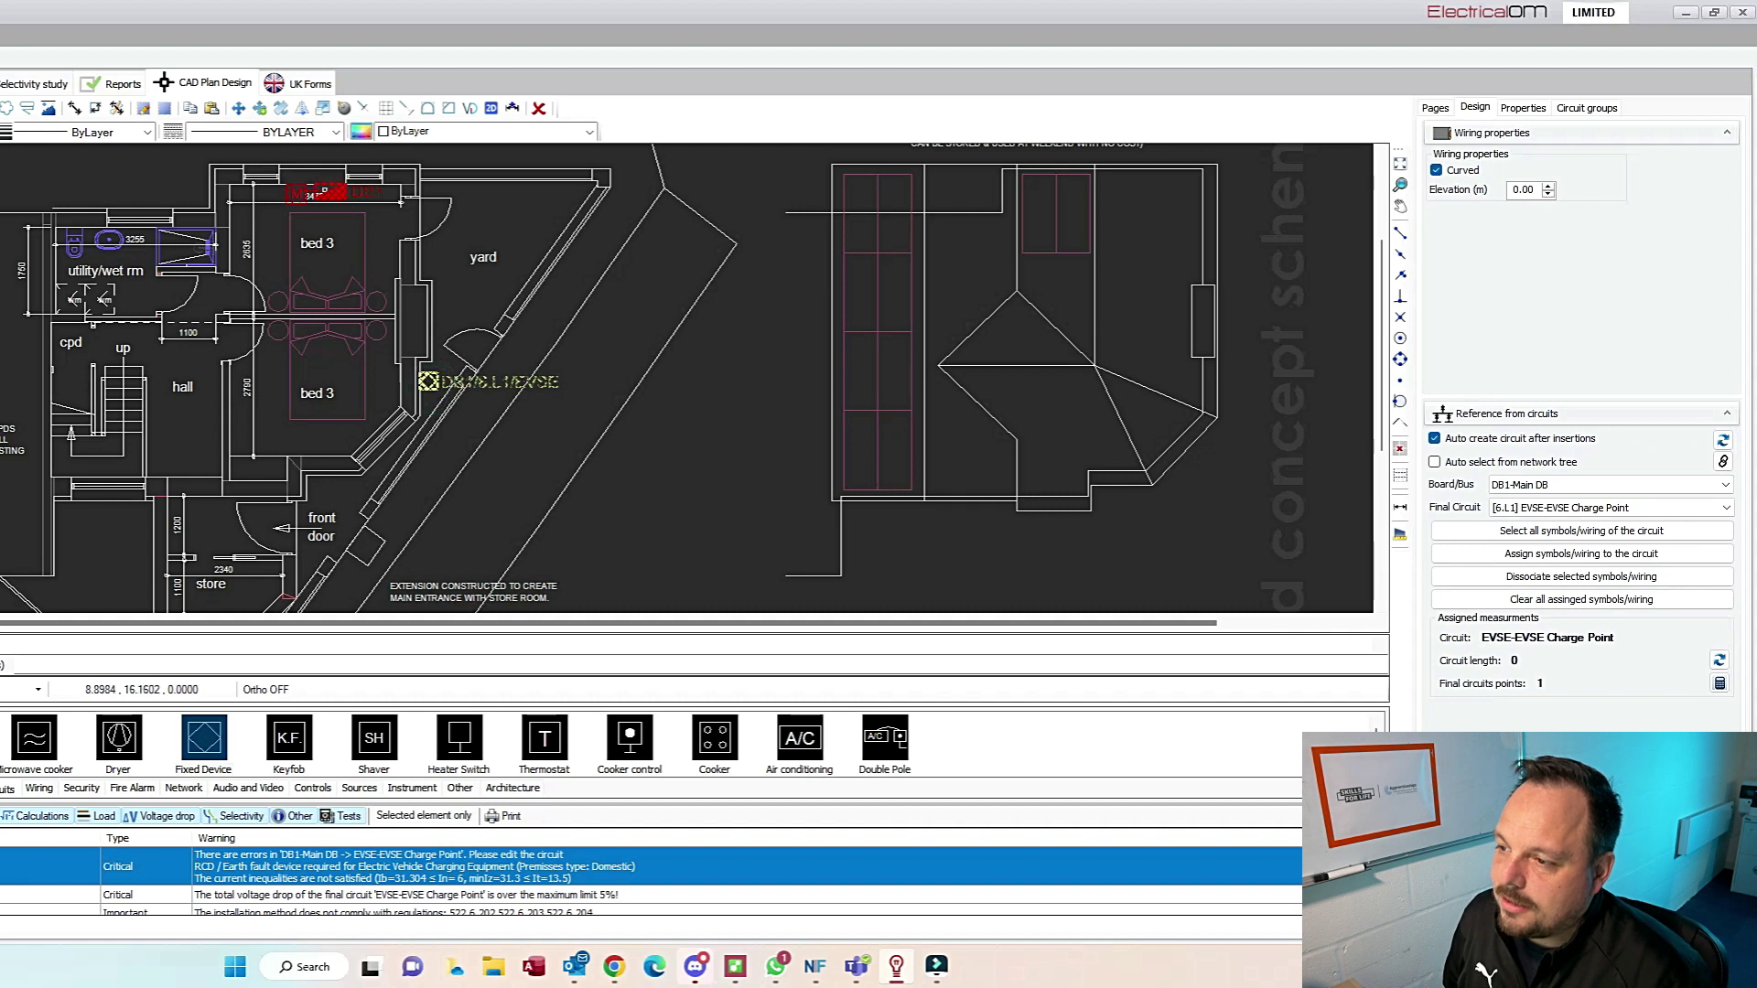
{"action": "left_click", "coordinate": [325, 191]}
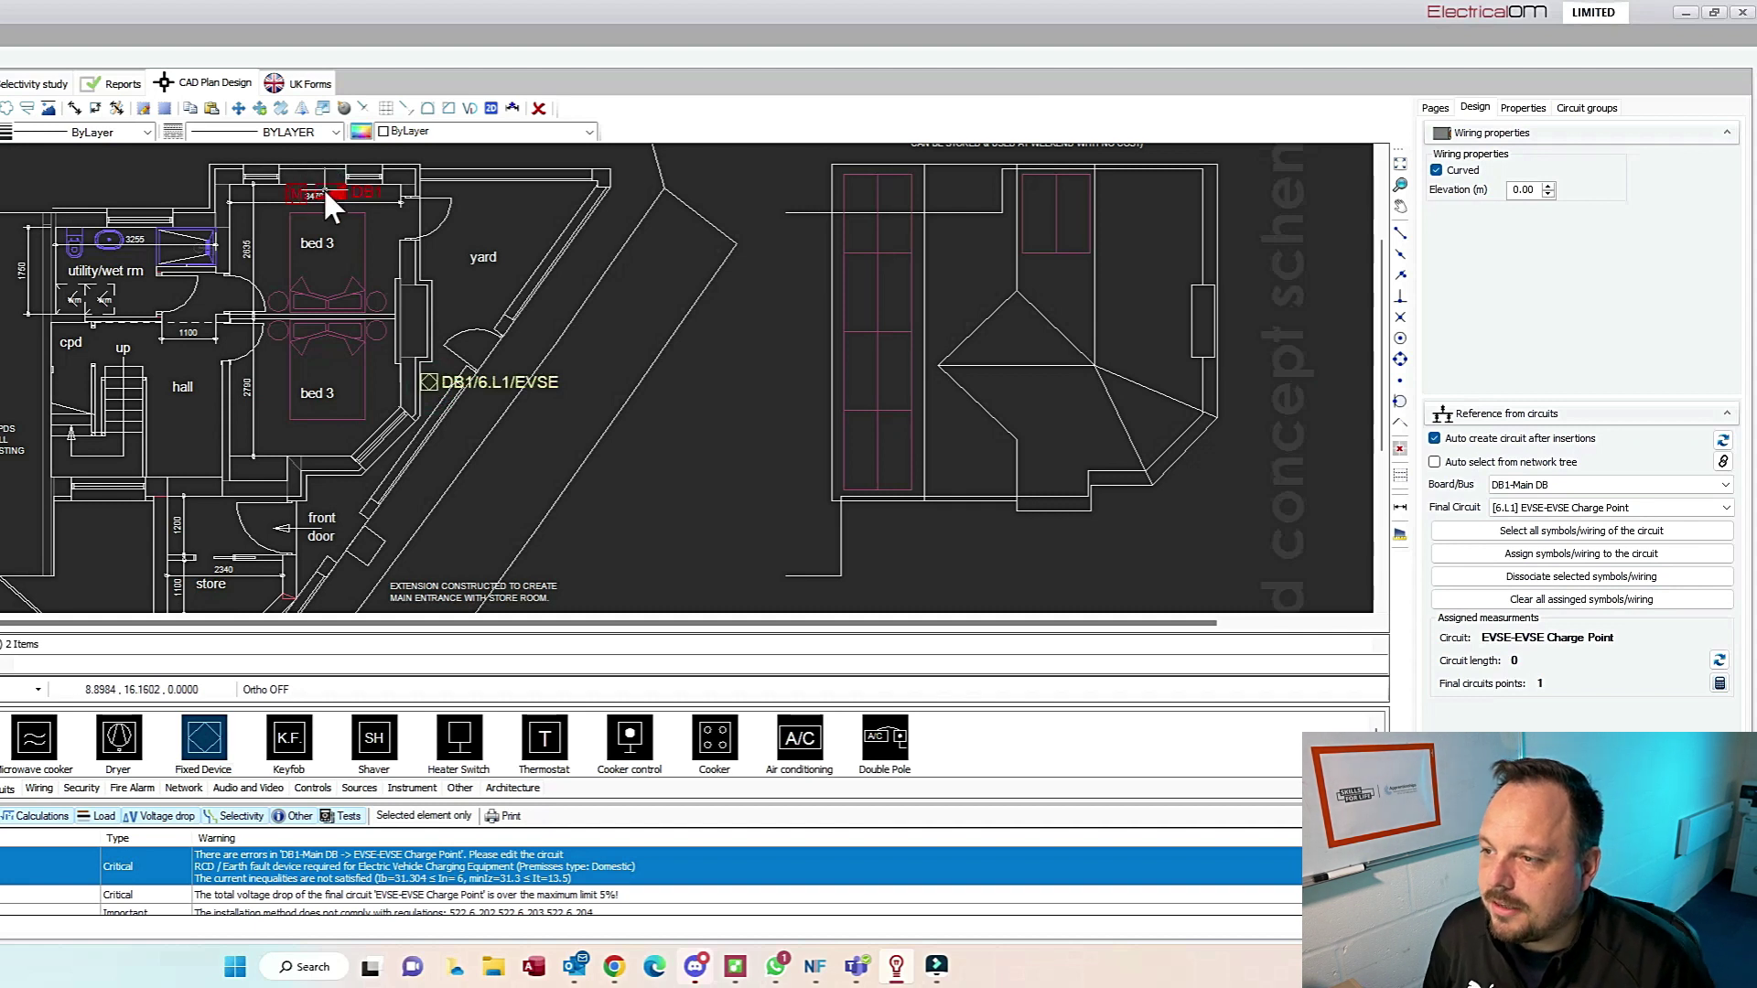
{"action": "right_click", "coordinate": [417, 305]}
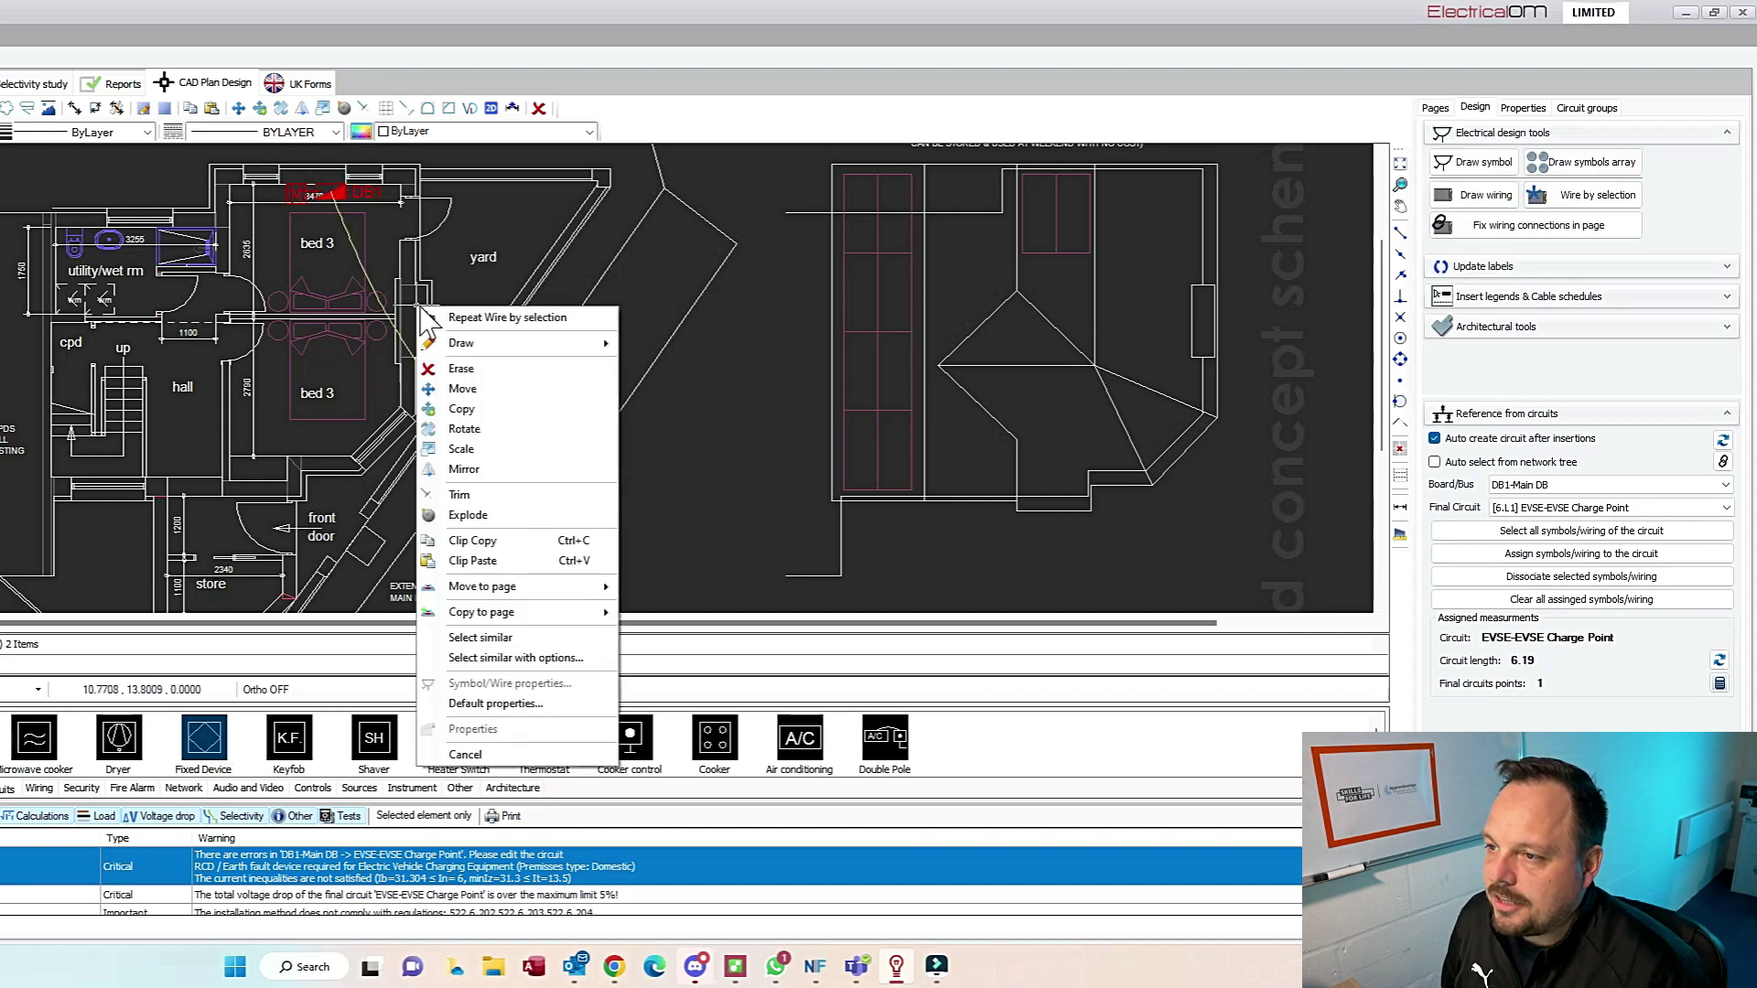
{"action": "left_click", "coordinate": [494, 318]}
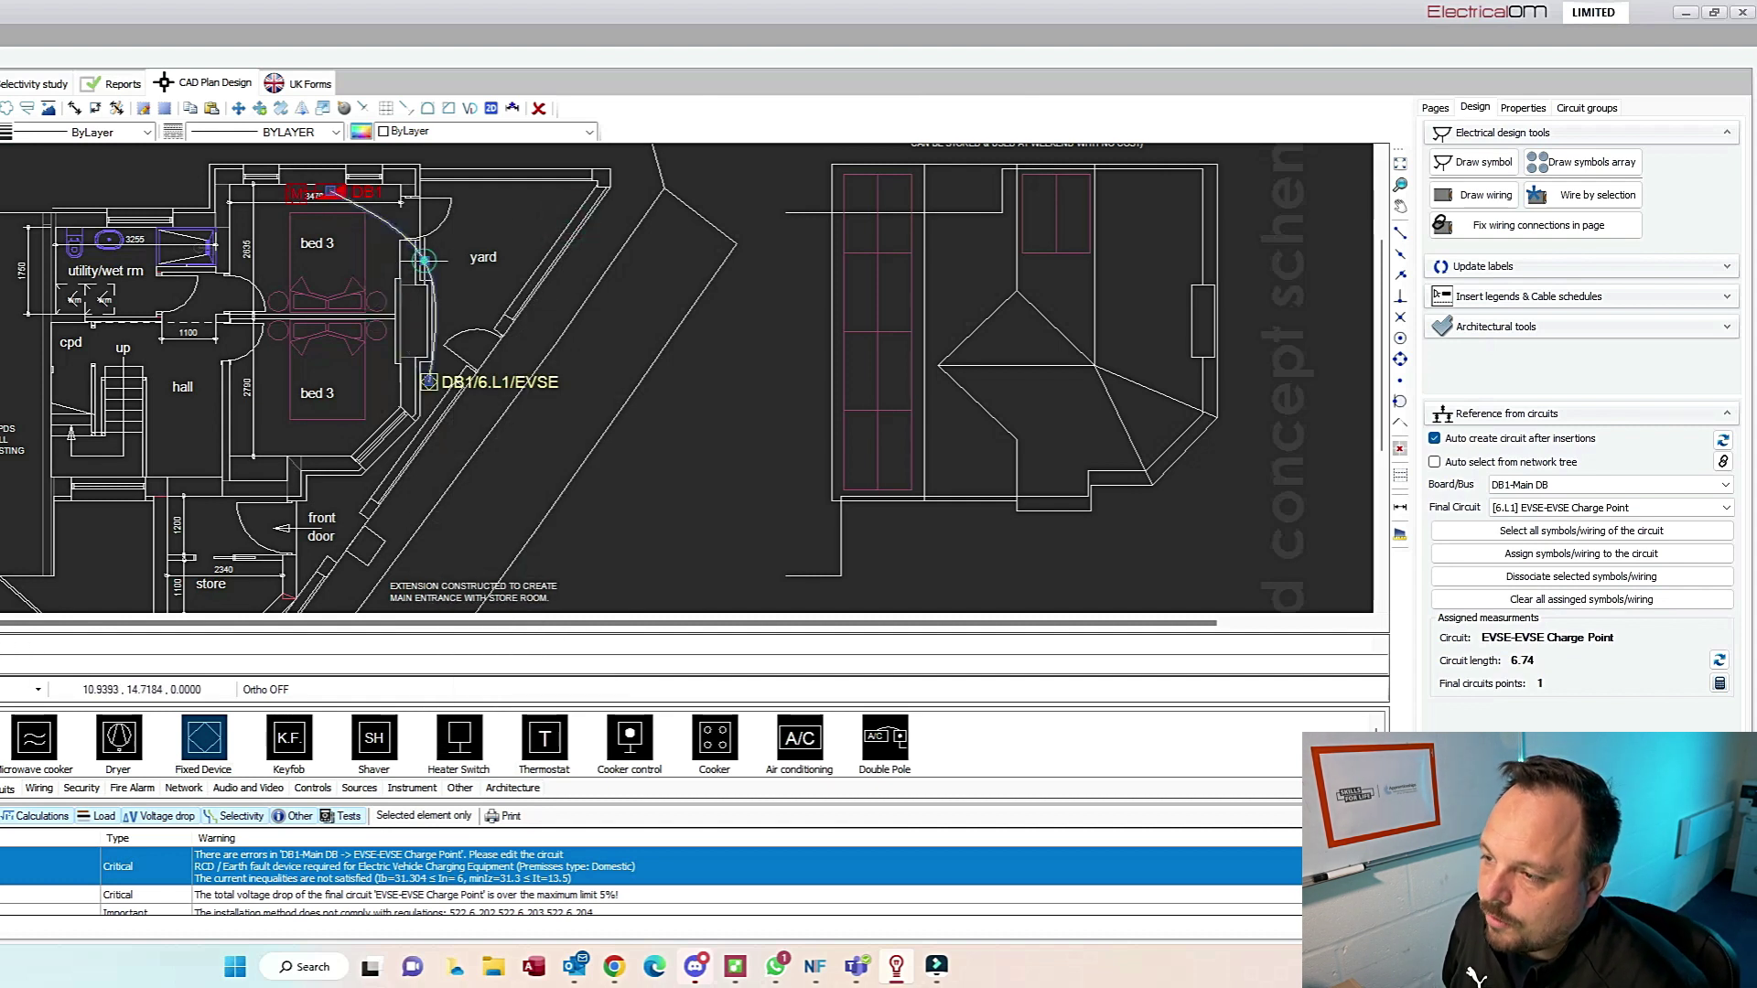
{"action": "right_click", "coordinate": [667, 280]}
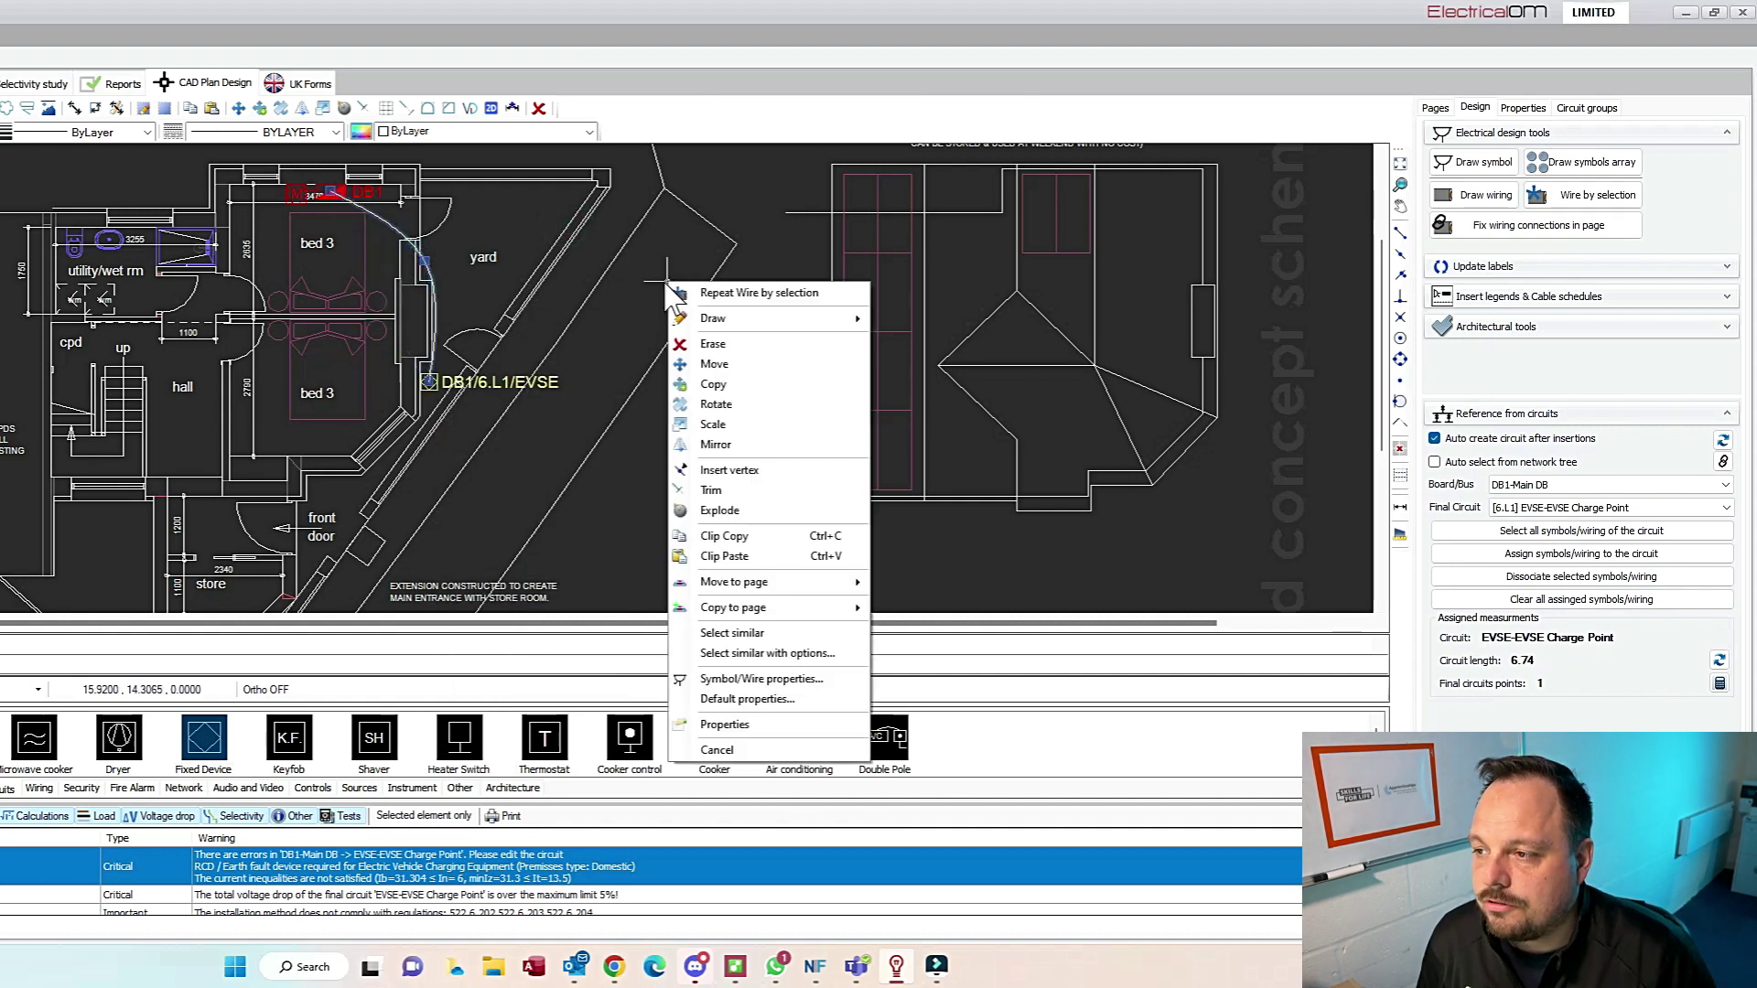
{"action": "left_click", "coordinate": [591, 291]}
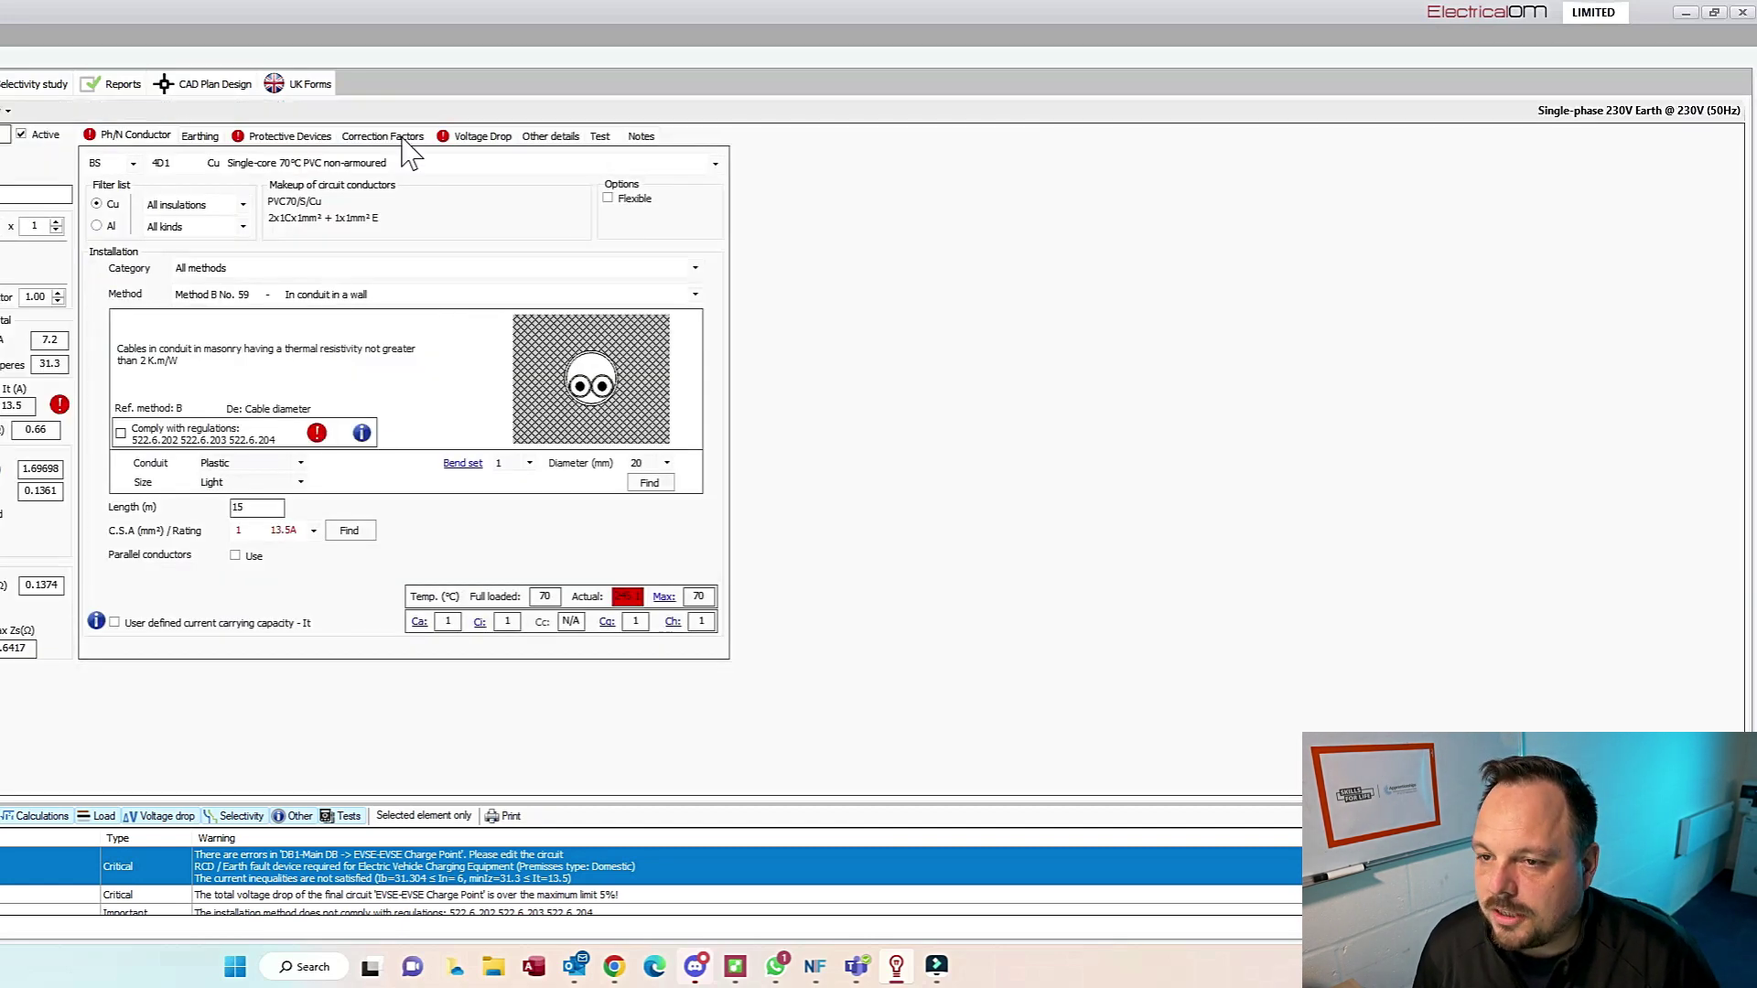
Step: Set the EVSE circuit's cable to 4E4 Multicore 90°C XLPE armoured, run to 70°C, with a 6 mm² cross-section
{"action": "left_click", "coordinate": [443, 165]}
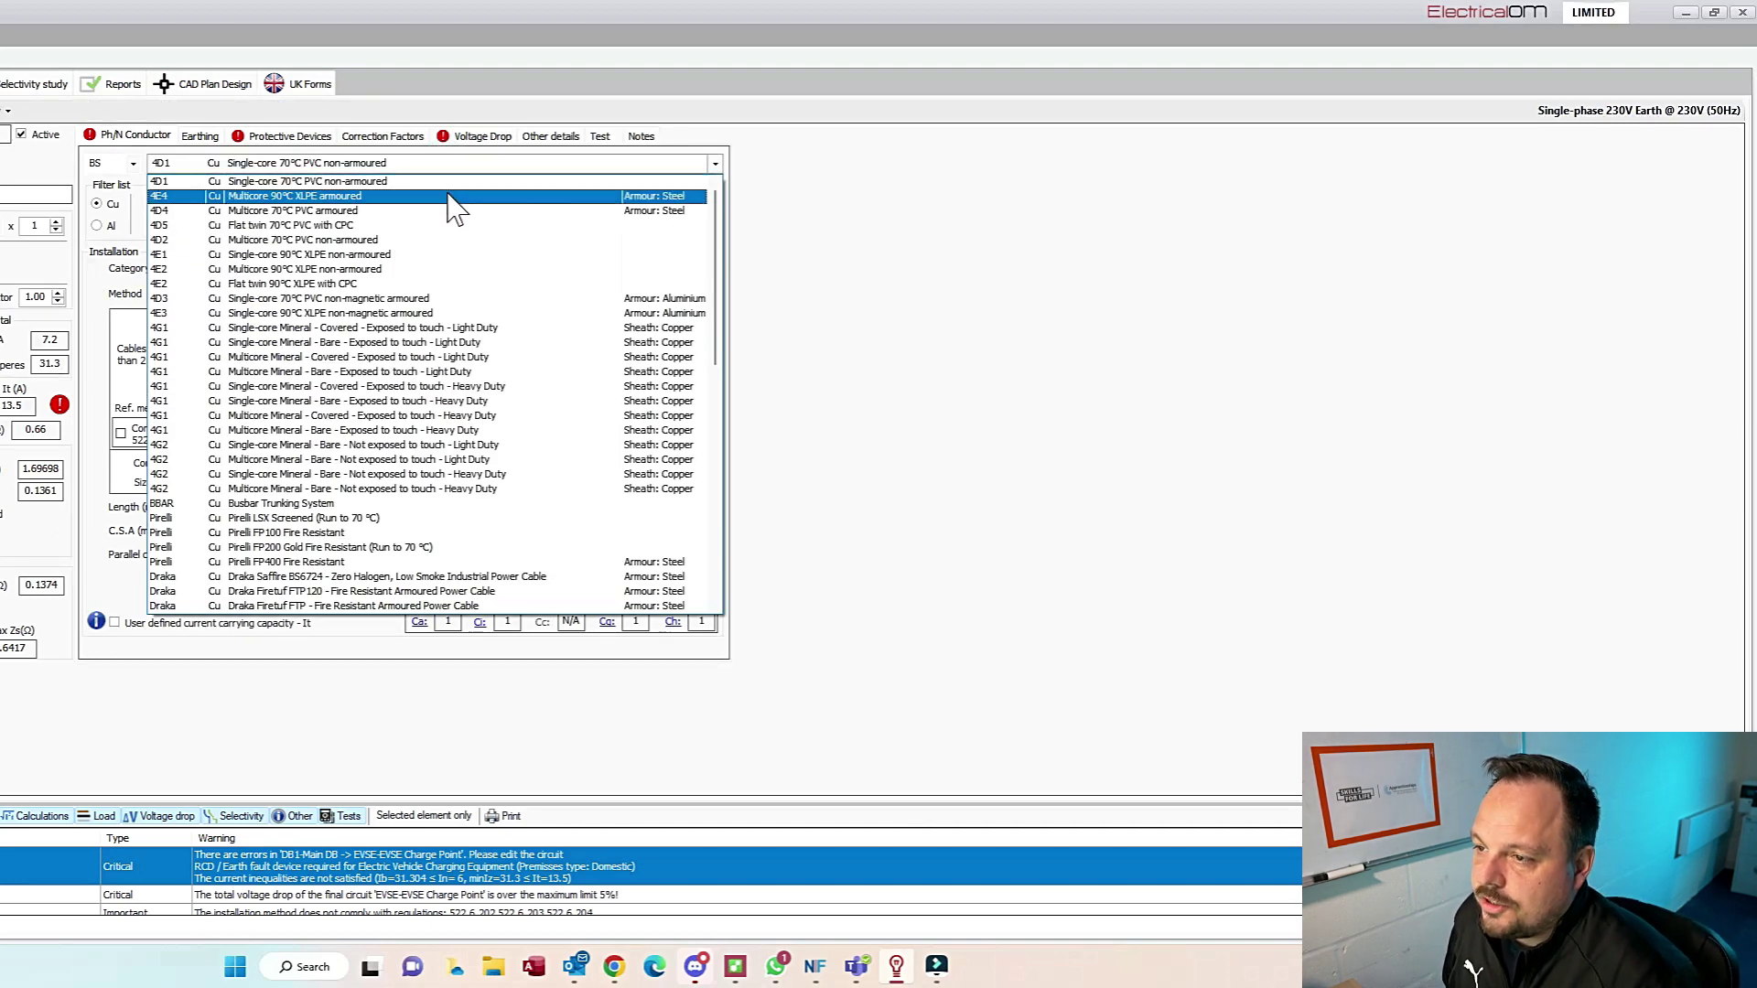
{"action": "left_click", "coordinate": [451, 195]}
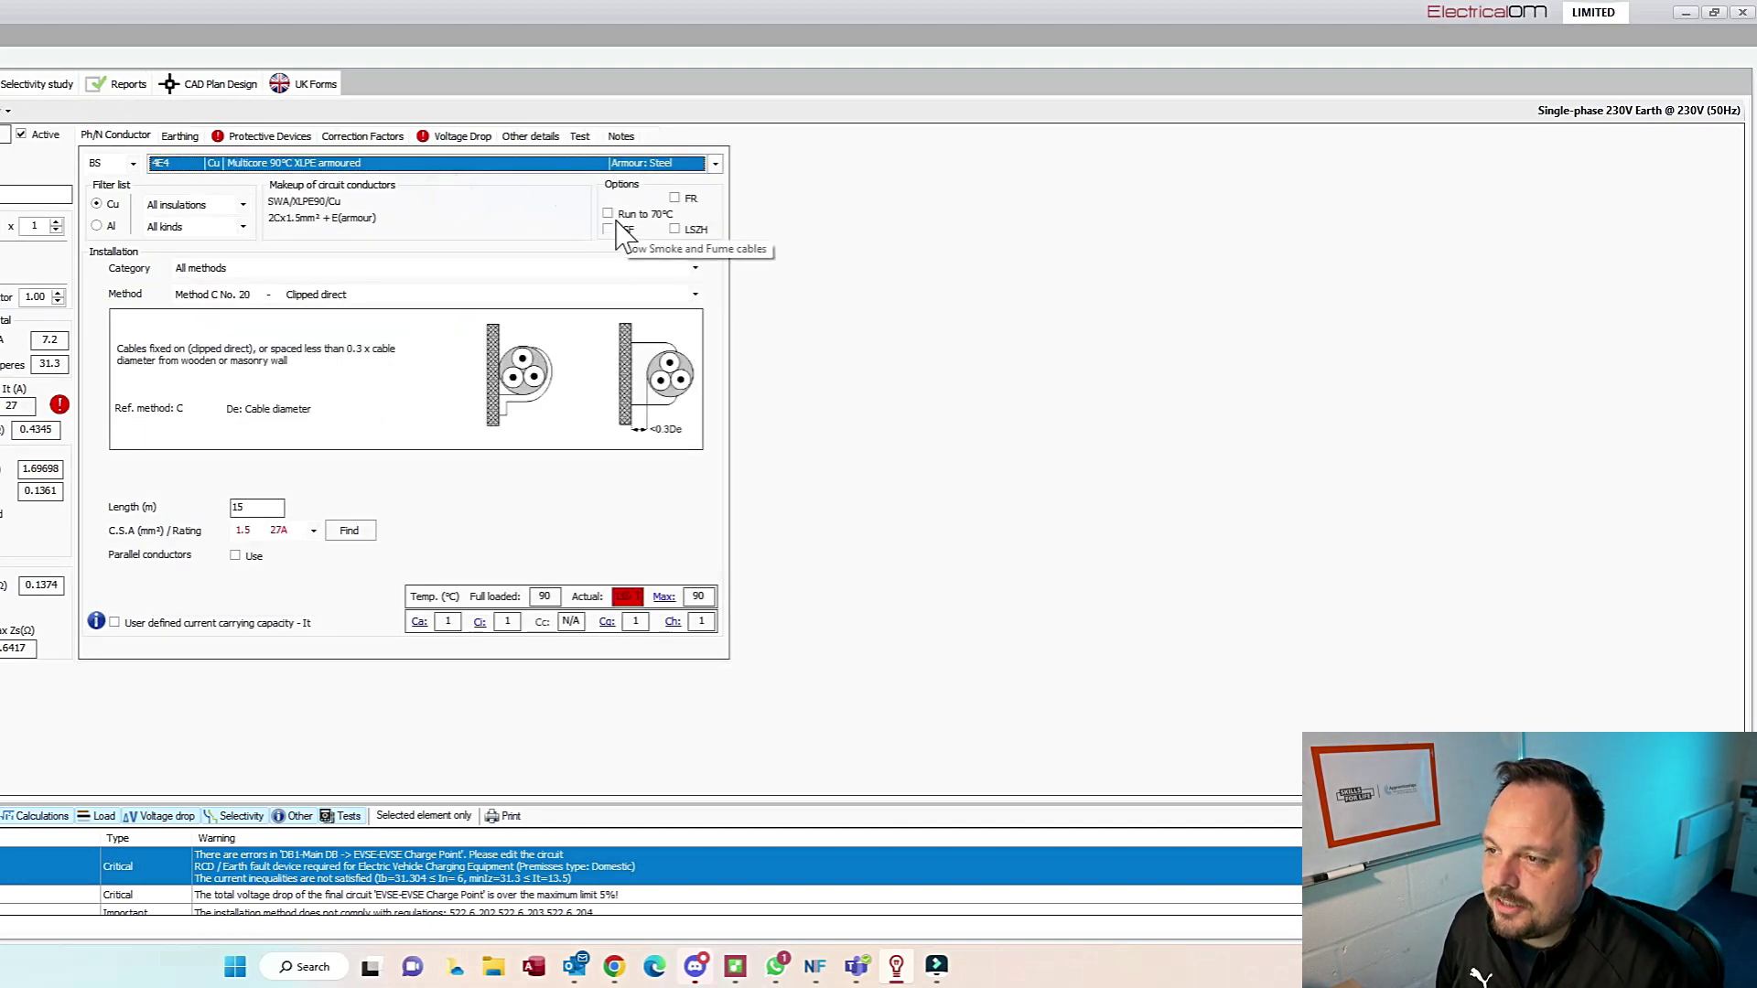
{"action": "left_click", "coordinate": [607, 214]}
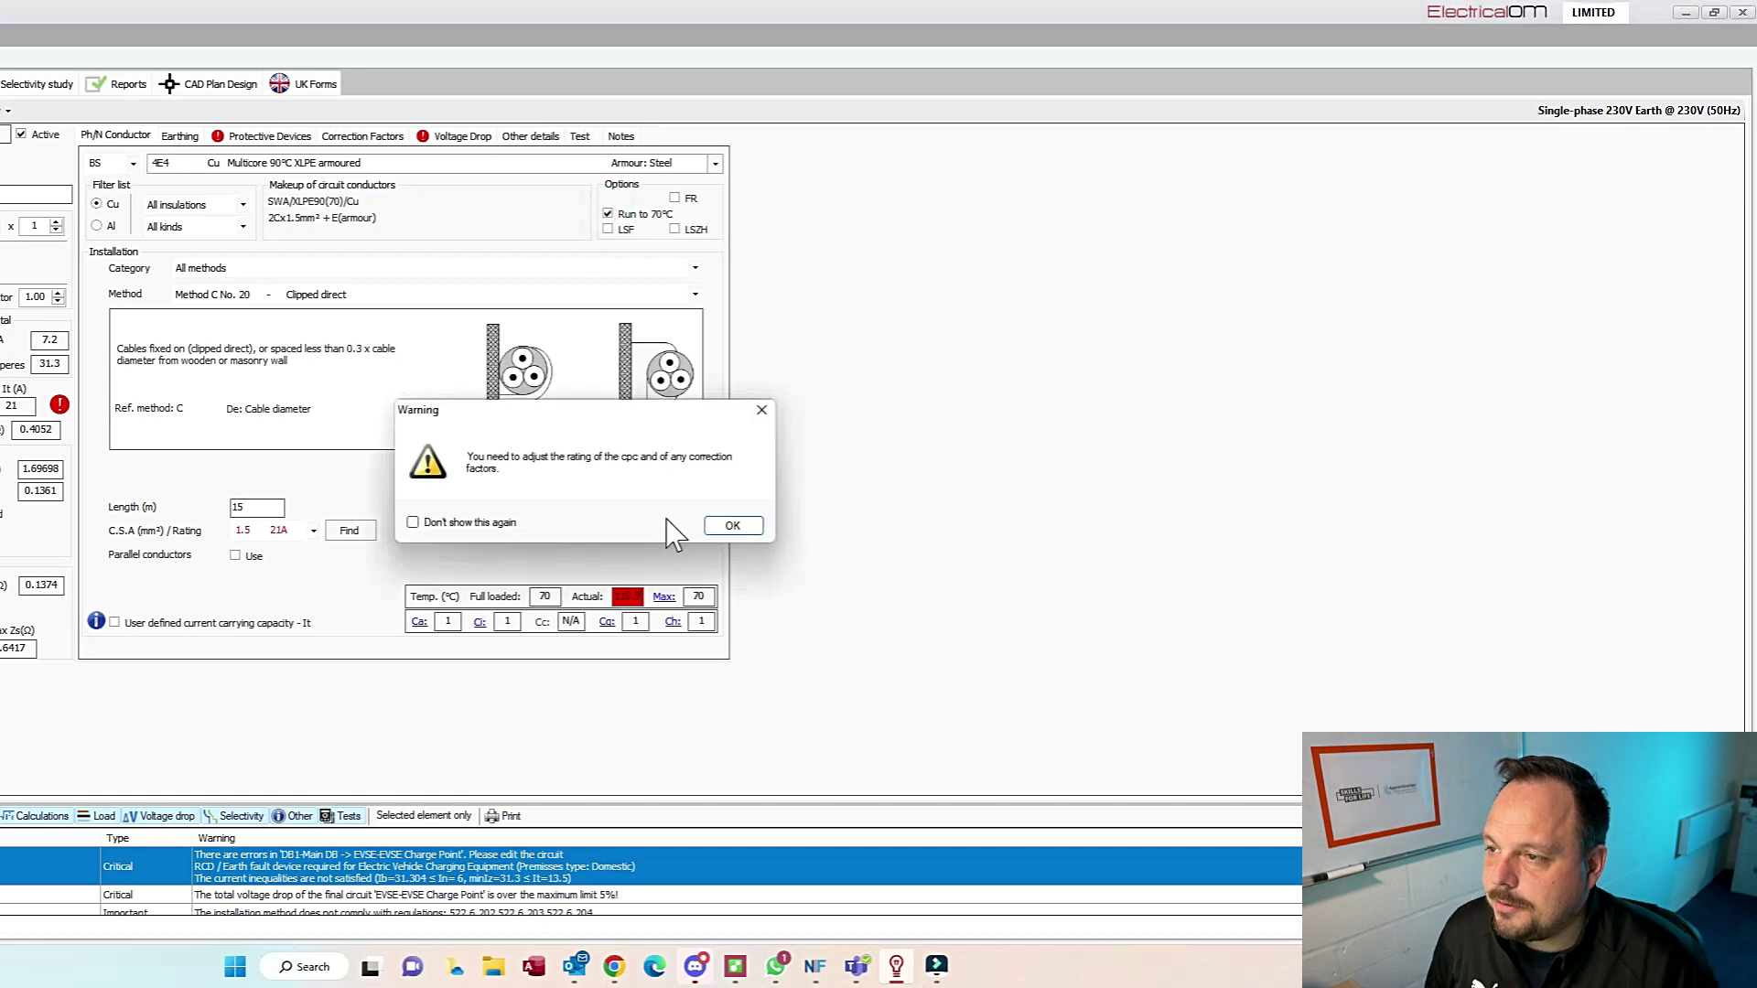
{"action": "left_click", "coordinate": [746, 529]}
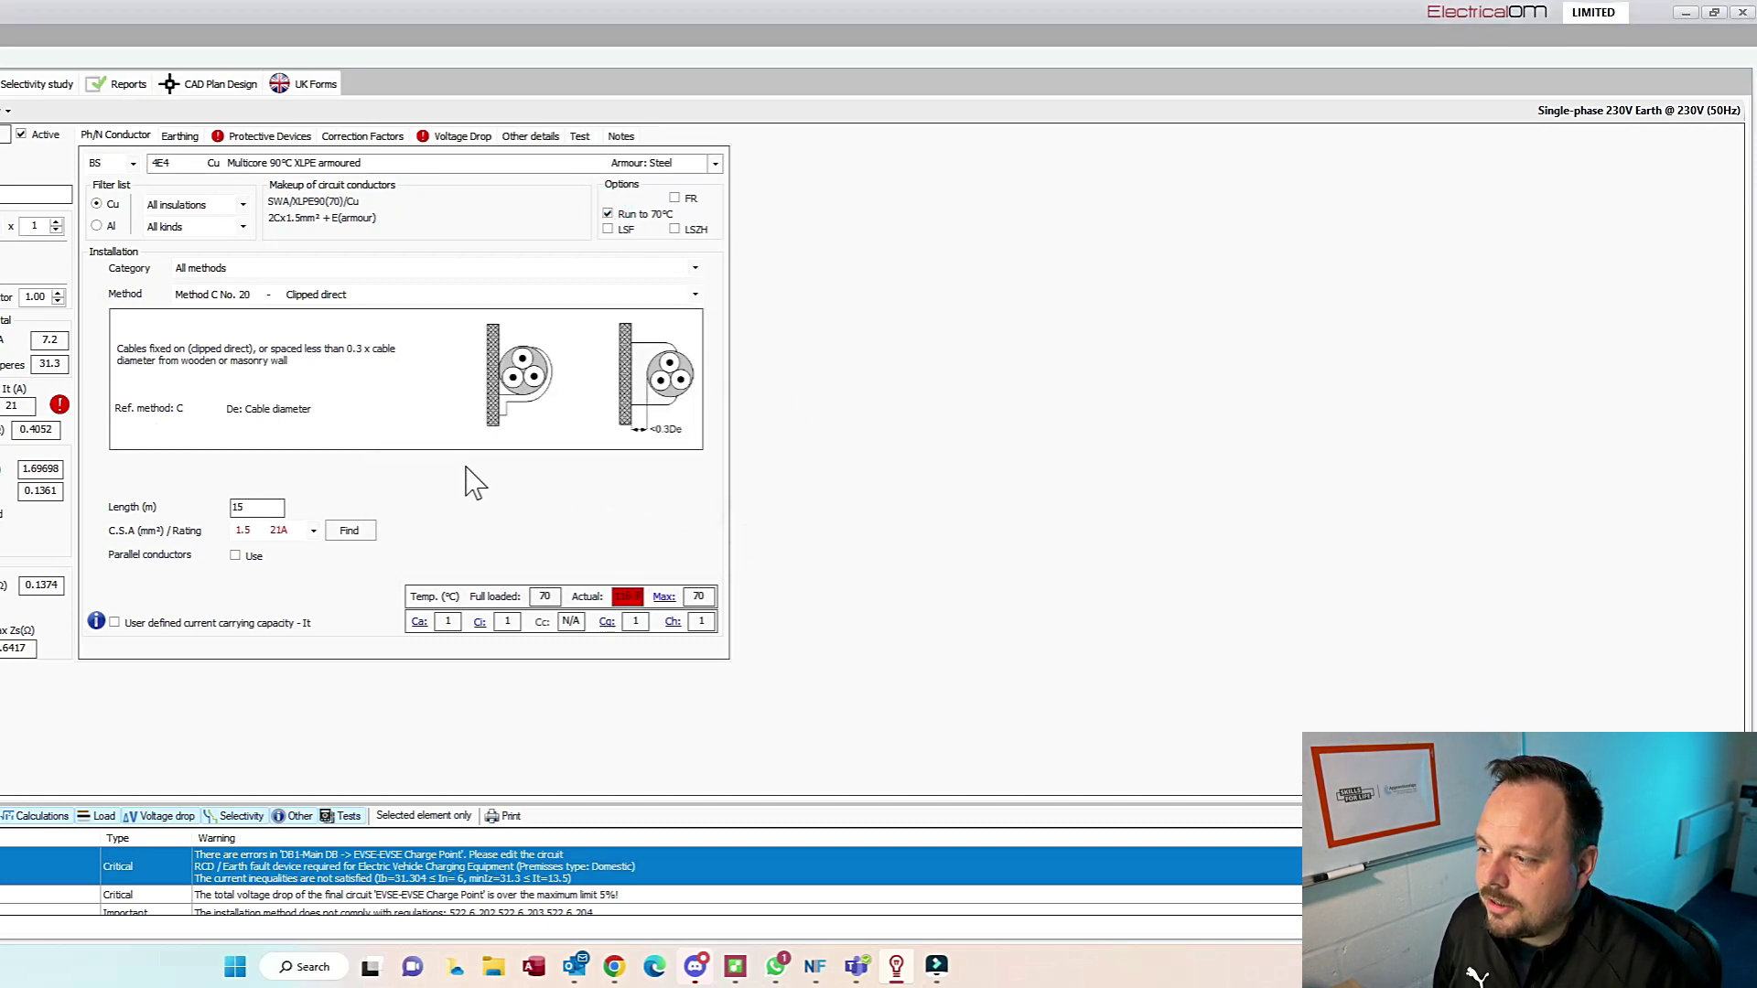
{"action": "left_click", "coordinate": [313, 530]}
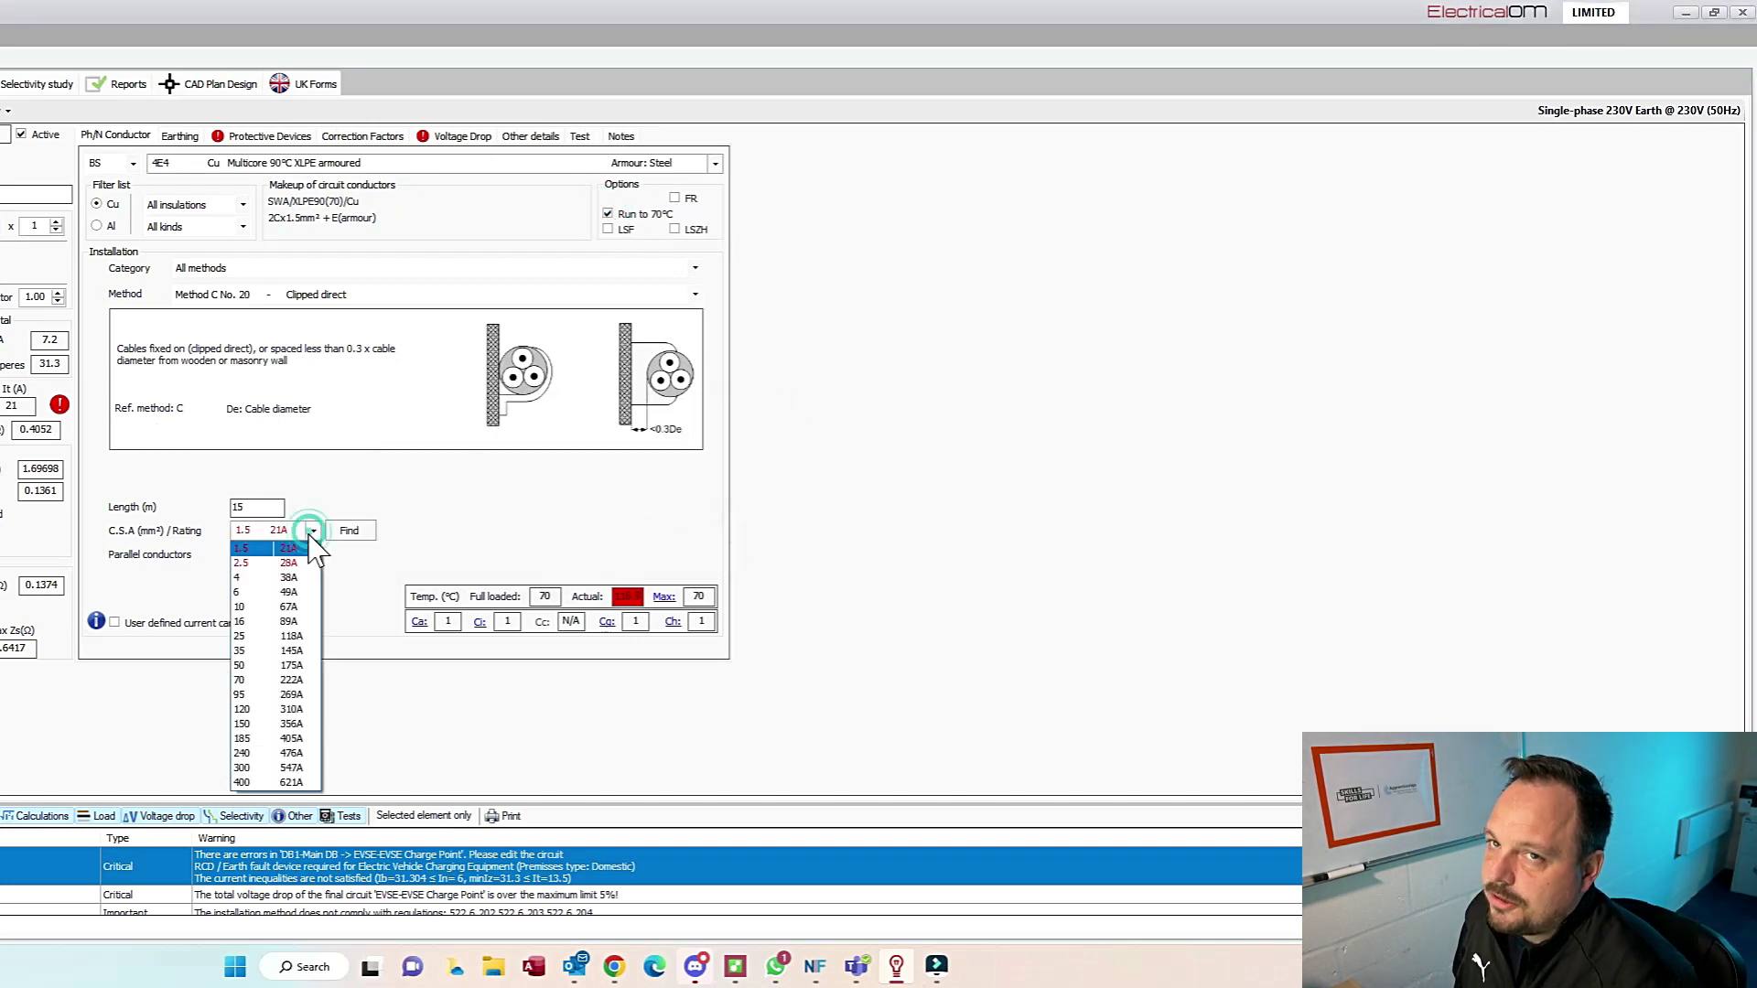
{"action": "left_click", "coordinate": [291, 597]}
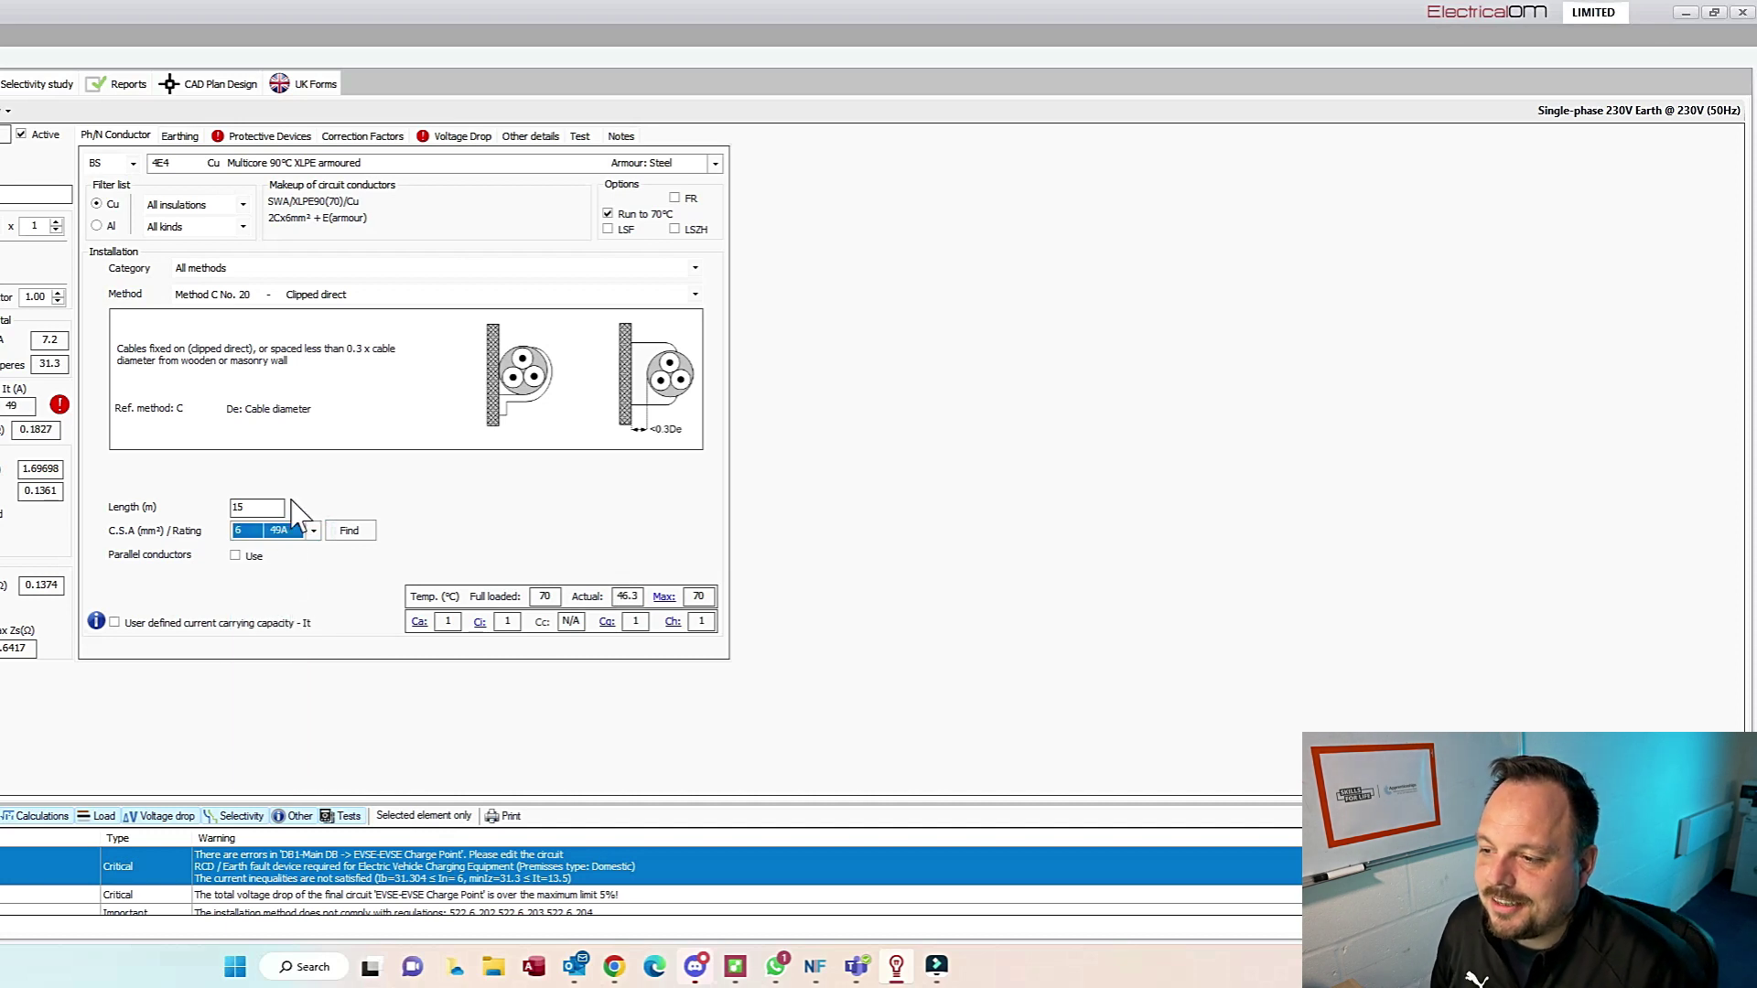
Step: Mark AFDD as not required and protect the EVSE circuit with a Proteus EN 61009 1P 30mA 6kA Solid (A) Type B RCBO rated 32 A
{"action": "left_click", "coordinate": [257, 136]}
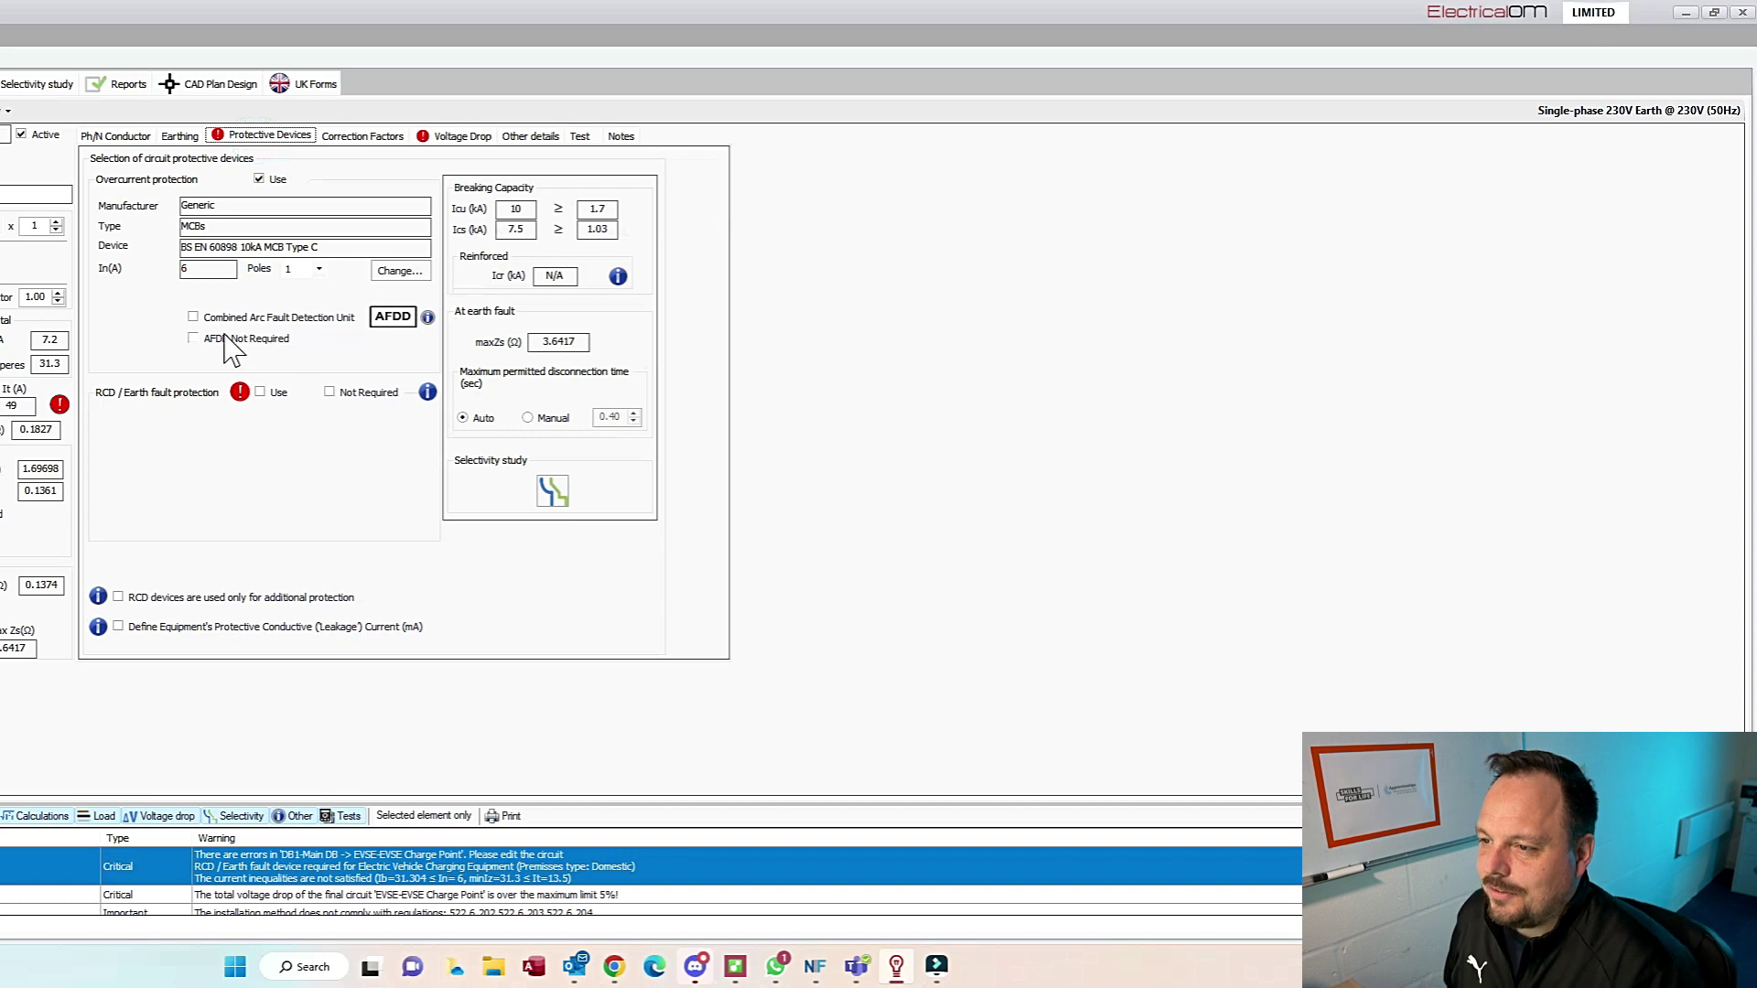
{"action": "left_click", "coordinate": [401, 272]}
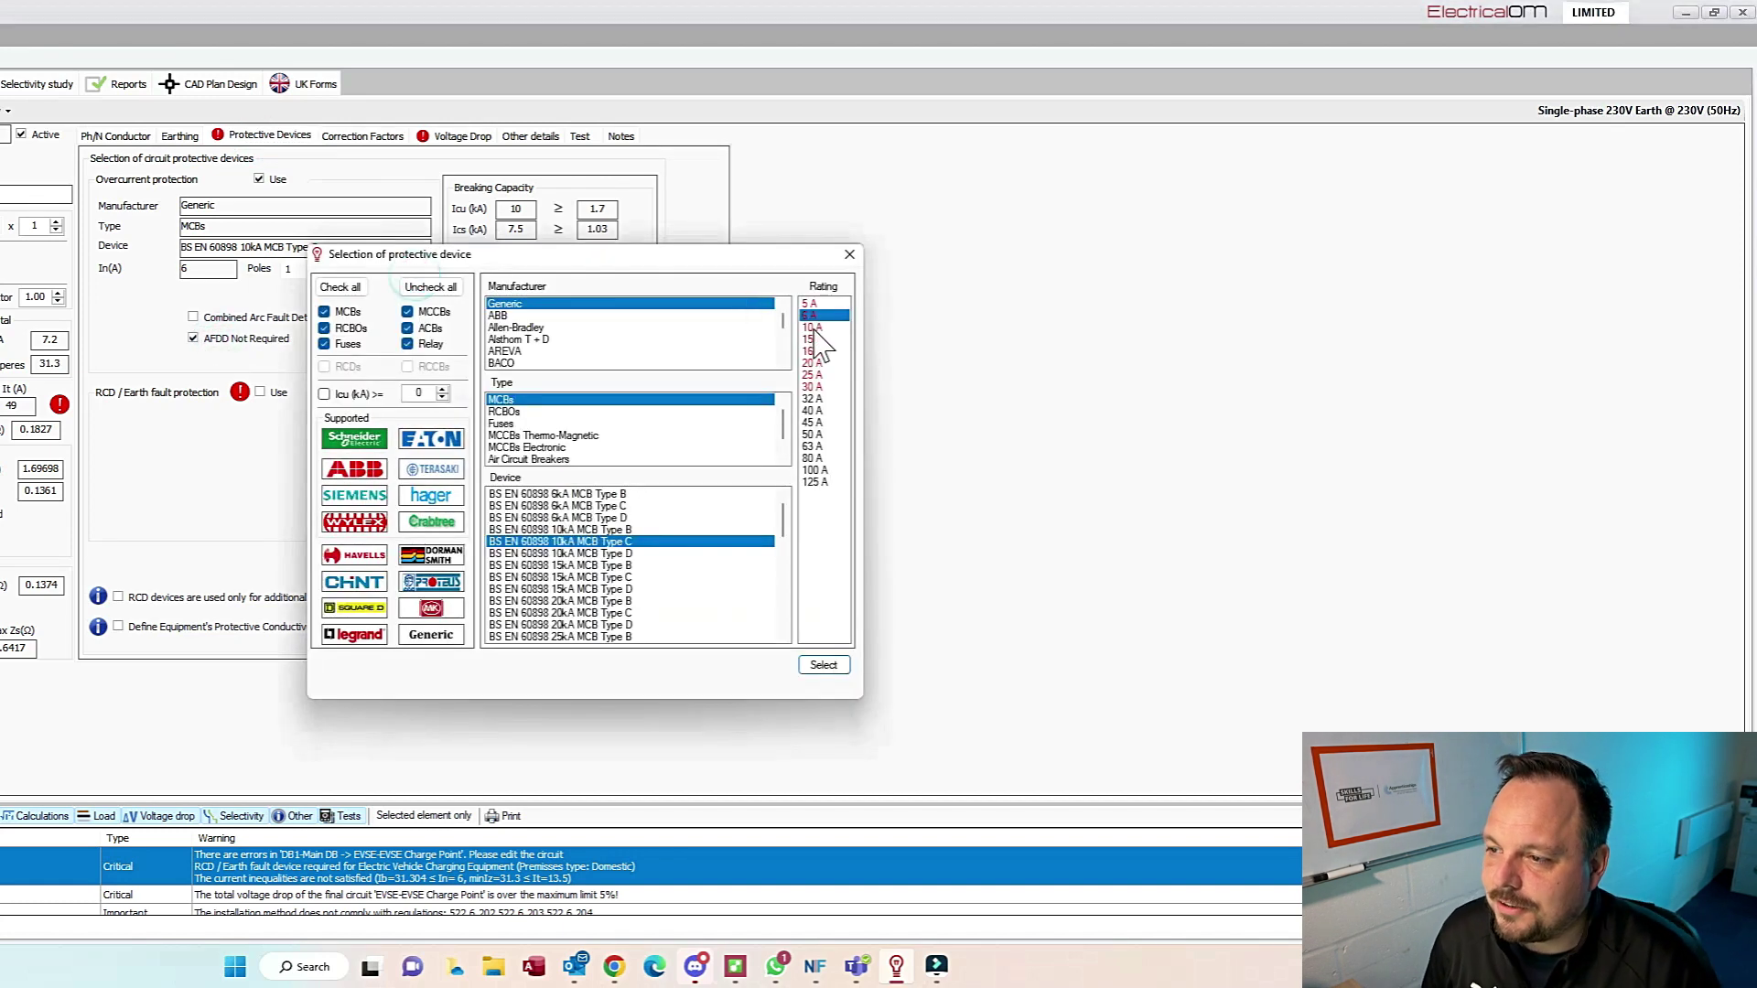
{"action": "left_click_drag", "start_coordinate": [784, 324], "coordinate": [784, 349]}
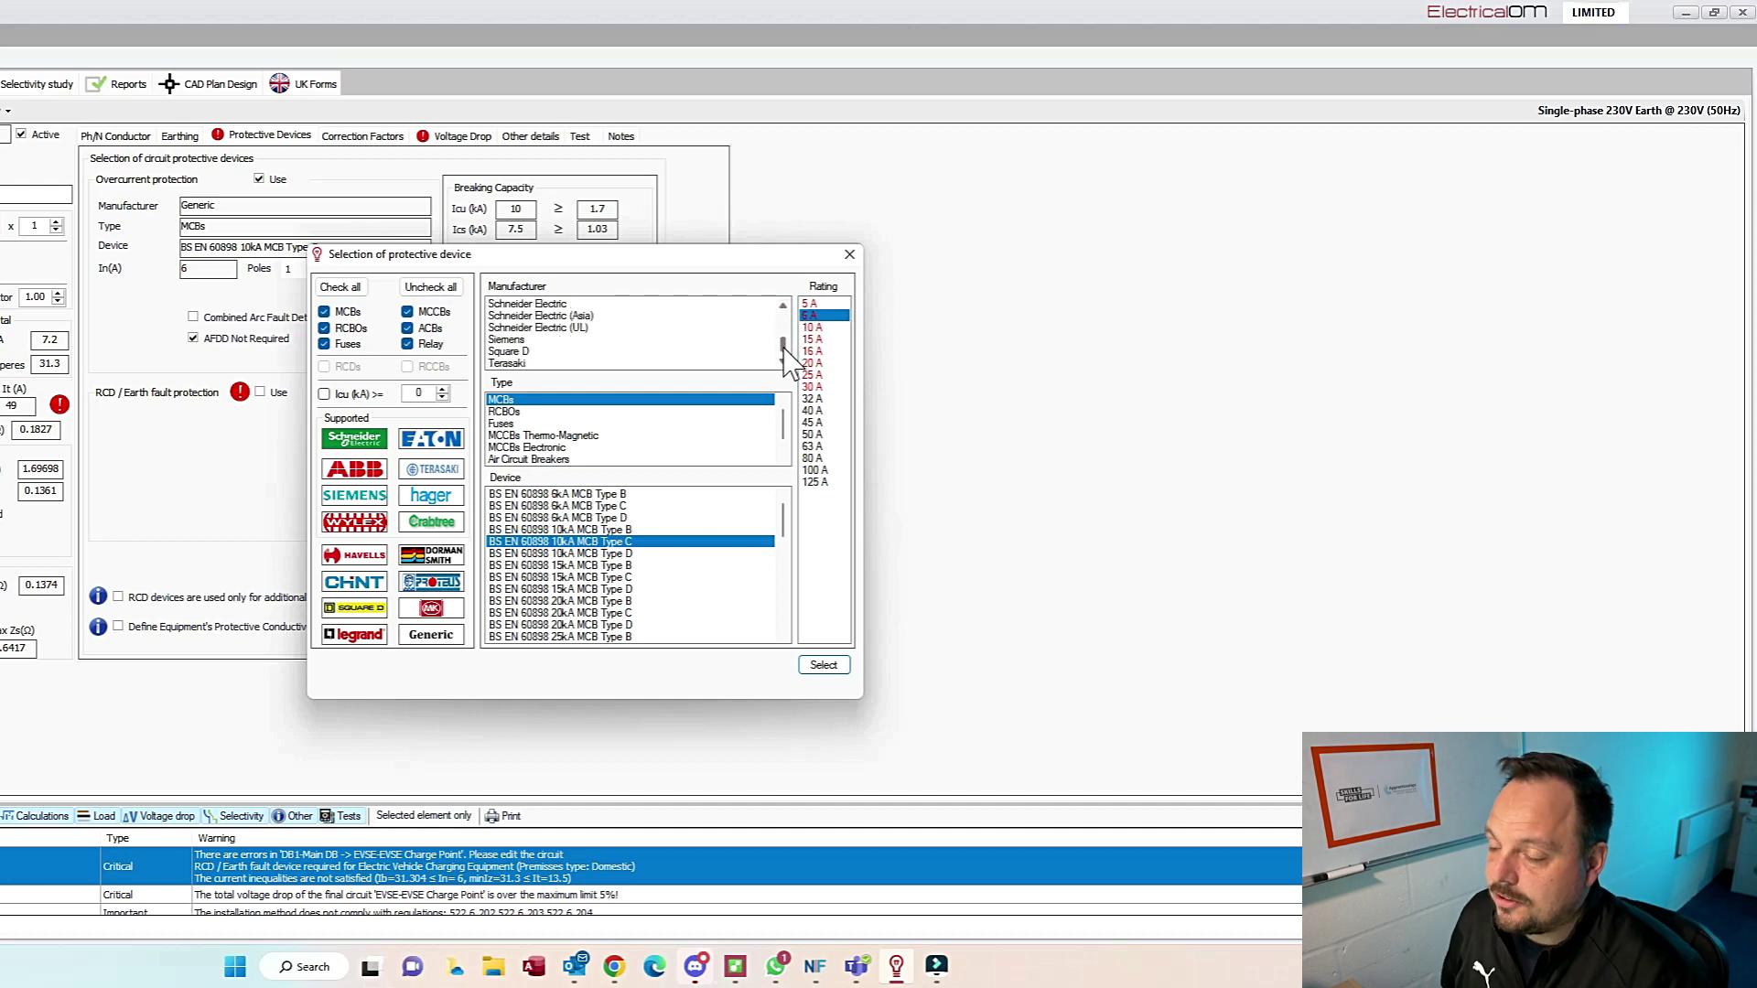
{"action": "scroll", "coordinate": [785, 349], "scroll_direction": "up", "scroll_amount": 2}
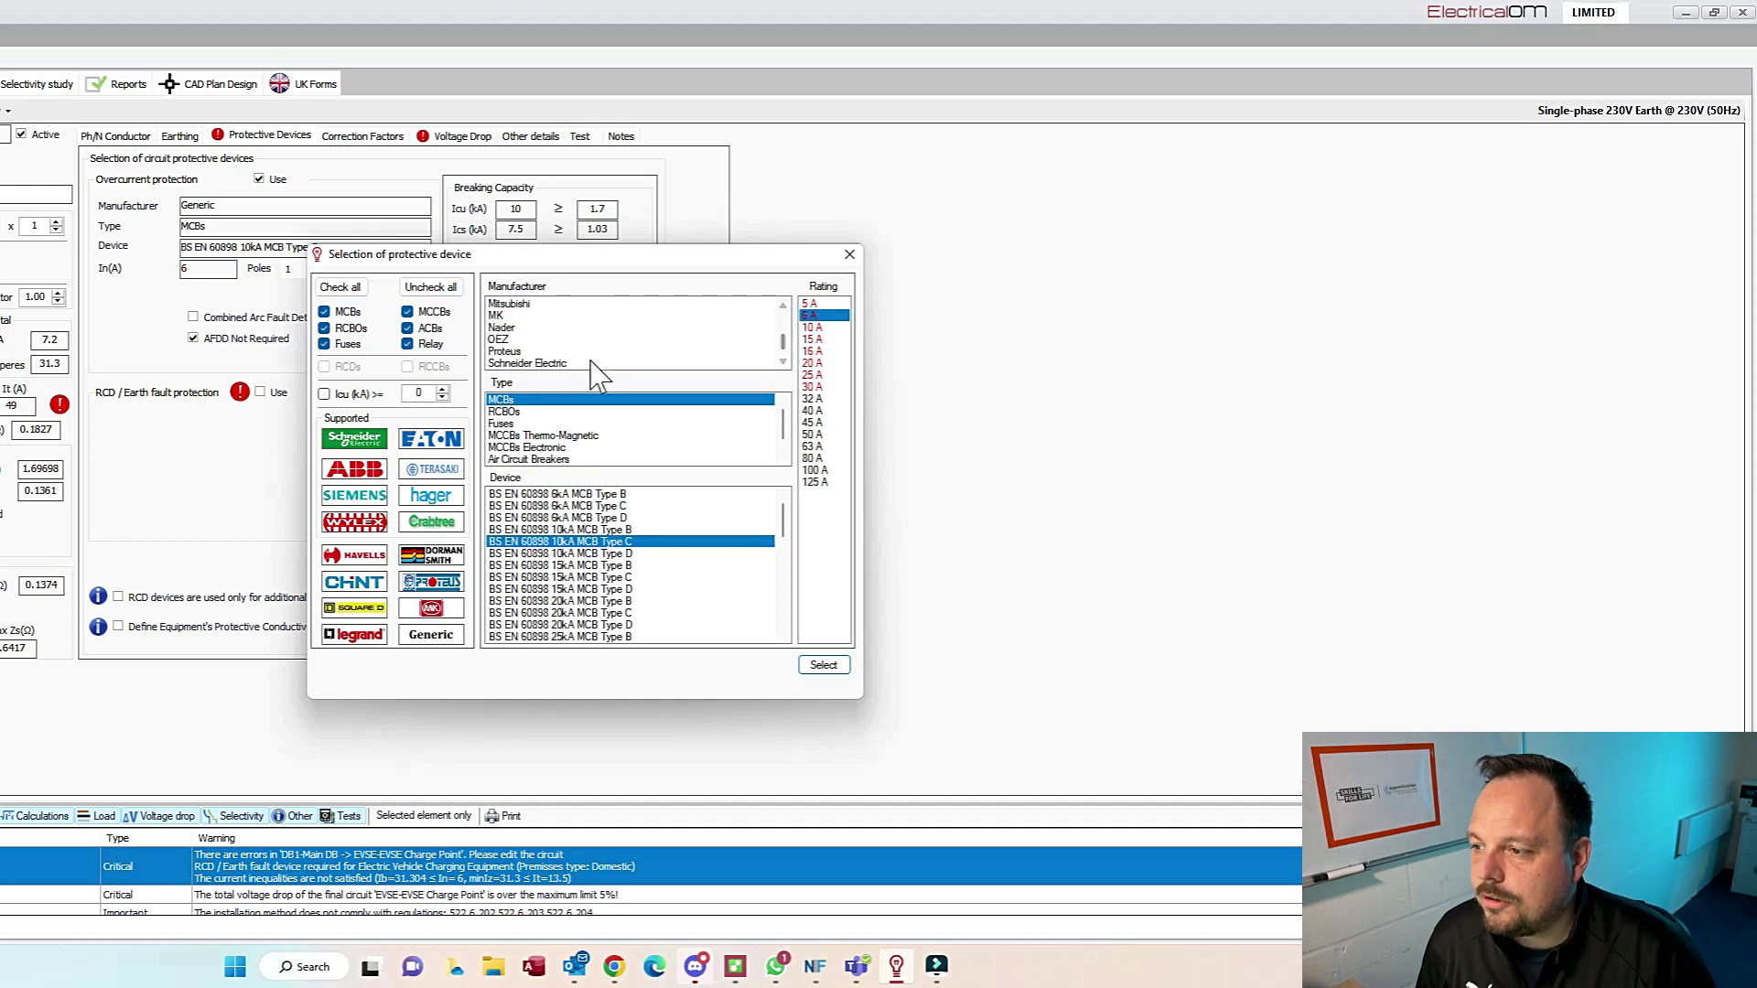
{"action": "left_click", "coordinate": [590, 363]}
{"action": "left_click", "coordinate": [547, 351]}
{"action": "left_click", "coordinate": [545, 411]}
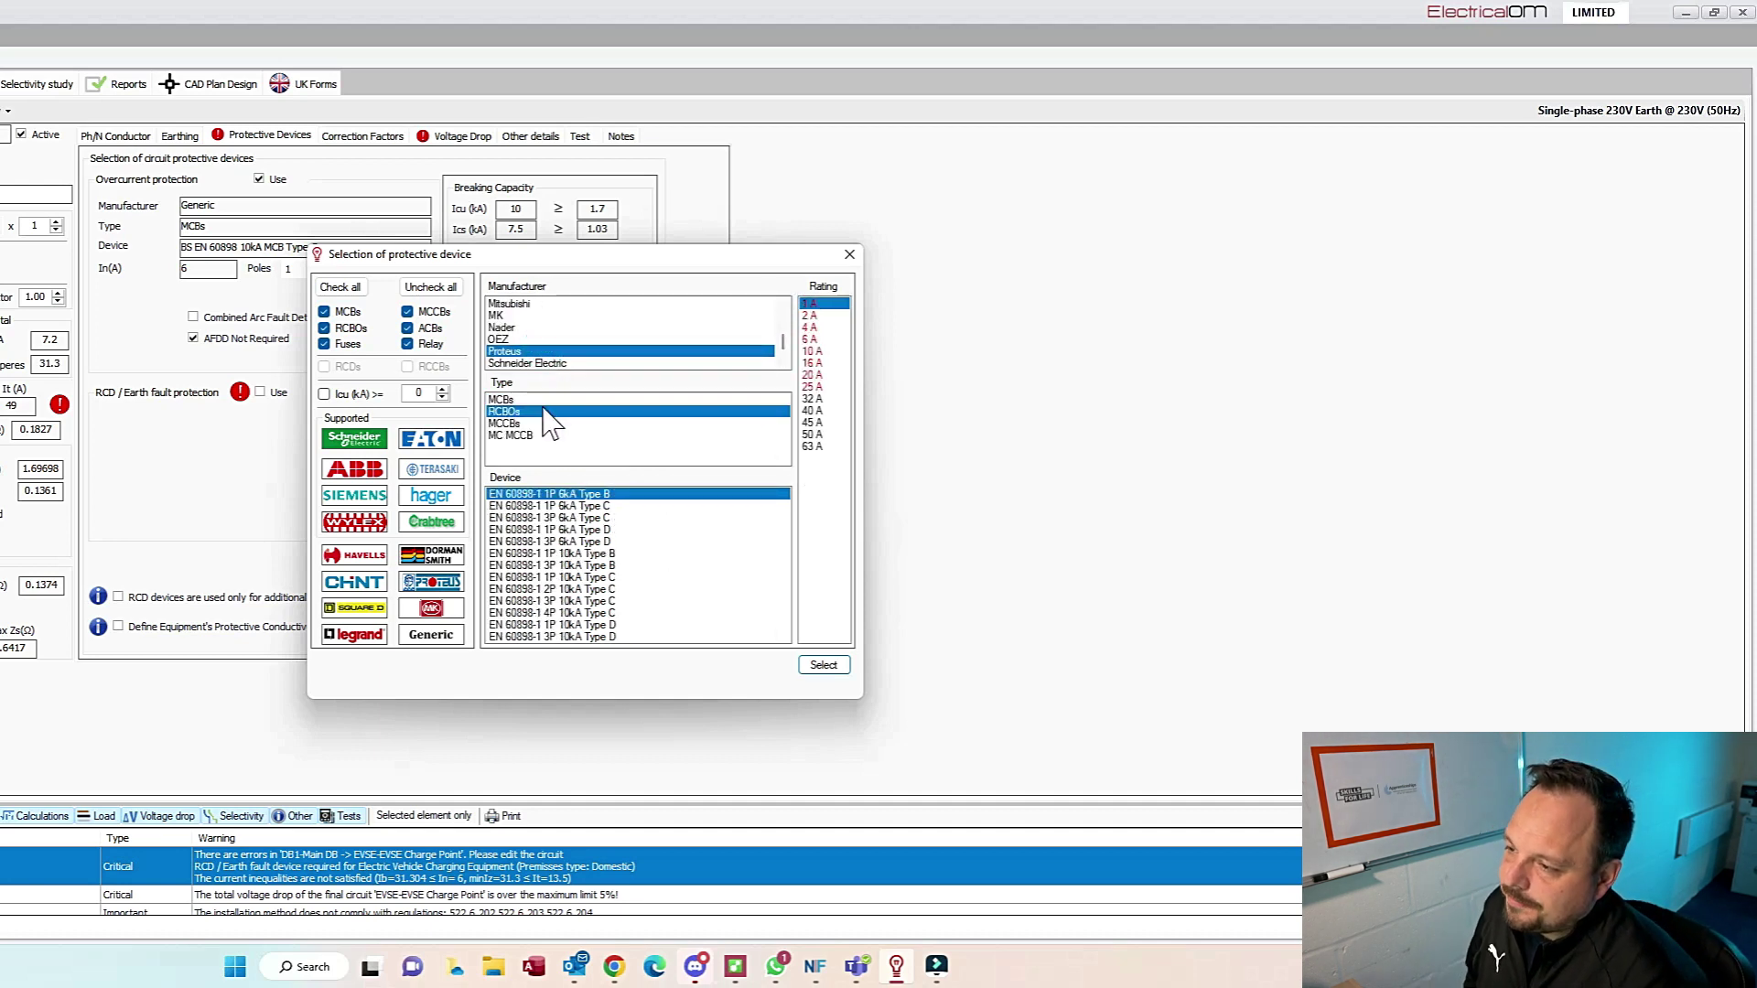
{"action": "left_click", "coordinate": [611, 542]}
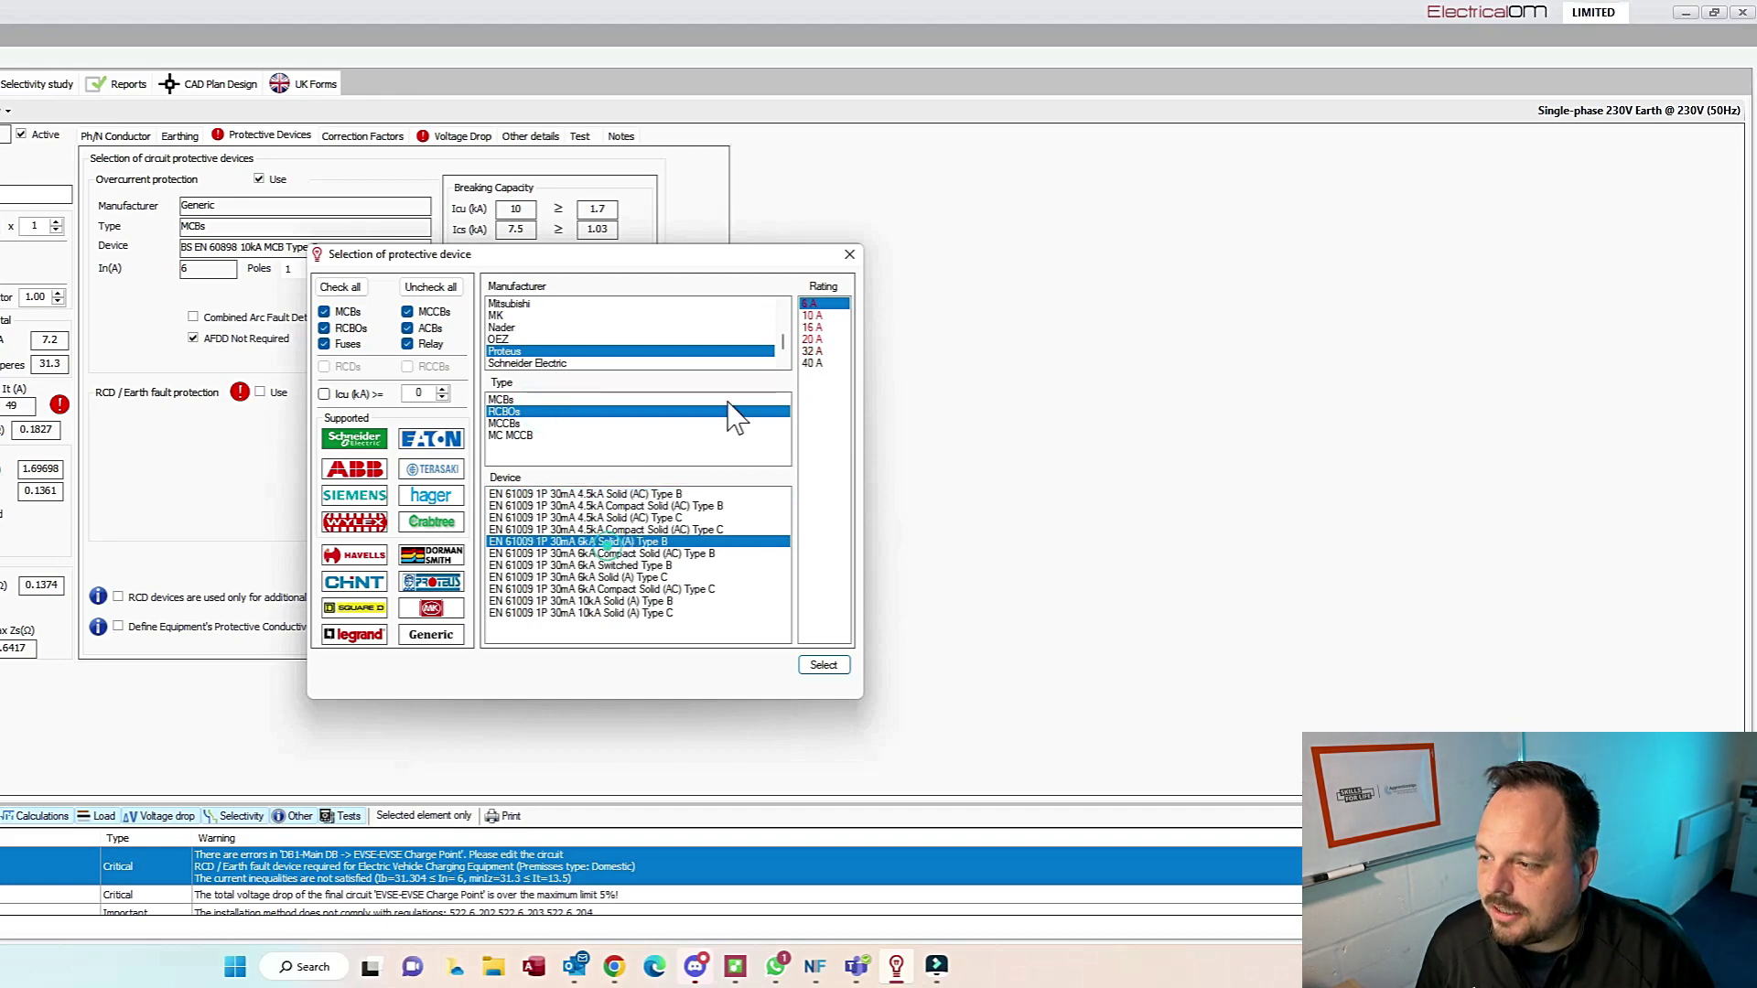
{"action": "left_click", "coordinate": [812, 351]}
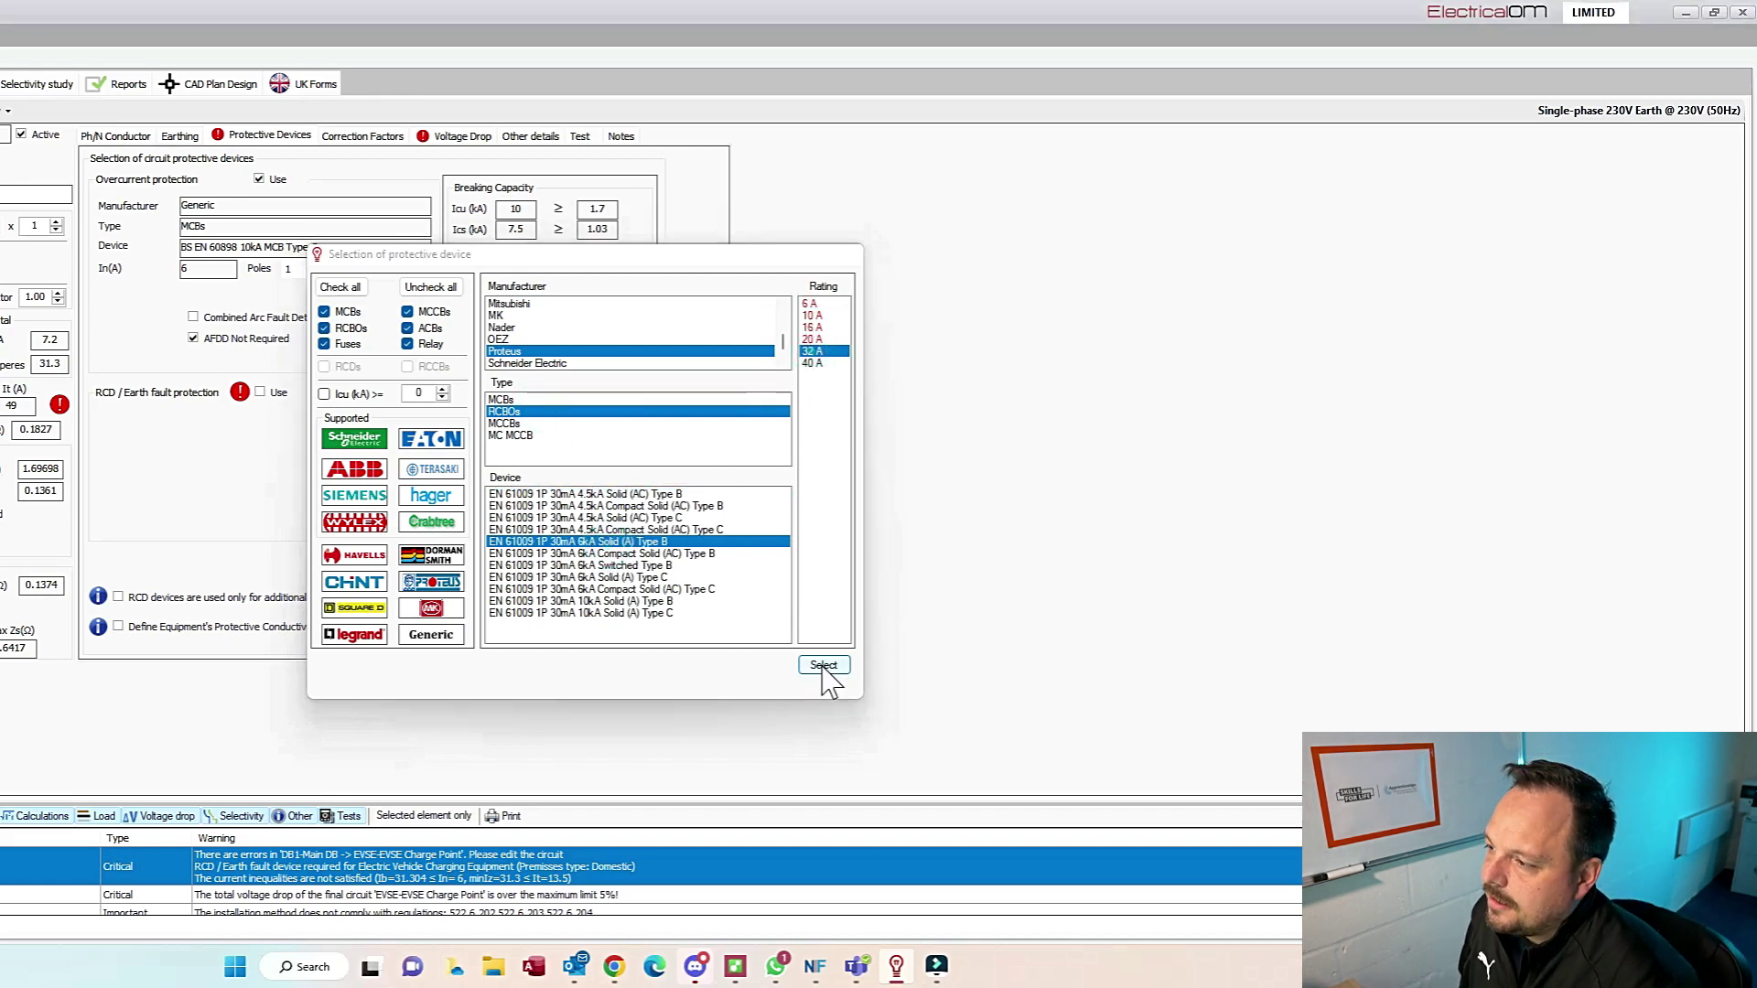
{"action": "left_click", "coordinate": [824, 665]}
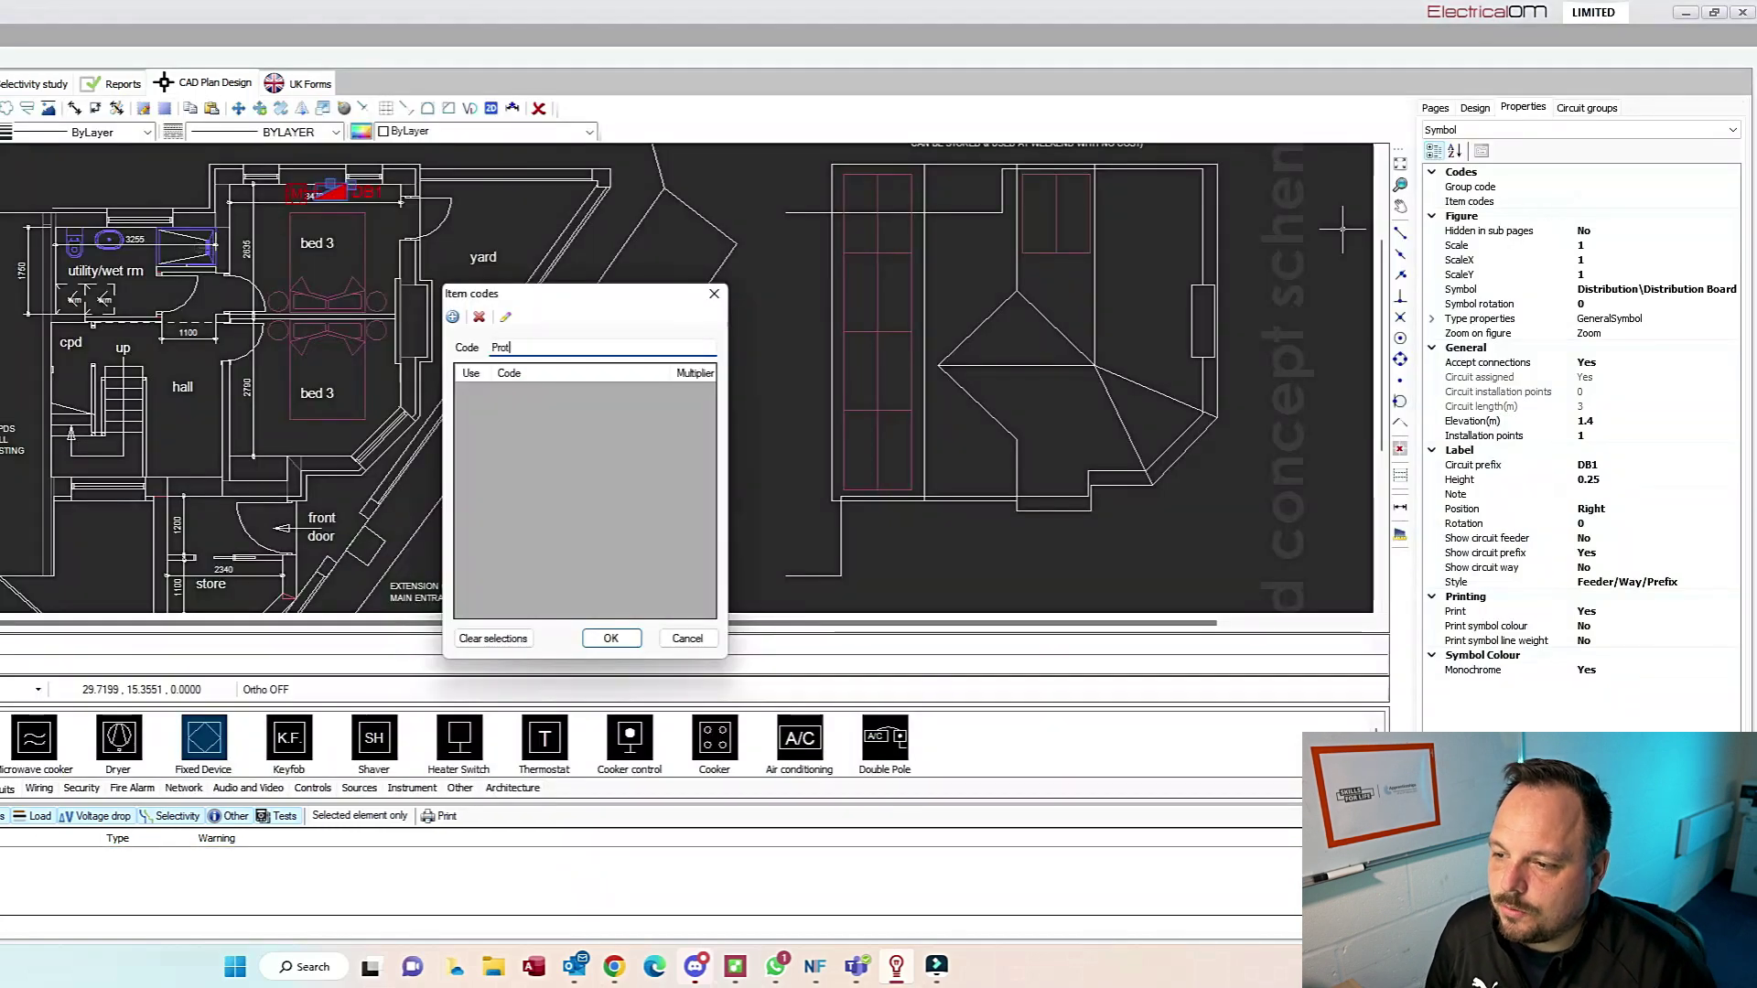
Step: Create the item code Proteus 14 Way DB and assign it to the distribution board symbol
{"action": "type", "text": "Proteus 1"}
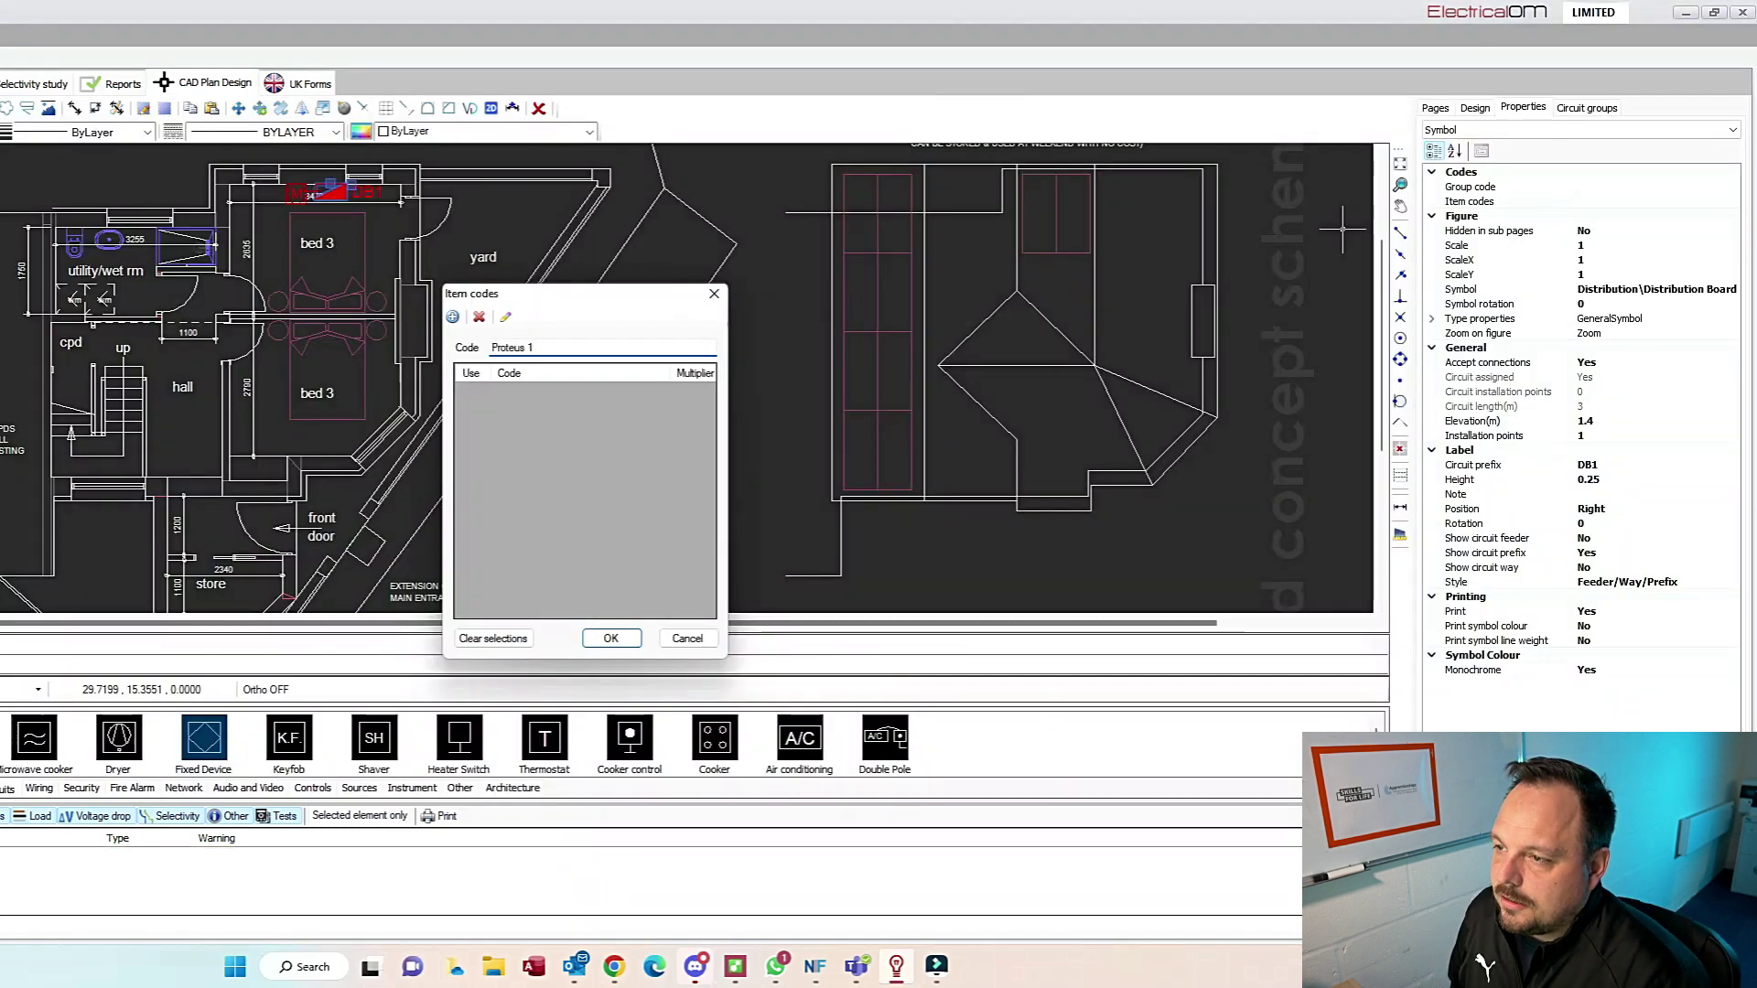
{"action": "type", "text": "4 Way DB"}
{"action": "left_click", "coordinate": [452, 316]}
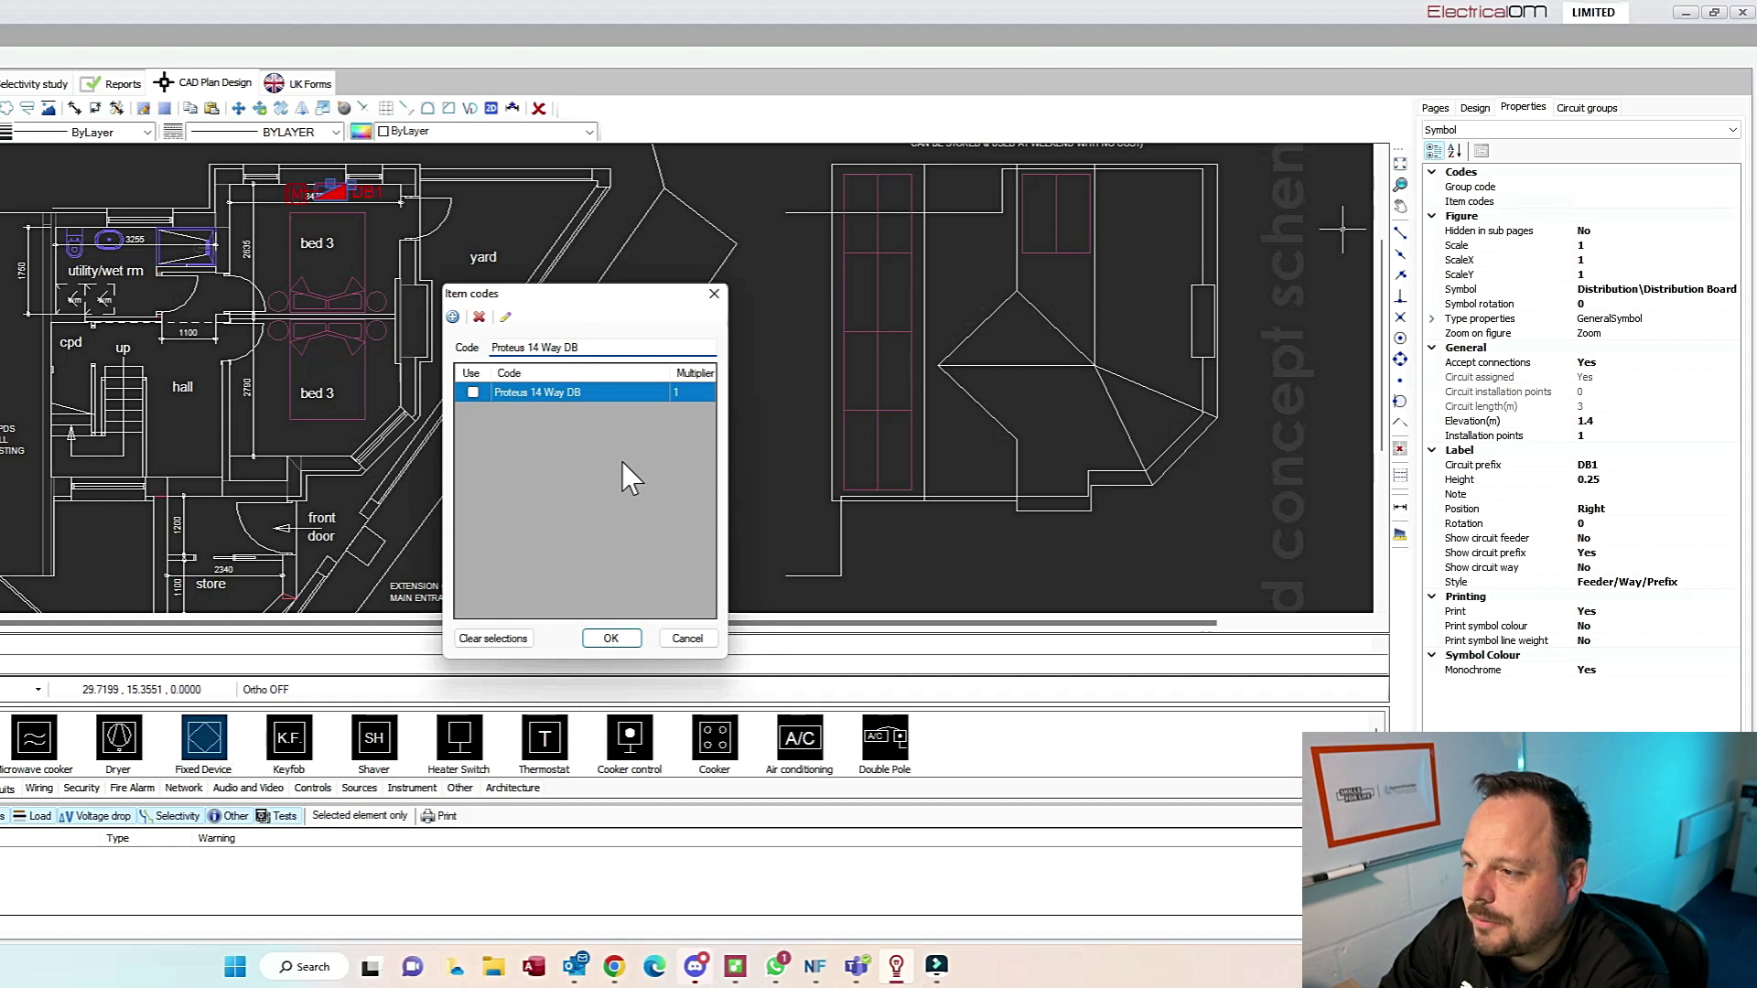
{"action": "left_click", "coordinate": [473, 392]}
{"action": "left_click", "coordinate": [633, 638]}
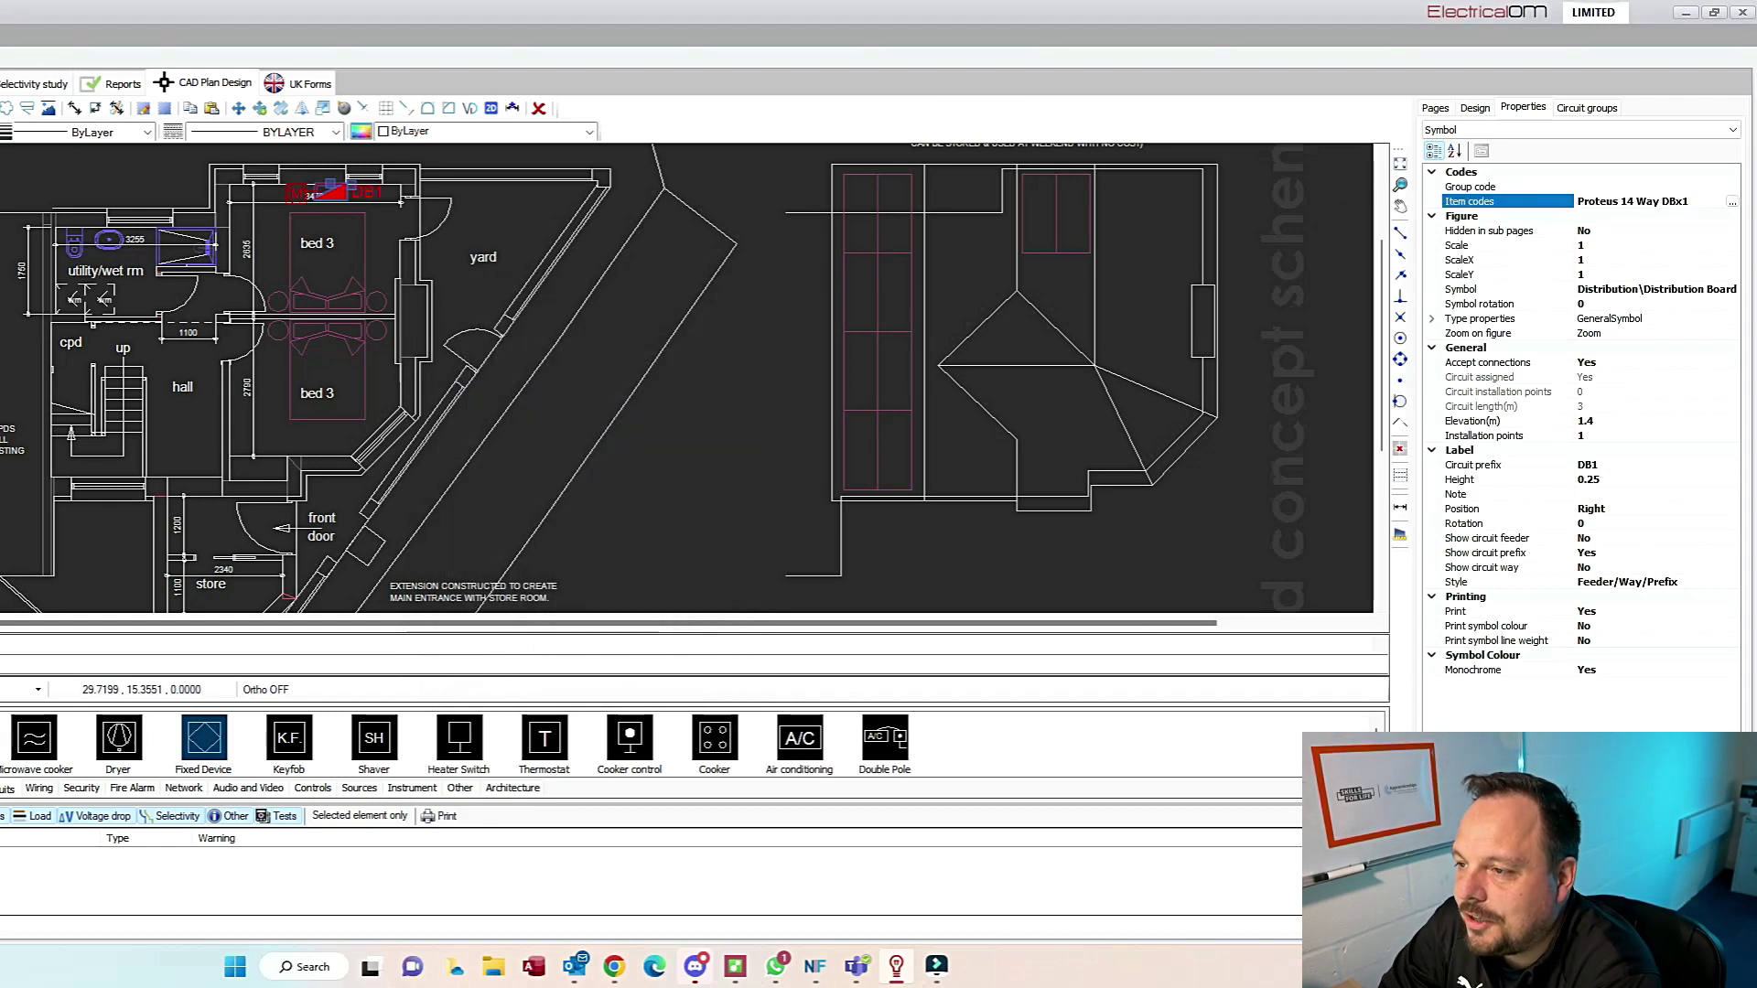
Step: Add the wire code 2.5mm LSF to the code list from a bedroom socket wire on the Socket Circuits page
{"action": "left_click", "coordinate": [1438, 107]}
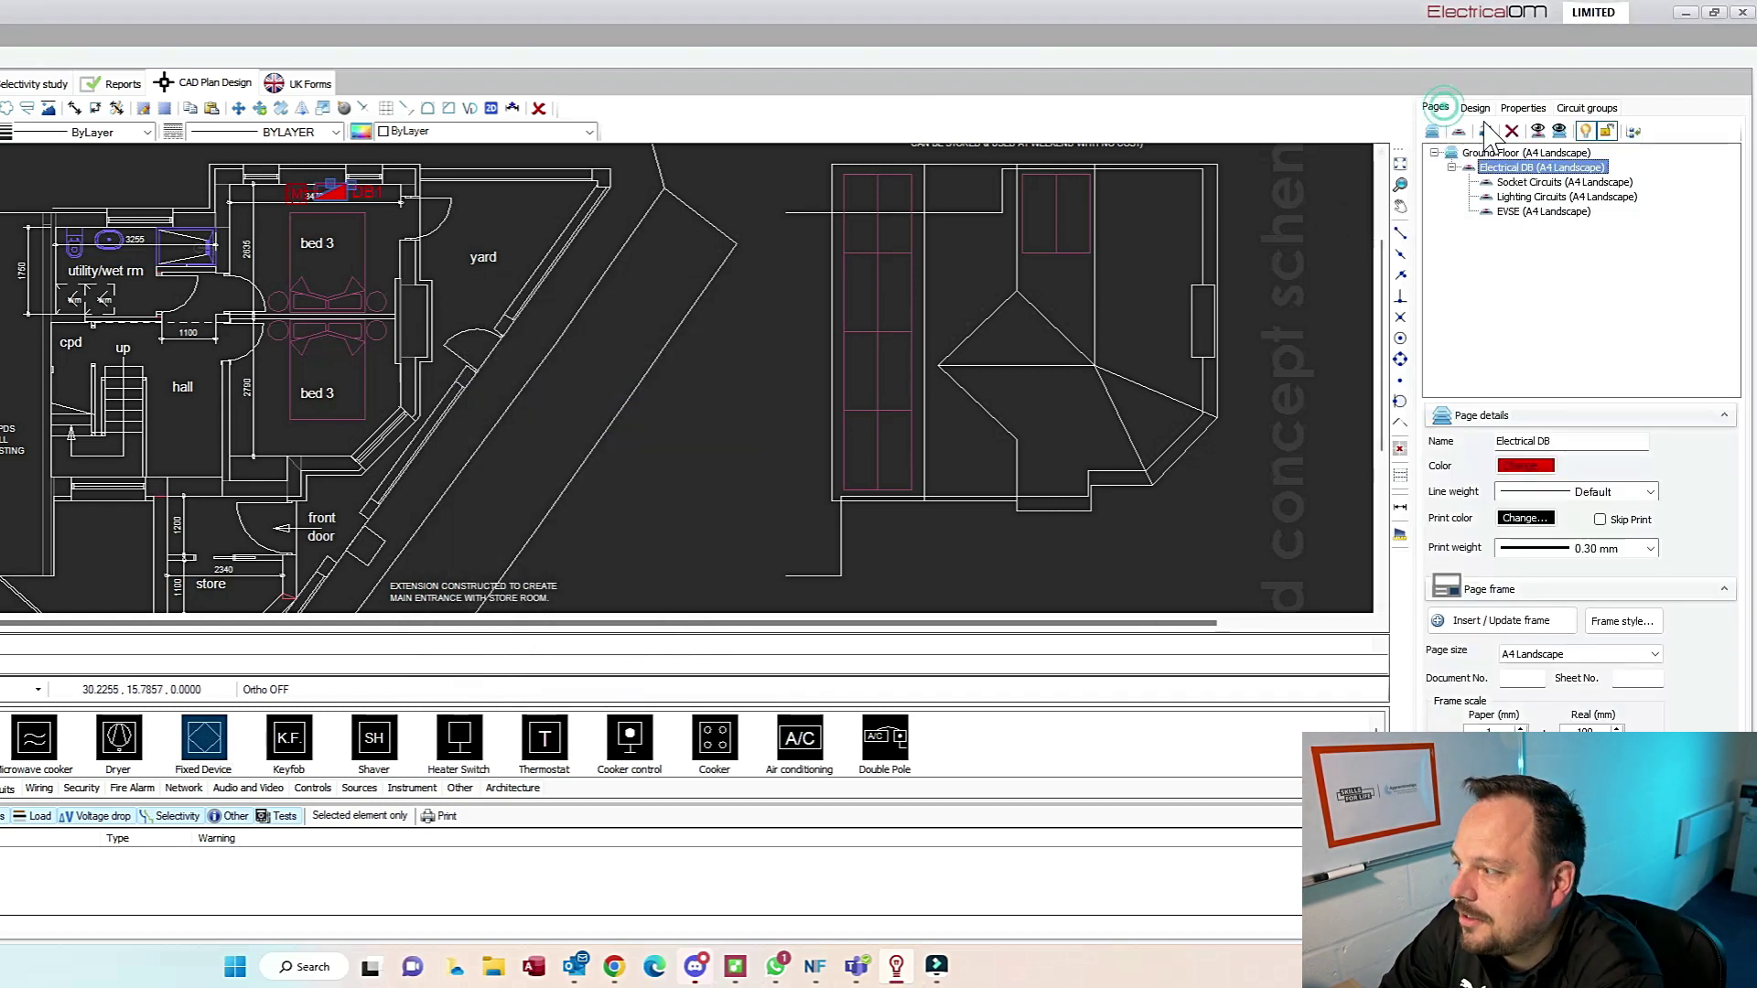
{"action": "left_click", "coordinate": [1563, 182]}
{"action": "left_click", "coordinate": [589, 343]}
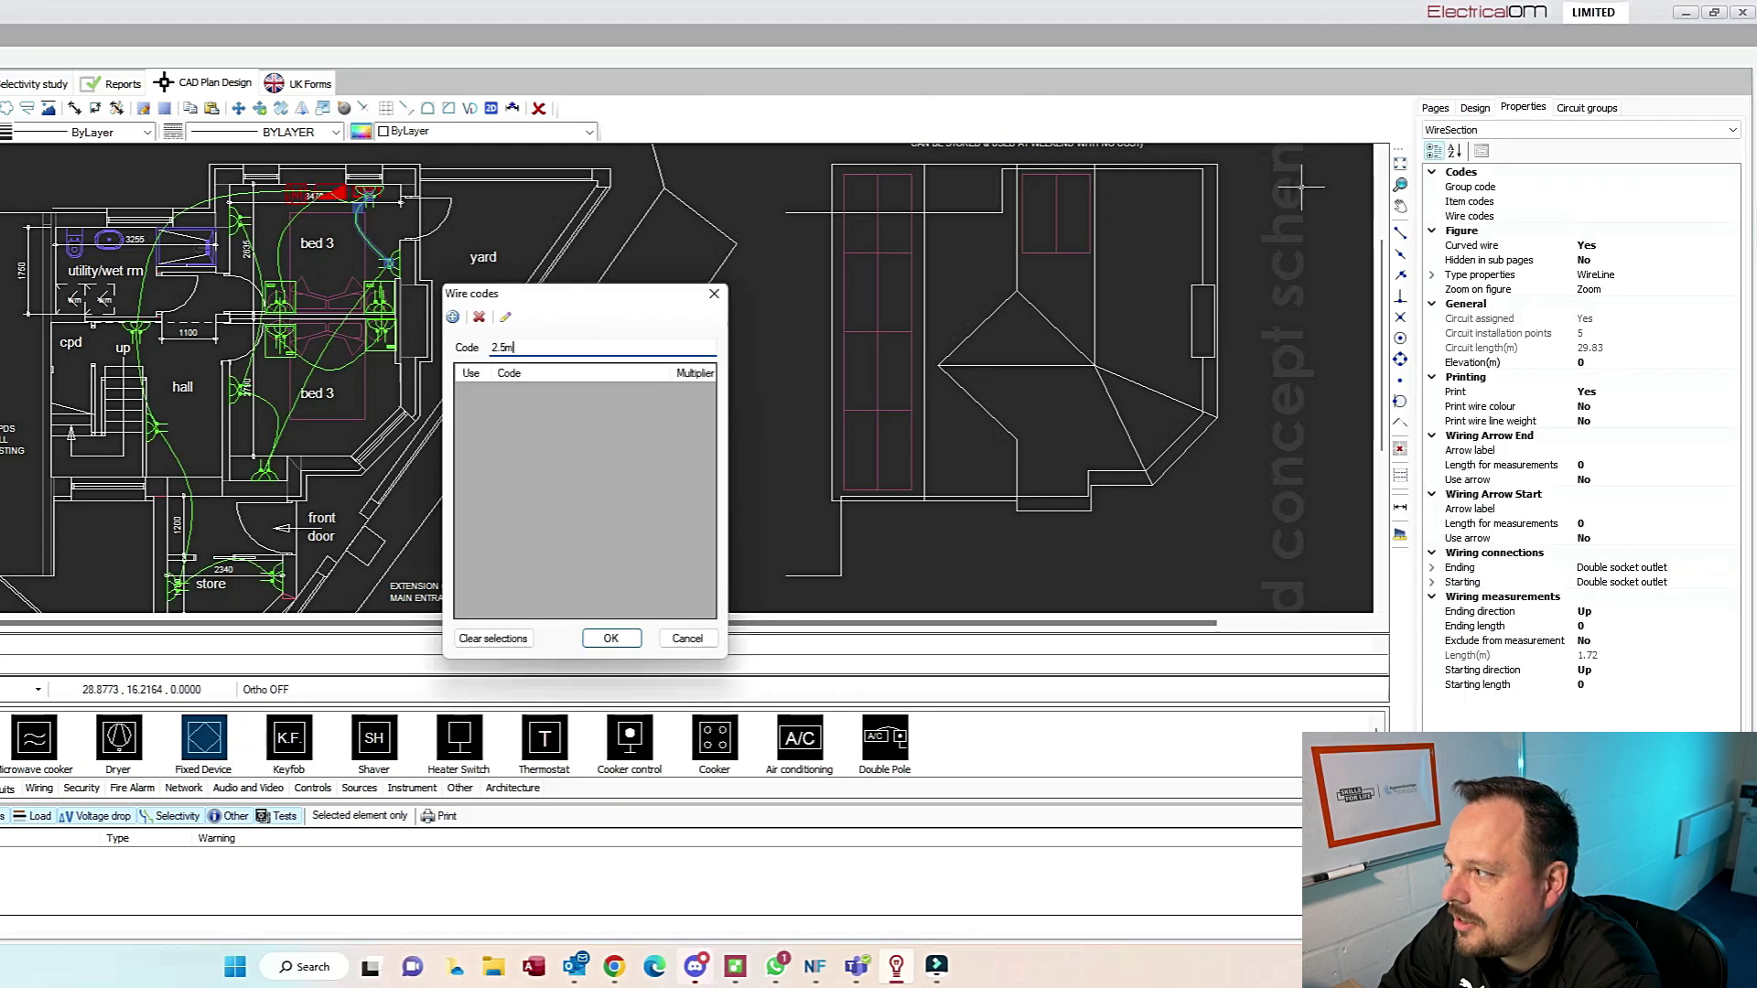
{"action": "left_click", "coordinate": [452, 317]}
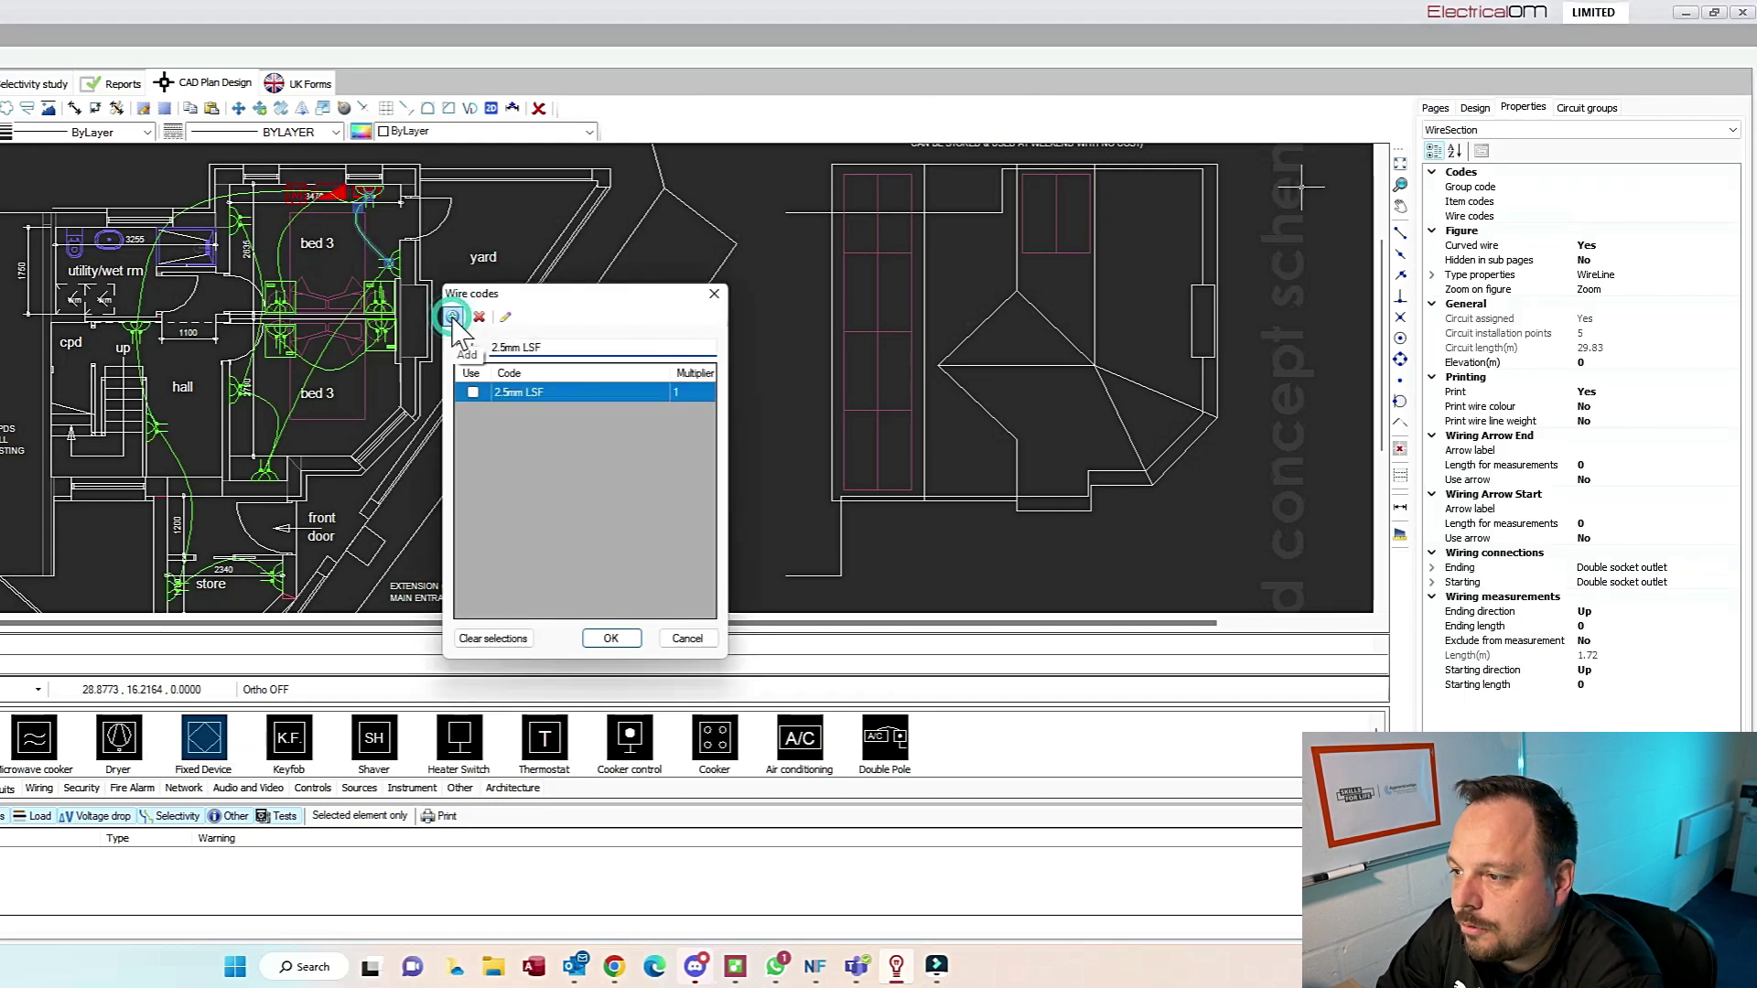
{"action": "left_click", "coordinate": [611, 638]}
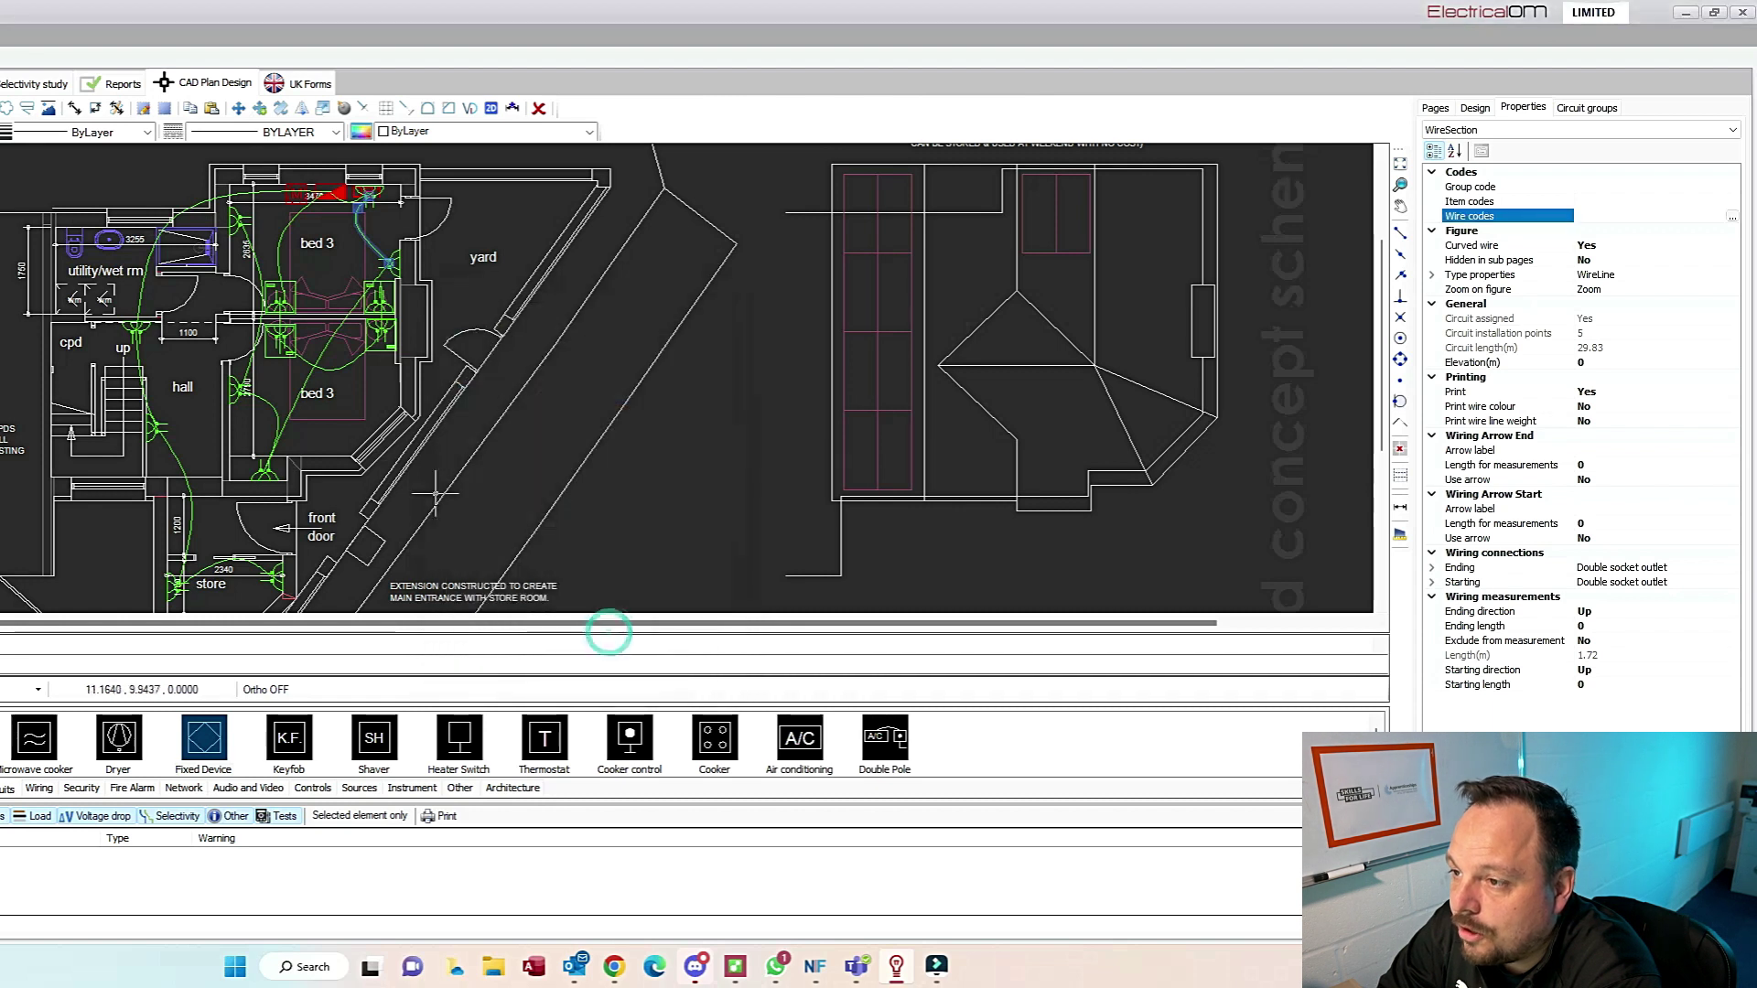
Step: Assign the wire code 2.5mm LSF to the ten socket circuit wire sections linking the bedrooms, hall, utility and store
{"action": "left_click", "coordinate": [280, 246]}
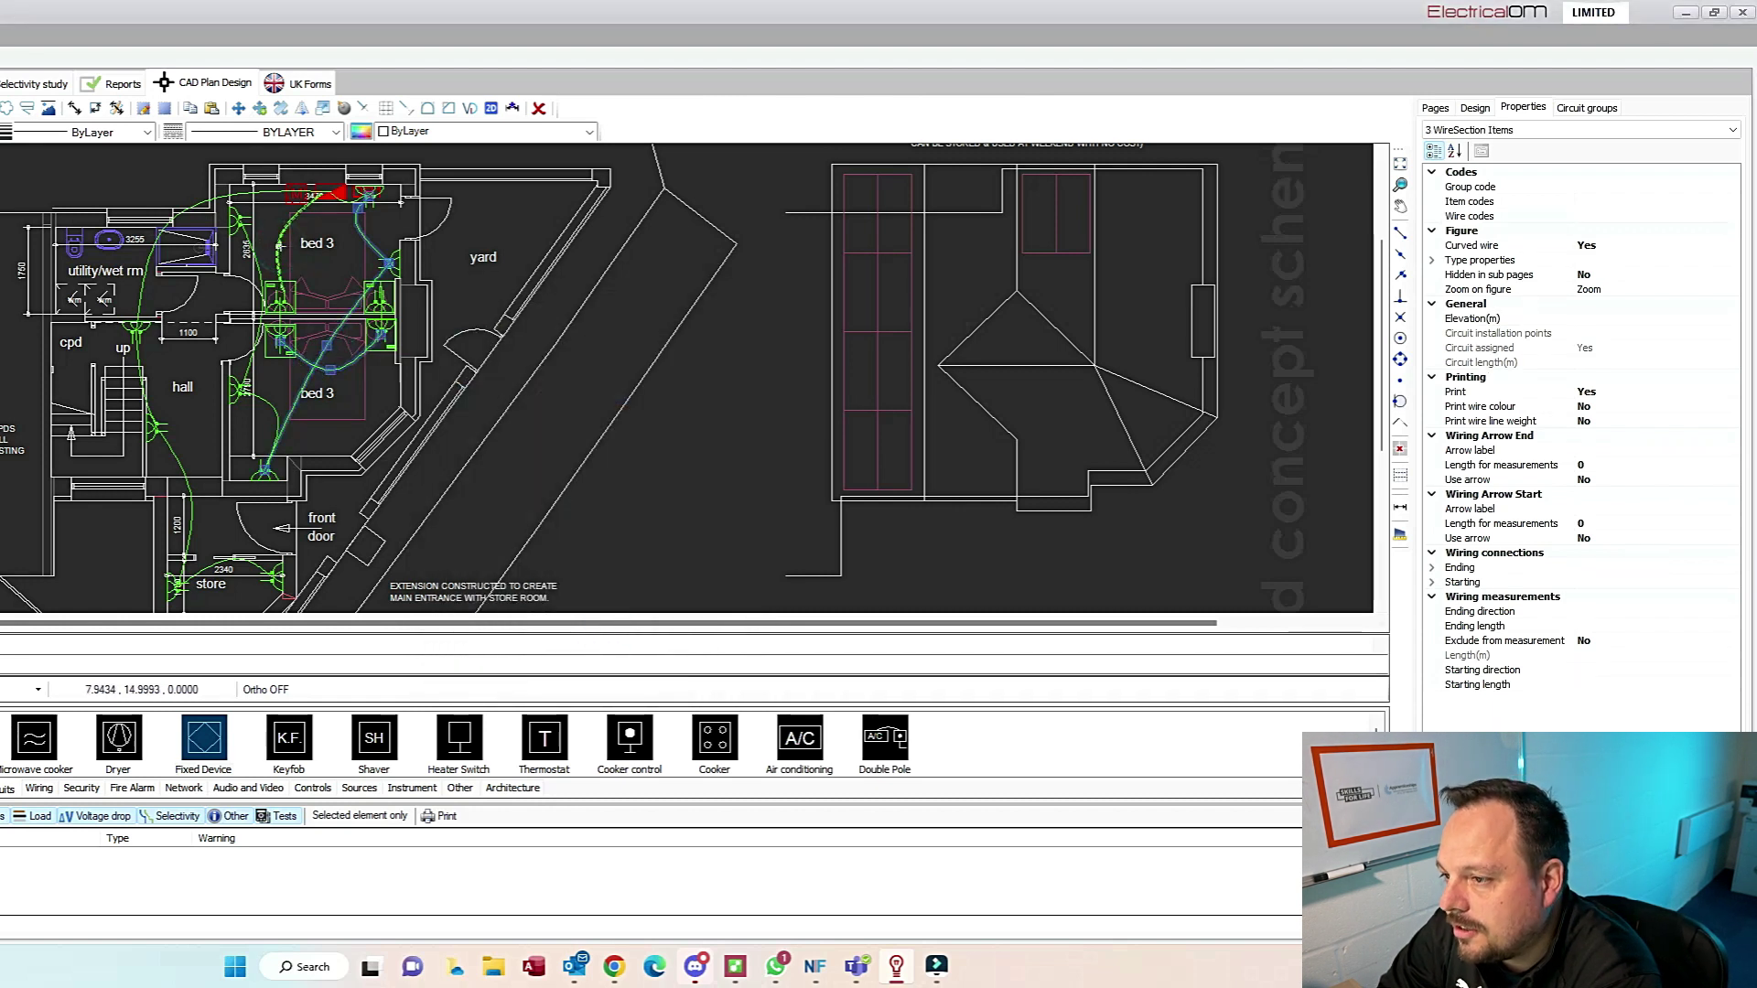
{"action": "left_click", "coordinate": [346, 198]}
{"action": "left_click", "coordinate": [258, 193]}
{"action": "left_click", "coordinate": [144, 394]}
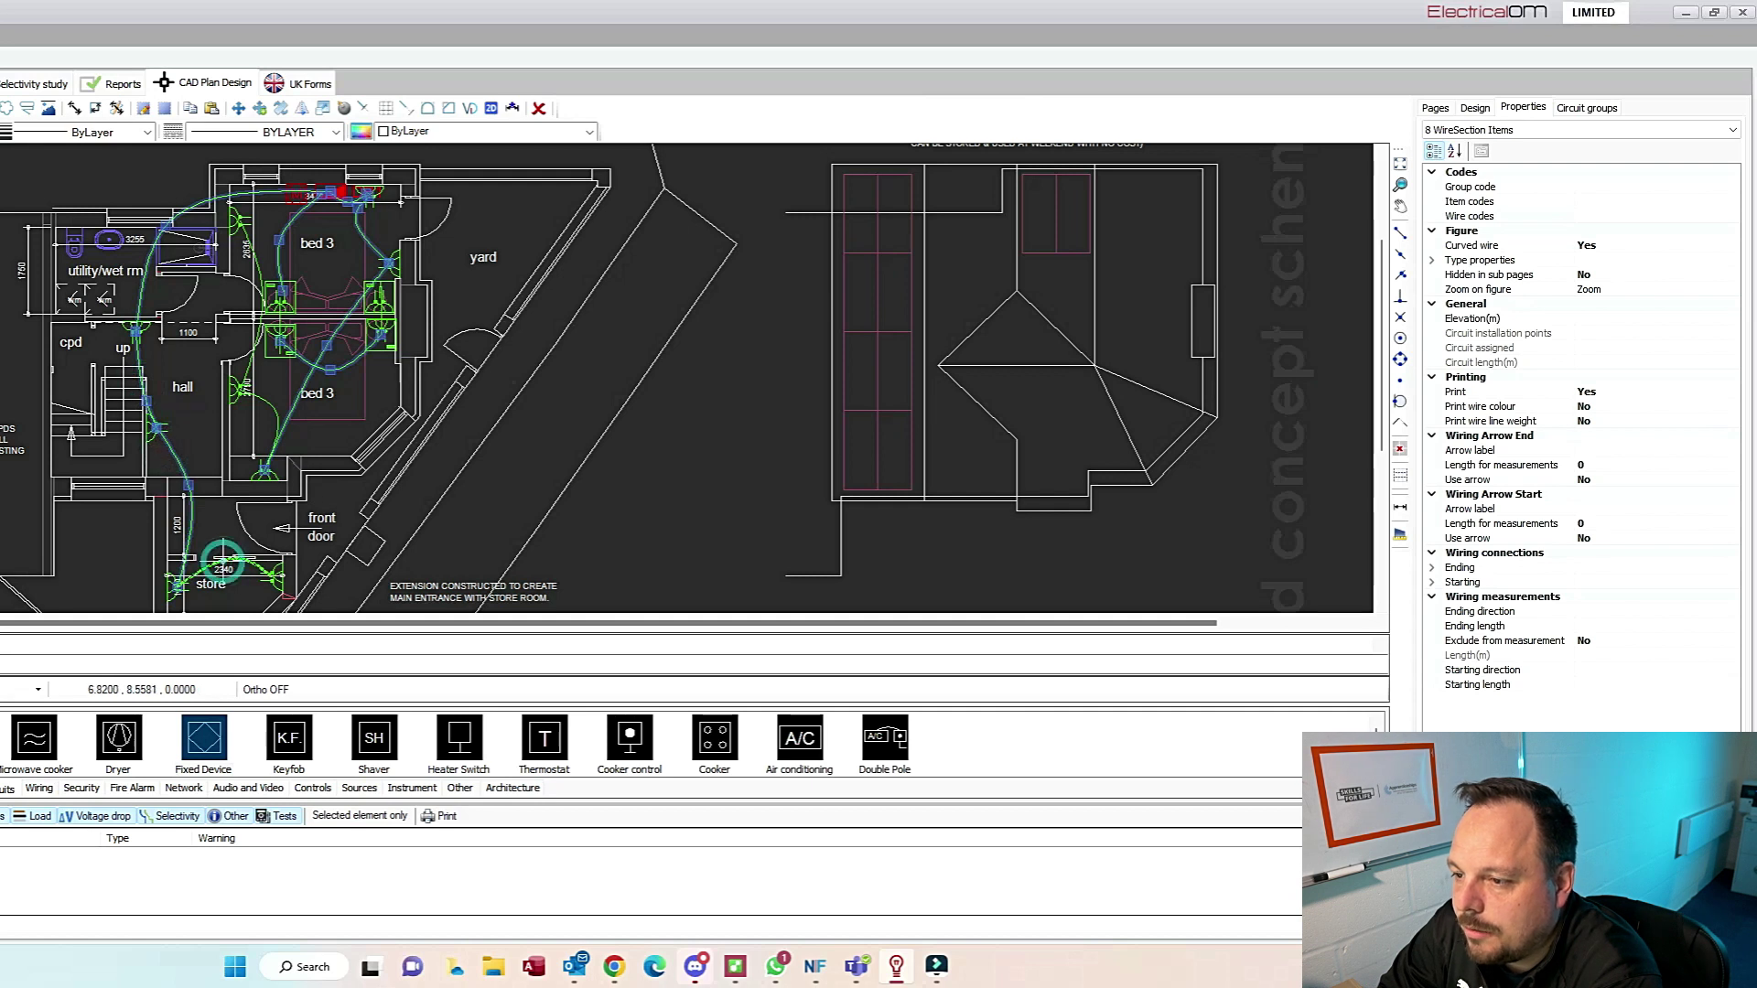
{"action": "left_click", "coordinate": [240, 393]}
{"action": "left_click", "coordinate": [247, 357]}
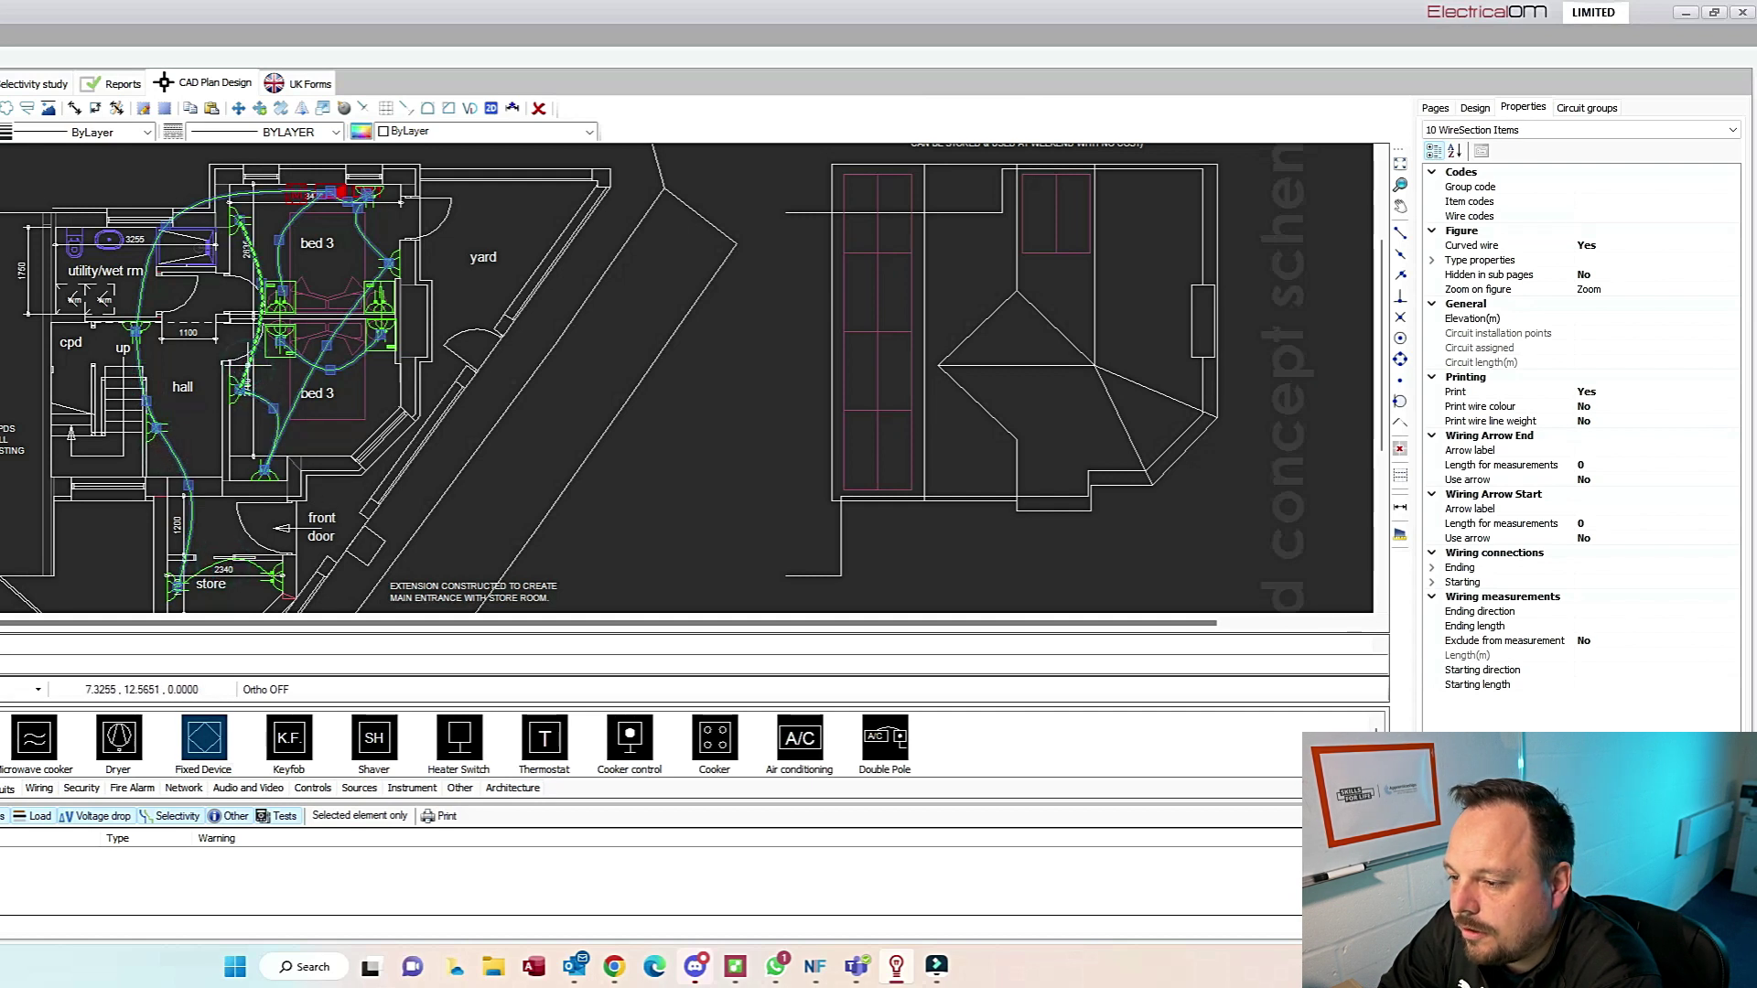
{"action": "left_click", "coordinate": [1720, 217]}
{"action": "left_click", "coordinate": [1727, 217]}
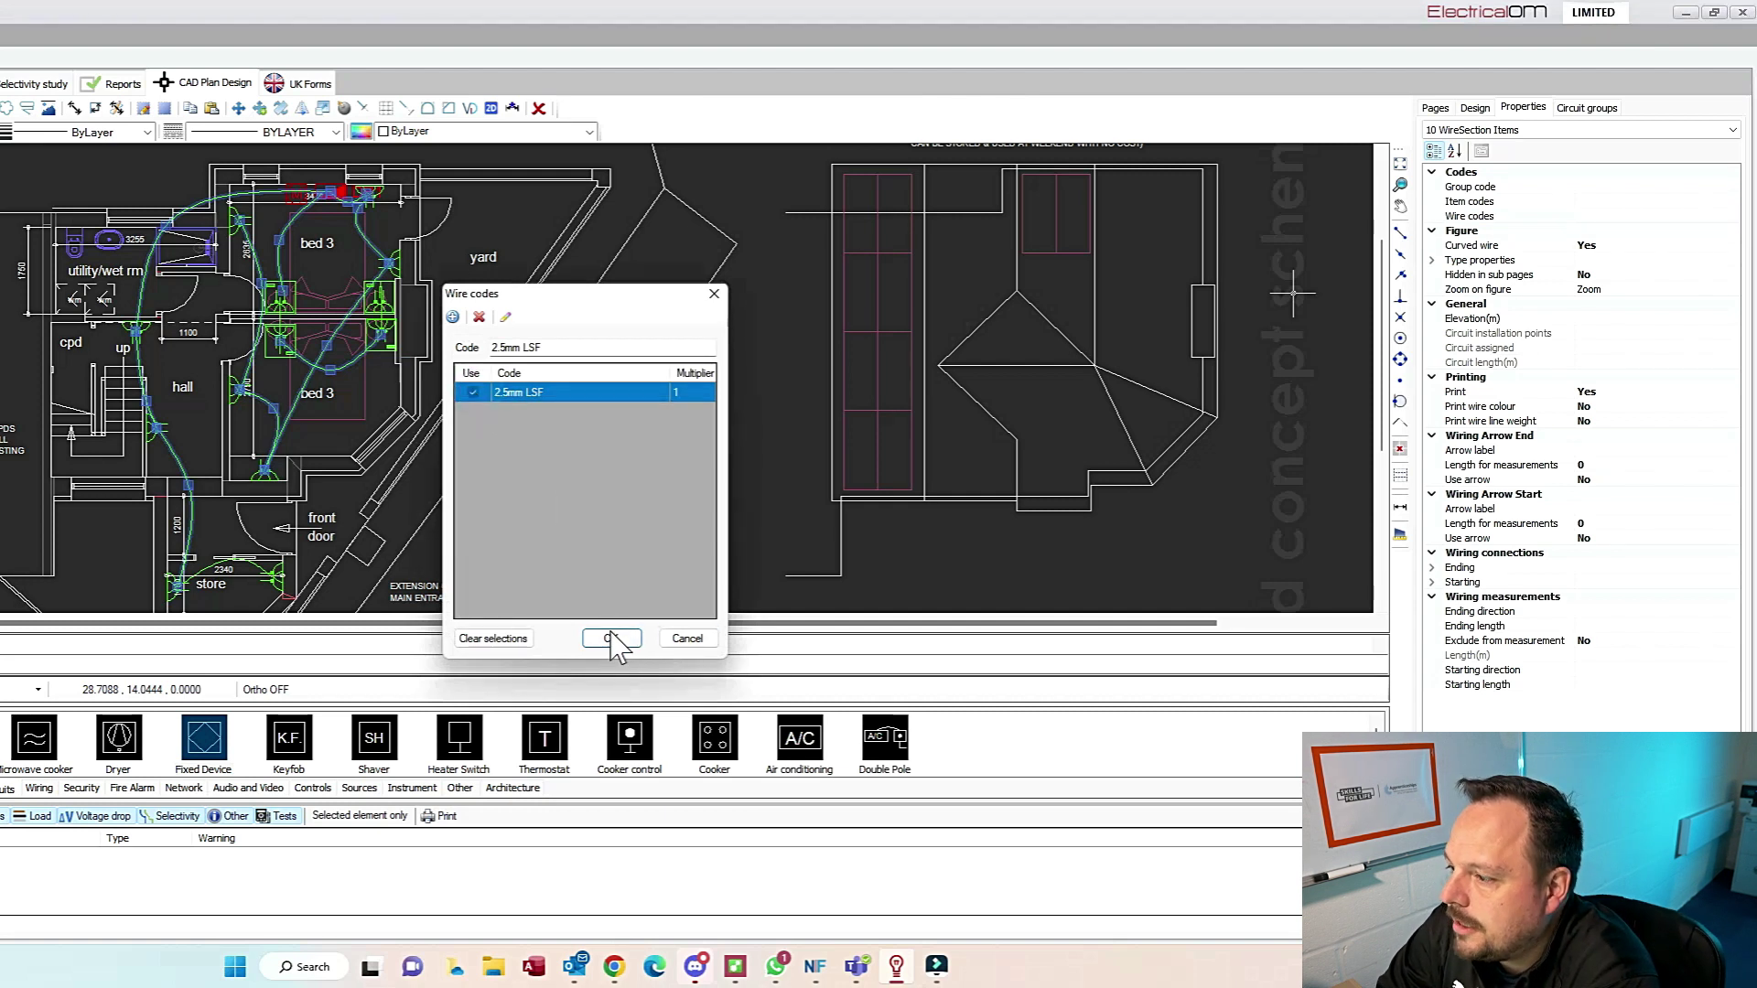
{"action": "left_click", "coordinate": [609, 639]}
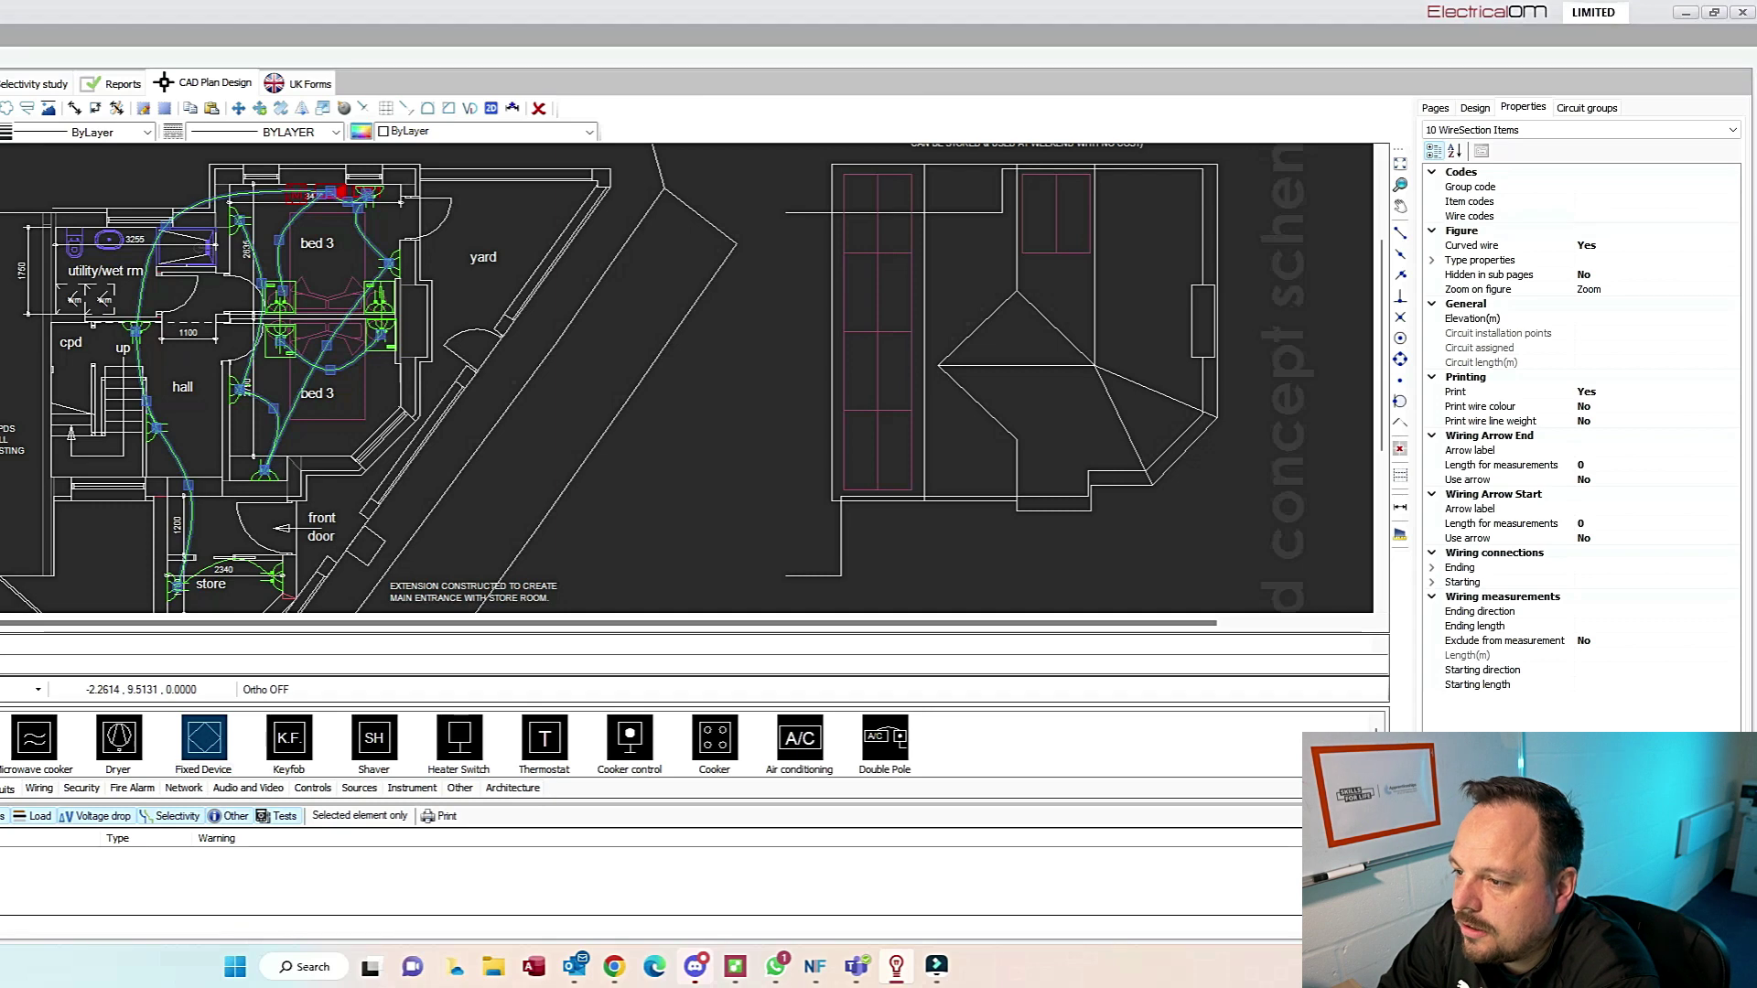
{"action": "key", "text": "Escape"}
Step: Create the item code Whote Plastic Double Socket and assign it to the double socket on the upper bed 3's yard-side wall
{"action": "left_click", "coordinate": [393, 261]}
{"action": "left_click", "coordinate": [1521, 108]}
{"action": "left_click", "coordinate": [1647, 203]}
{"action": "left_click", "coordinate": [1732, 201]}
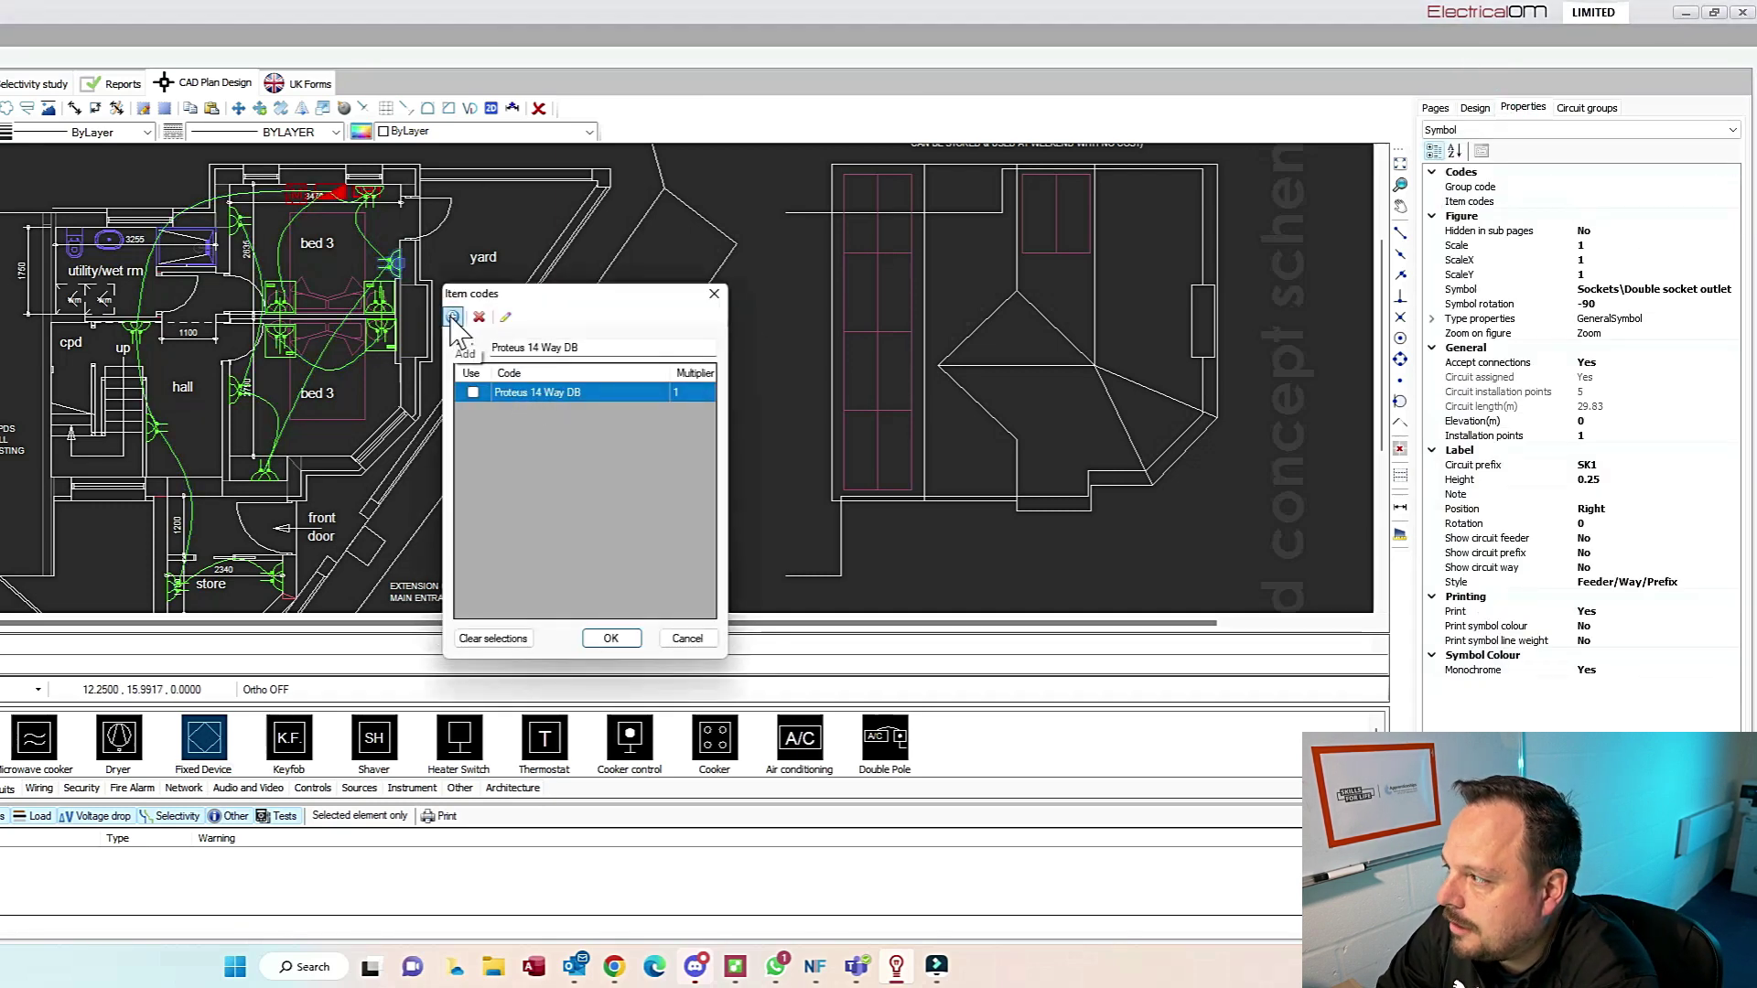
{"action": "left_click_drag", "start_coordinate": [588, 347], "coordinate": [431, 355]}
{"action": "key", "text": "BackSpace"}
{"action": "type", "text": "Whote Plastic Double Socket"}
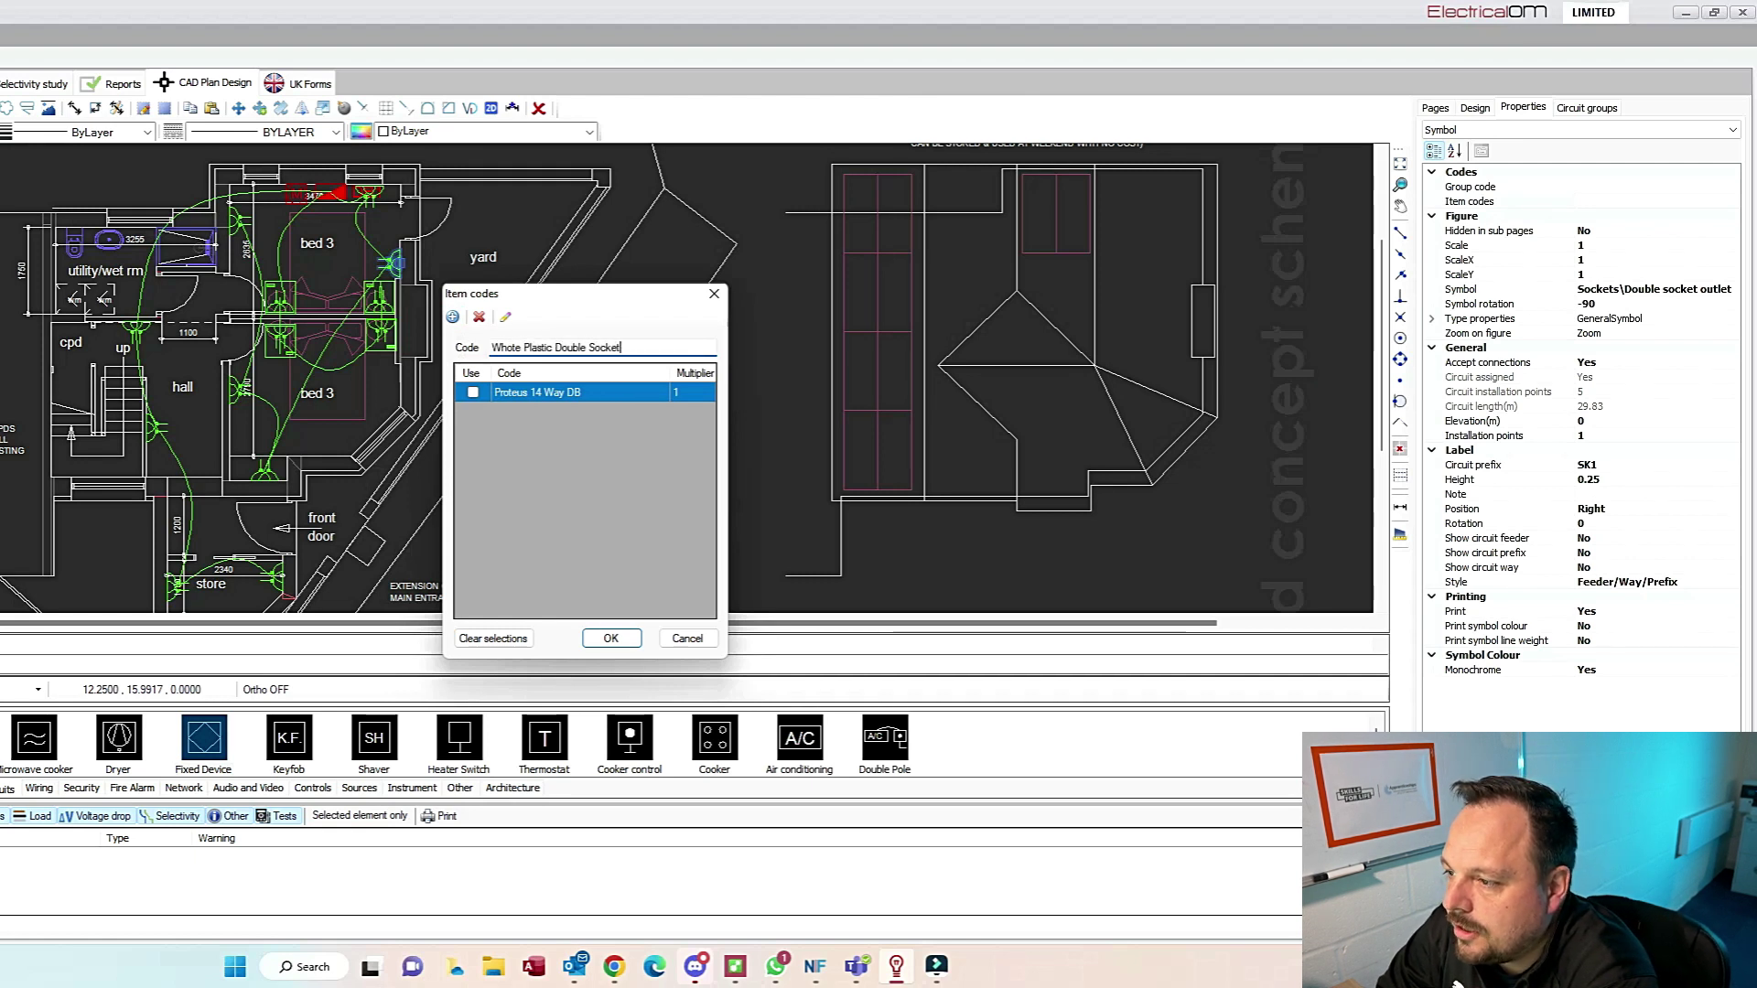
{"action": "left_click", "coordinate": [452, 316]}
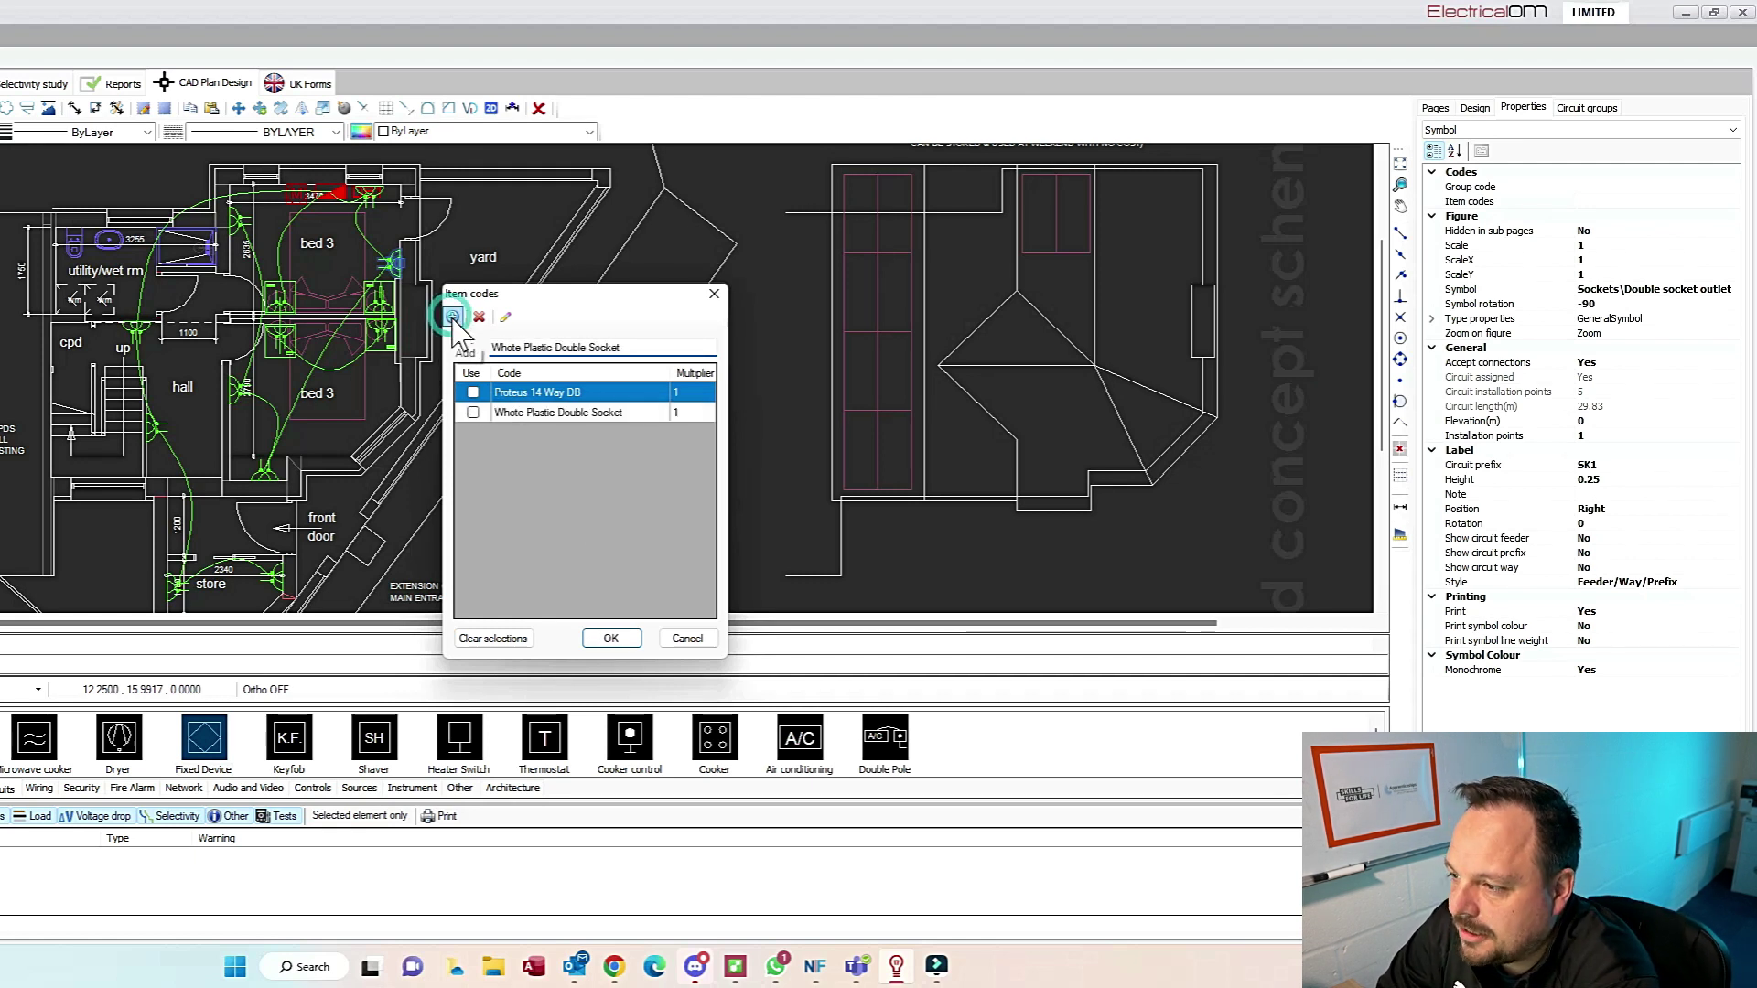
{"action": "left_click", "coordinate": [472, 413]}
{"action": "left_click", "coordinate": [610, 638]}
{"action": "right_click", "coordinate": [396, 268]}
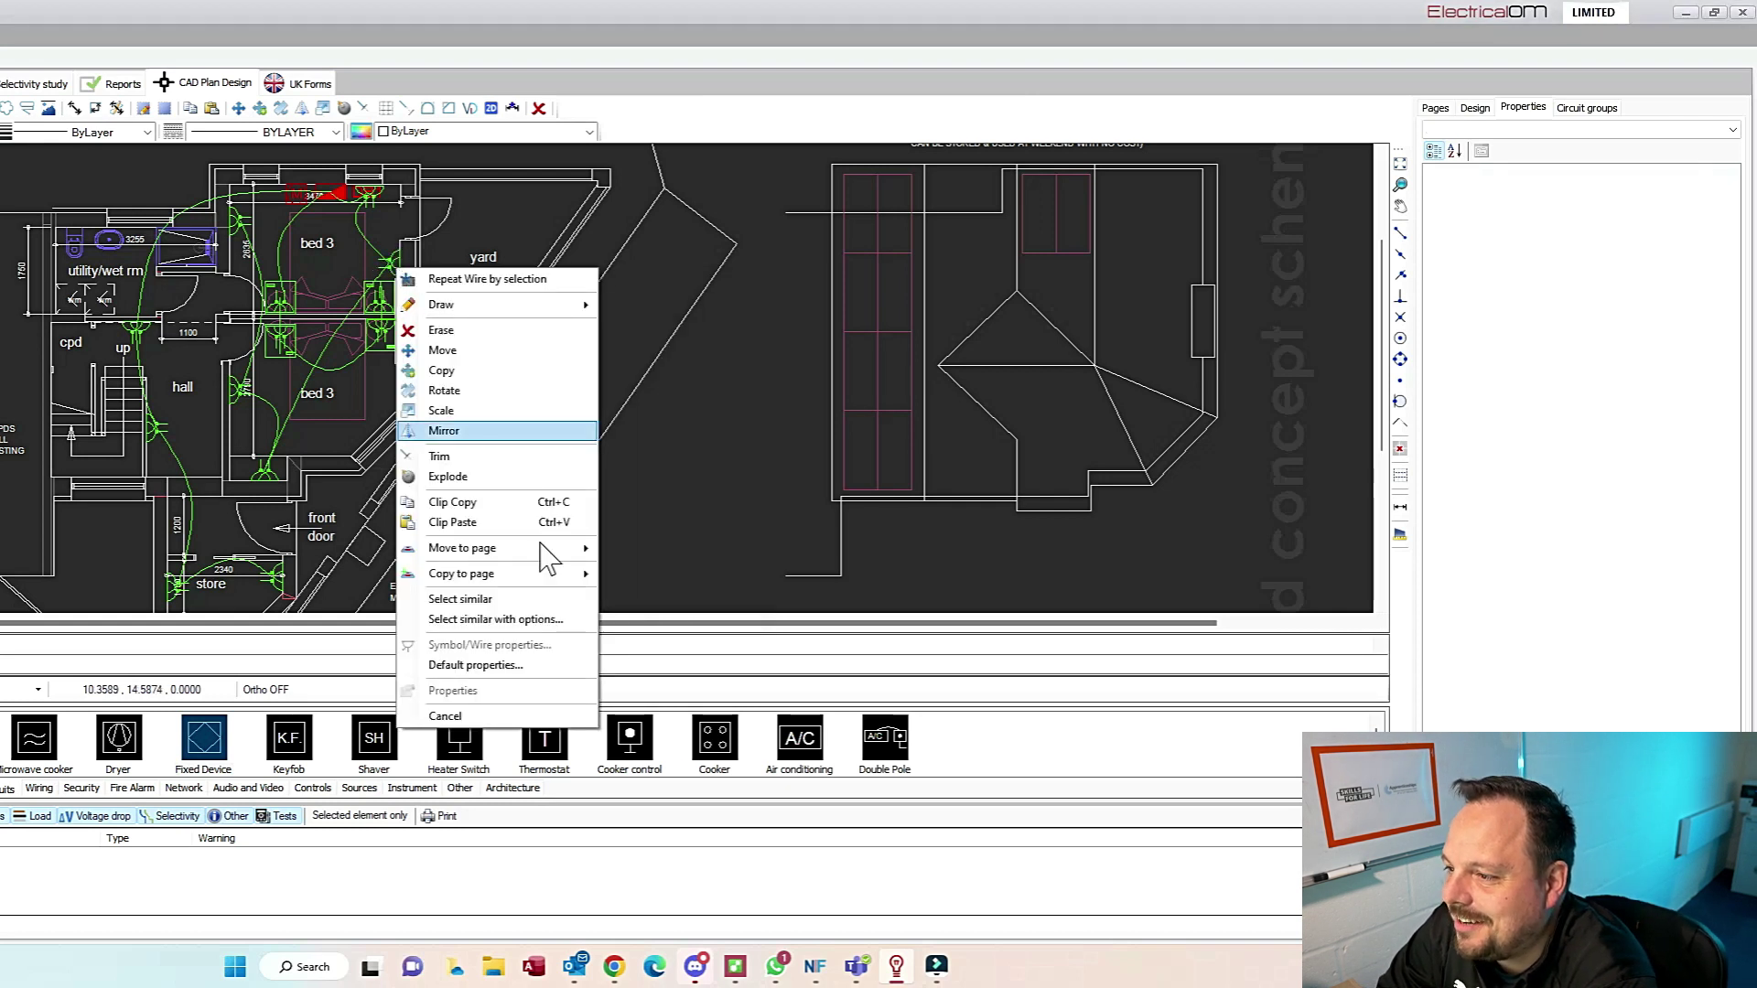
{"action": "left_click", "coordinate": [527, 600]}
{"action": "left_click", "coordinate": [668, 544]}
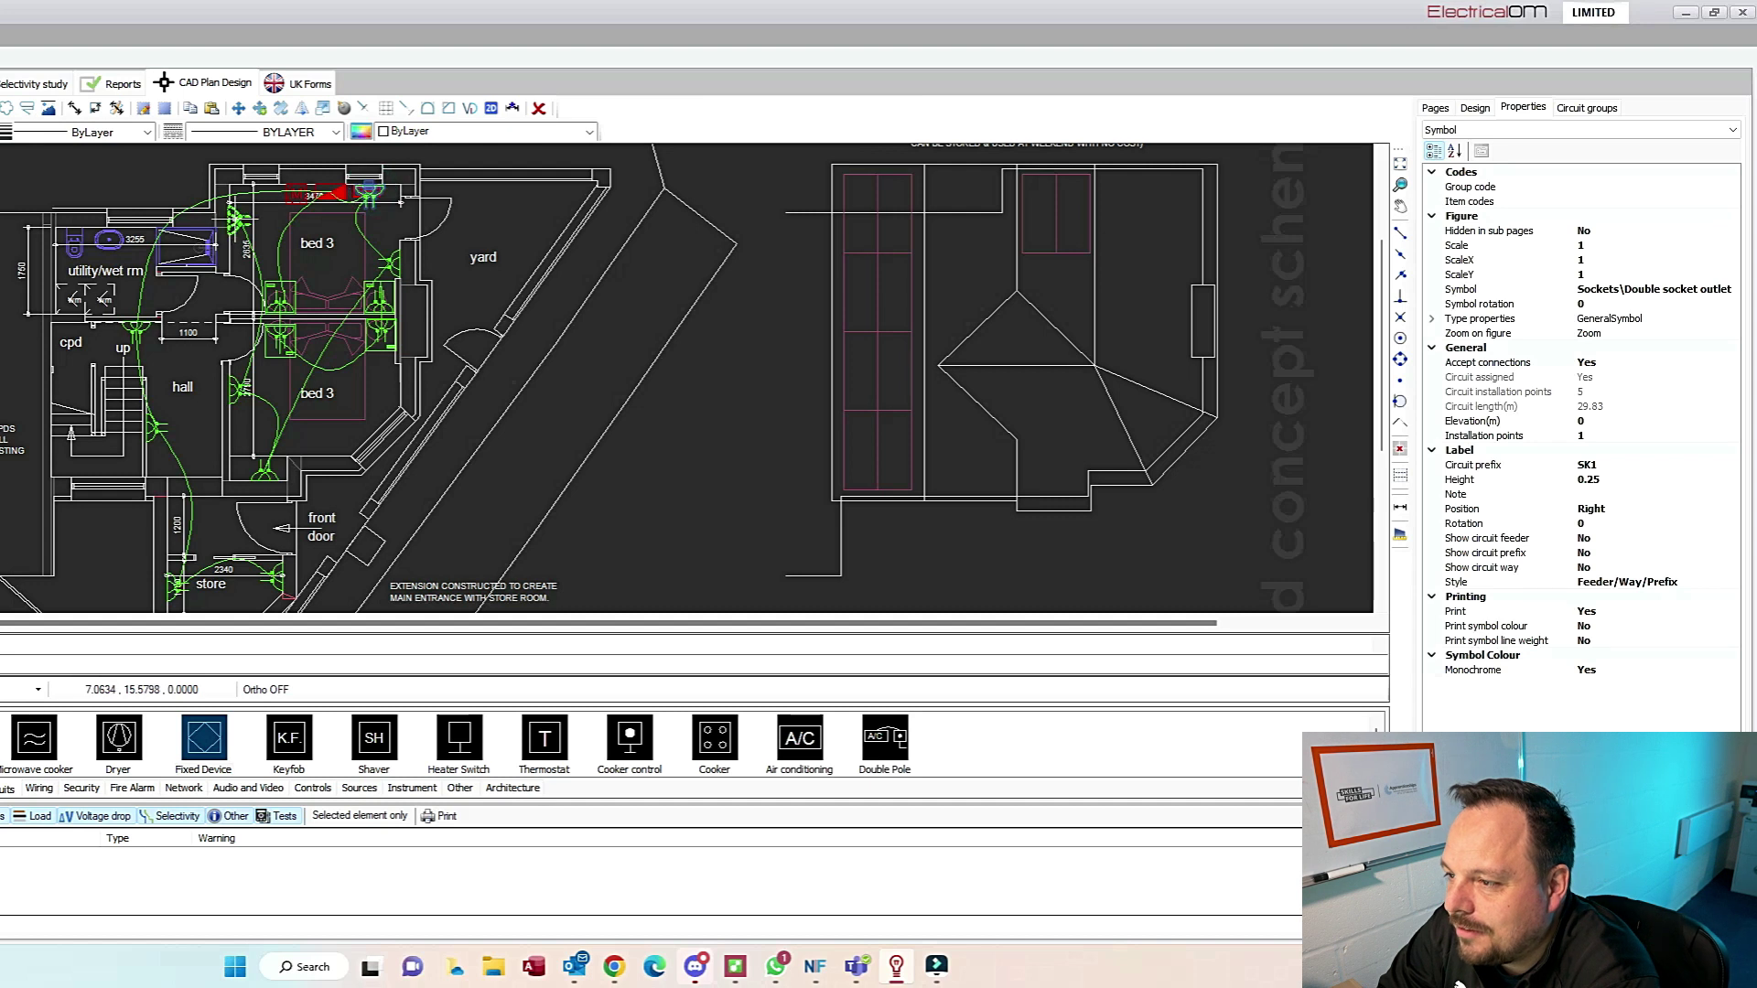
Step: Assign the item code Whote Plastic Double Socket to the nine standard double sockets across the bedrooms, hall and store
{"action": "left_click", "coordinate": [158, 427]}
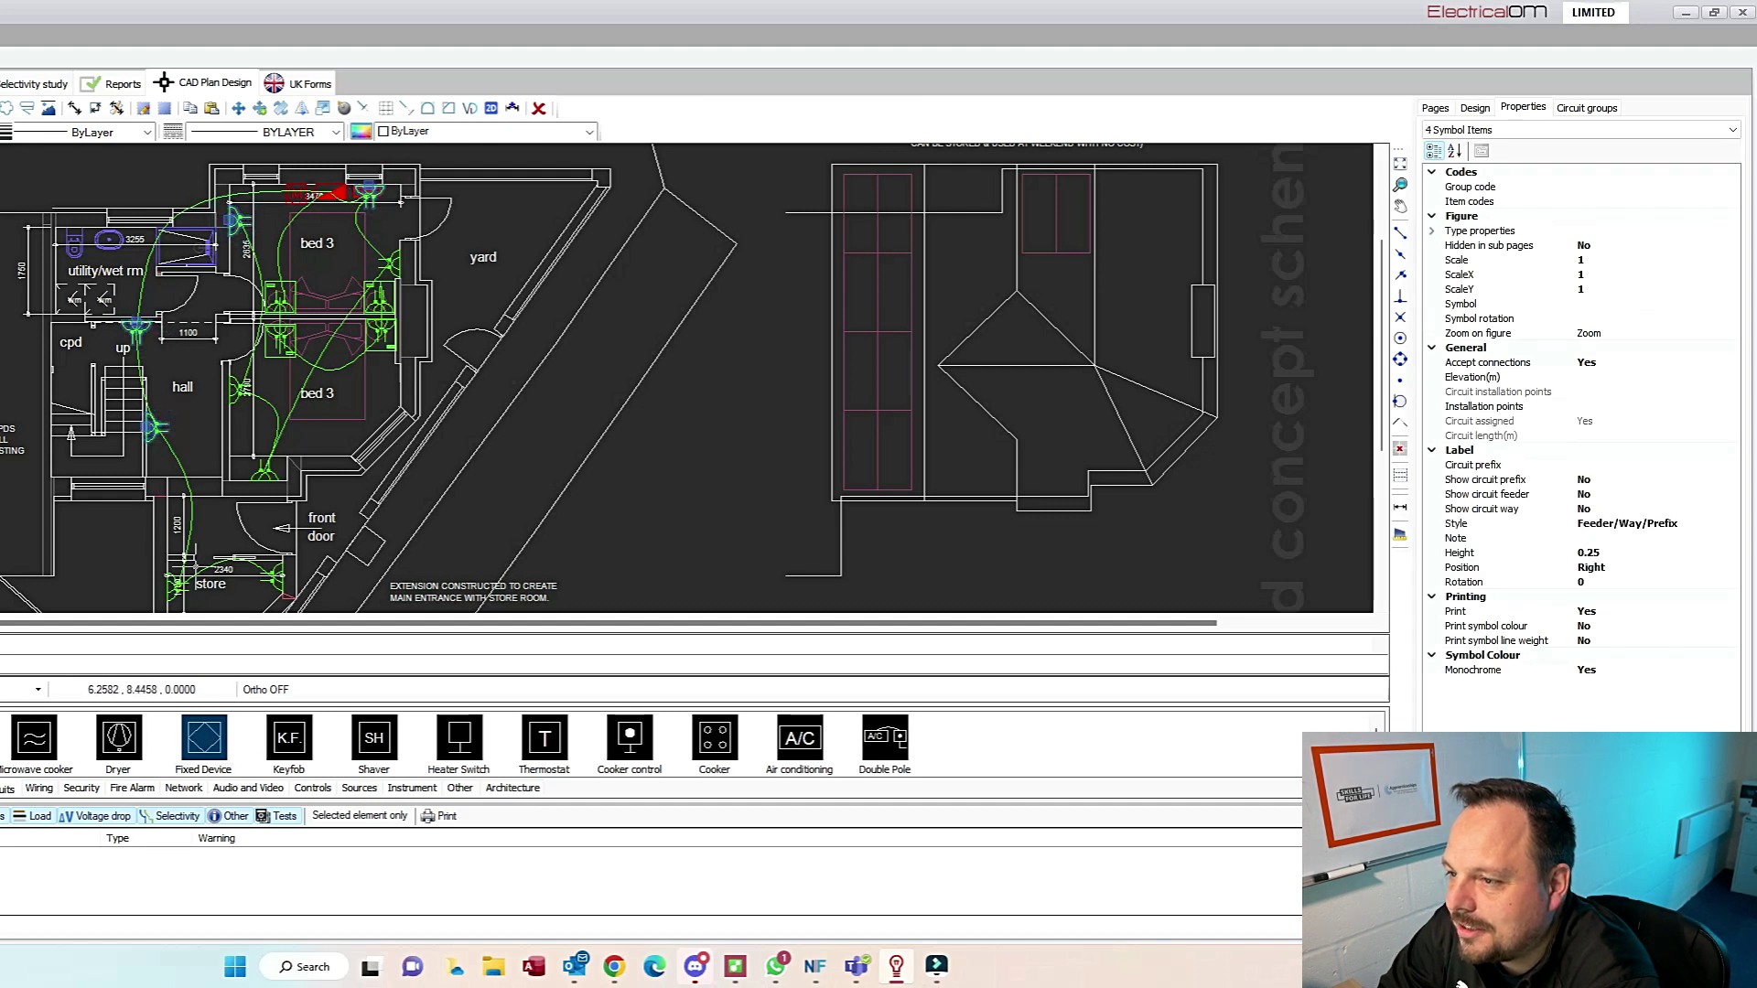
{"action": "left_click", "coordinate": [274, 579]}
{"action": "left_click", "coordinate": [267, 477]}
{"action": "double_click", "coordinate": [267, 477]}
{"action": "left_click", "coordinate": [695, 659]}
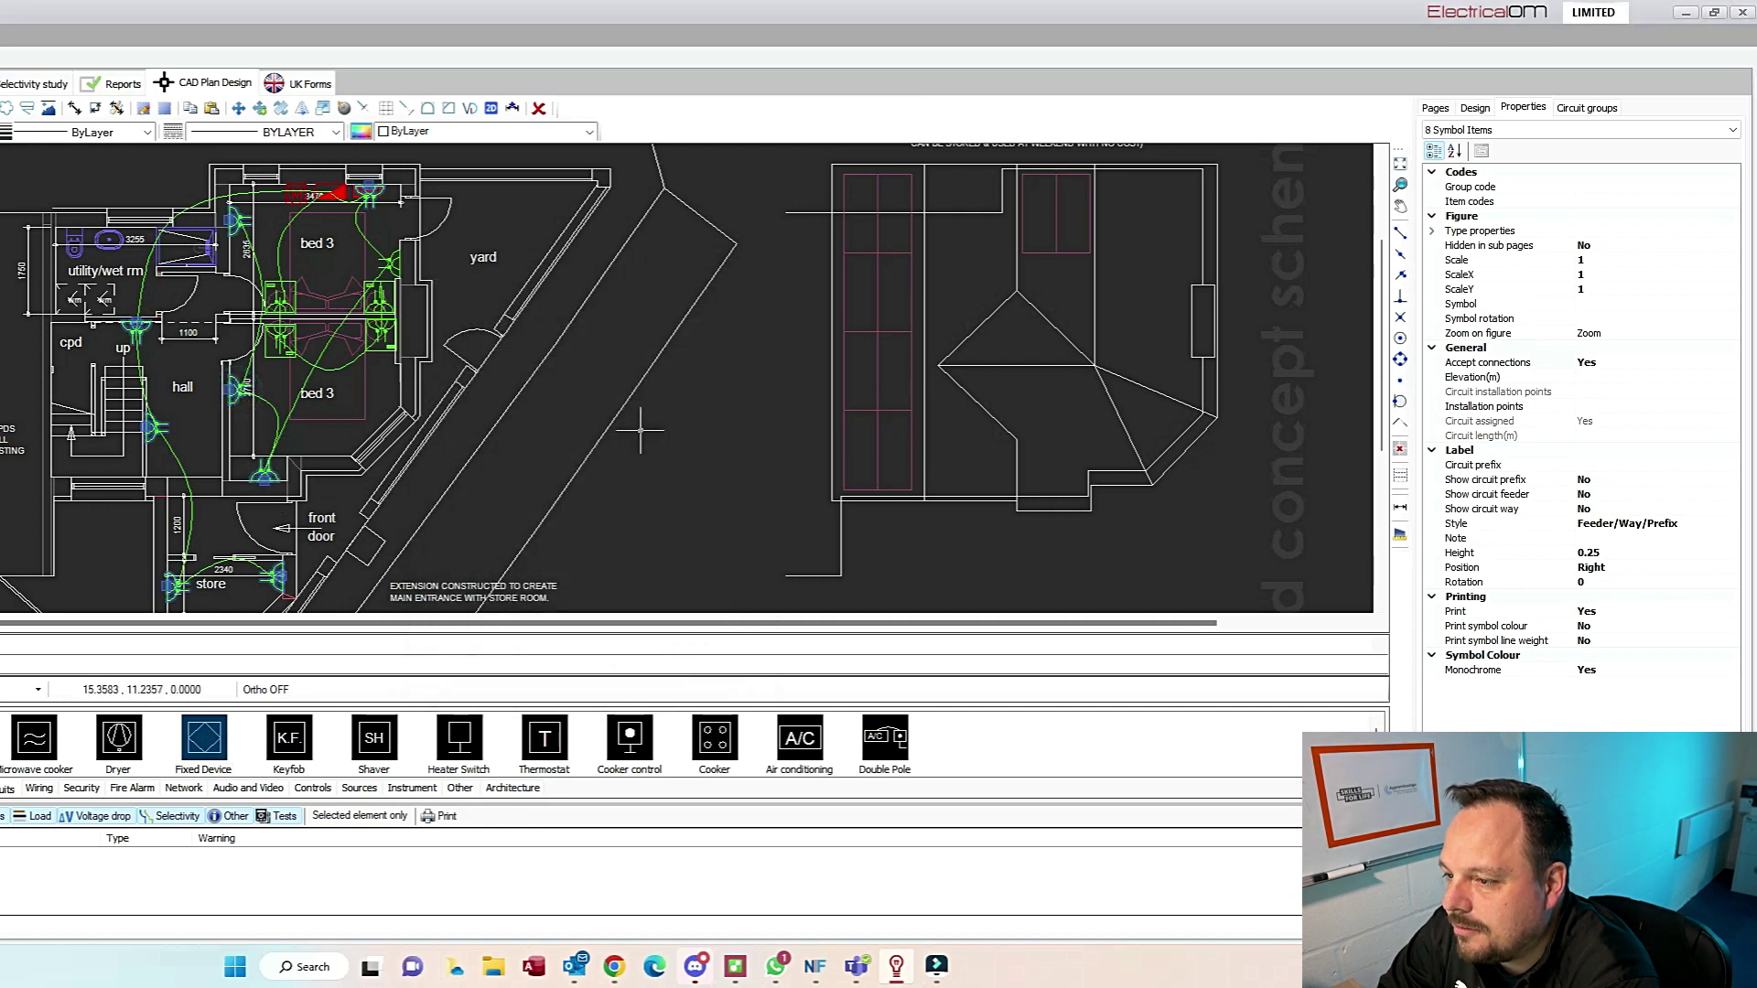
{"action": "left_click", "coordinate": [394, 260]}
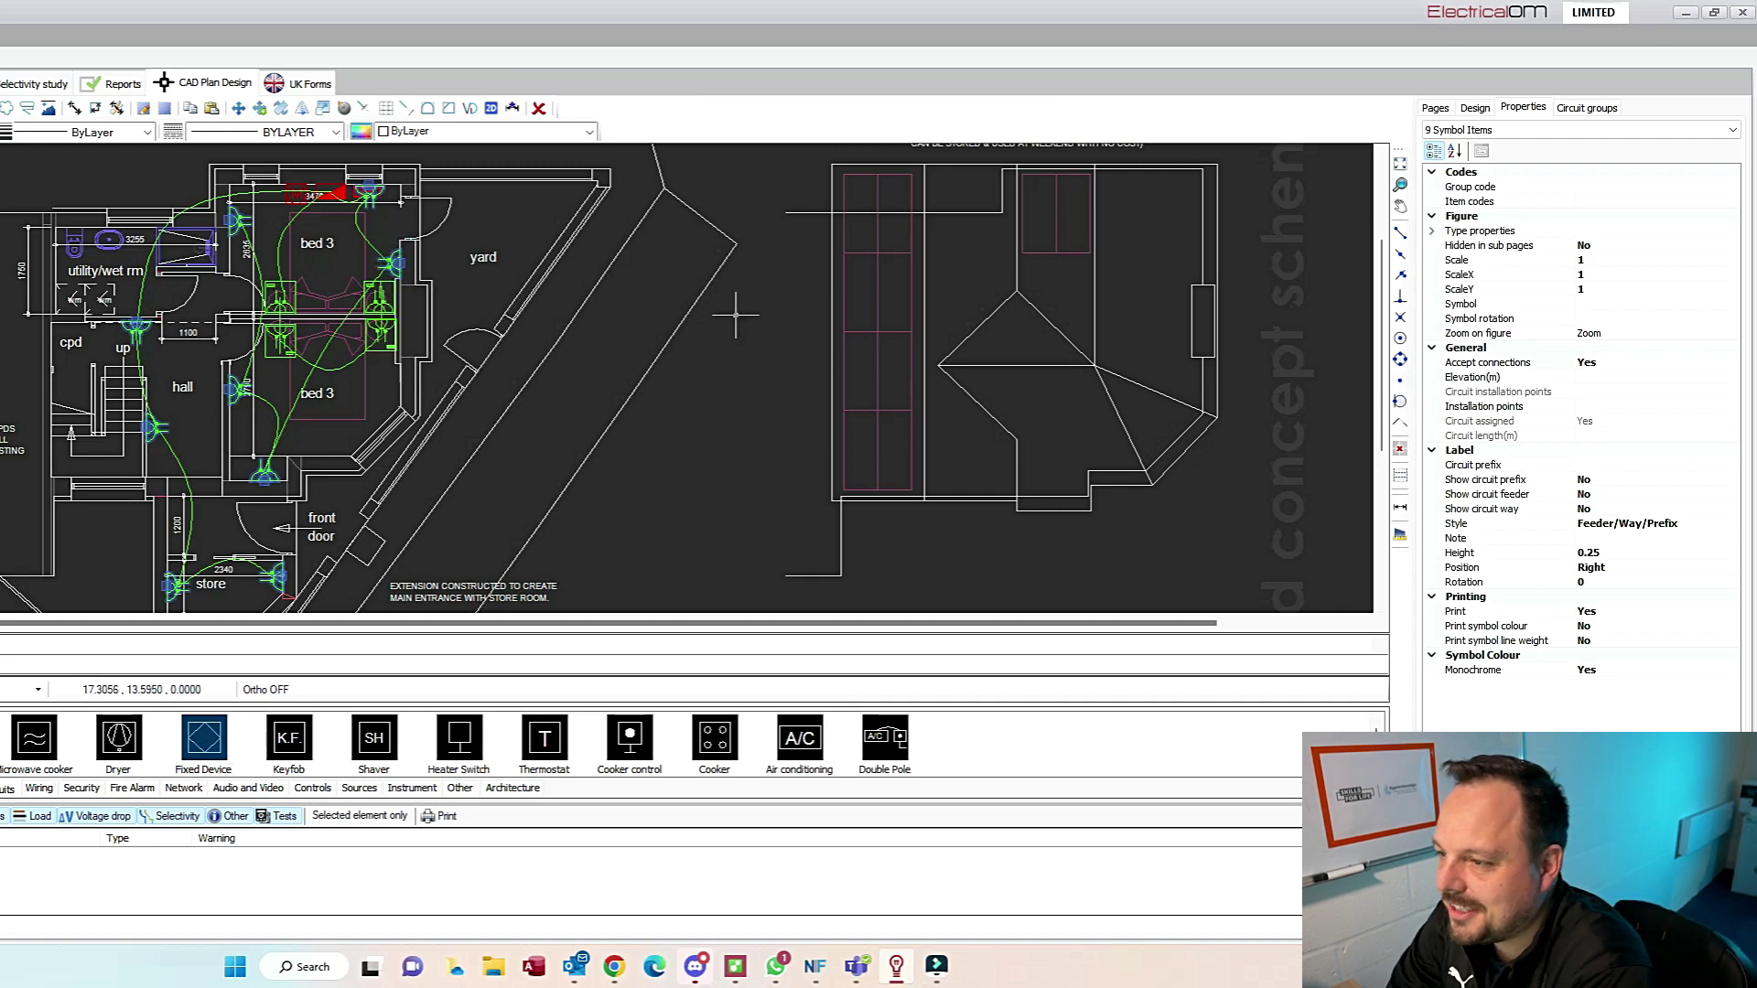
{"action": "left_click", "coordinate": [1732, 200]}
{"action": "left_click", "coordinate": [1732, 200]}
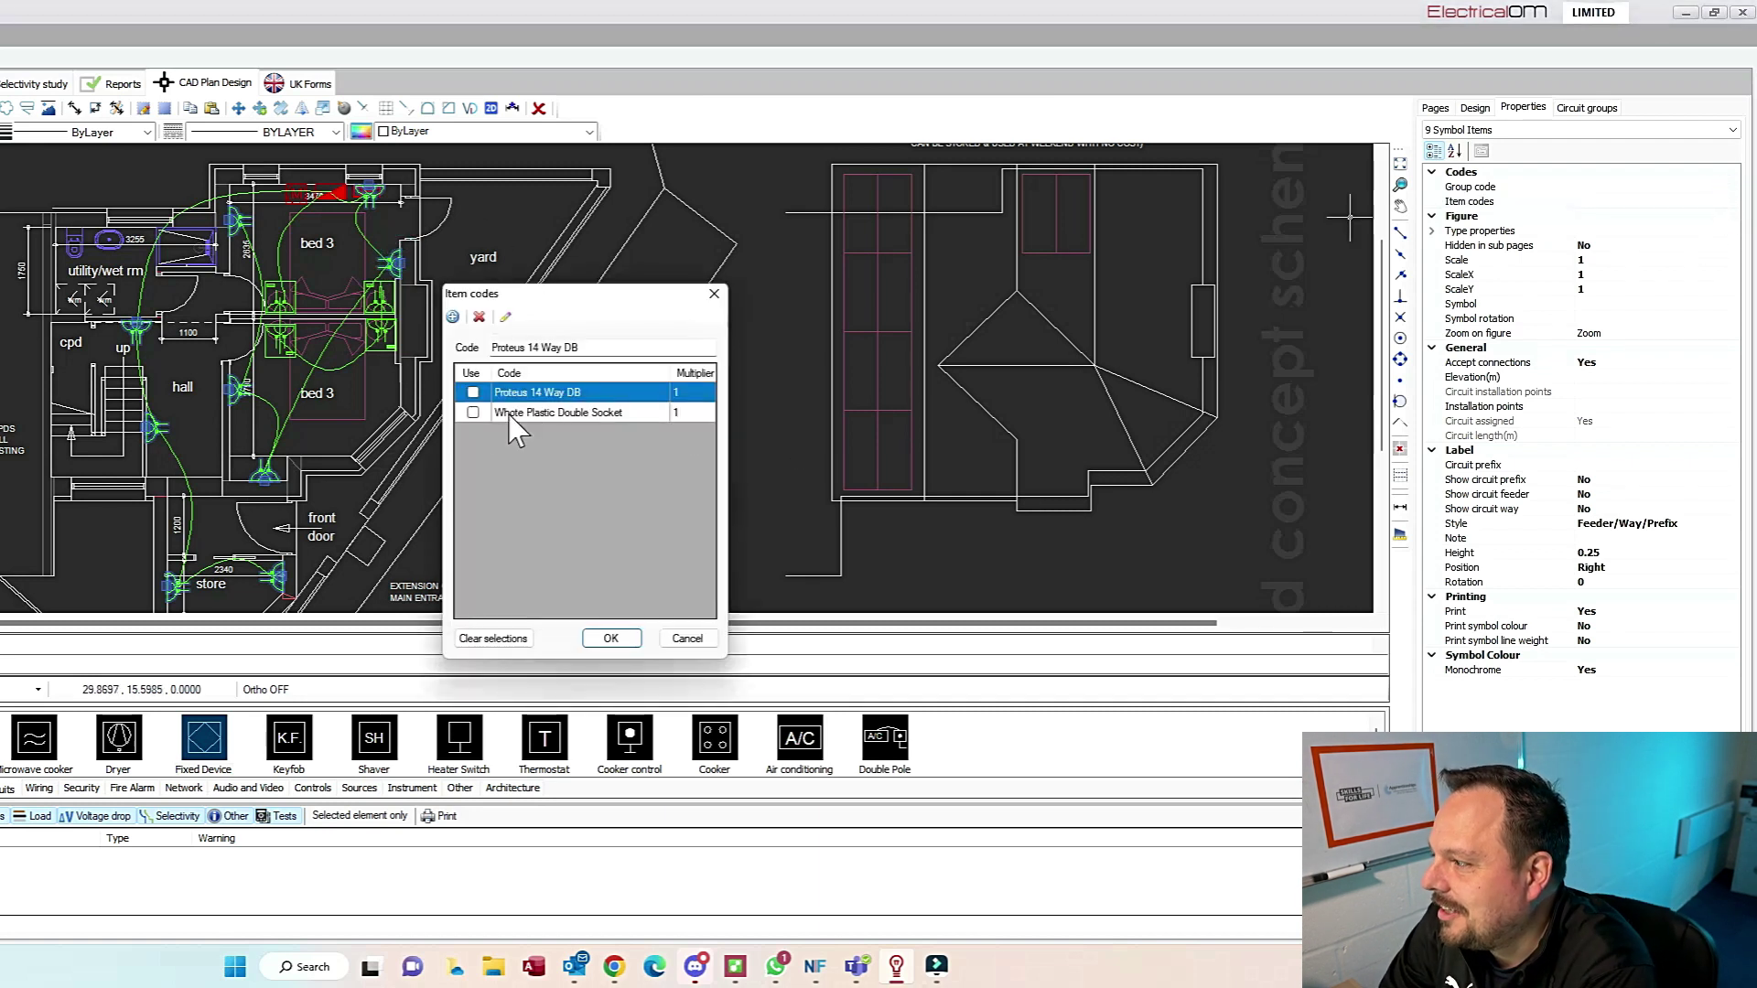
{"action": "left_click", "coordinate": [472, 413]}
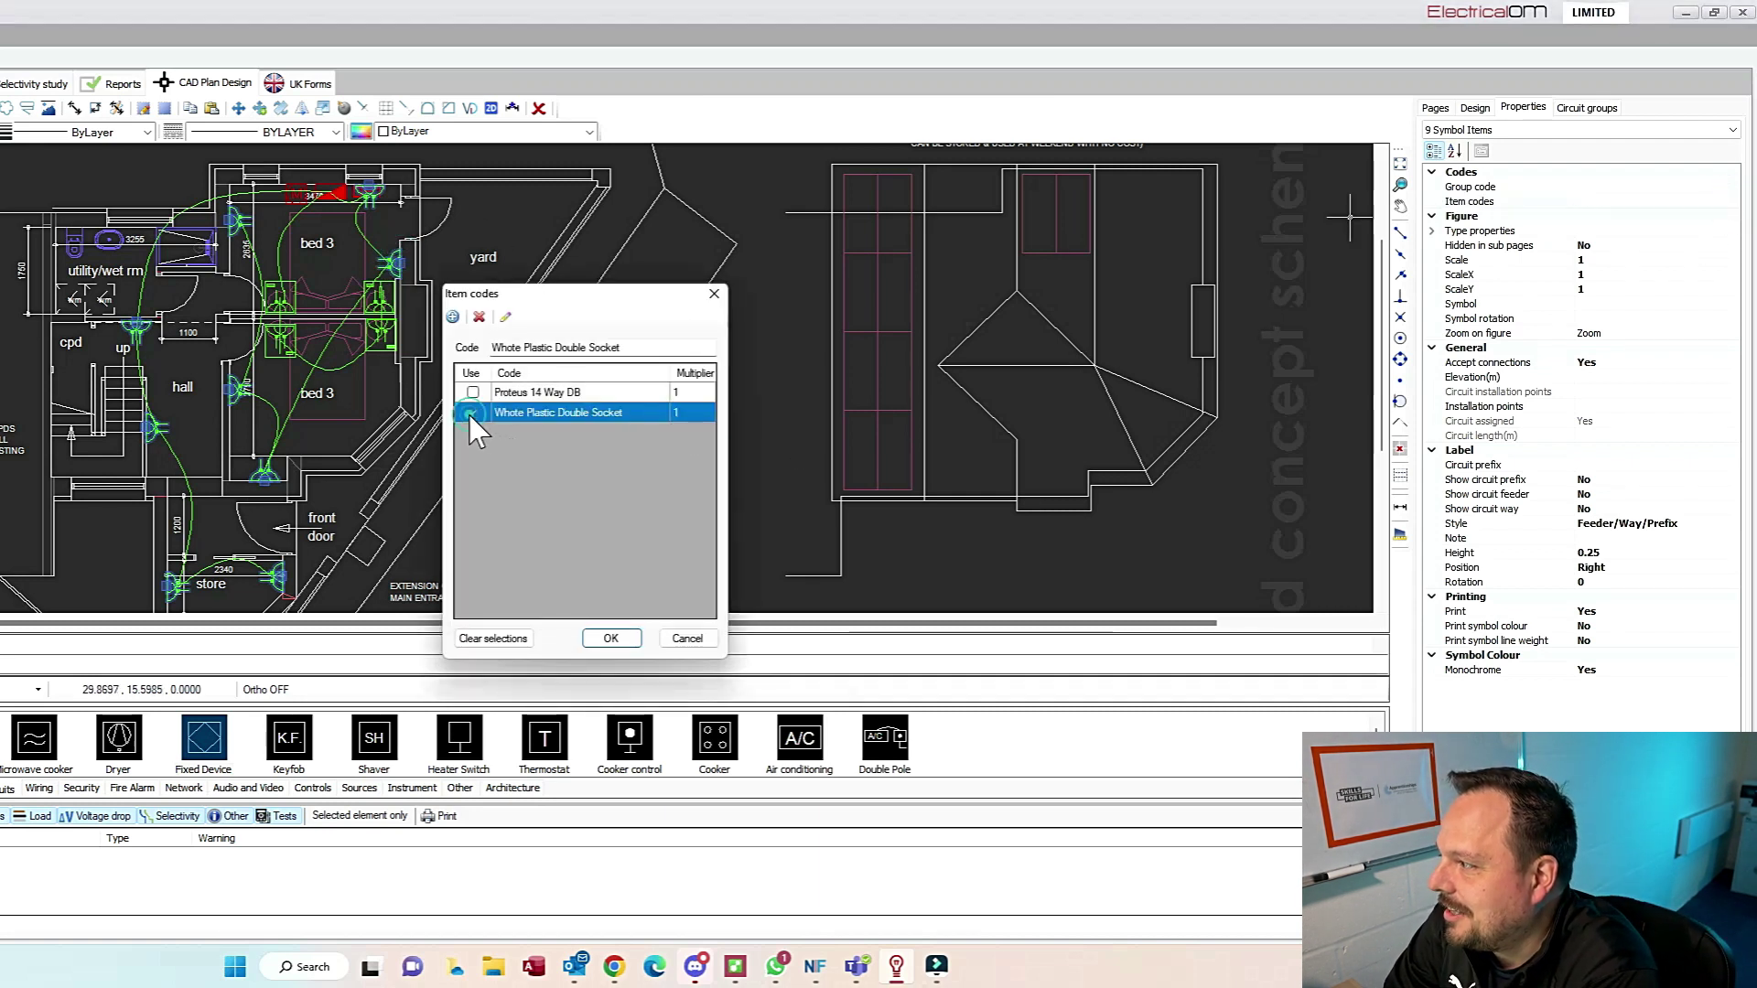
{"action": "left_click", "coordinate": [610, 639]}
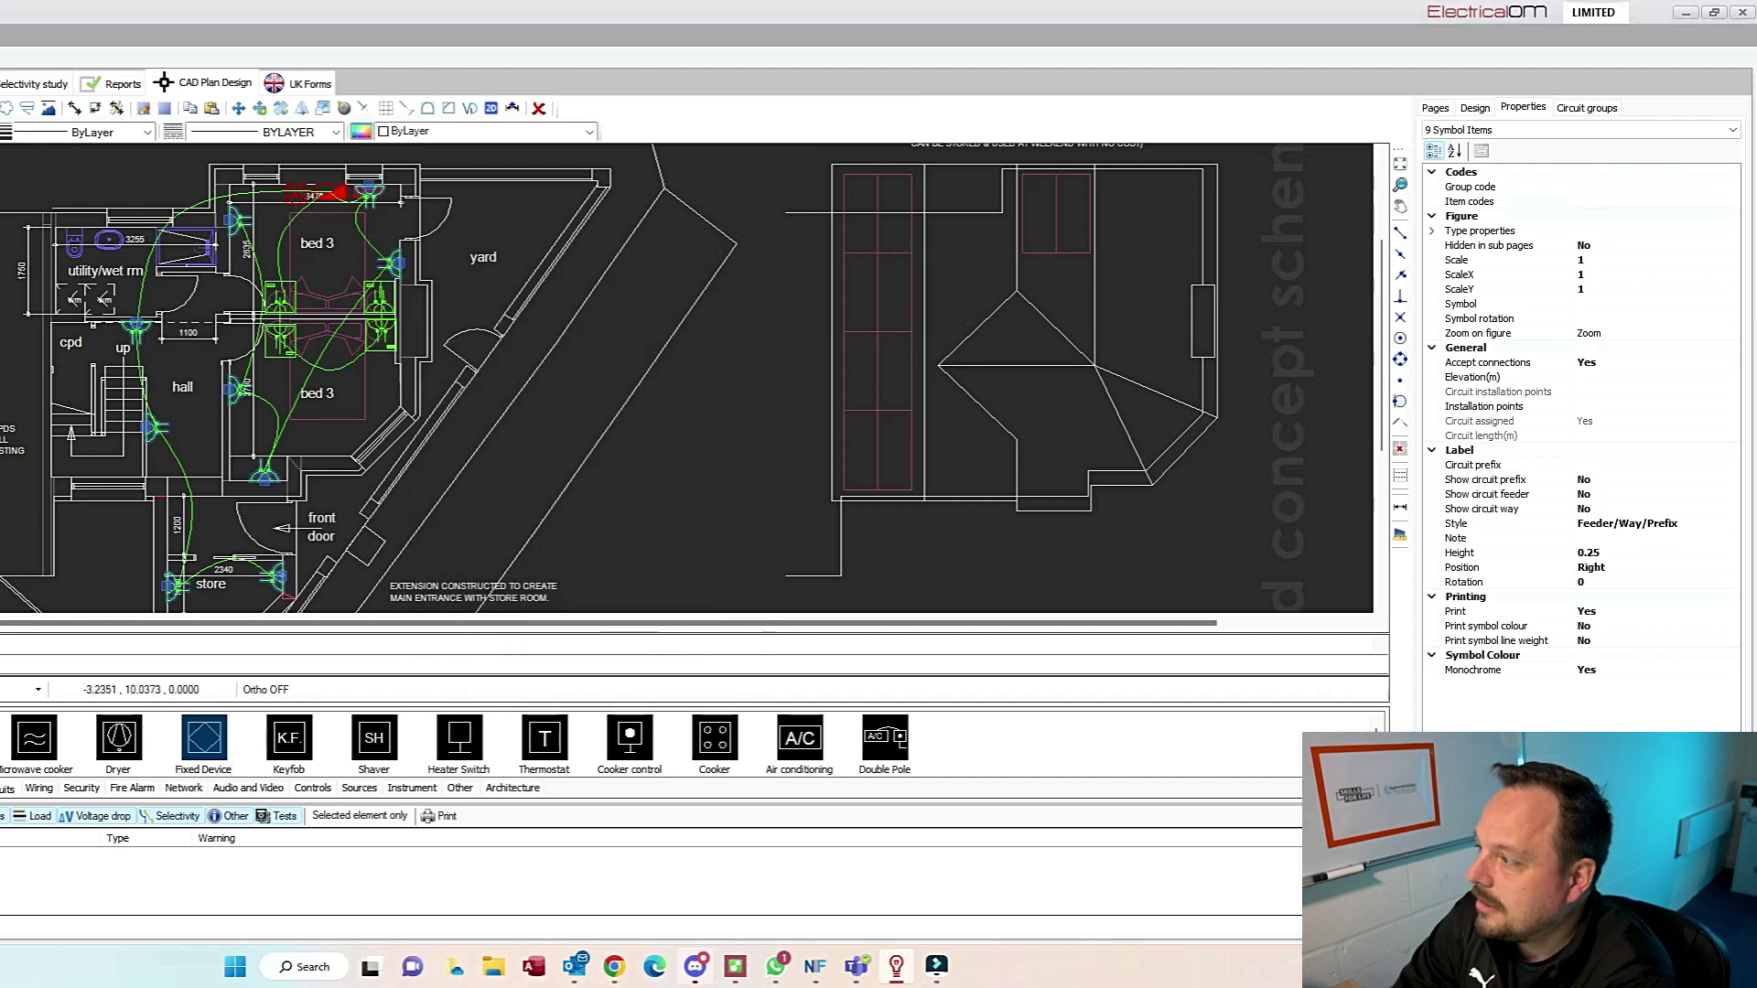
Step: Select the four USB double sockets in the bedrooms and add the item code White Plastic Double Socket to the list
{"action": "left_click", "coordinate": [1434, 108]}
{"action": "left_click", "coordinate": [1523, 107]}
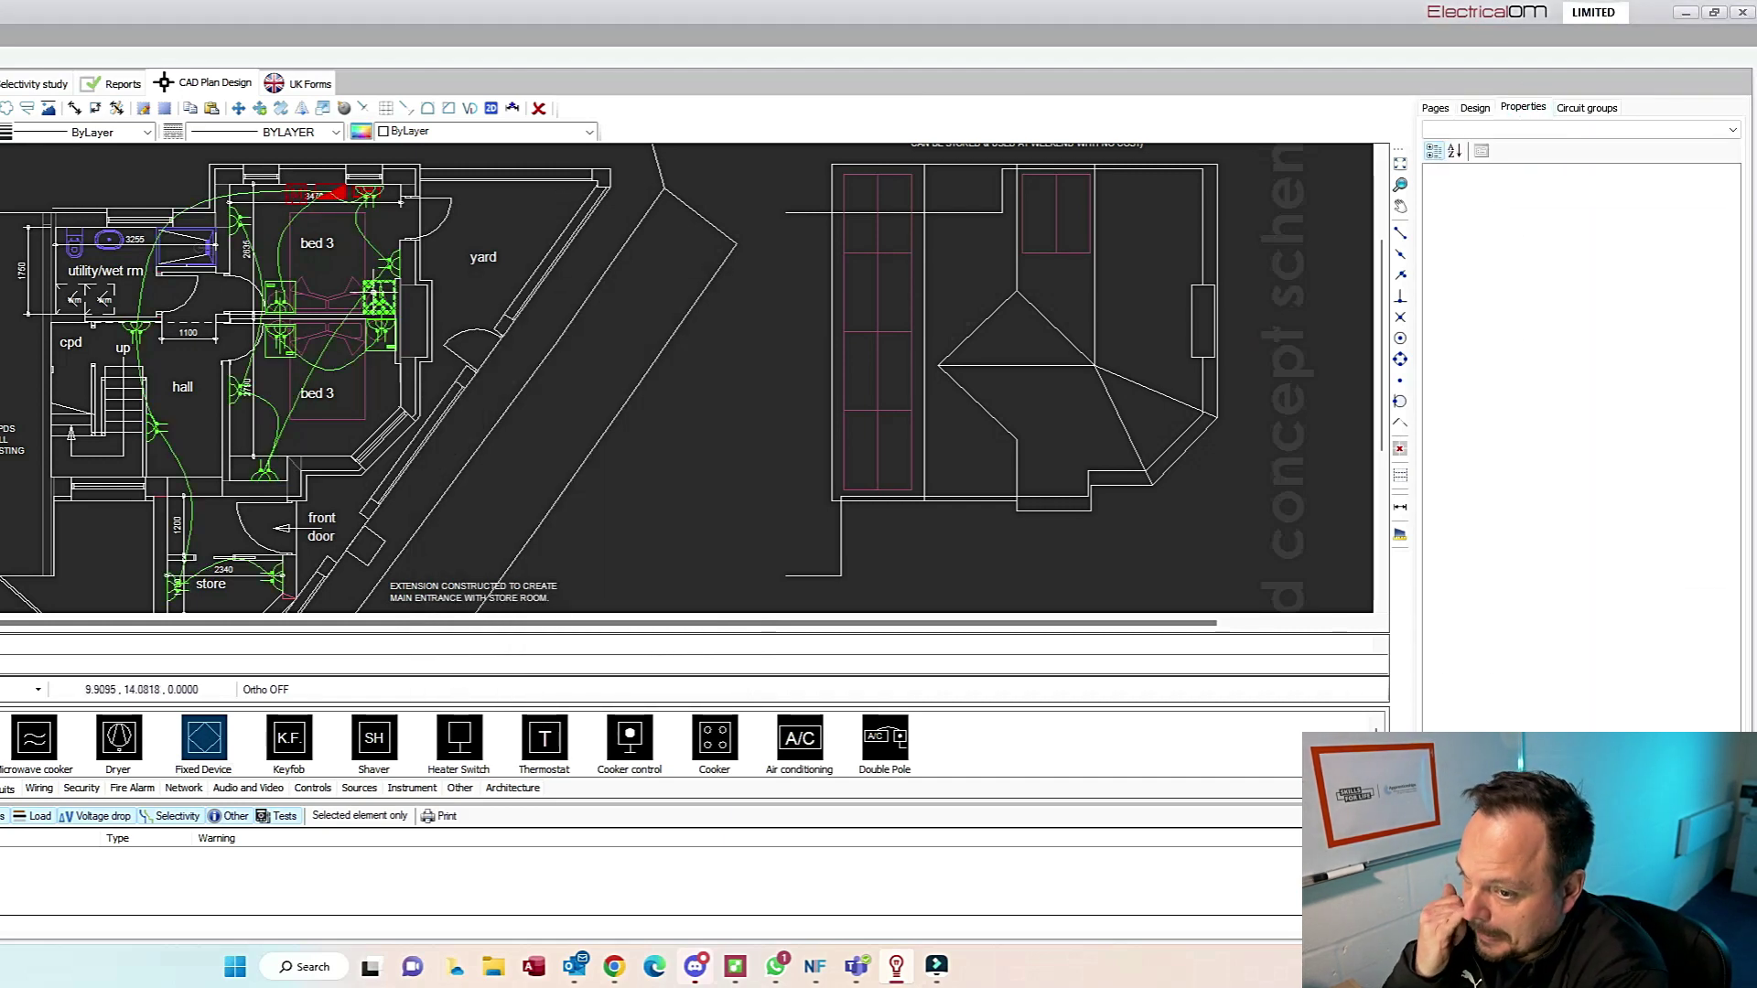
{"action": "left_click", "coordinate": [291, 338]}
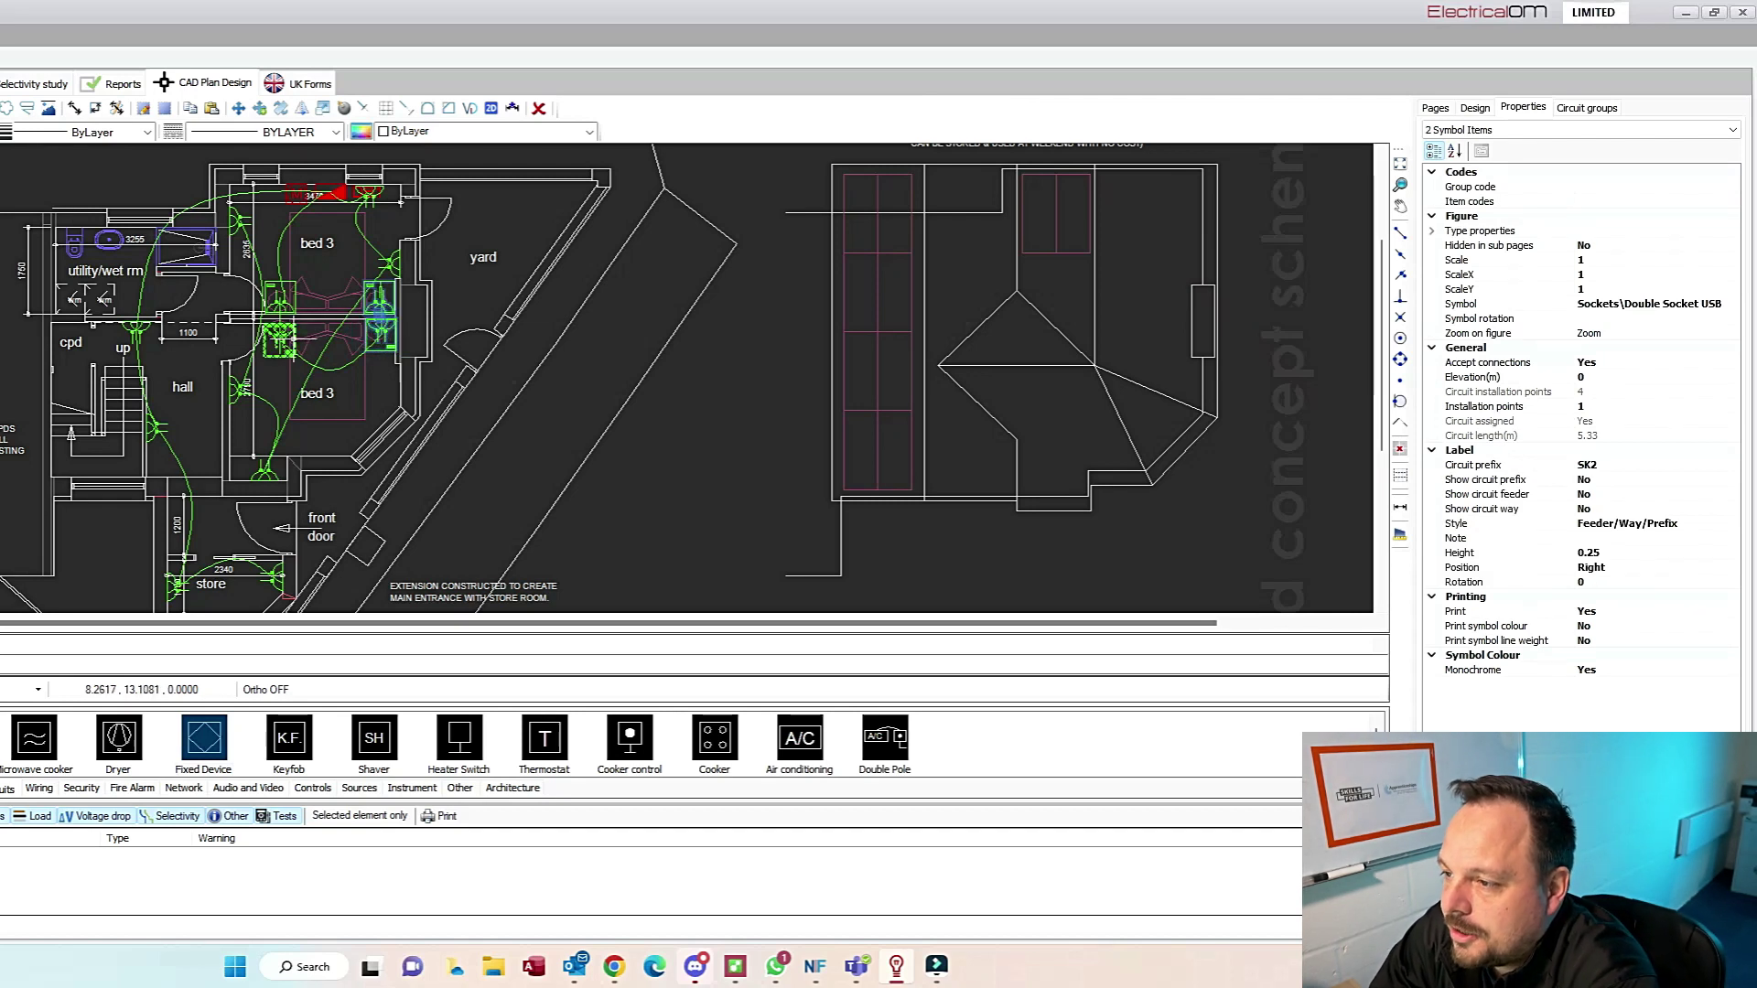
{"action": "left_click", "coordinate": [294, 292]}
{"action": "left_click", "coordinate": [1725, 201]}
{"action": "left_click", "coordinate": [1725, 202]}
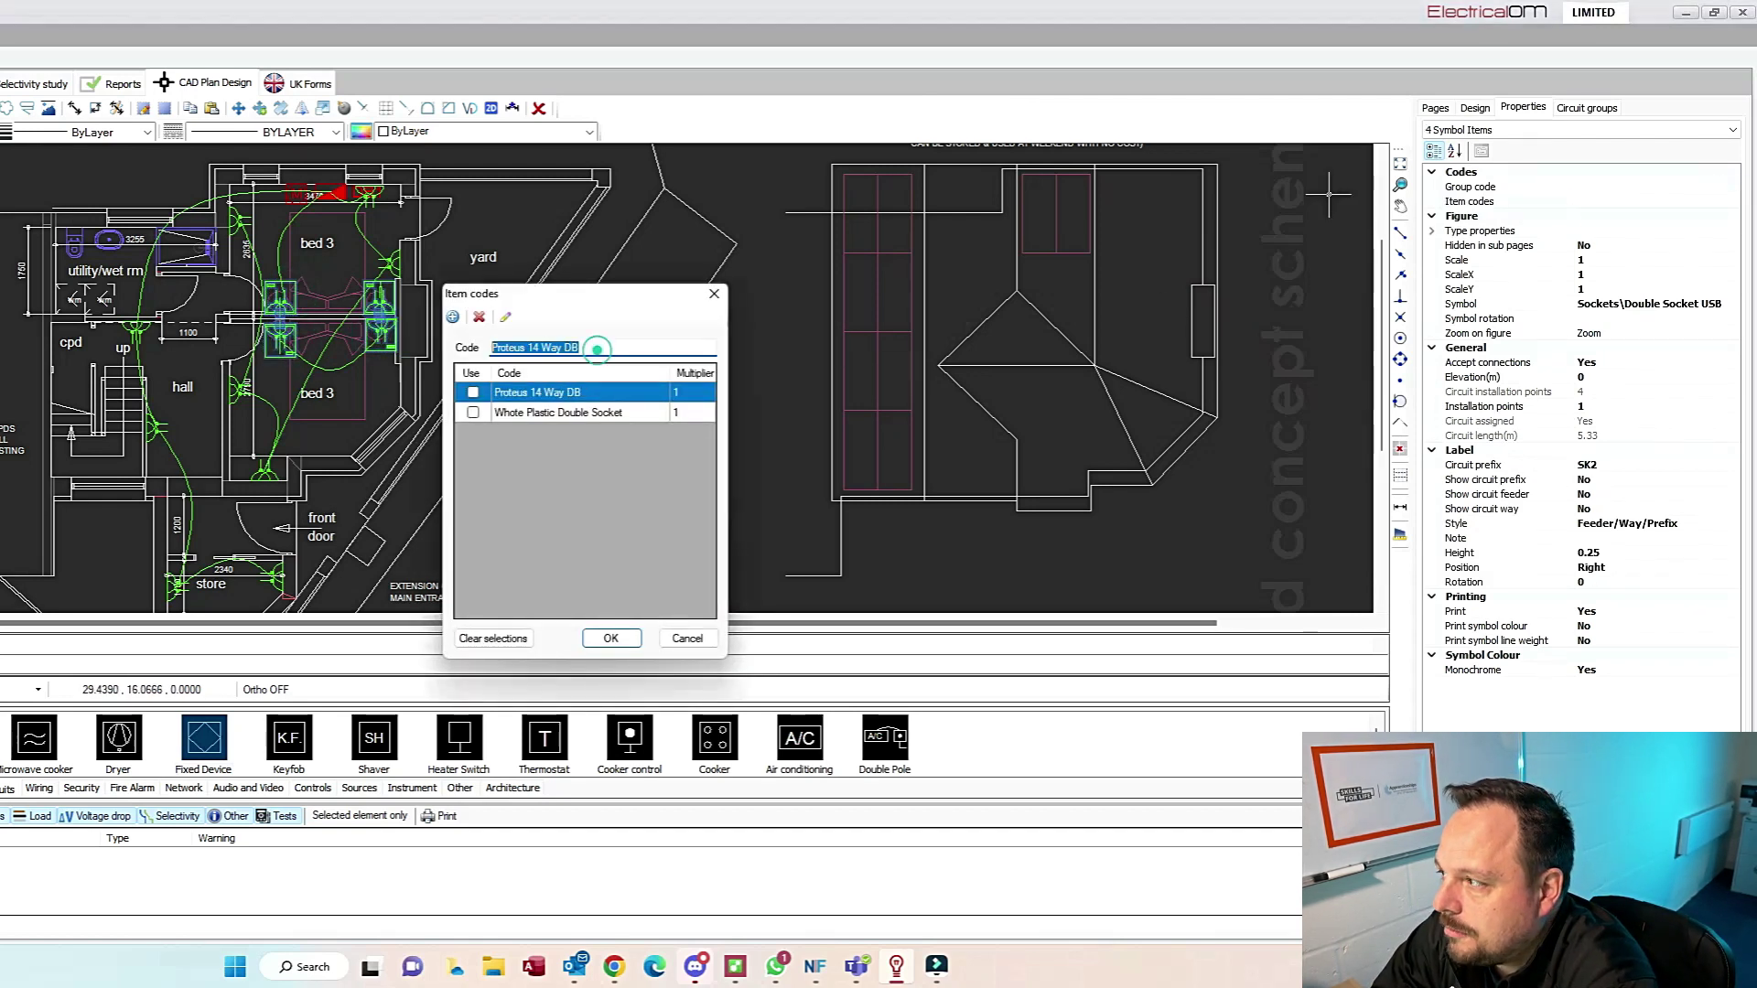
{"action": "type", "text": "White Plastic Double Socket"}
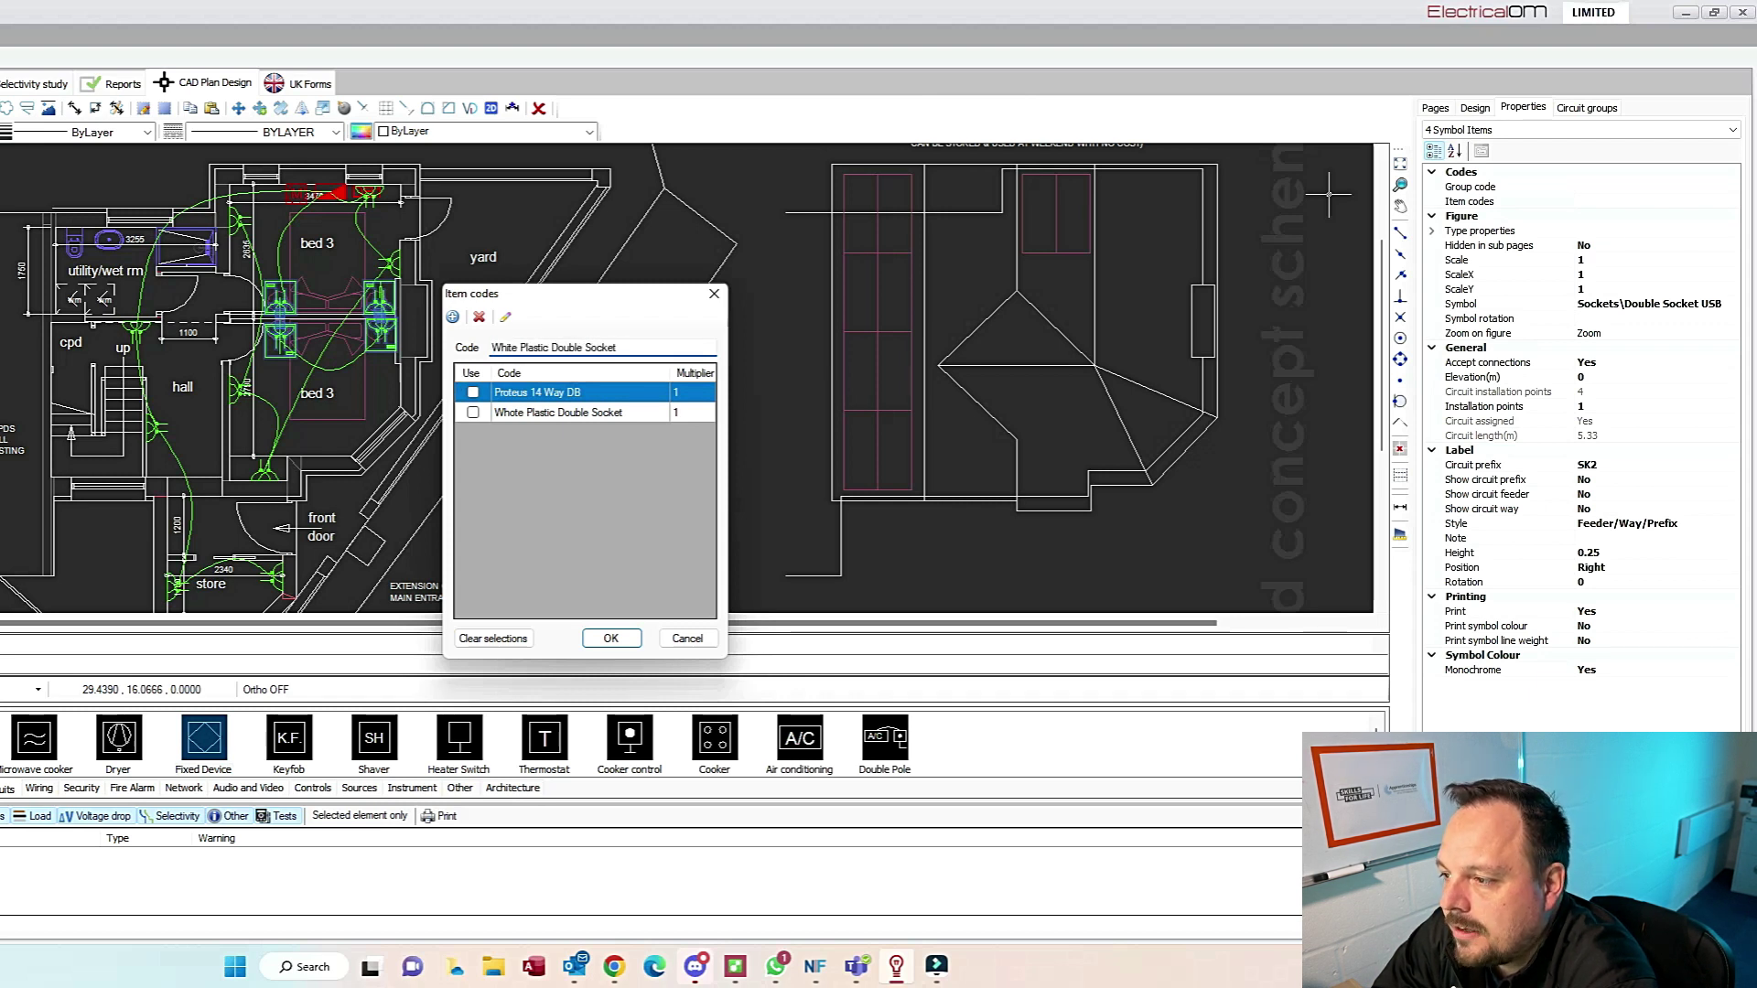
{"action": "left_click", "coordinate": [451, 316]}
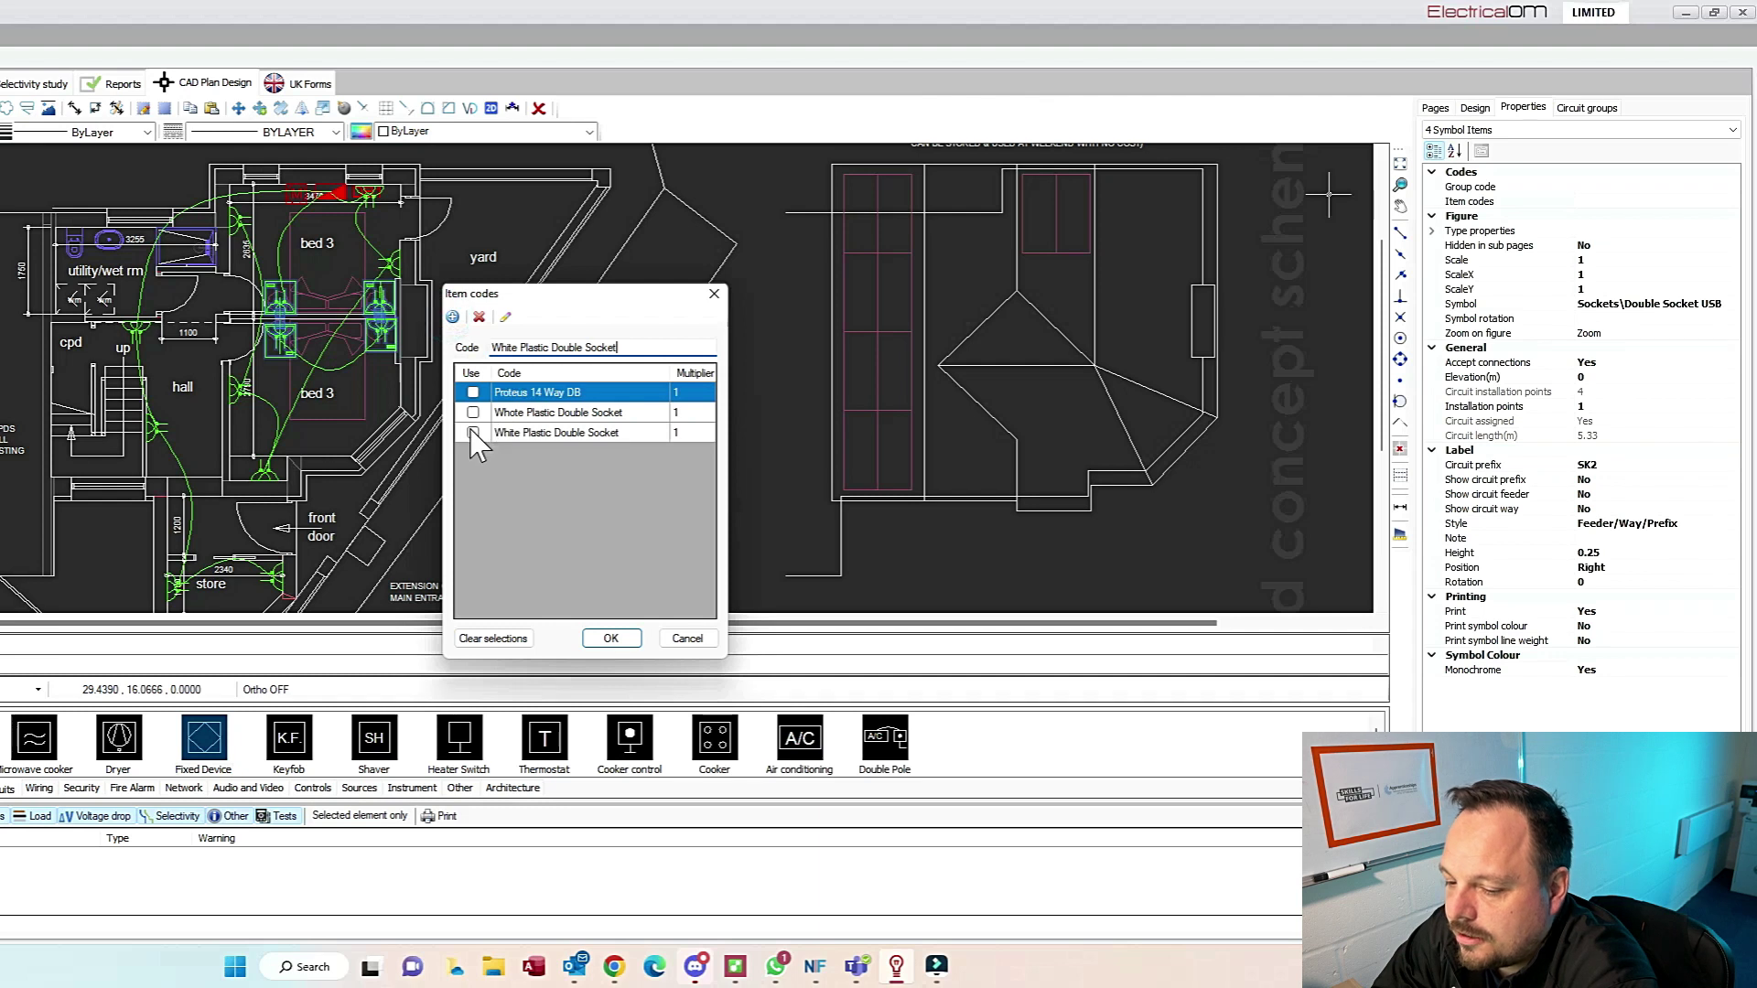
Step: Rename the White Plastic Double Socket item code as White Plastic USB Double Socket
{"action": "left_click", "coordinate": [595, 437]}
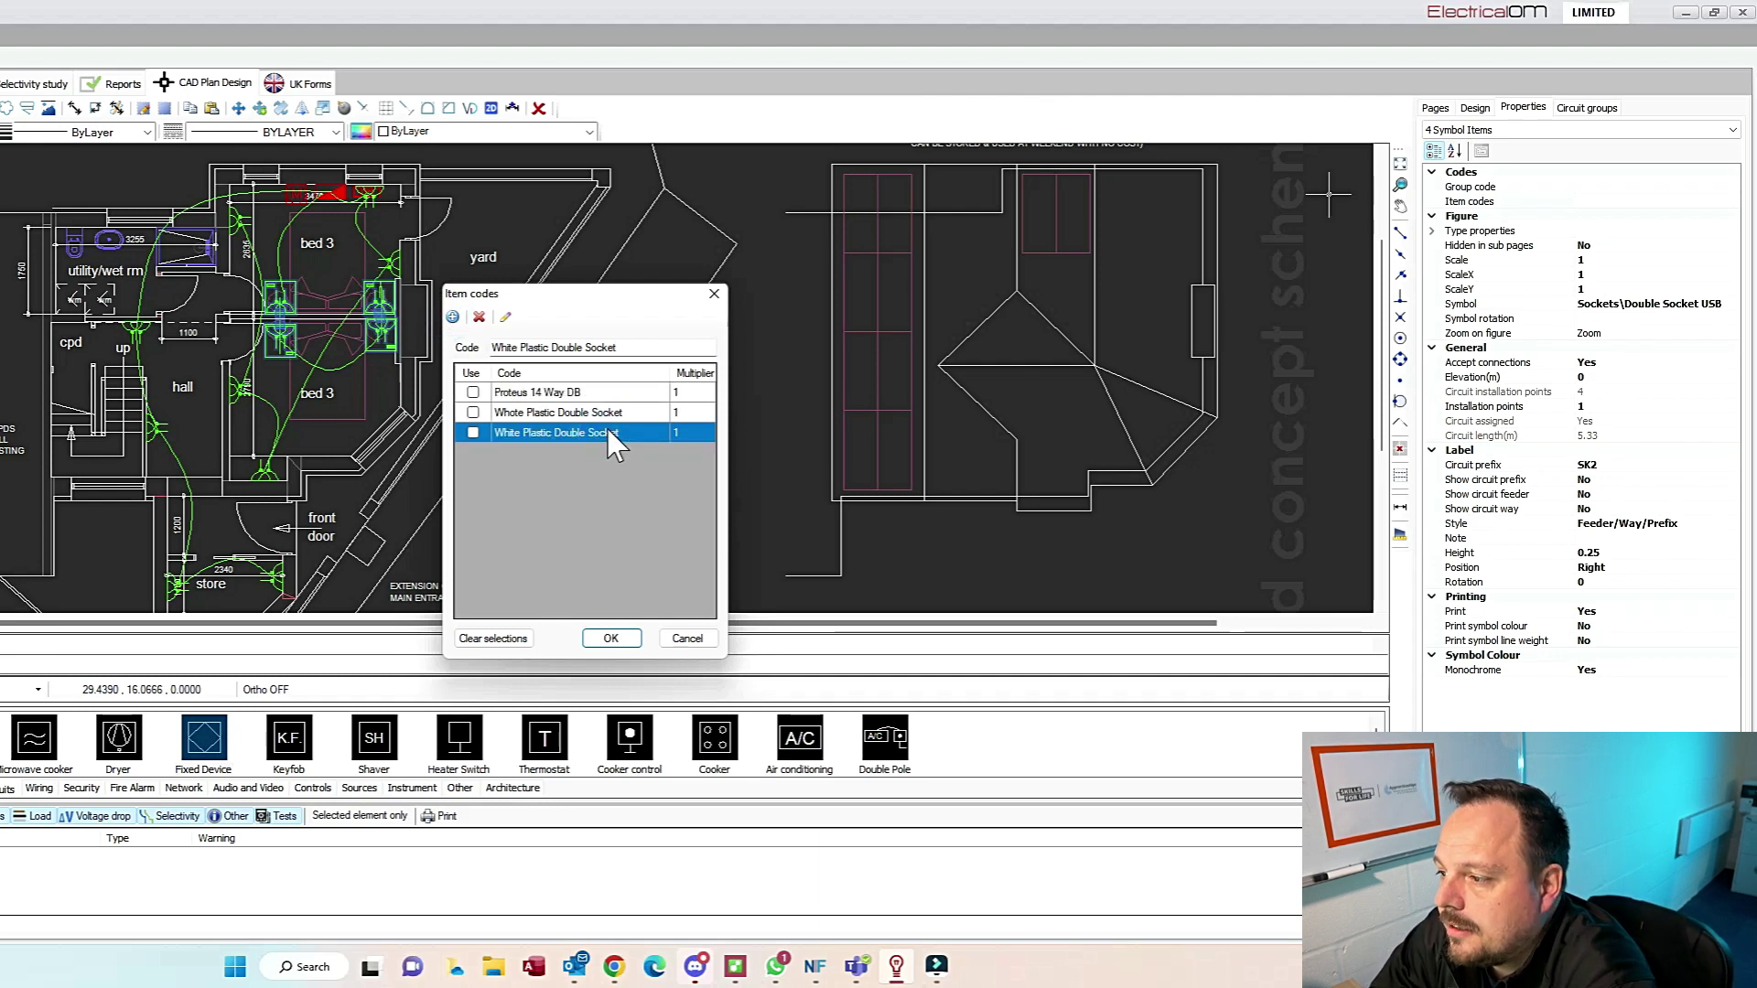
{"action": "left_click", "coordinate": [547, 344]}
{"action": "type", "text": "USB"}
{"action": "left_click", "coordinate": [505, 317]}
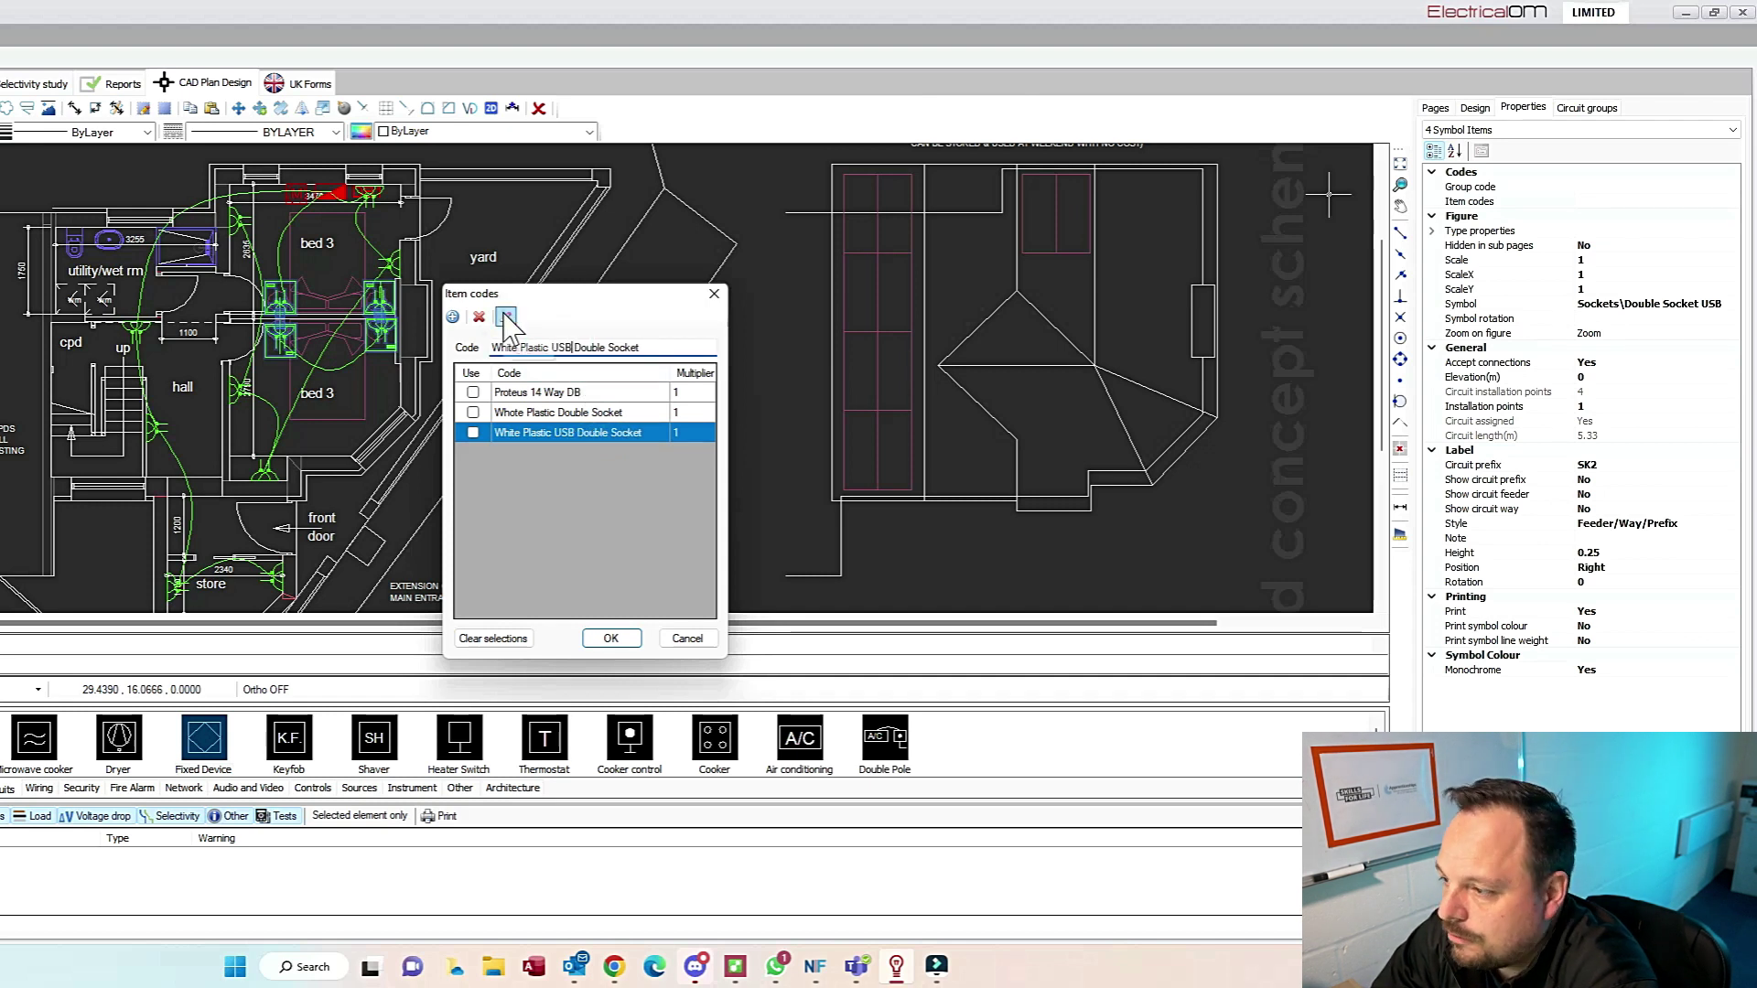
{"action": "left_click", "coordinate": [610, 638]}
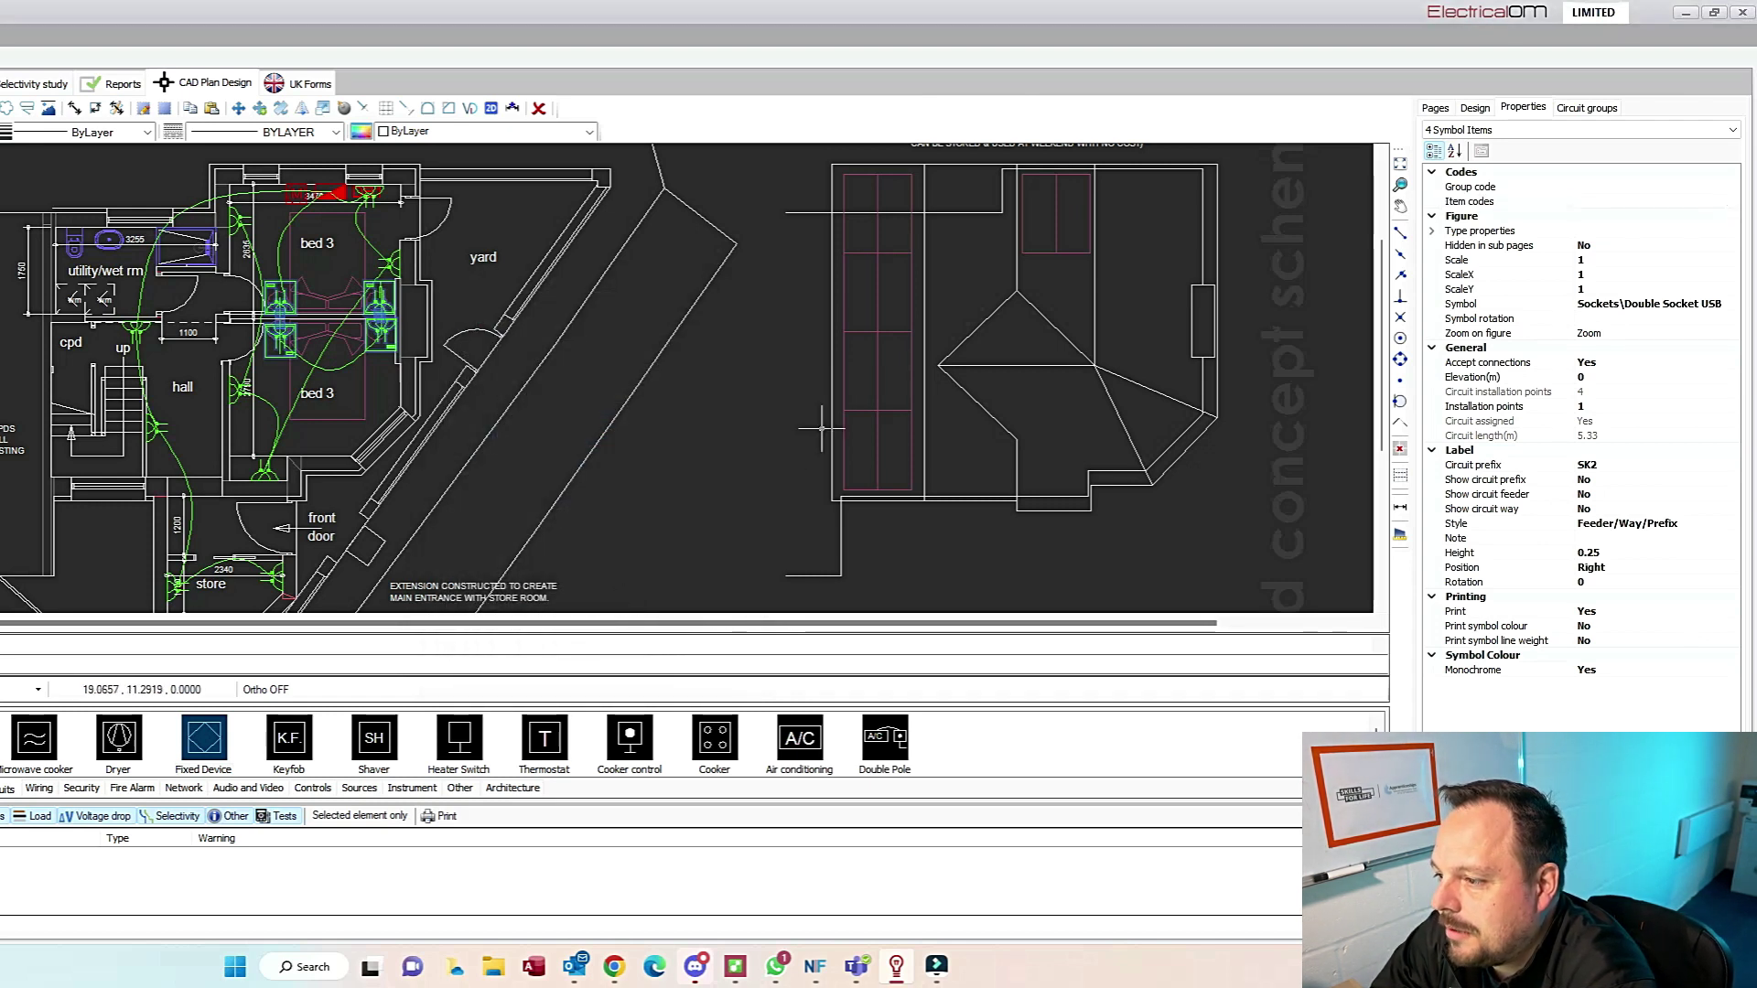
Step: Add the wire code 1.5mm LSF to the code list from the fourteen wire sections on the Lighting Circuits page
{"action": "left_click", "coordinate": [1435, 107]}
{"action": "left_click", "coordinate": [1521, 198]}
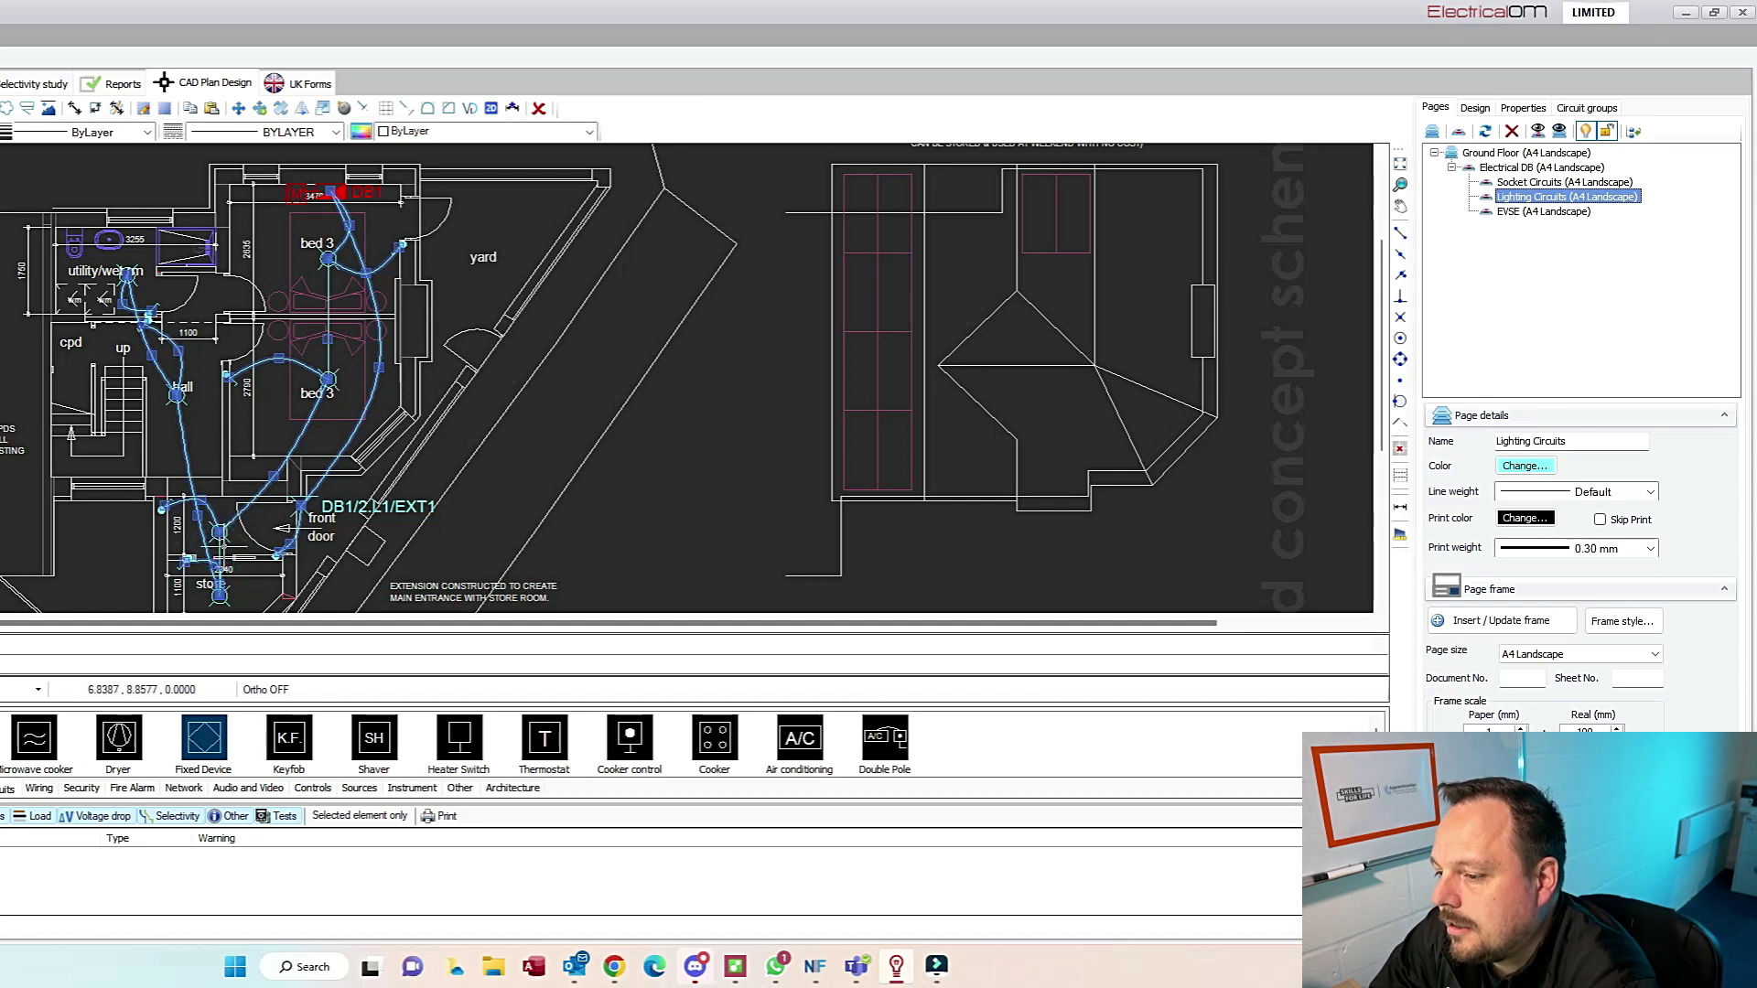
{"action": "scroll", "coordinate": [222, 546], "scroll_direction": "up", "scroll_amount": 2}
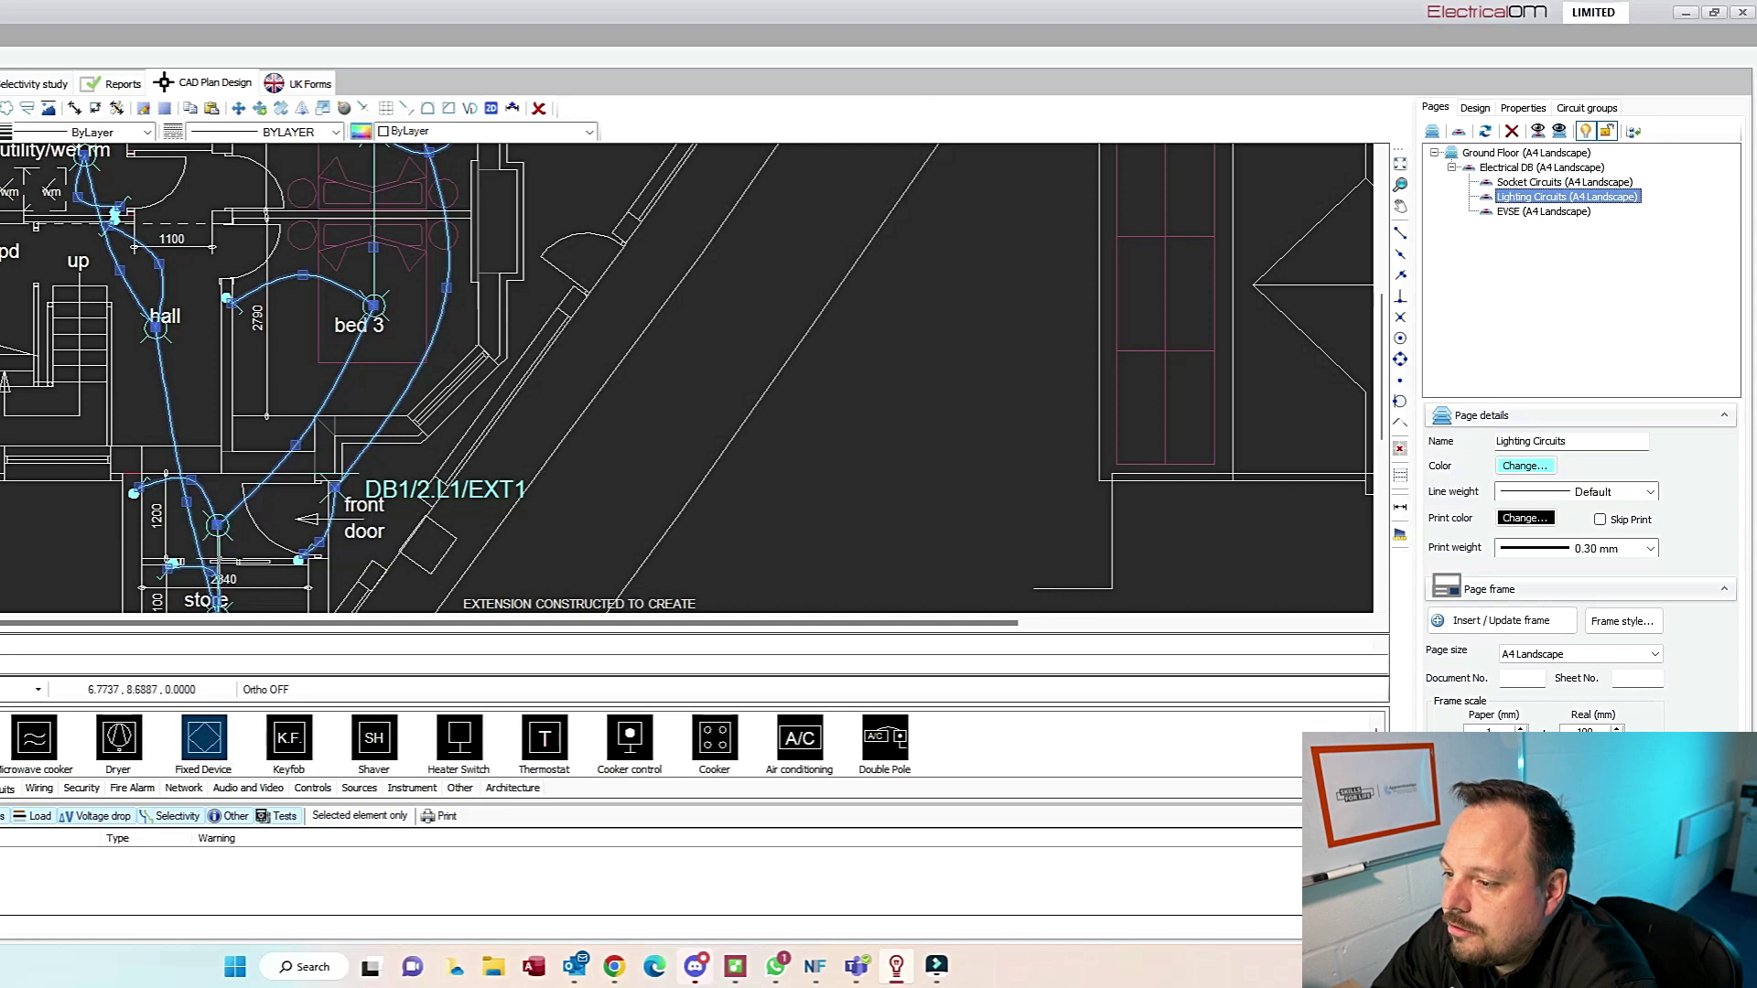
{"action": "double_click", "coordinate": [271, 541]}
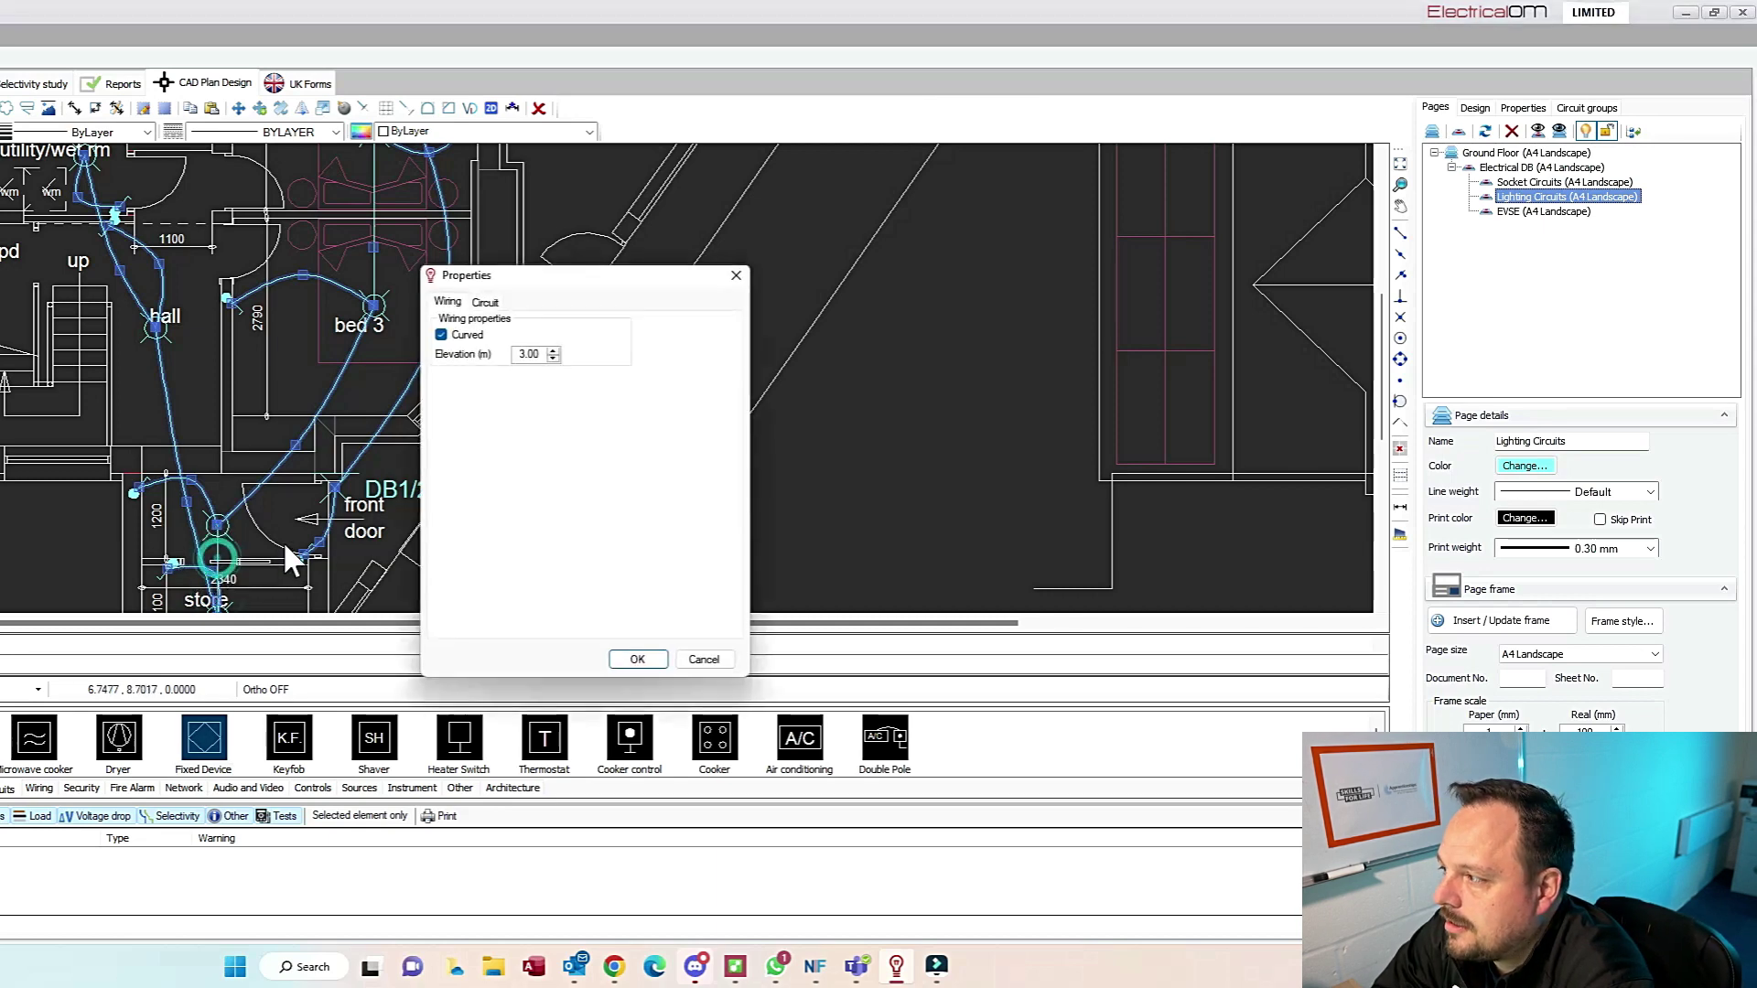
{"action": "left_click", "coordinate": [706, 656]}
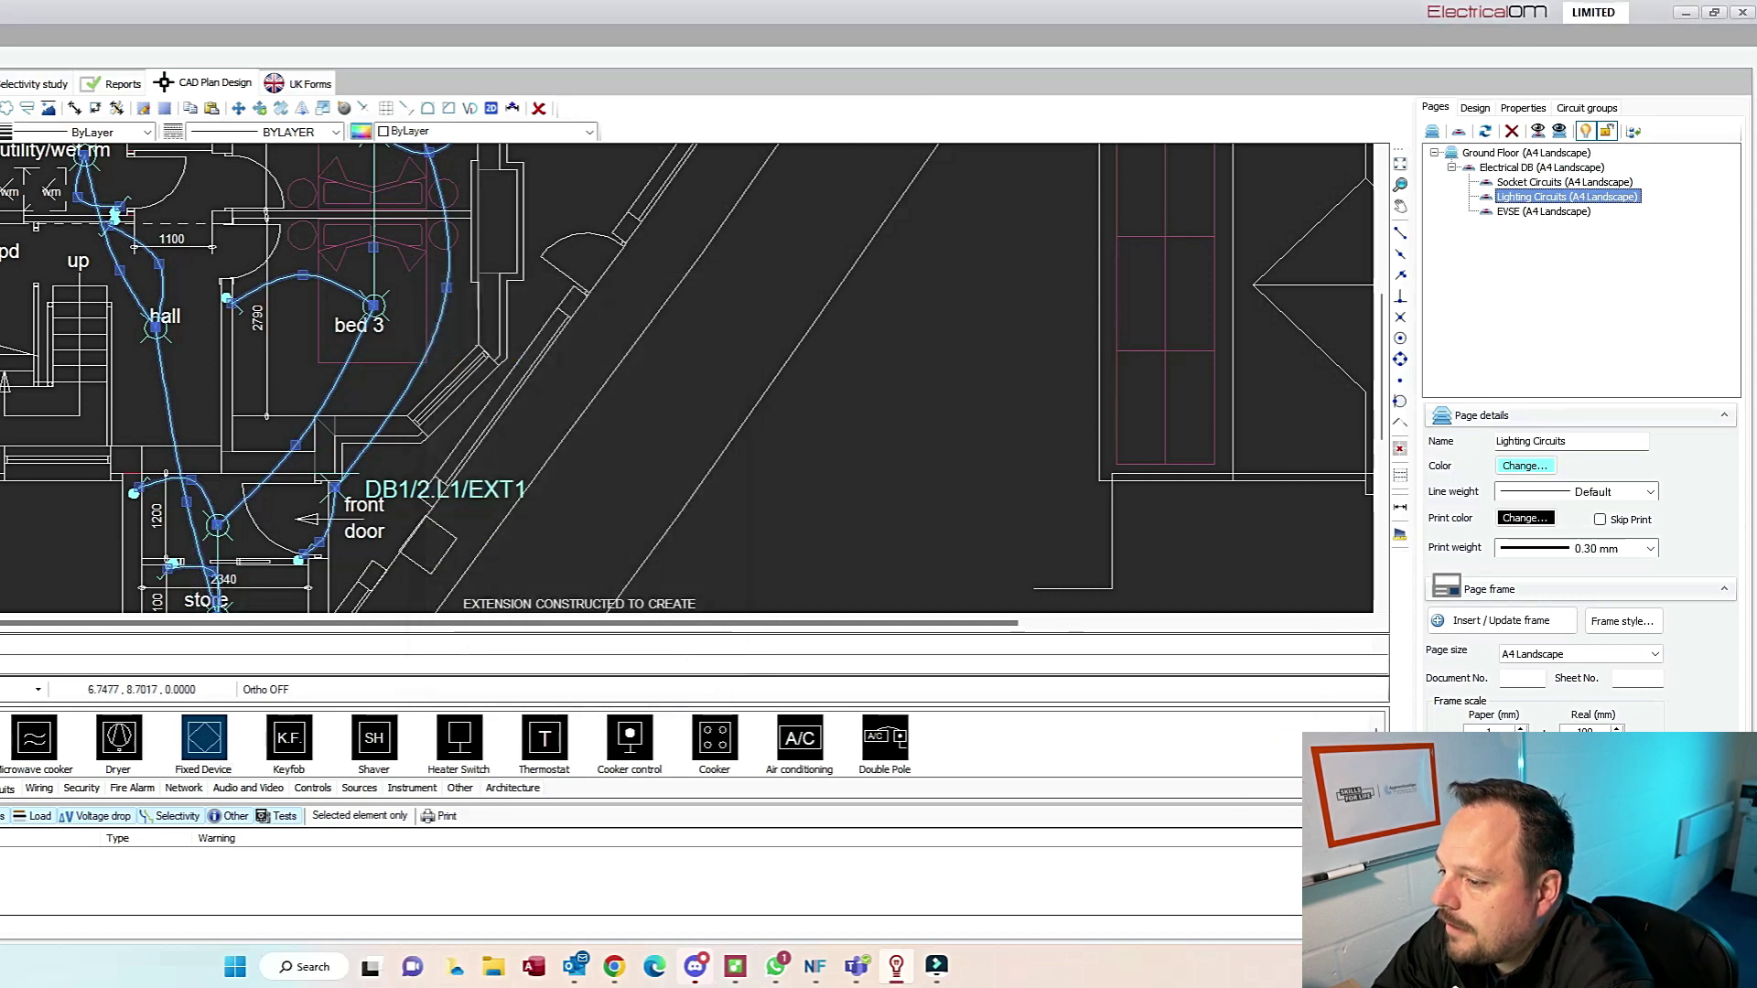
{"action": "left_click", "coordinate": [1522, 107]}
{"action": "left_click", "coordinate": [1703, 216]}
{"action": "left_click", "coordinate": [1731, 216]}
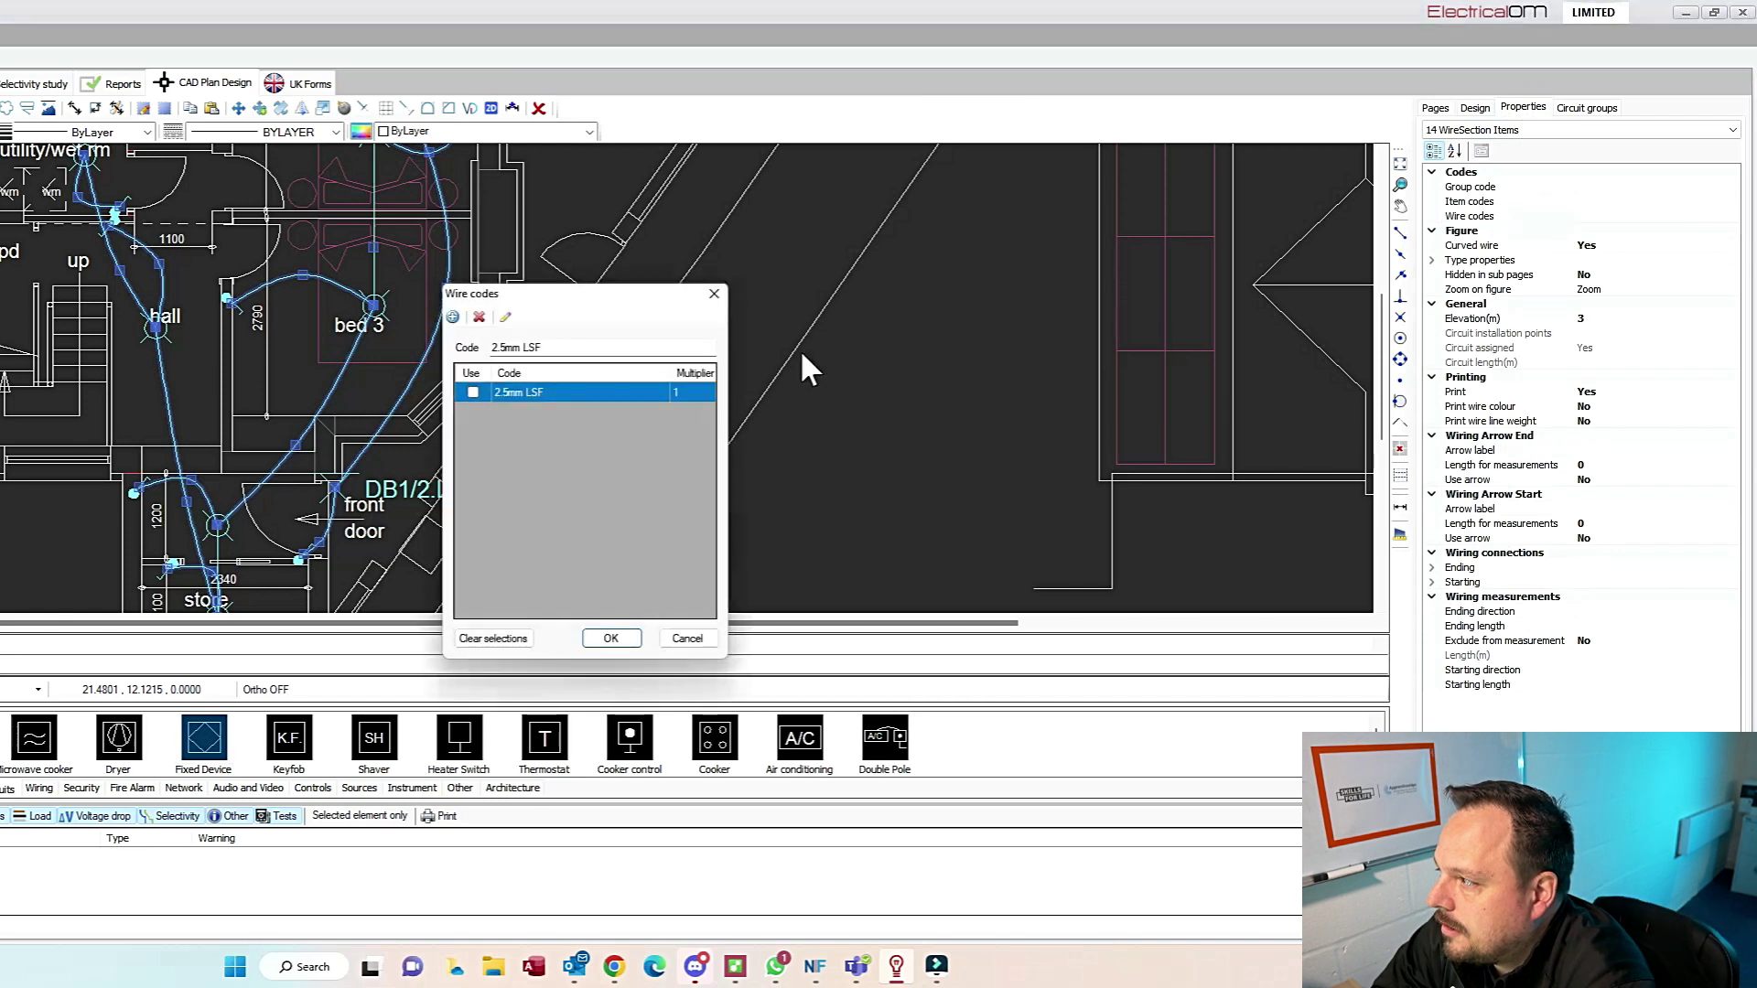
{"action": "left_click", "coordinate": [496, 345]}
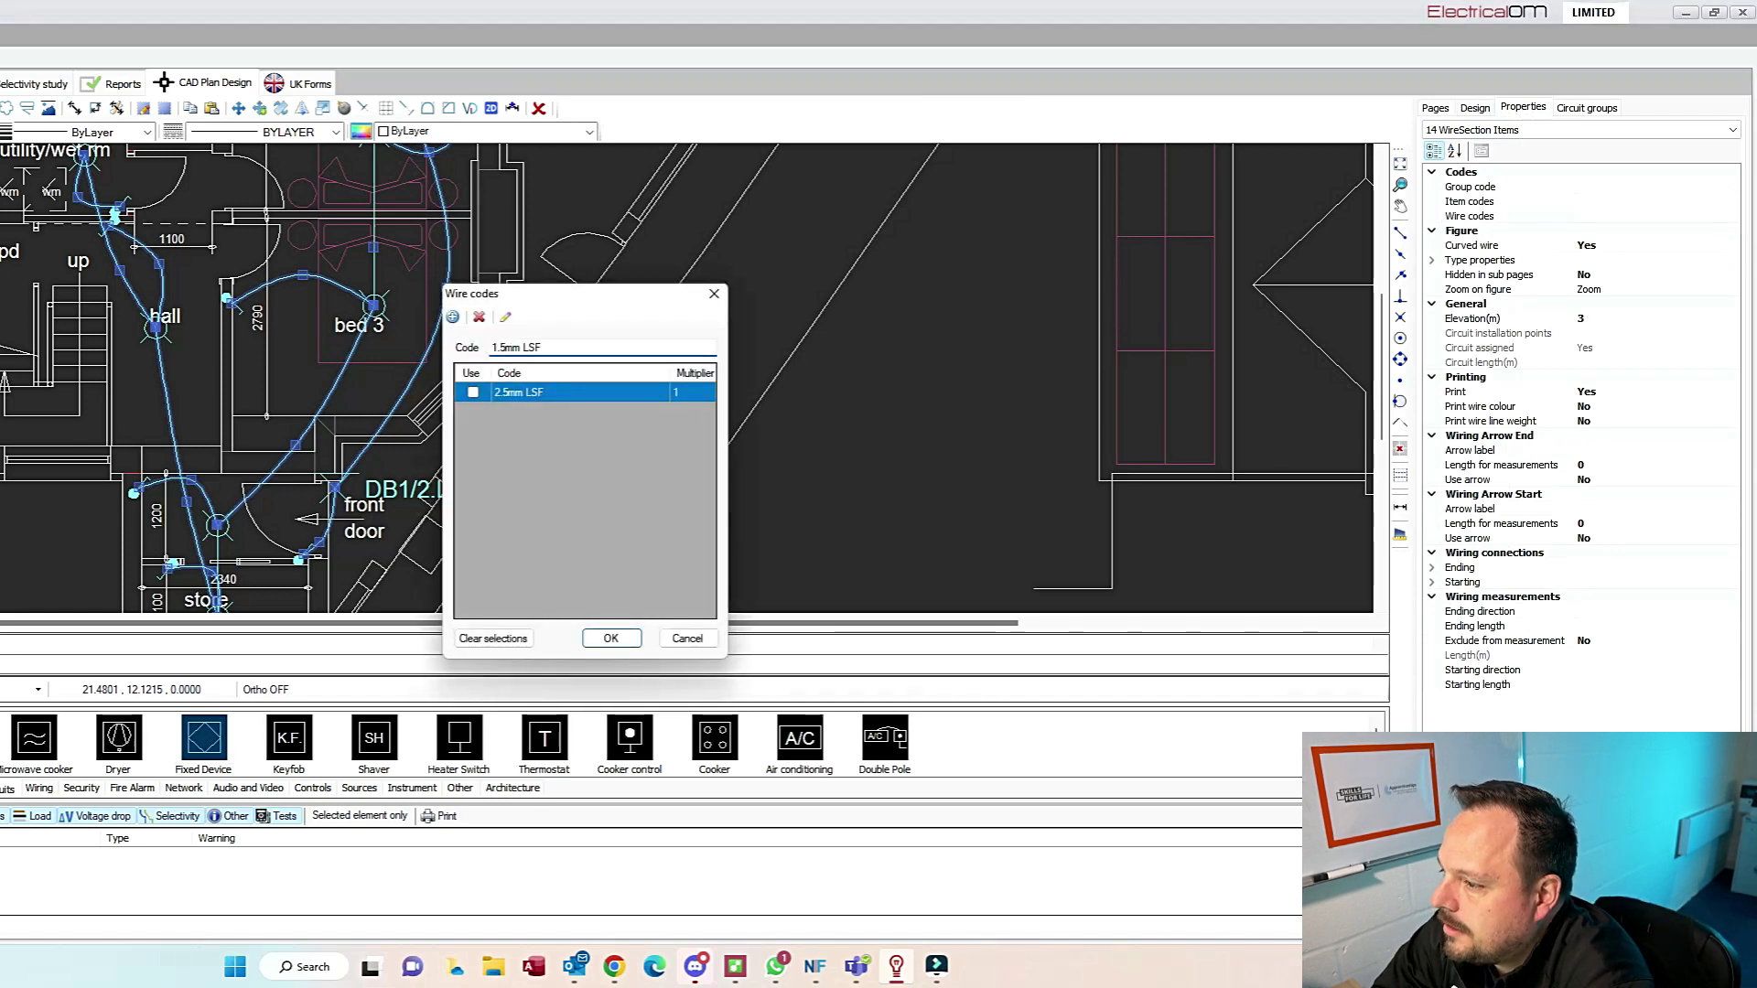
{"action": "left_click", "coordinate": [452, 316]}
{"action": "left_click", "coordinate": [611, 638]}
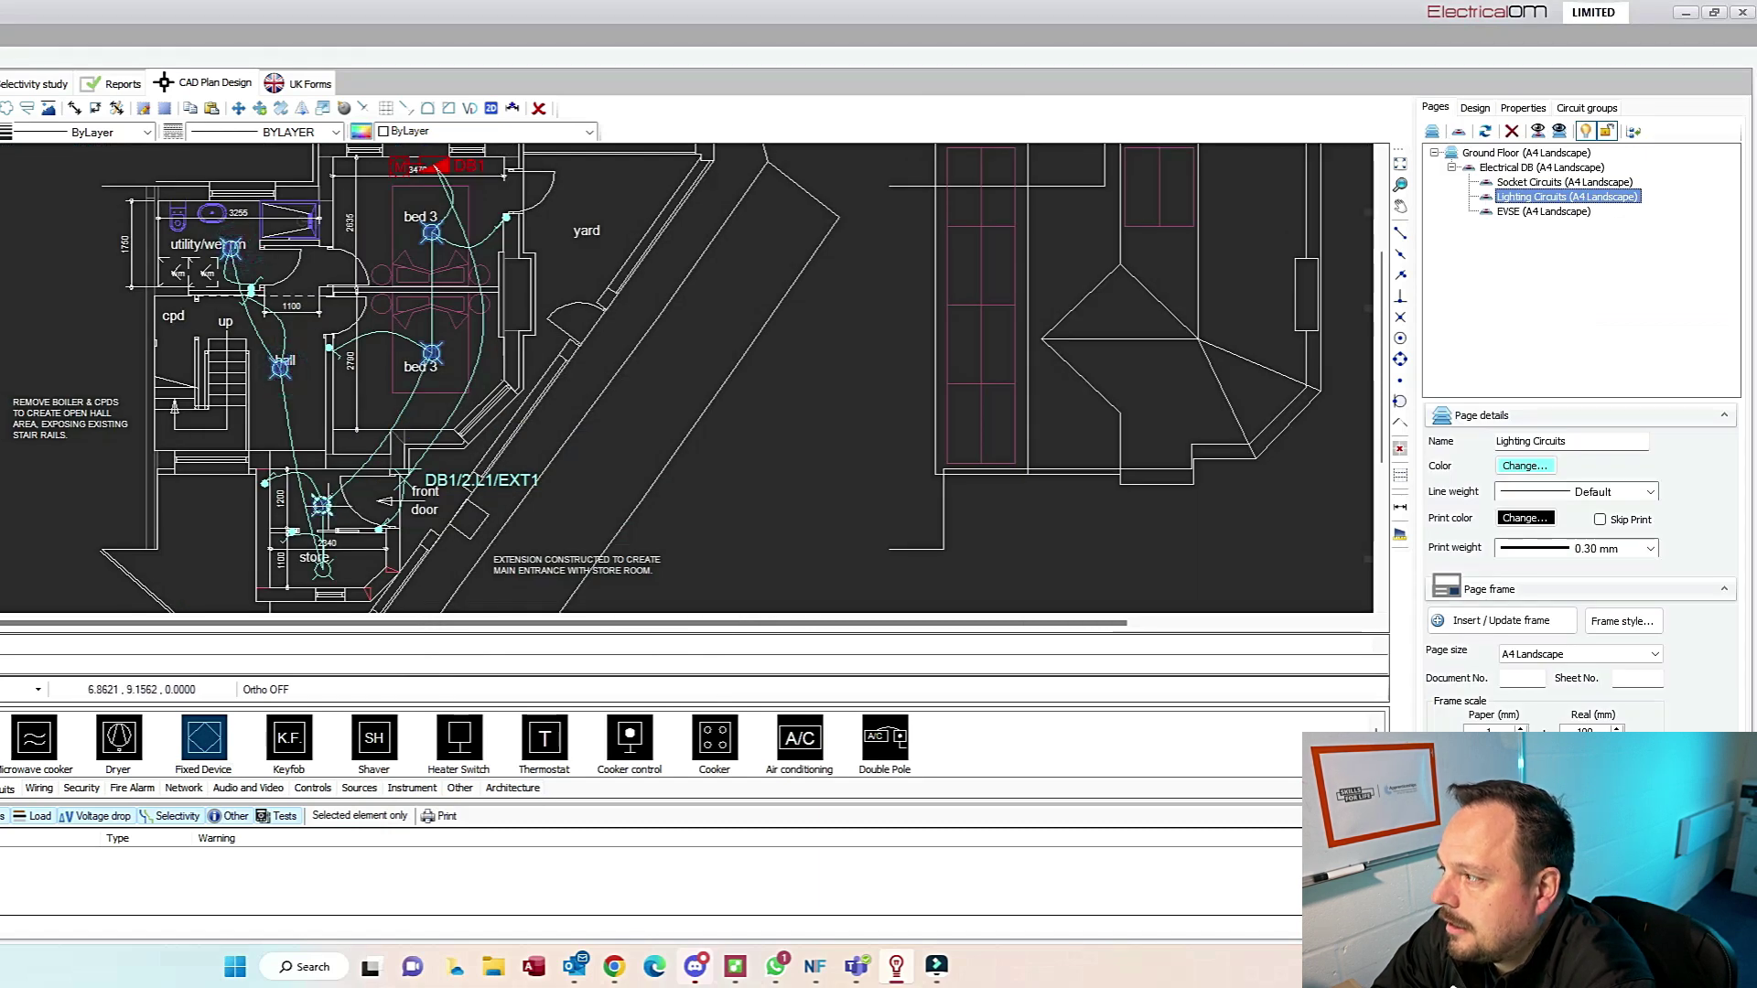
Step: Add the item code Light Pendant and assign it to the six ceiling light outlets on the Lighting Circuits page
{"action": "left_click", "coordinate": [1522, 108]}
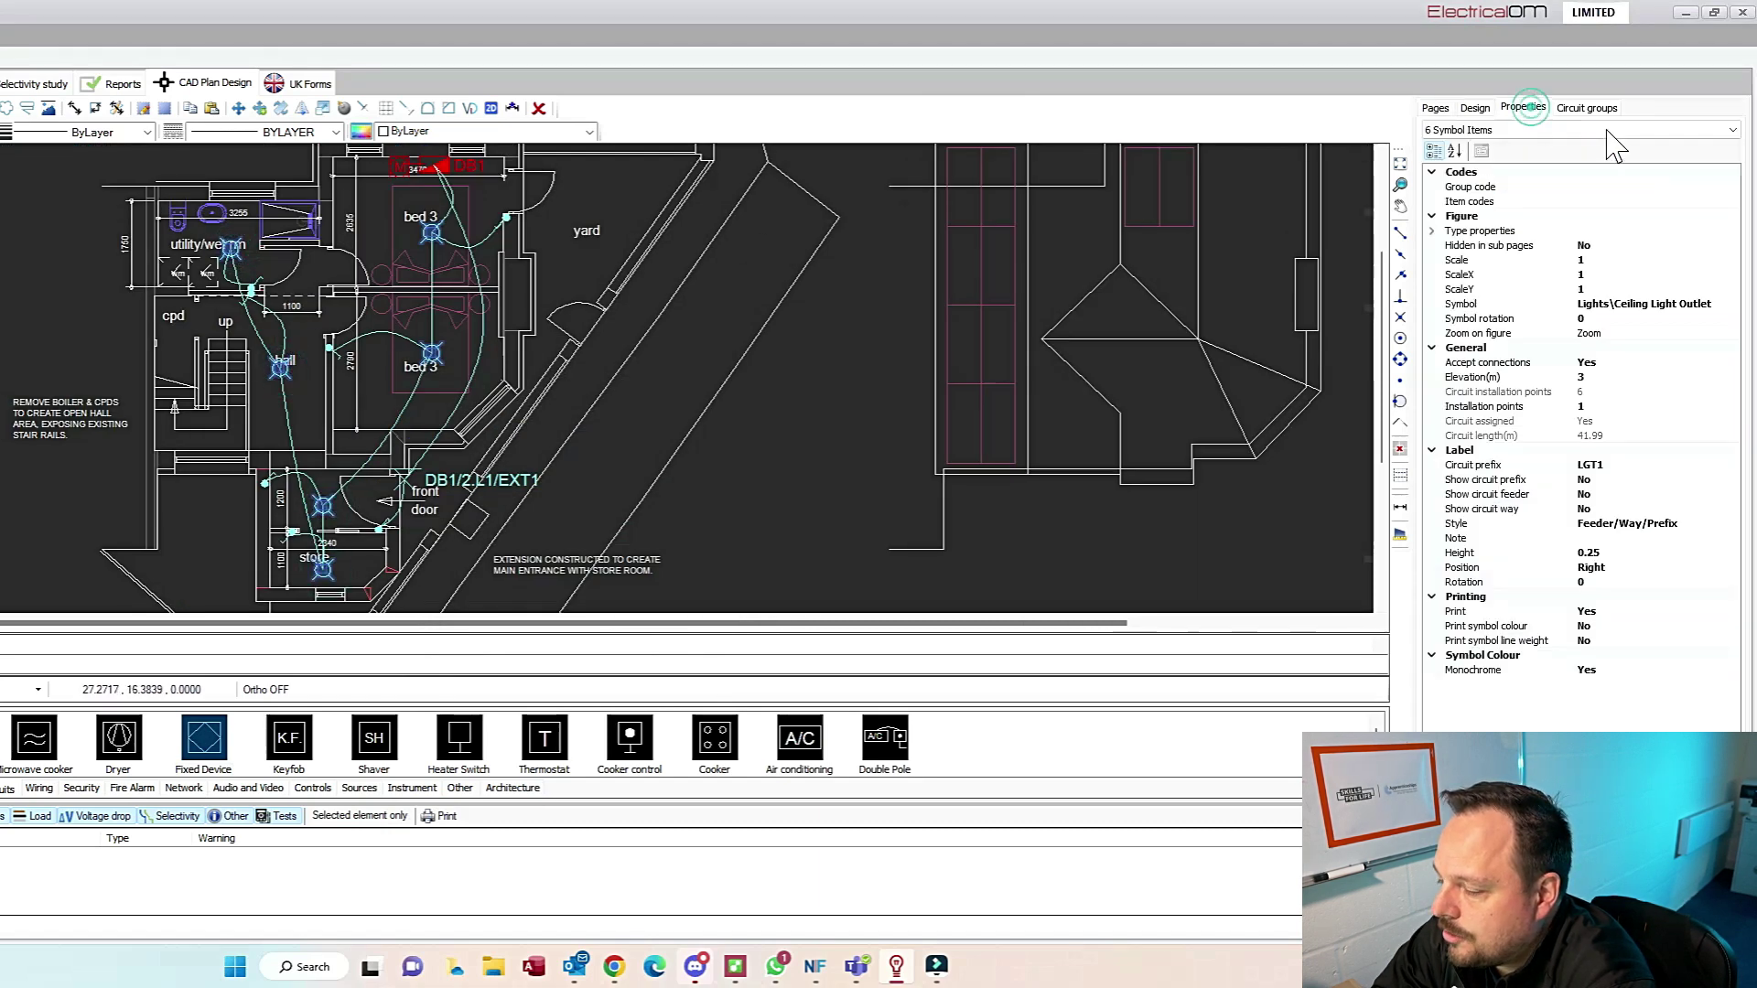
{"action": "left_click", "coordinate": [1716, 202]}
{"action": "left_click", "coordinate": [1734, 201]}
{"action": "type", "text": "Ce"}
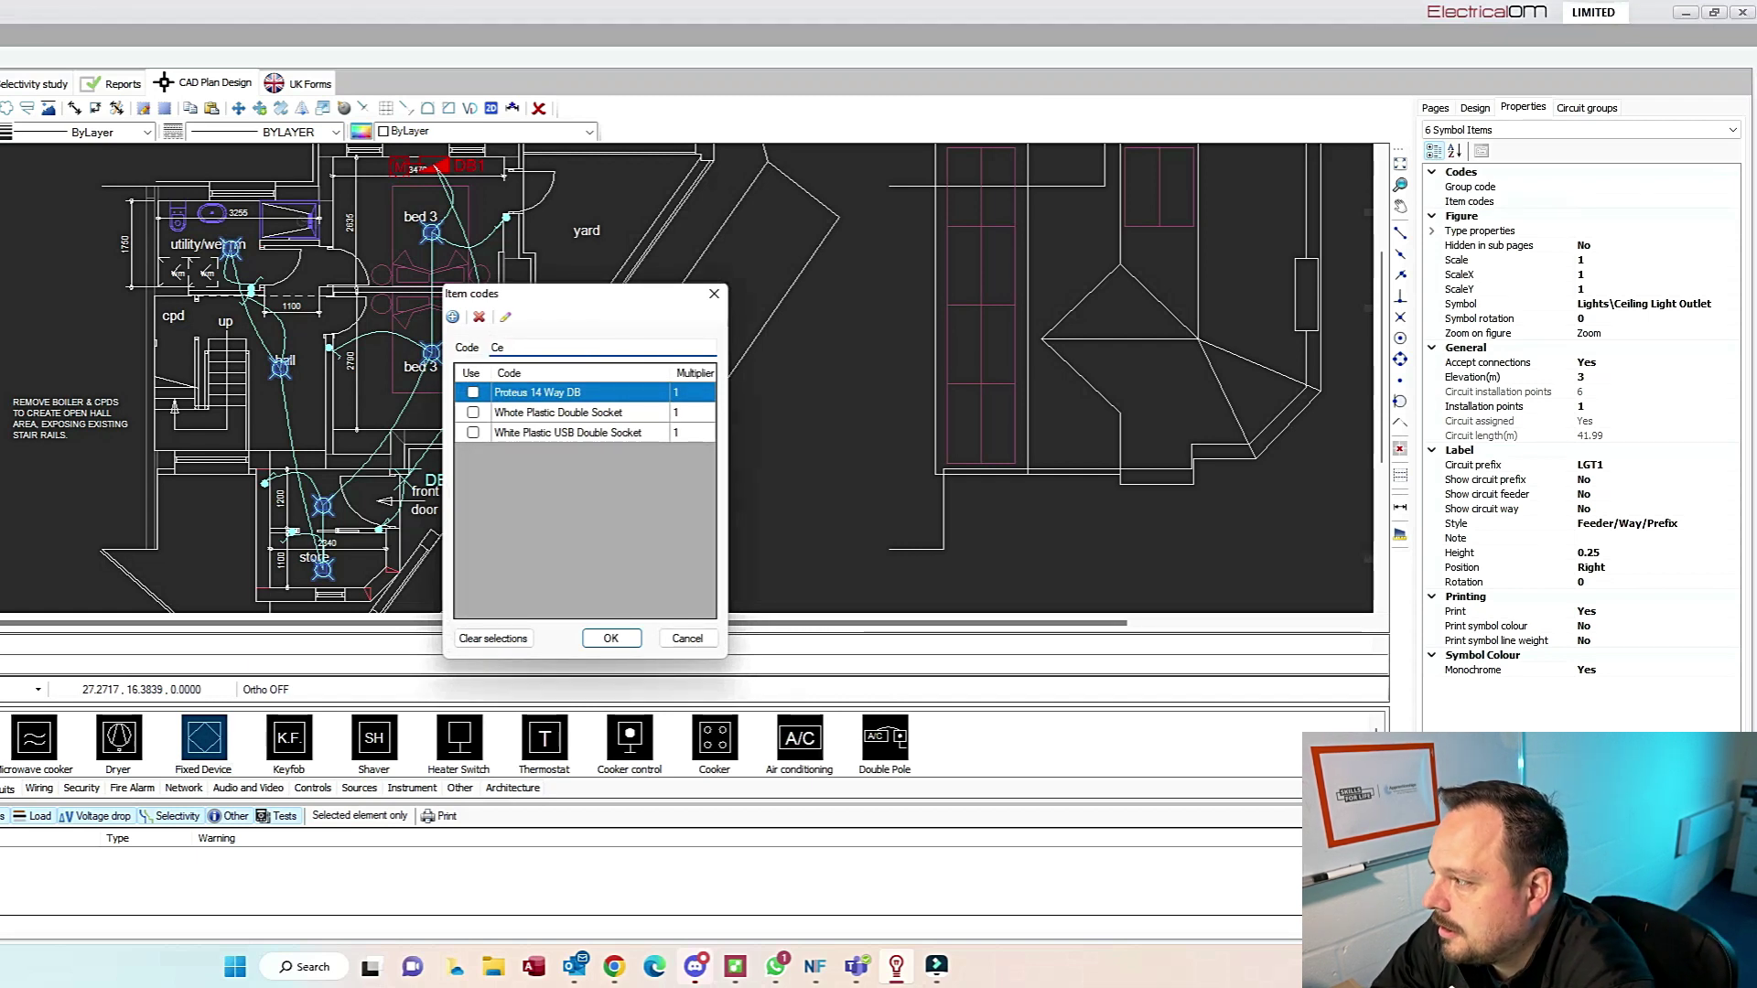
{"action": "type", "text": "ilinil"}
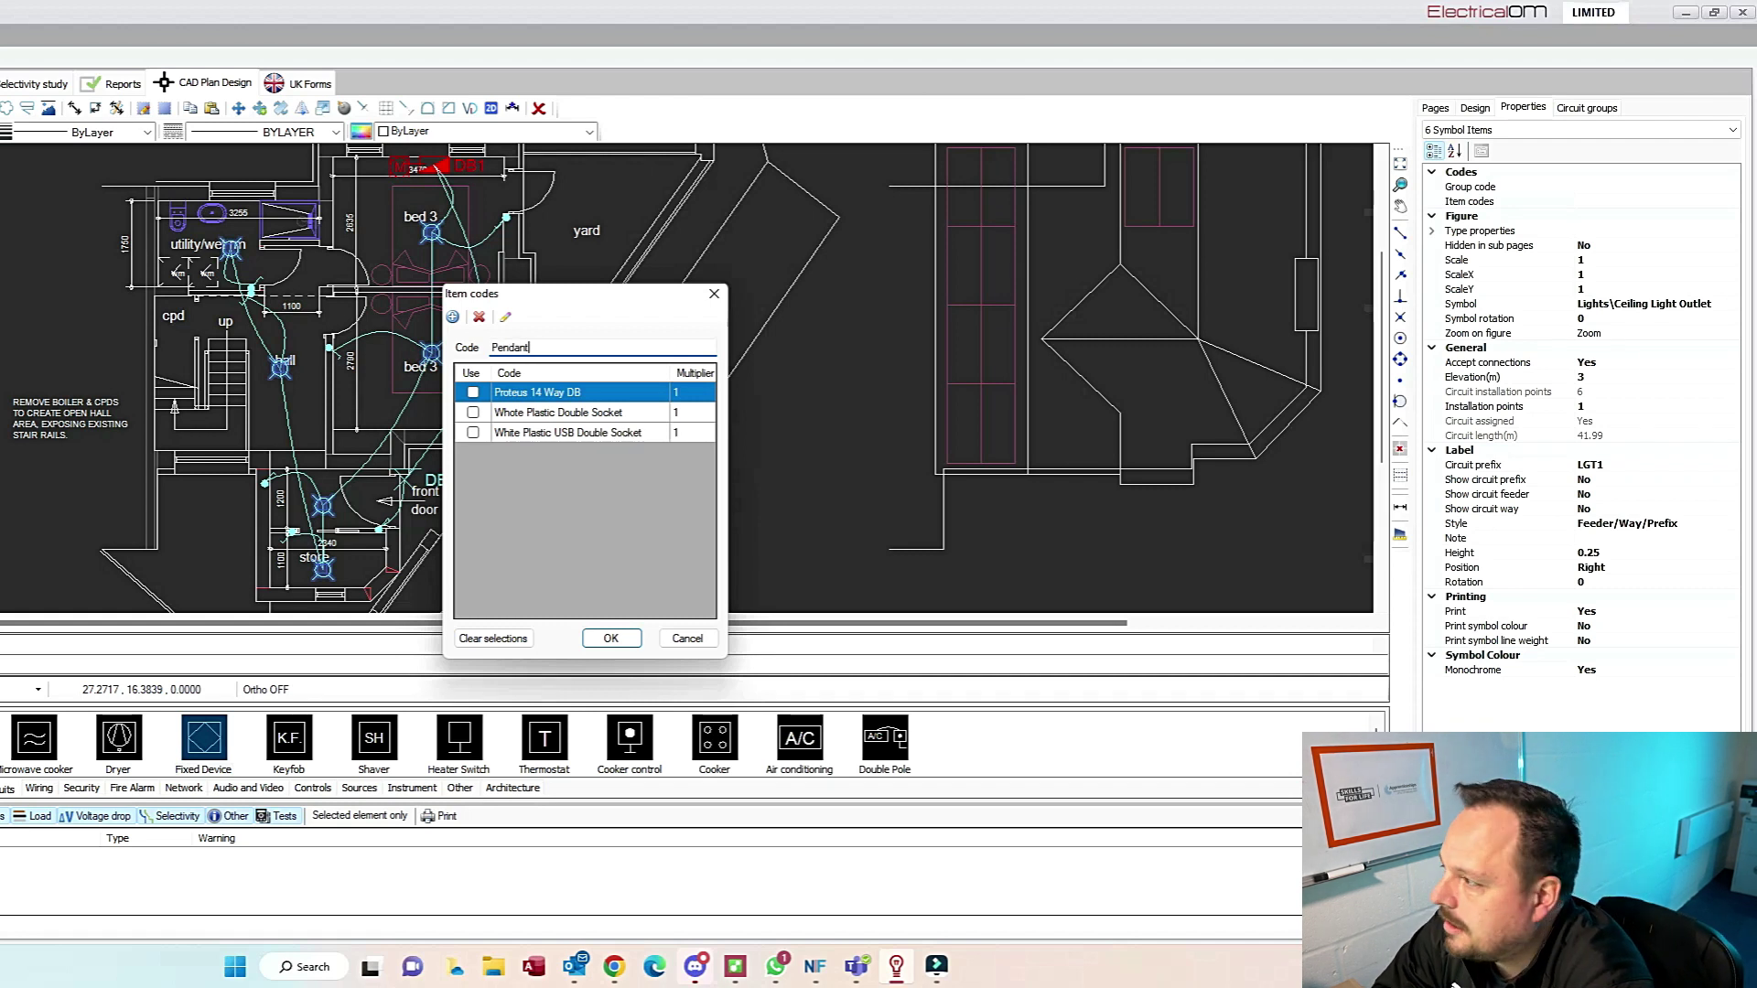
{"action": "type", "text": "L"}
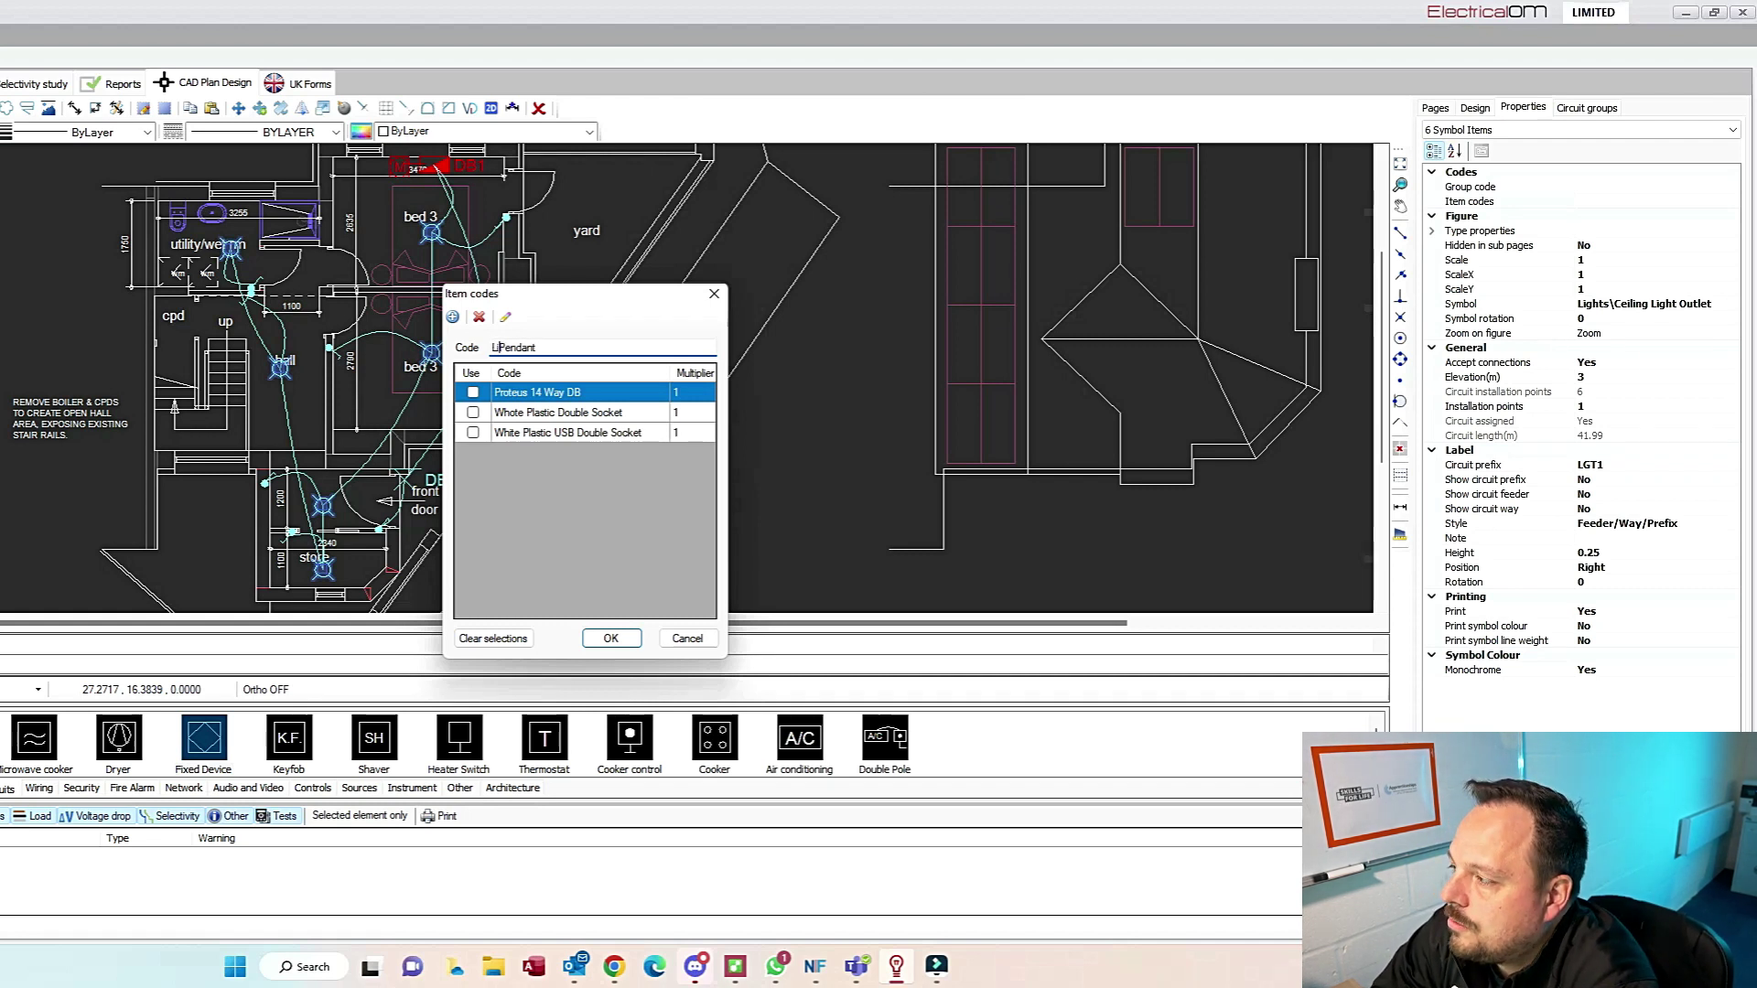
{"action": "left_click", "coordinate": [453, 317]}
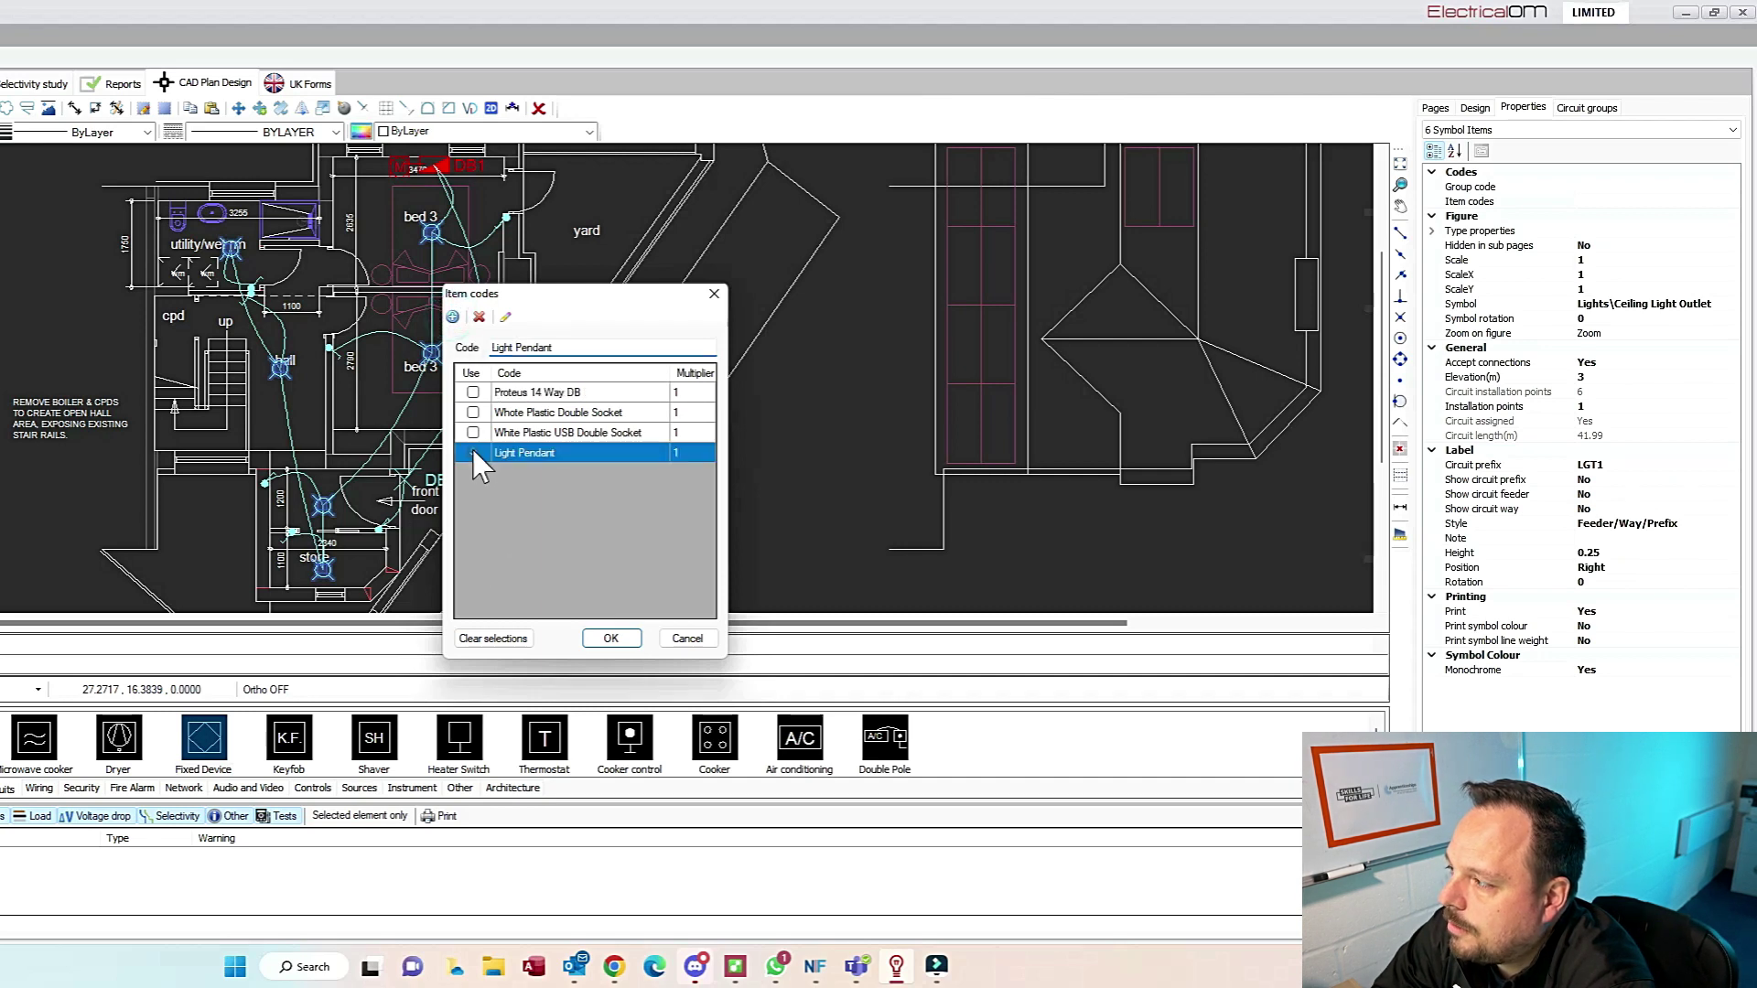
{"action": "left_click", "coordinate": [473, 452]}
{"action": "left_click", "coordinate": [610, 637]}
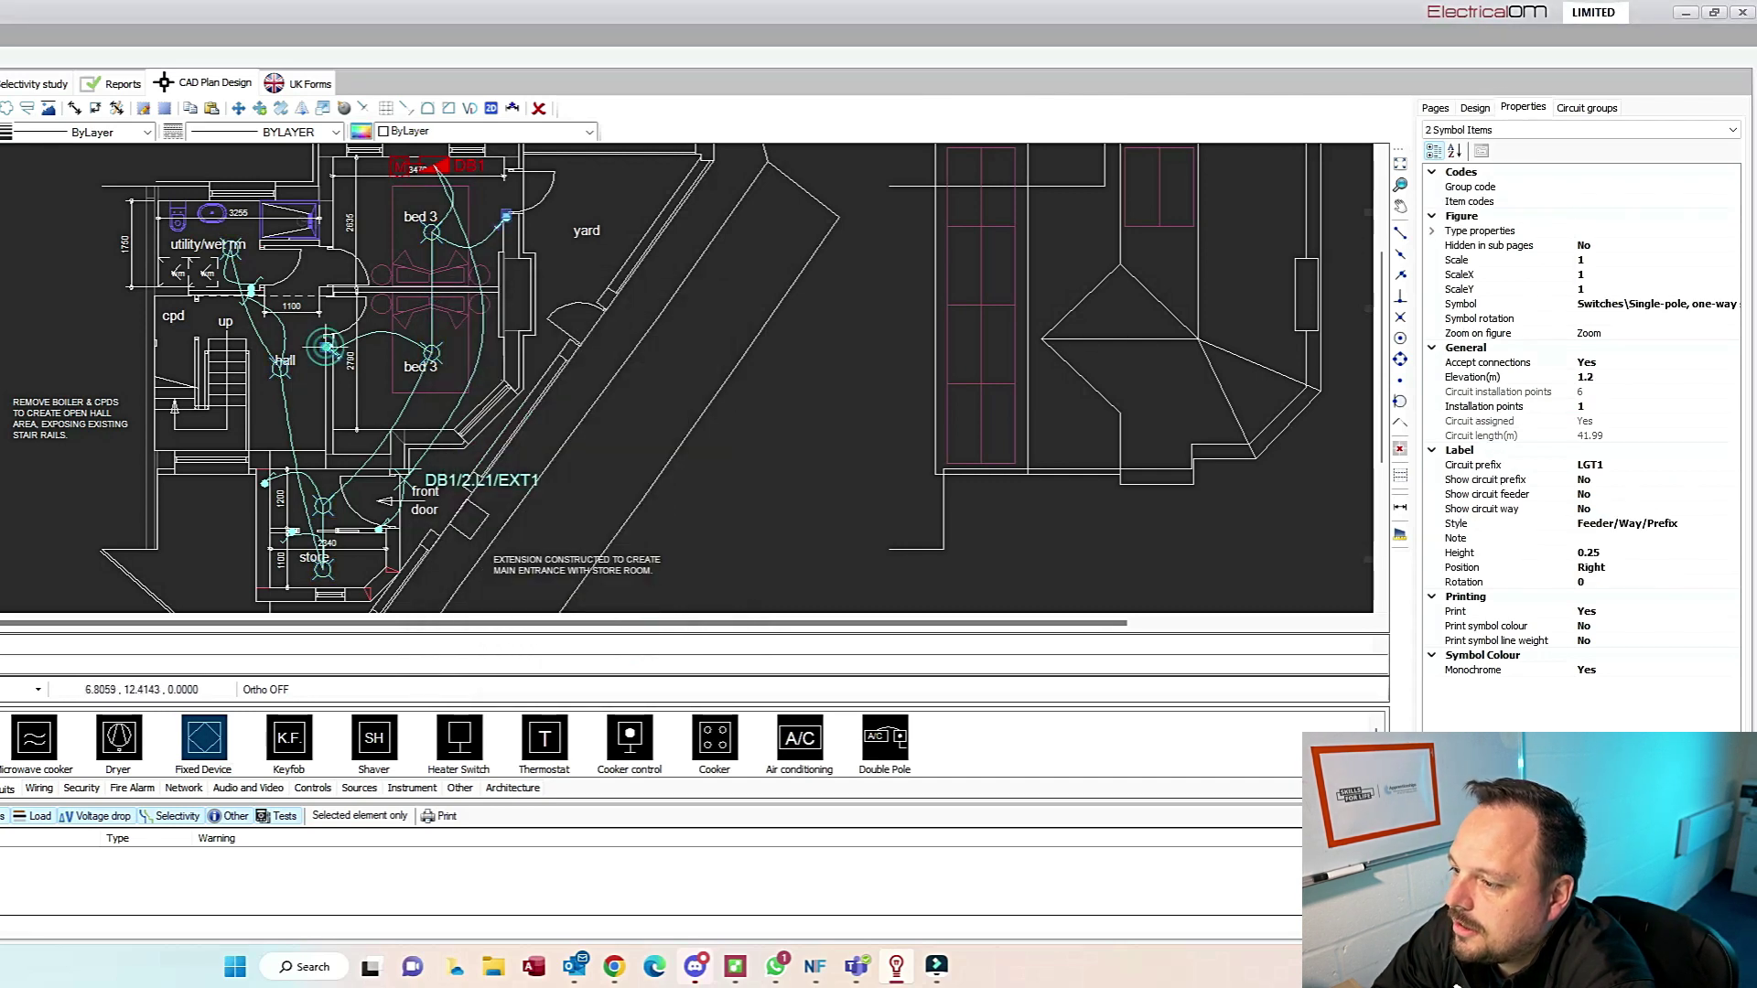
Step: Add the item code White Plastic Single Gang Light Switch and assign it to the seven single-pole one-way switches
{"action": "left_click", "coordinate": [251, 291]}
{"action": "left_click", "coordinate": [265, 482]}
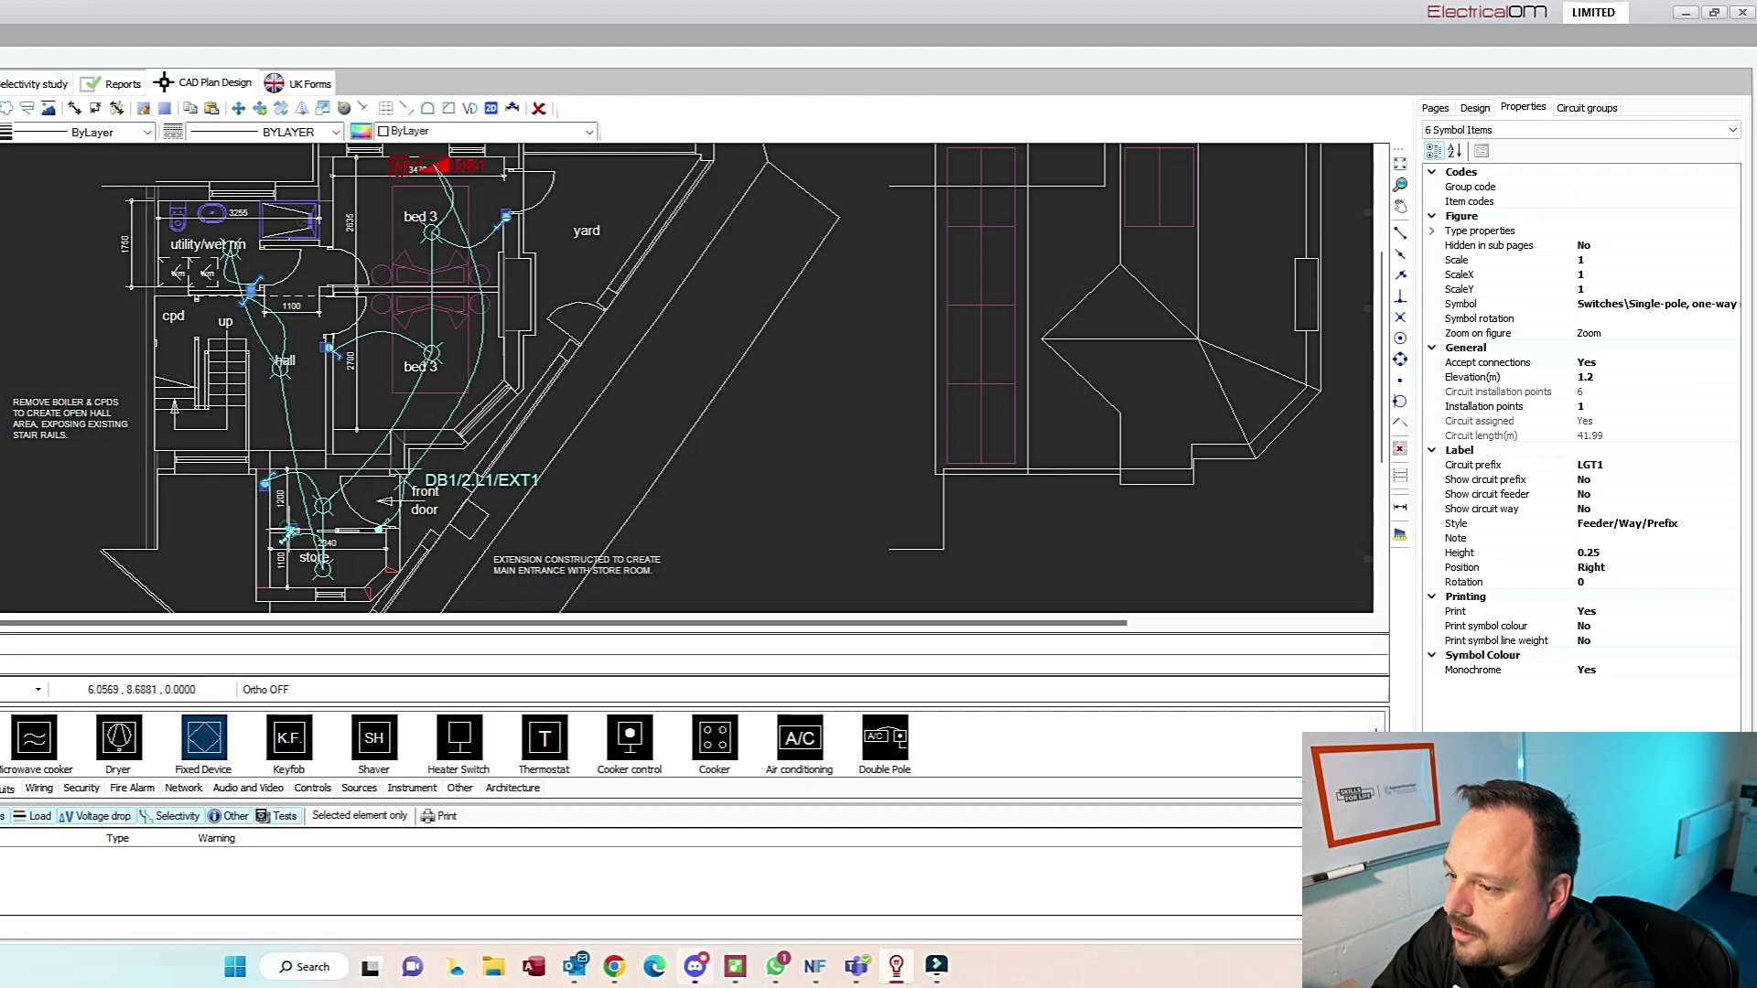
{"action": "left_click", "coordinate": [291, 531]}
{"action": "left_click", "coordinate": [1702, 202]}
{"action": "left_click", "coordinate": [1729, 201]}
{"action": "type", "text": "White Plastic Single Gang Light Switch"}
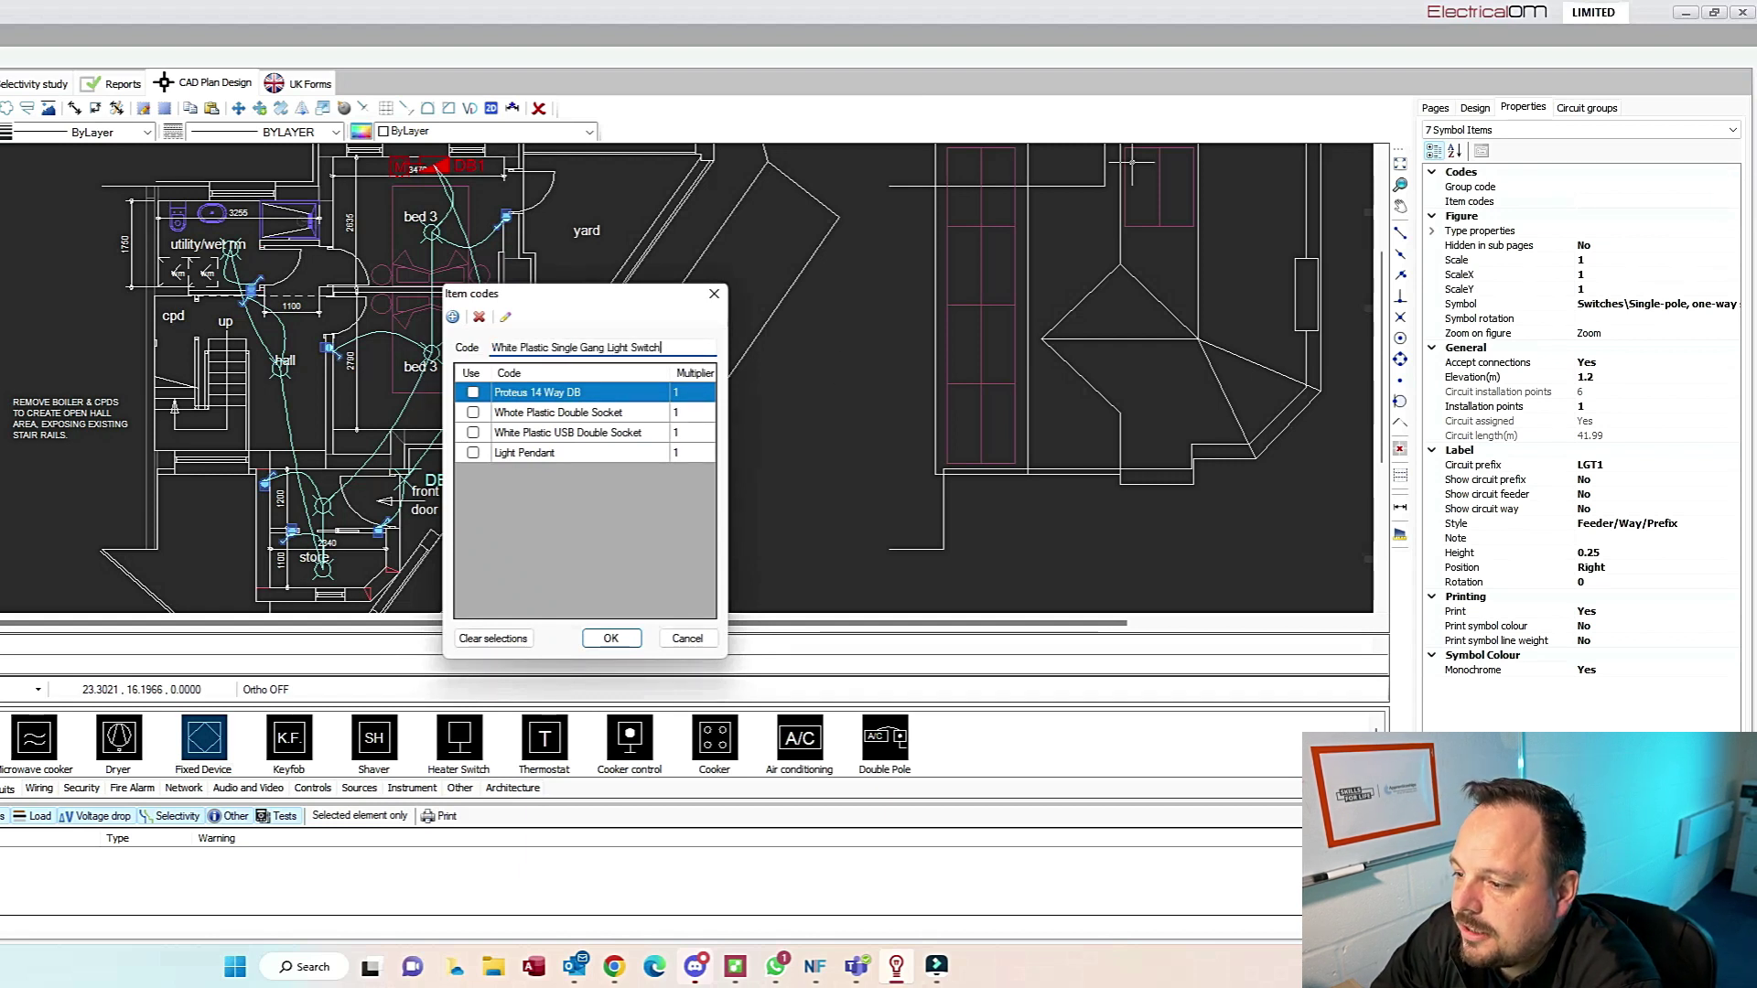
{"action": "left_click", "coordinate": [452, 317]}
{"action": "left_click", "coordinate": [473, 472]}
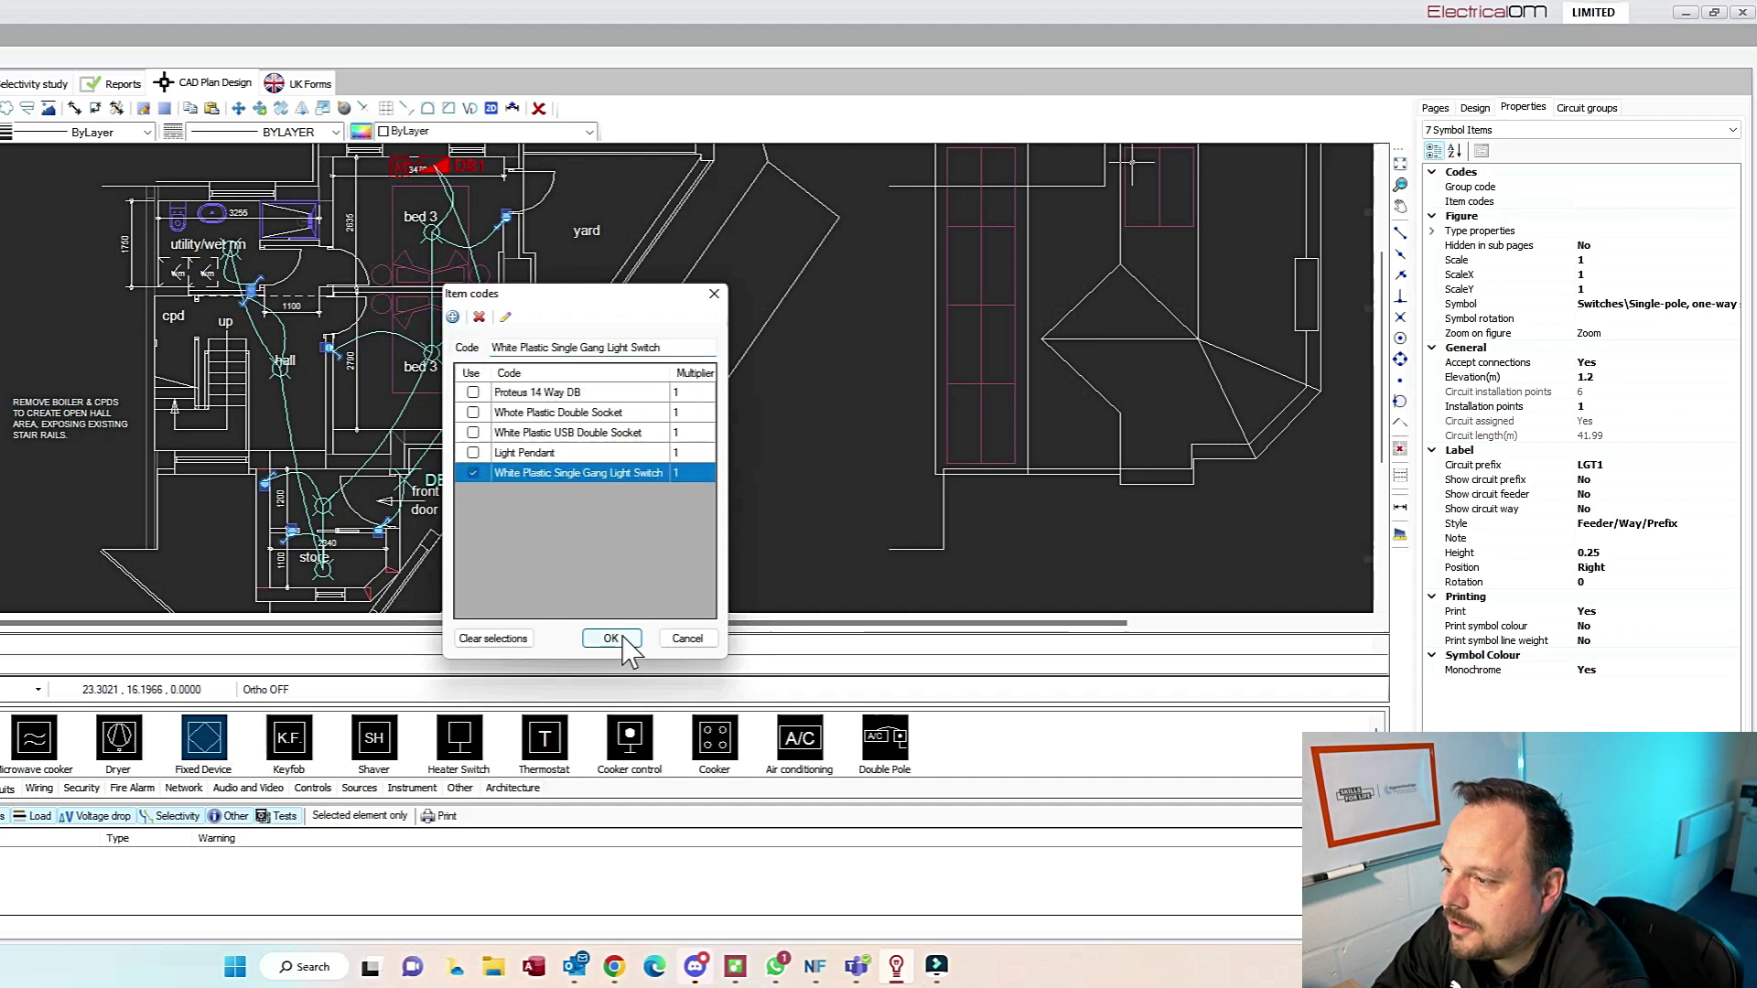
{"action": "left_click", "coordinate": [610, 638]}
Step: Add the item code Myenergi Zappi 7.2Kw and assign it to the EVSE fixed device beside the yard
{"action": "left_click", "coordinate": [530, 365]}
{"action": "left_click", "coordinate": [1522, 107]}
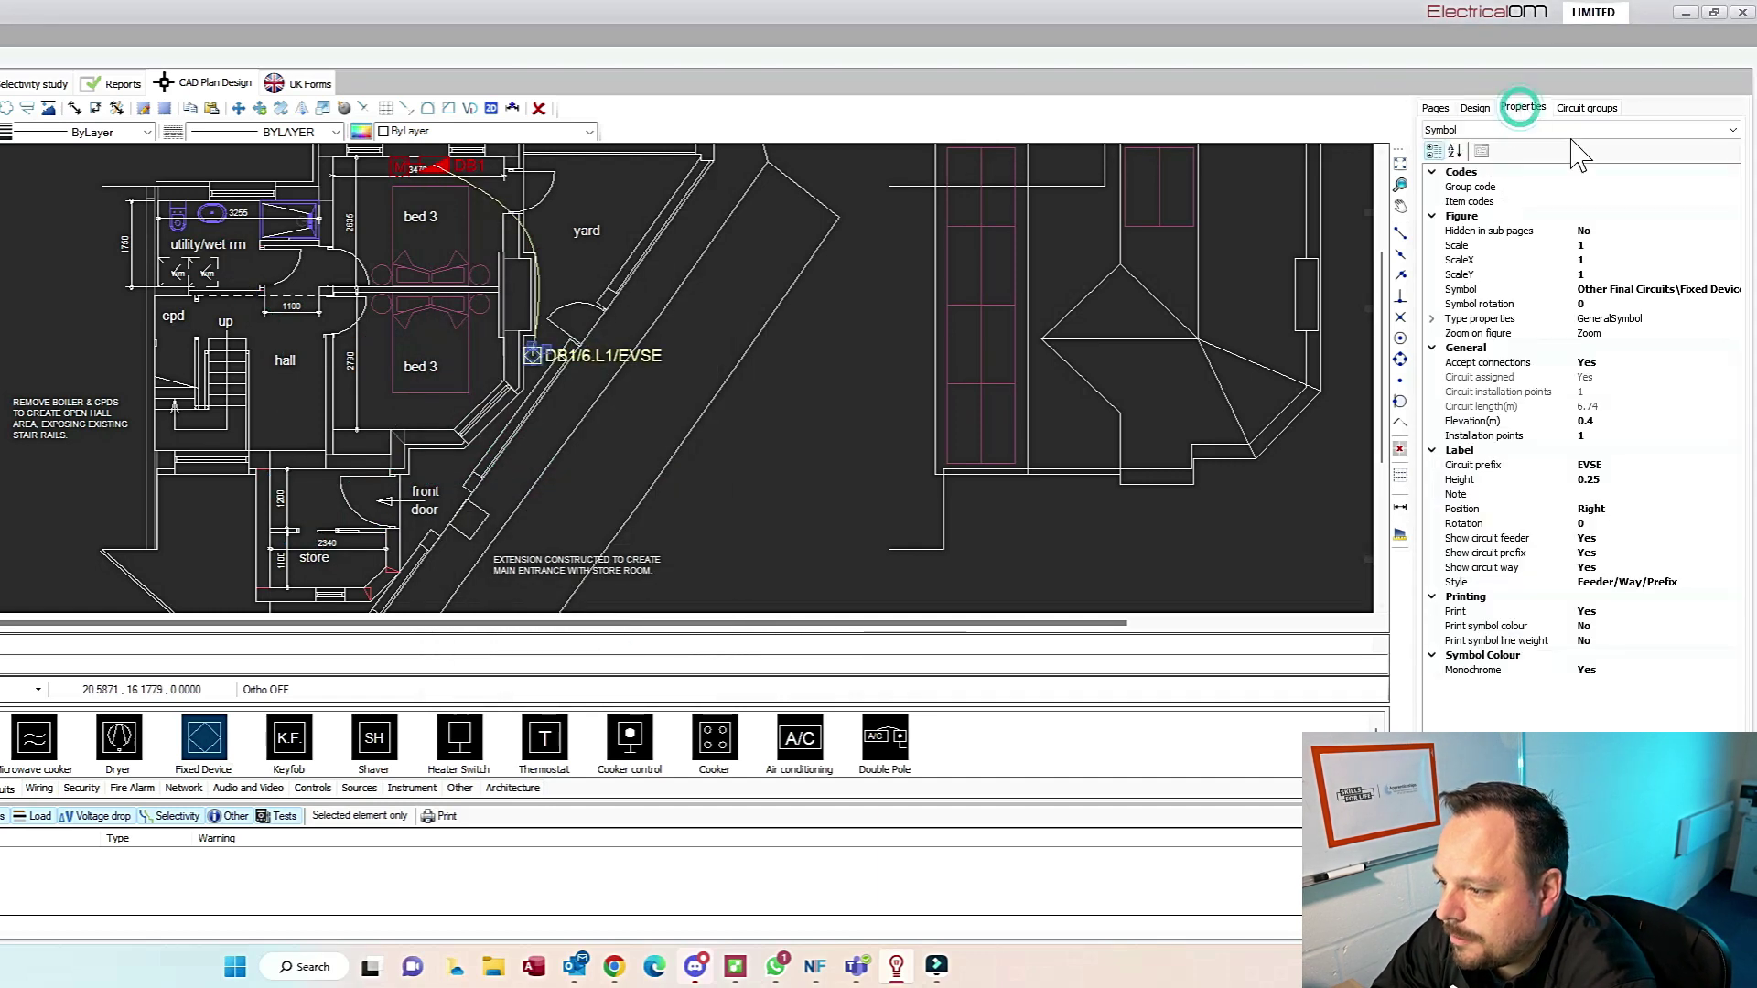
{"action": "left_click", "coordinate": [1732, 201]}
{"action": "type", "text": "Myen"}
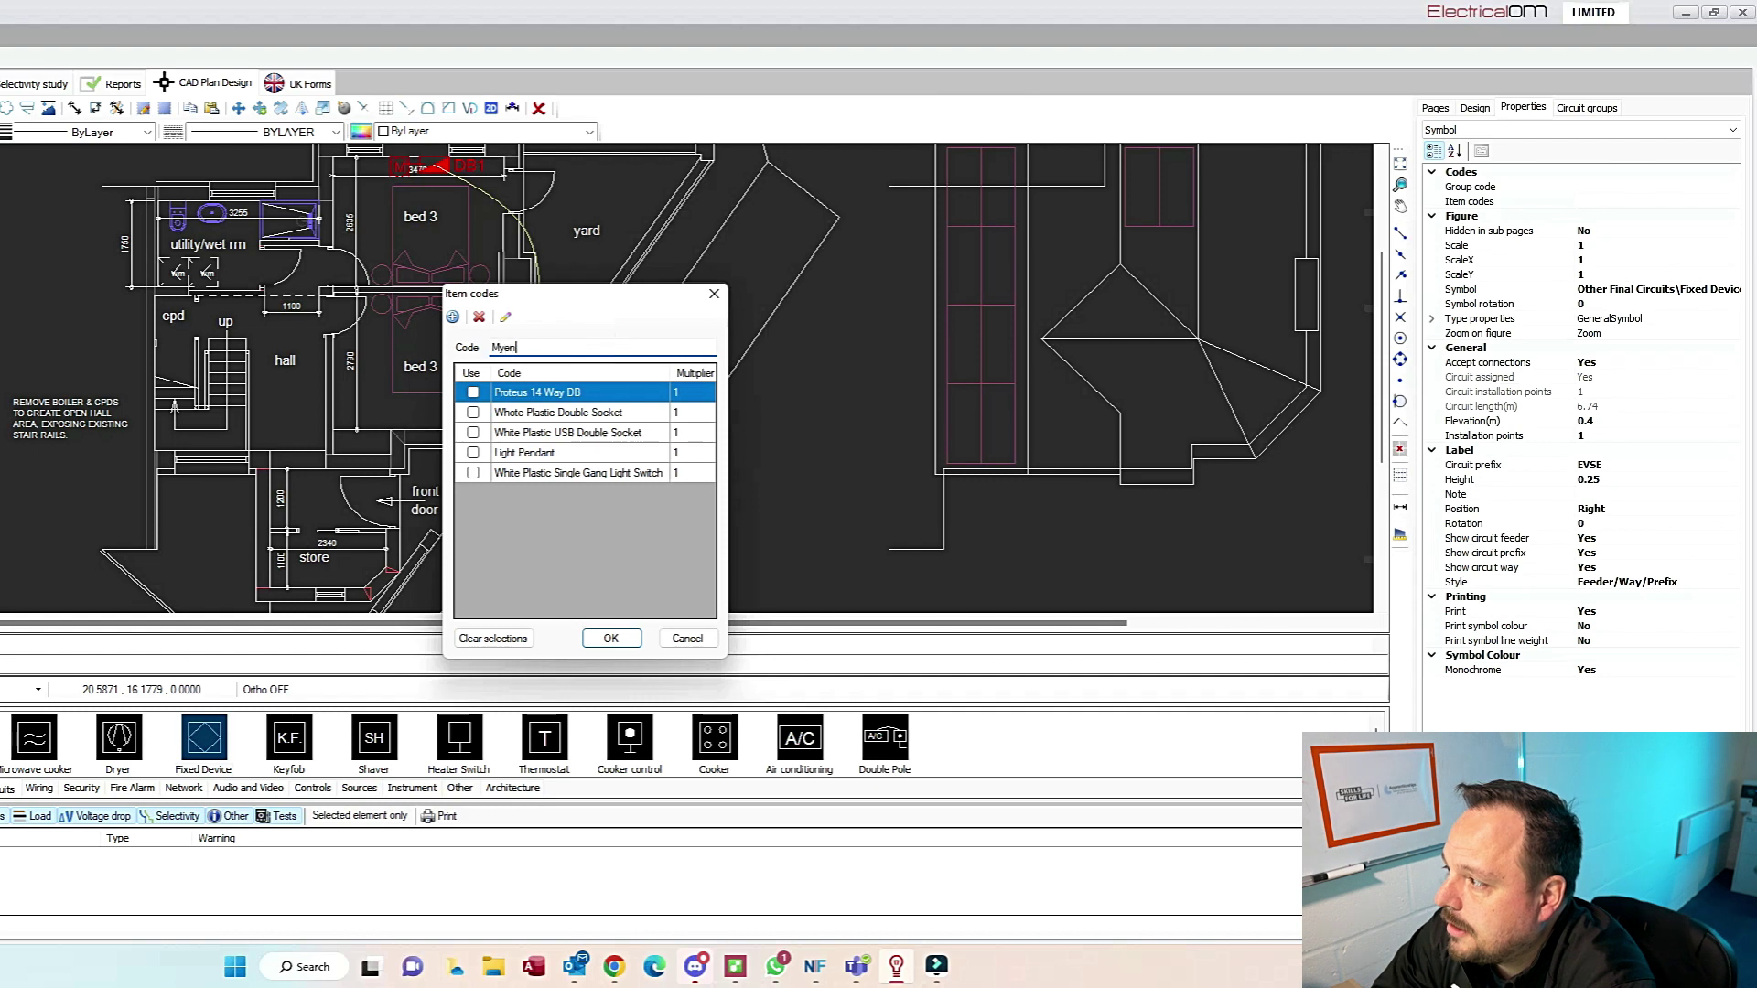
{"action": "type", "text": "ergi Zappi 7.2Kw"}
{"action": "left_click", "coordinate": [453, 317]}
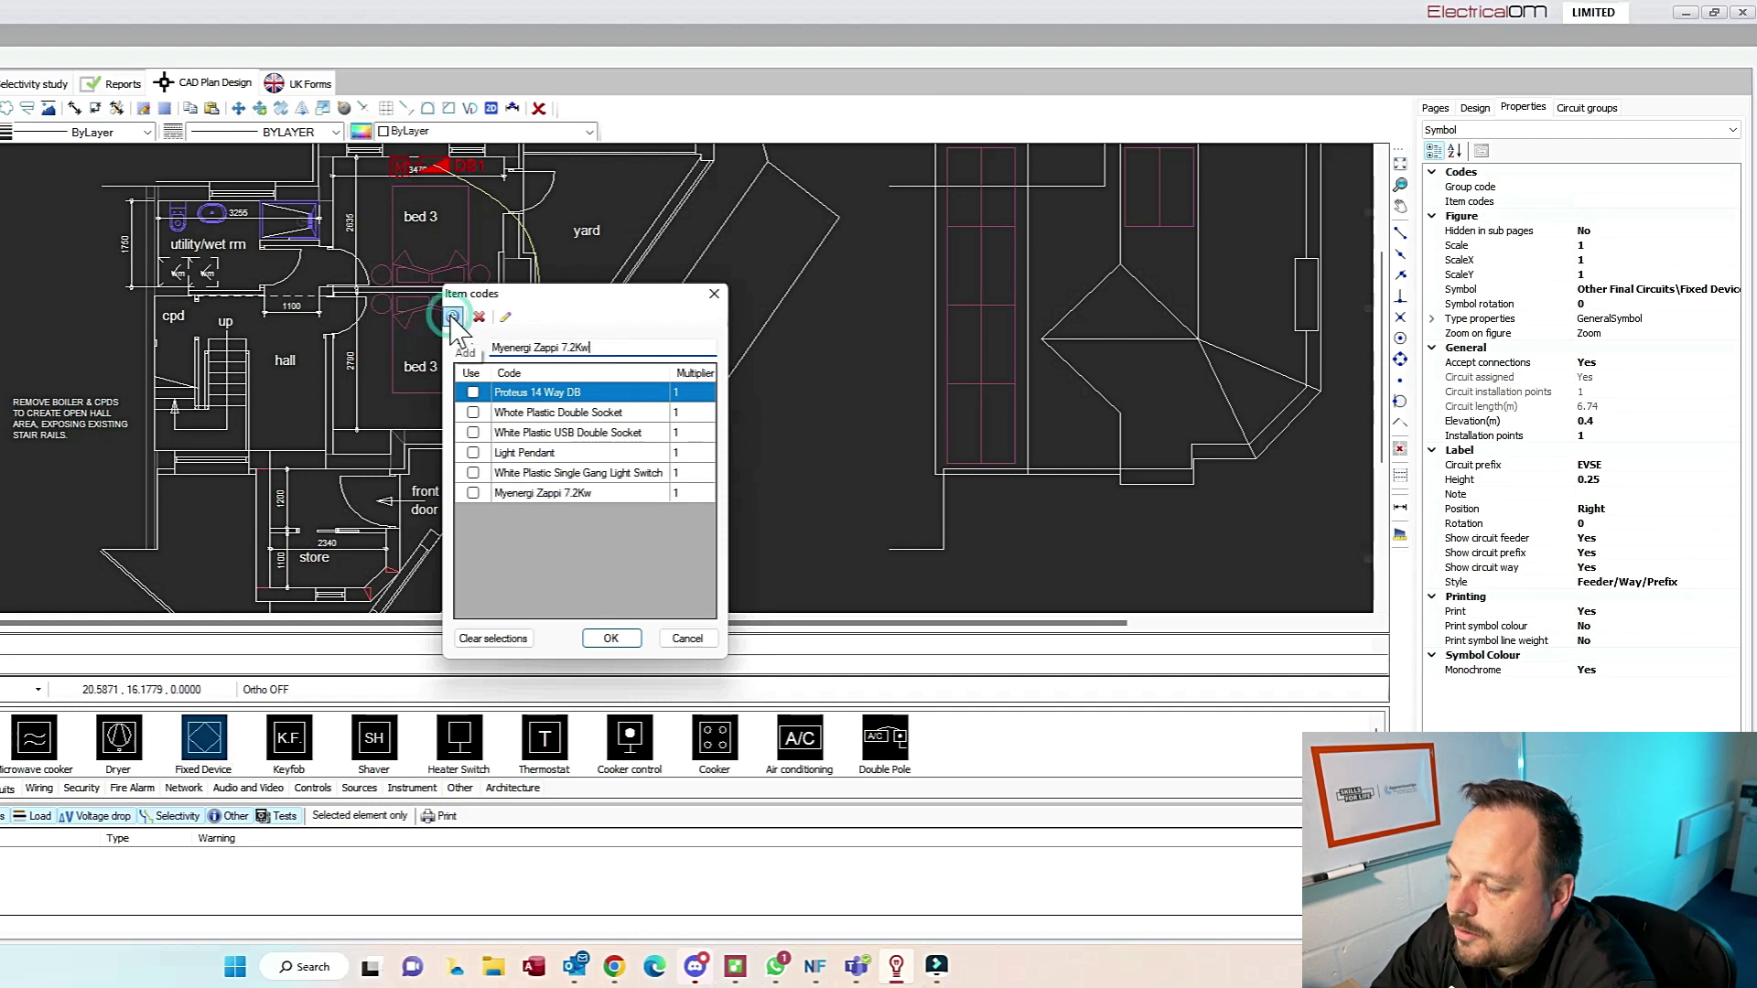
{"action": "left_click", "coordinate": [473, 492]}
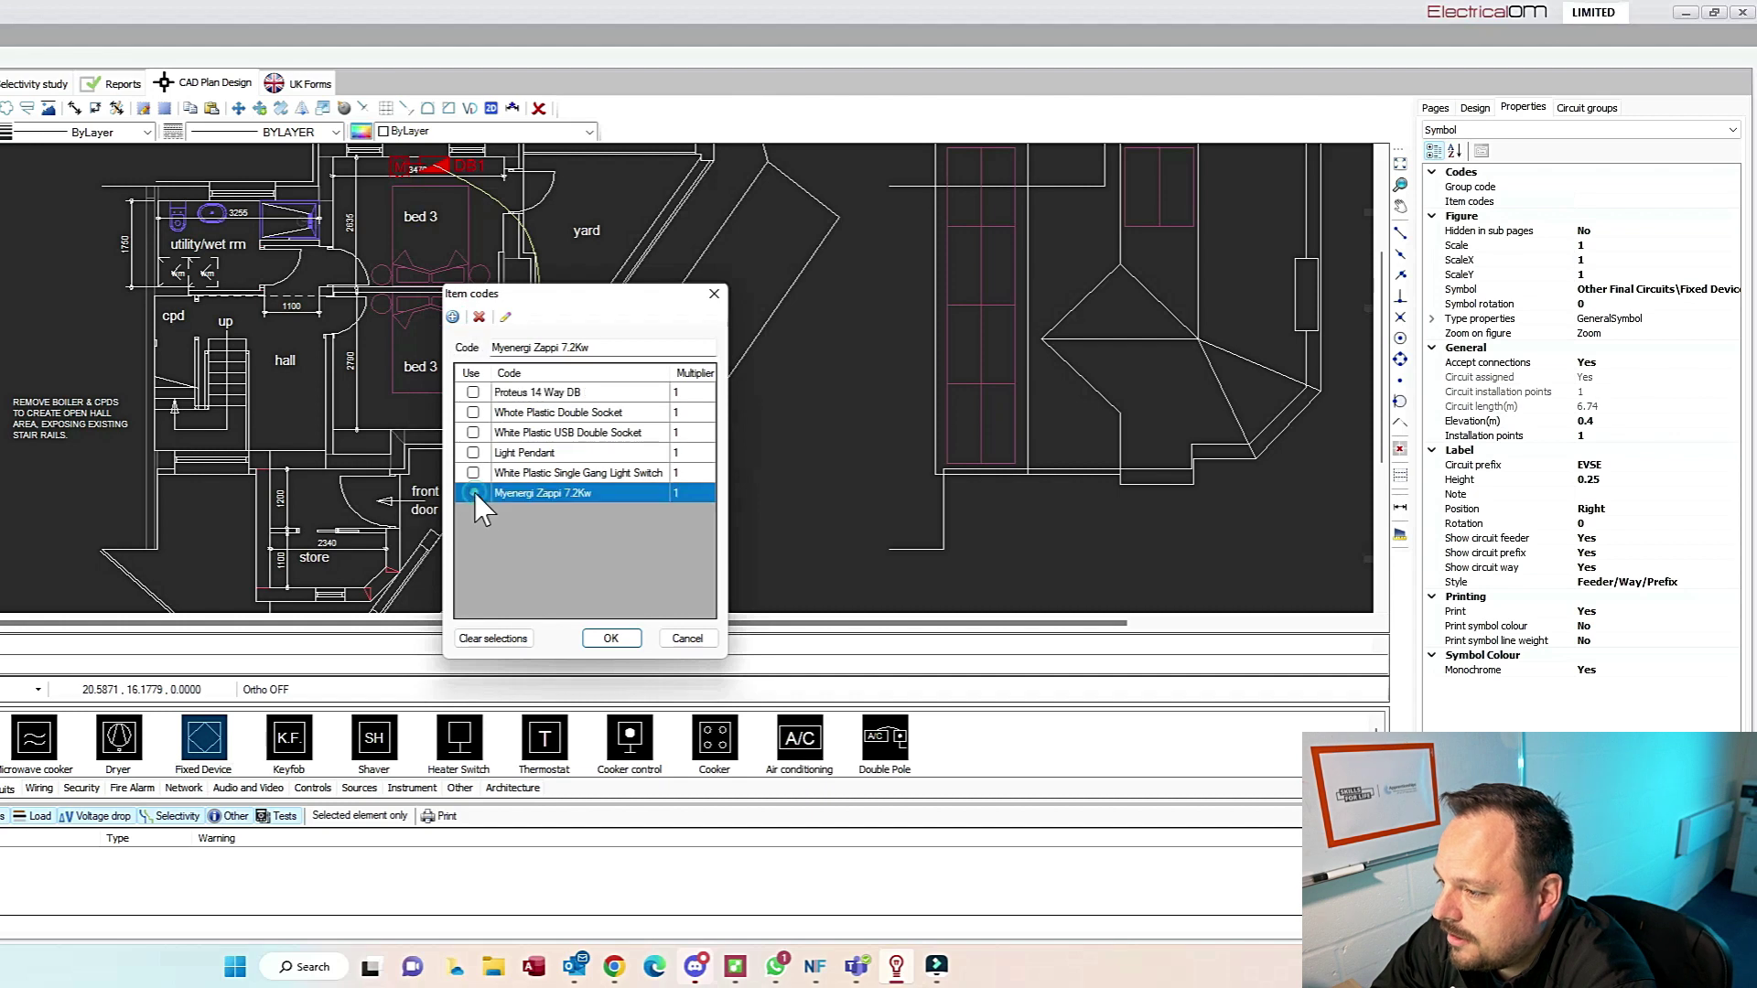
{"action": "left_click", "coordinate": [610, 638]}
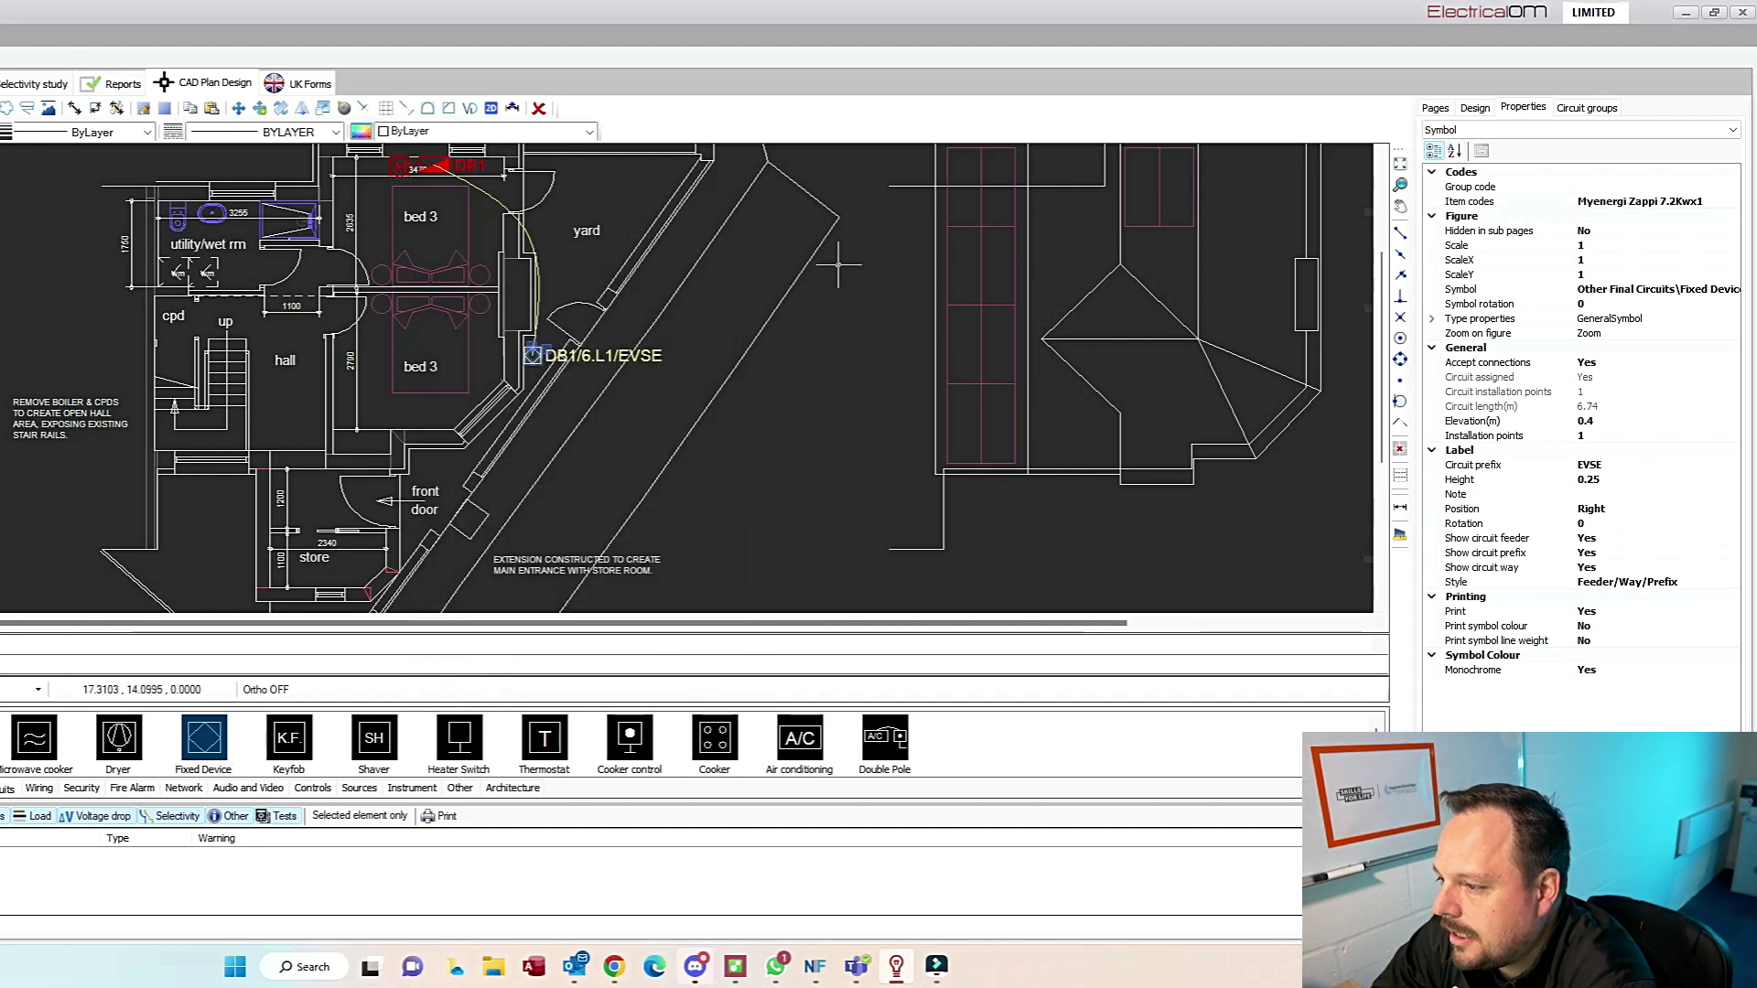
Step: Add the wire code 6mm 3 core XLPE SWA and assign it to the wire section feeding the EVSE device
{"action": "left_click", "coordinate": [1434, 107]}
{"action": "left_click", "coordinate": [1546, 196]}
{"action": "left_click", "coordinate": [1537, 211]}
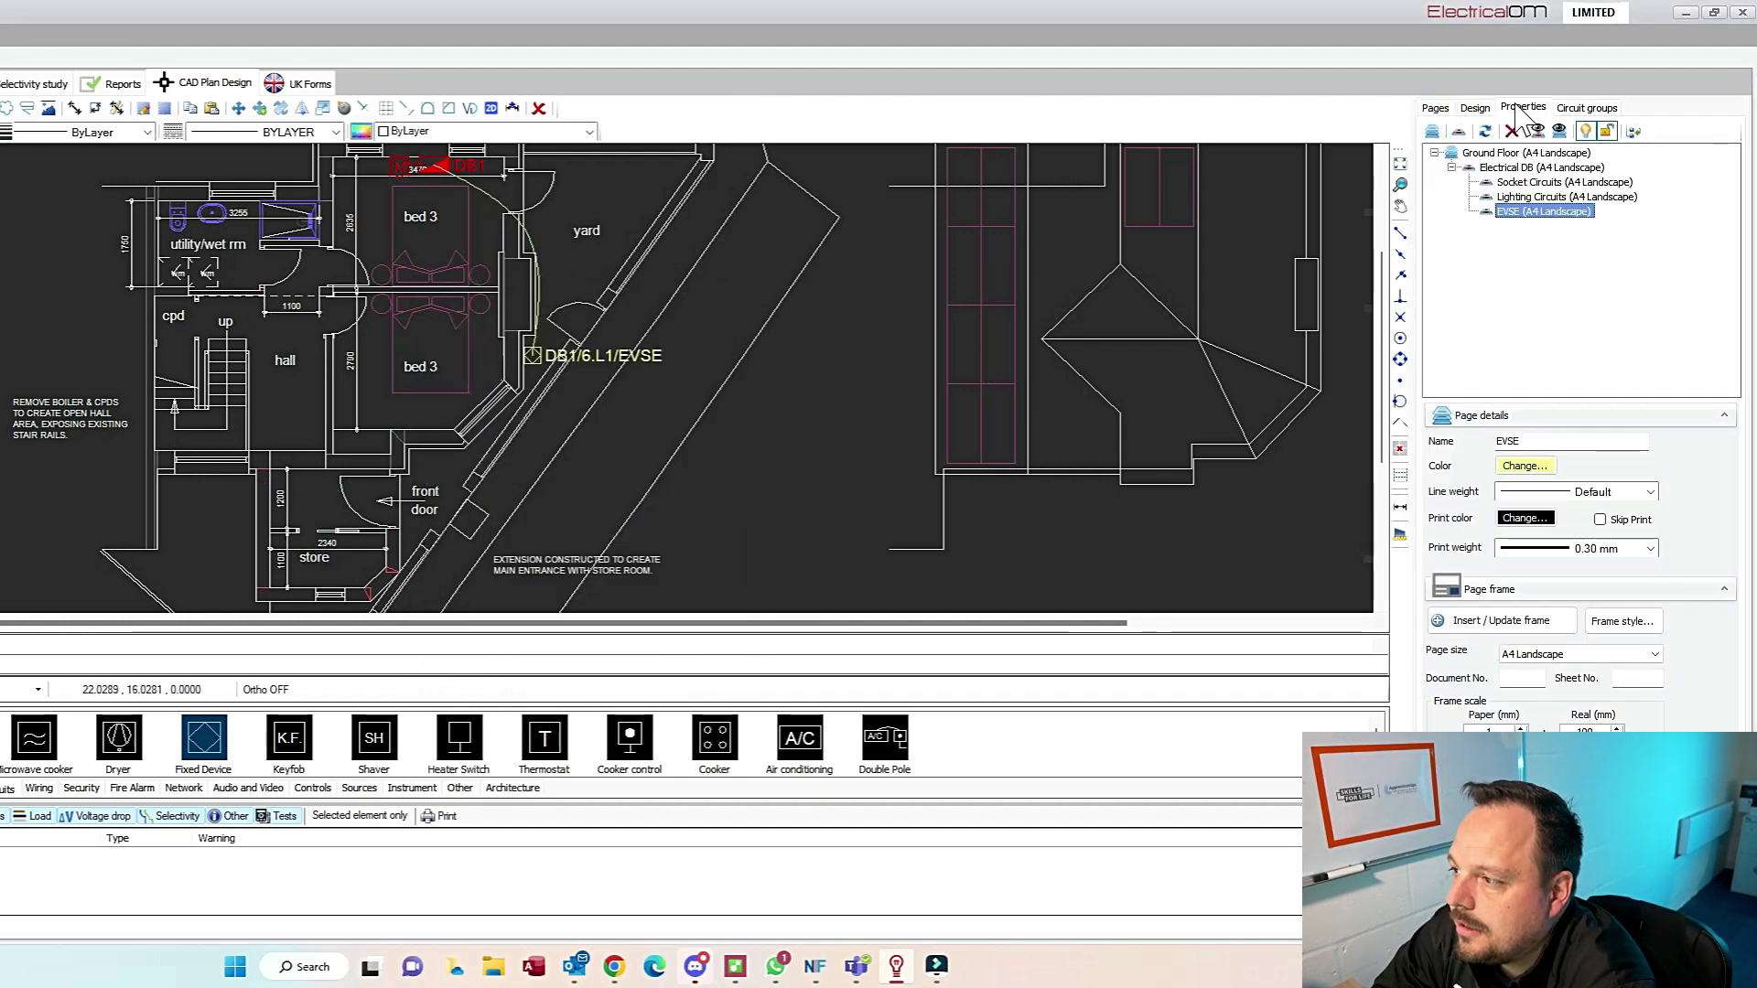
{"action": "left_click", "coordinate": [1518, 216]}
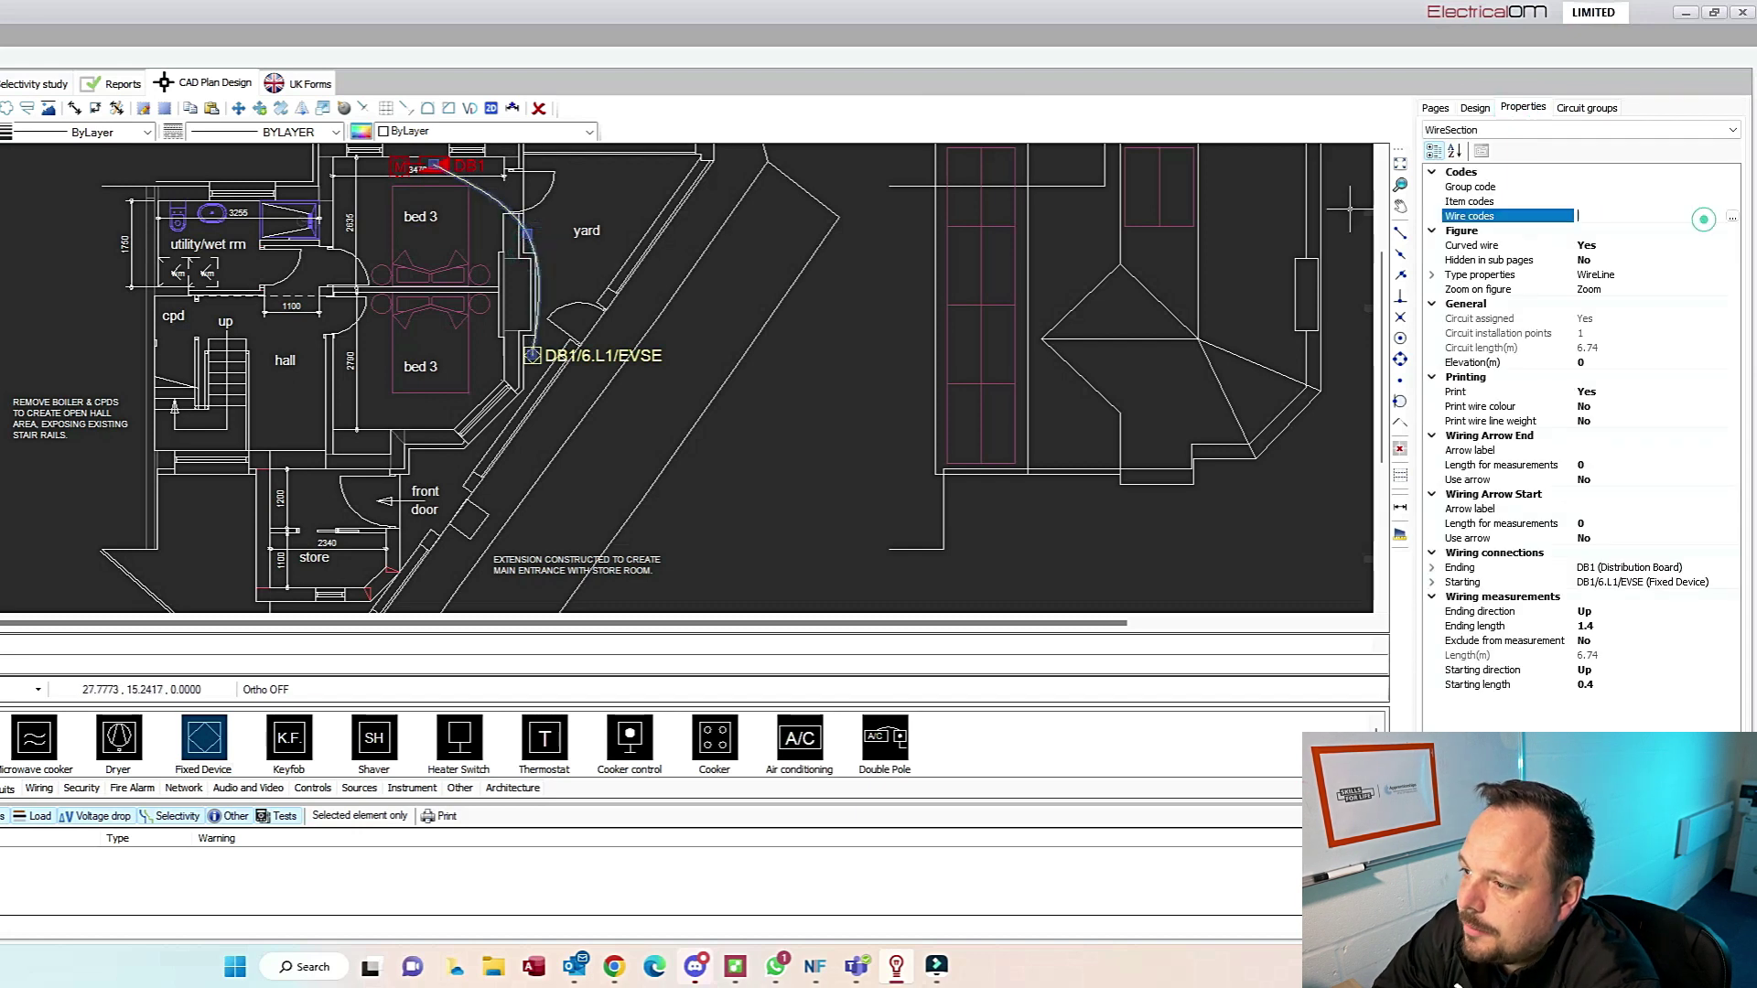
{"action": "left_click", "coordinate": [1726, 216]}
{"action": "type", "text": "6m"}
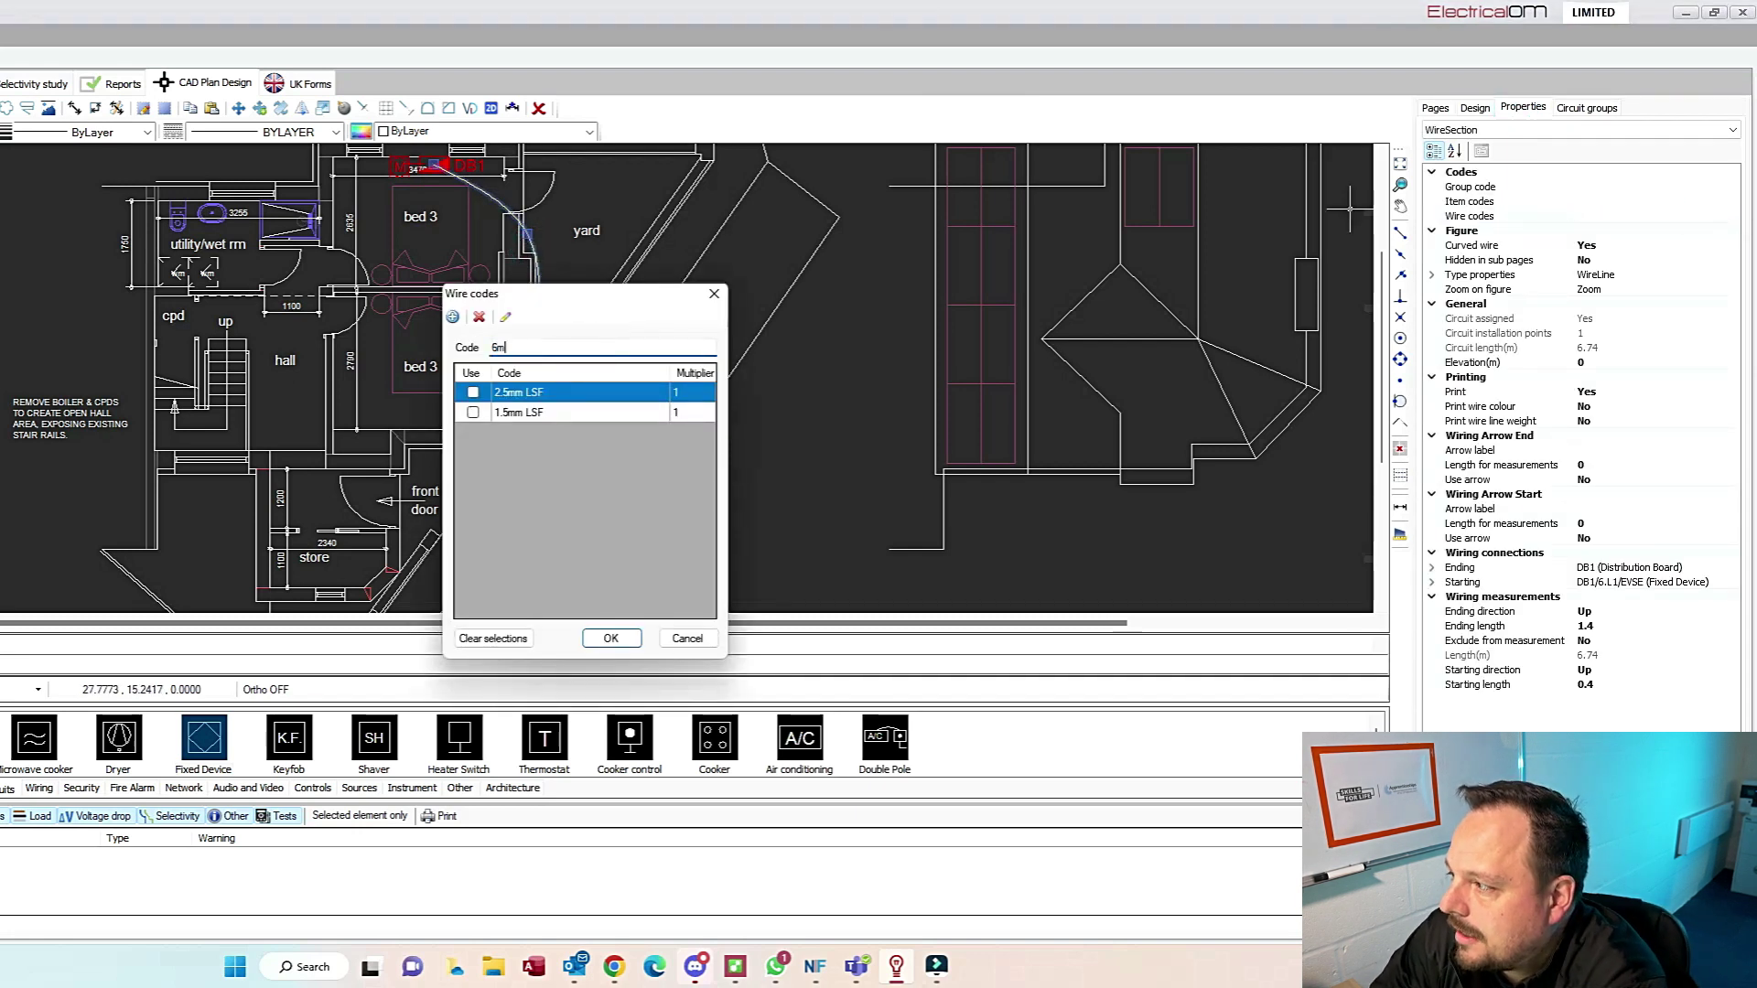
{"action": "type", "text": "m 3 core SW"}
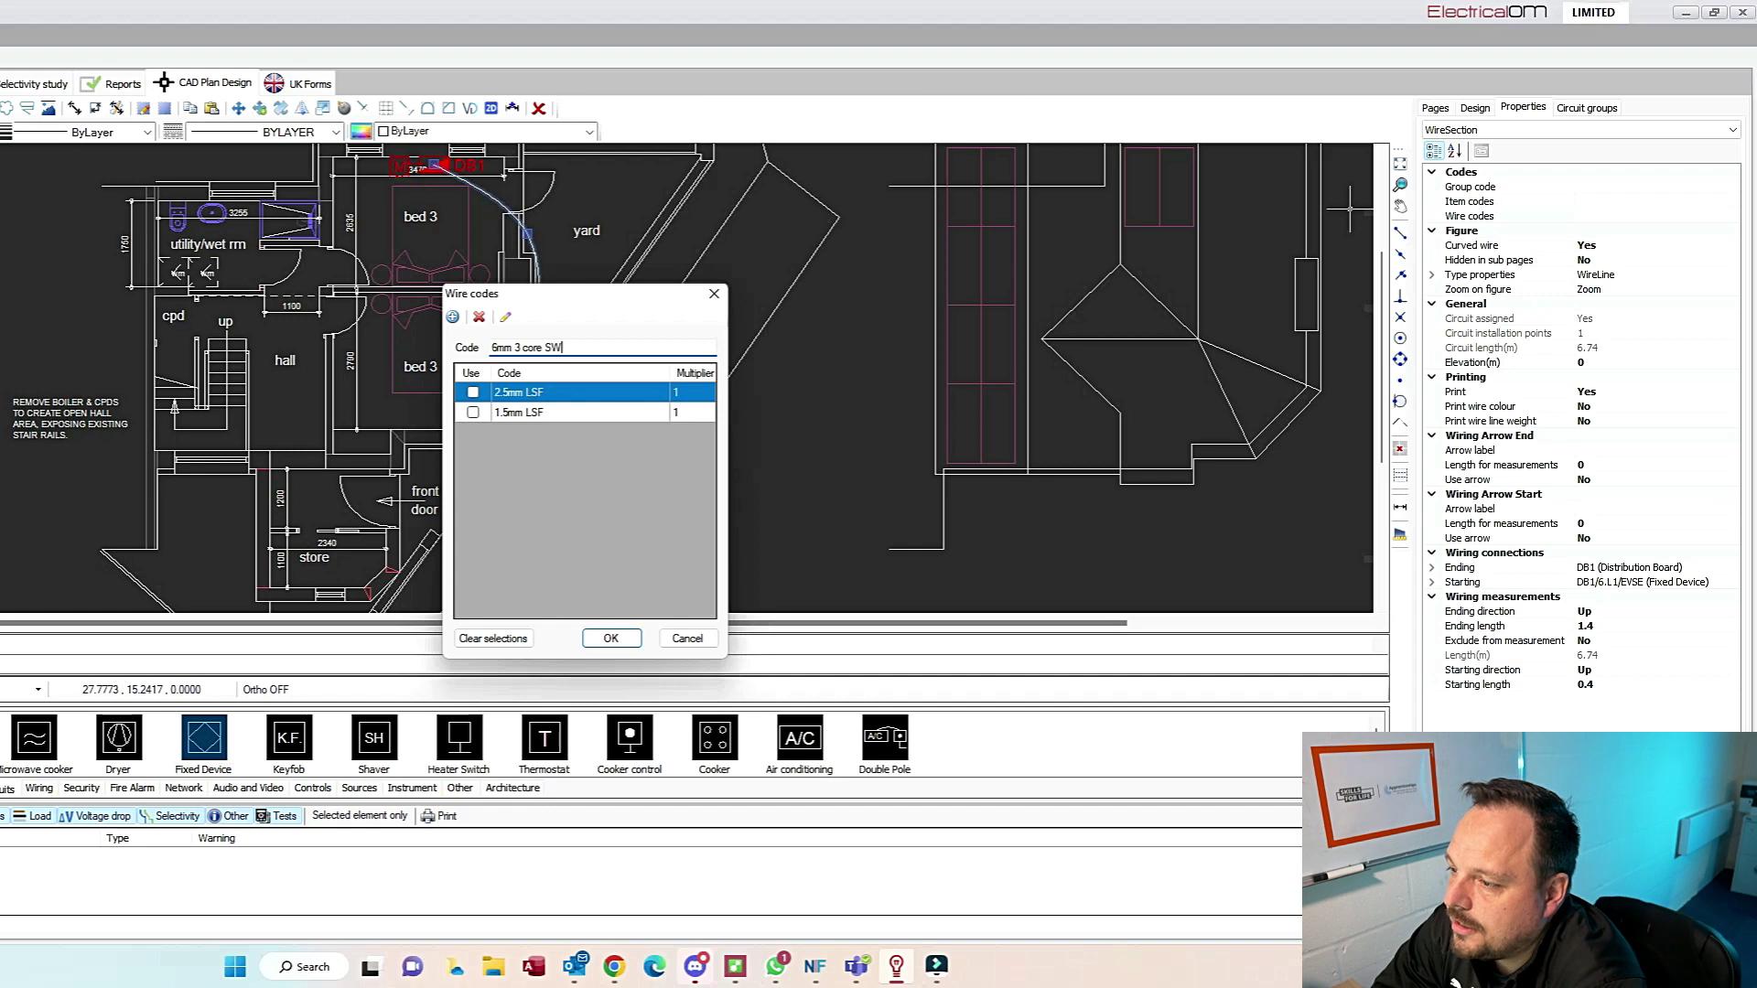
{"action": "key", "text": "BackSpace"}
{"action": "key", "text": "BackSpace"}
{"action": "type", "text": "XLPE SWA"}
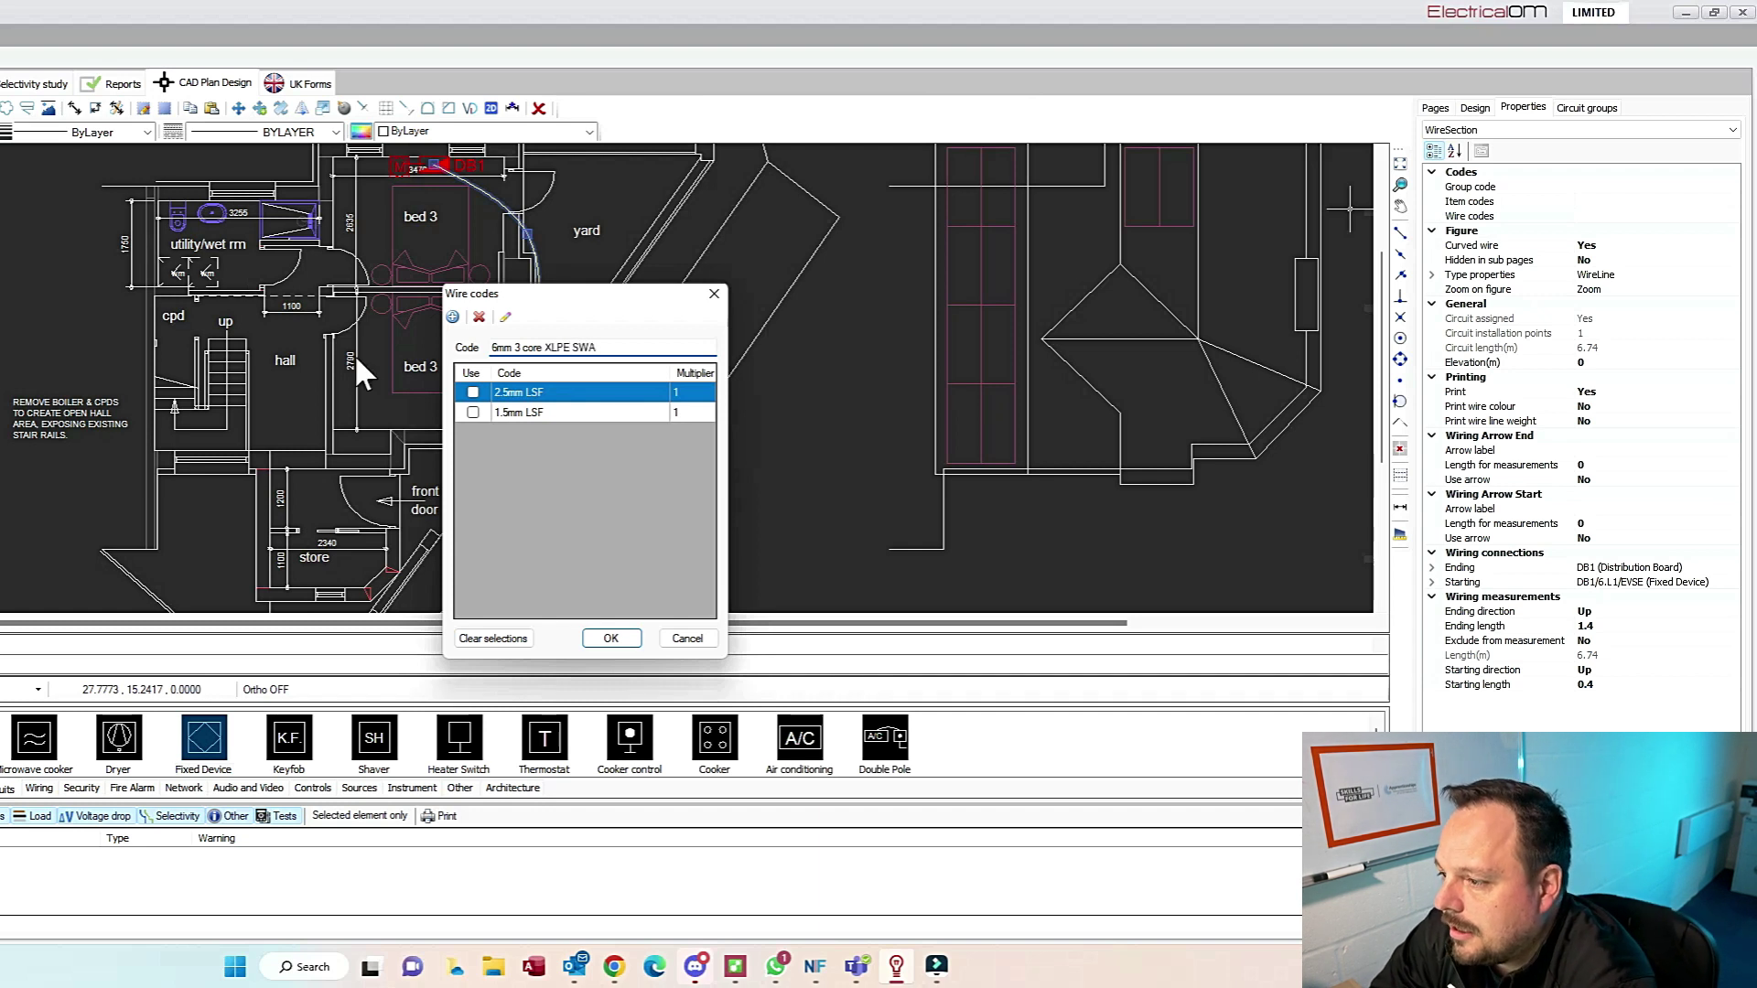
{"action": "left_click", "coordinate": [452, 316]}
{"action": "left_click", "coordinate": [611, 638]}
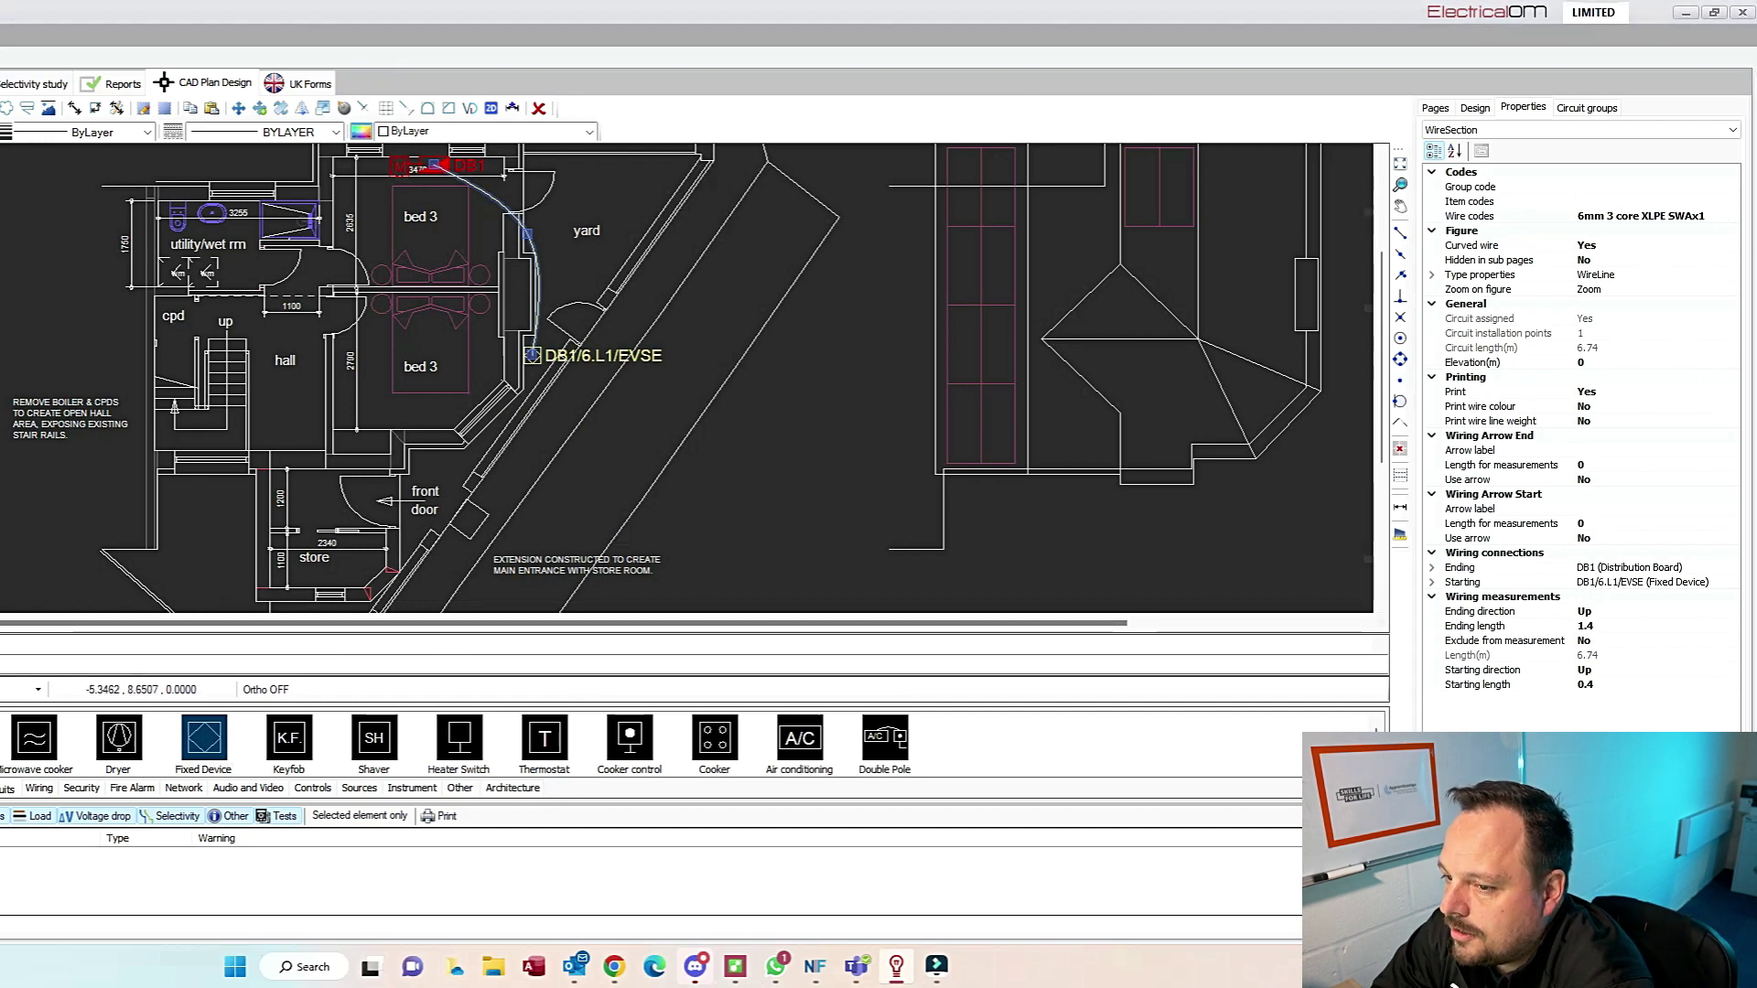
Step: Review the plan list of materials for all items and wires, and look over the Main DB schematic
{"action": "left_click_drag", "start_coordinate": [0, 320], "coordinate": [1049, 103]}
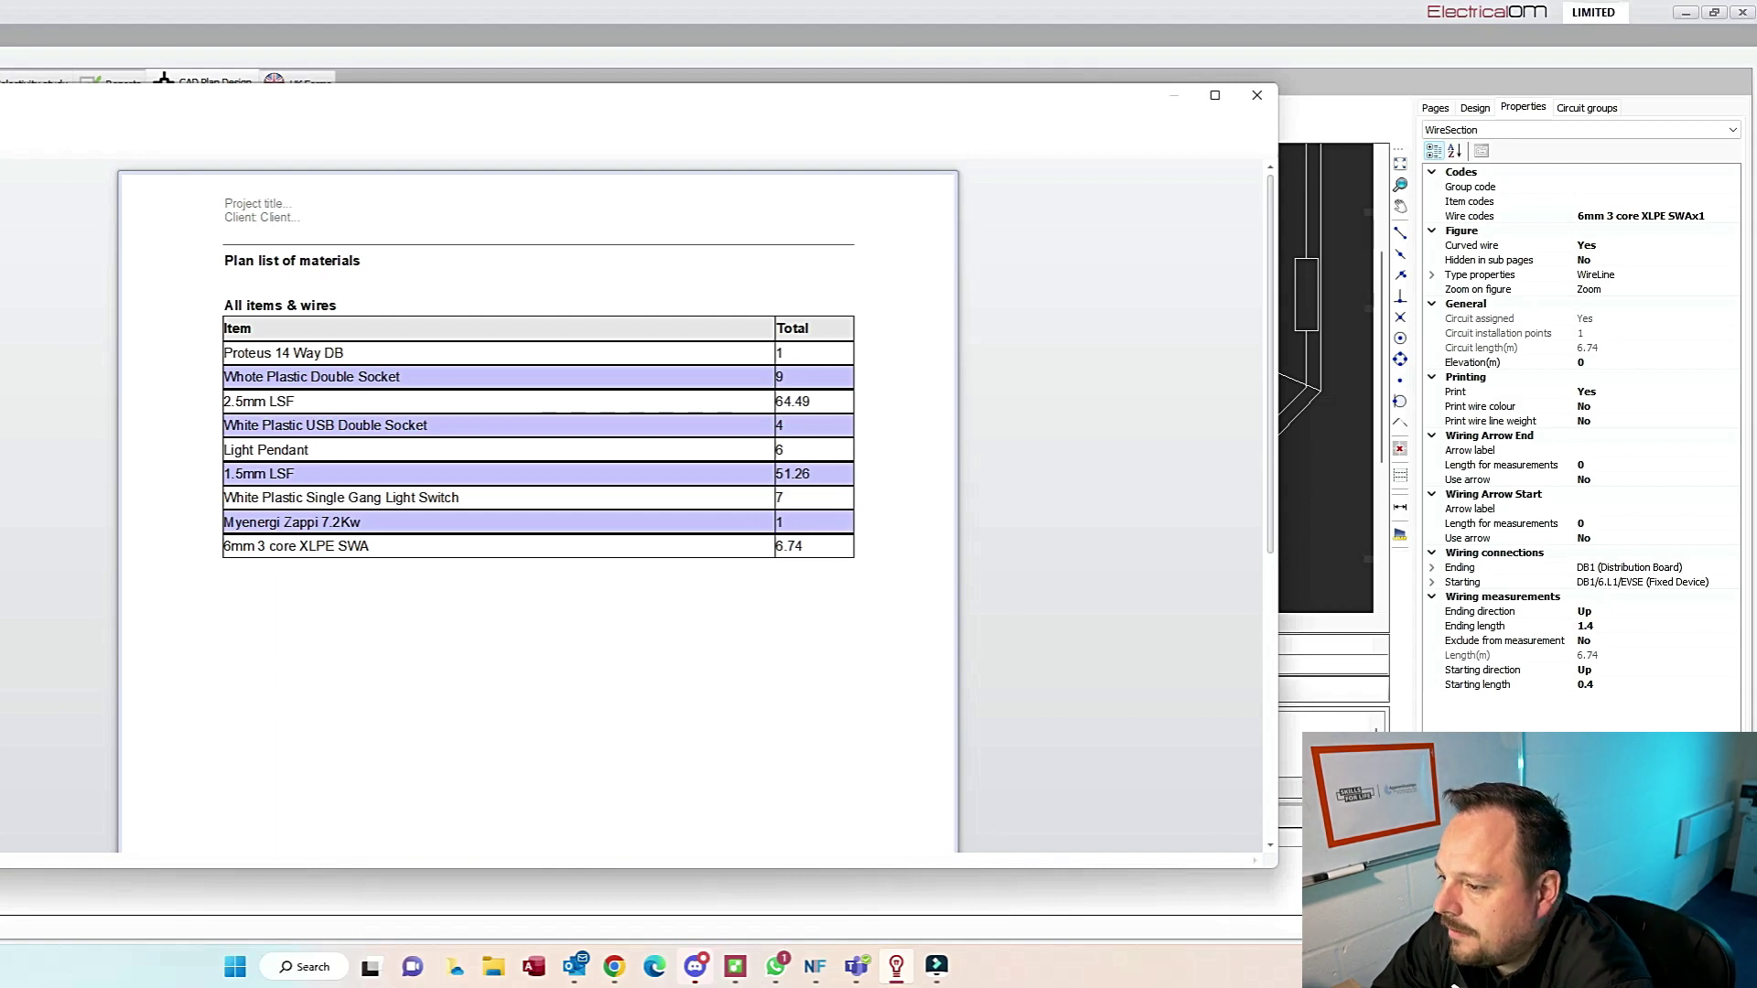
{"action": "left_click", "coordinate": [1256, 95]}
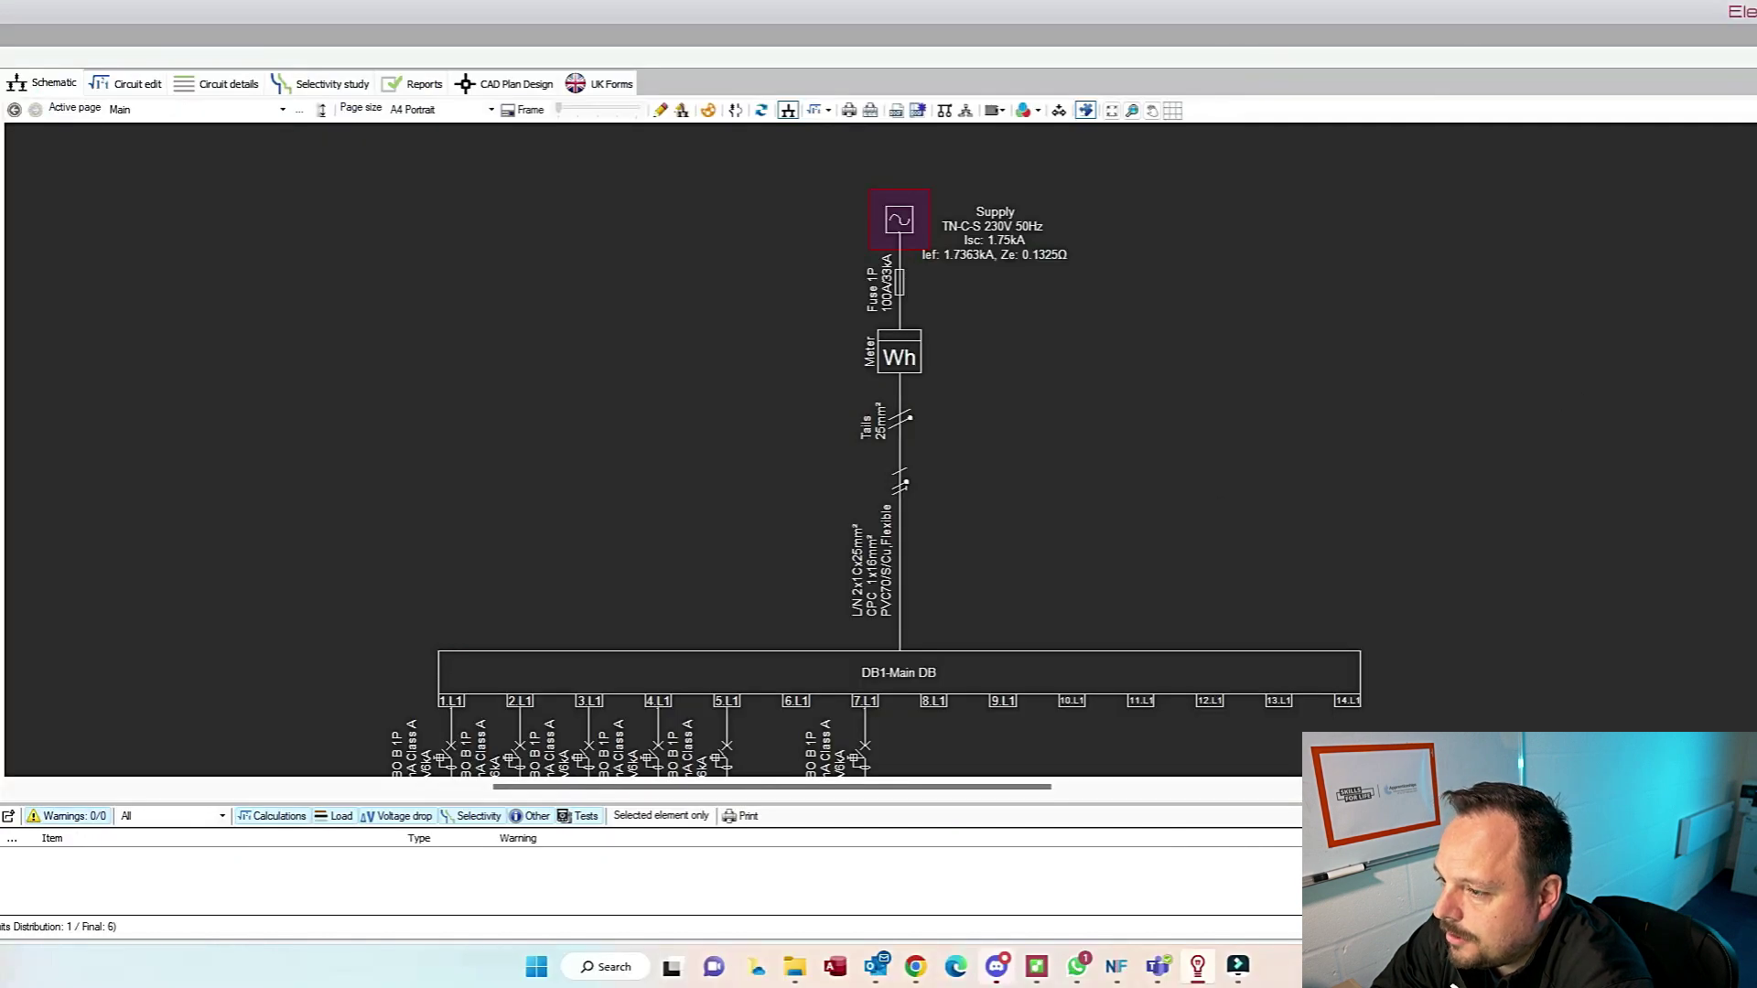
{"action": "scroll", "coordinate": [654, 448], "scroll_direction": "down", "scroll_amount": 5}
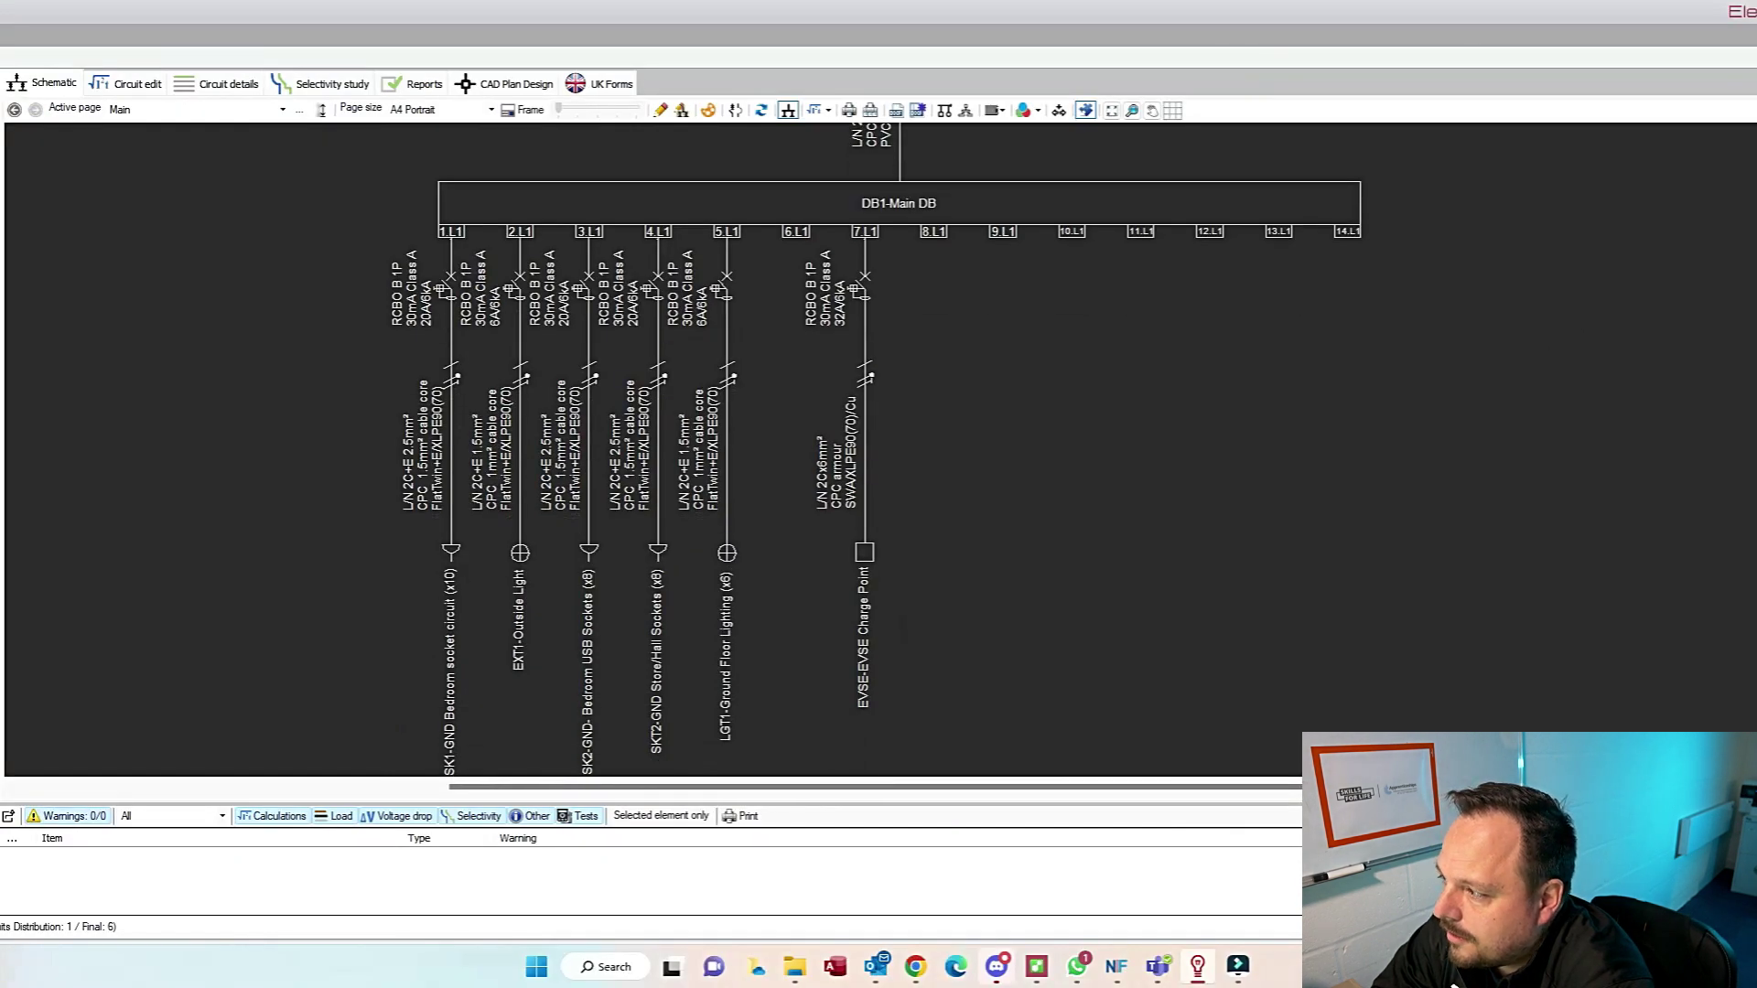
{"action": "scroll", "coordinate": [653, 448], "scroll_direction": "up", "scroll_amount": 4}
Step: Create a BS 7671:2018 + A2:2022 Electrical Installation Certificate in the Commercial/Industrial category and open the draft
{"action": "left_click", "coordinate": [599, 83]}
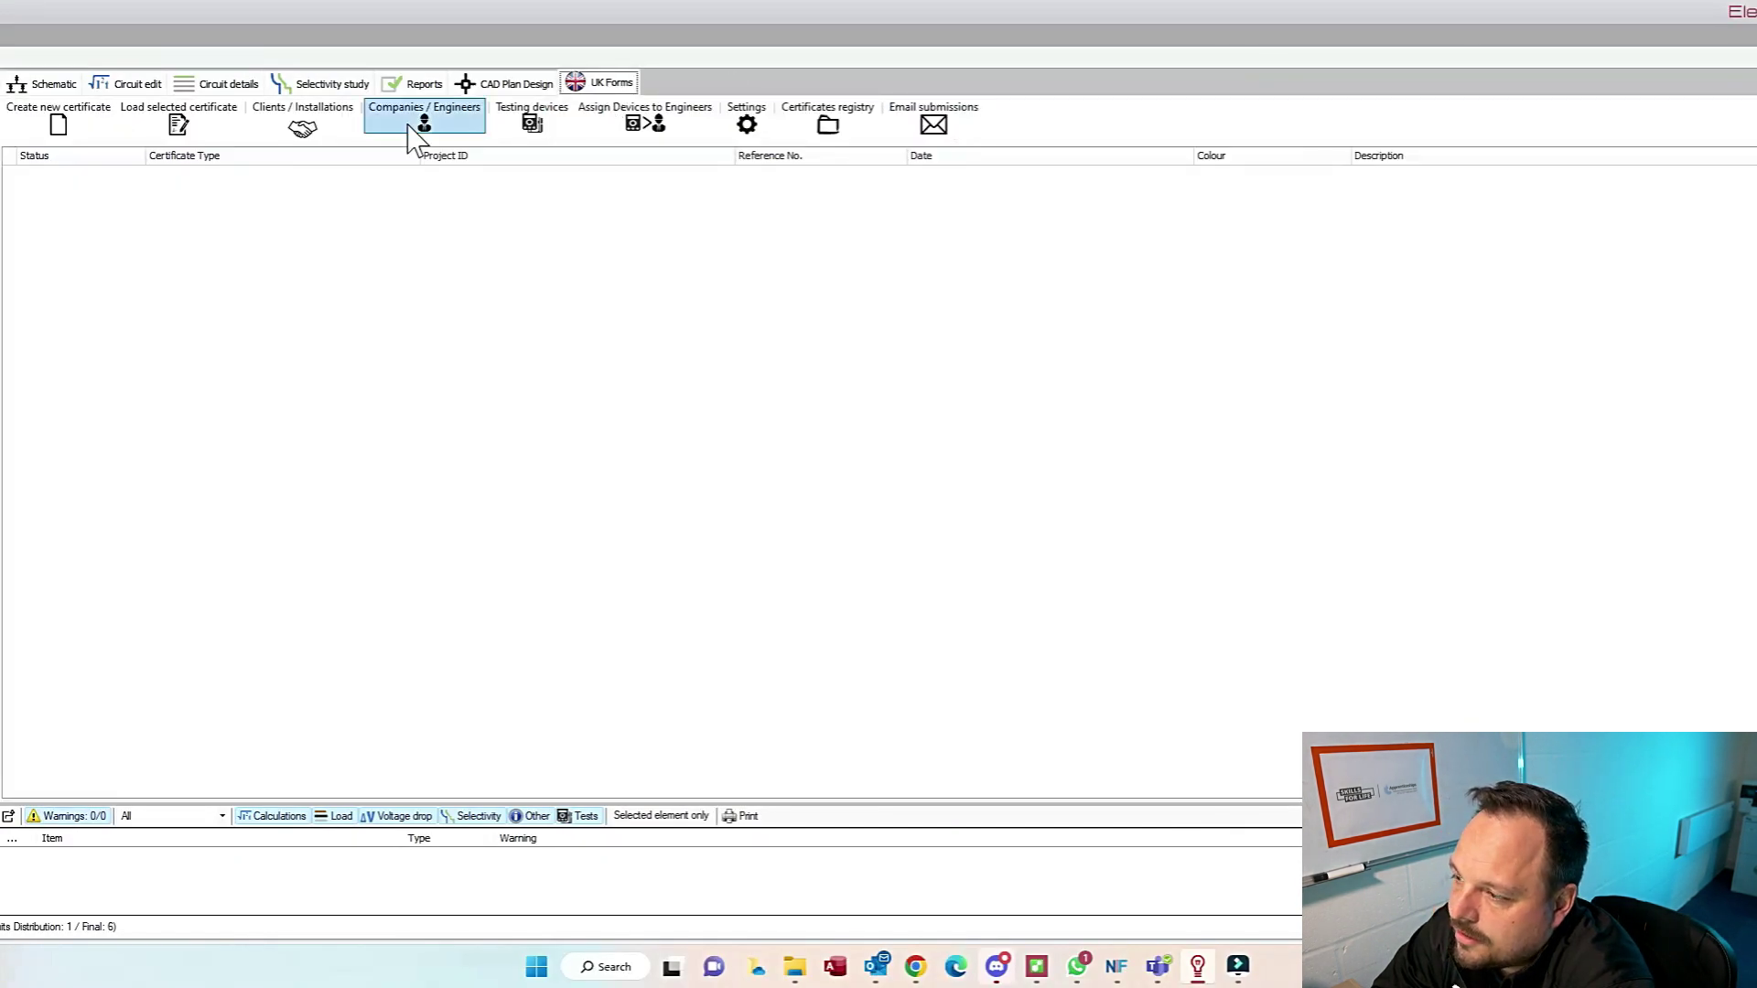
{"action": "left_click", "coordinate": [64, 133]}
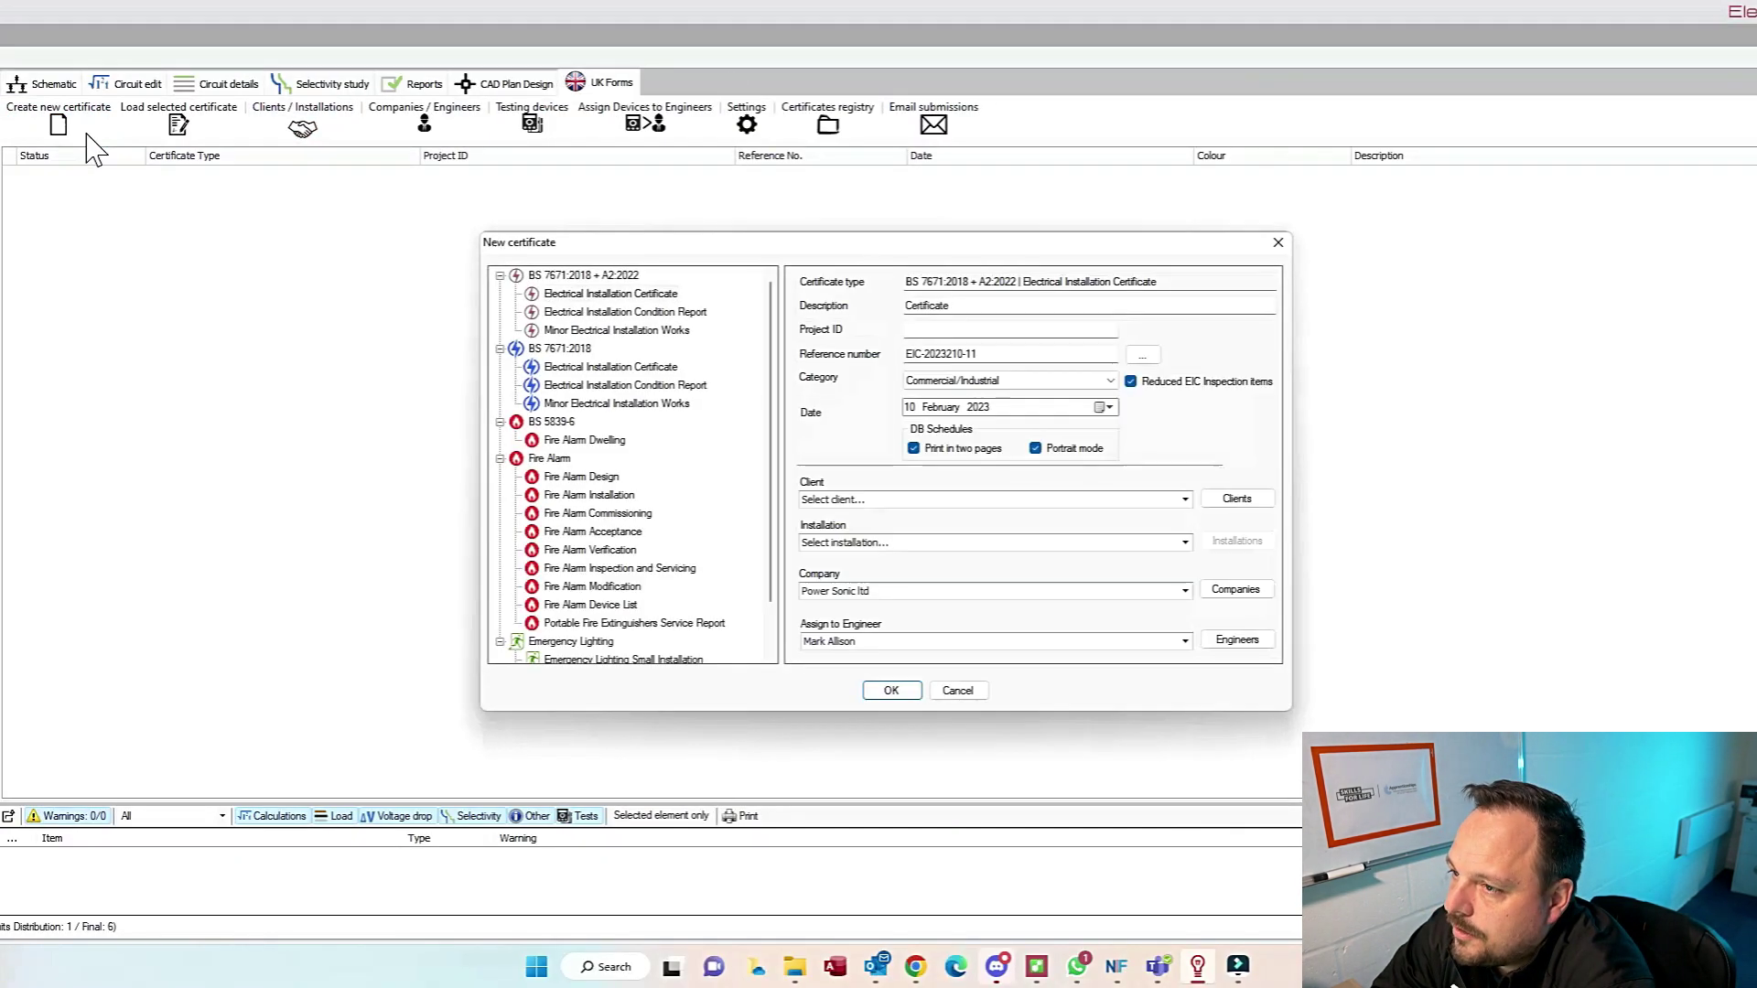
{"action": "left_click", "coordinate": [889, 692]}
{"action": "left_click", "coordinate": [124, 173]}
{"action": "double_click", "coordinate": [216, 175]}
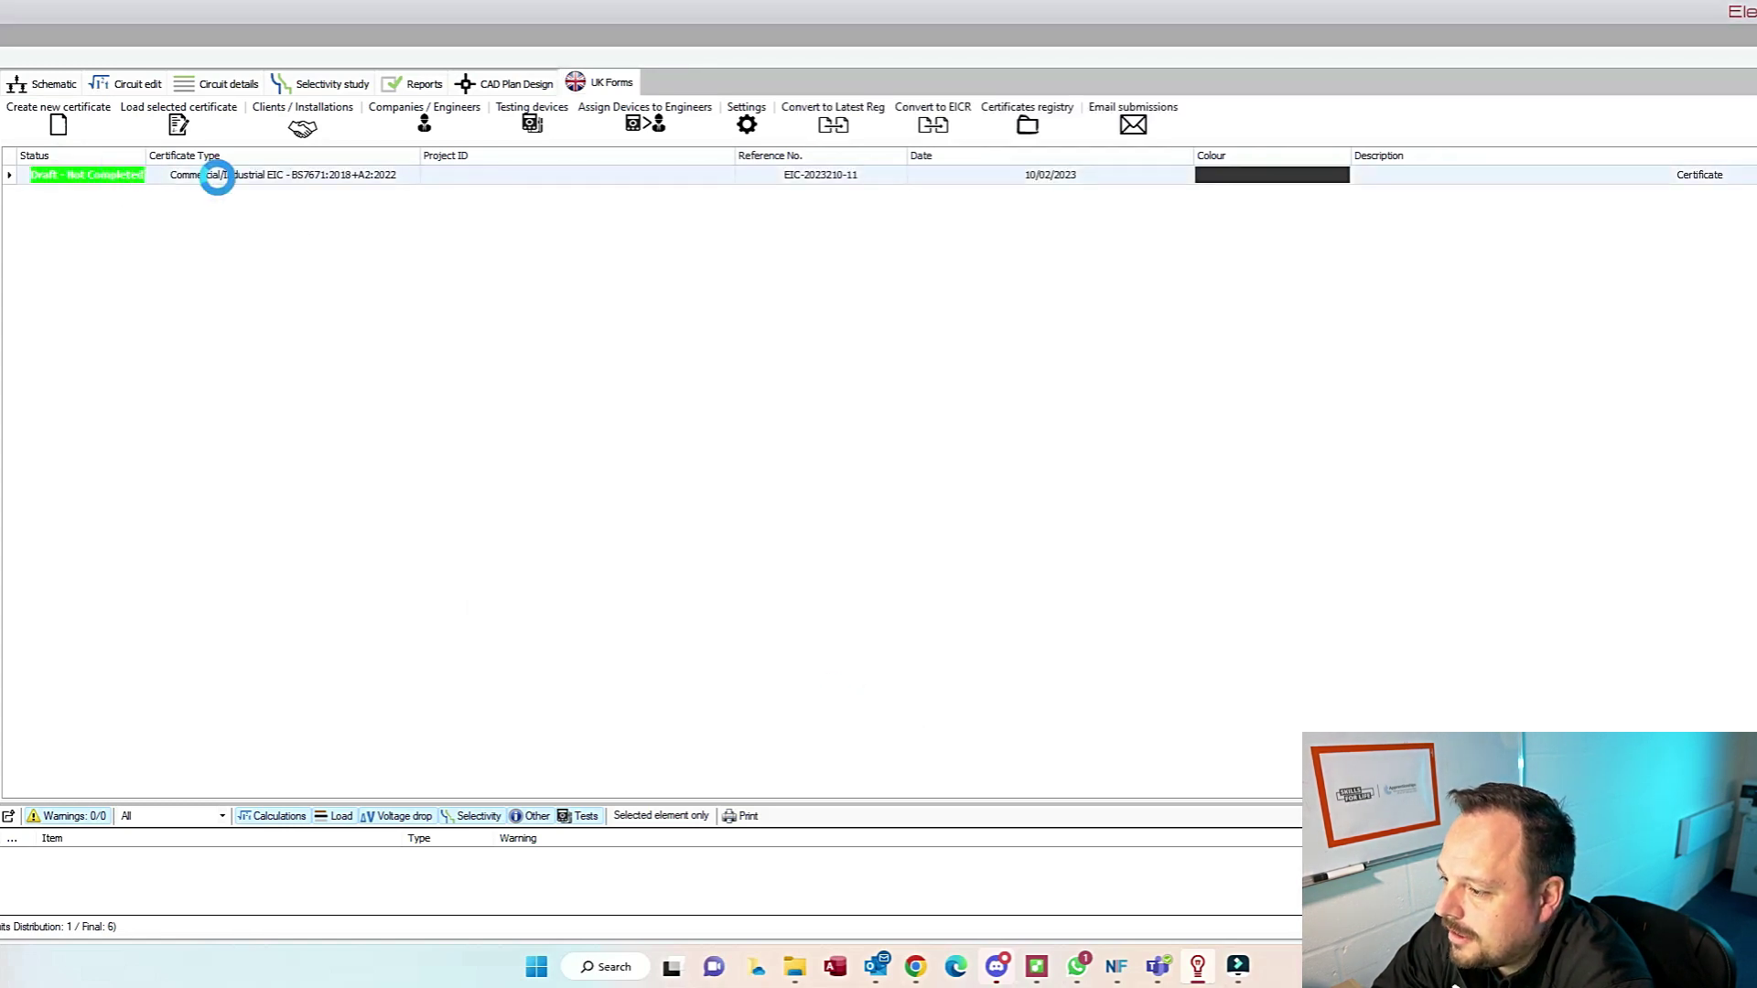
Step: Fill all distribution board details from the design model and display the DB1-Main DB circuit schedule
{"action": "left_click", "coordinate": [302, 138]}
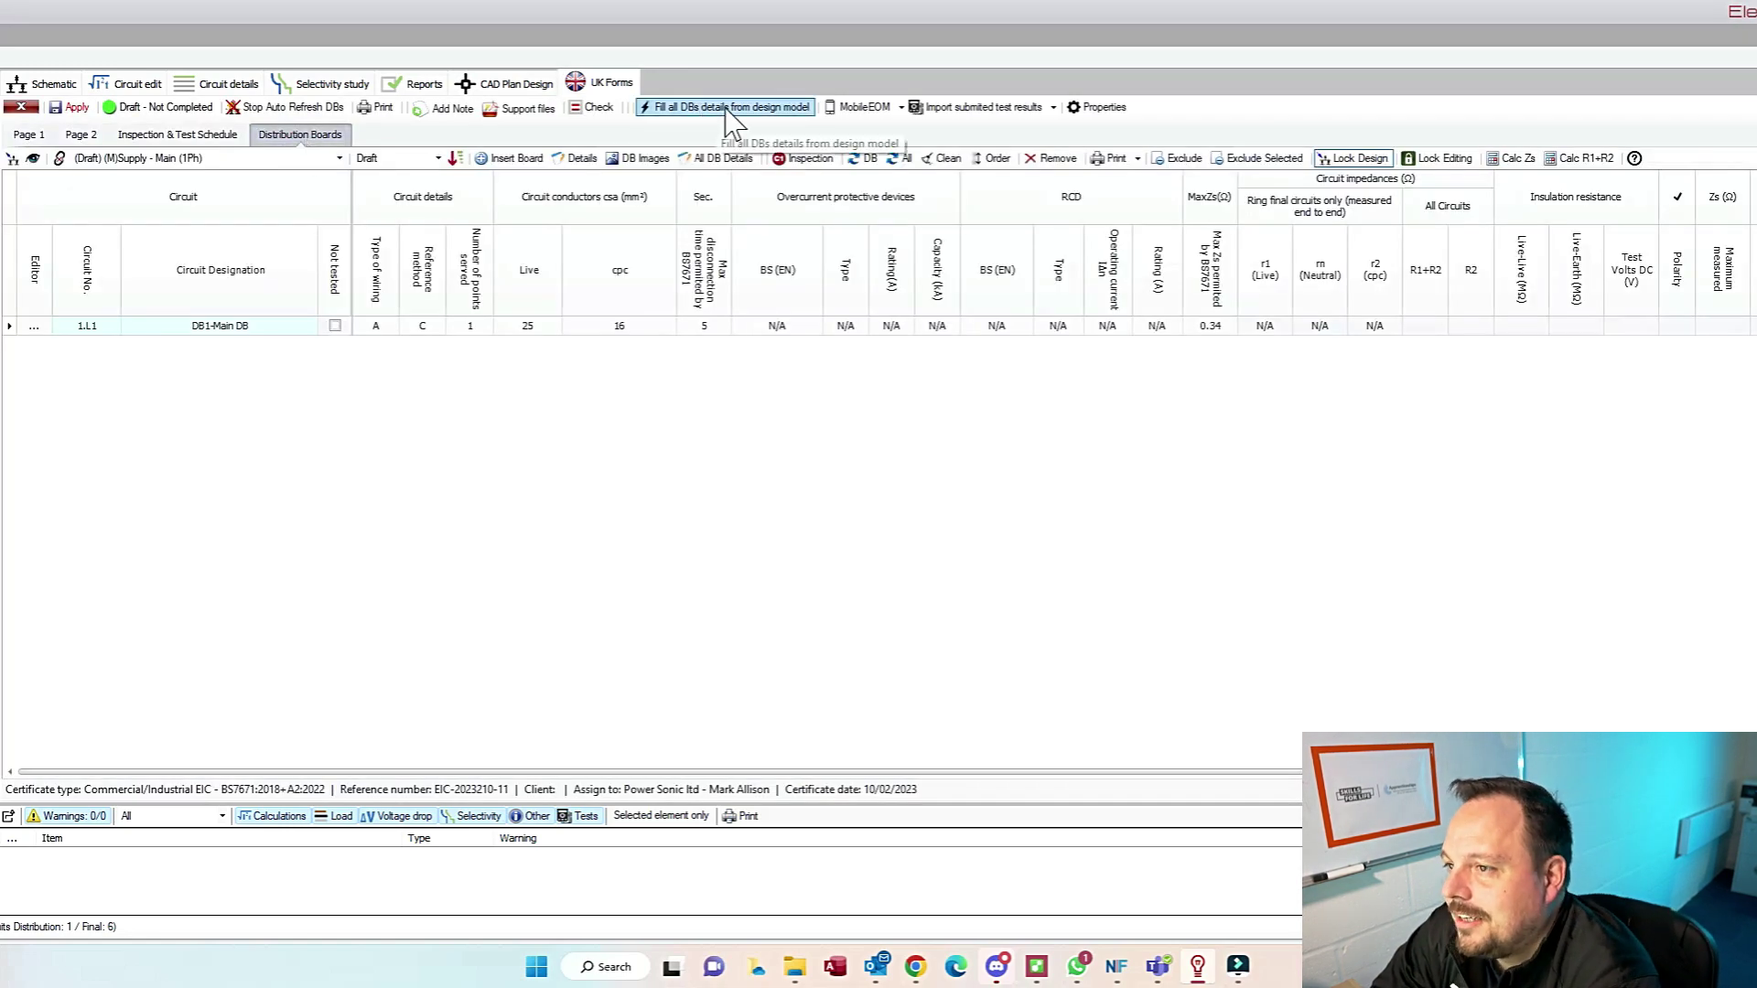
{"action": "left_click", "coordinate": [732, 107]}
{"action": "left_click", "coordinate": [953, 543]}
{"action": "left_click", "coordinate": [338, 157]}
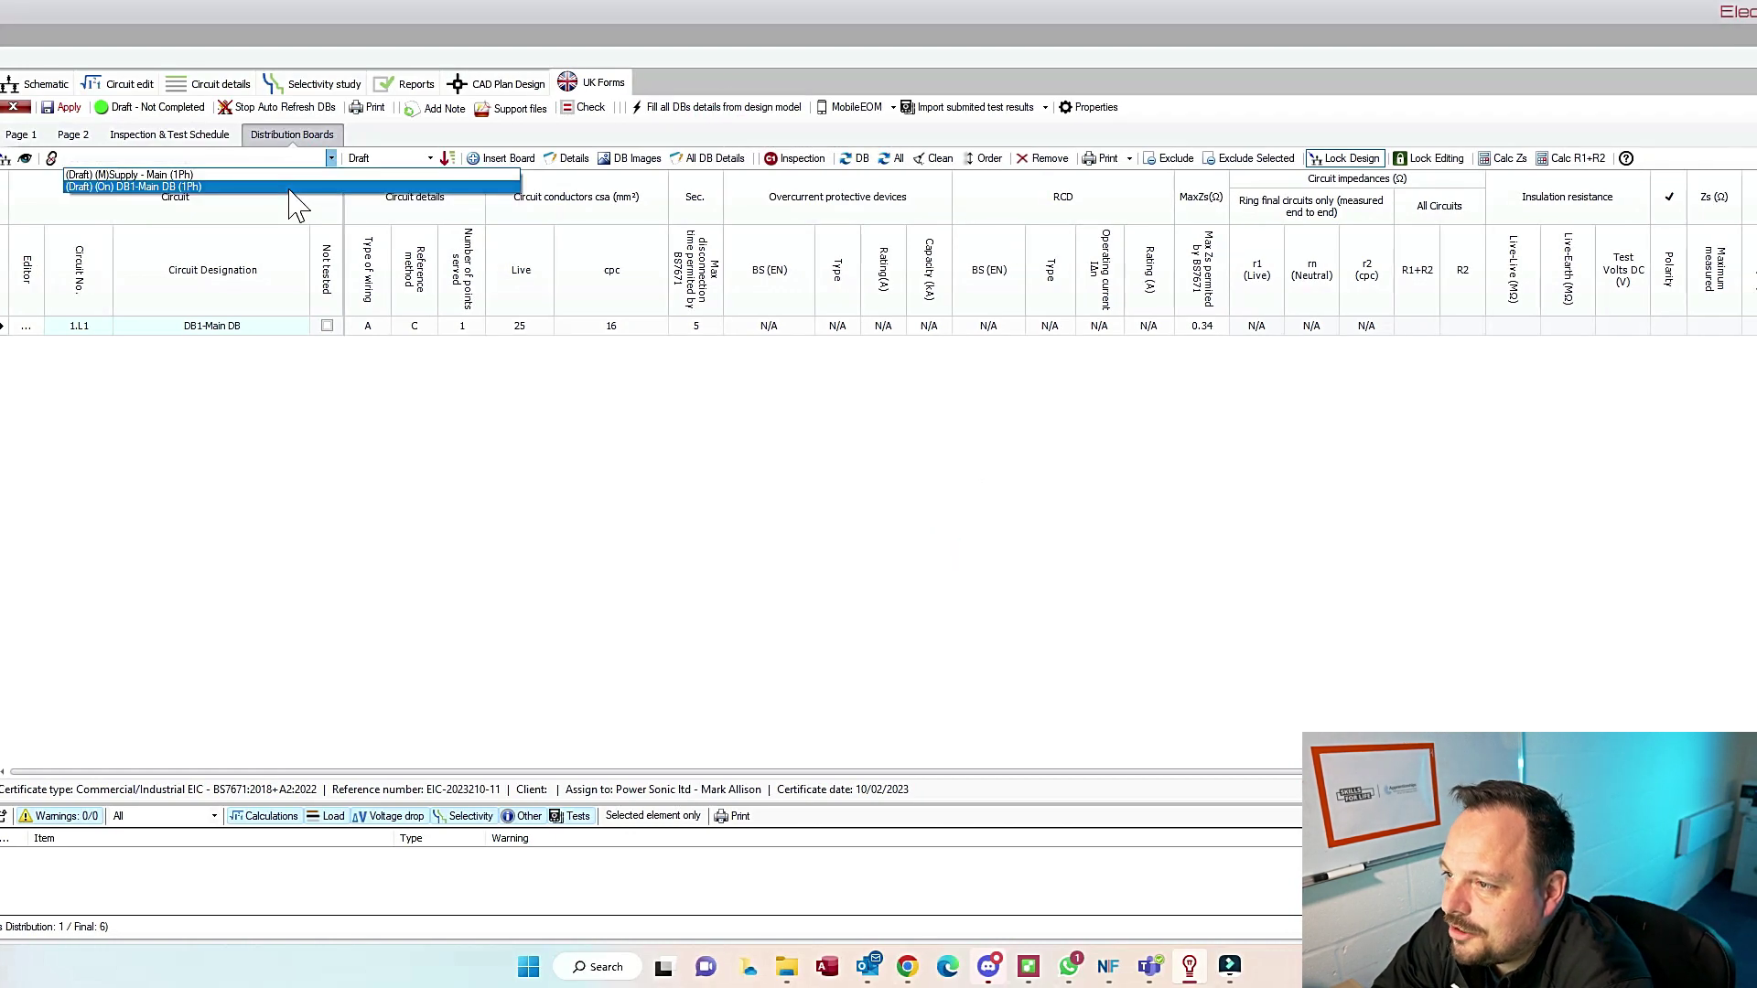
{"action": "left_click", "coordinate": [274, 188]}
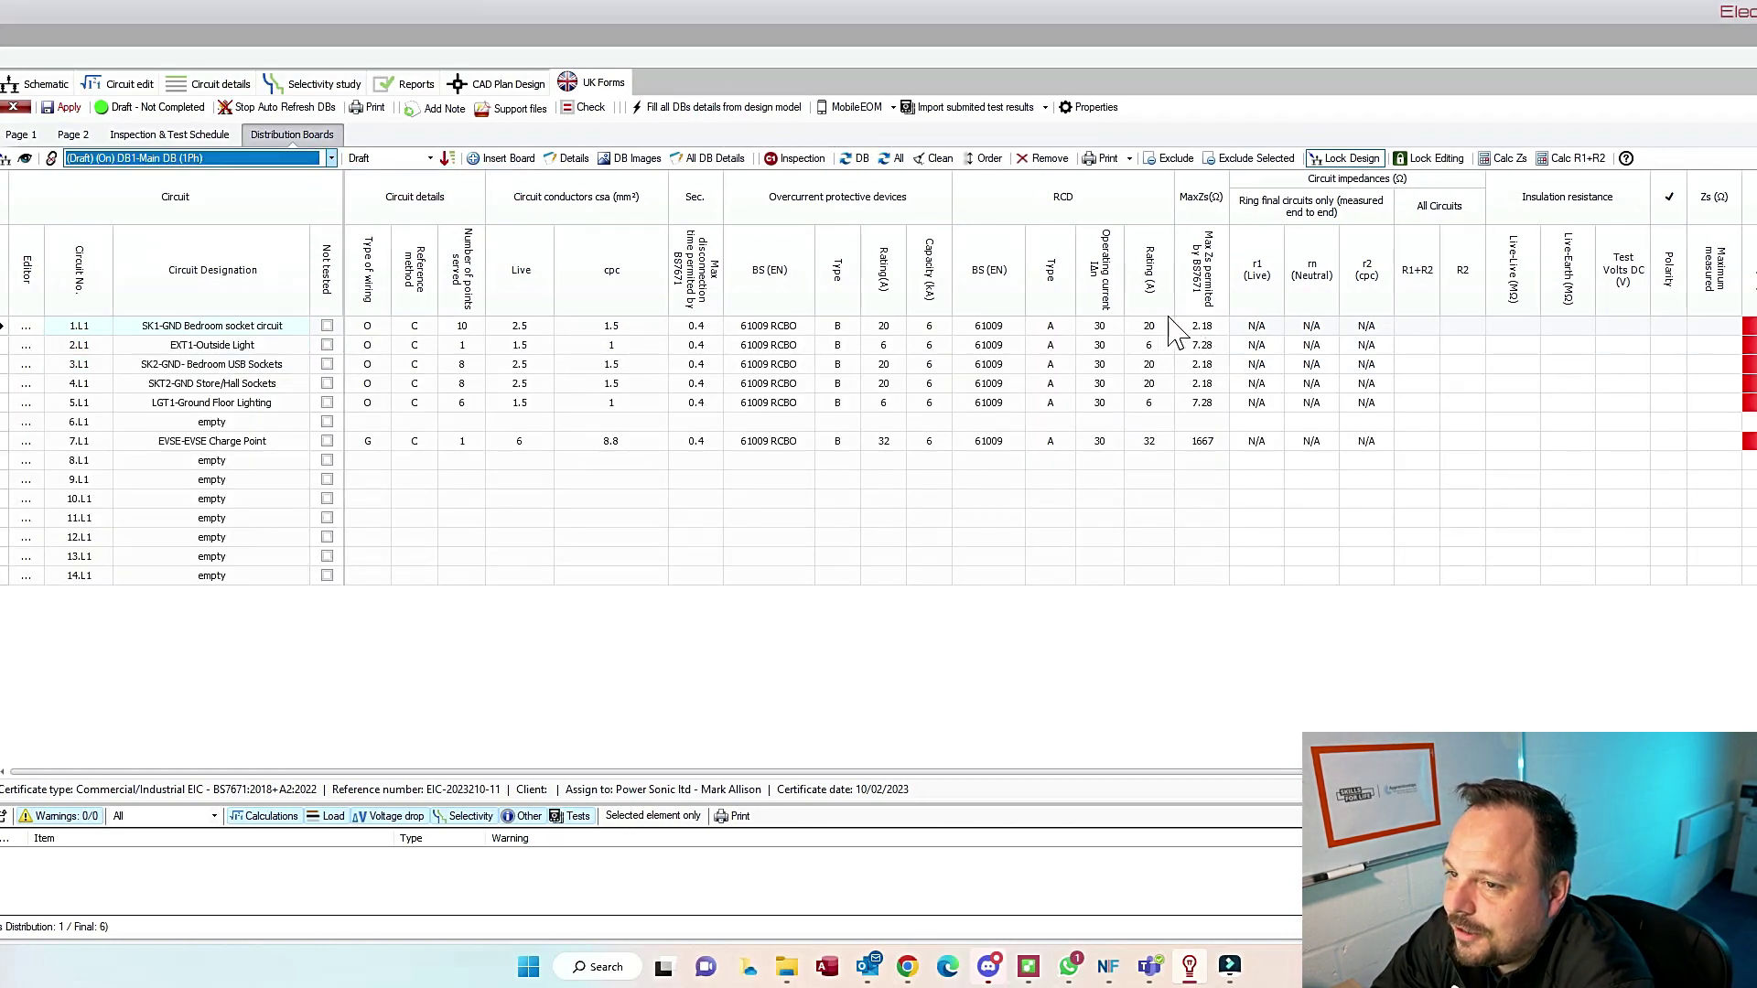
{"action": "left_click_drag", "start_coordinate": [768, 777], "coordinate": [1162, 760]}
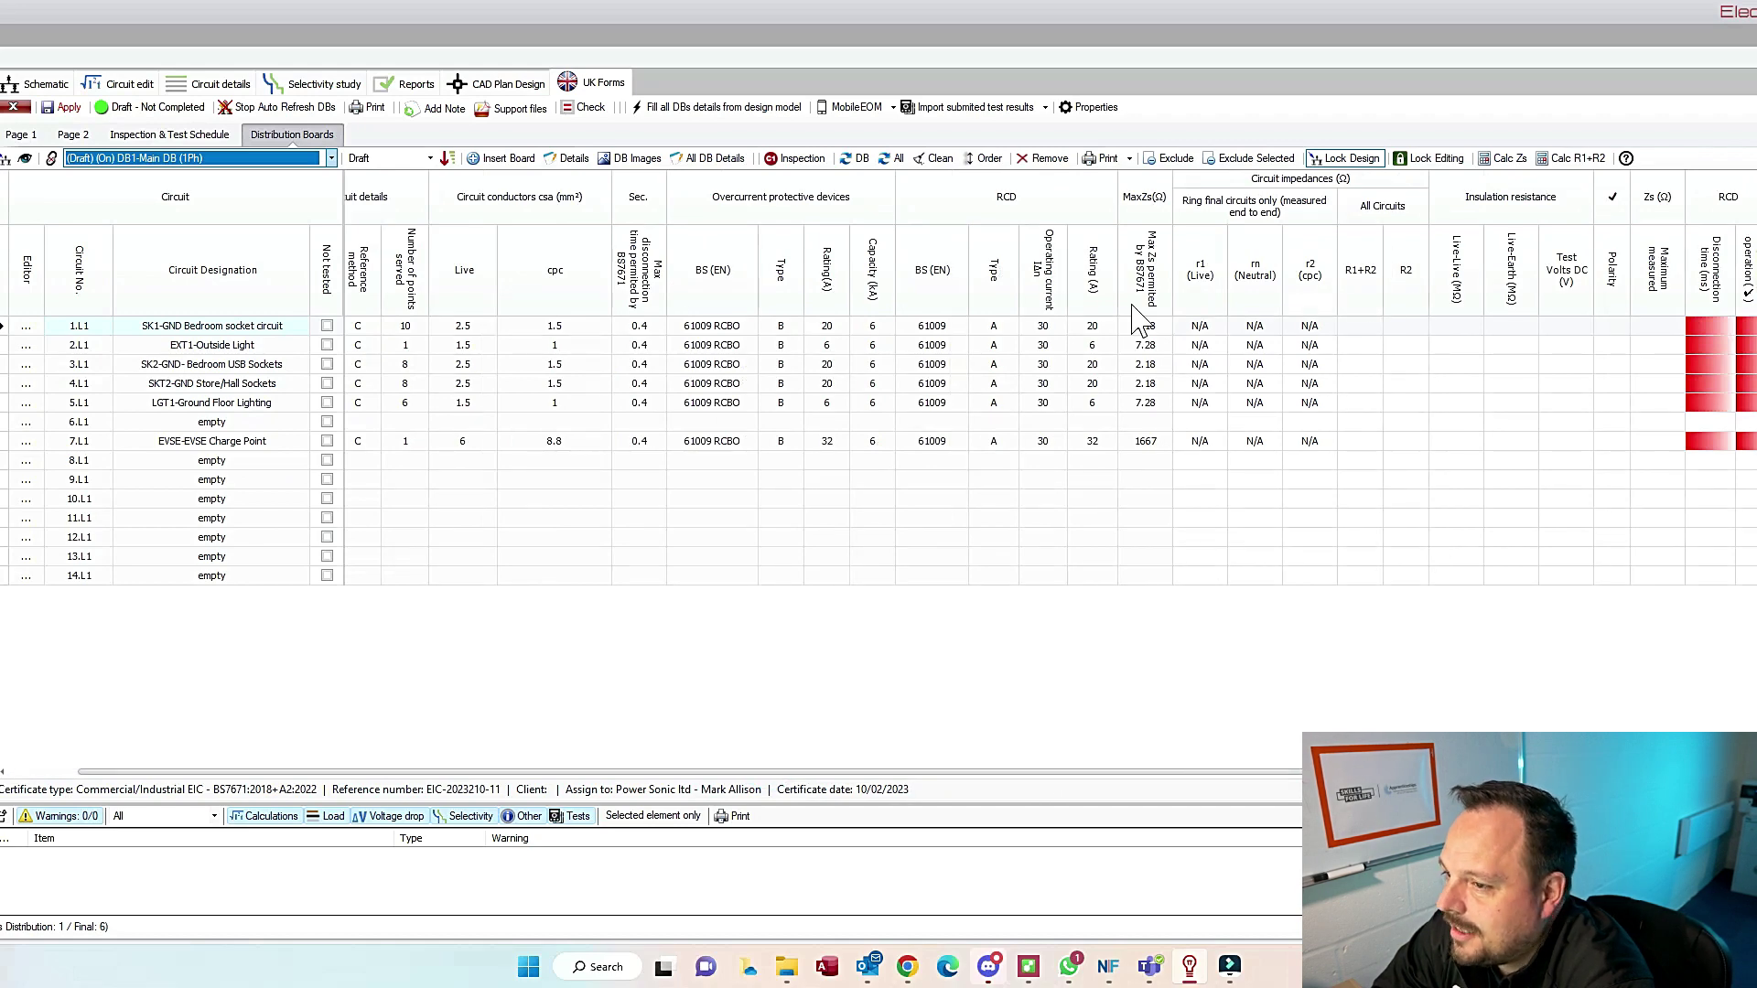
Step: Show the calculation results on the schematic for DB1-Main DB and its final circuits
{"action": "left_click", "coordinate": [37, 83]}
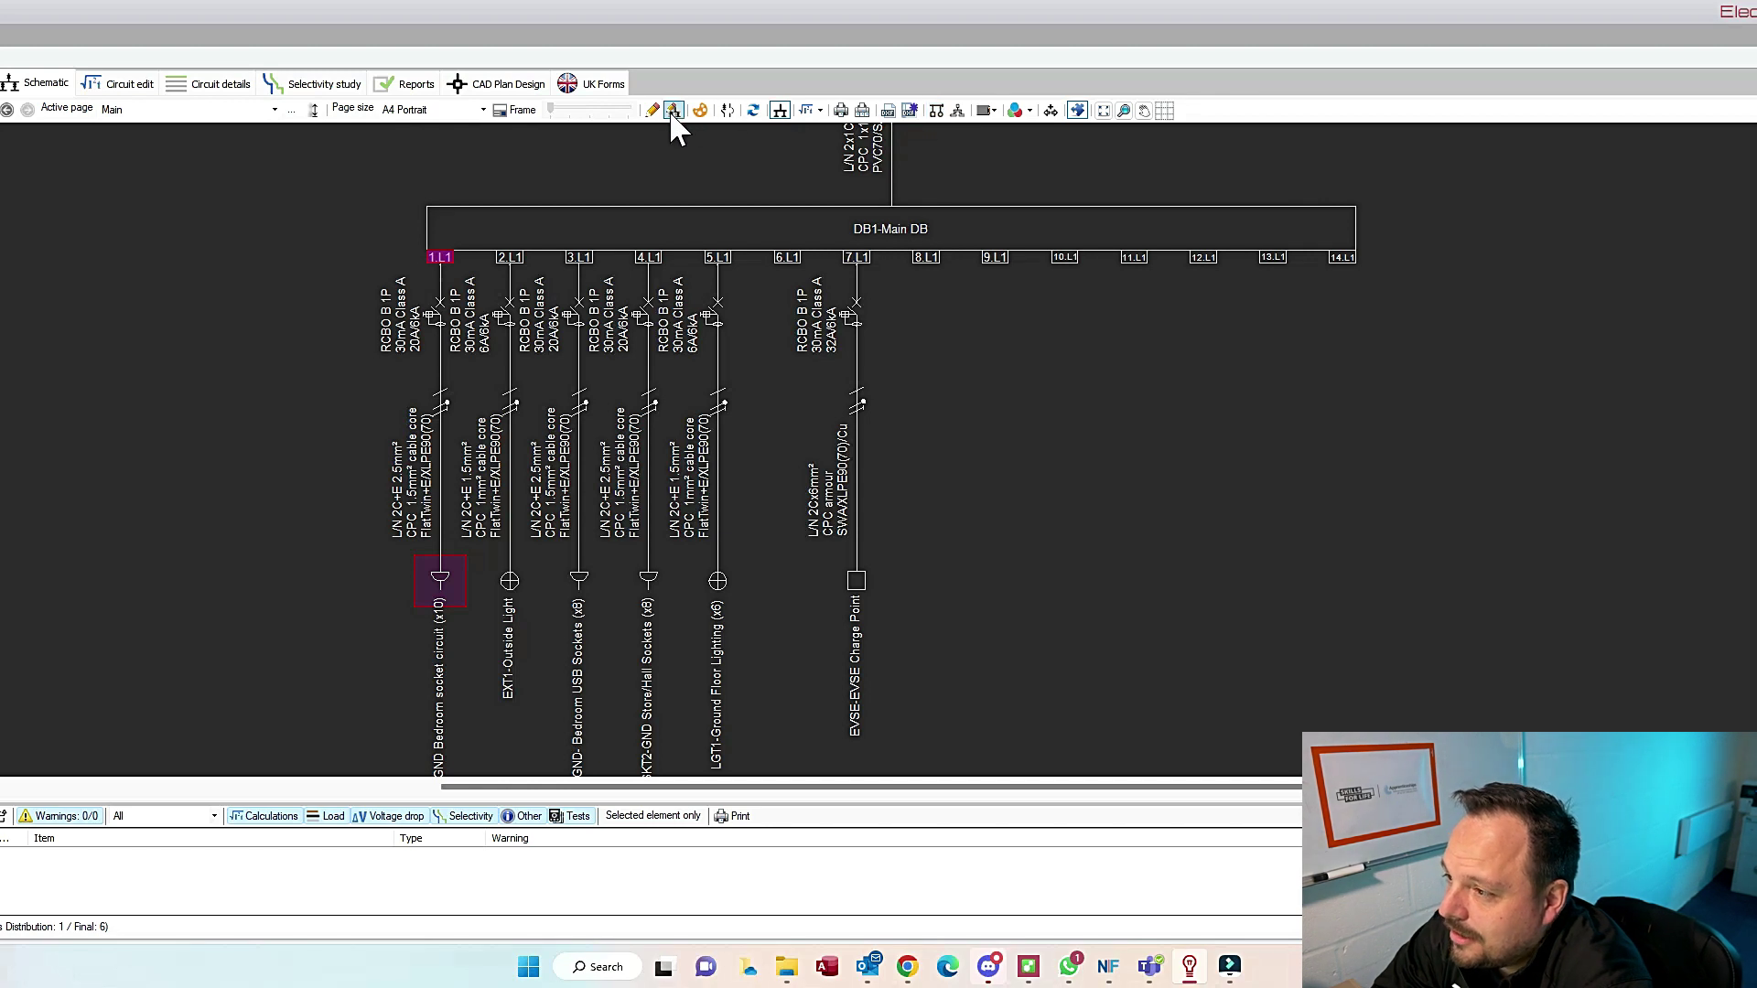
{"action": "left_click", "coordinate": [807, 110]}
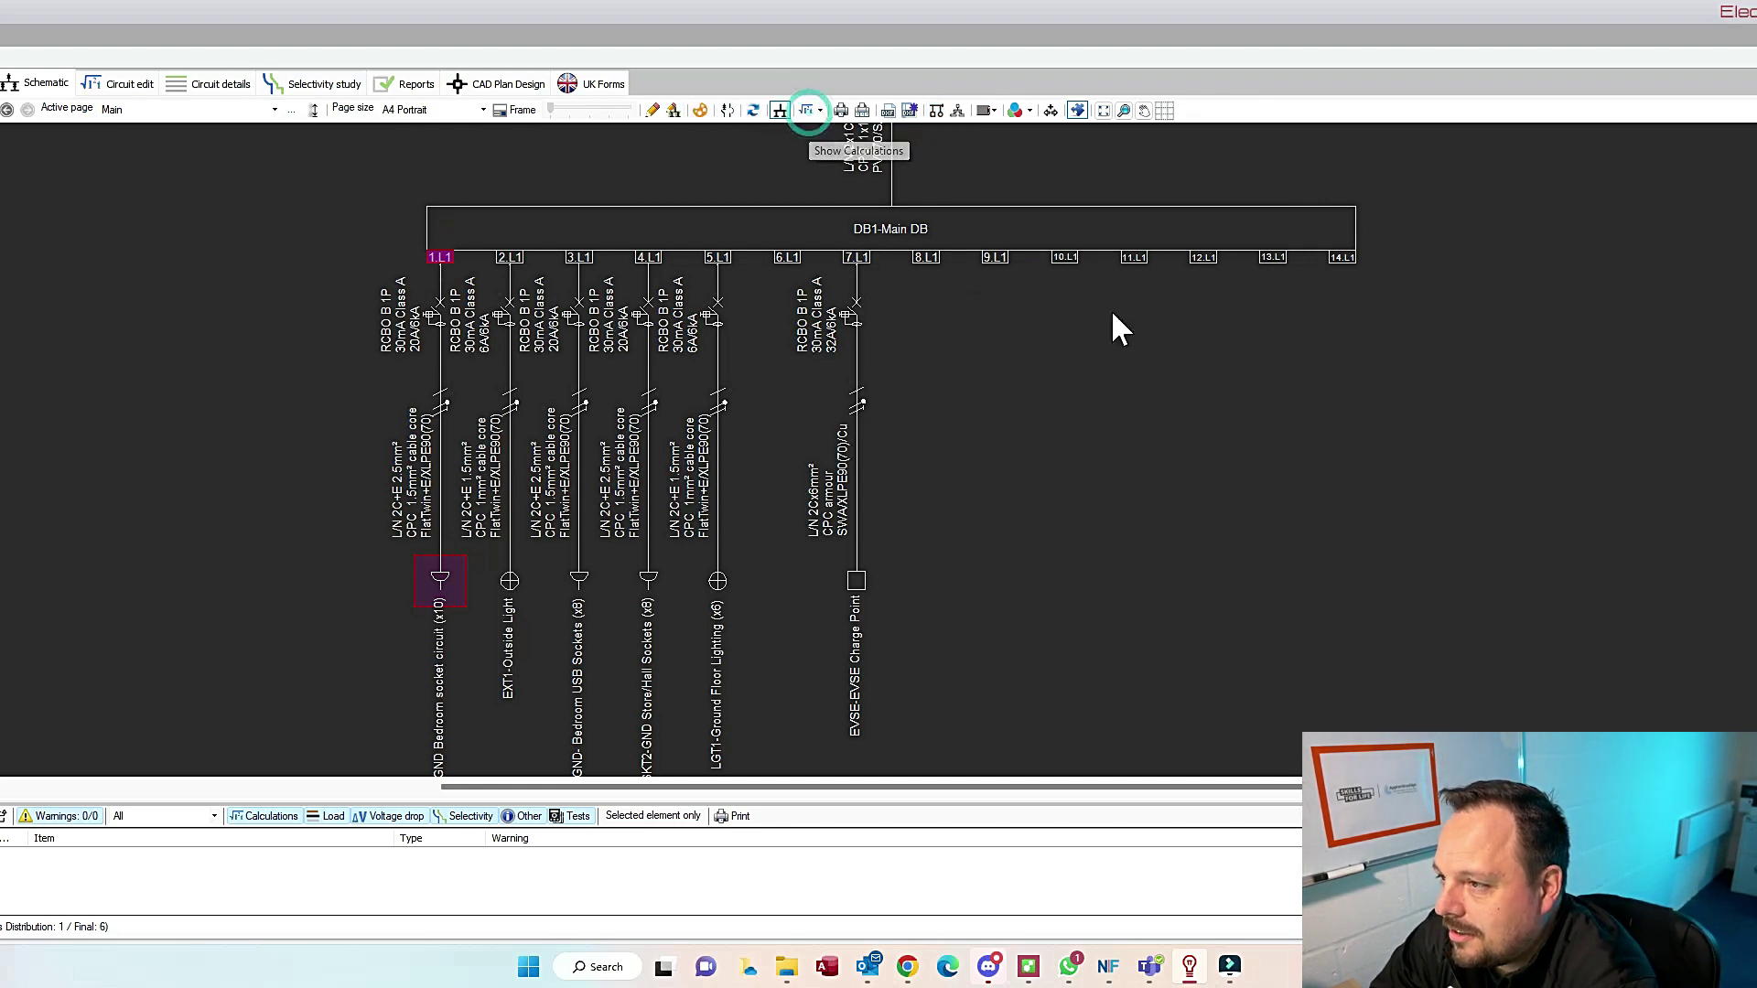
{"action": "scroll", "coordinate": [892, 449], "scroll_direction": "up", "scroll_amount": 5}
{"action": "scroll", "coordinate": [892, 448], "scroll_direction": "down", "scroll_amount": 6}
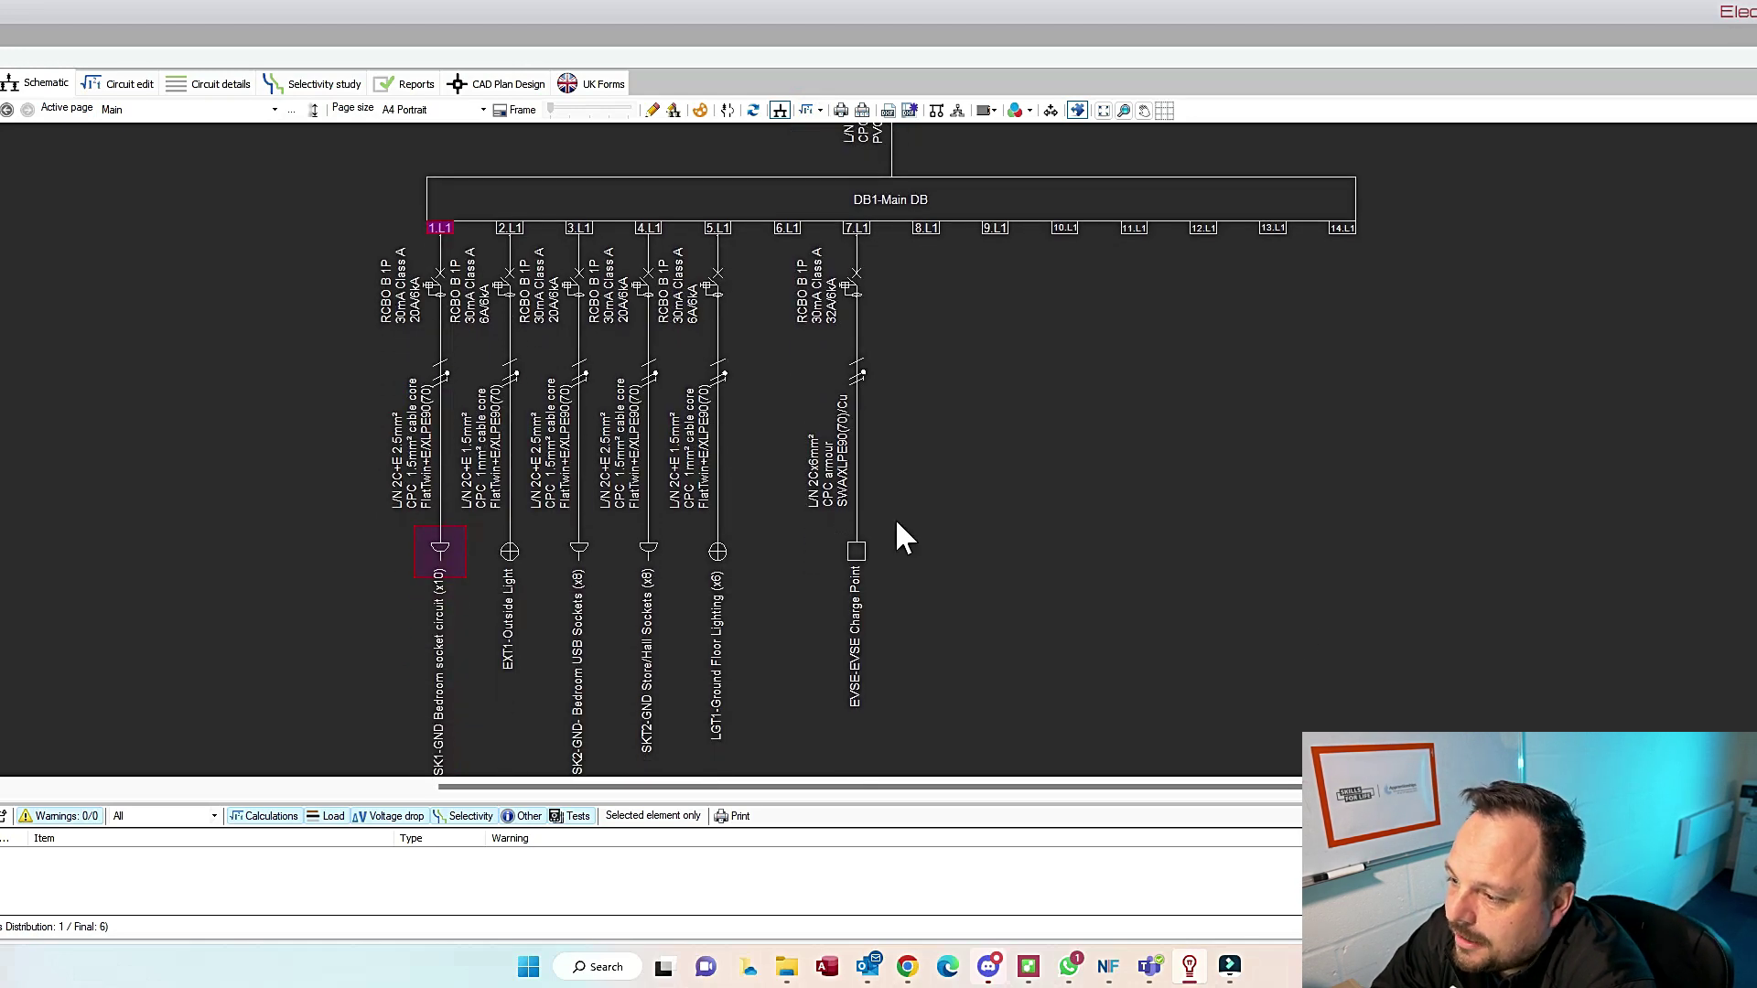
{"action": "left_click", "coordinate": [820, 111]}
{"action": "left_click", "coordinate": [824, 135]}
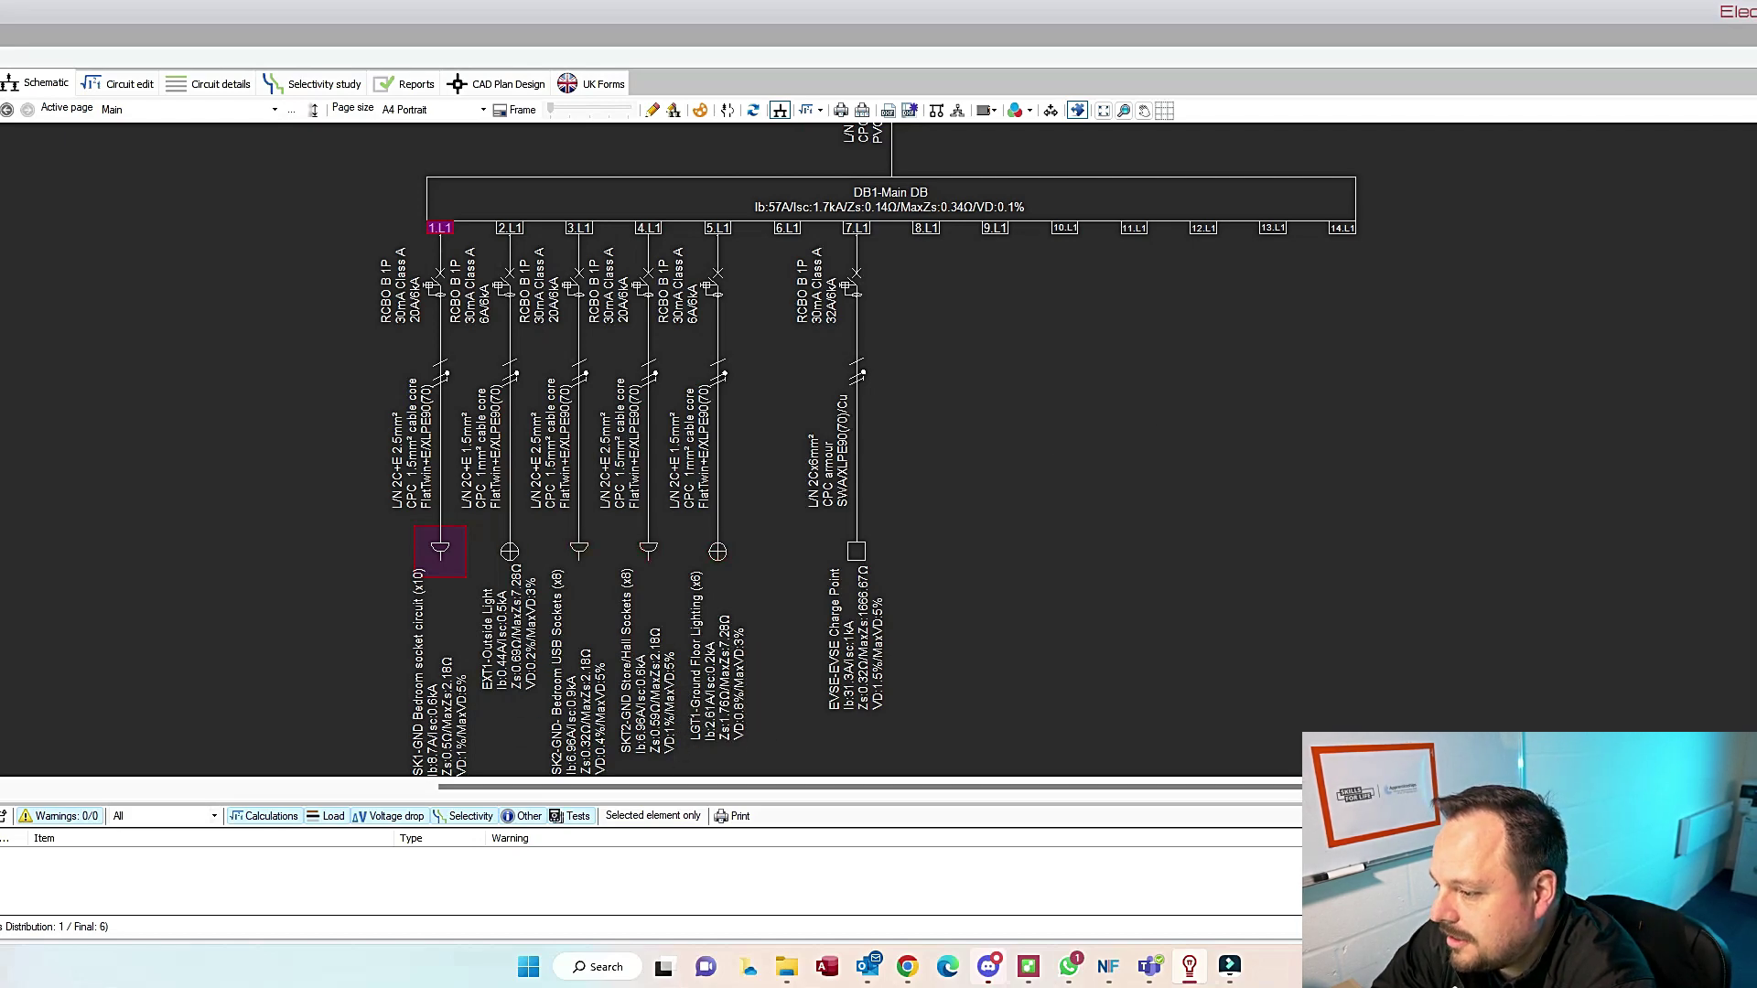
{"action": "scroll", "coordinate": [1733, 188], "scroll_direction": "up", "scroll_amount": 5}
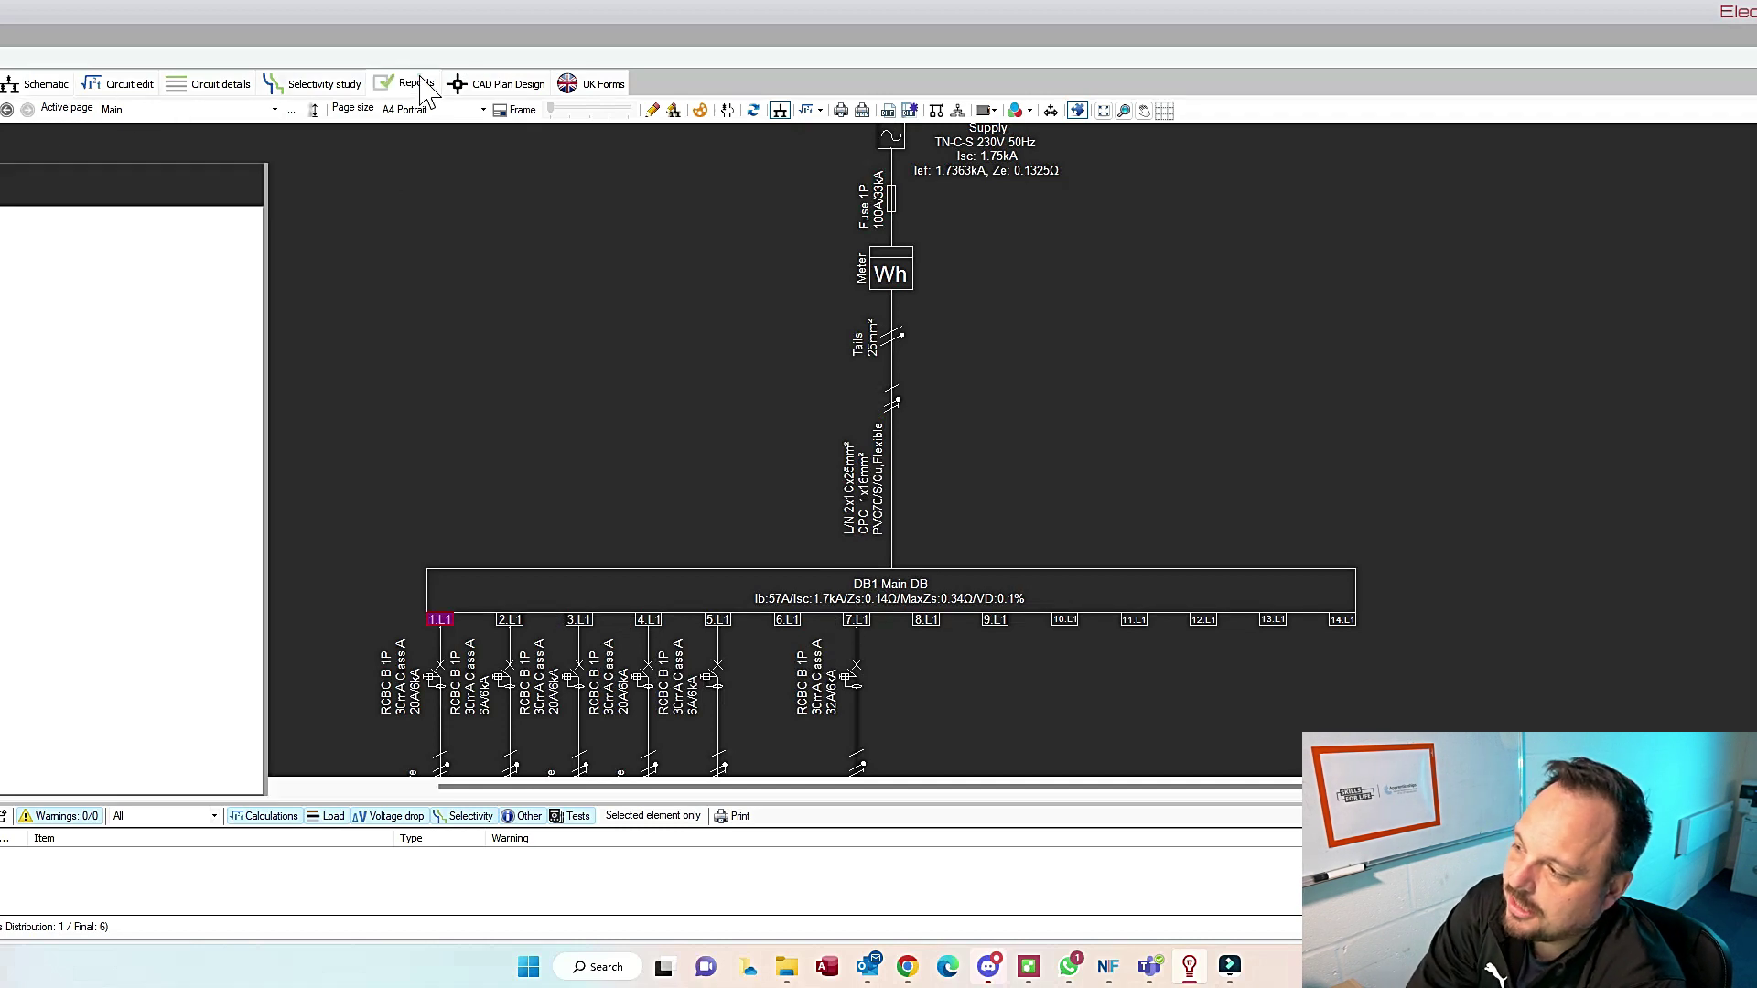
Step: Generate the project report from the Default template with every report section included
{"action": "left_click", "coordinate": [416, 83]}
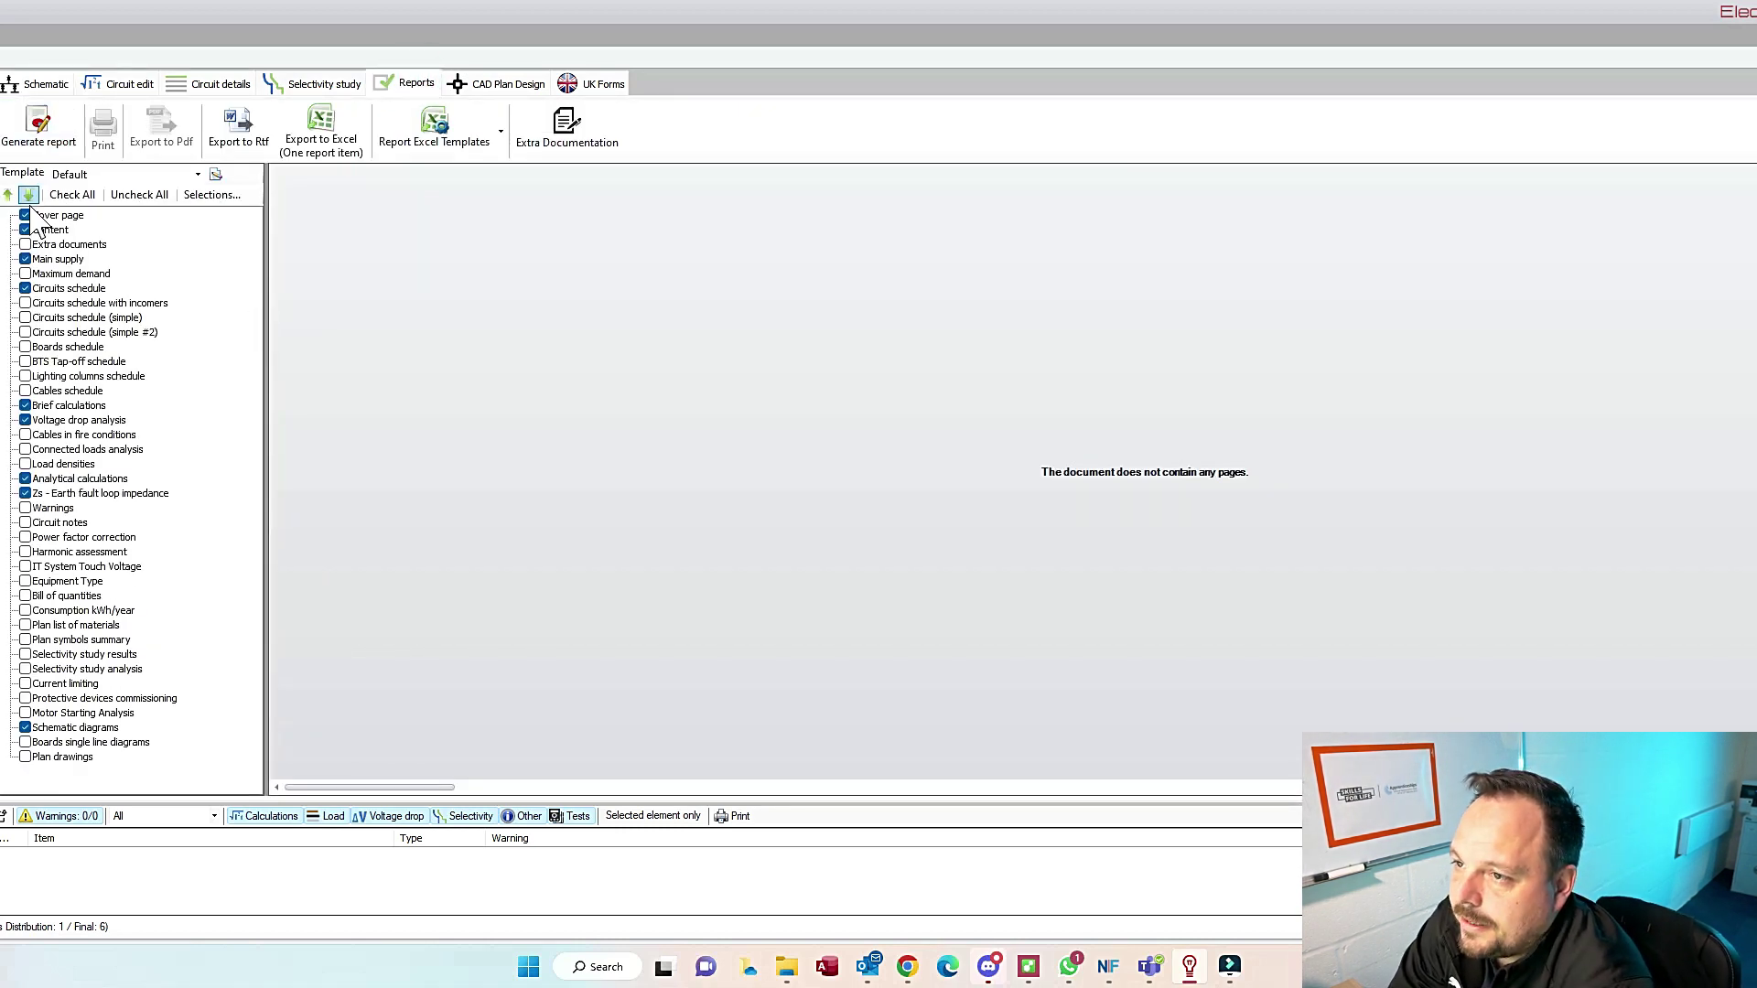
{"action": "left_click", "coordinate": [71, 193]}
{"action": "left_click", "coordinate": [36, 139]}
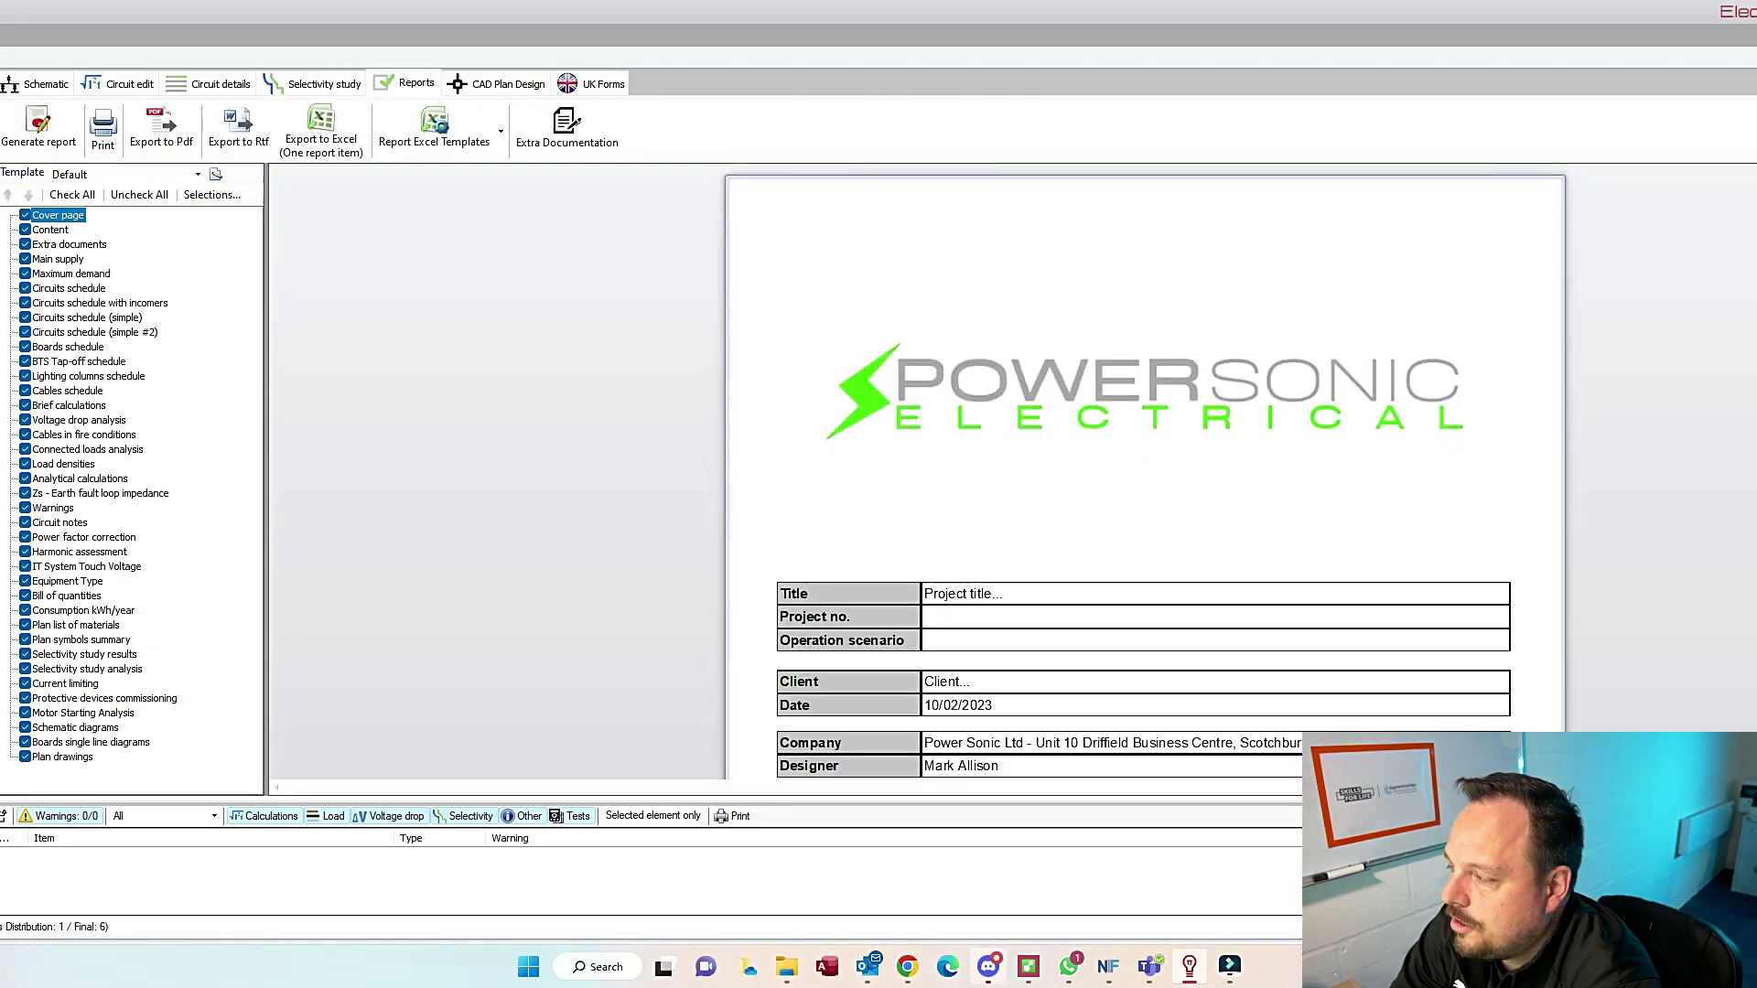
Step: Review the report's circuit and cable schedules, analytical calculations, plan list of materials and protective device commissioning pages
{"action": "scroll", "coordinate": [1144, 476], "scroll_direction": "down", "scroll_amount": 20}
{"action": "scroll", "coordinate": [1144, 475], "scroll_direction": "down", "scroll_amount": 8}
{"action": "scroll", "coordinate": [1144, 475], "scroll_direction": "up", "scroll_amount": 5}
{"action": "scroll", "coordinate": [1144, 476], "scroll_direction": "down", "scroll_amount": 1}
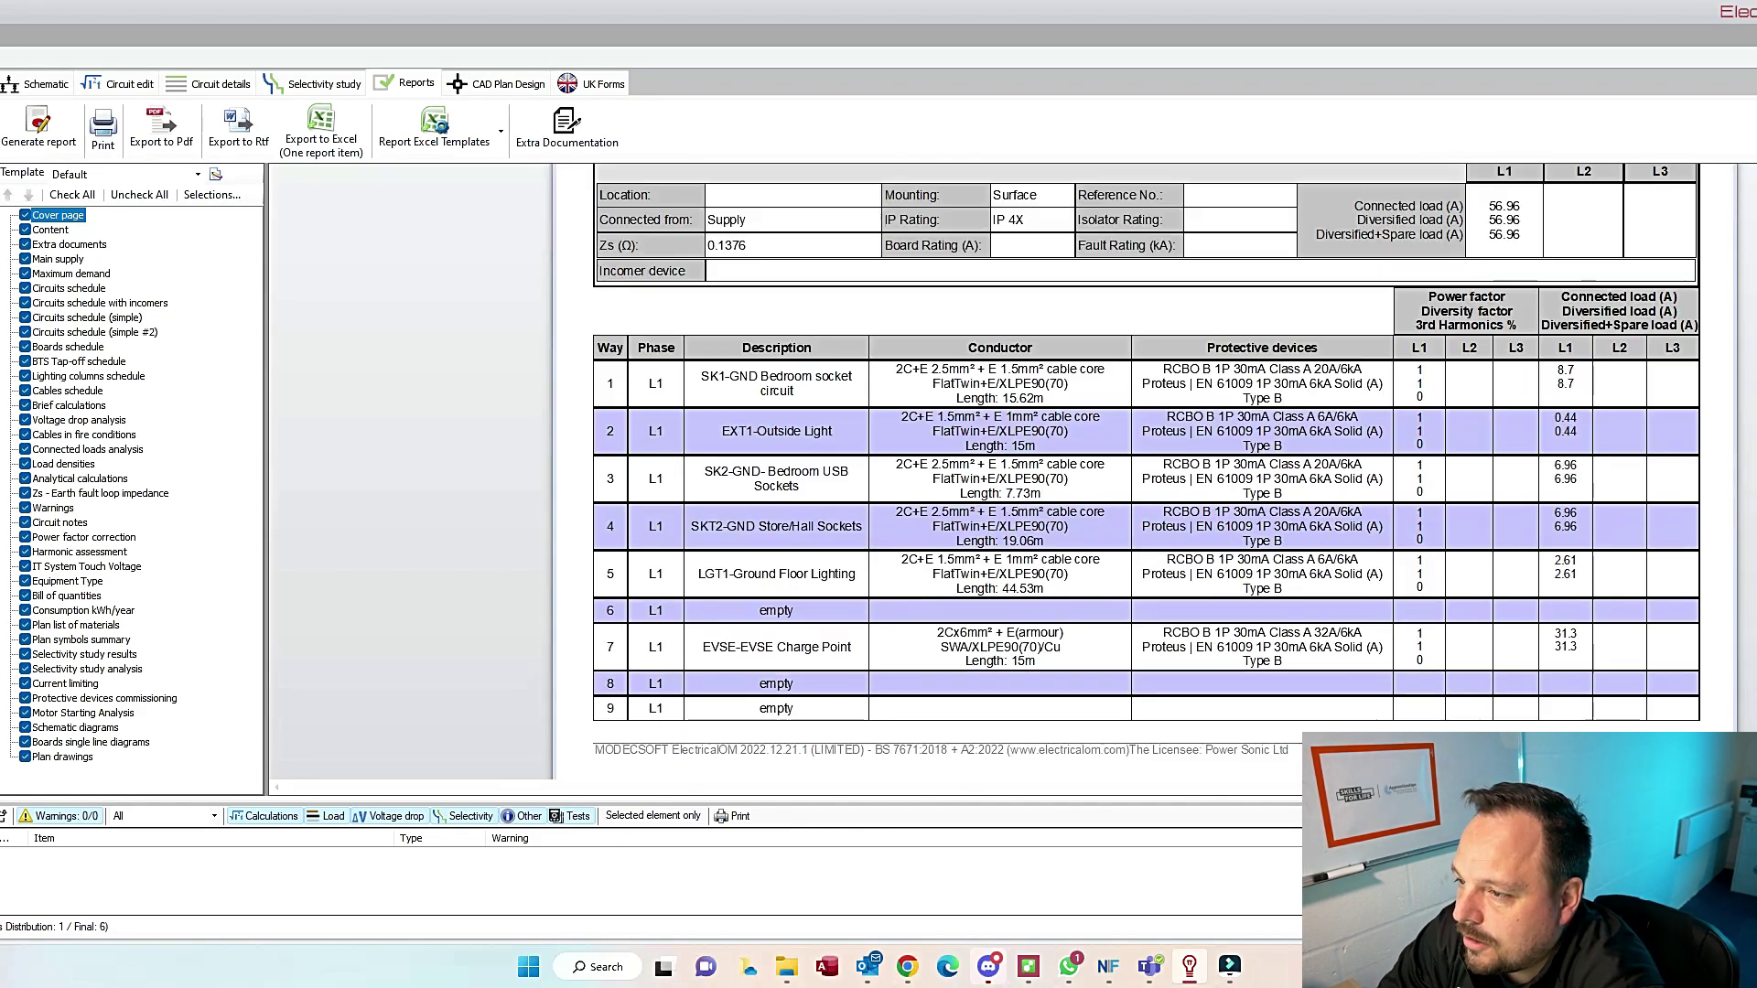
{"action": "scroll", "coordinate": [1144, 476], "scroll_direction": "down", "scroll_amount": 20}
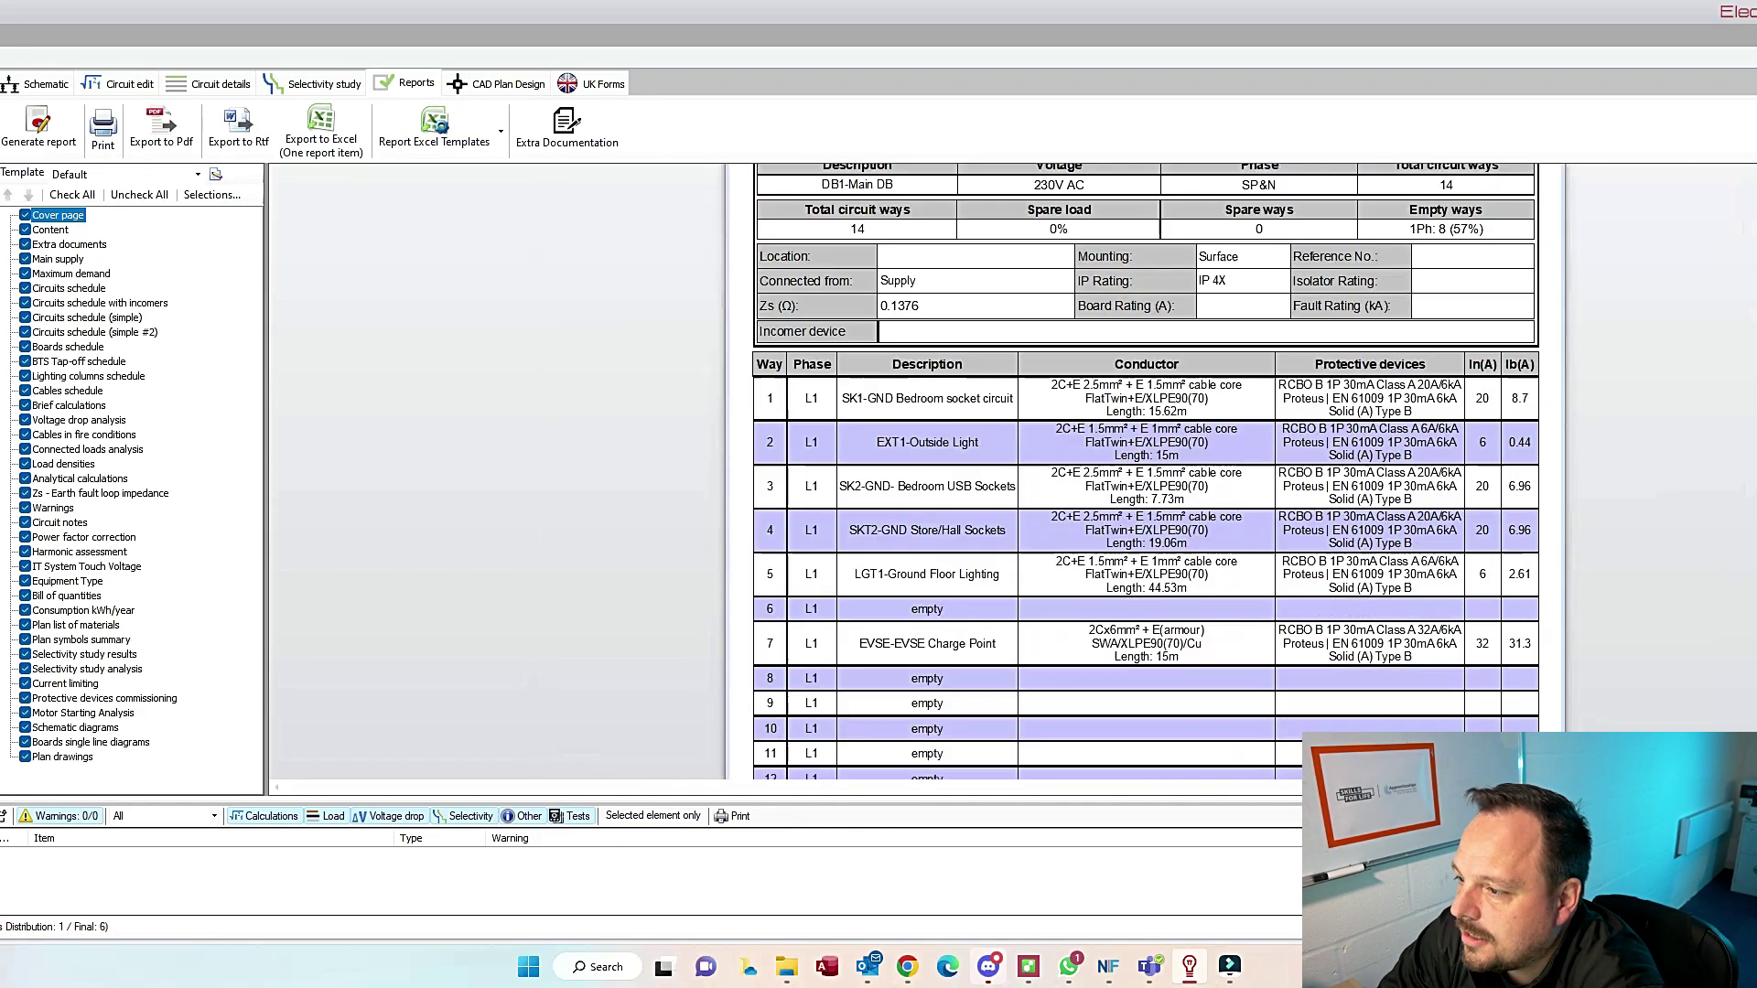
{"action": "scroll", "coordinate": [1143, 476], "scroll_direction": "down", "scroll_amount": 5}
{"action": "scroll", "coordinate": [1144, 476], "scroll_direction": "up", "scroll_amount": 4}
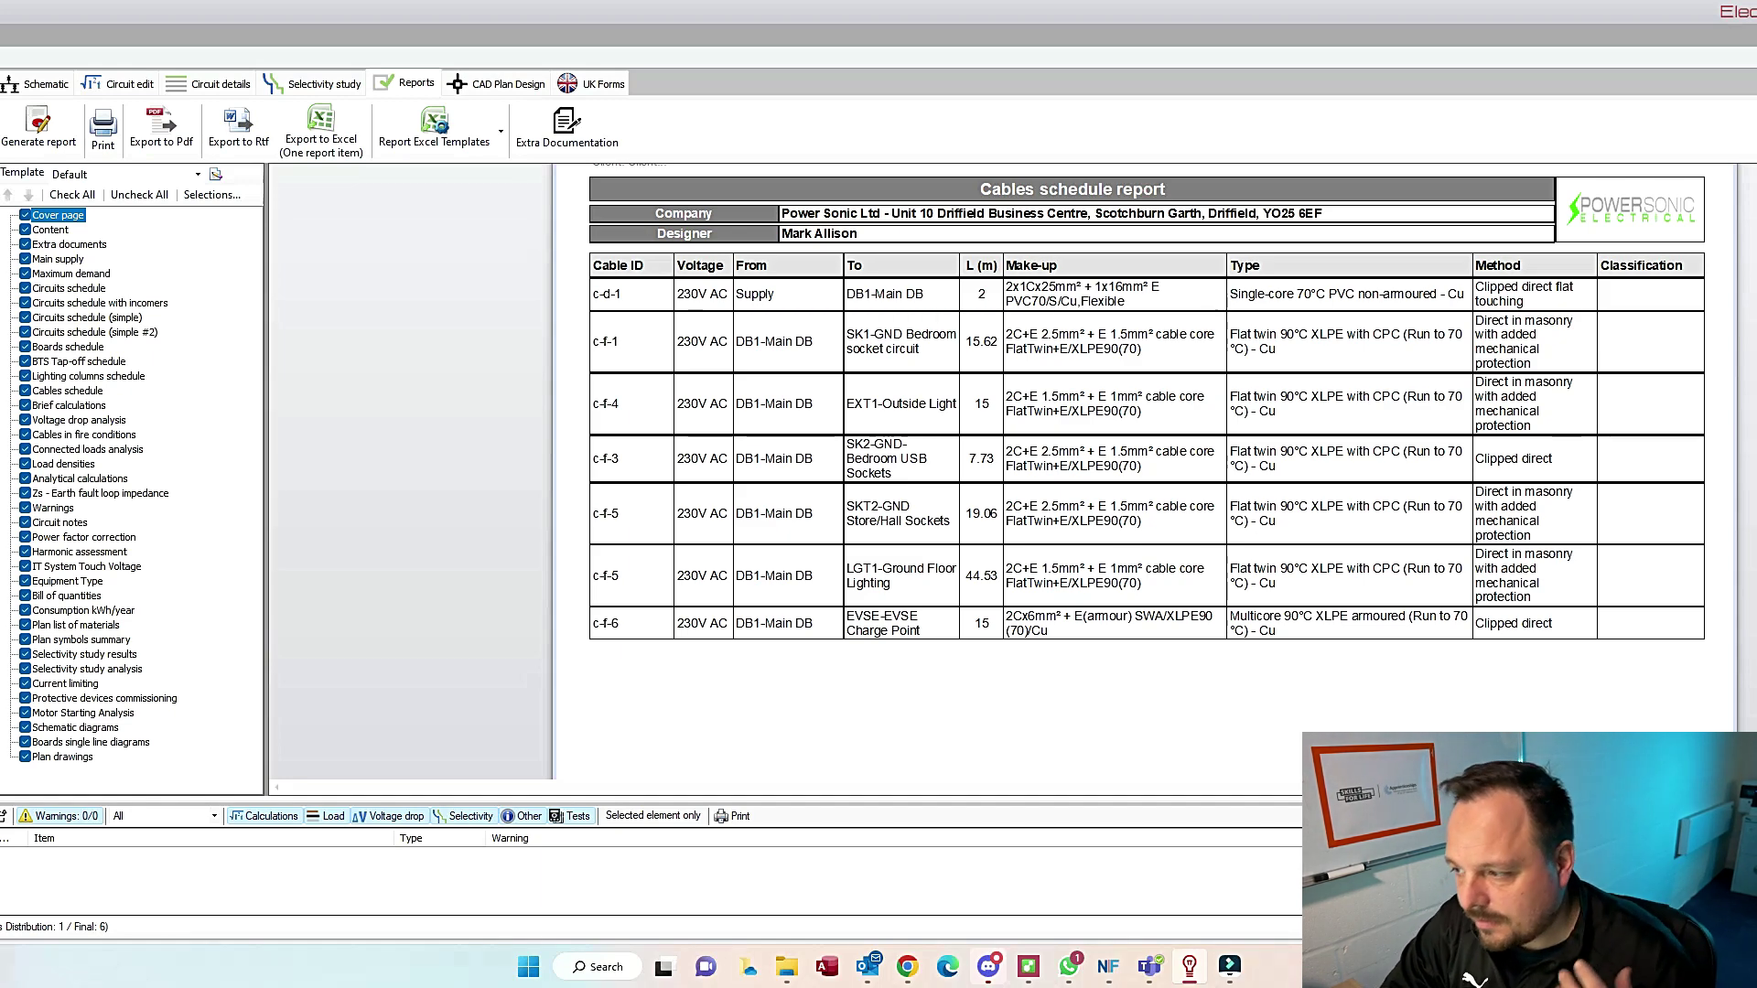
{"action": "scroll", "coordinate": [1143, 476], "scroll_direction": "down", "scroll_amount": 15}
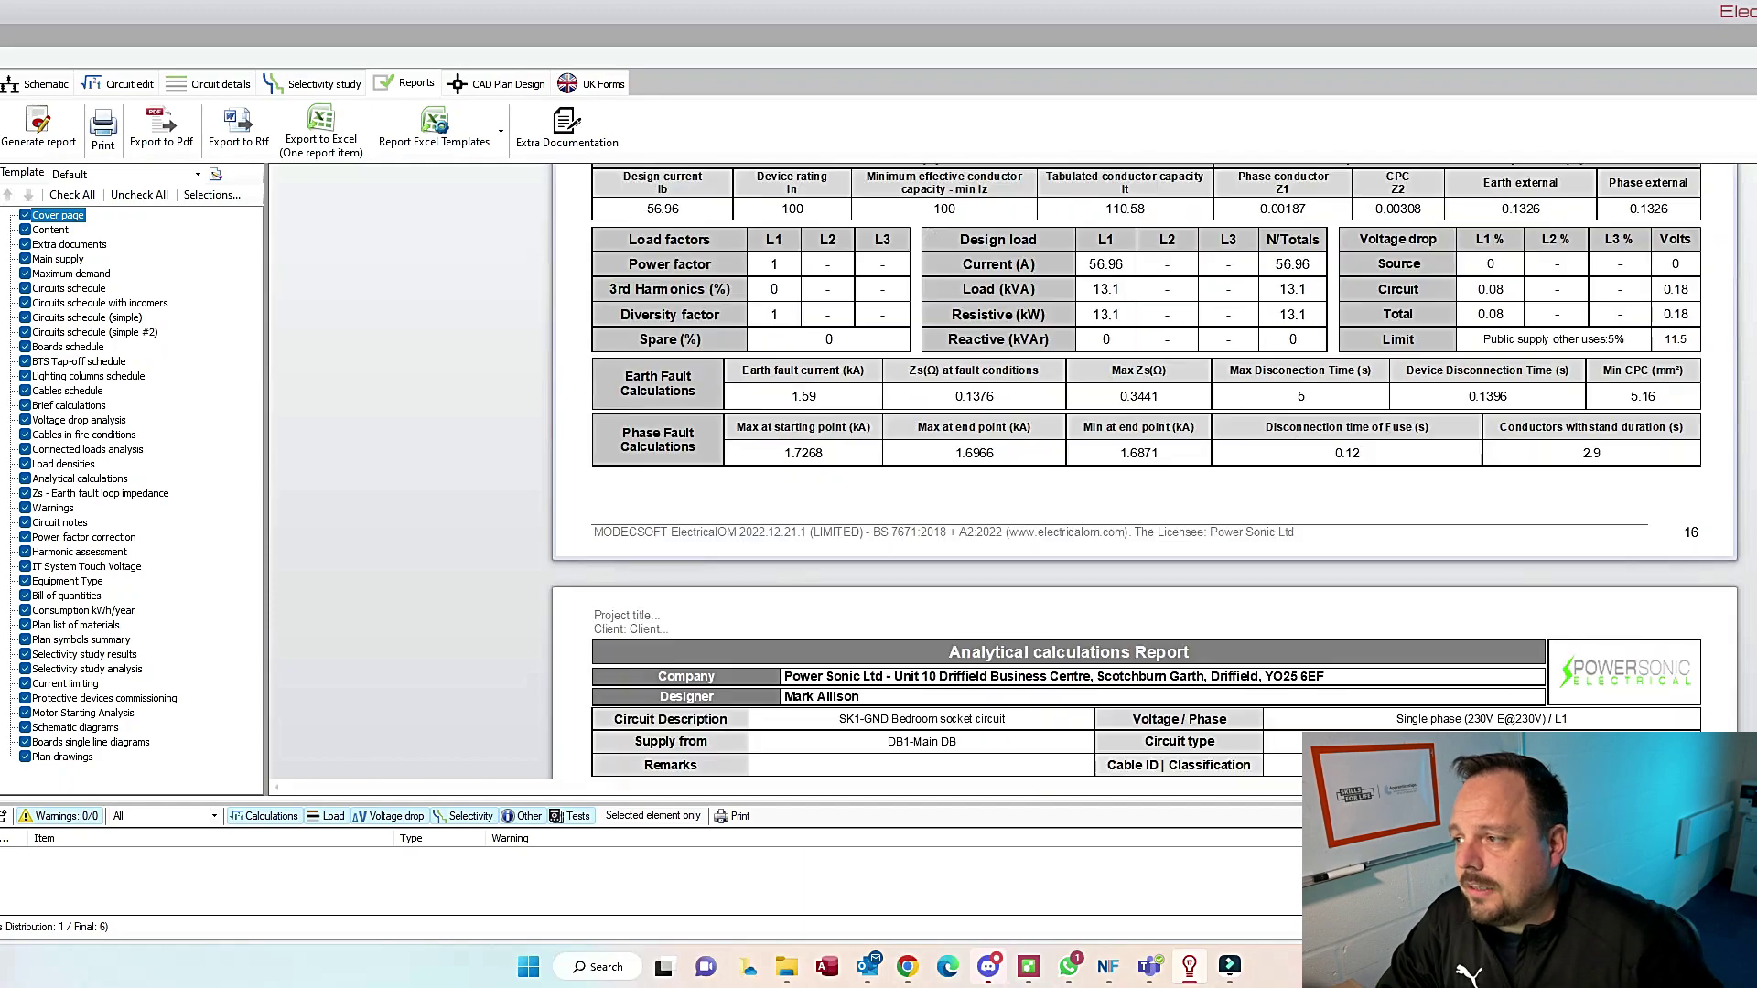
{"action": "scroll", "coordinate": [1144, 475], "scroll_direction": "down", "scroll_amount": 20}
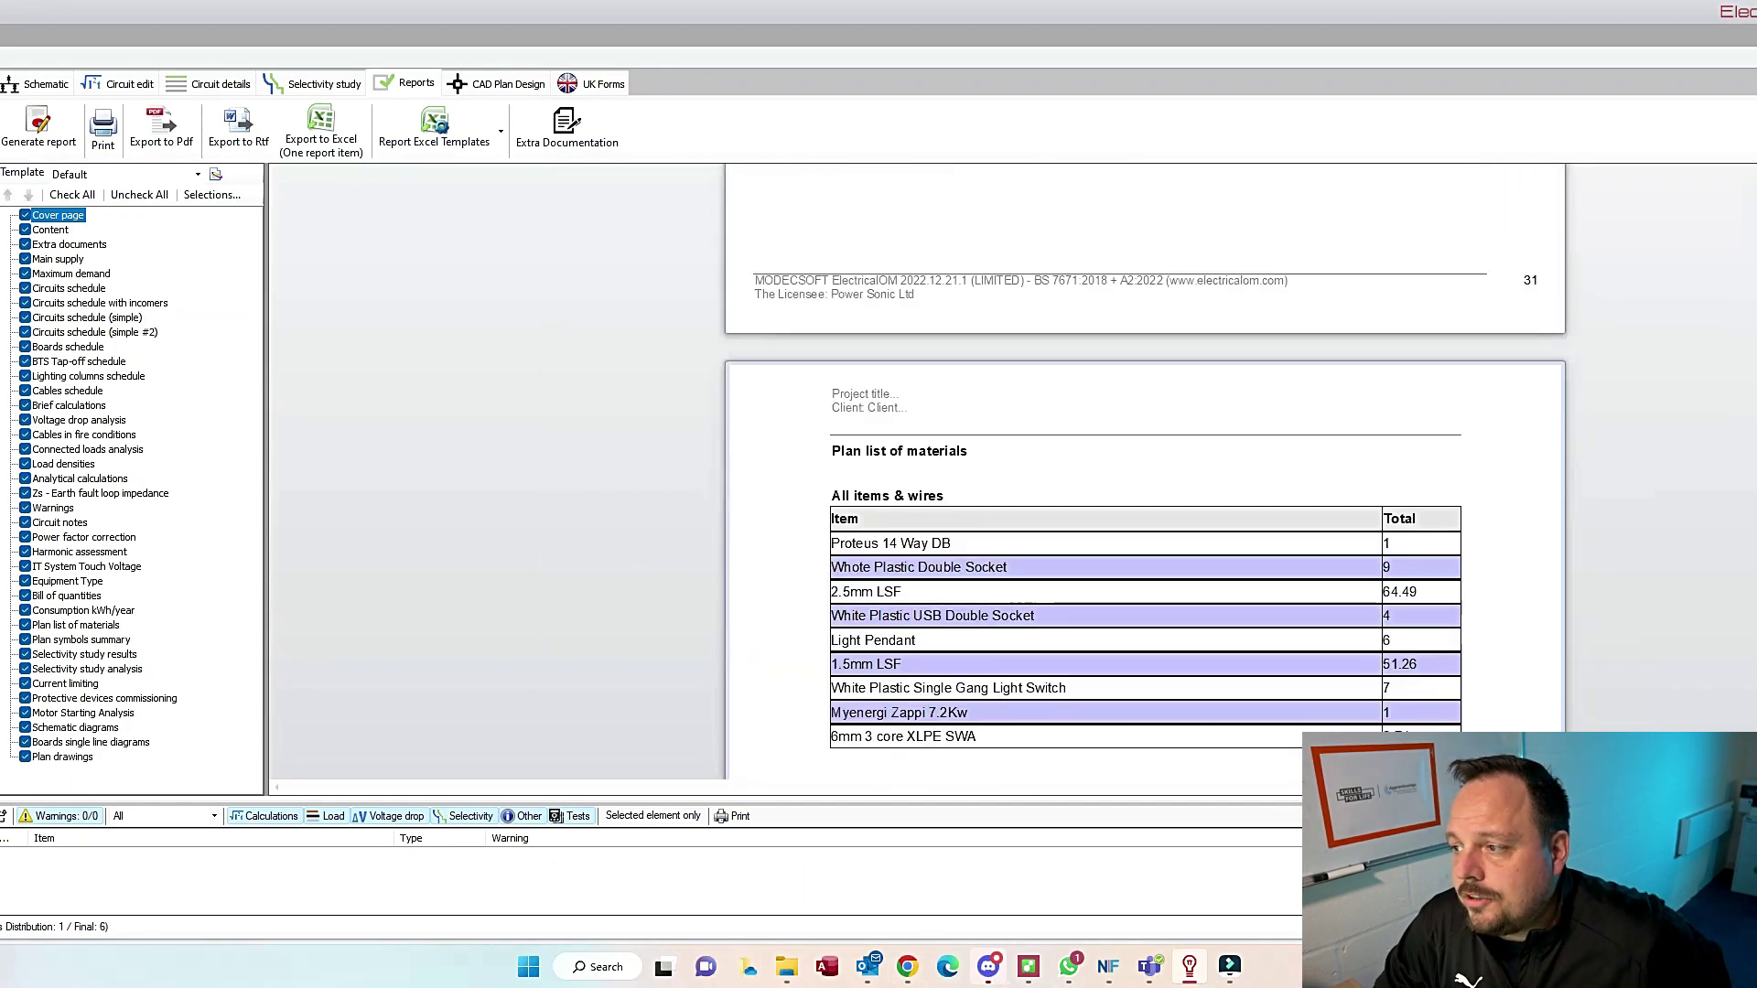
{"action": "scroll", "coordinate": [1144, 476], "scroll_direction": "up", "scroll_amount": 10}
{"action": "scroll", "coordinate": [1143, 476], "scroll_direction": "down", "scroll_amount": 15}
{"action": "scroll", "coordinate": [1144, 475], "scroll_direction": "down", "scroll_amount": 15}
{"action": "scroll", "coordinate": [1144, 476], "scroll_direction": "down", "scroll_amount": 15}
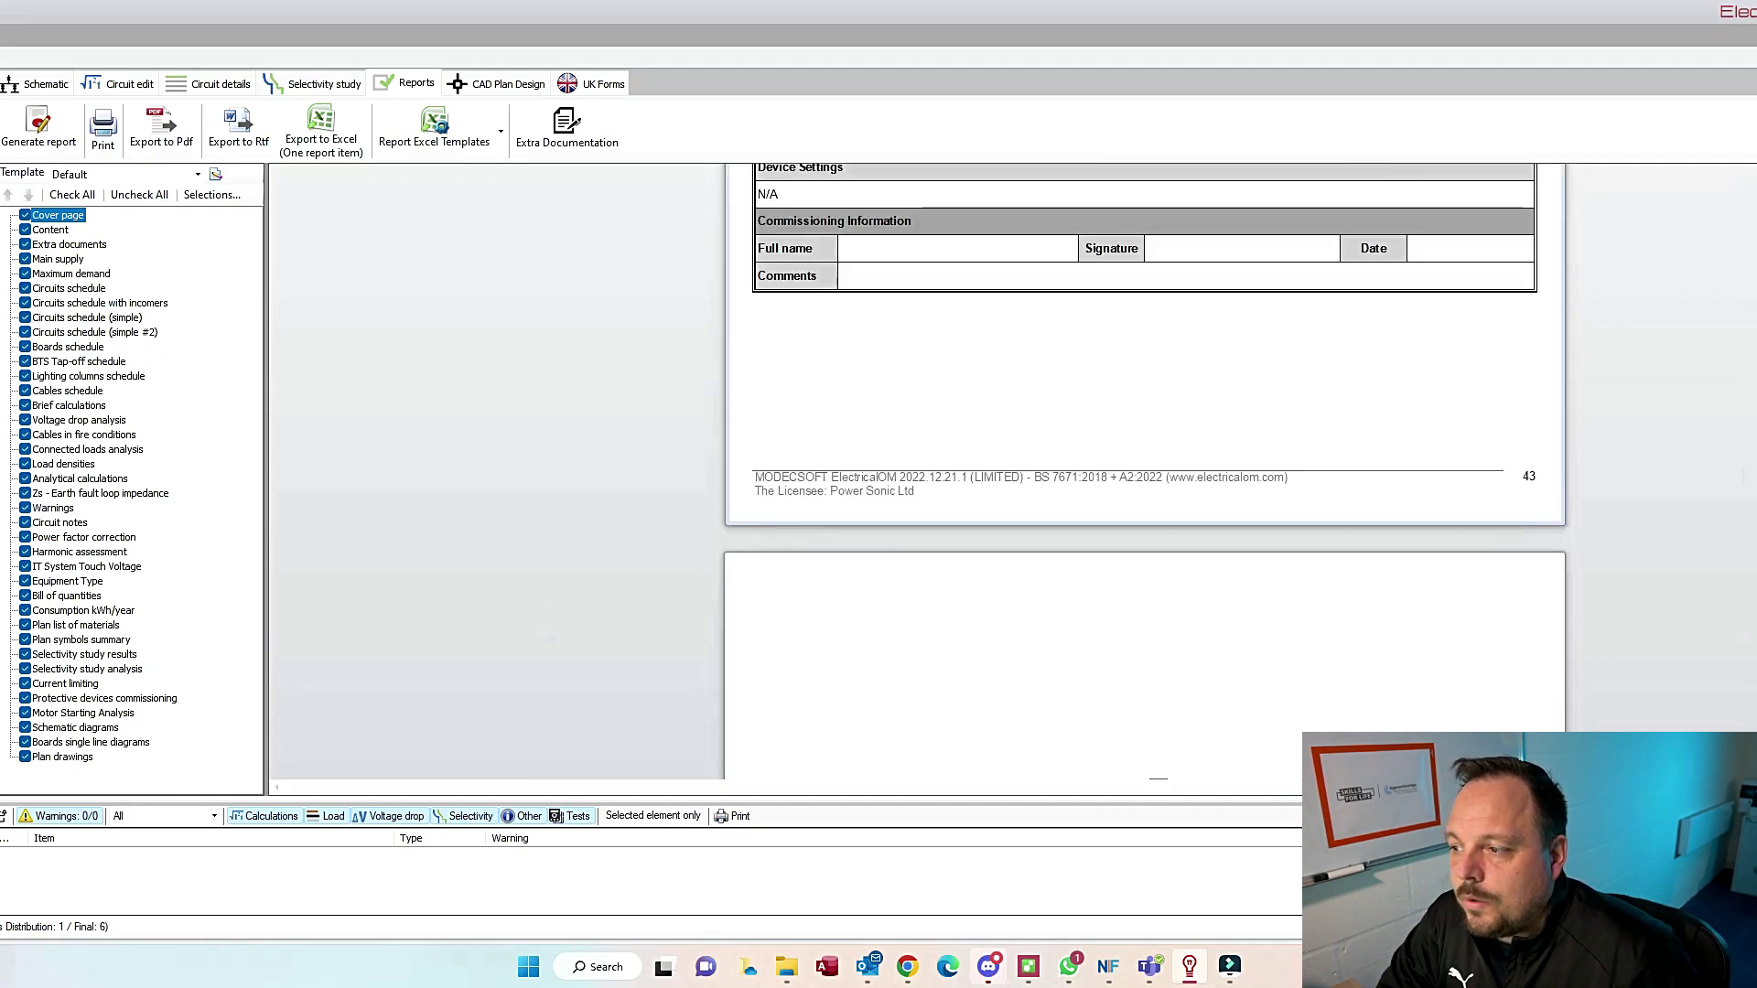
Step: Examine the report's schematic diagrams, the DB1-Main DB single line diagram and the ground floor plan drawings for each layer of circuits
{"action": "scroll", "coordinate": [1144, 476], "scroll_direction": "down", "scroll_amount": 10}
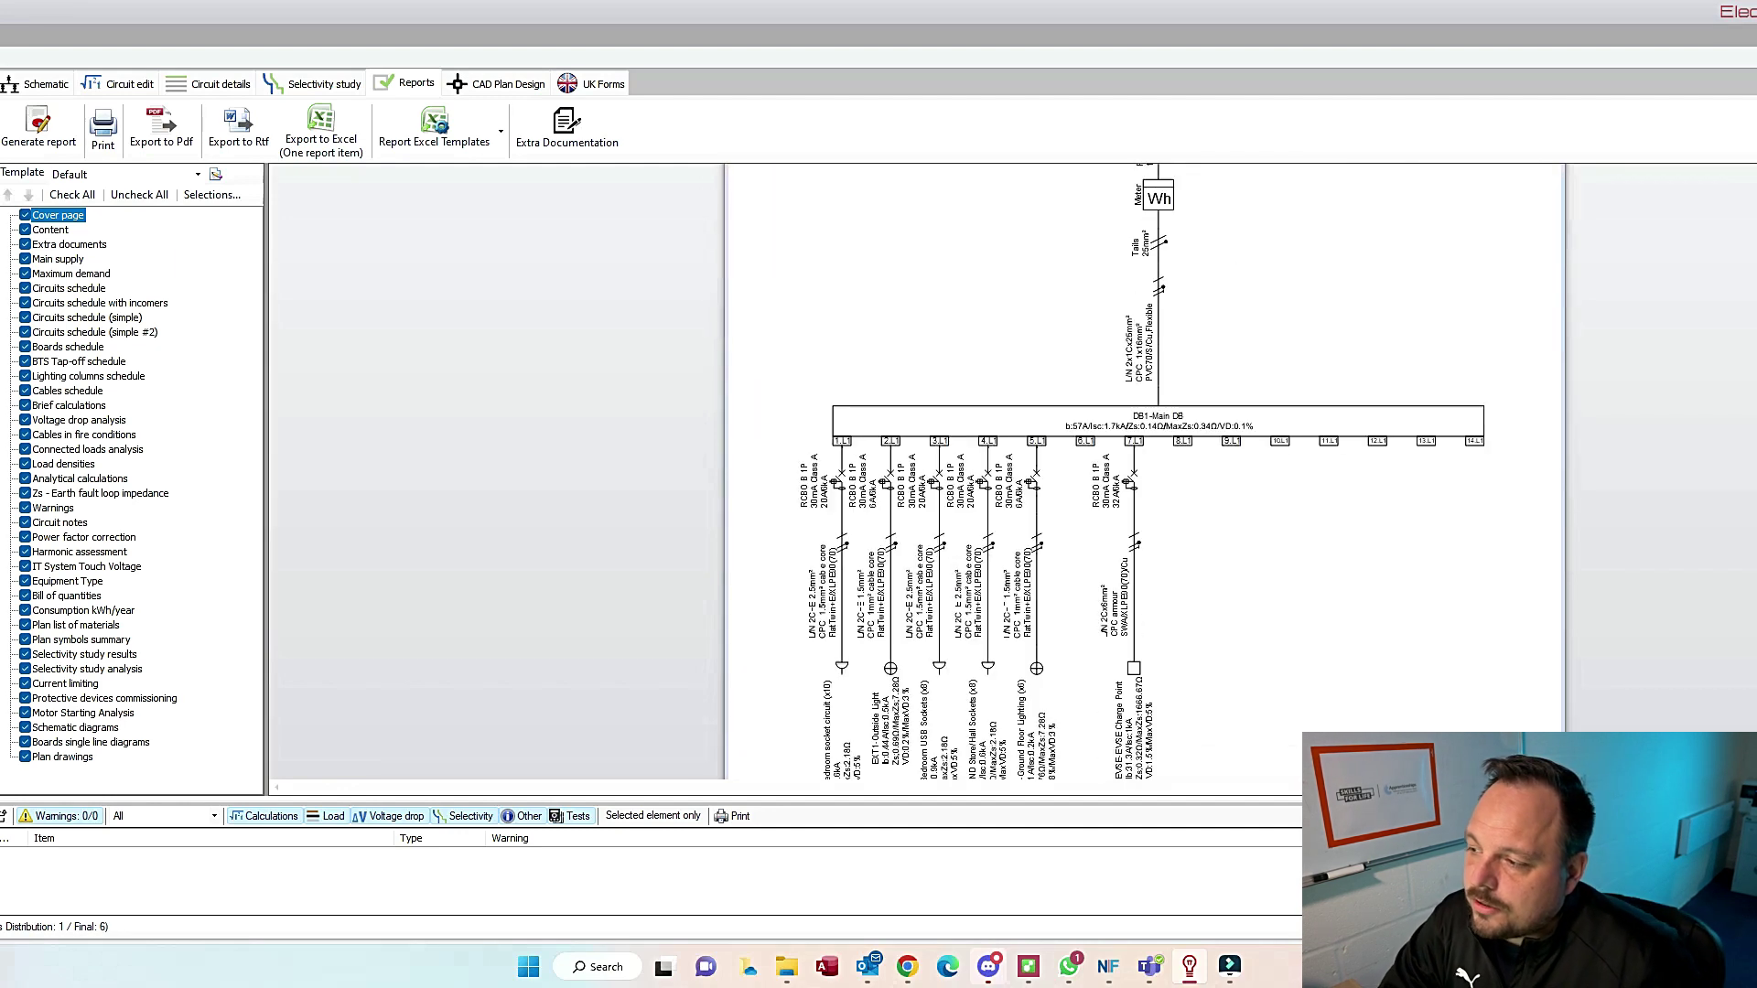
{"action": "scroll", "coordinate": [1144, 476], "scroll_direction": "down", "scroll_amount": 12}
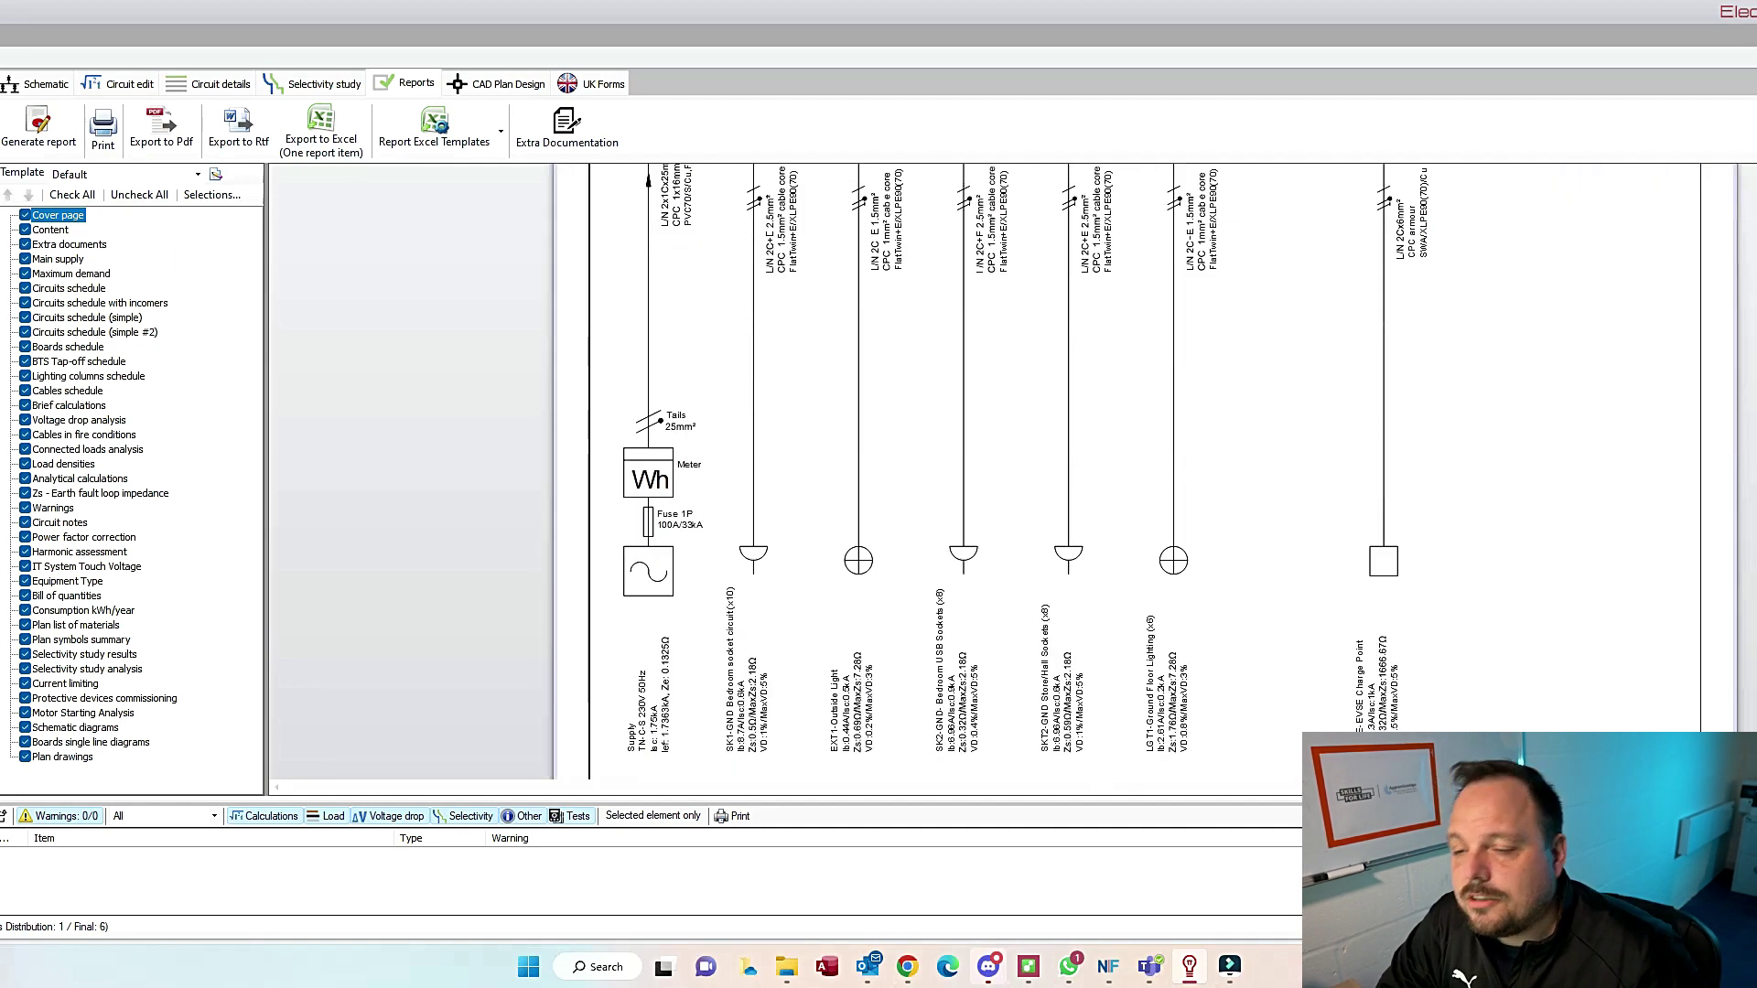
{"action": "scroll", "coordinate": [1143, 471], "scroll_direction": "down", "scroll_amount": 10}
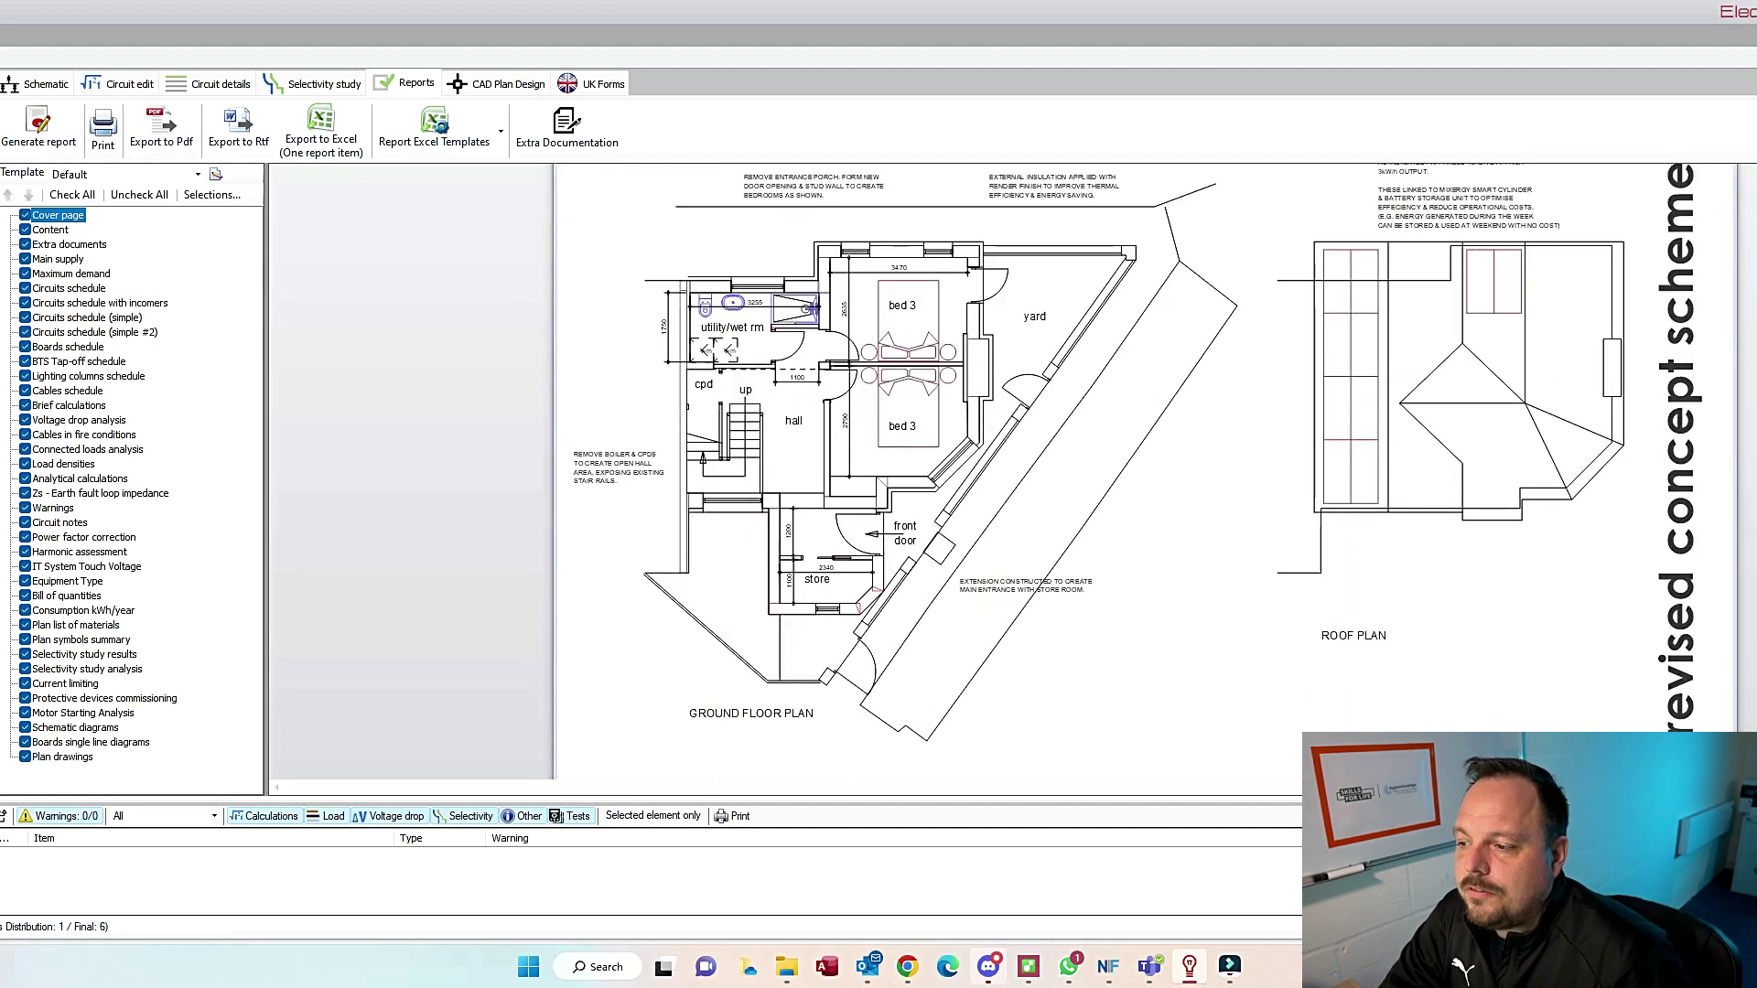
{"action": "scroll", "coordinate": [1143, 471], "scroll_direction": "down", "scroll_amount": 6}
{"action": "scroll", "coordinate": [1144, 471], "scroll_direction": "down", "scroll_amount": 6}
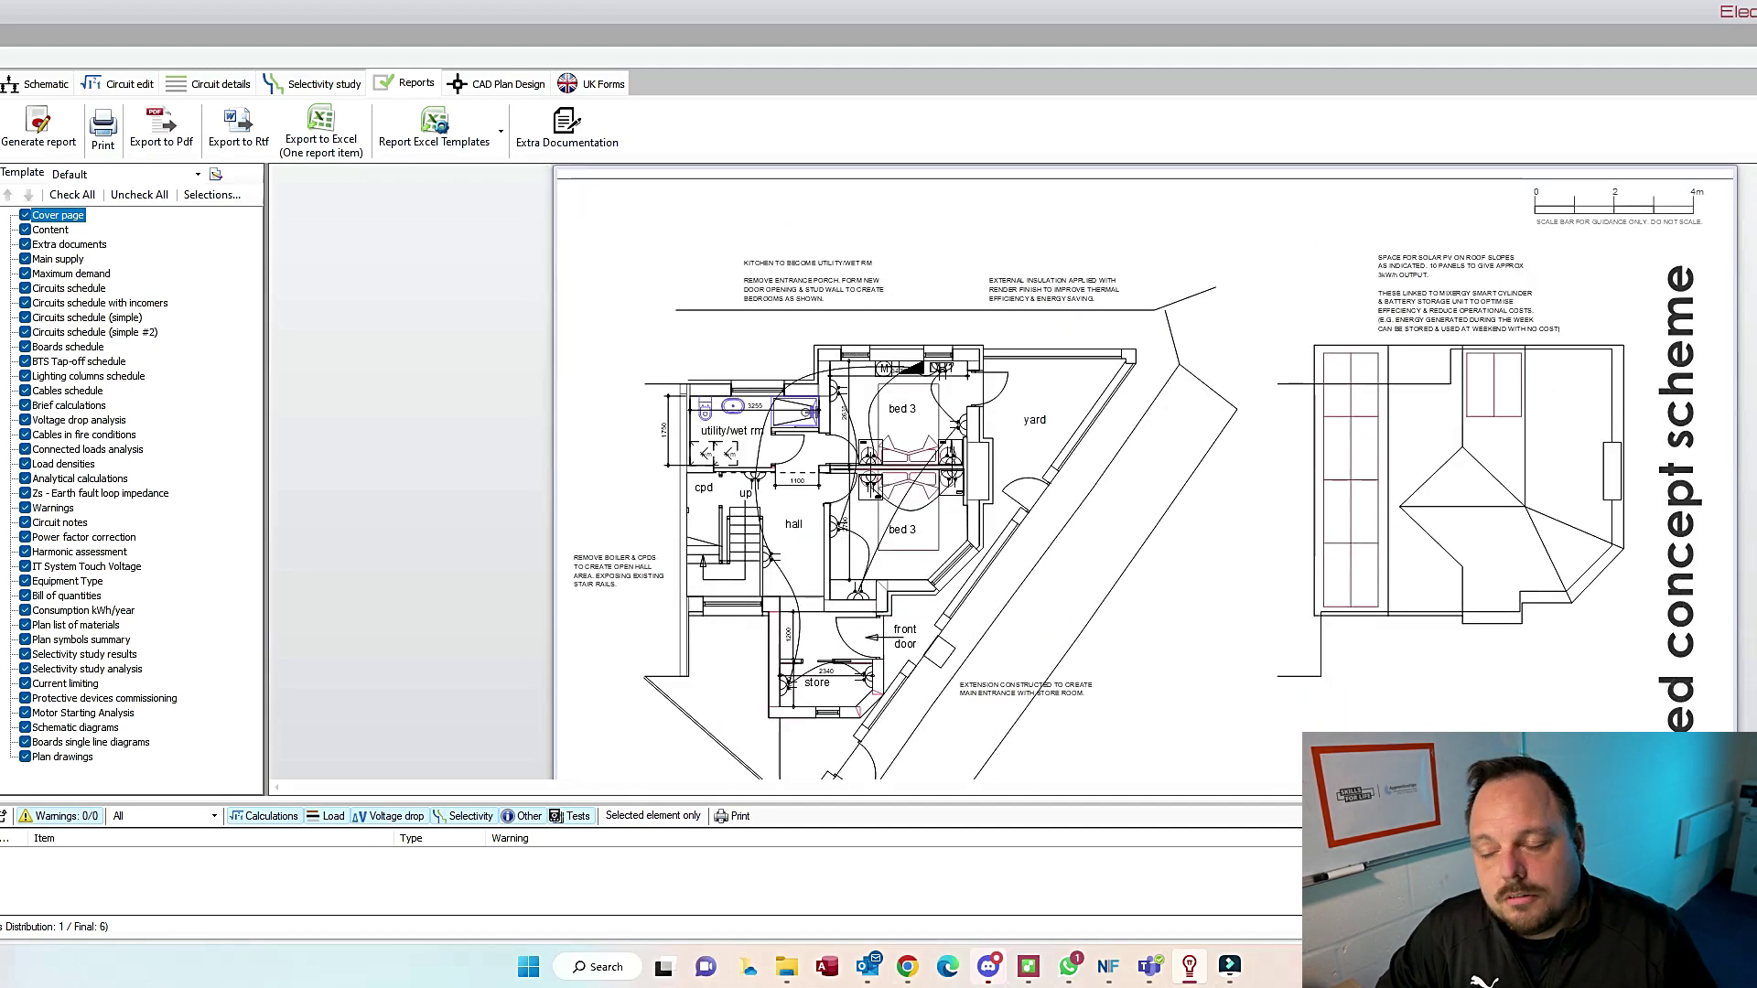
{"action": "scroll", "coordinate": [1144, 471], "scroll_direction": "down", "scroll_amount": 6}
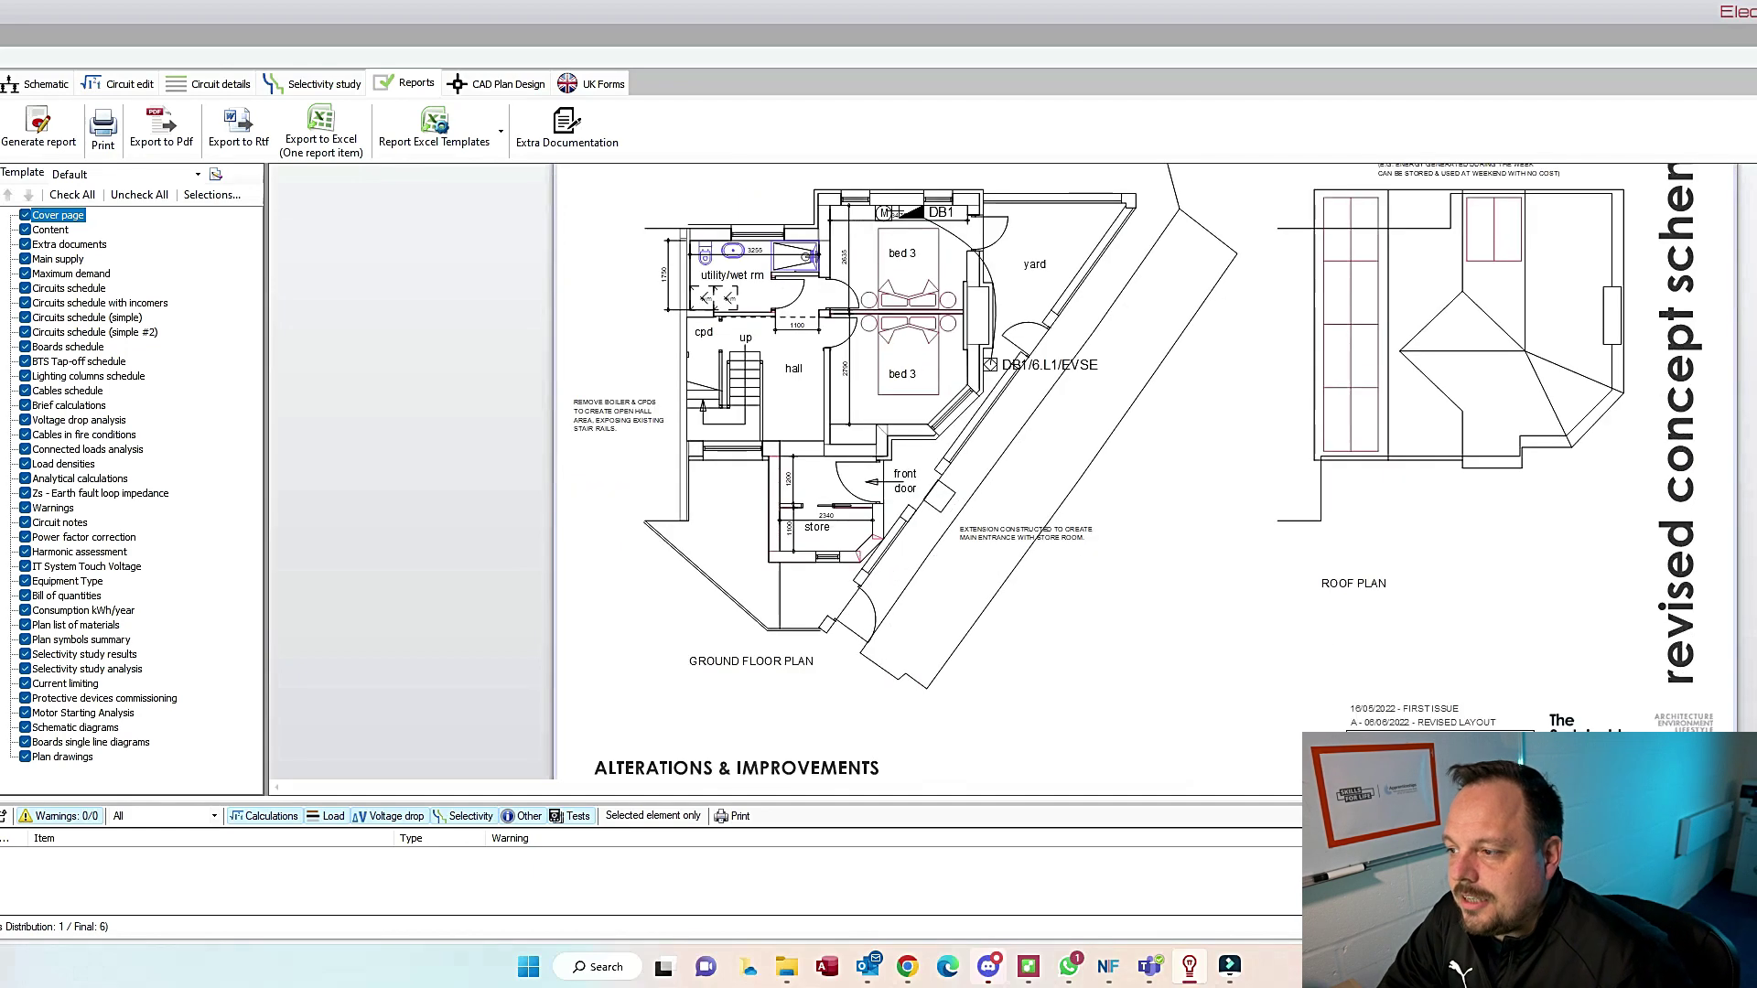
{"action": "scroll", "coordinate": [1144, 471], "scroll_direction": "up", "scroll_amount": 6}
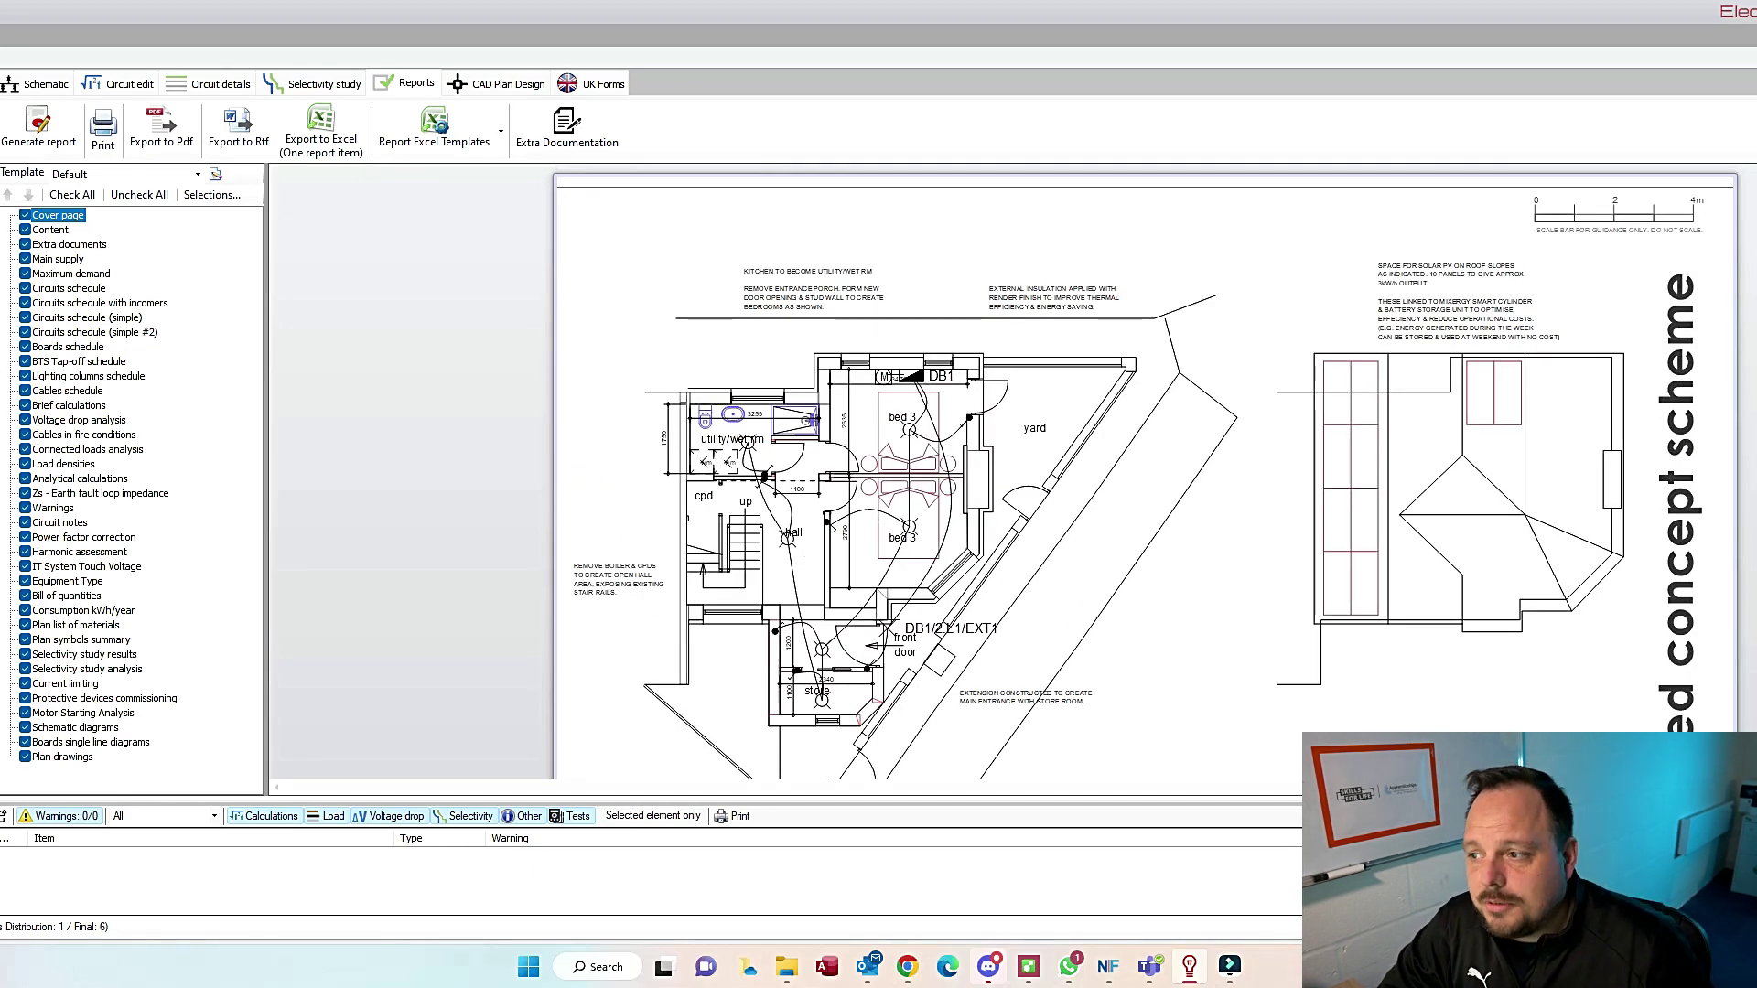
{"action": "scroll", "coordinate": [1144, 471], "scroll_direction": "down", "scroll_amount": 5}
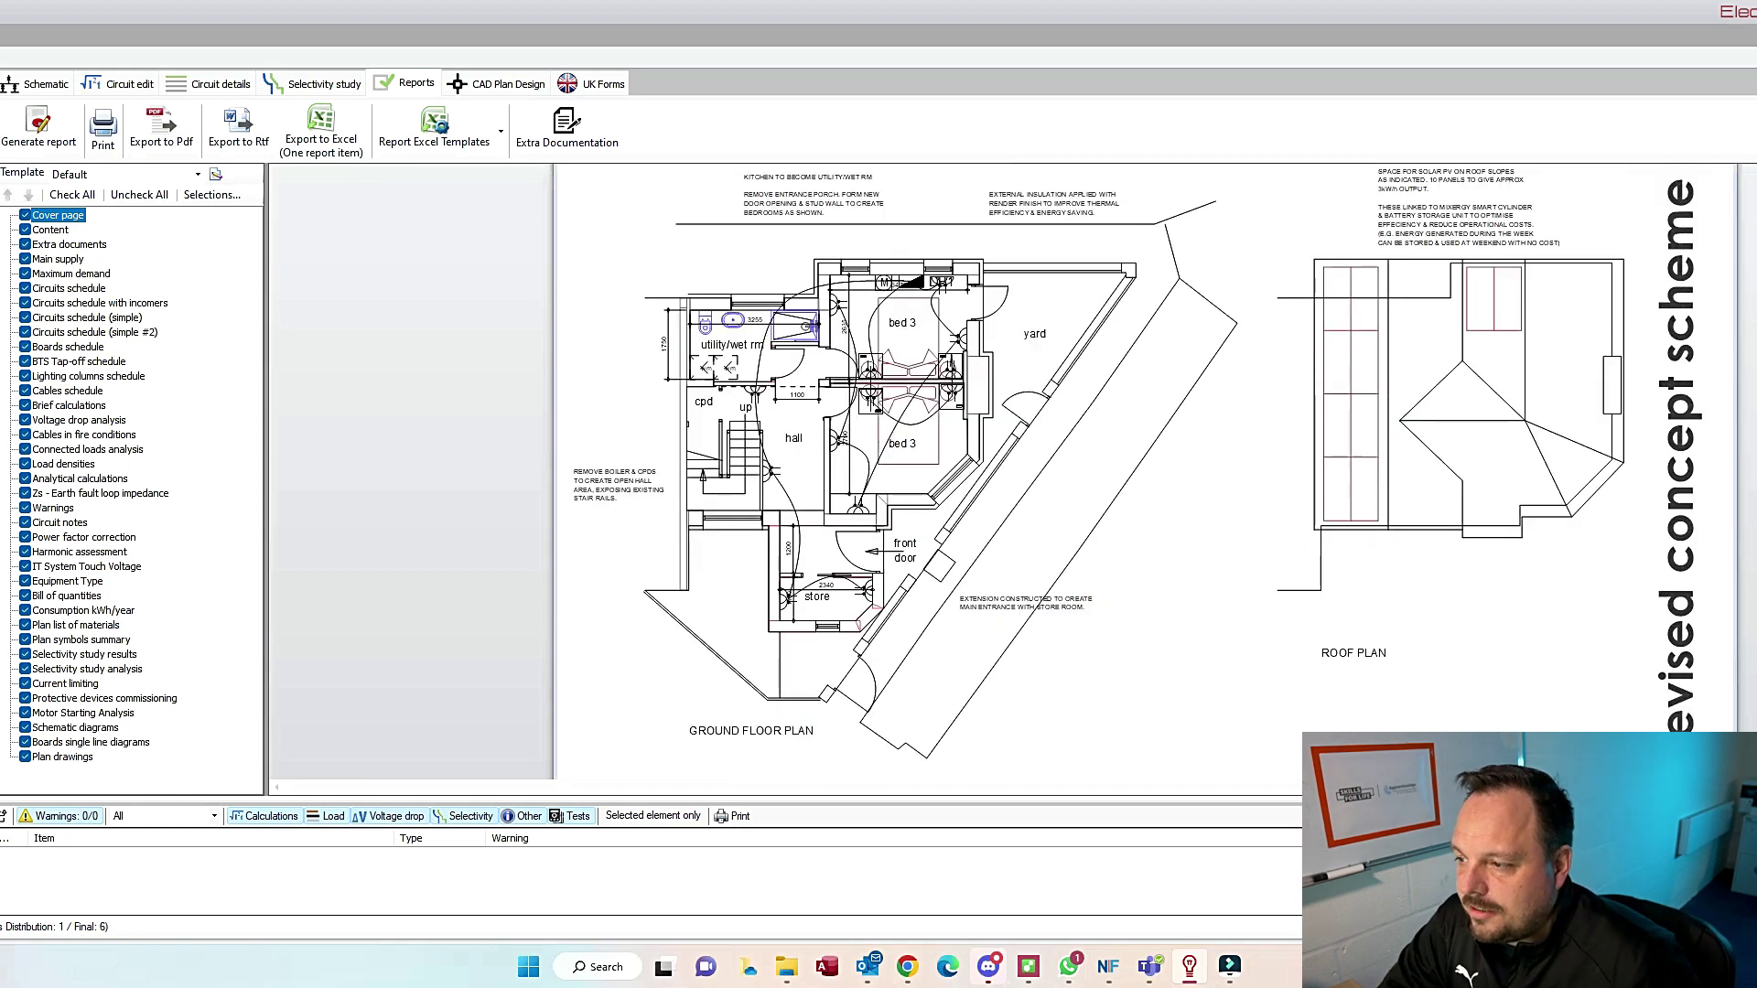